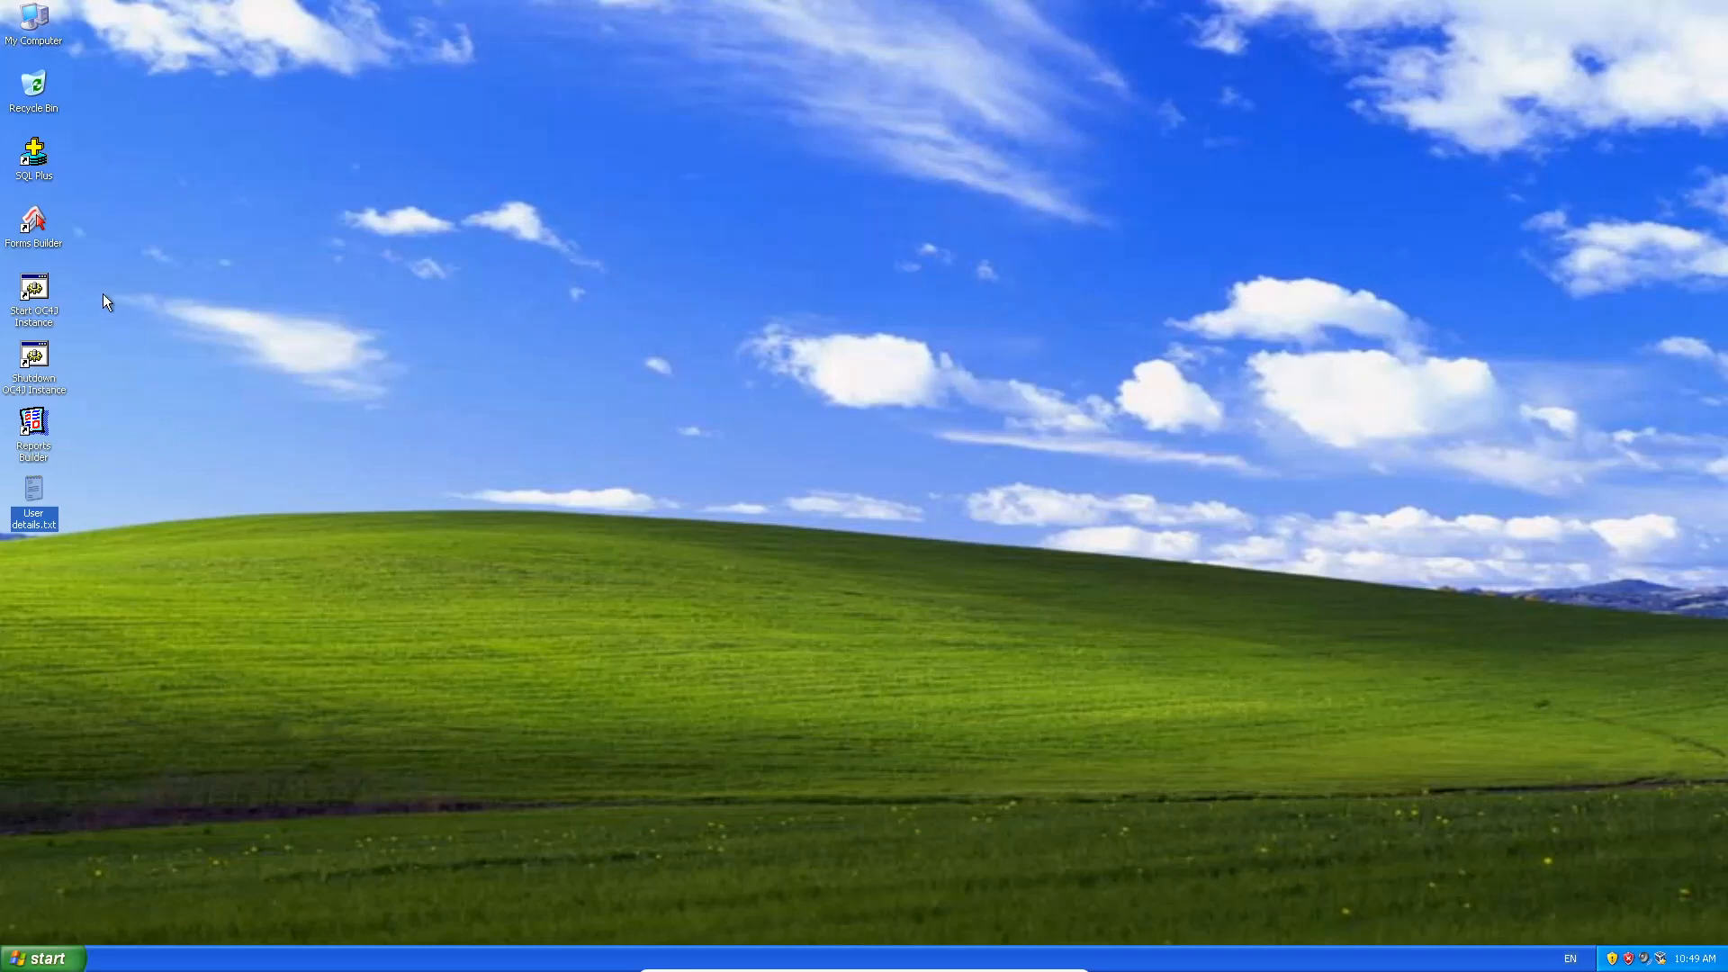
Launch Reports Builder from the desktop and unblock it in the Windows Security Alert.
left_click(51, 441)
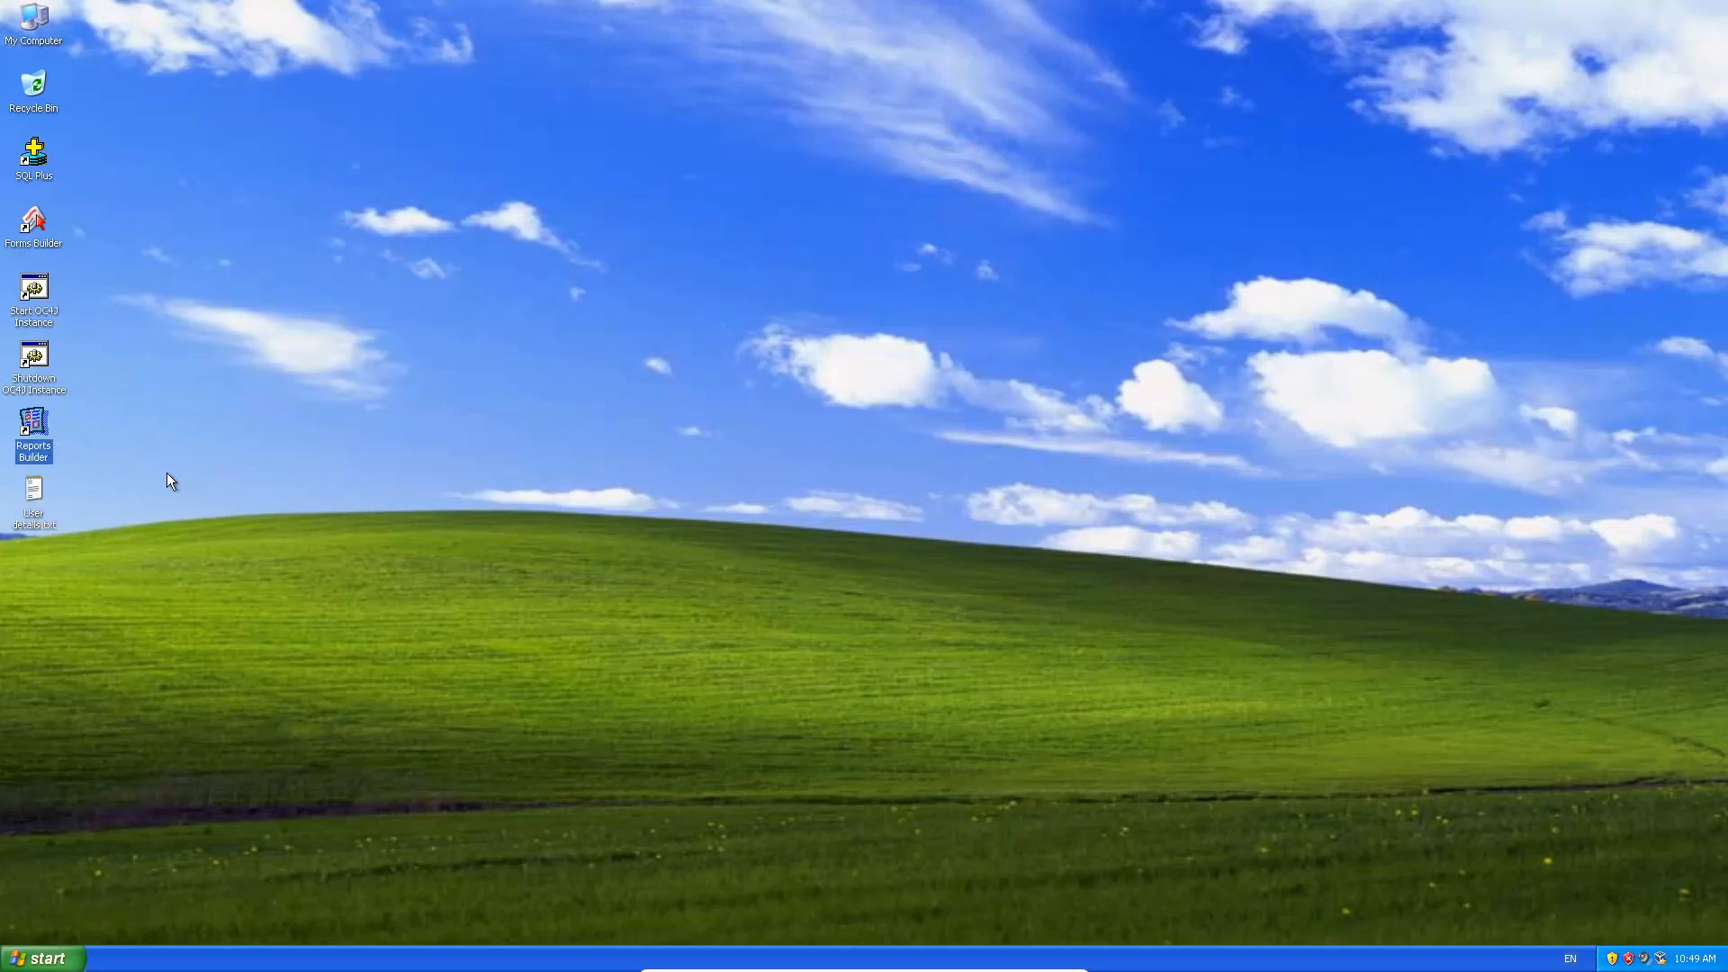
left_click(36, 432)
double_click(36, 432)
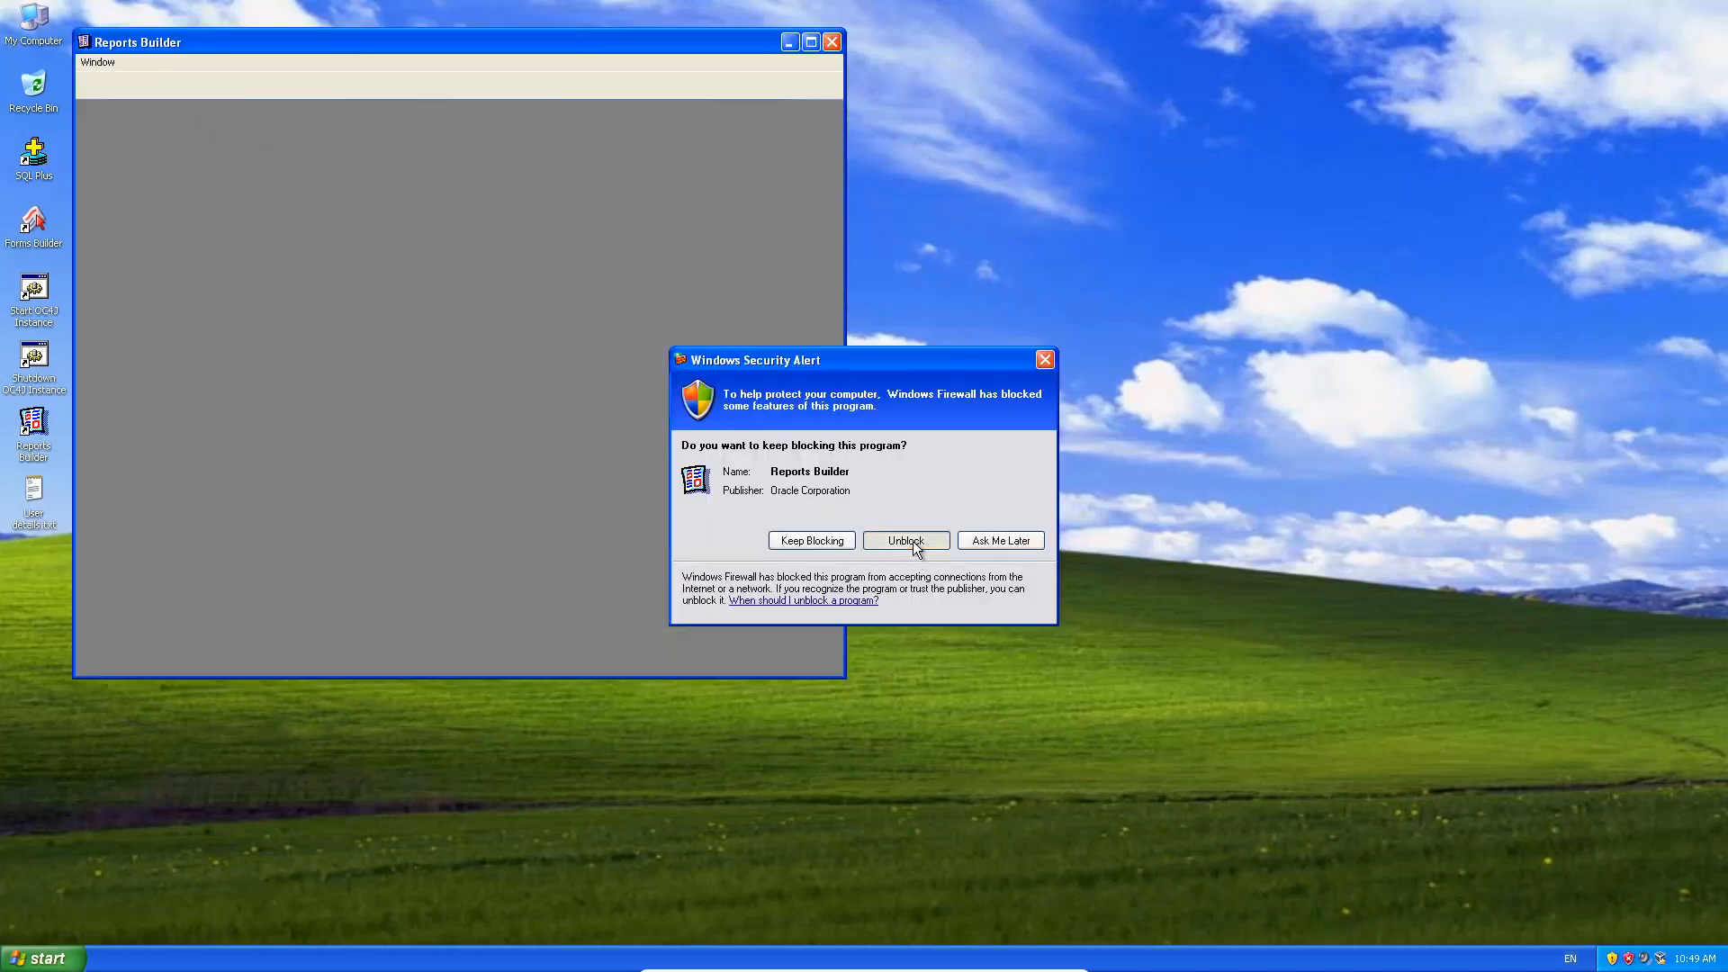
left_click(911, 541)
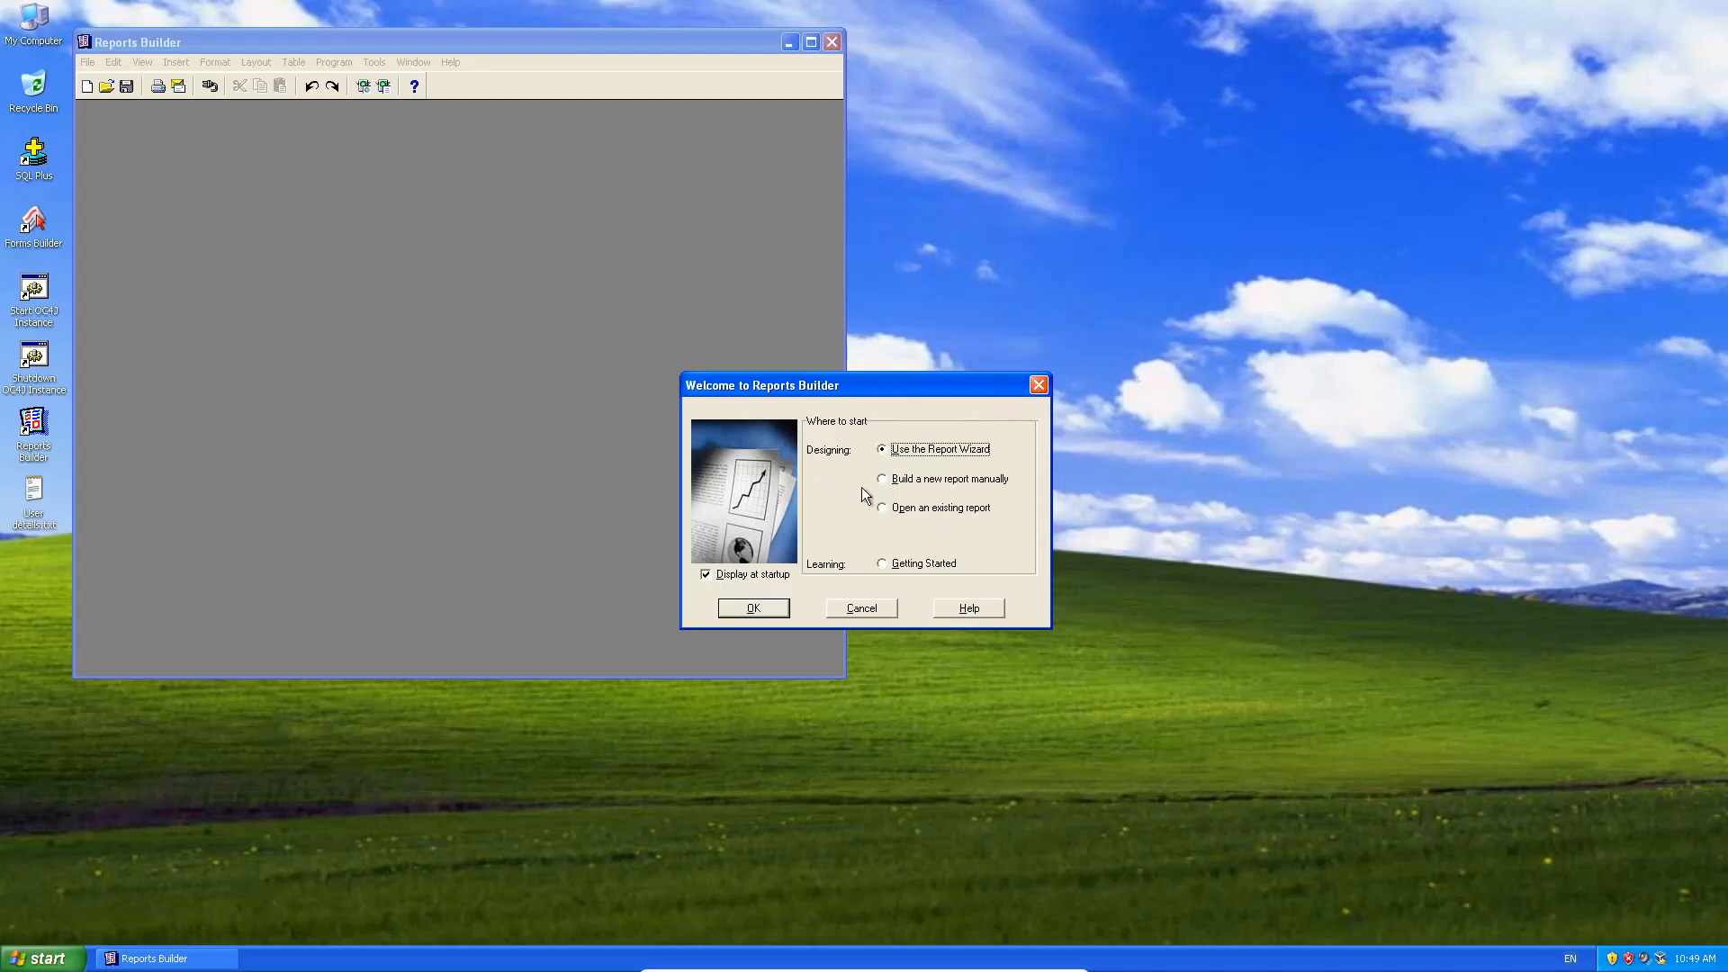
Start a new report with the Report Wizard and advance past its welcome page.
left_click(742, 610)
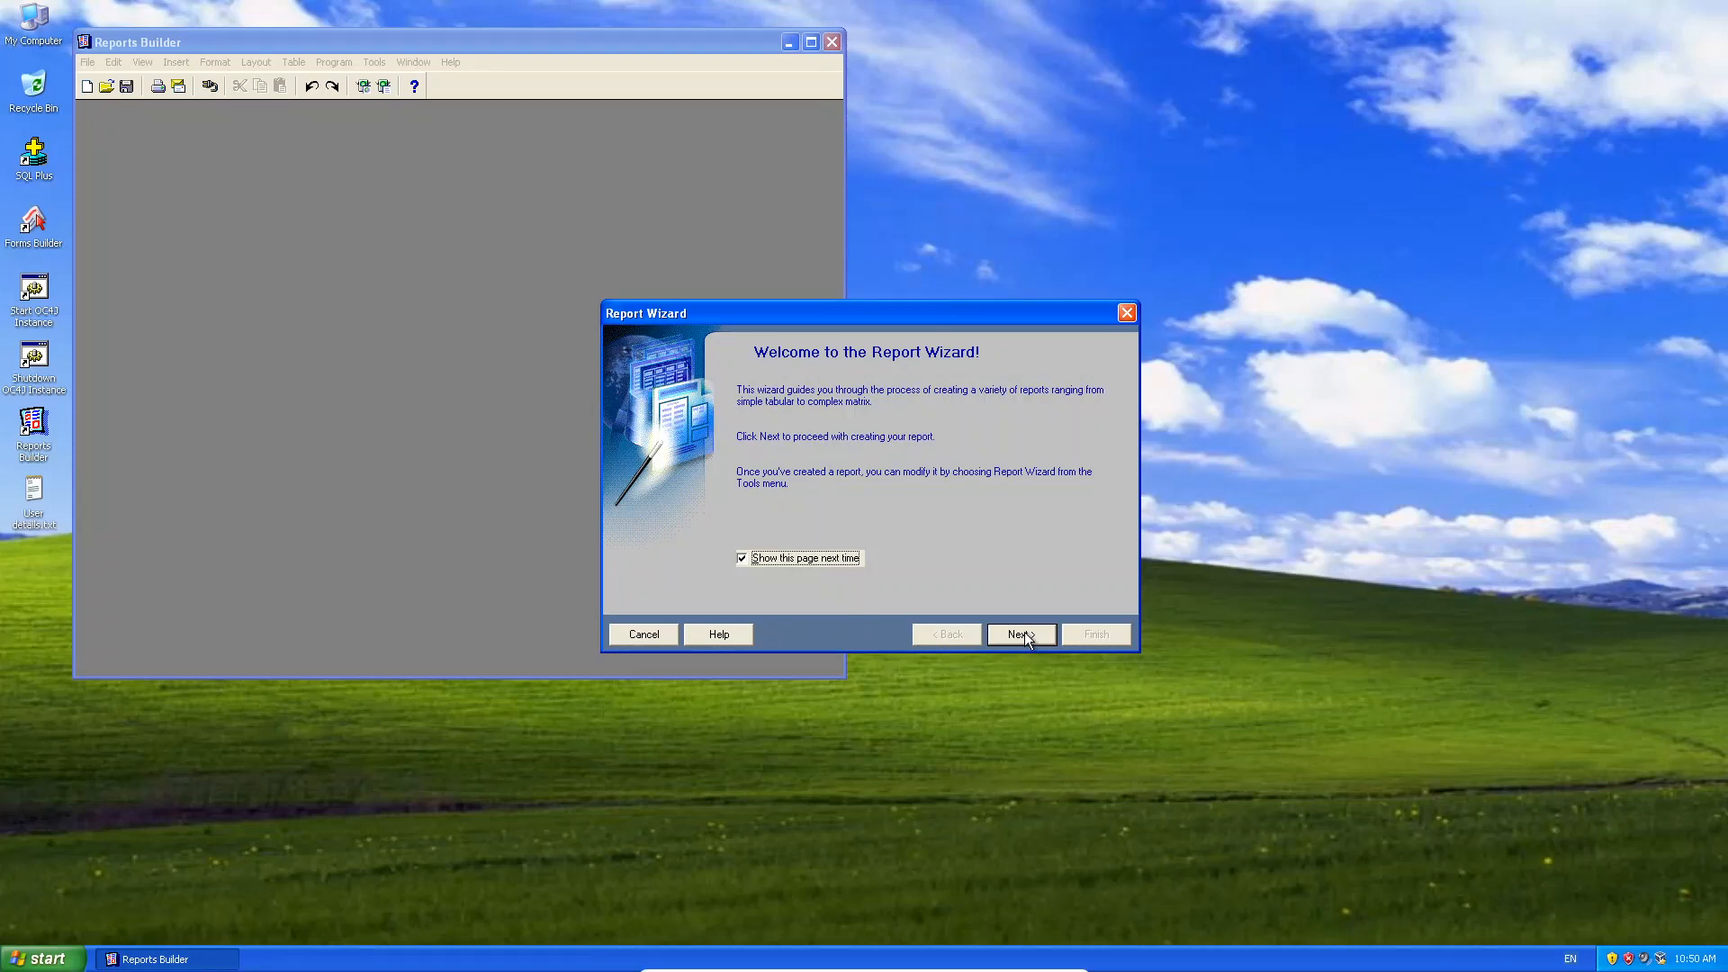
left_click(1024, 634)
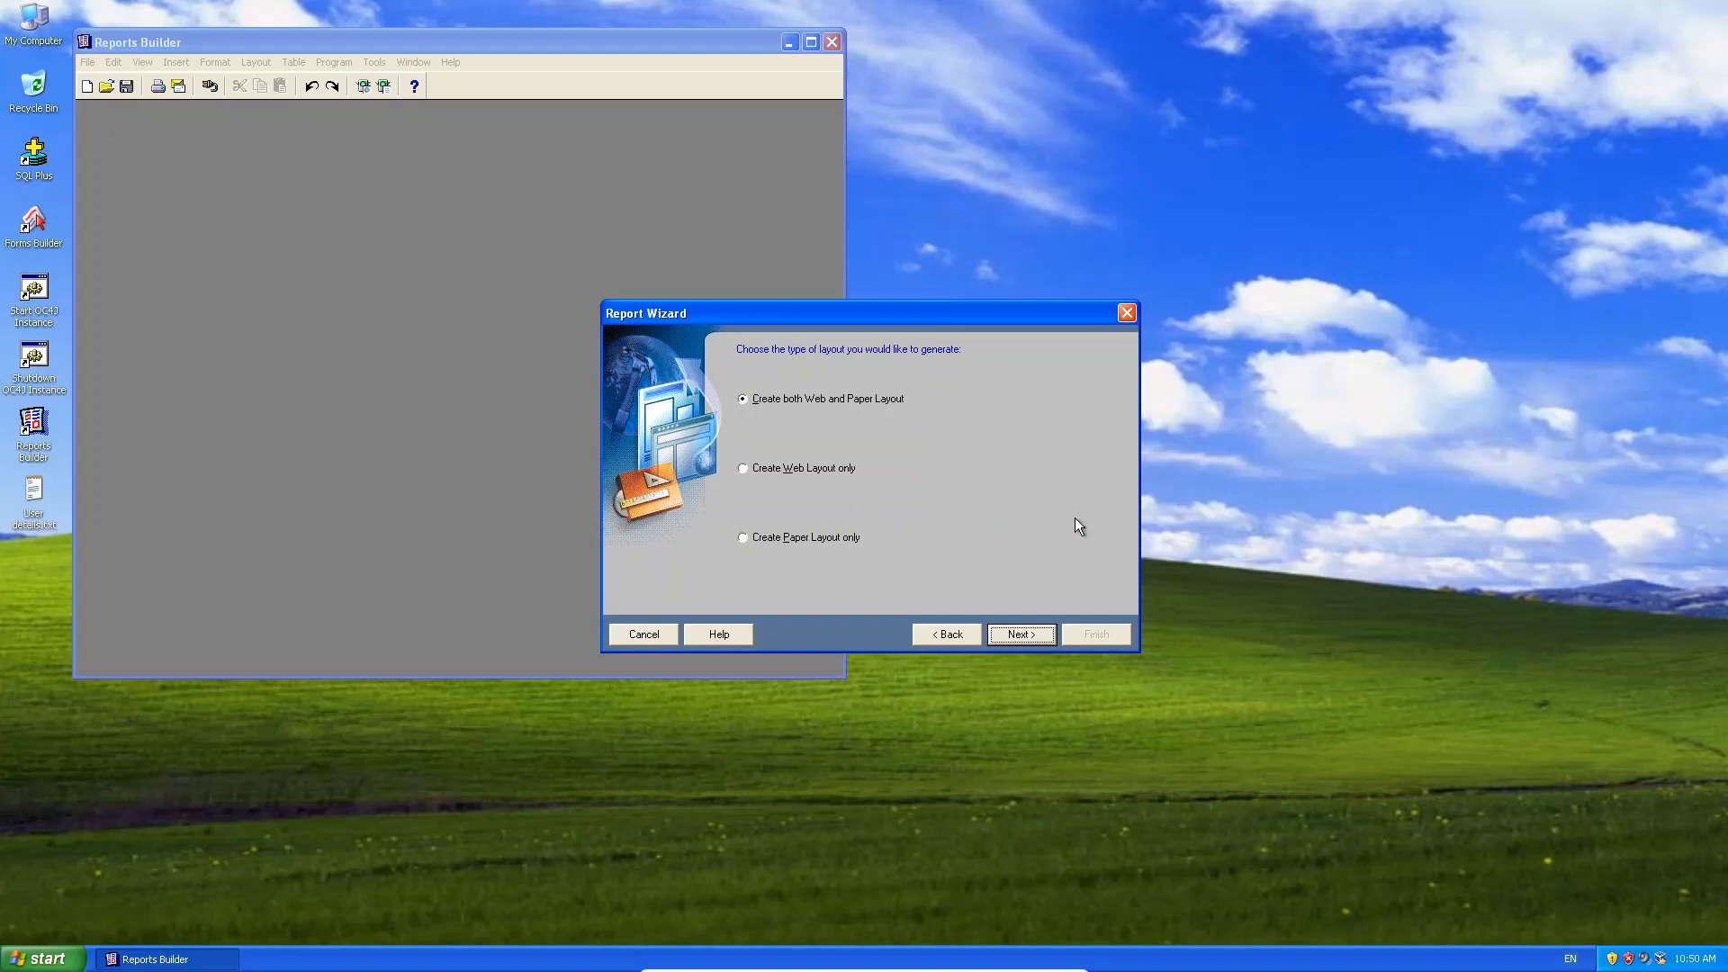
Keep the Tabular style, enter the report title 'Student List', and continue.
left_click(1023, 634)
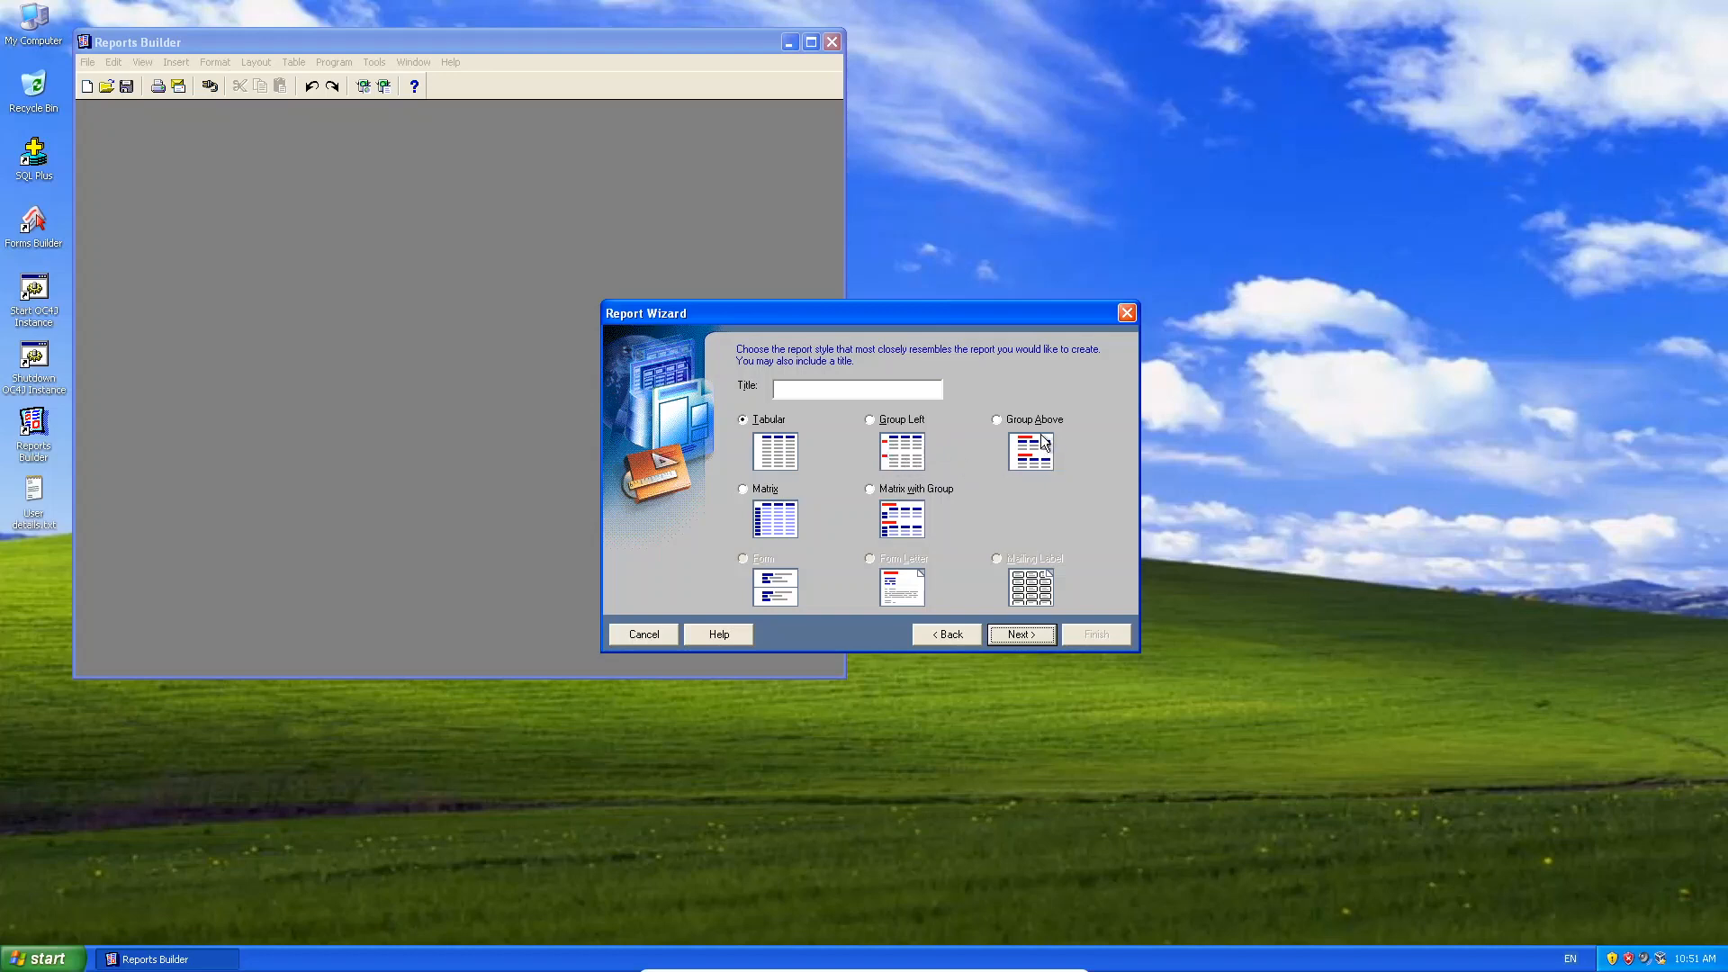
left_click(822, 387)
type("Student List")
left_click(1018, 635)
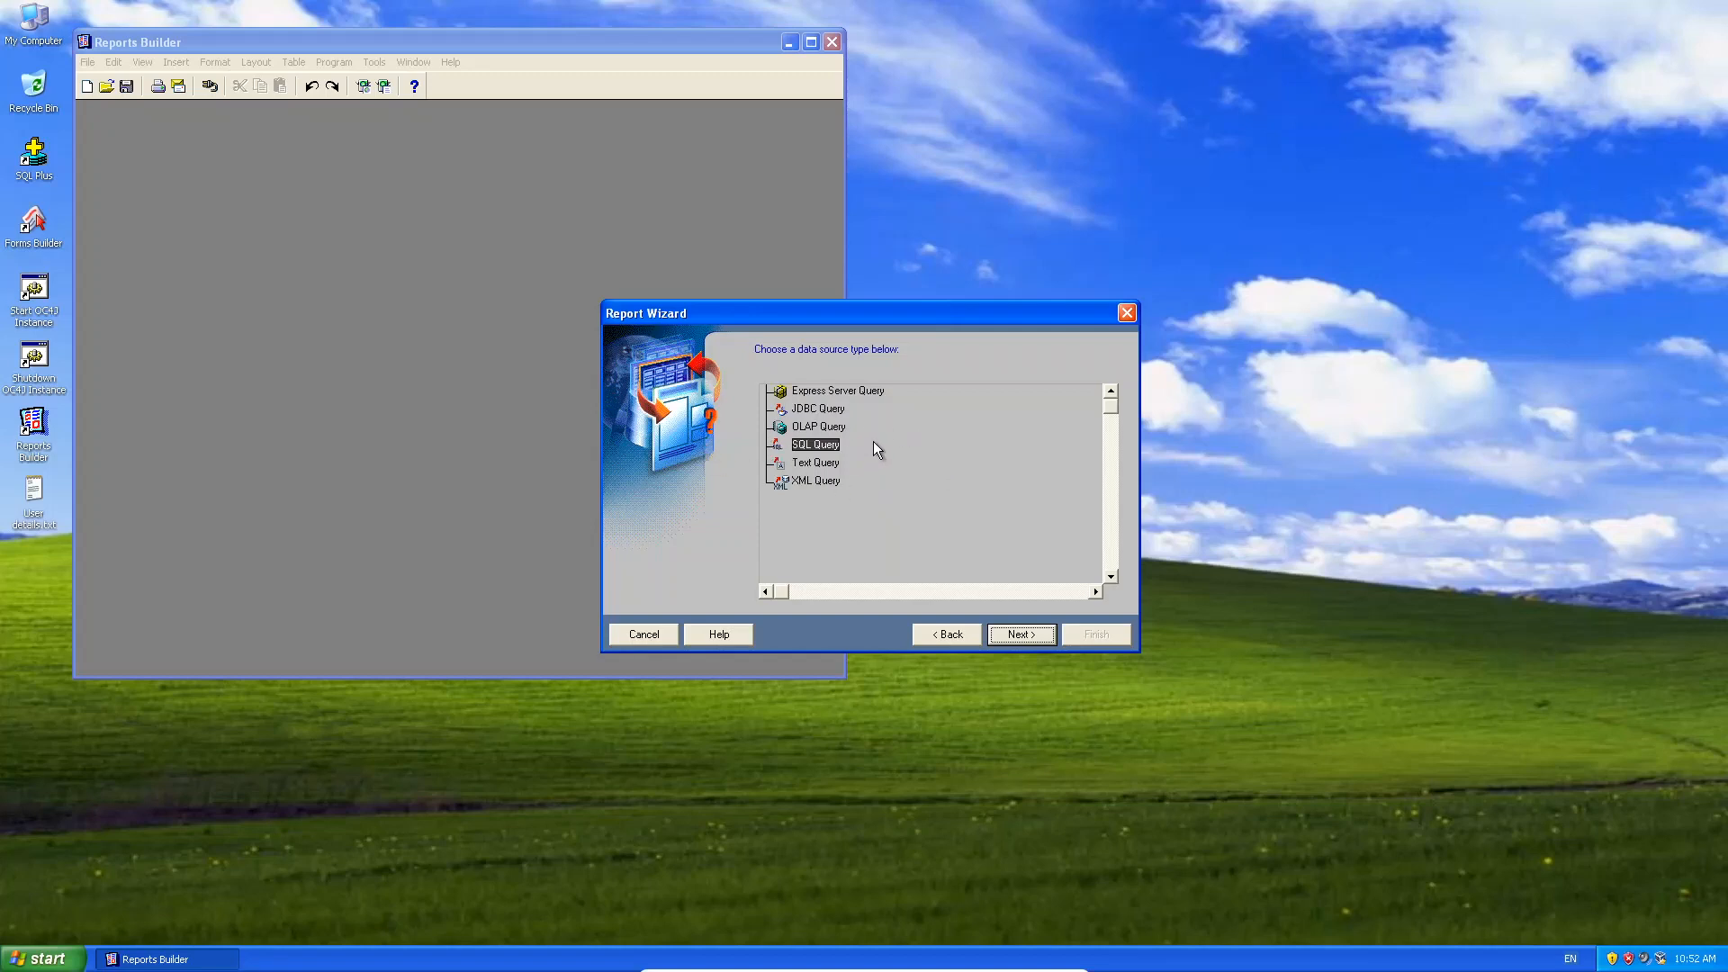
Select SQL Query as the data source type and continue to the query step.
left_click(815, 409)
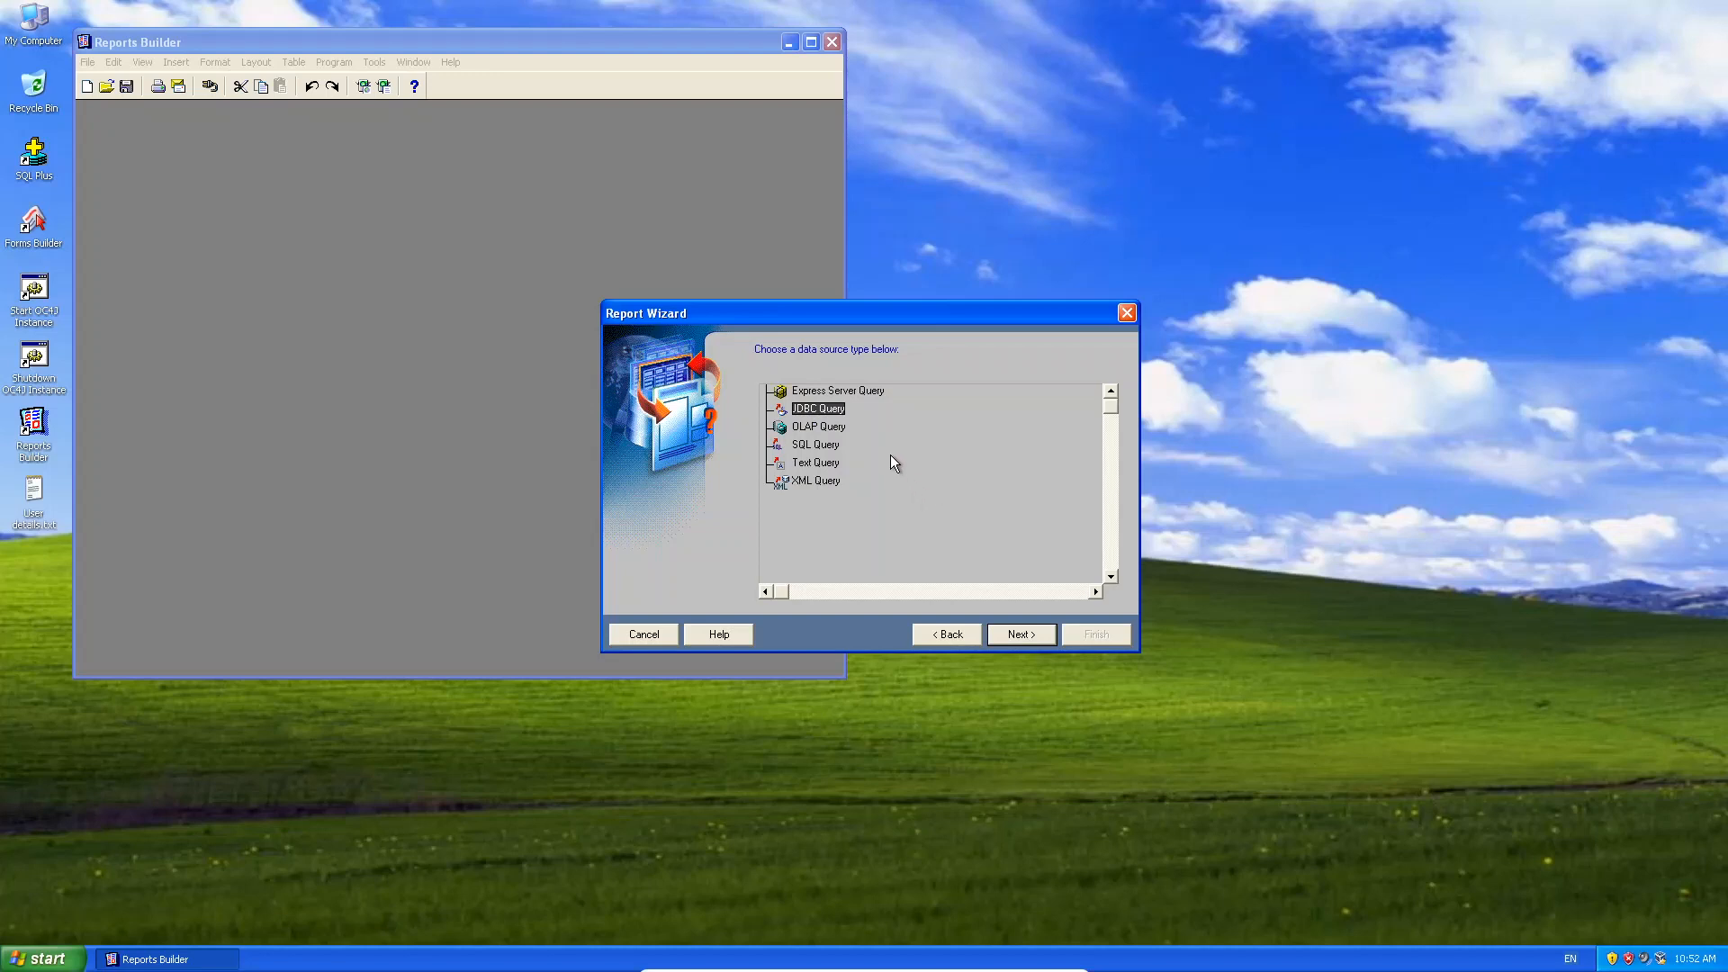
left_click(824, 482)
left_click(820, 467)
left_click(815, 428)
left_click(801, 448)
left_click(1018, 635)
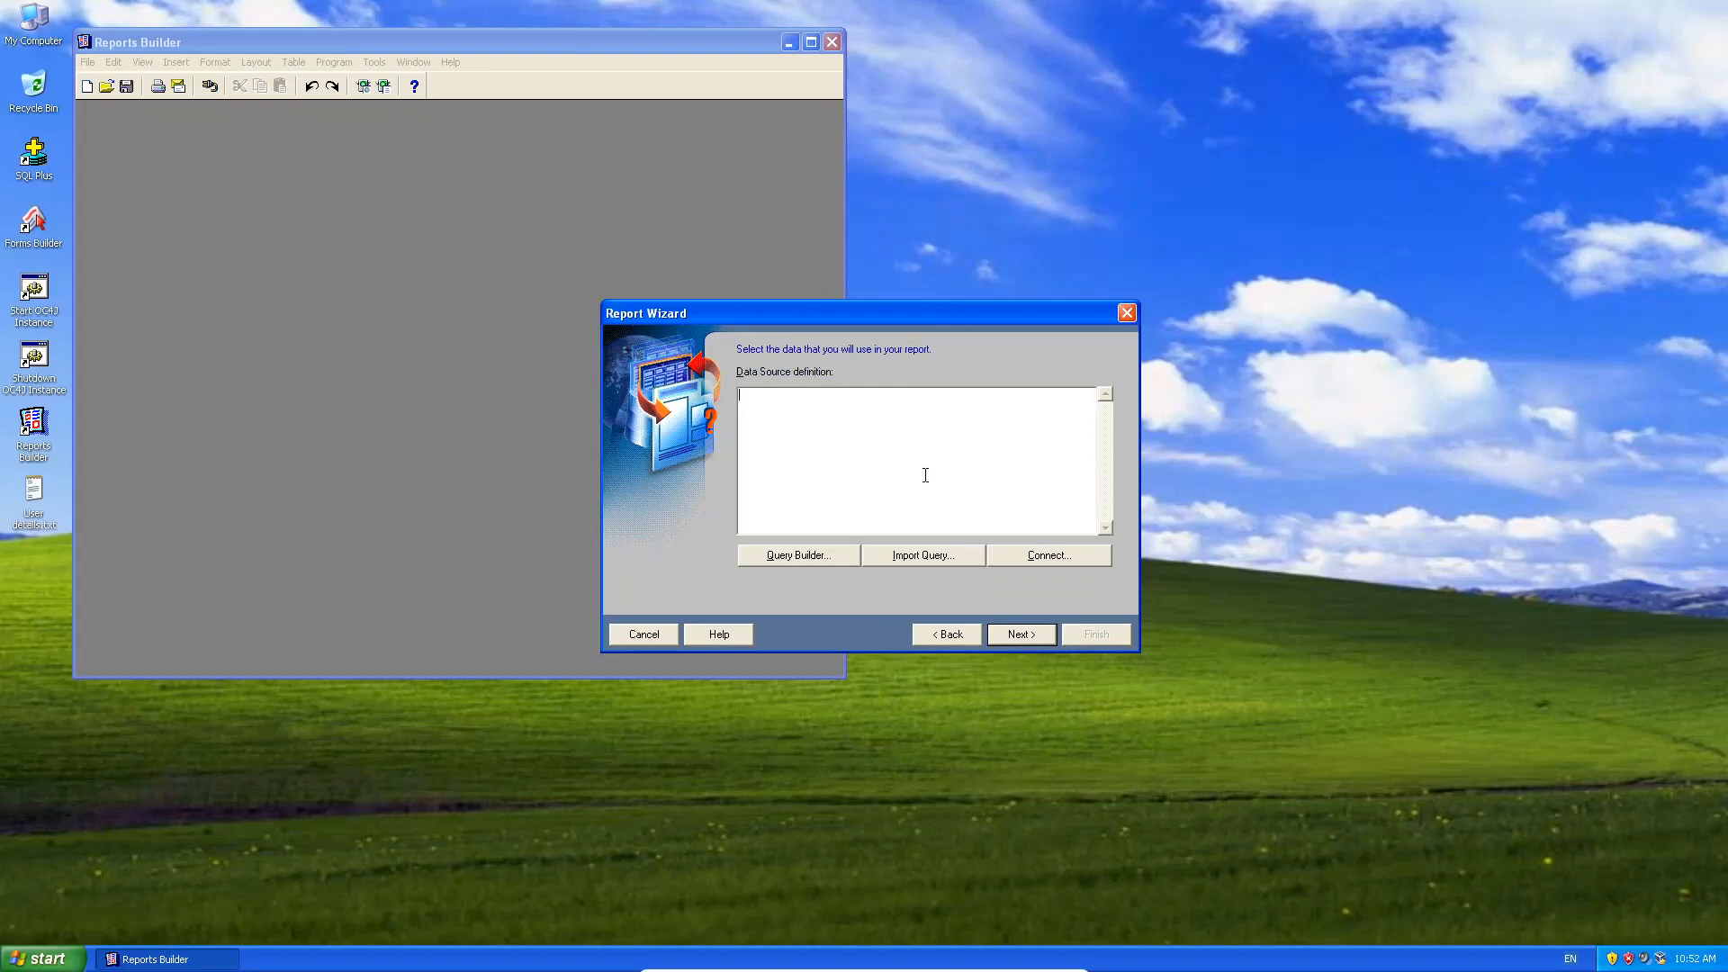
Enter the query SELECT * FROM student on two lines.
type("SELECT *")
key("Return")
type("FROM student")
Log in to the database with the user name, password and database connection details.
left_click(1049, 560)
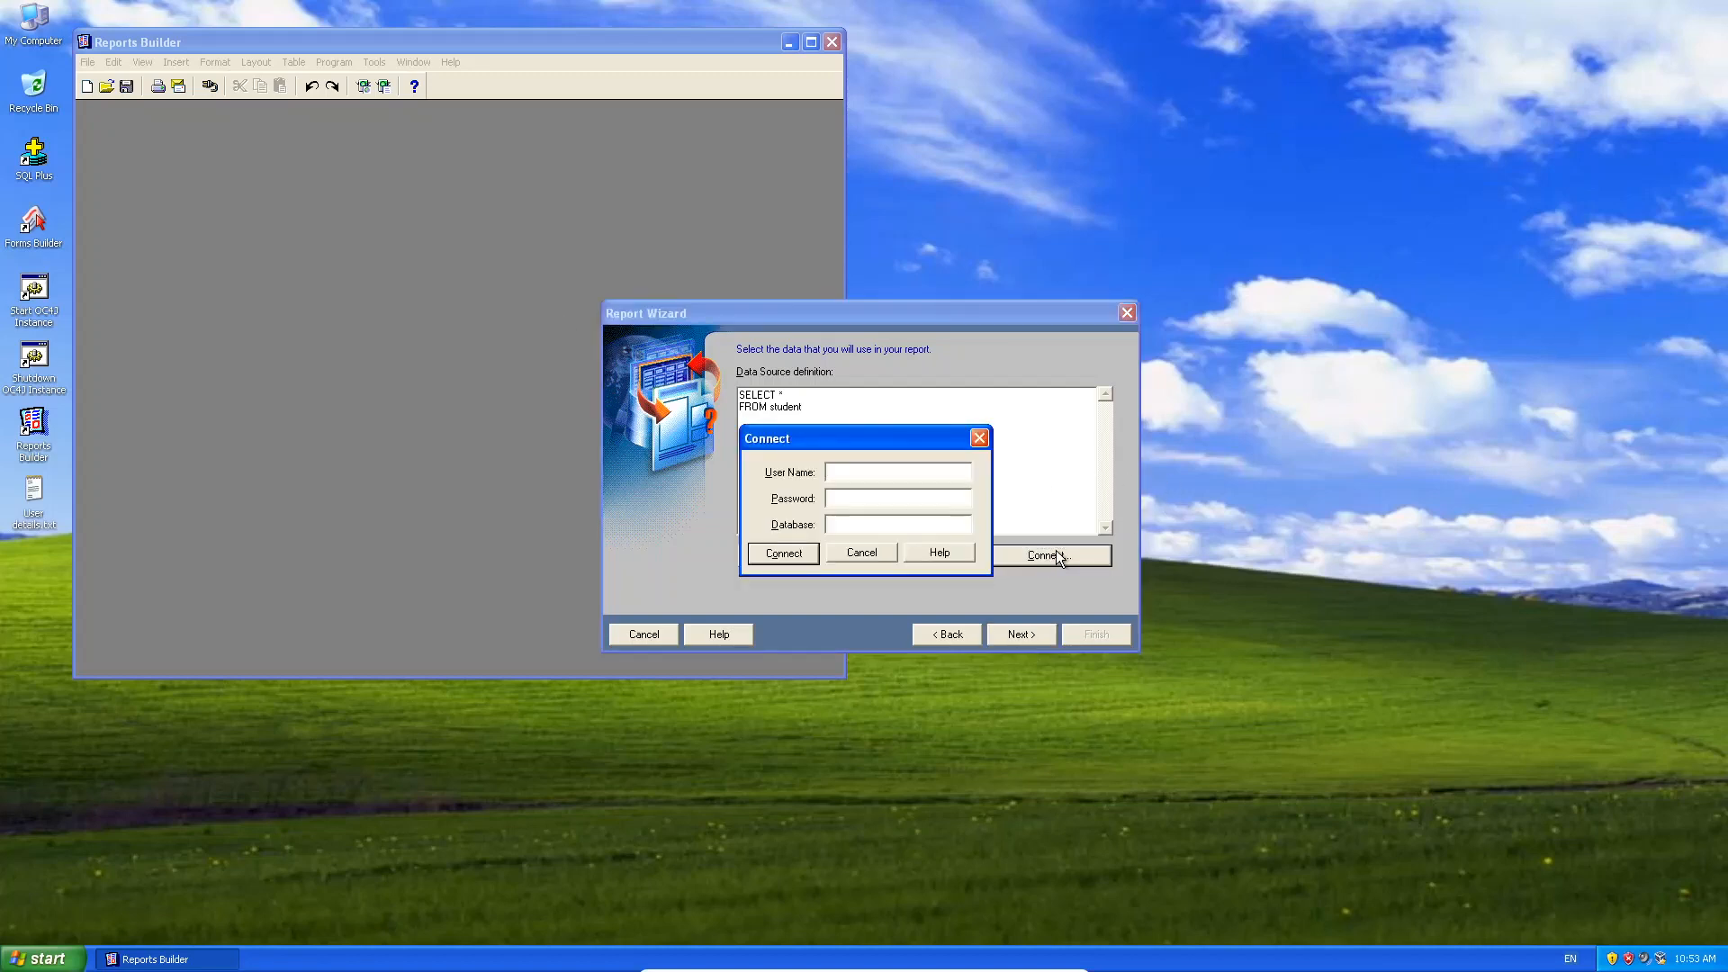
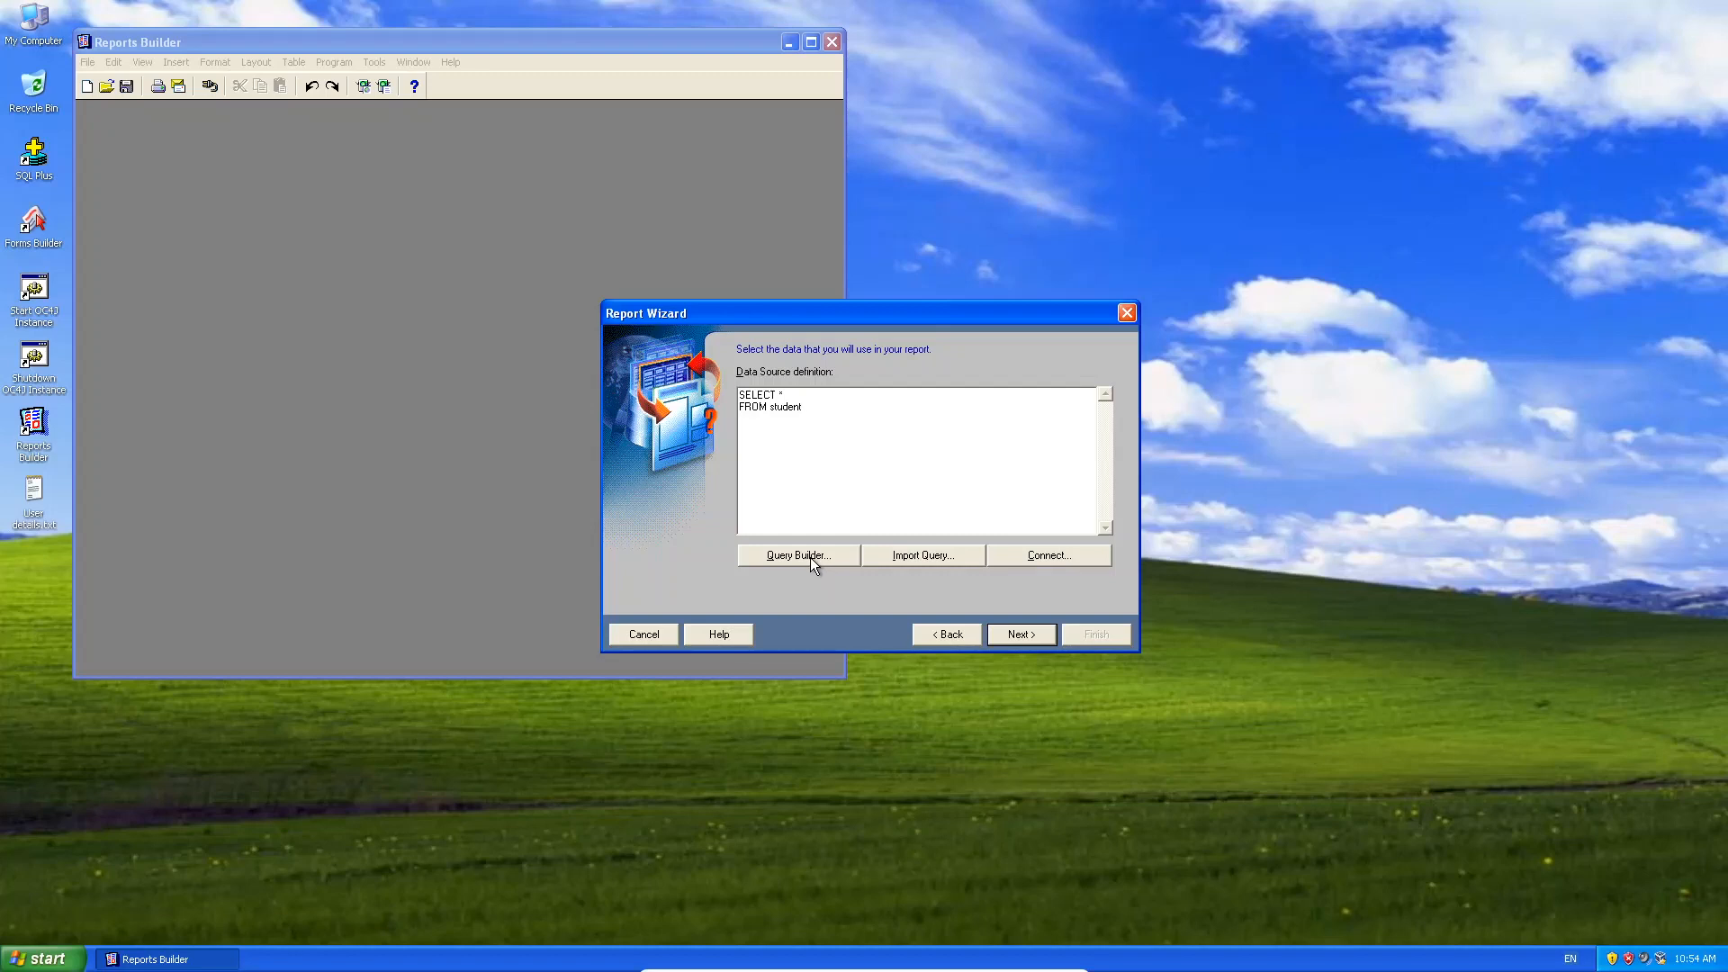
Clear the typed query from the Data Source definition box.
left_click(798, 555)
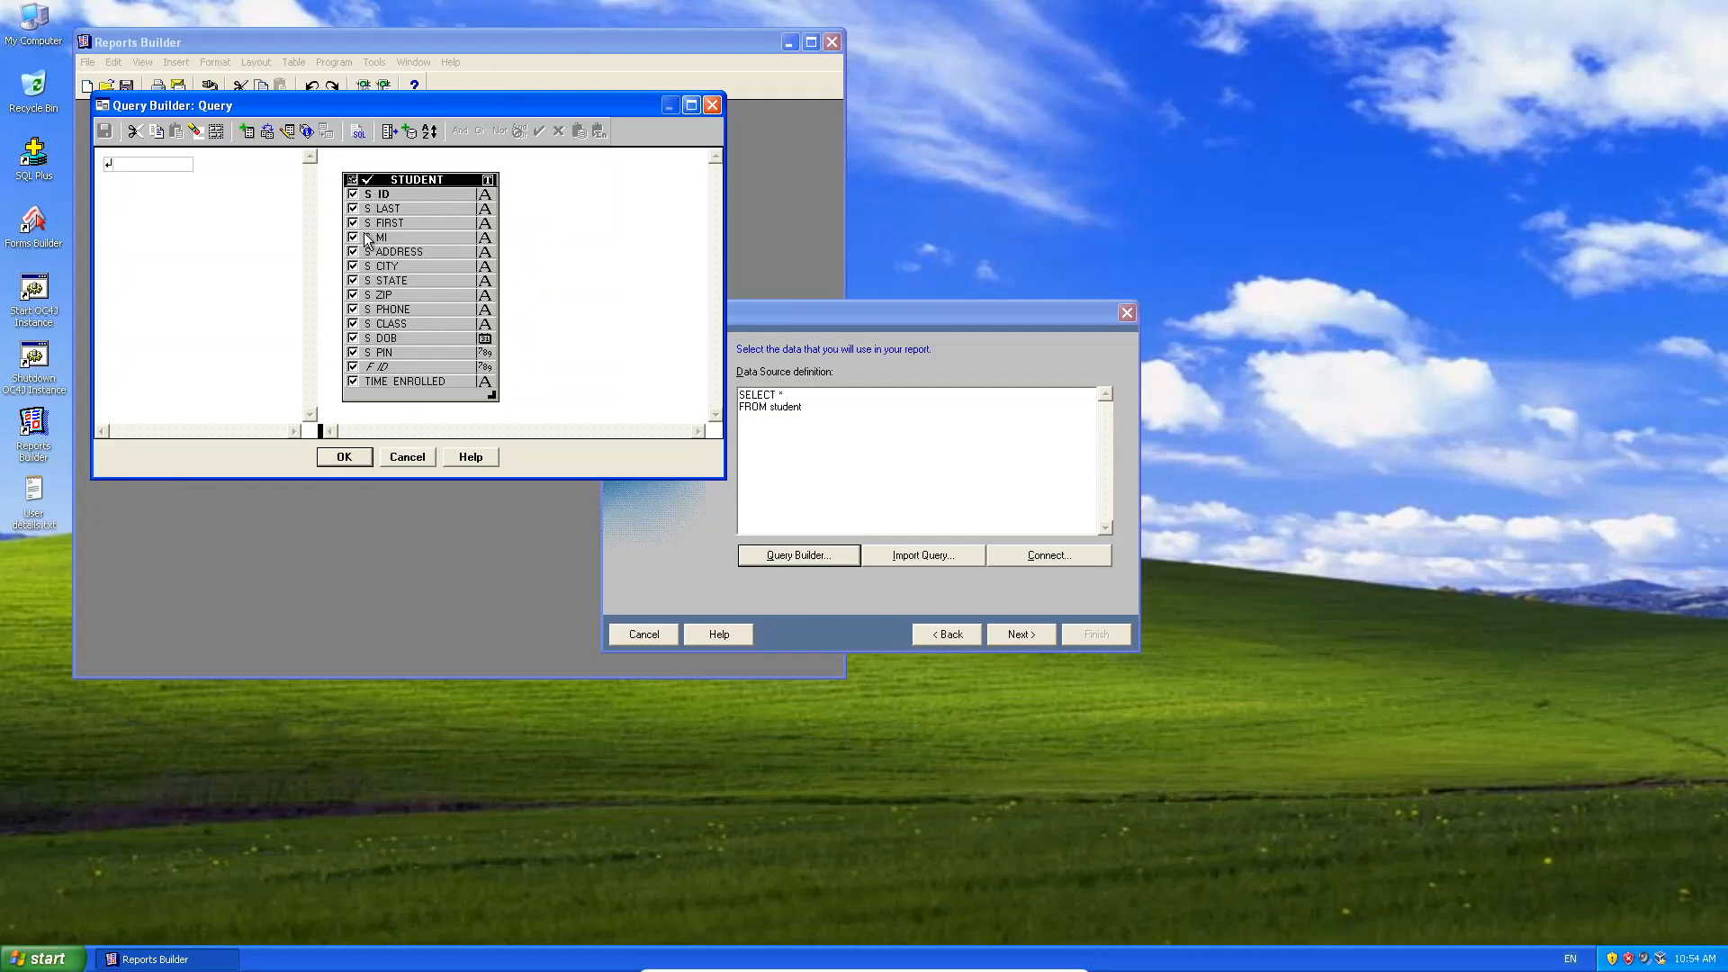
left_click(409, 460)
left_click_drag(849, 501, 640, 366)
key("BackSpace")
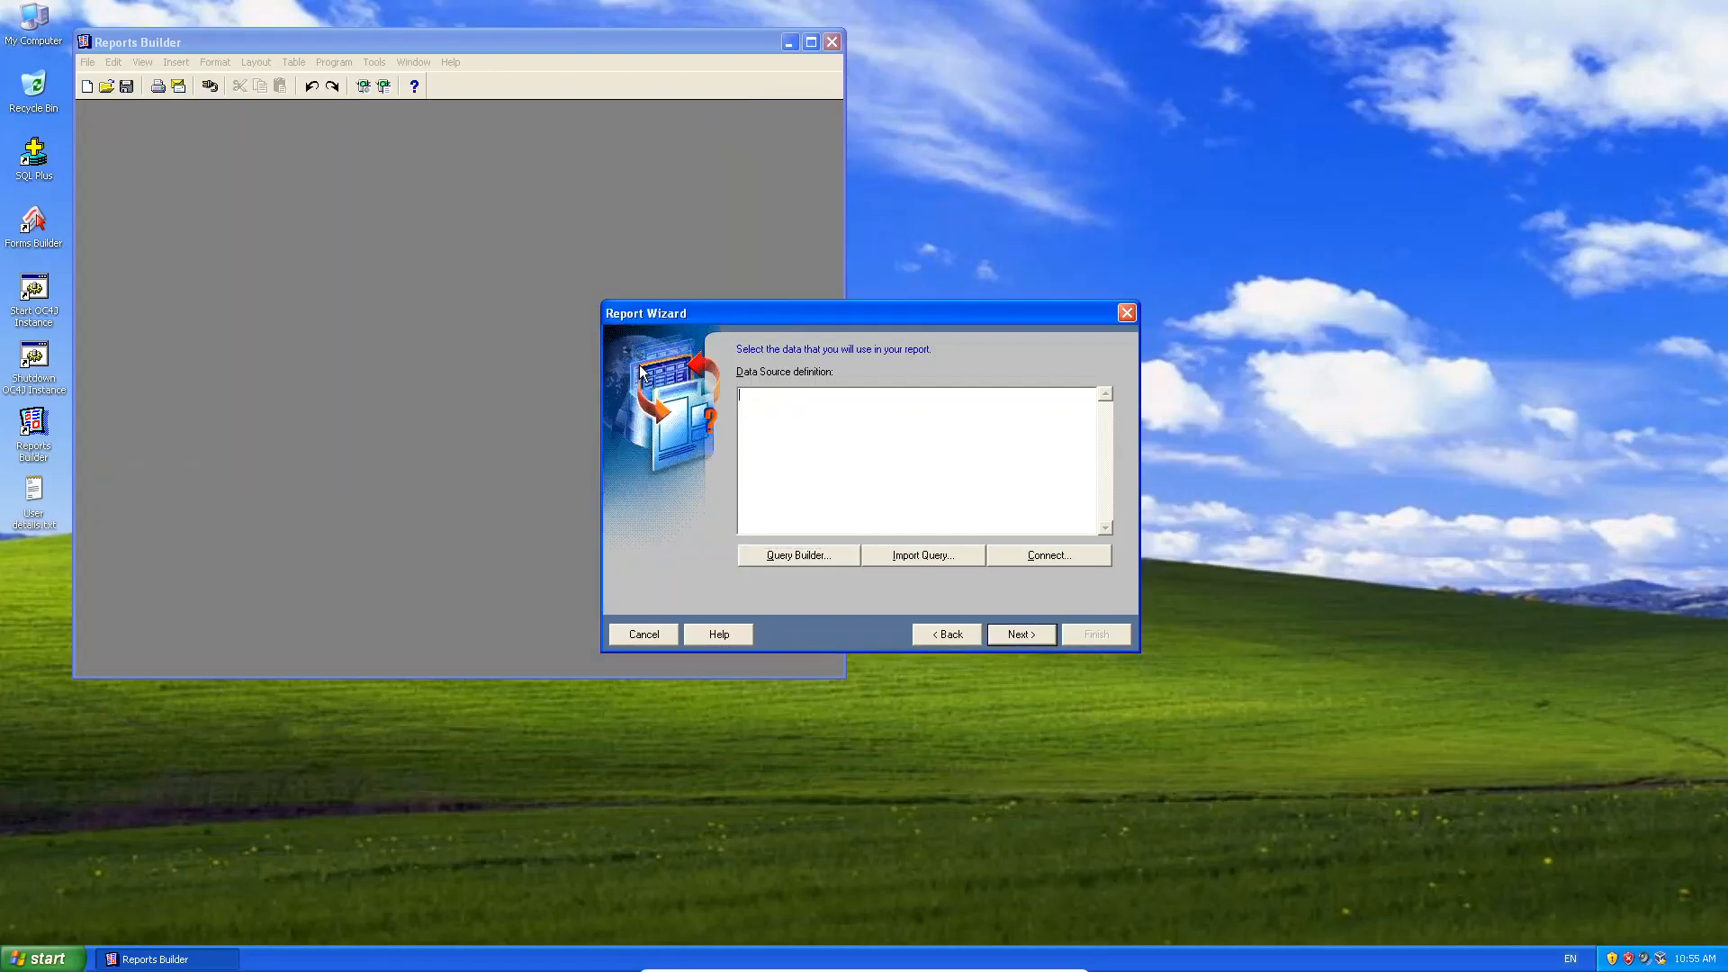
Add the STUDENT table in Query Builder and close the table picker.
left_click(770, 556)
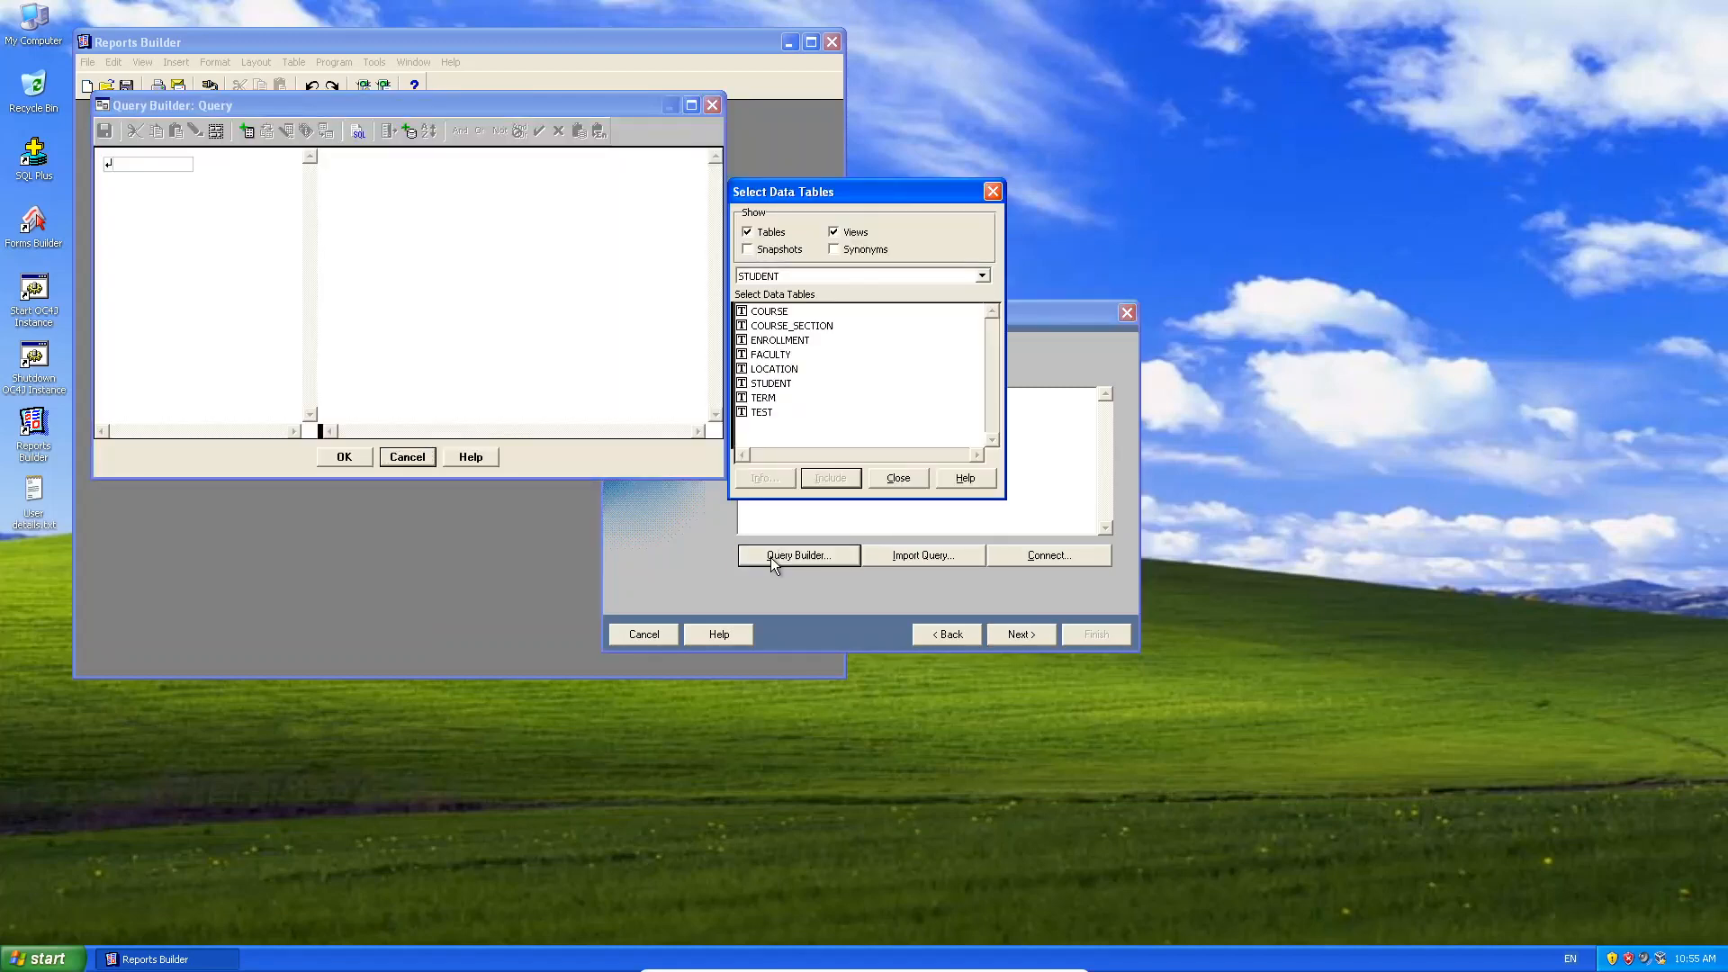
left_click(785, 384)
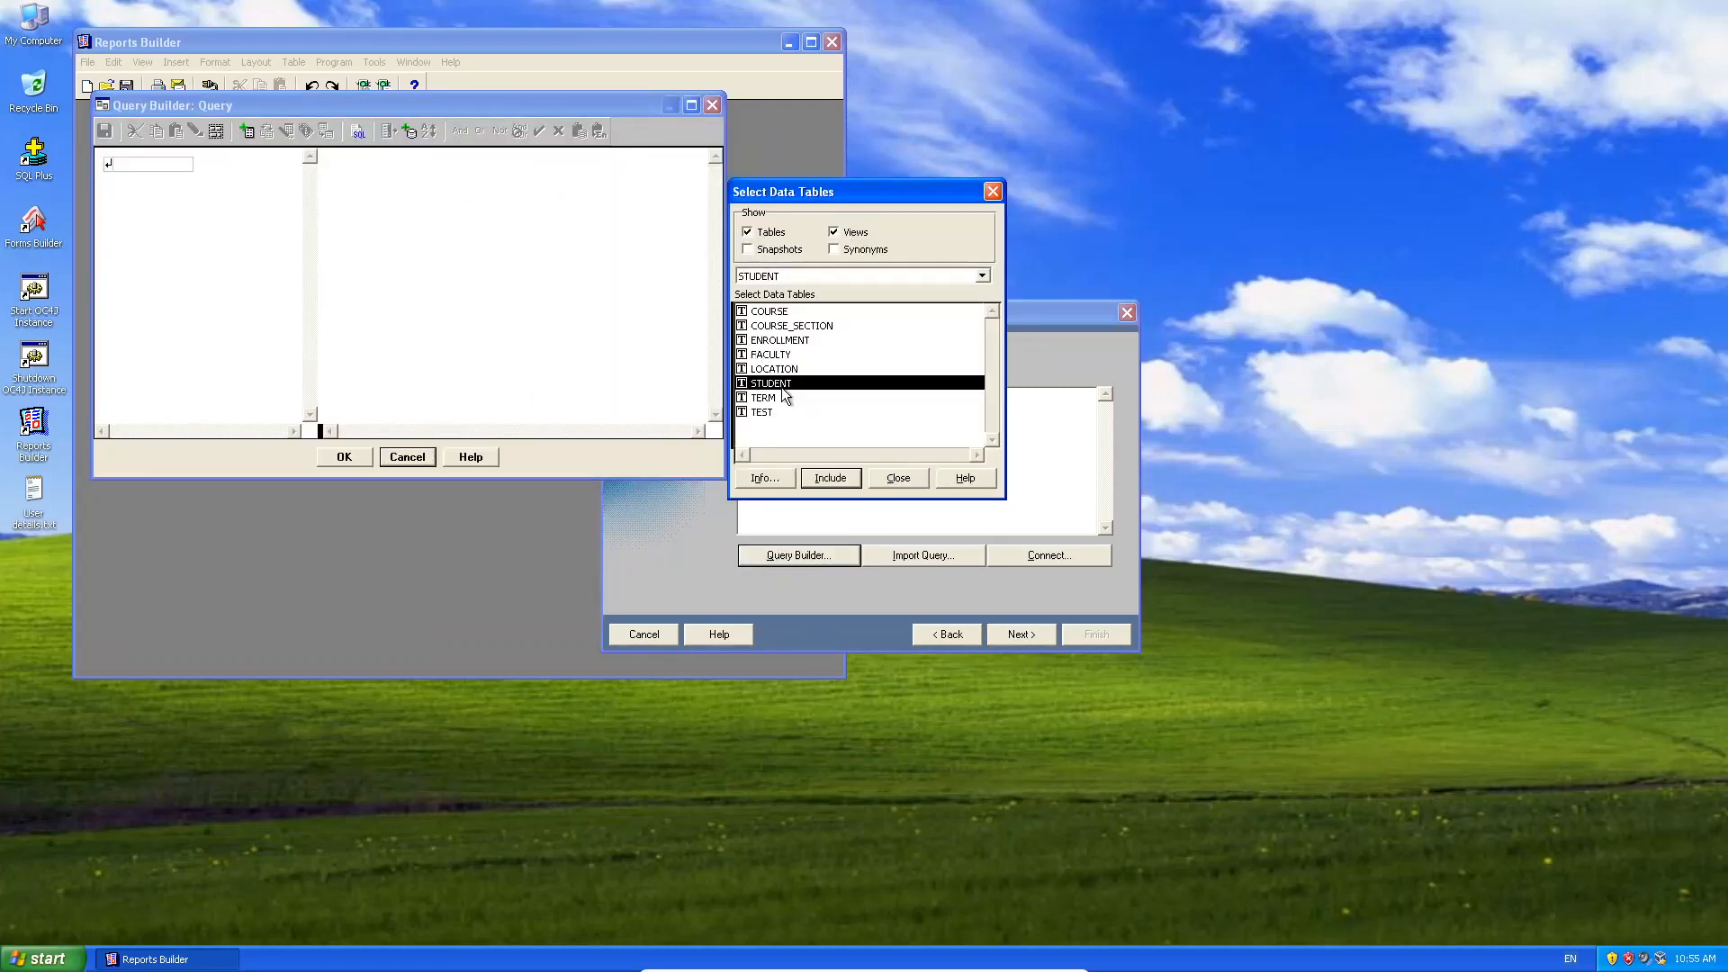
left_click(828, 479)
left_click(900, 484)
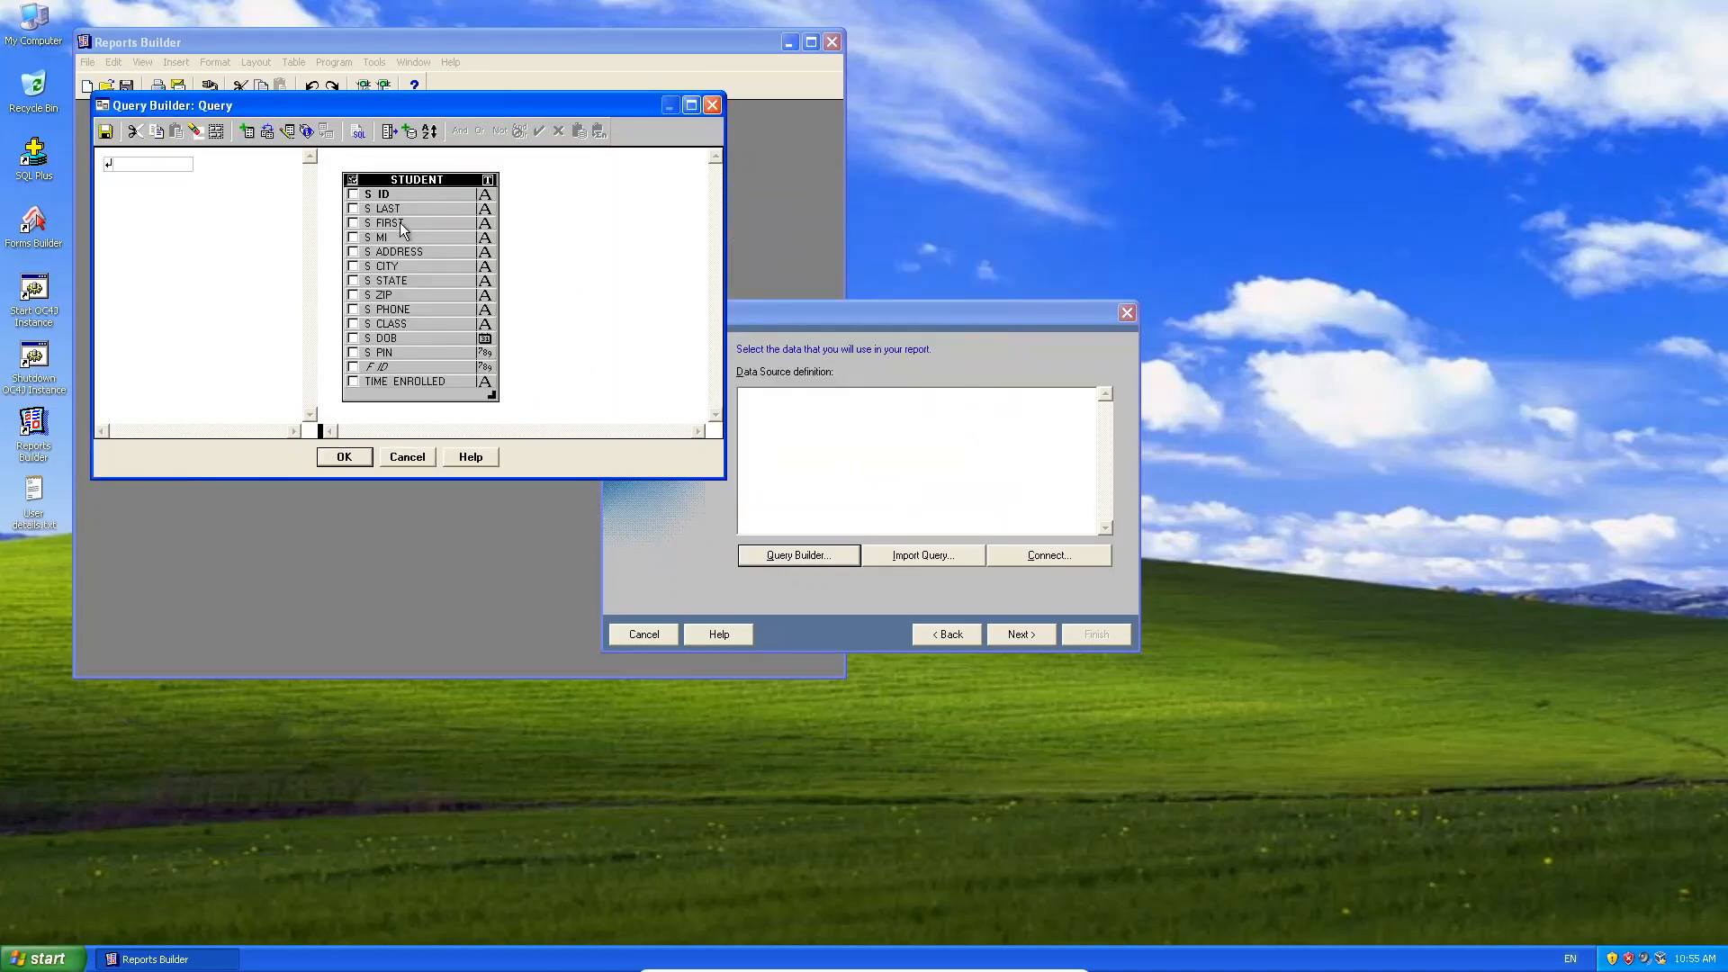
Tick the STUDENT columns S_ID through S_ZIP in Query Builder.
left_click(353, 193)
left_click(353, 208)
left_click(357, 222)
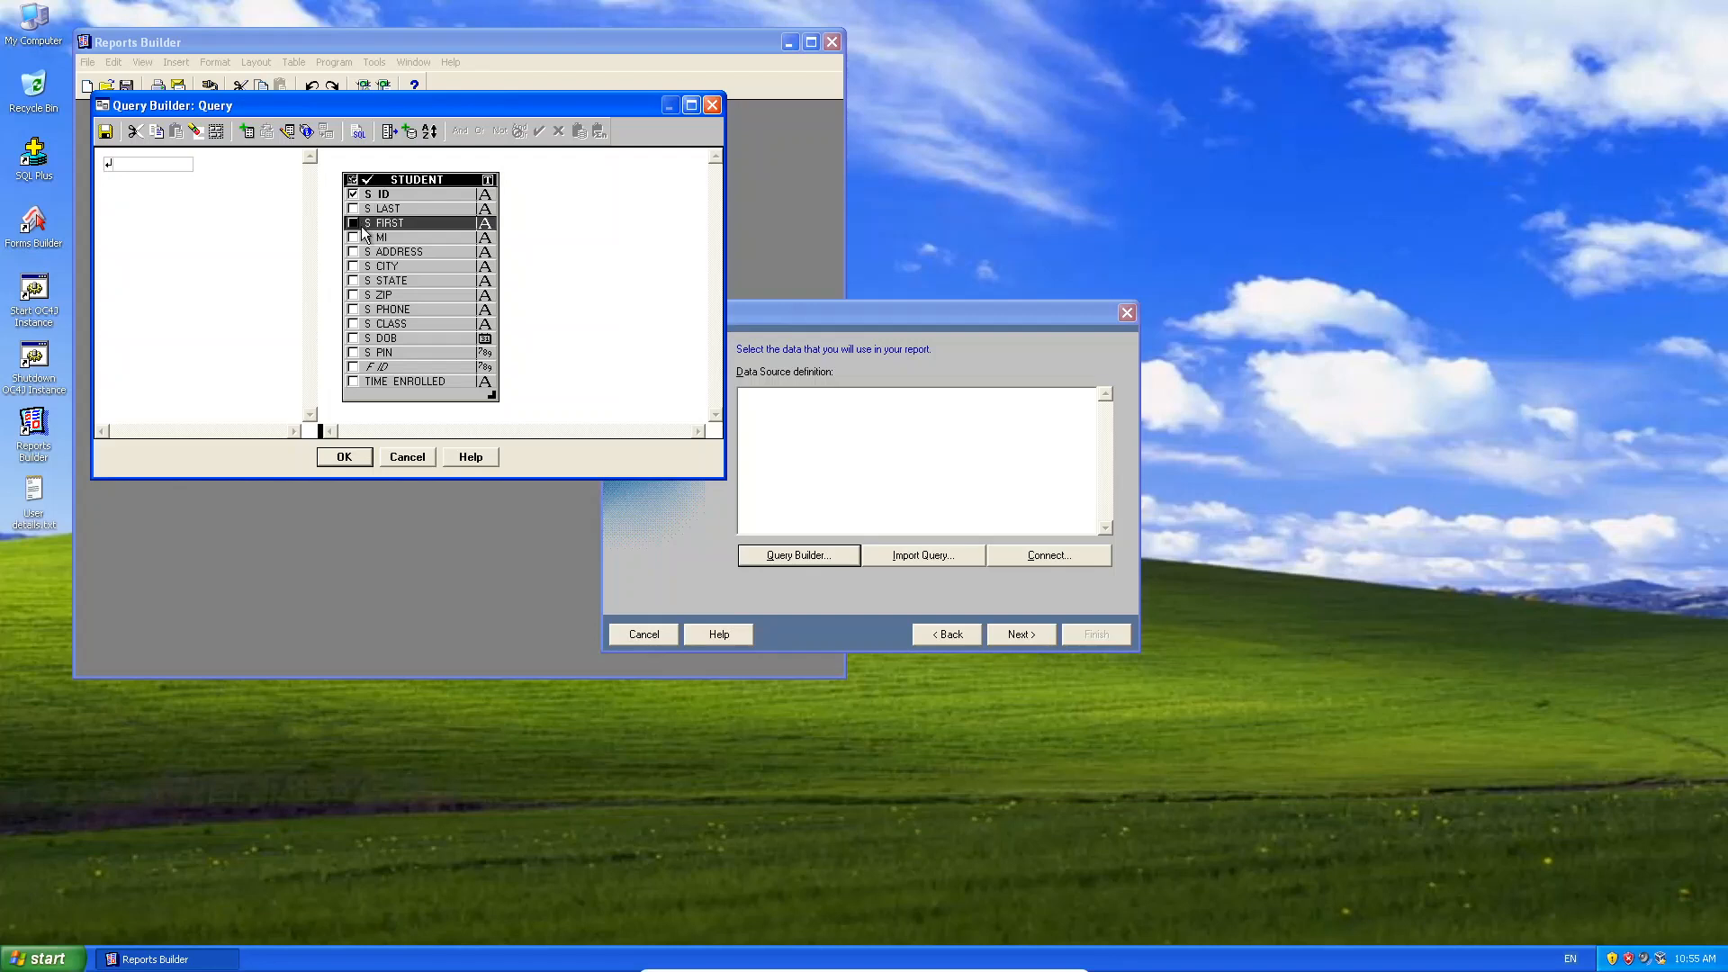
left_click(357, 237)
left_click(354, 252)
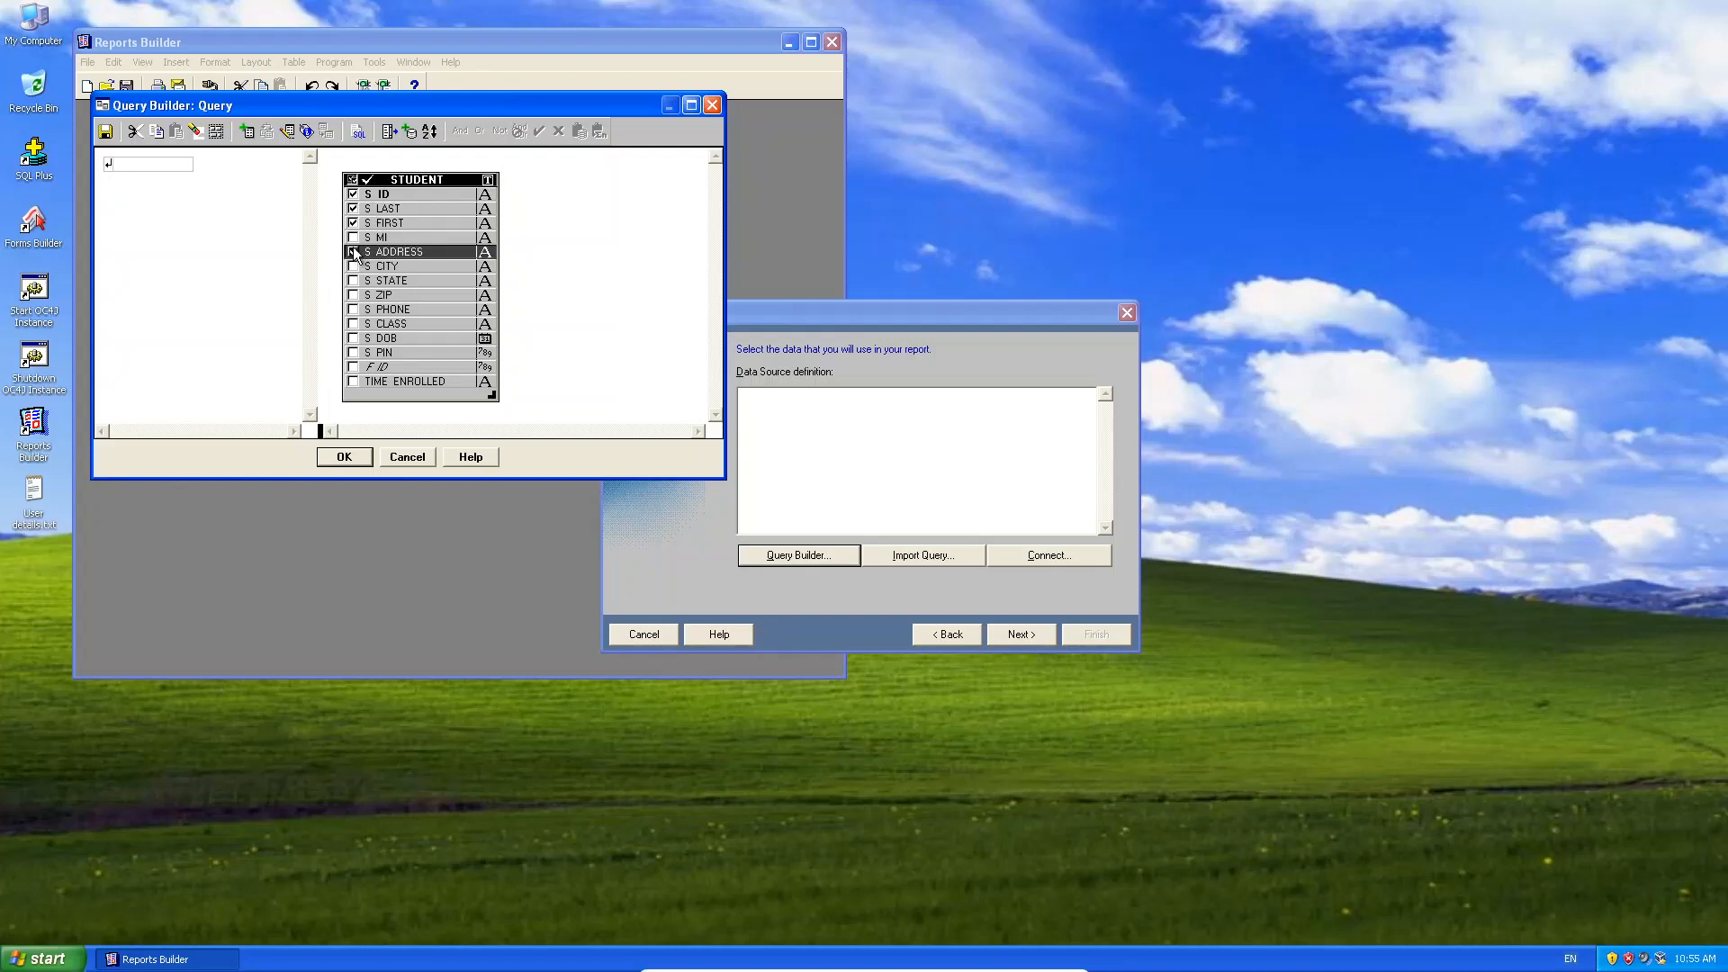
left_click(352, 252)
left_click(352, 241)
left_click(352, 238)
left_click(350, 251)
left_click(351, 266)
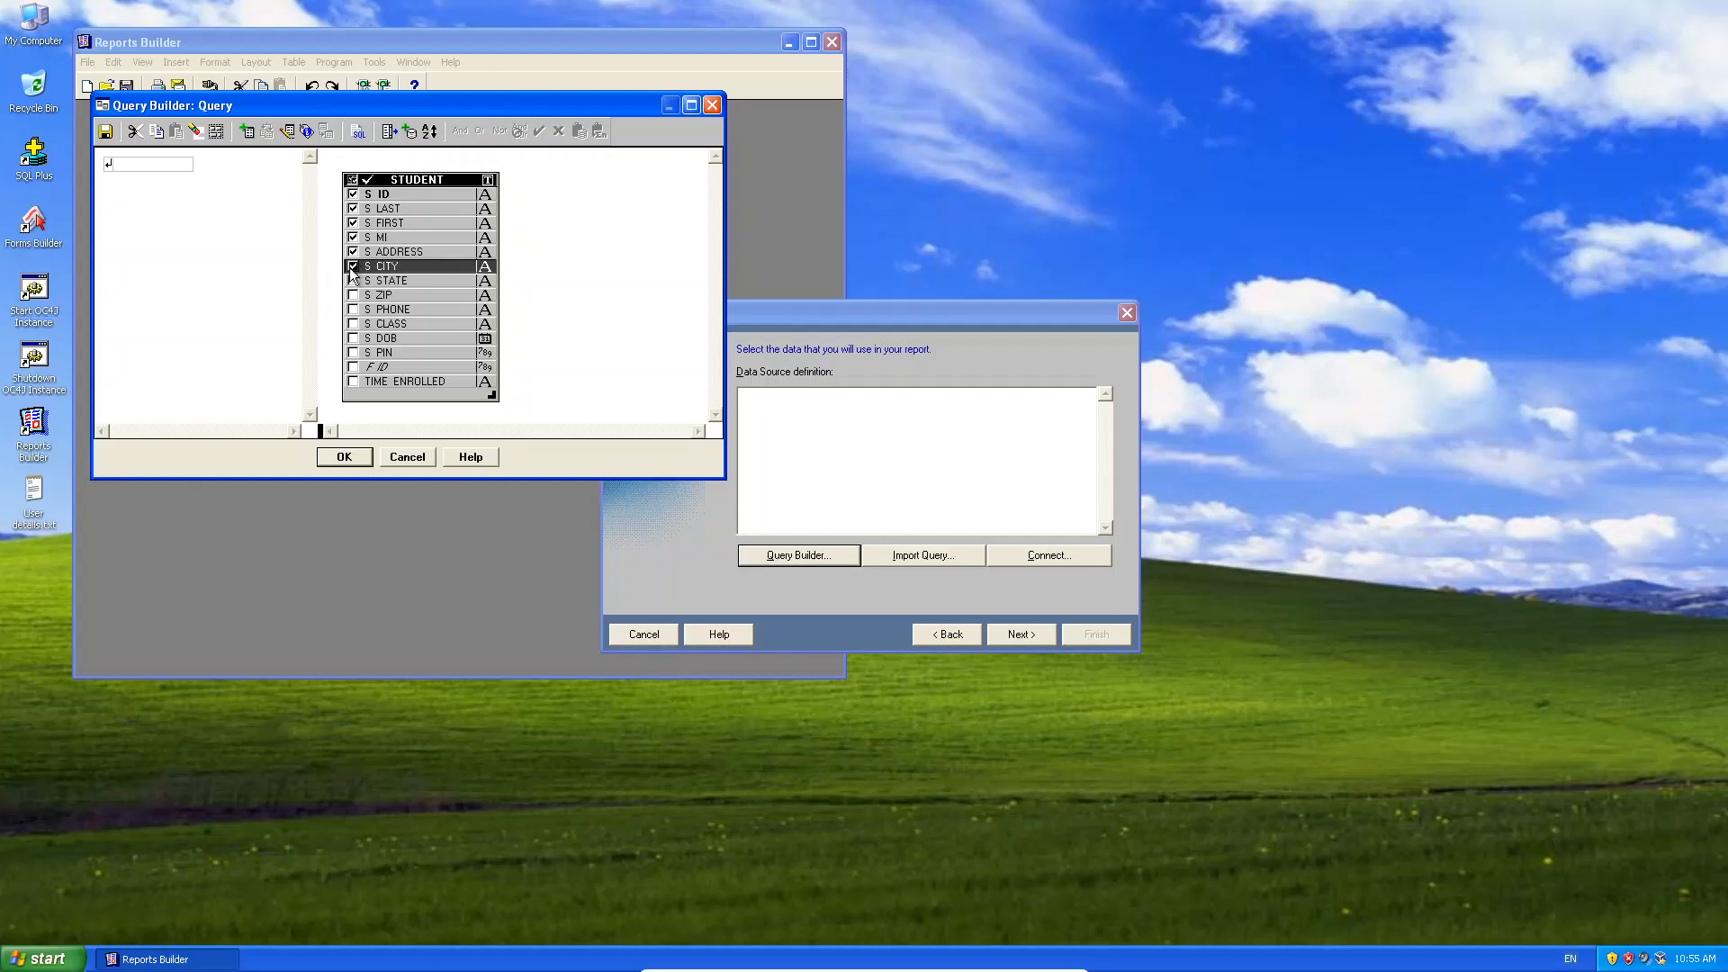
left_click(354, 281)
left_click(353, 295)
Tick S_PHONE through TIME_ENROLLED, accept the query, and move to field selection.
left_click(354, 309)
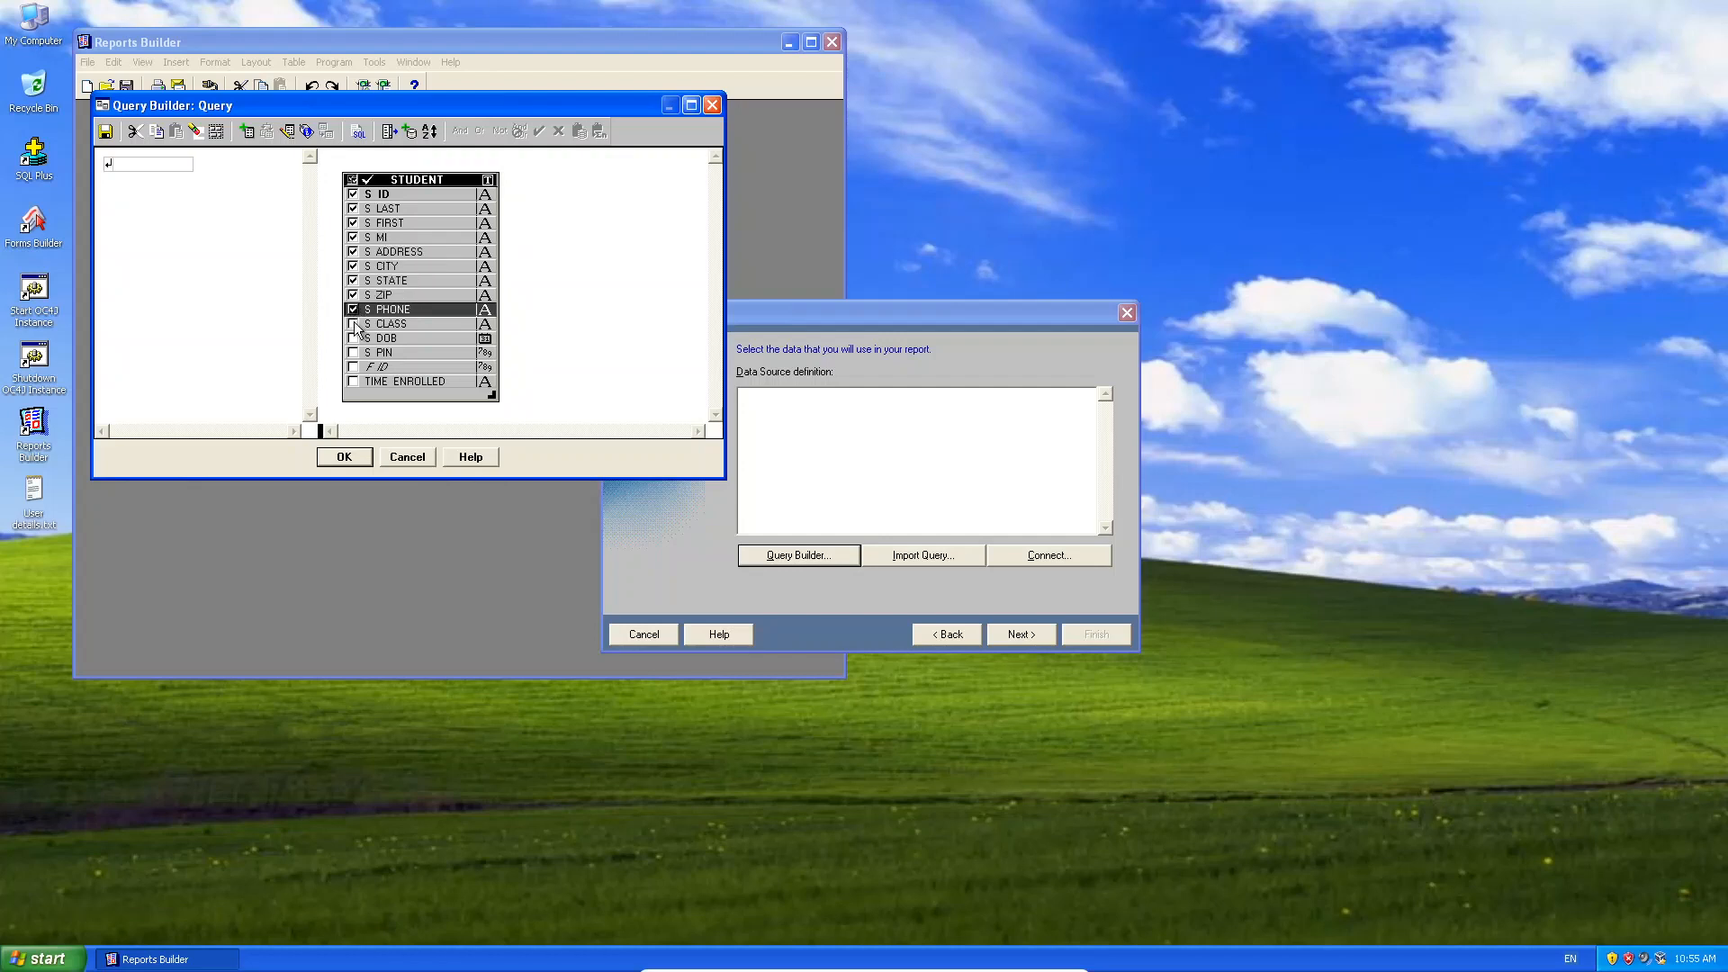
left_click(354, 324)
left_click(353, 339)
left_click(354, 353)
left_click(353, 367)
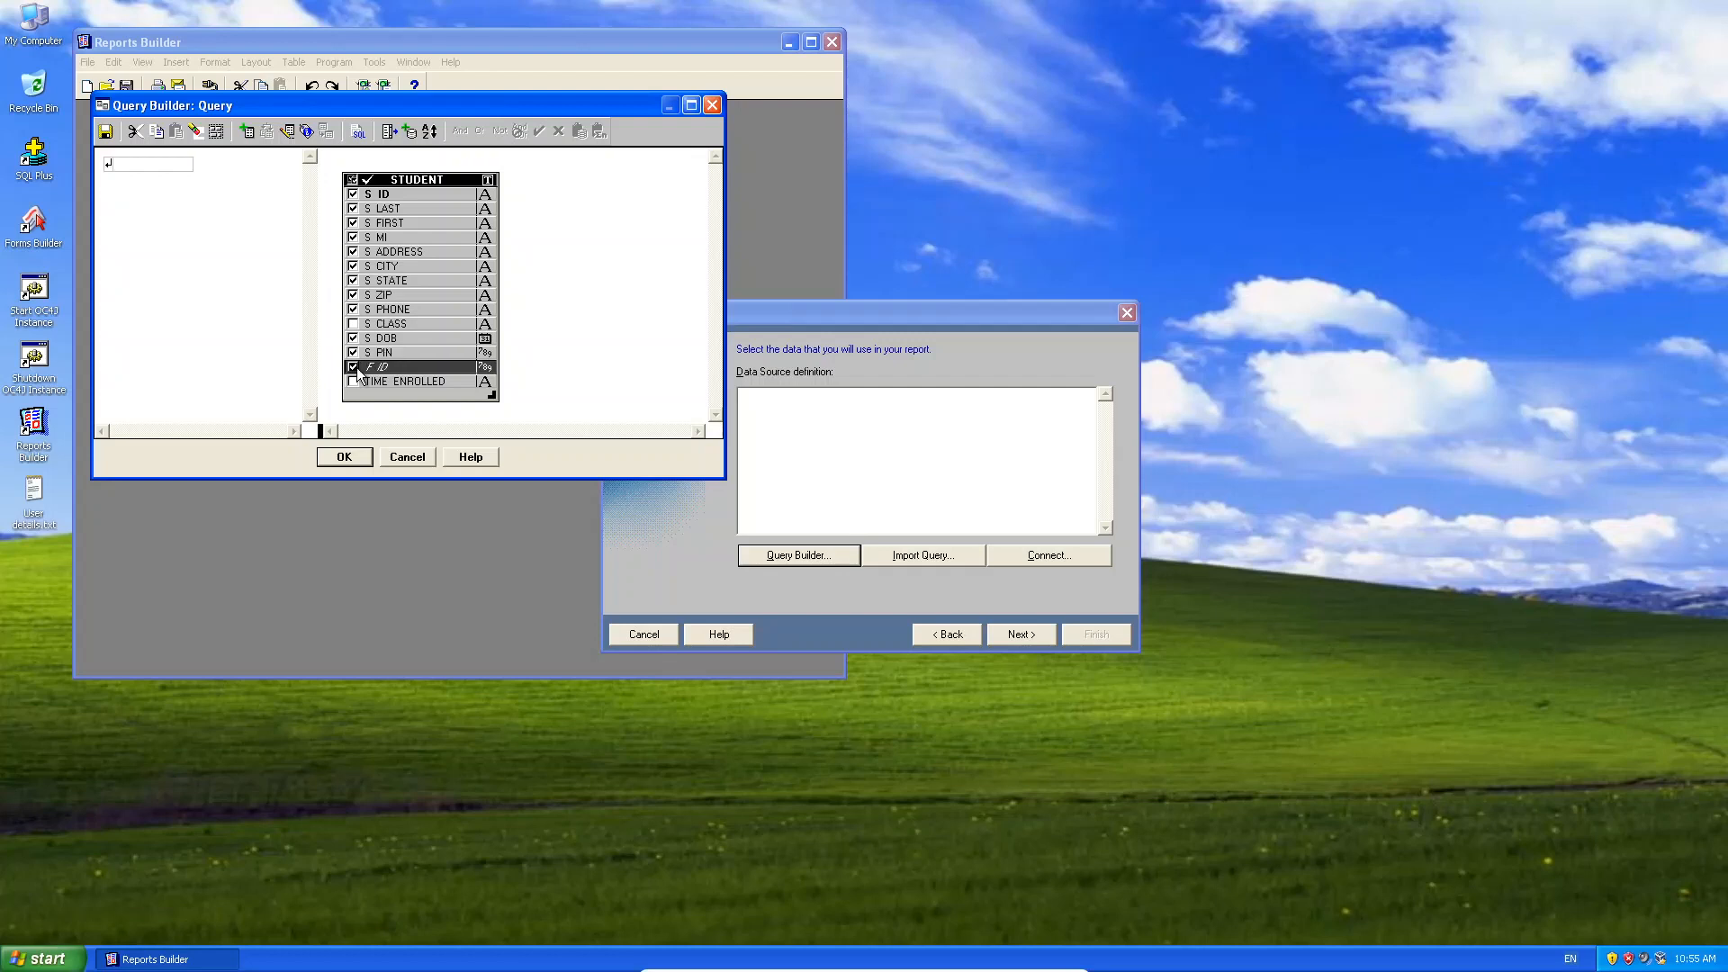
left_click(363, 382)
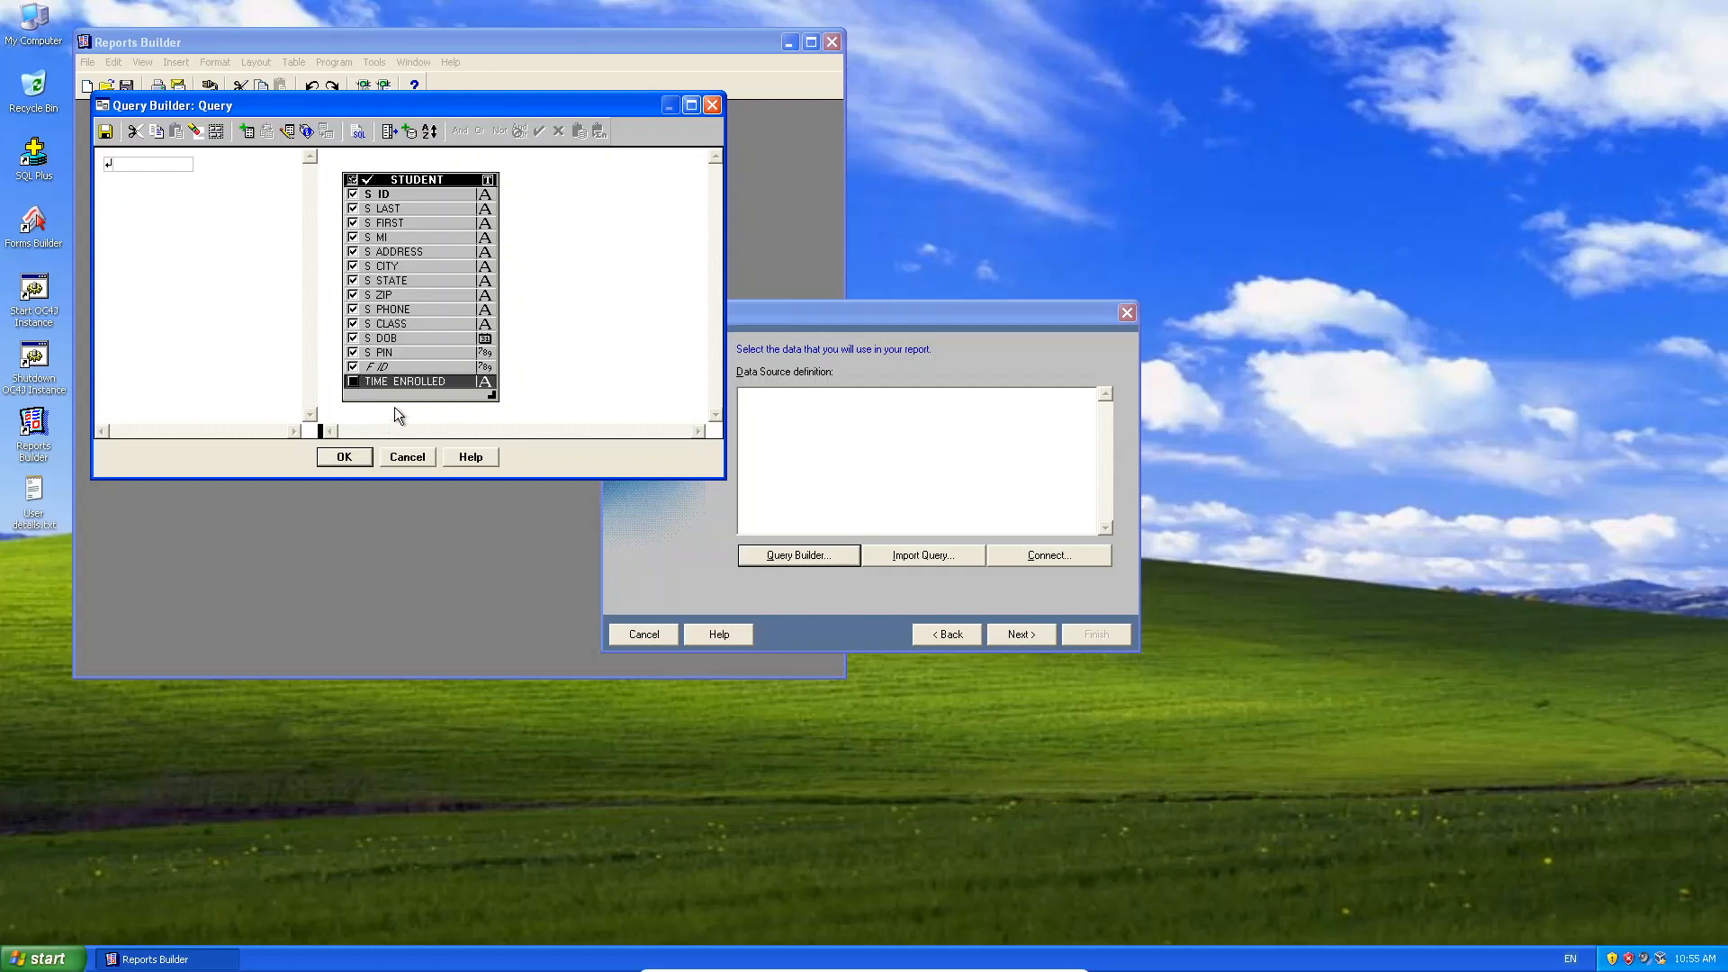
left_click(352, 382)
left_click(345, 457)
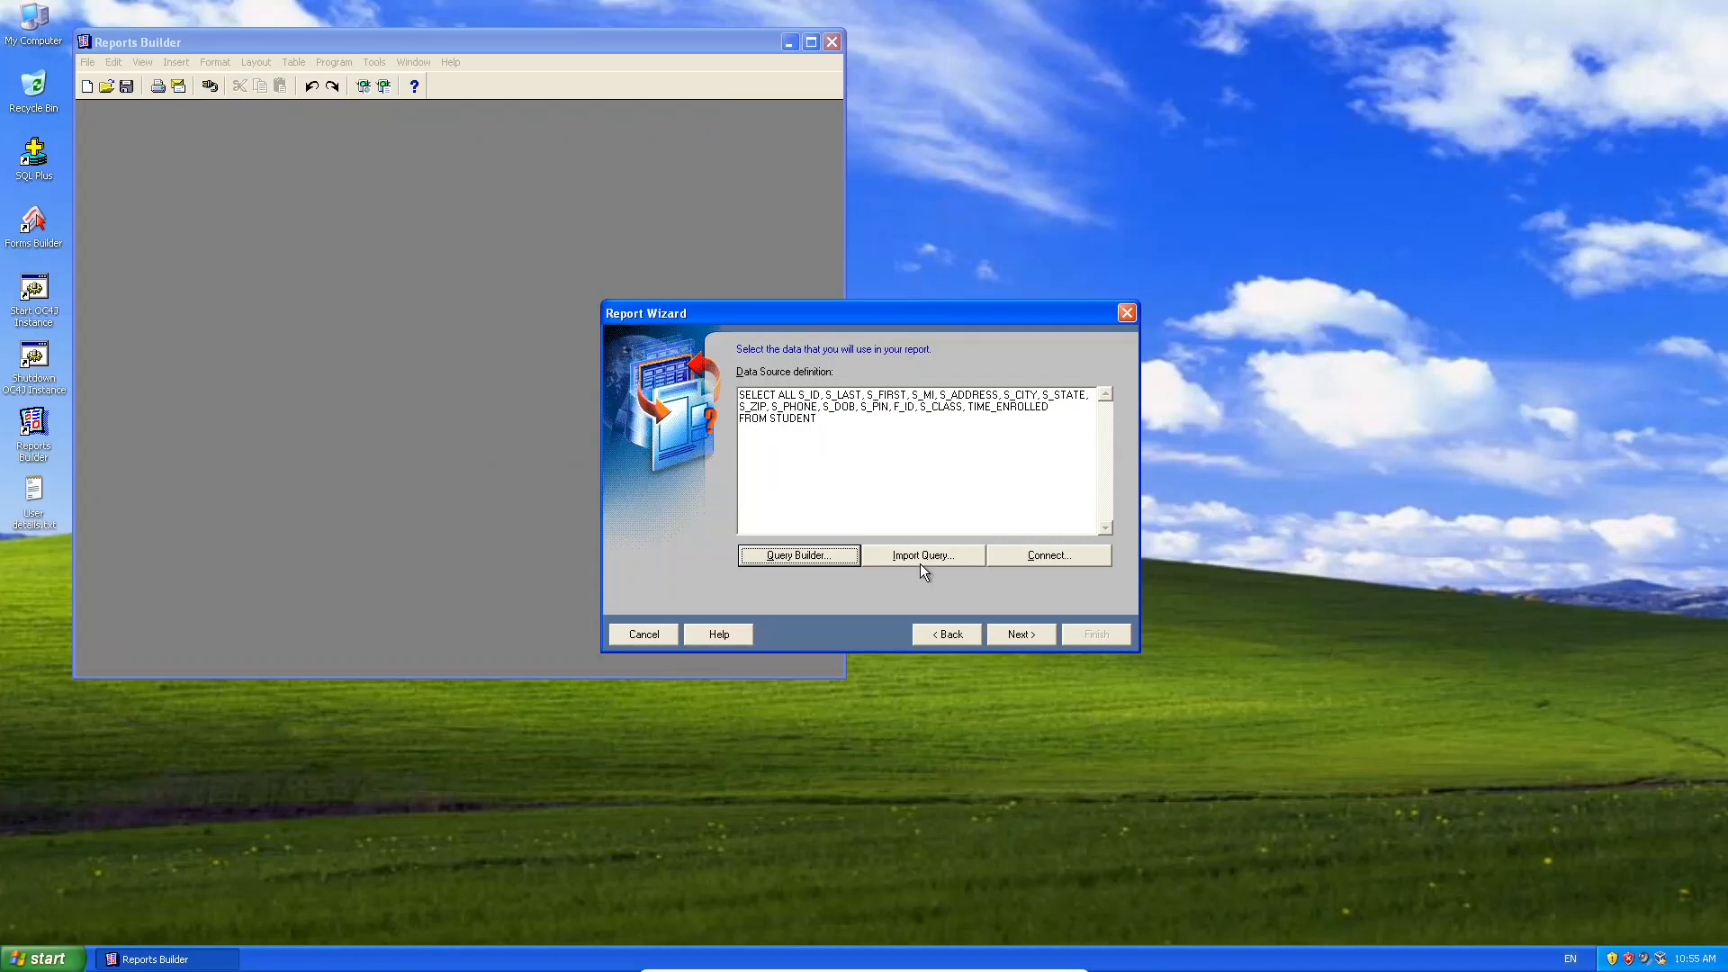
left_click(1024, 635)
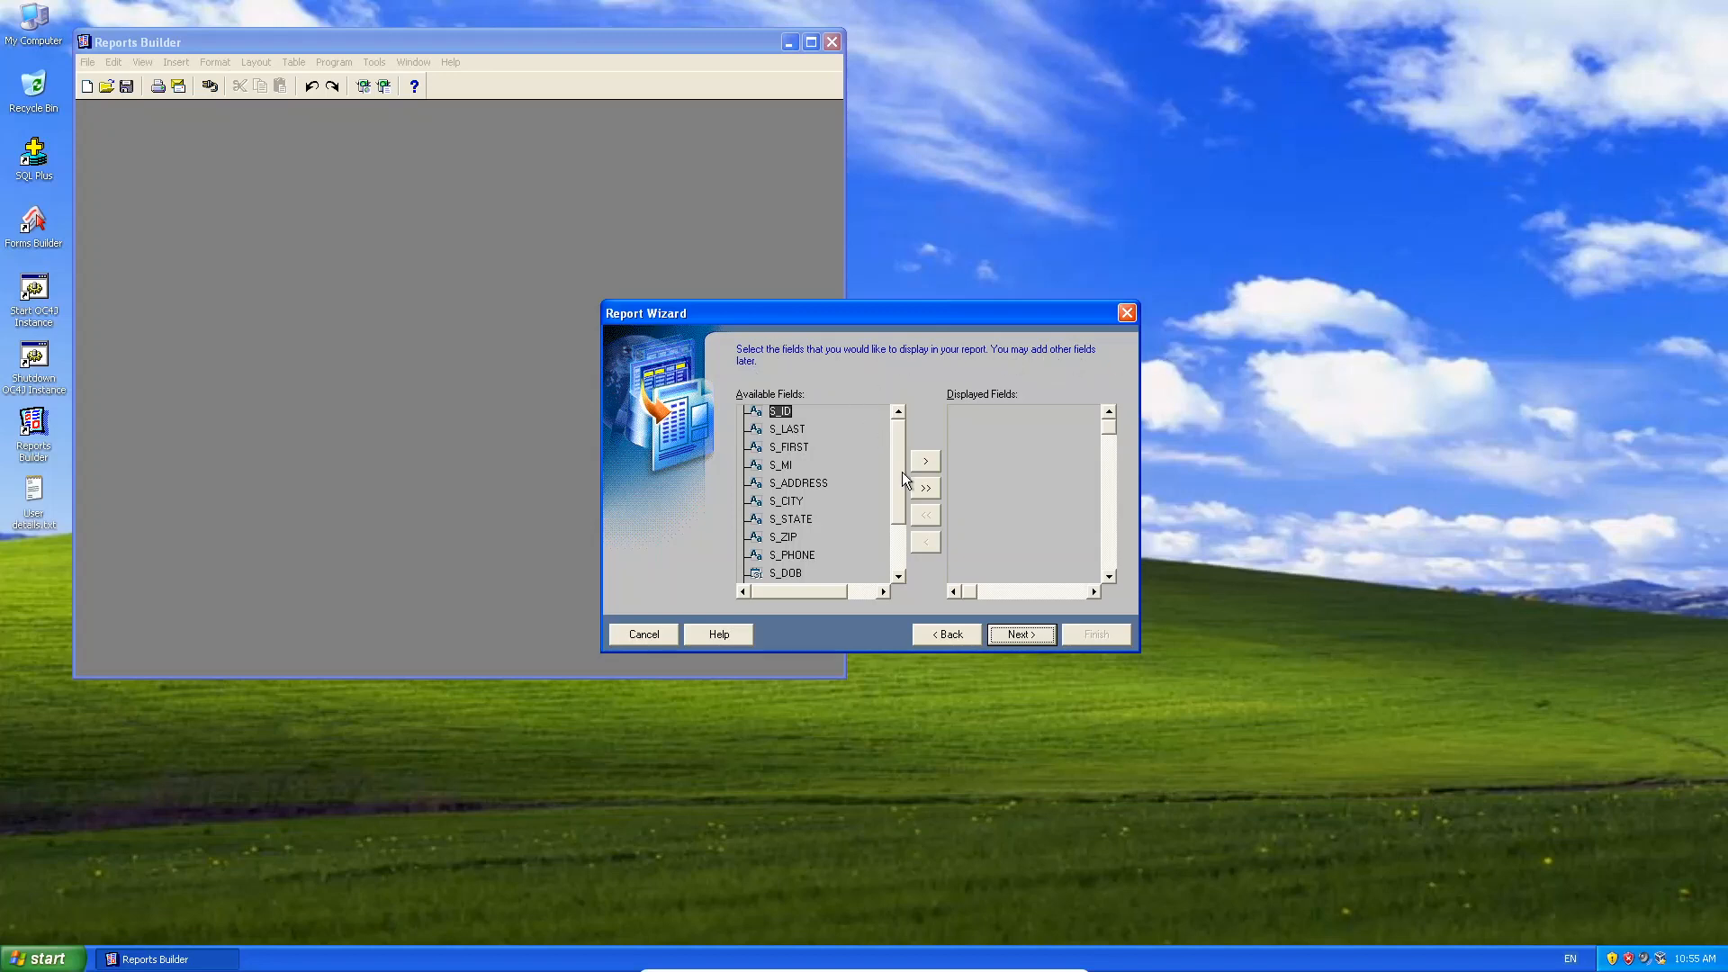
Move all STUDENT fields into the Displayed Fields list.
mouse_move(901, 467)
left_mouse_down()
mouse_move(902, 505)
mouse_move(896, 441)
left_mouse_up()
left_click(926, 461)
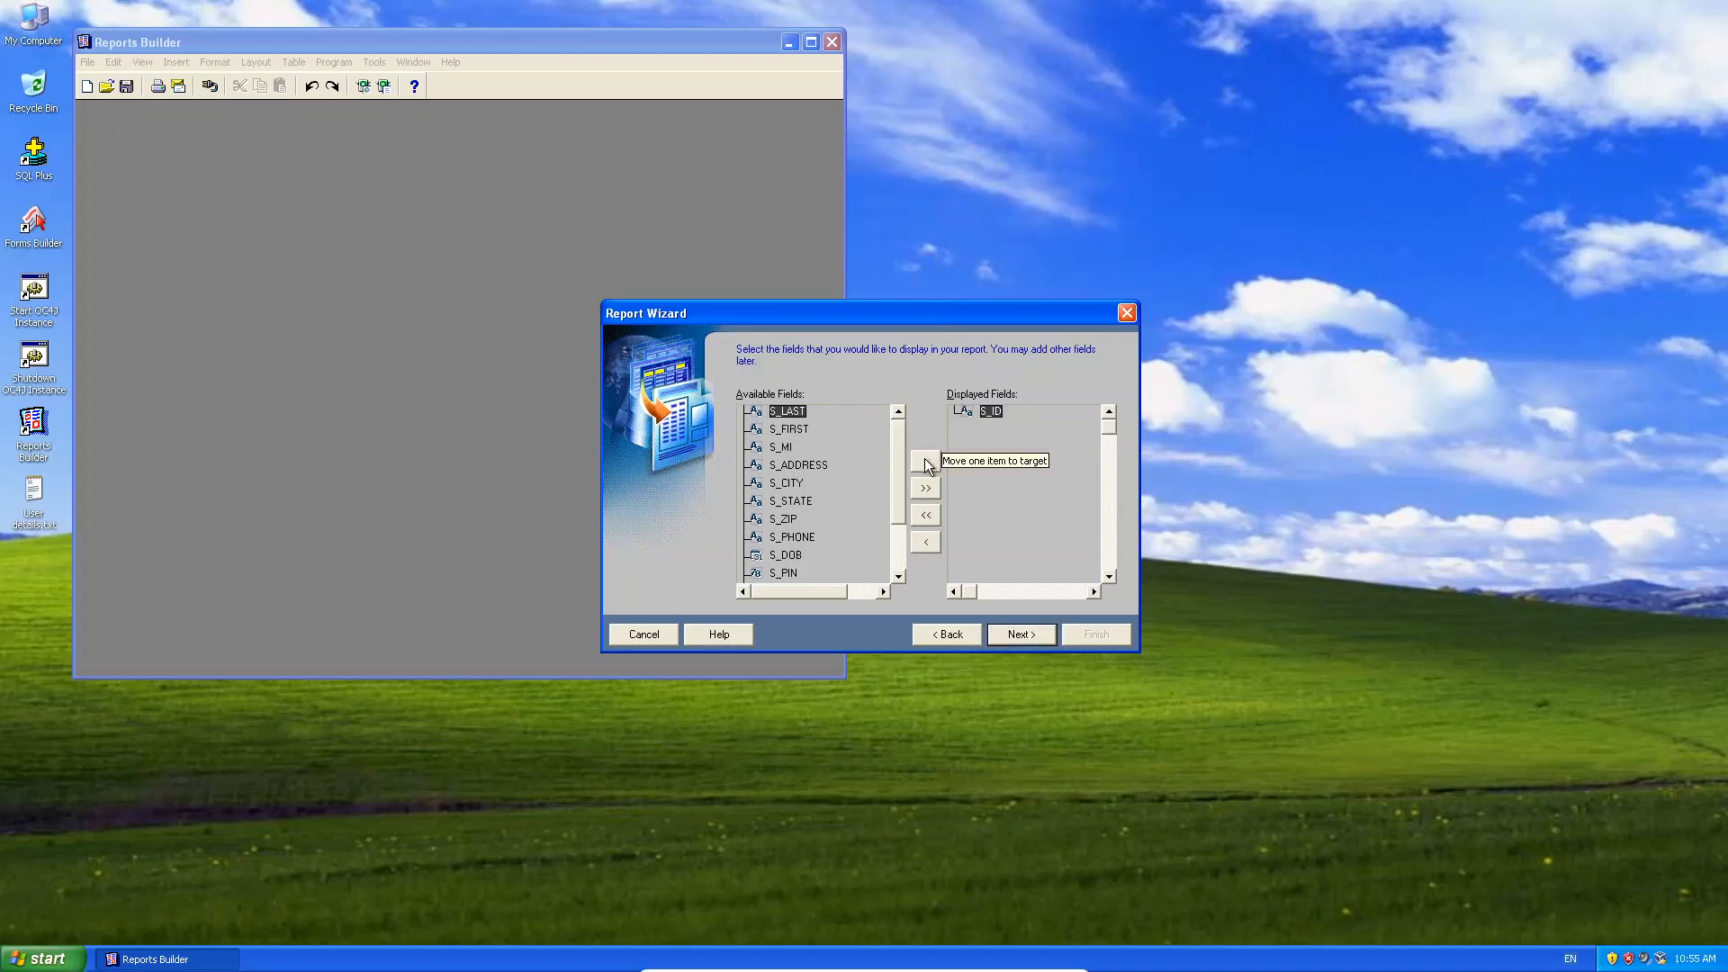
left_click(926, 462)
left_click(927, 462)
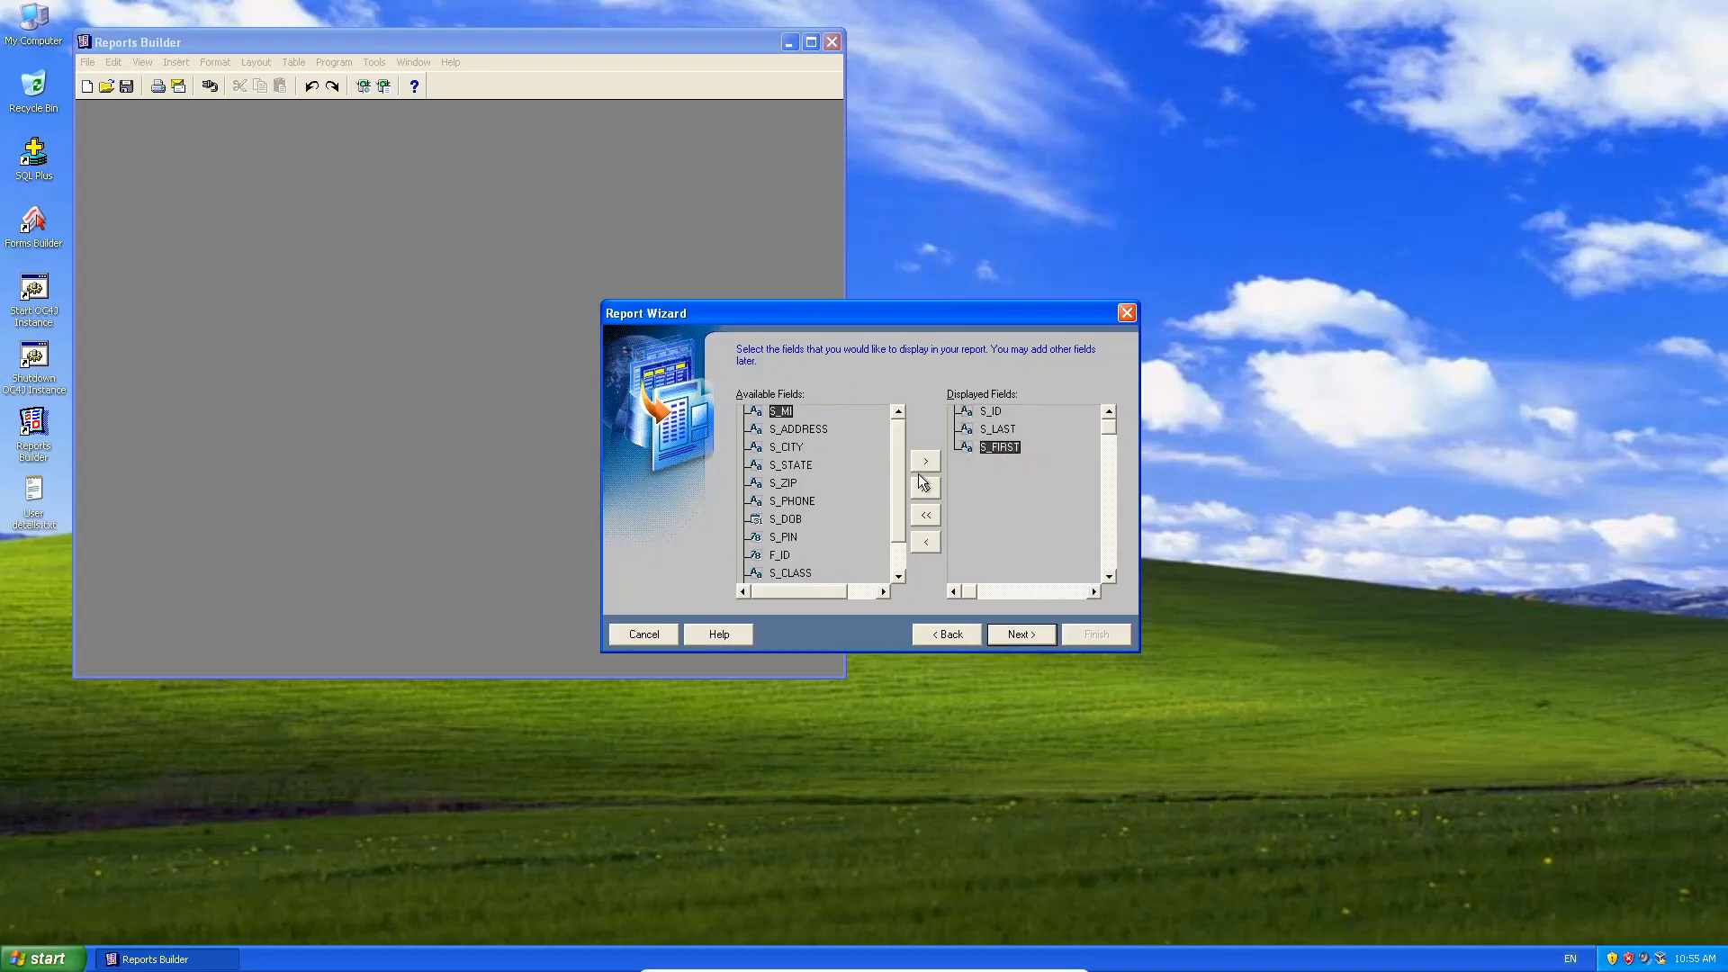
left_click(925, 487)
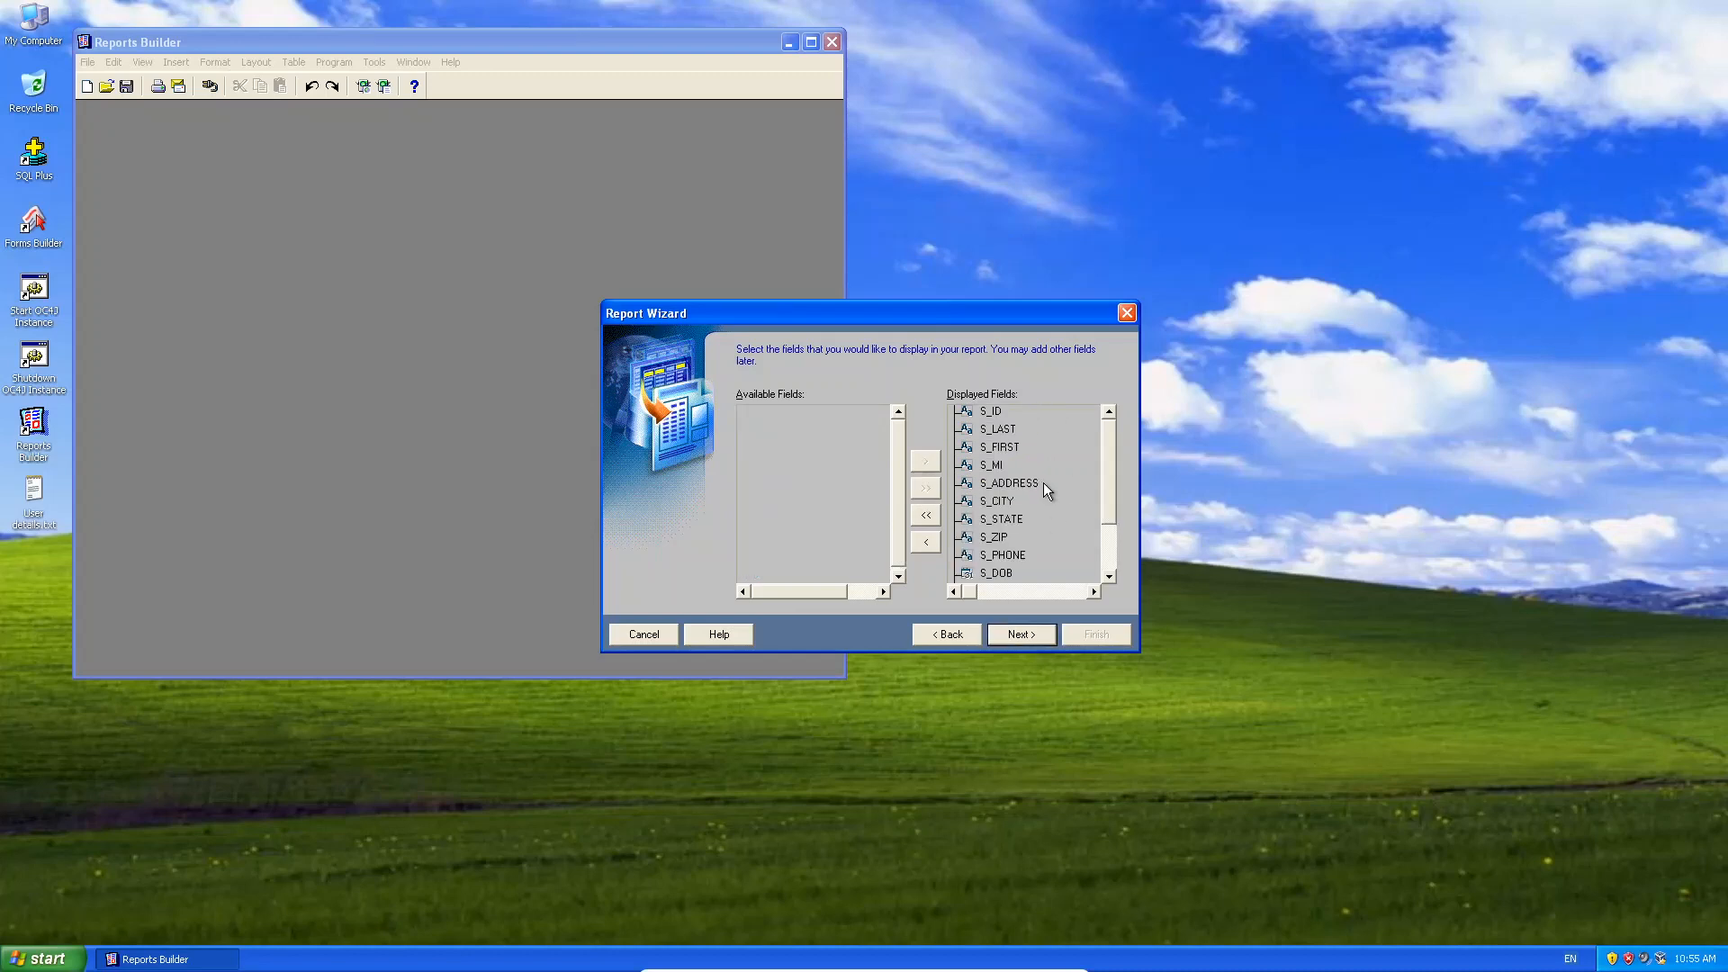
Remove S_CLASS from the displayed fields and move on to the empty Totals page.
left_click_drag(1109, 453, 1115, 513)
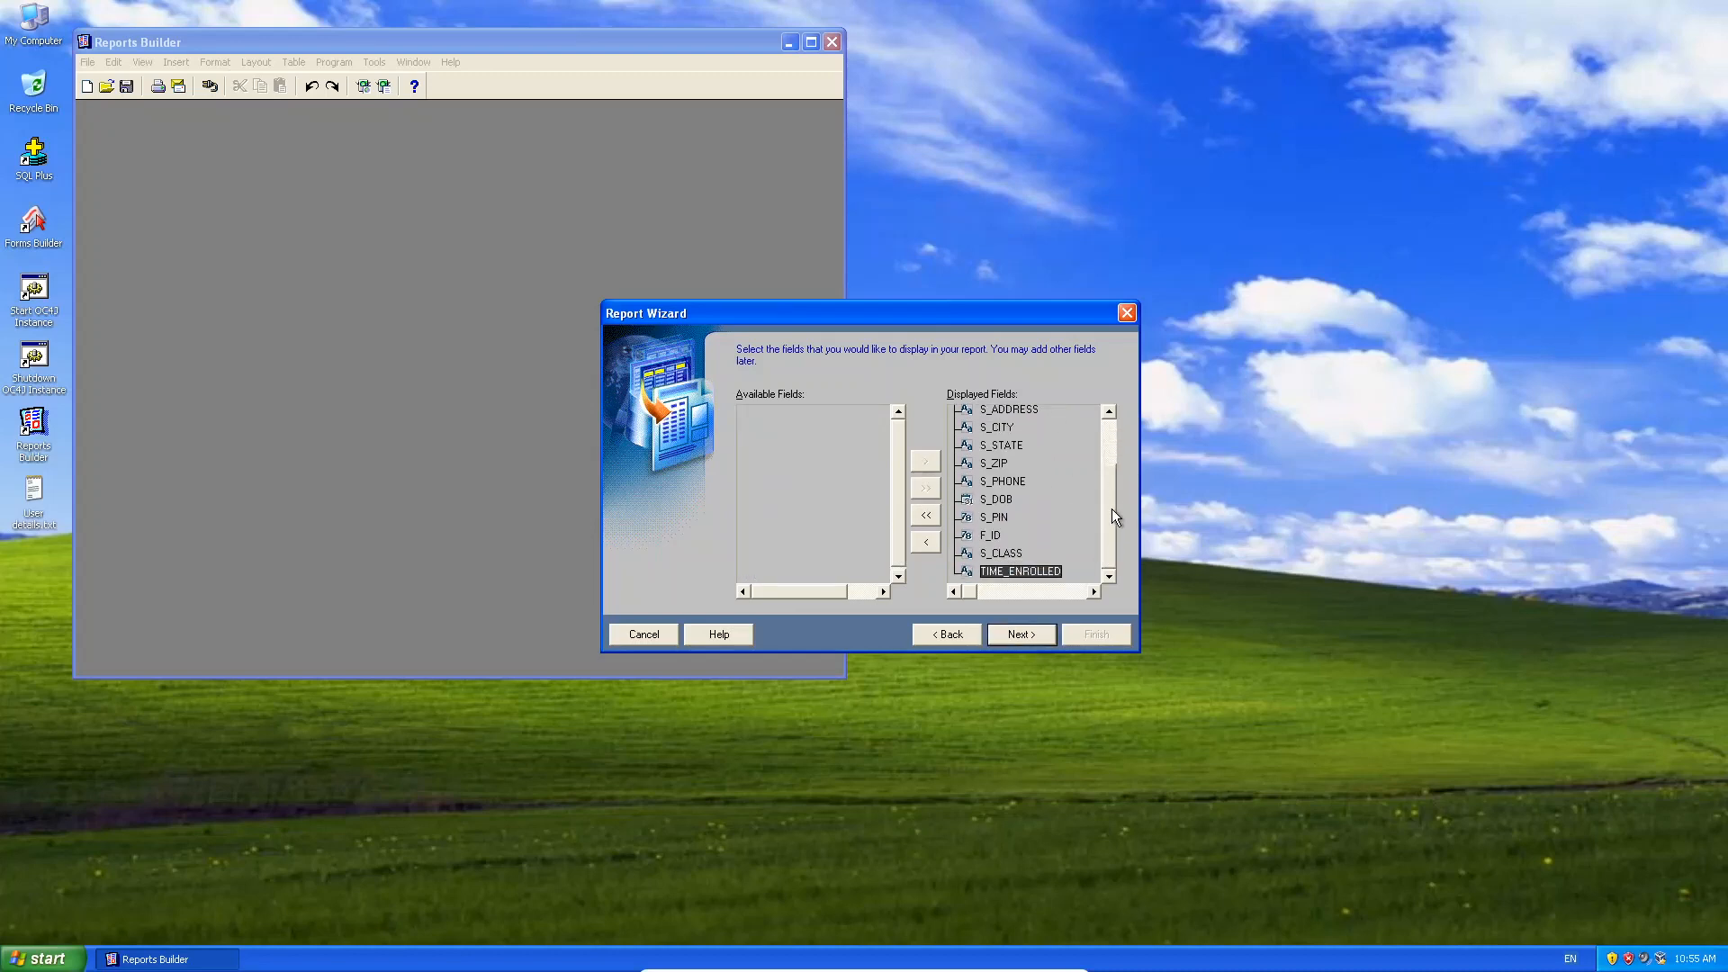
left_click(974, 555)
left_click(926, 541)
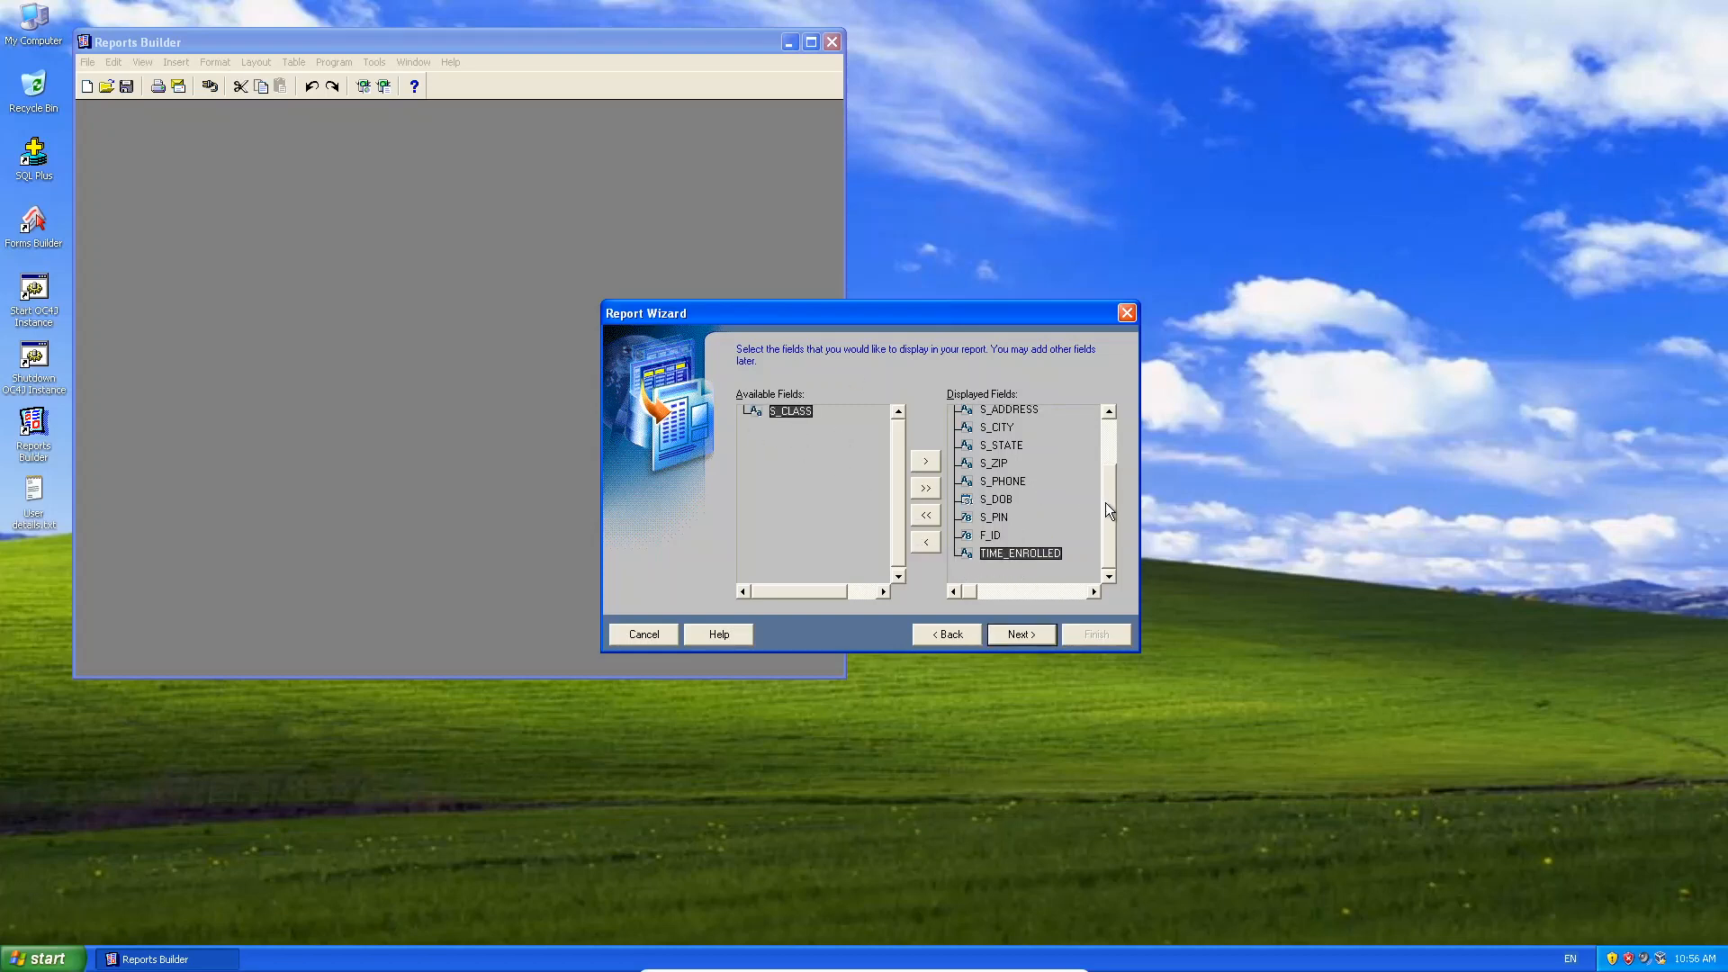
left_click_drag(1106, 503, 1114, 423)
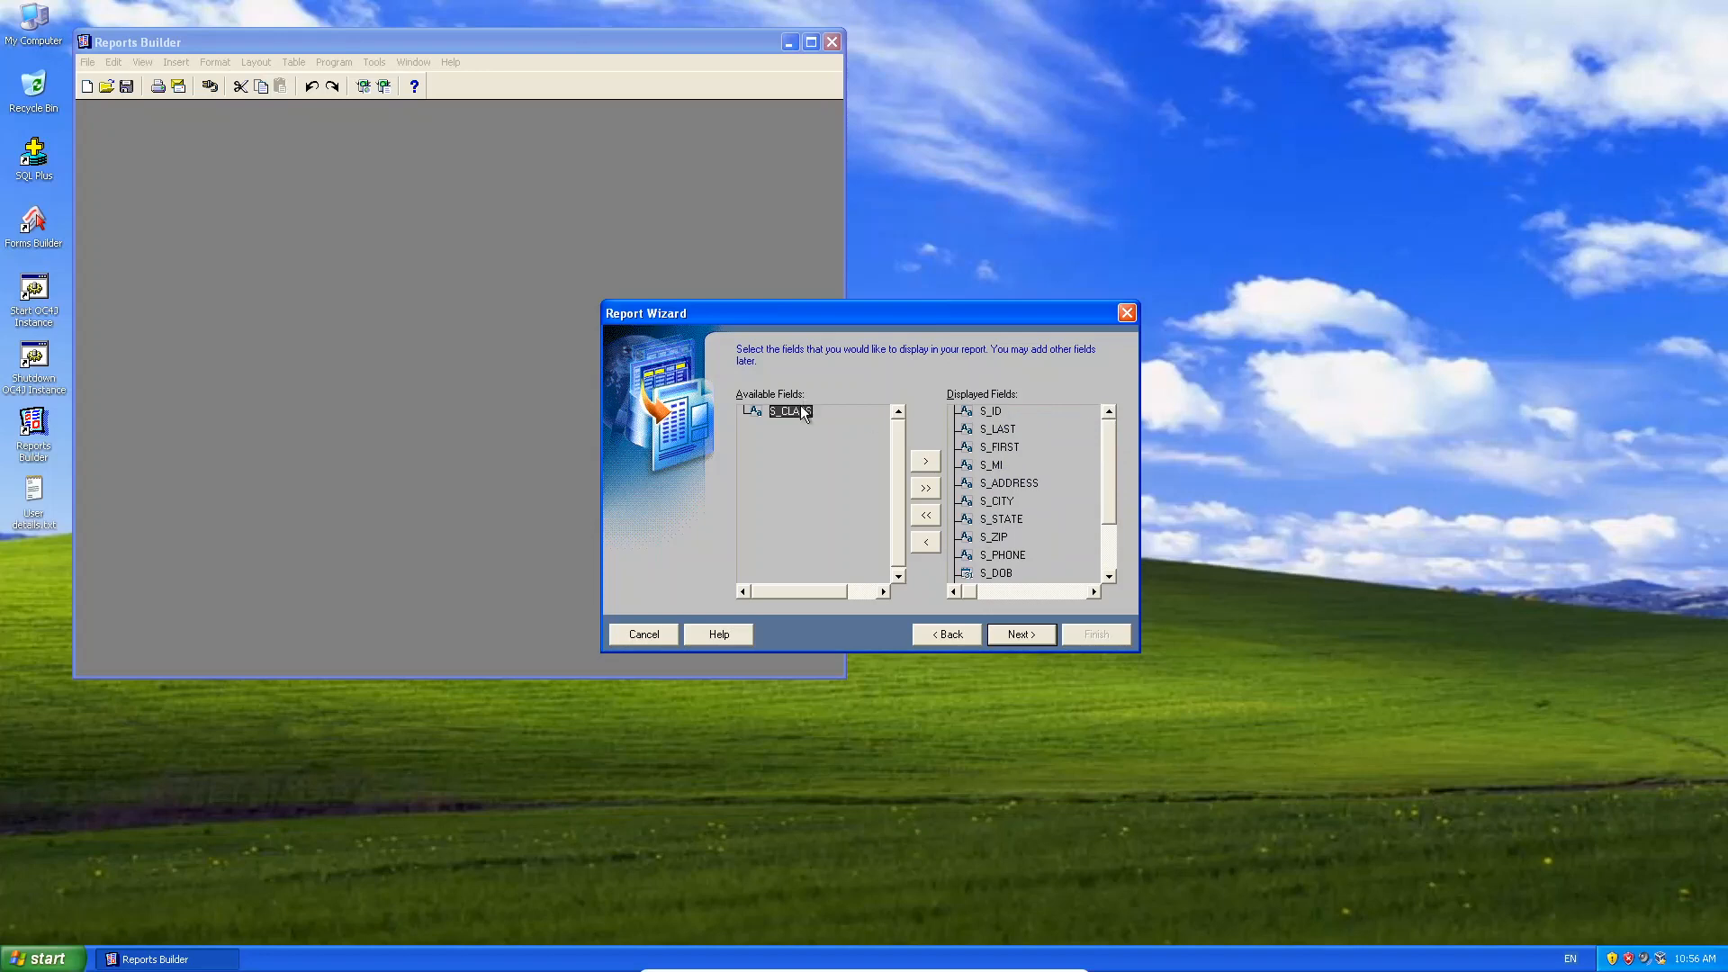
left_click(1026, 633)
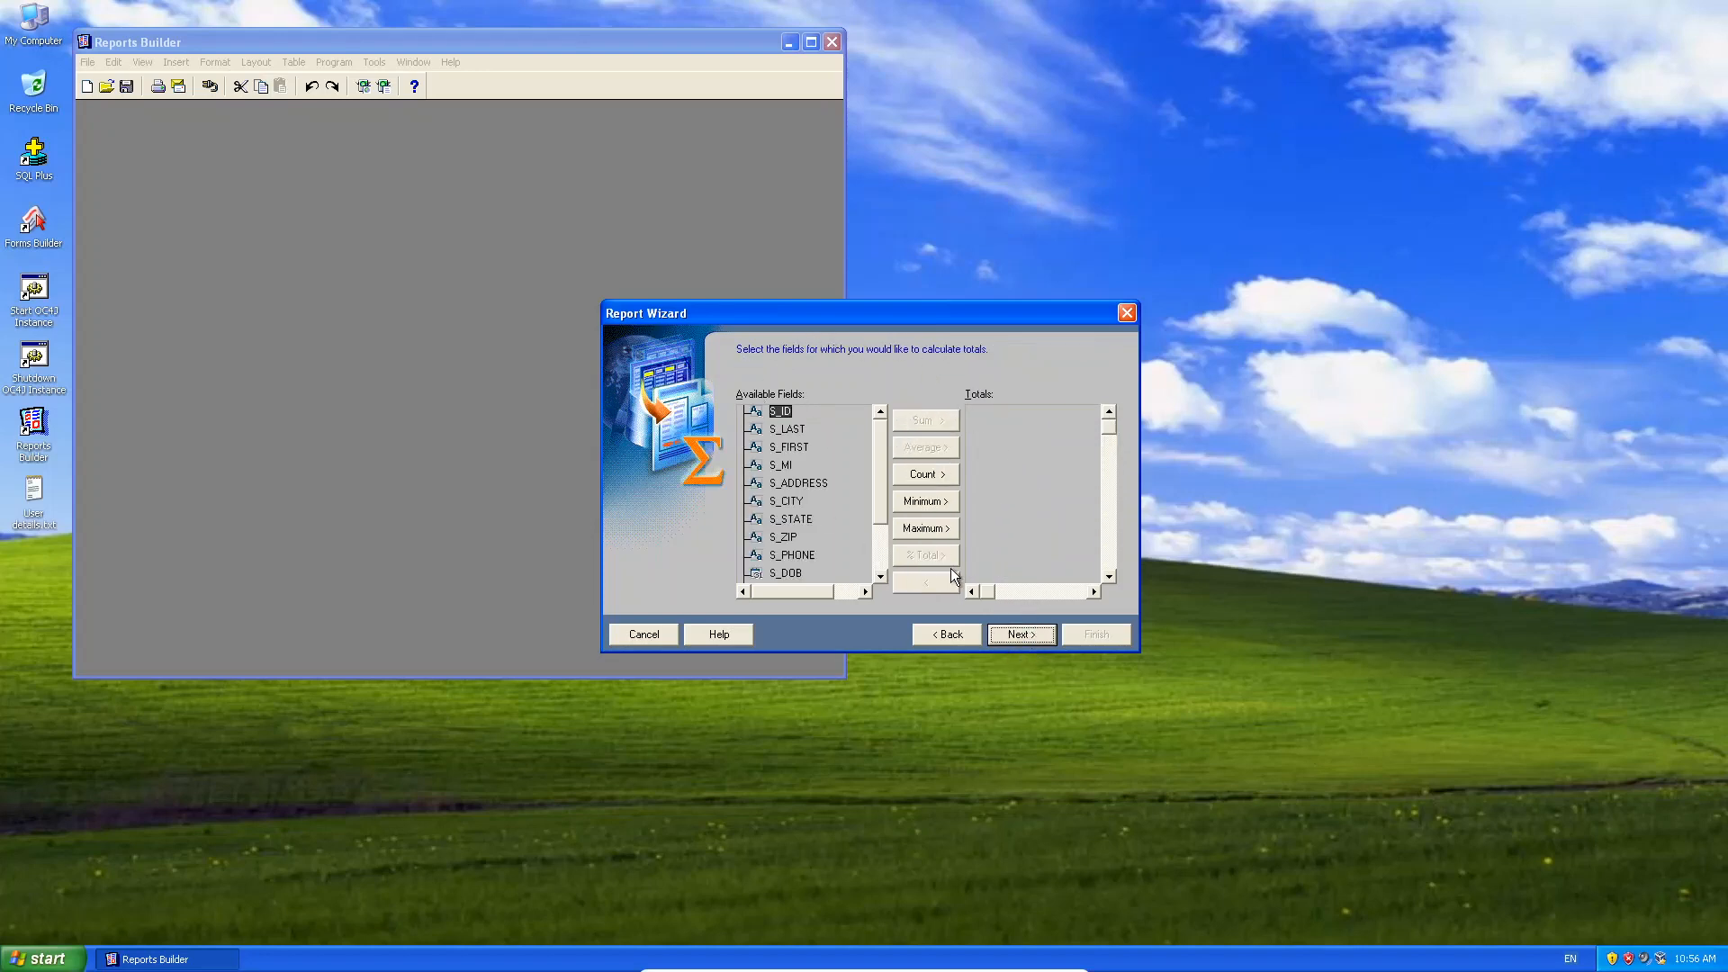
left_click_drag(884, 445, 878, 410)
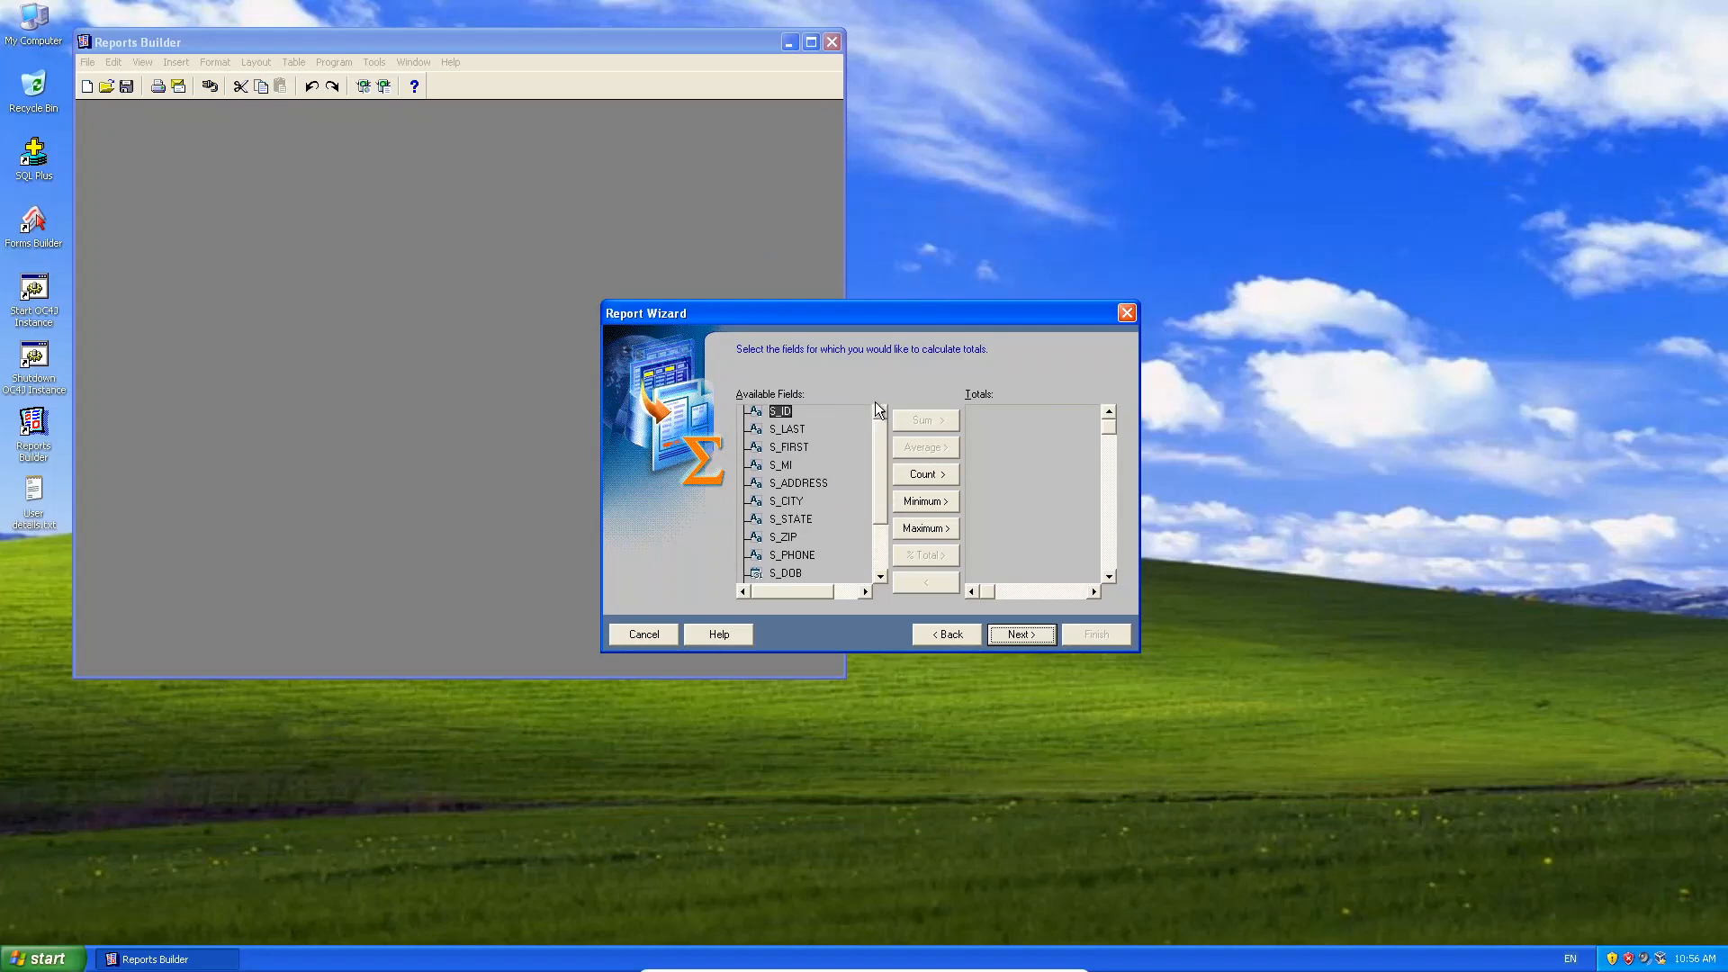
Relabel the first four fields Student ID, Surname, Name and Initial.
left_click(1019, 631)
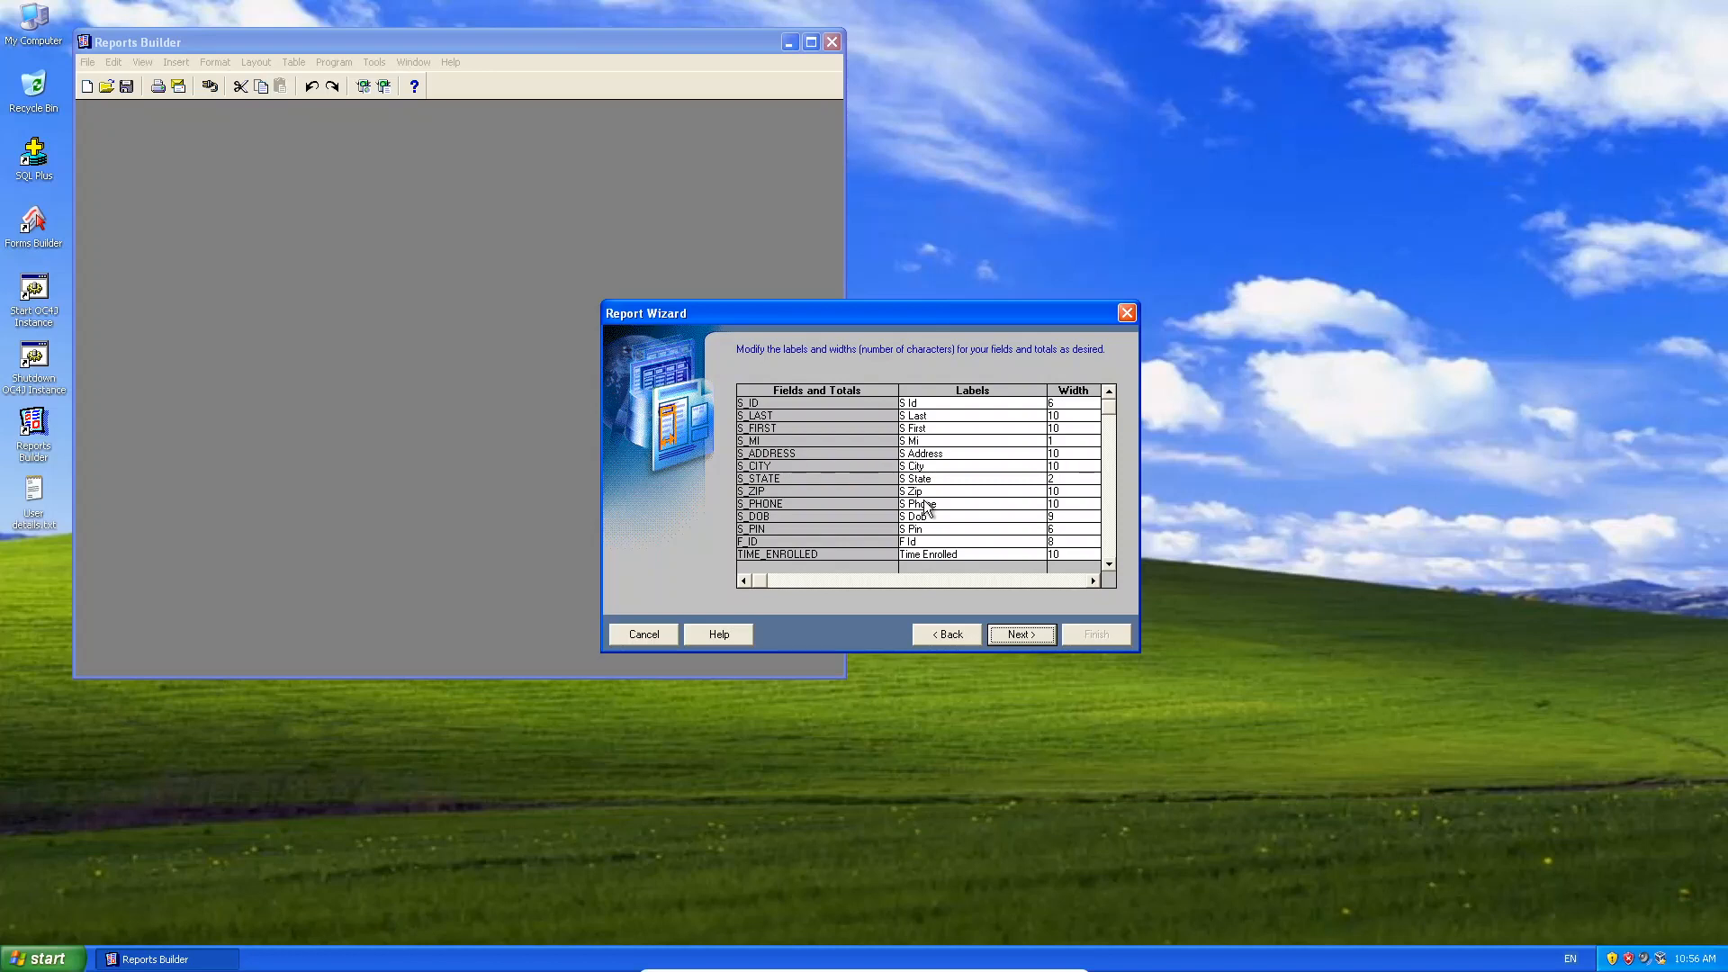
left_click(934, 404)
key("BackSpace")
key("BackSpace")
type("tudent ID")
key("Down")
type("Surname")
key("Down")
type("Name")
key("Down")
type("Init")
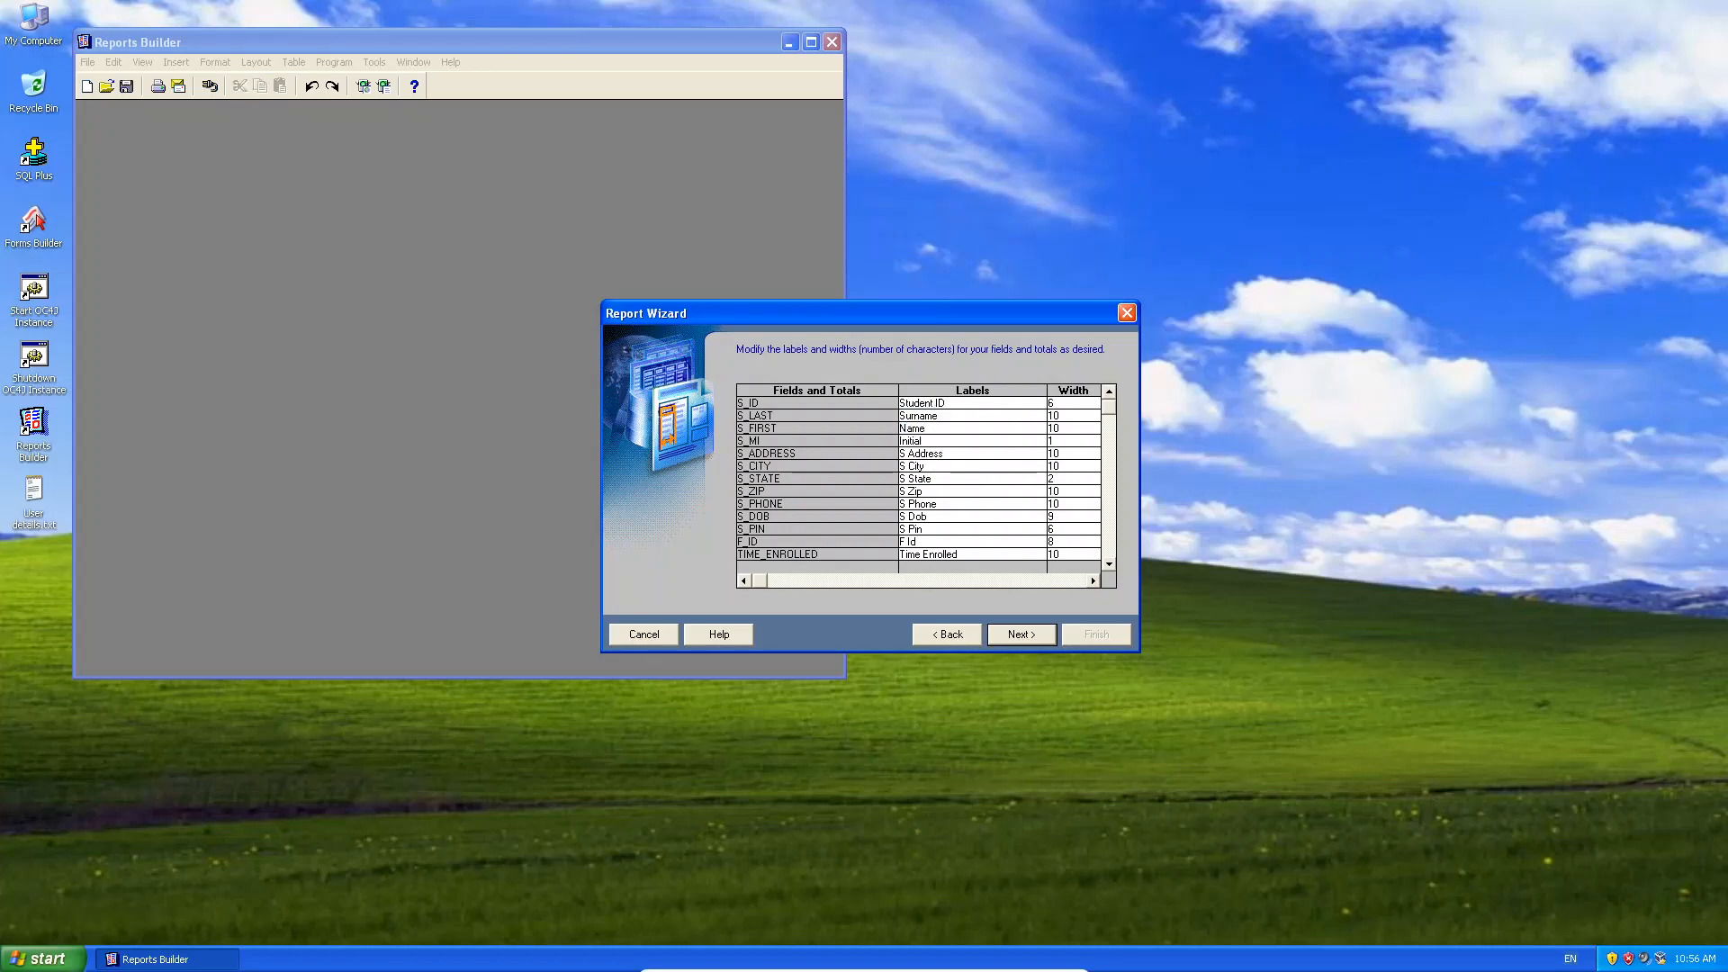
key("BackSpace")
key("BackSpace")
key("BackSpace")
type("ial")
Relabel the next fields Address, City, State, ZIP and Phone.
key("Down")
key("Home")
key("Delete")
key("Delete")
key("Down")
key("Home")
key("Delete")
key("Delete")
key("Down")
type("State")
key("Down")
type("ZIP")
key("Down")
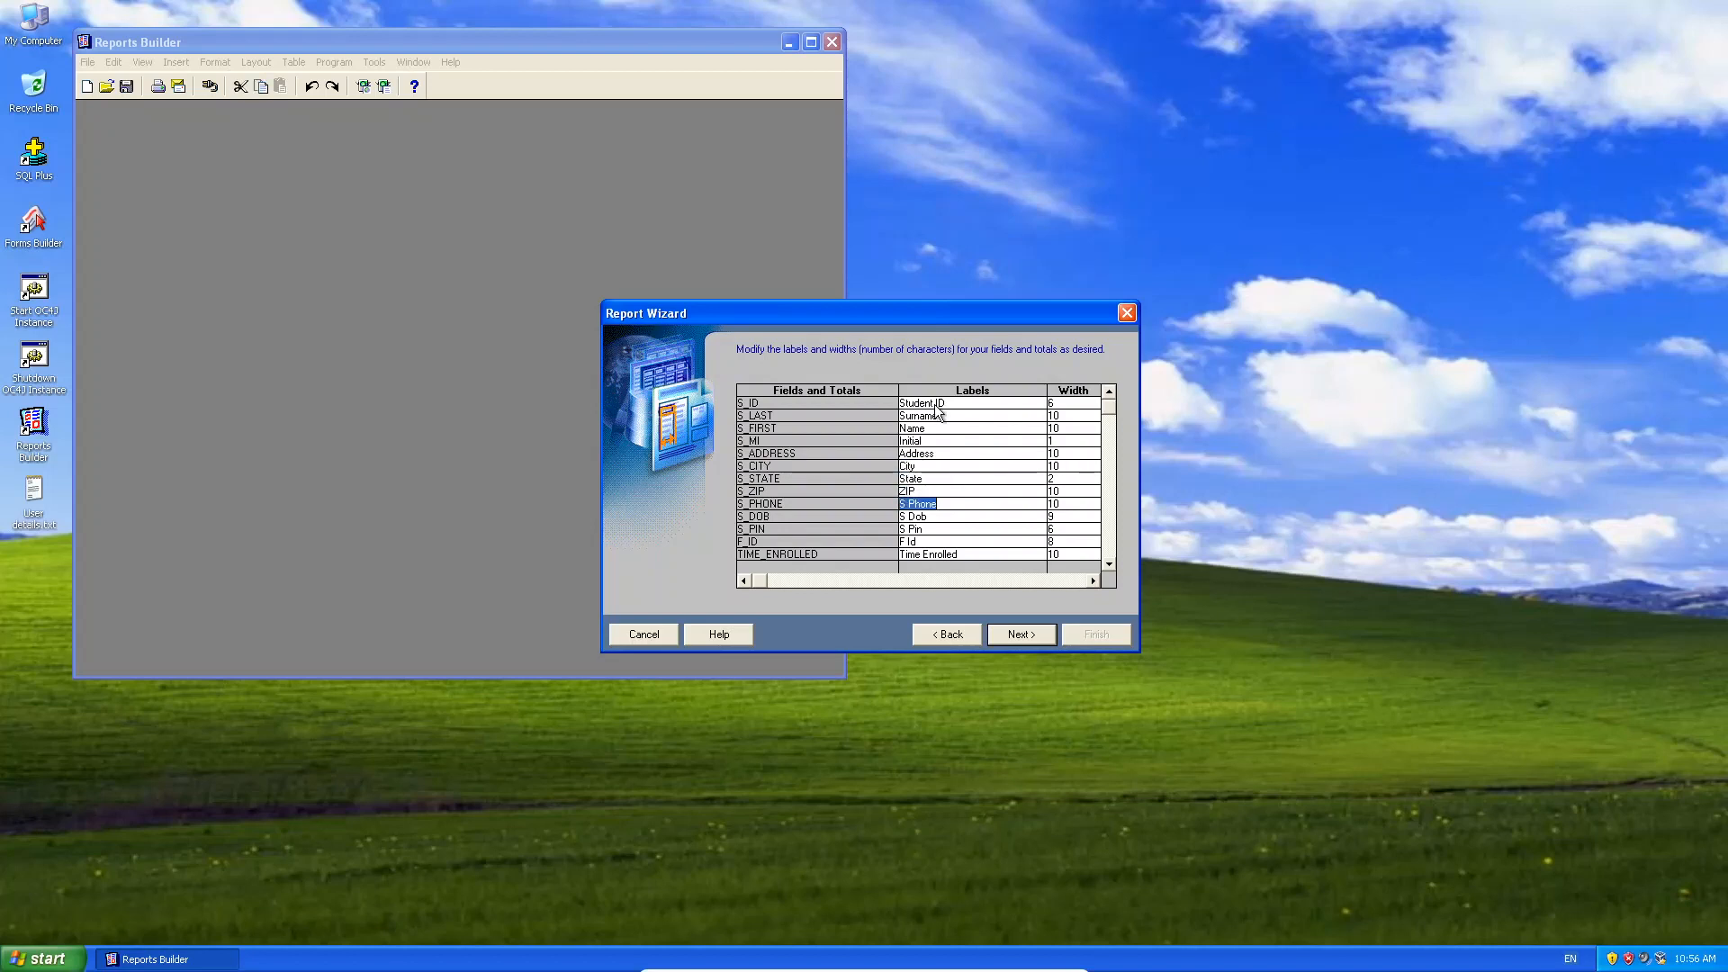
type("Phone")
Relabel the remaining fields Birthdate, PIN and Faculty ID, then advance to the template step.
key("Down")
type("Nirthdate")
key("BackSpace")
key("BackSpace")
key("BackSpace")
key("BackSpace")
key("BackSpace")
key("BackSpace")
key("BackSpace")
key("BackSpace")
type("Birthdate")
key("Down")
type("PIN")
key("Down")
type("Faculty I")
key("Down")
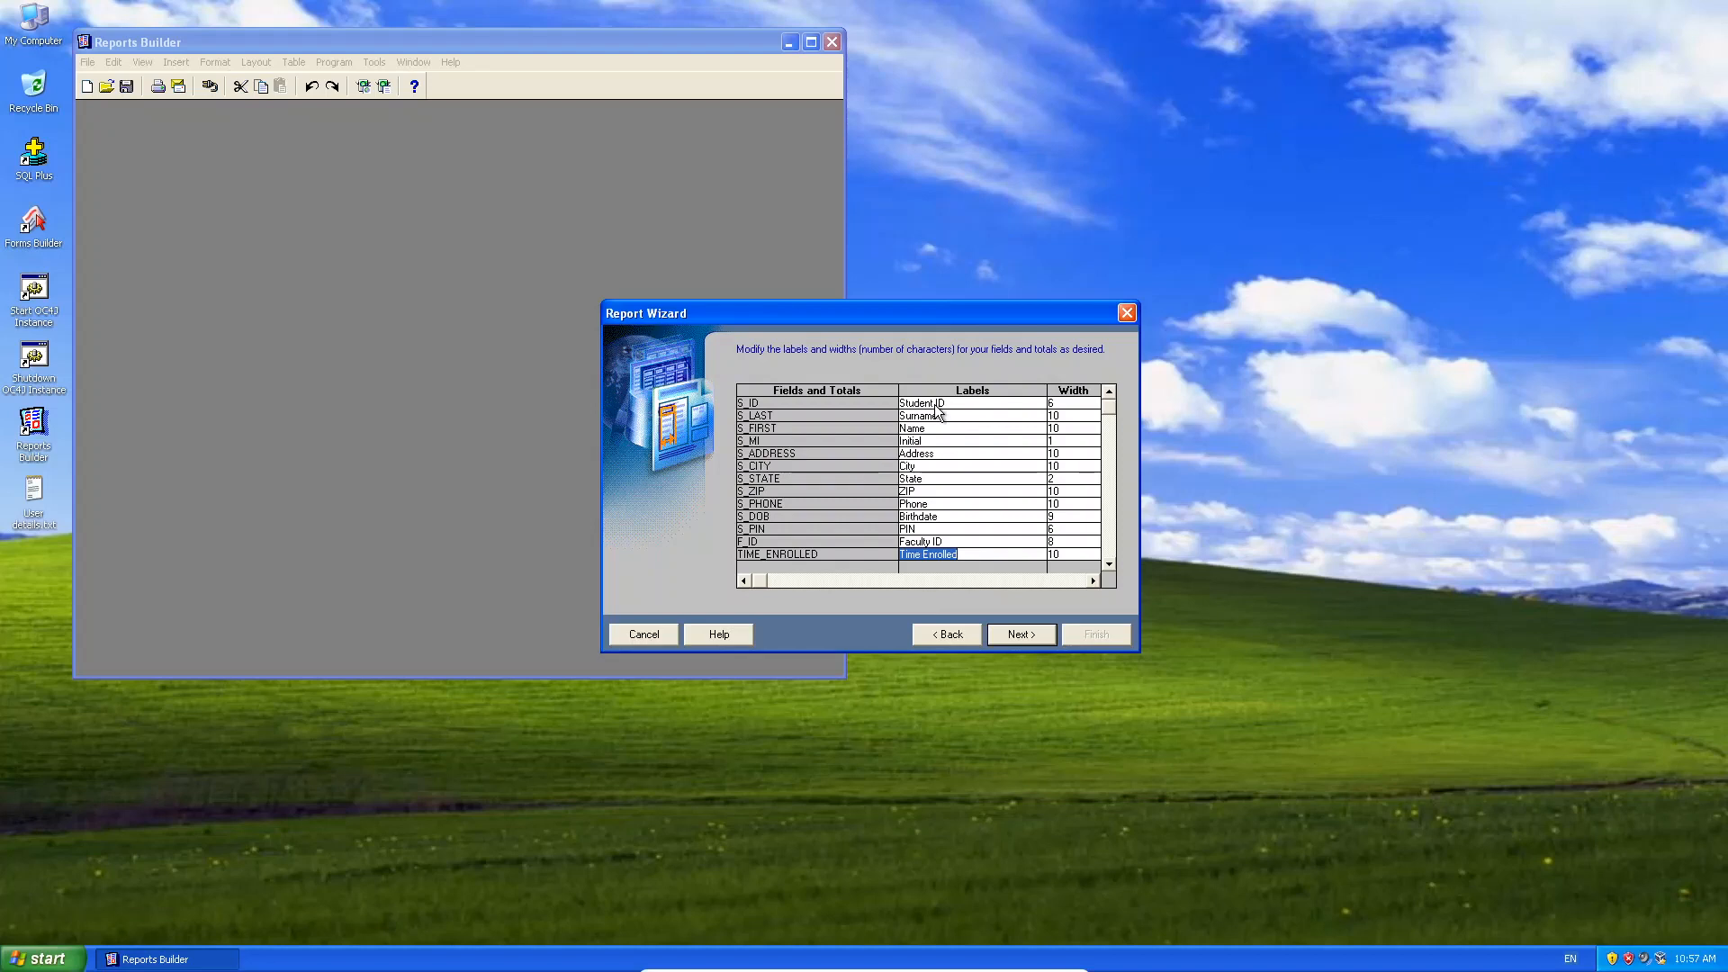
left_click(1023, 633)
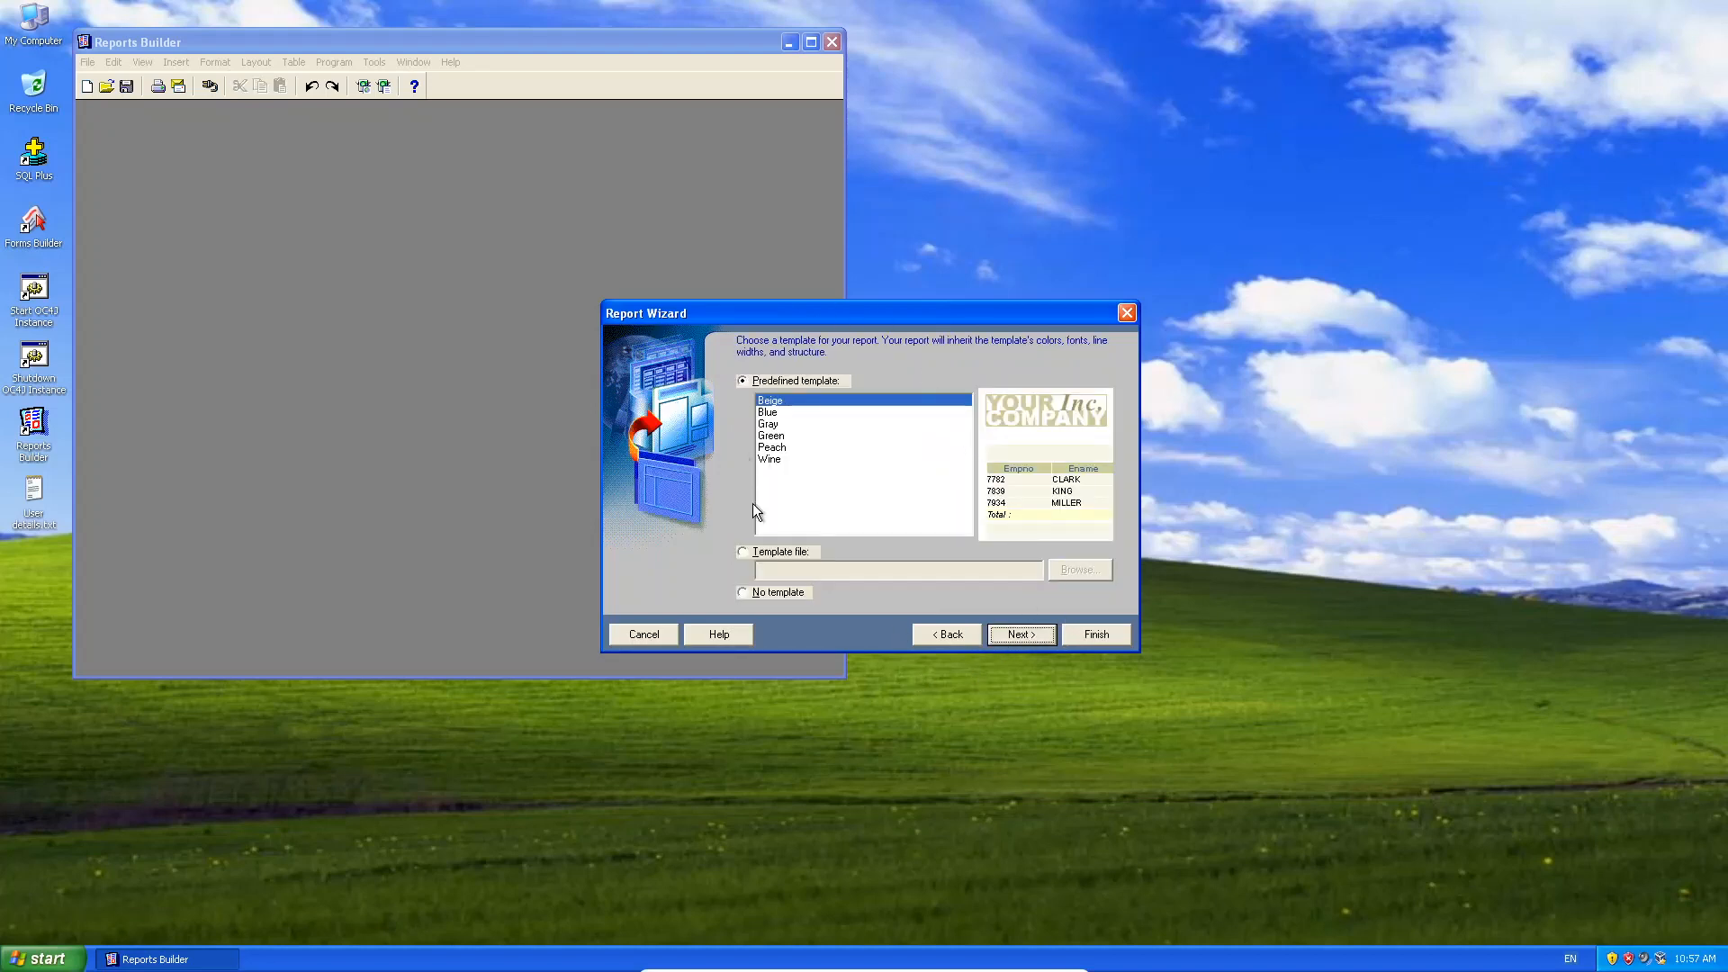
Preview the Blue, Gray and Peach predefined templates, then pick the Beige template.
left_click(757, 556)
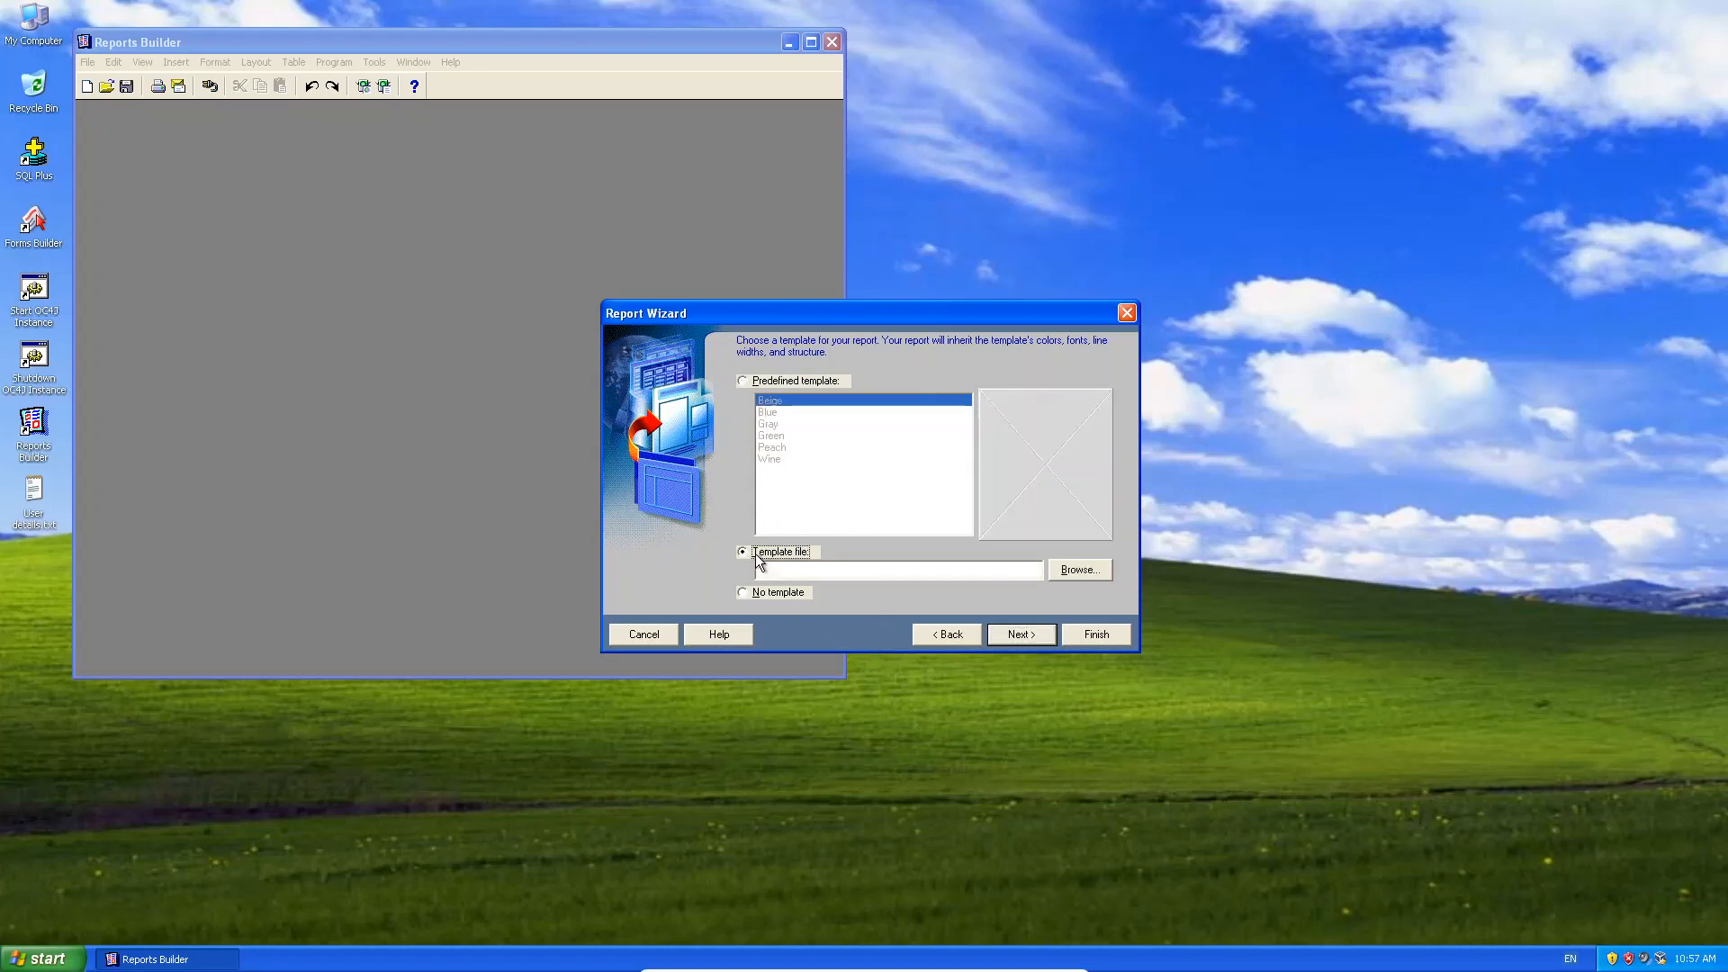
left_click(823, 376)
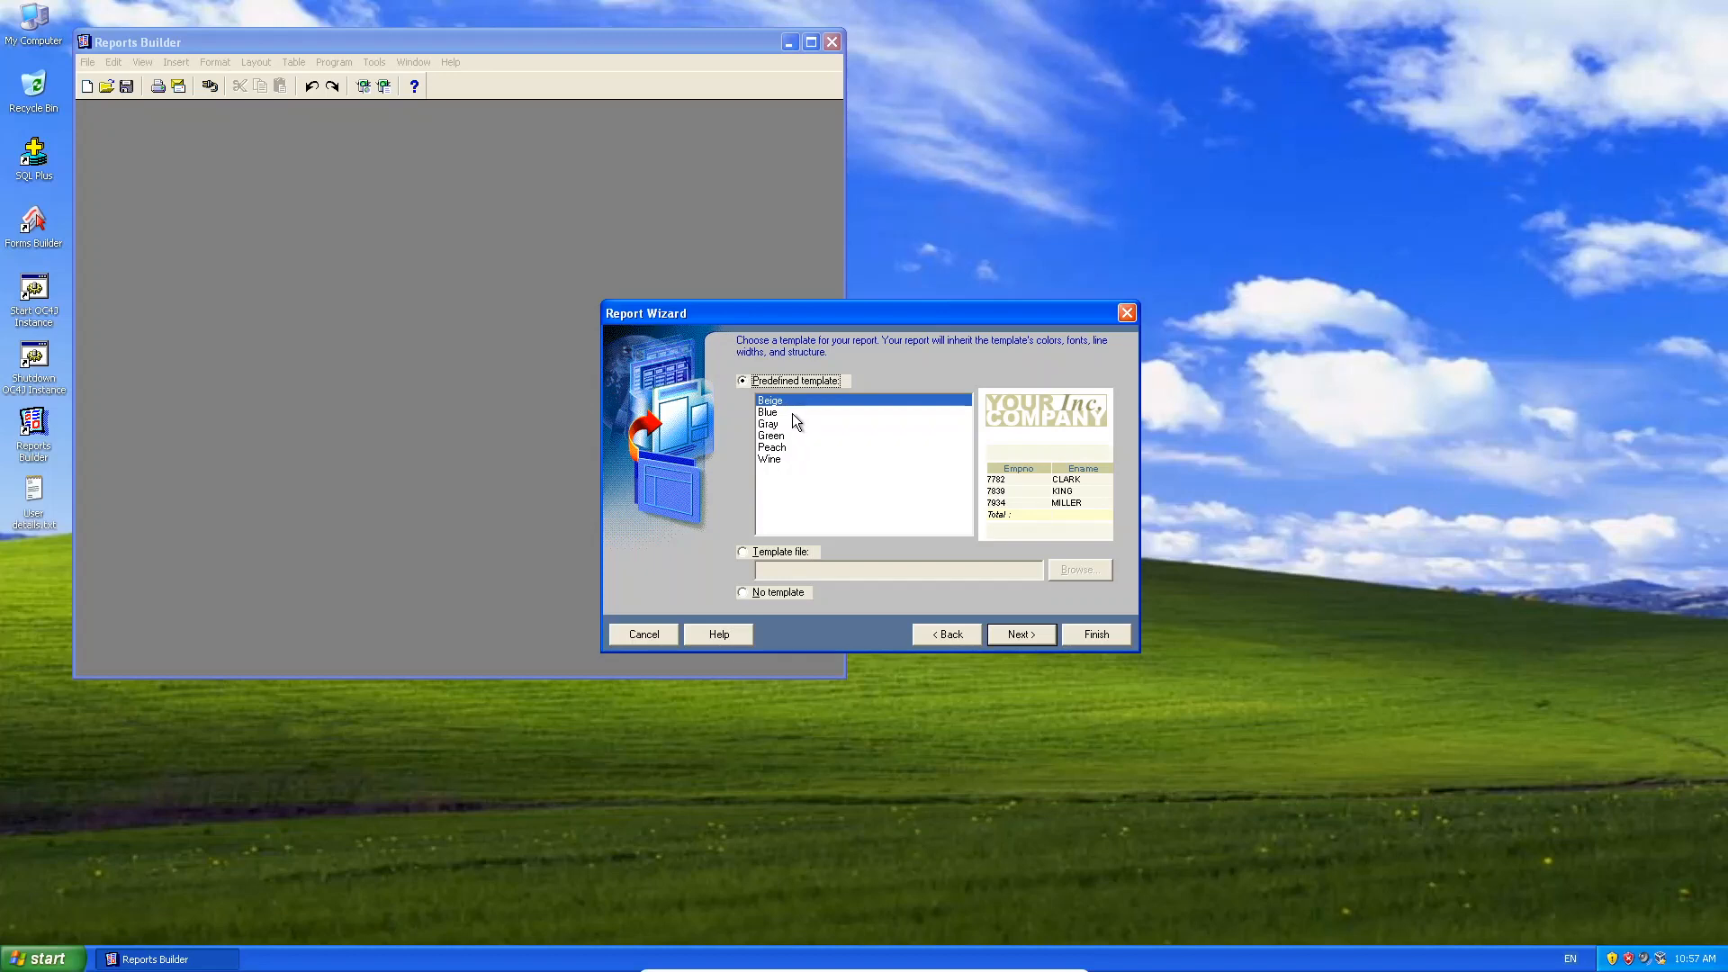
left_click(792, 413)
left_click(787, 425)
left_click(783, 447)
left_click(786, 401)
Advance to the wizard's last page and finish it to generate the Student List report.
left_click(1022, 634)
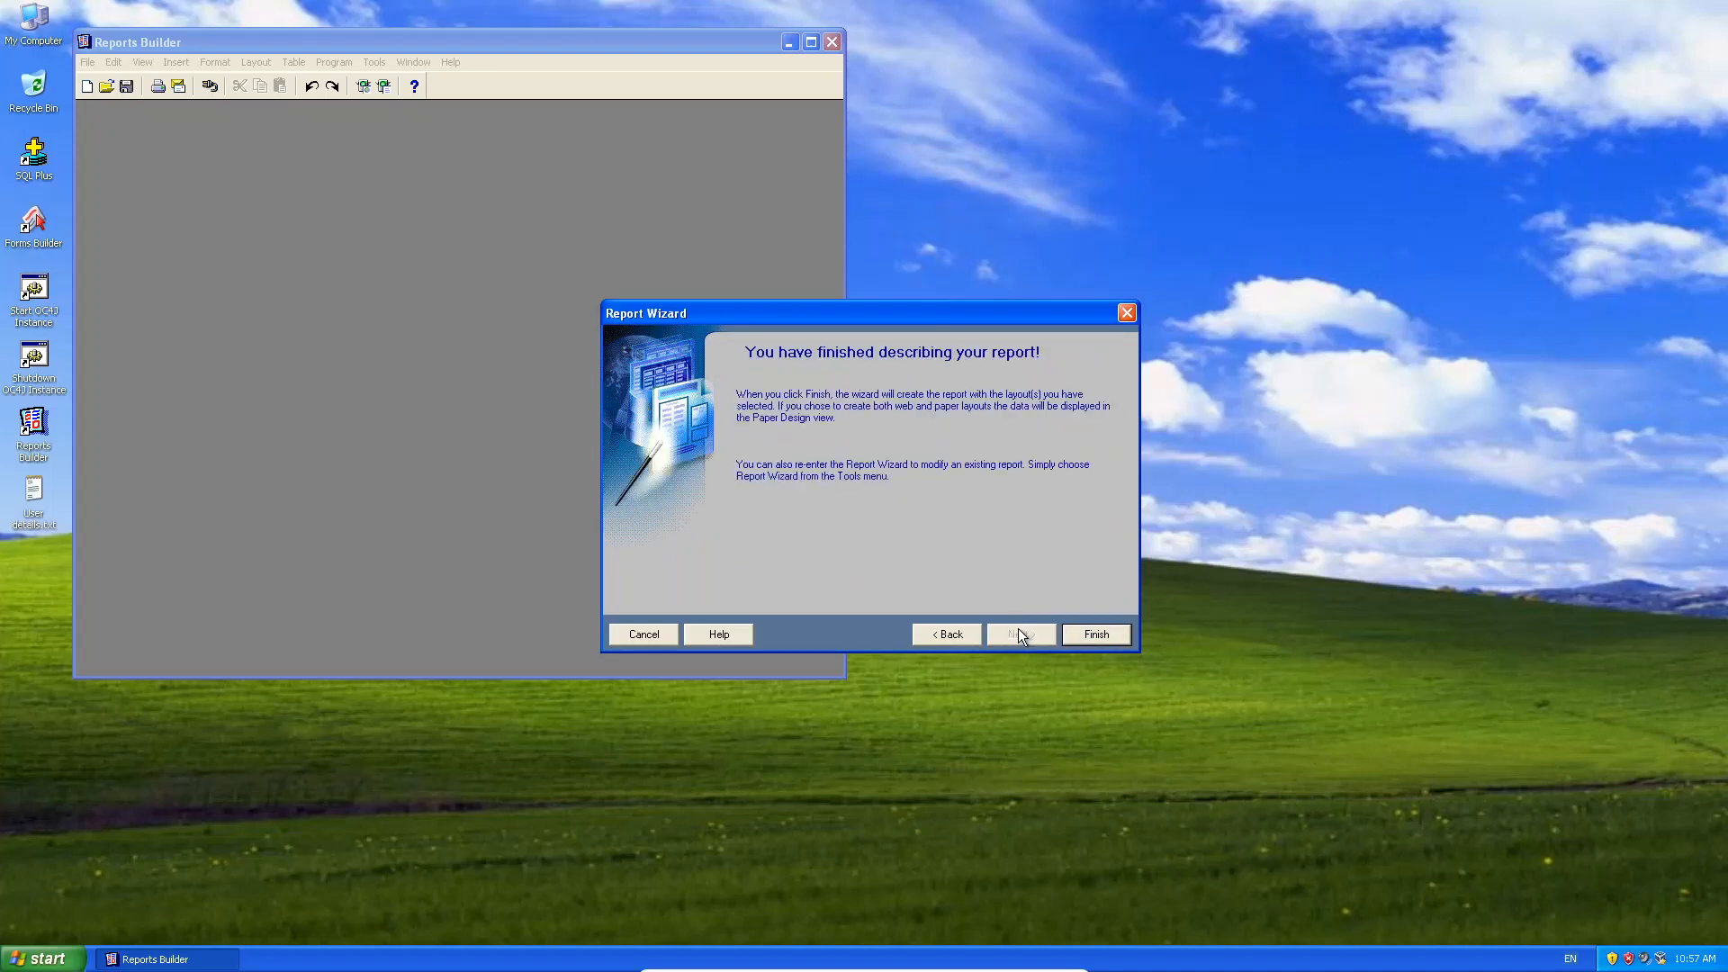
left_click(1095, 635)
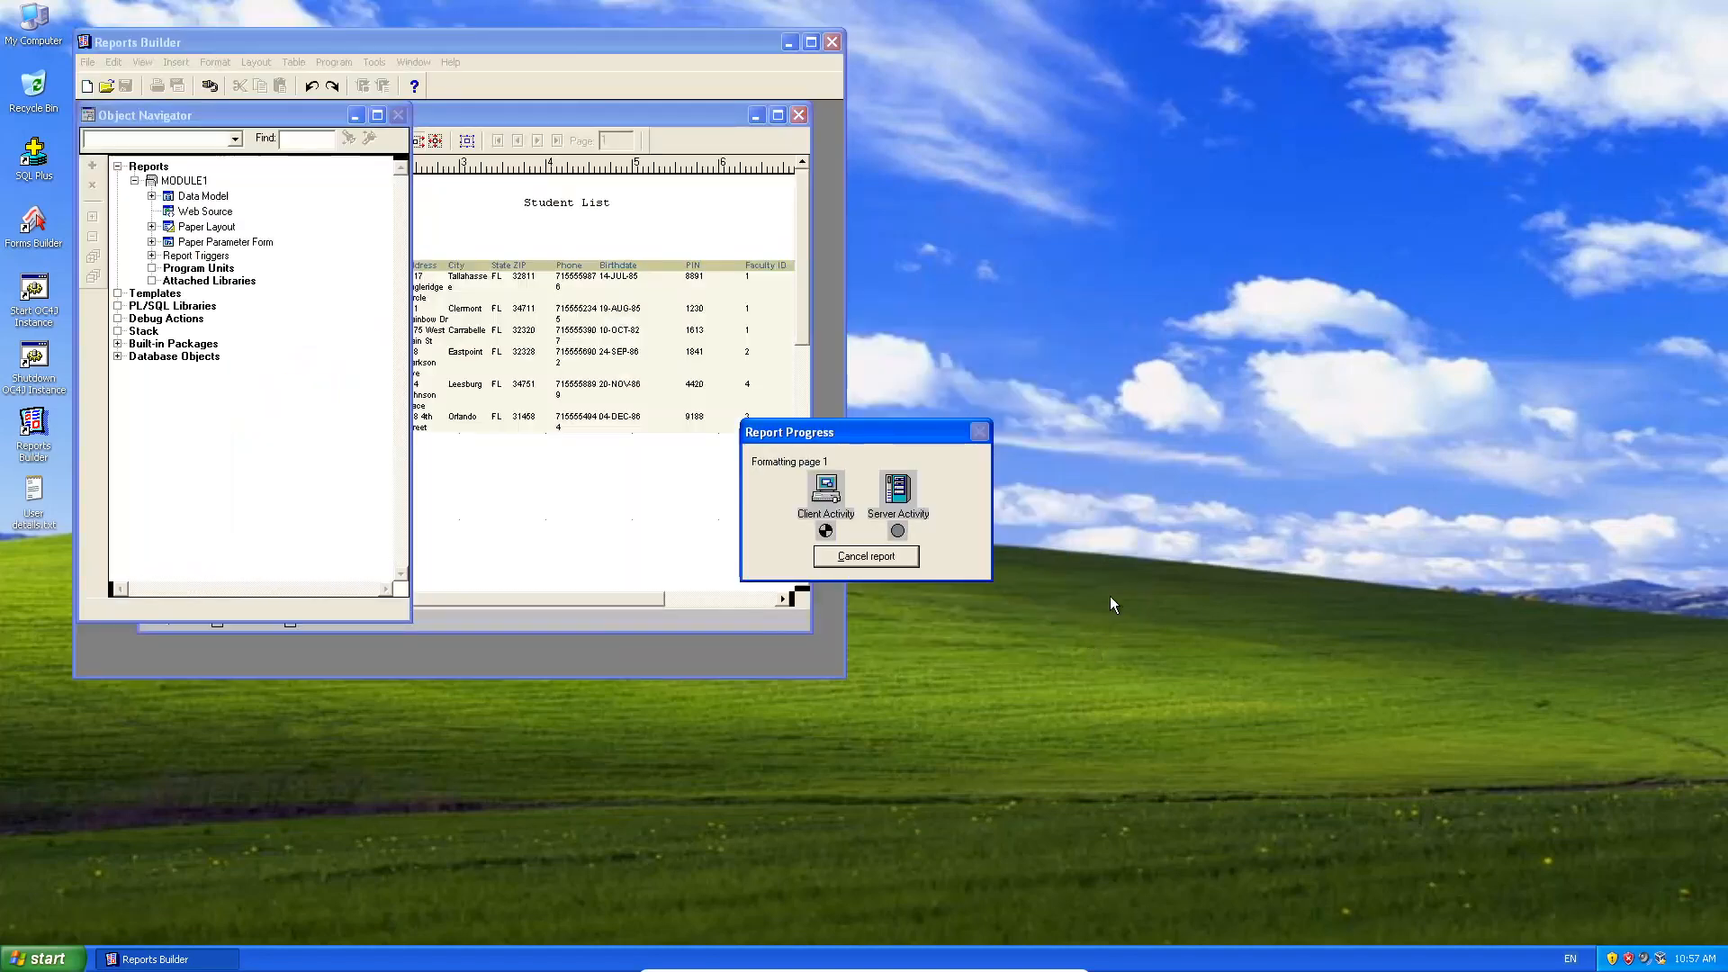
Maximize Reports Builder, then move and enlarge the Report Editor to show columns through Time Enrolled.
left_click(812, 44)
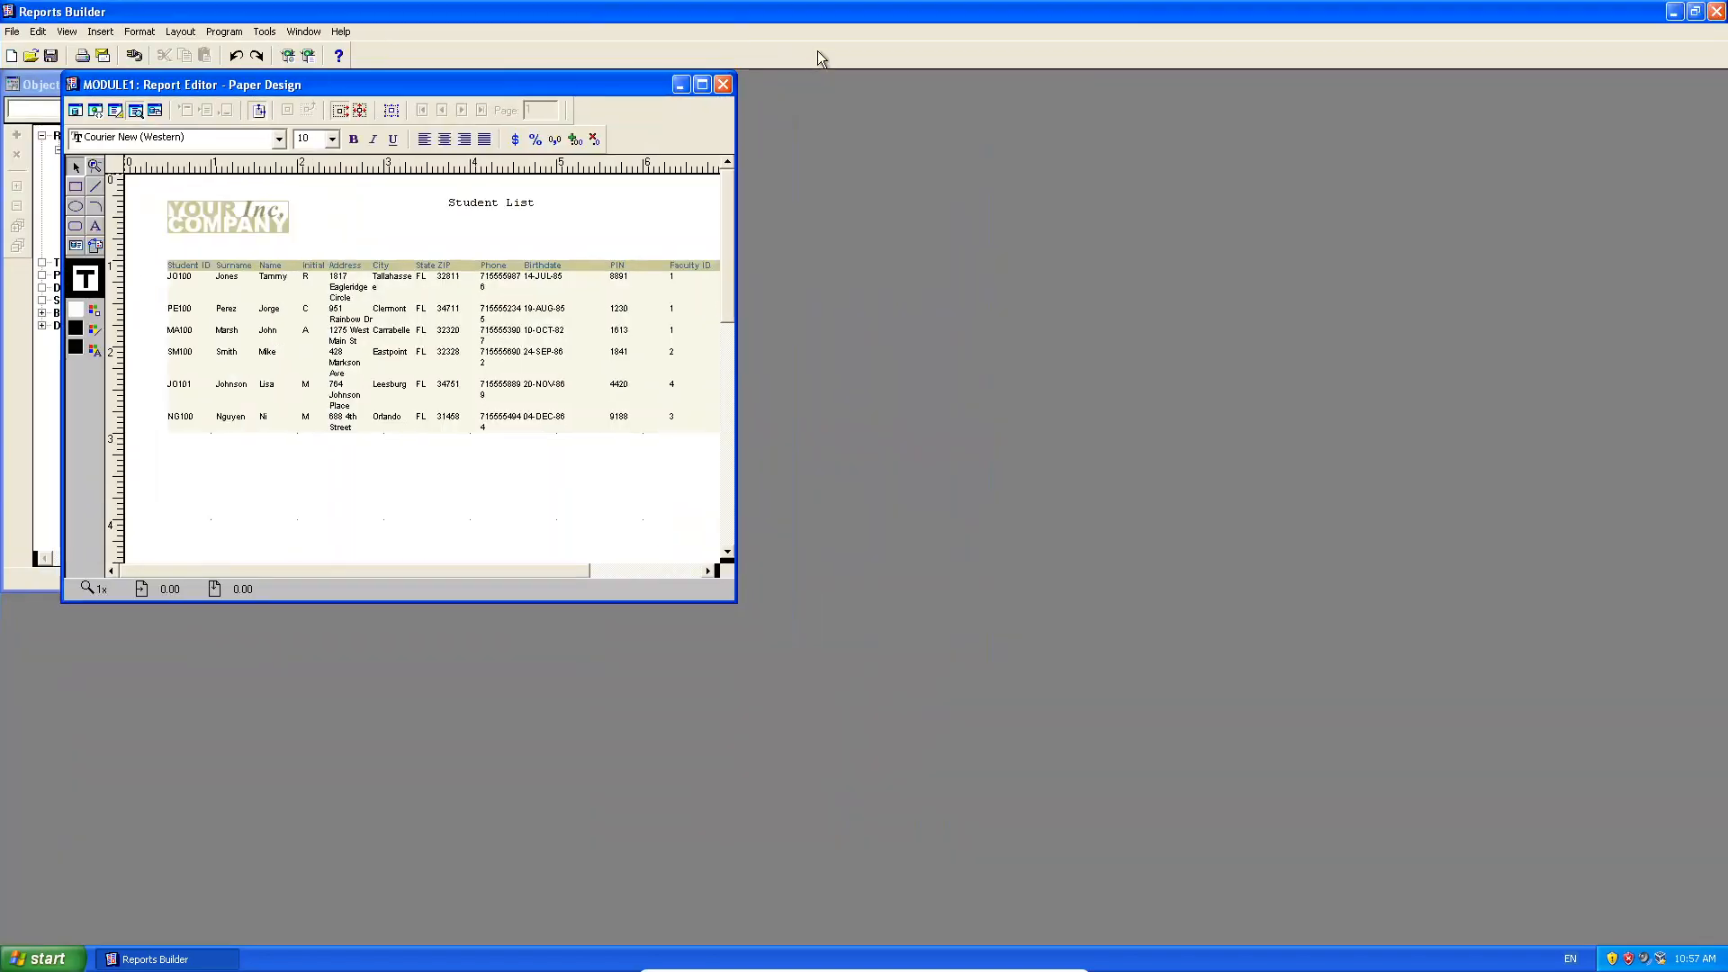
left_click_drag(592, 81, 875, 88)
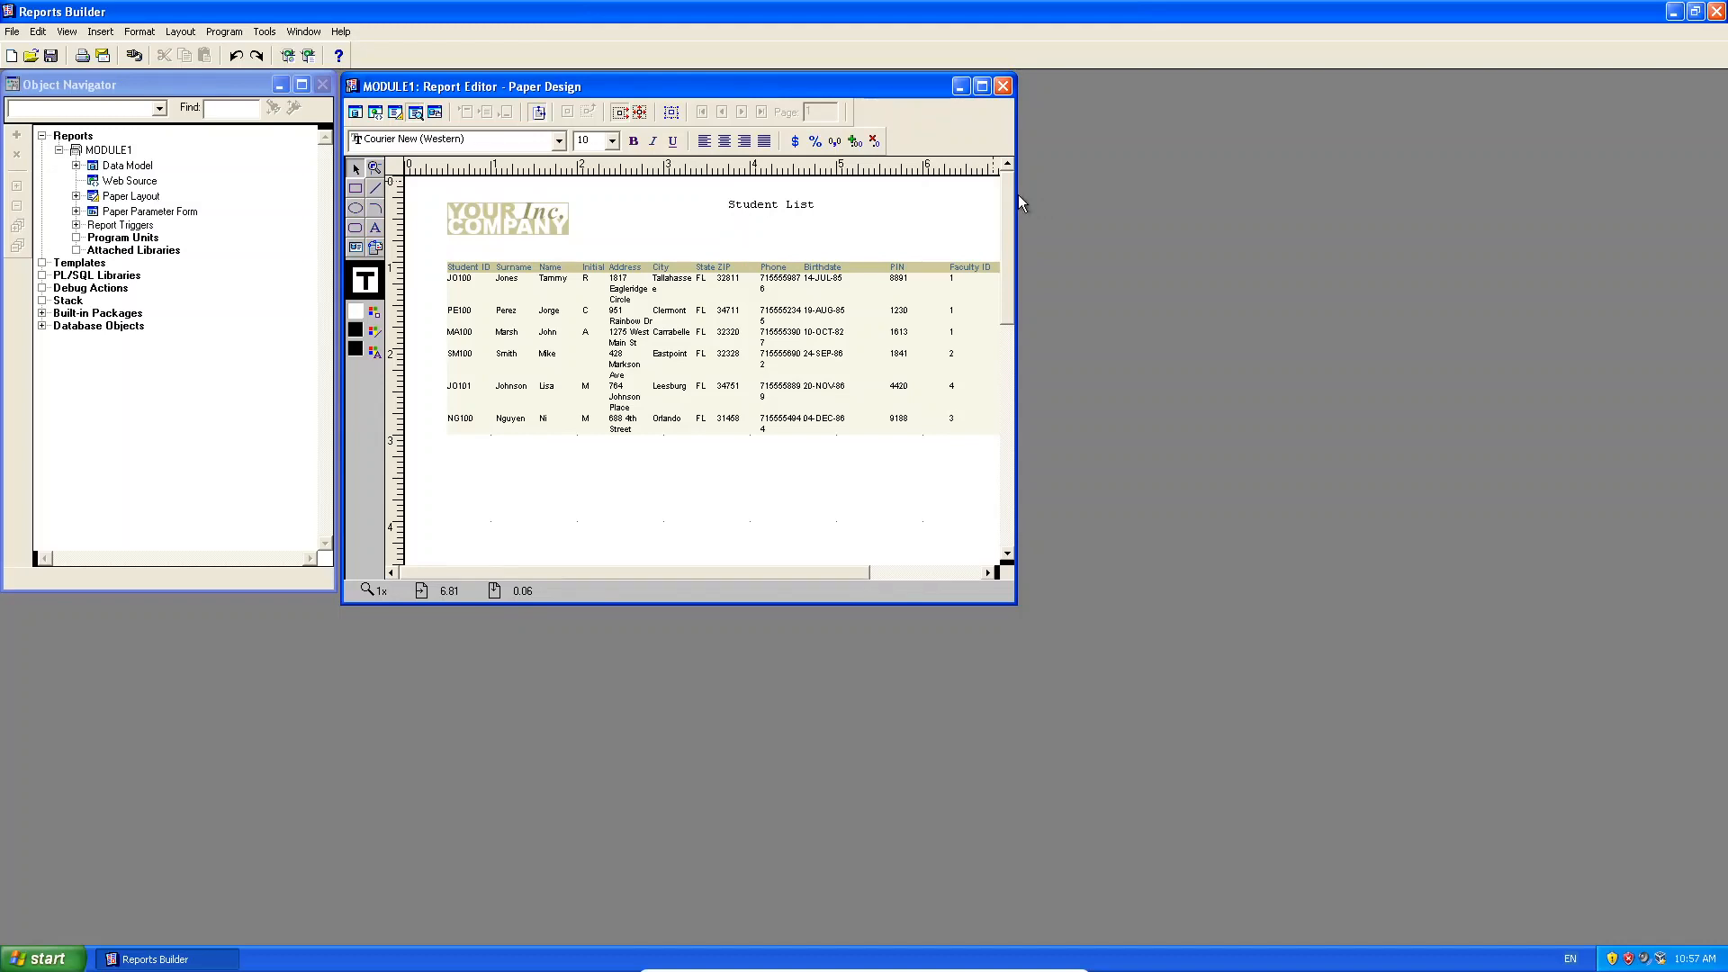
left_click_drag(1015, 194, 1178, 195)
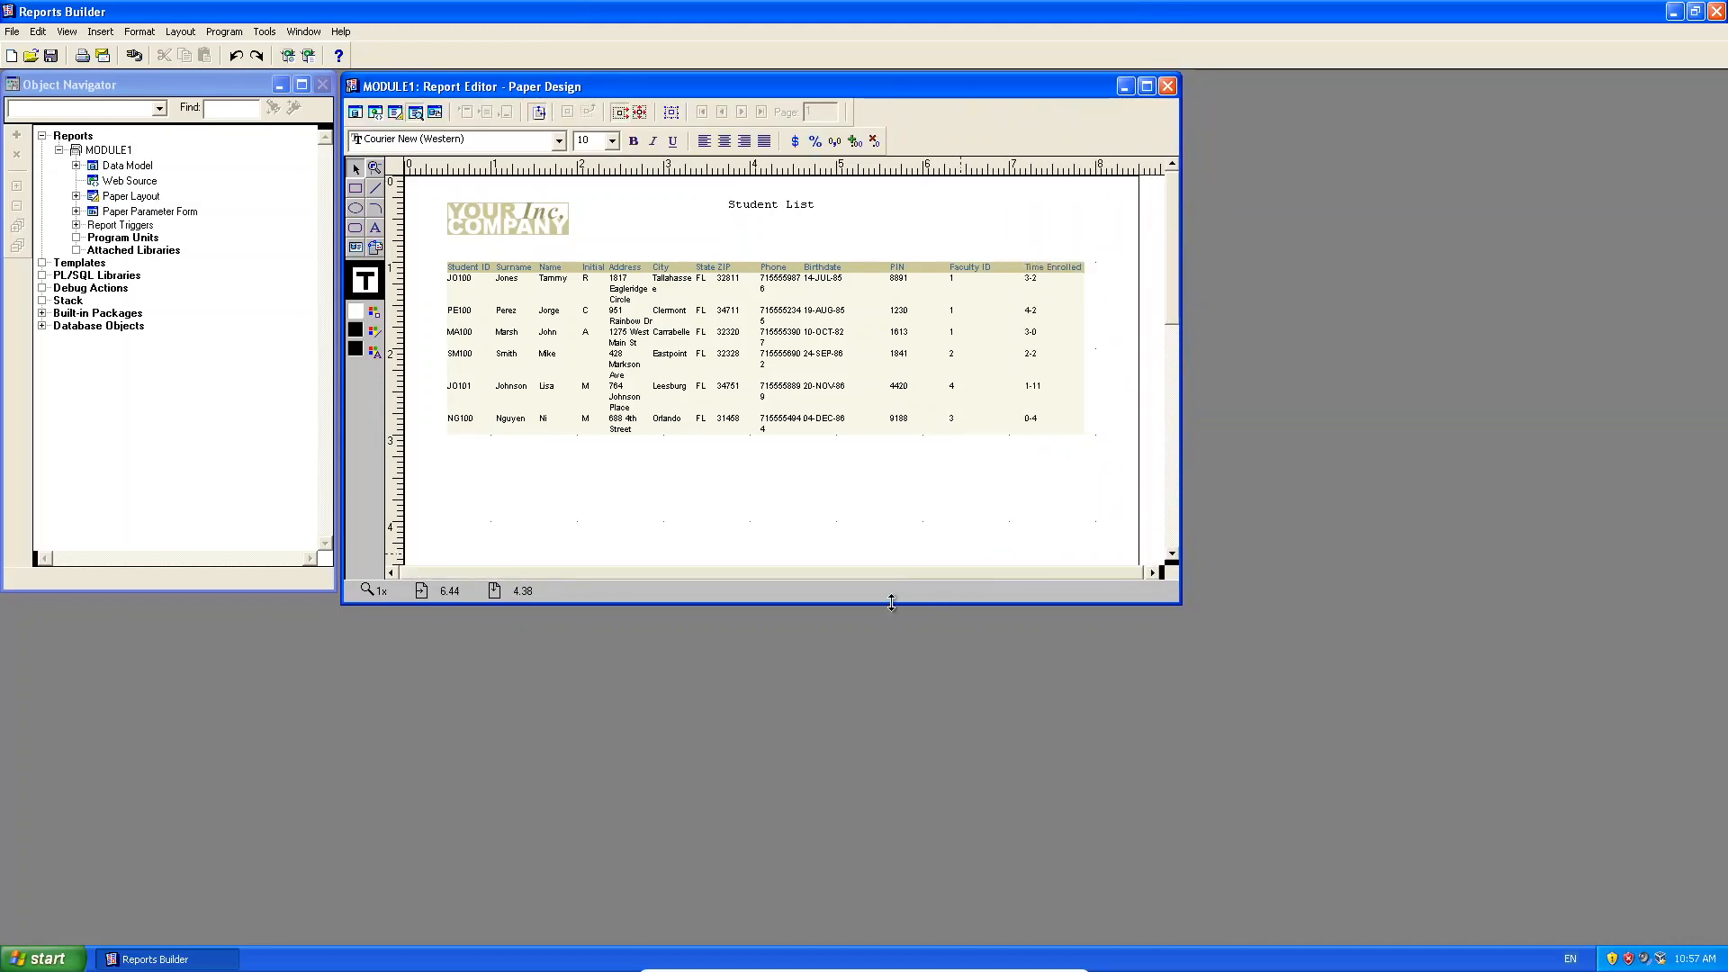
left_click_drag(891, 604, 908, 936)
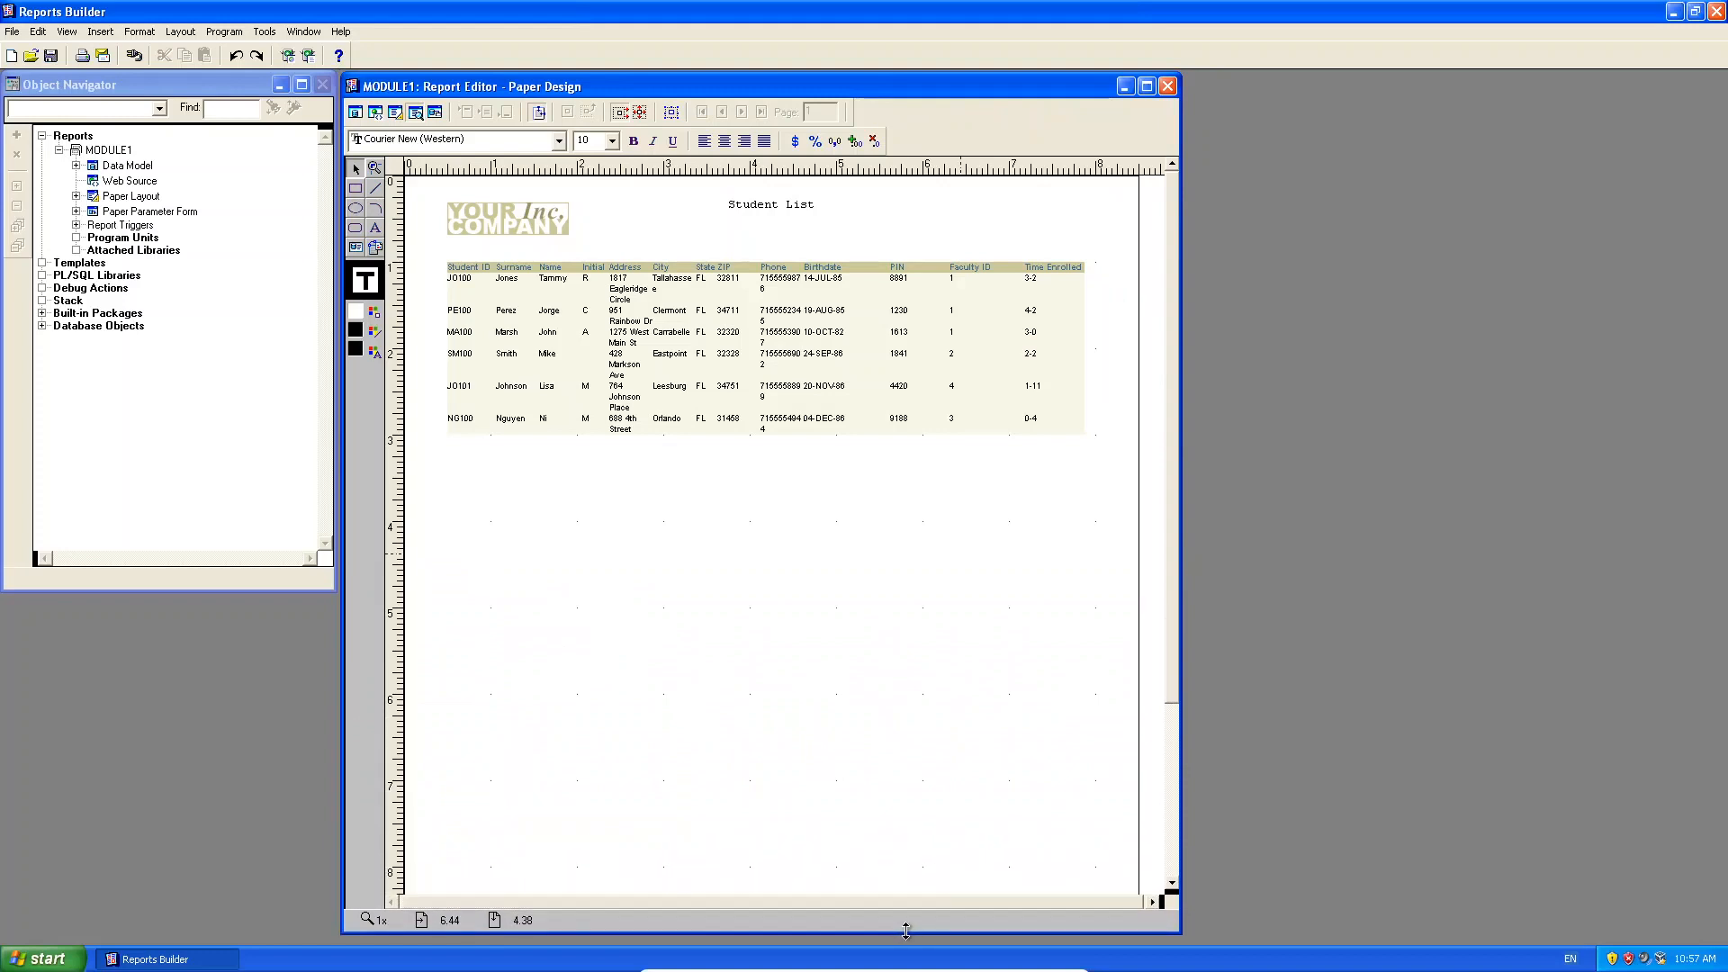
left_click_drag(647, 77, 634, 89)
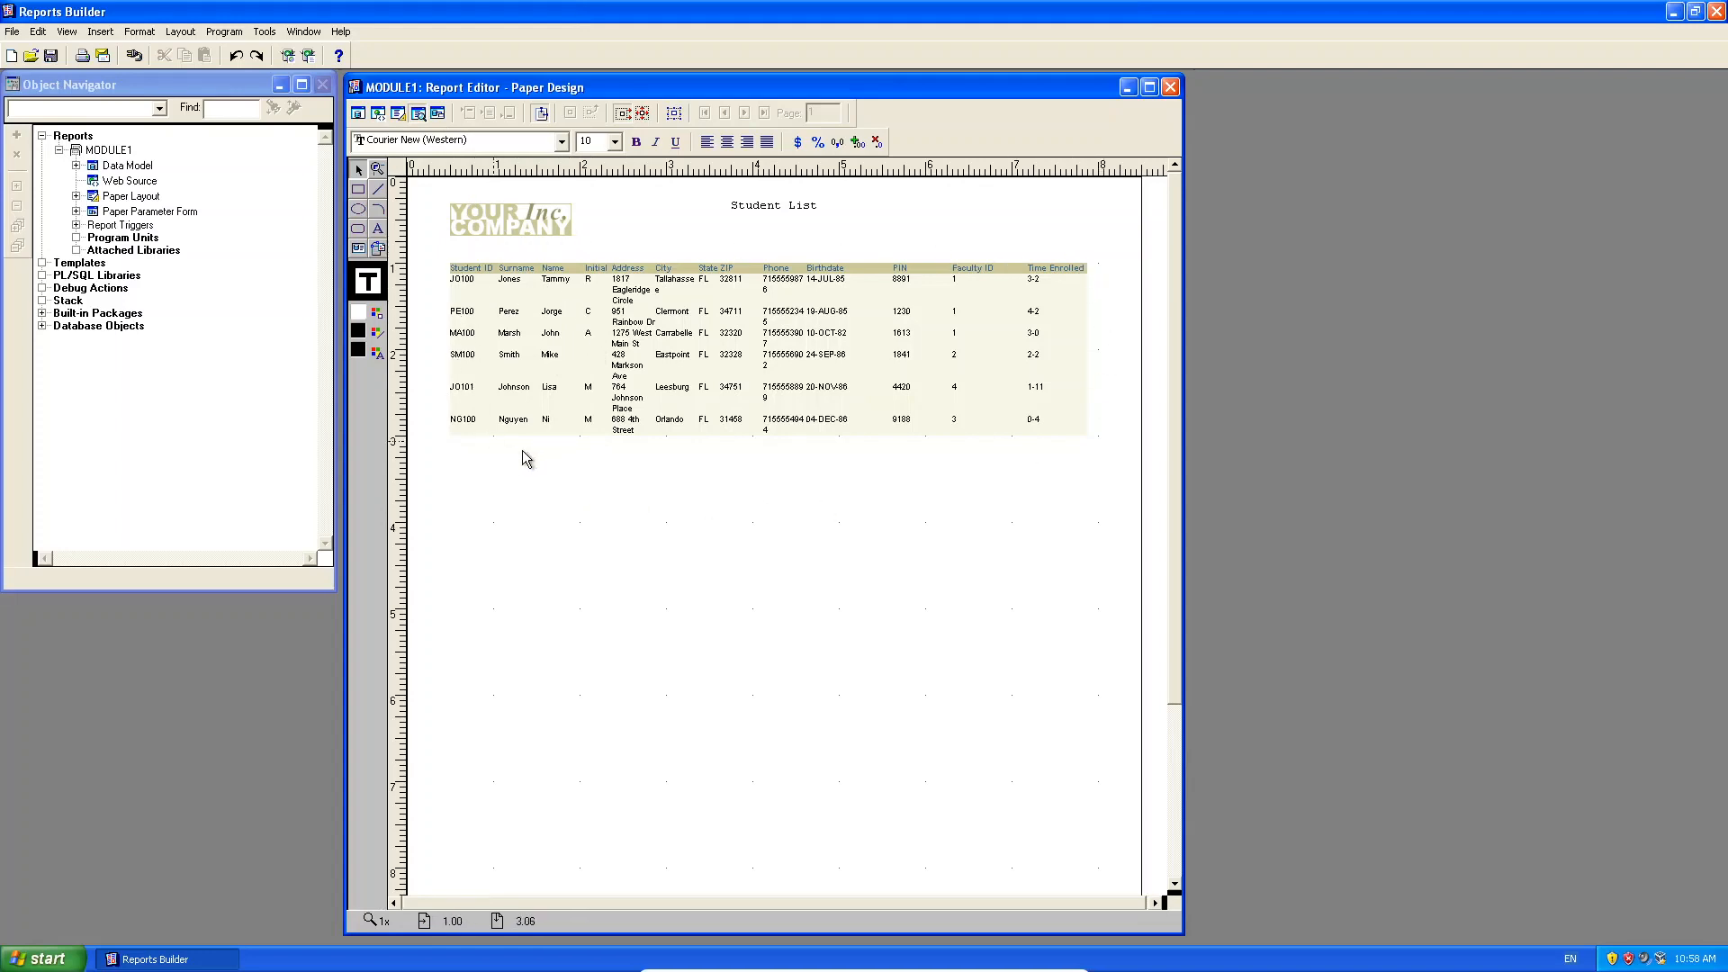
left_click(100, 90)
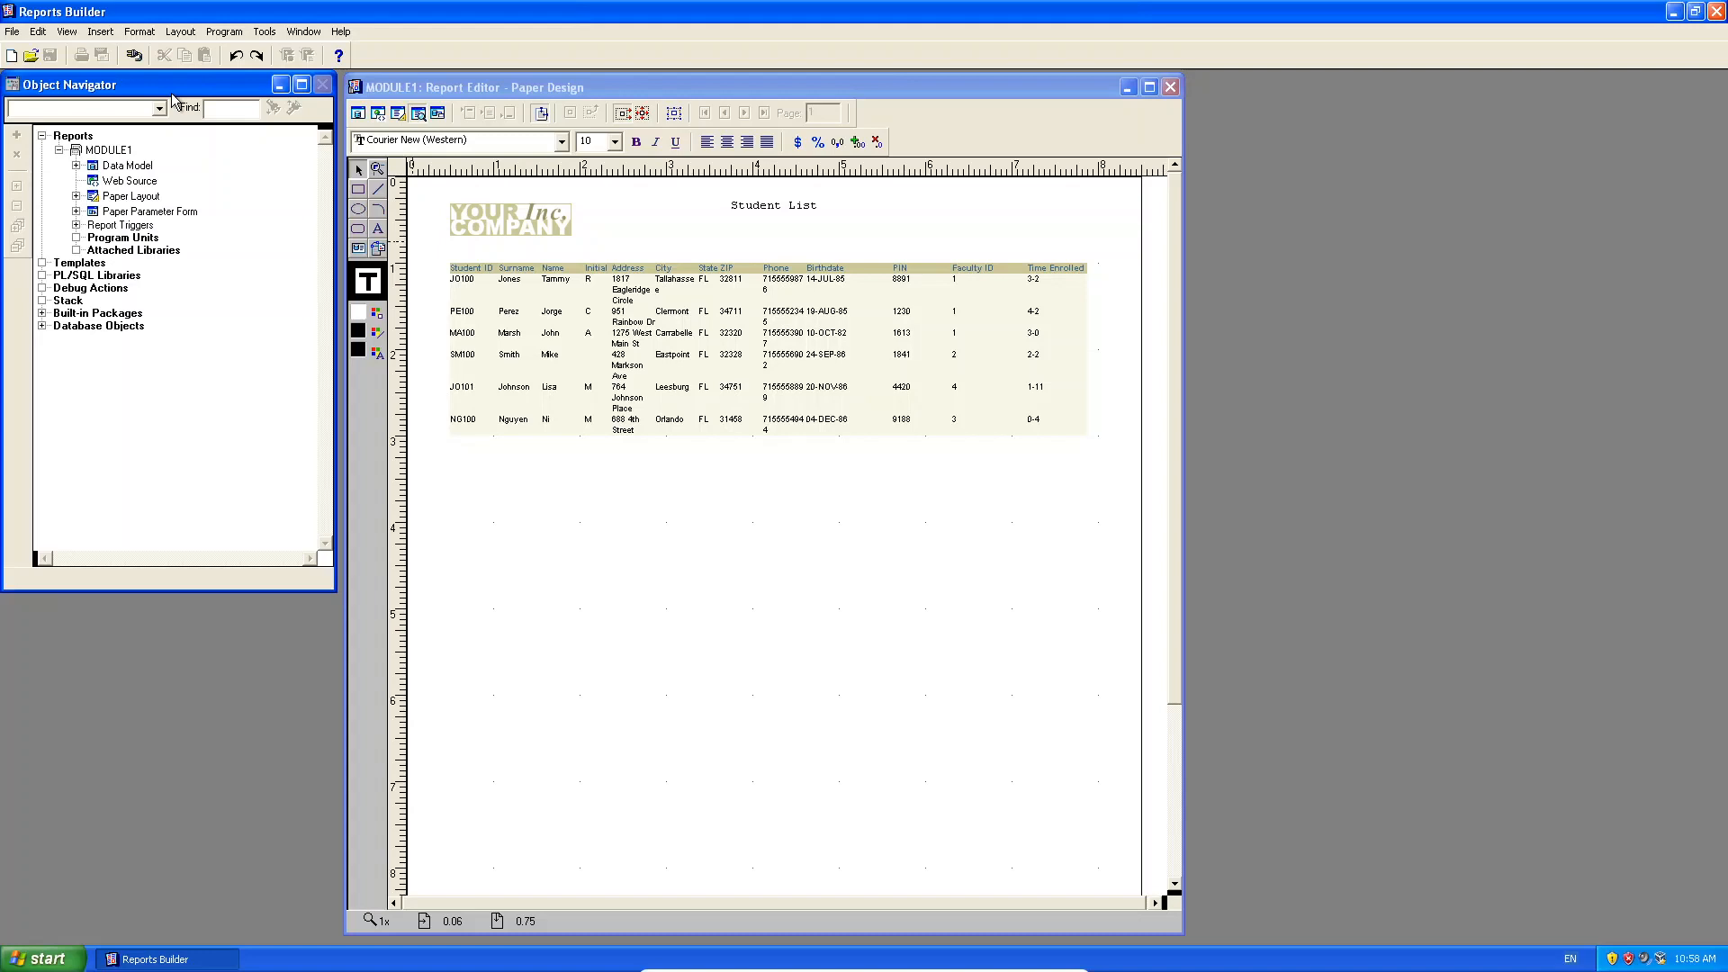
Expand Data Model and Paper Layout, including its Header, Main and Trailer sections with Body and Margin.
left_click(77, 167)
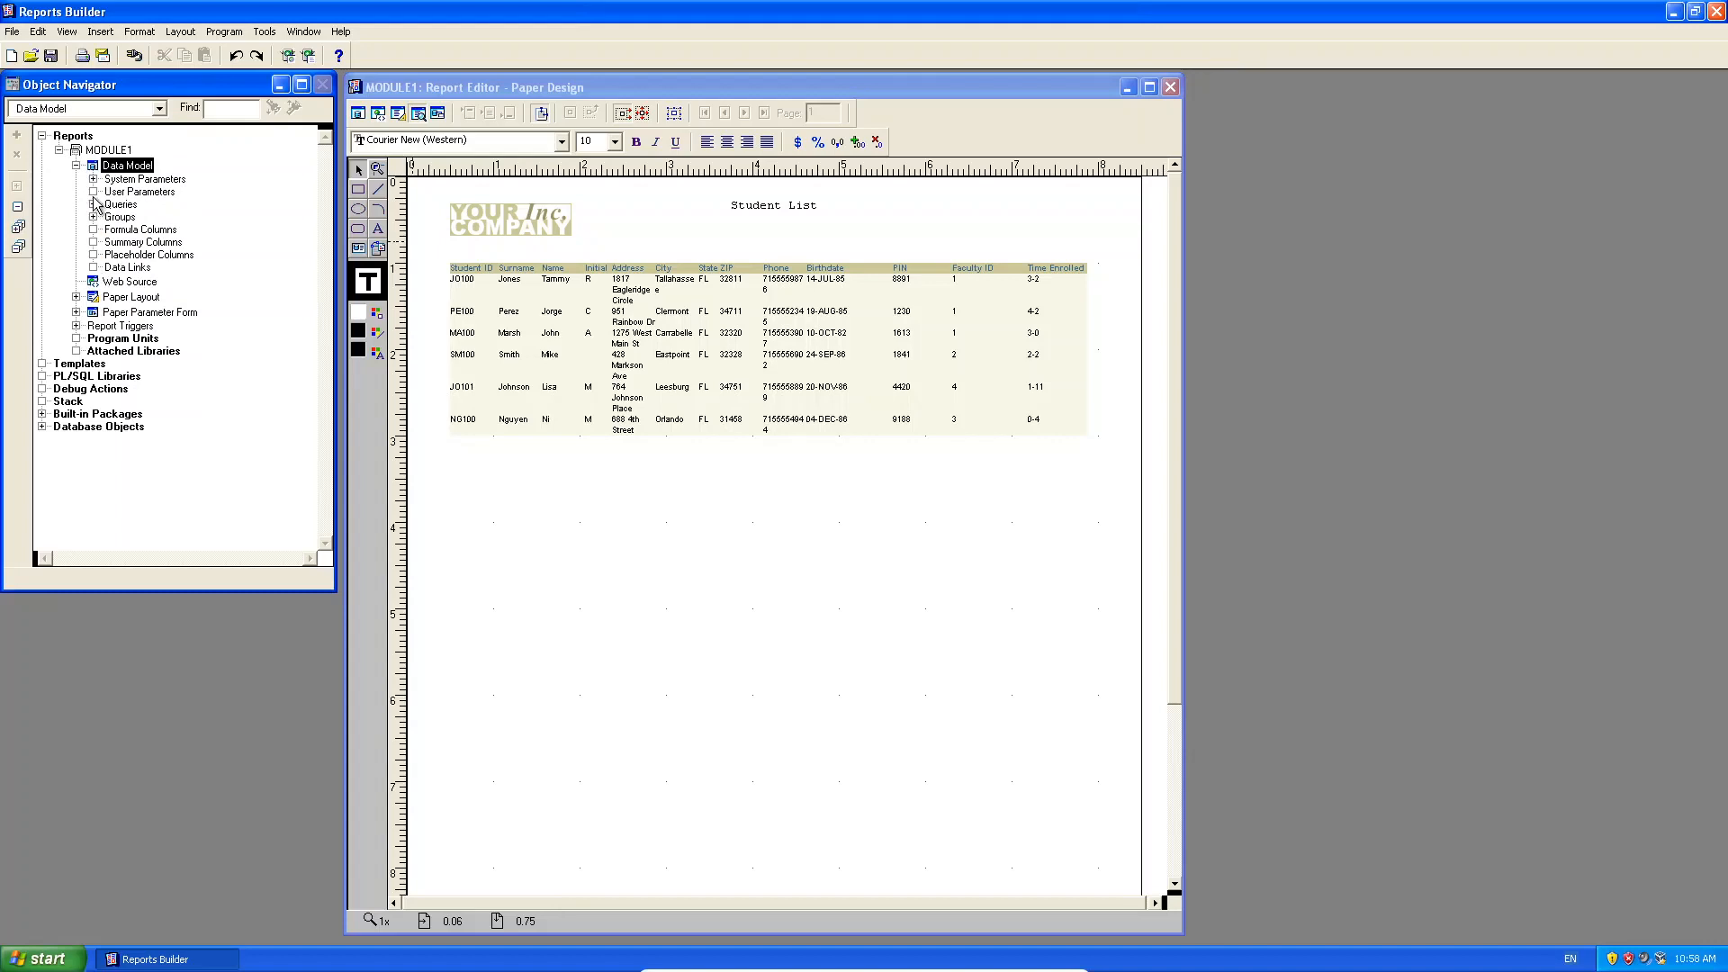
left_click(77, 298)
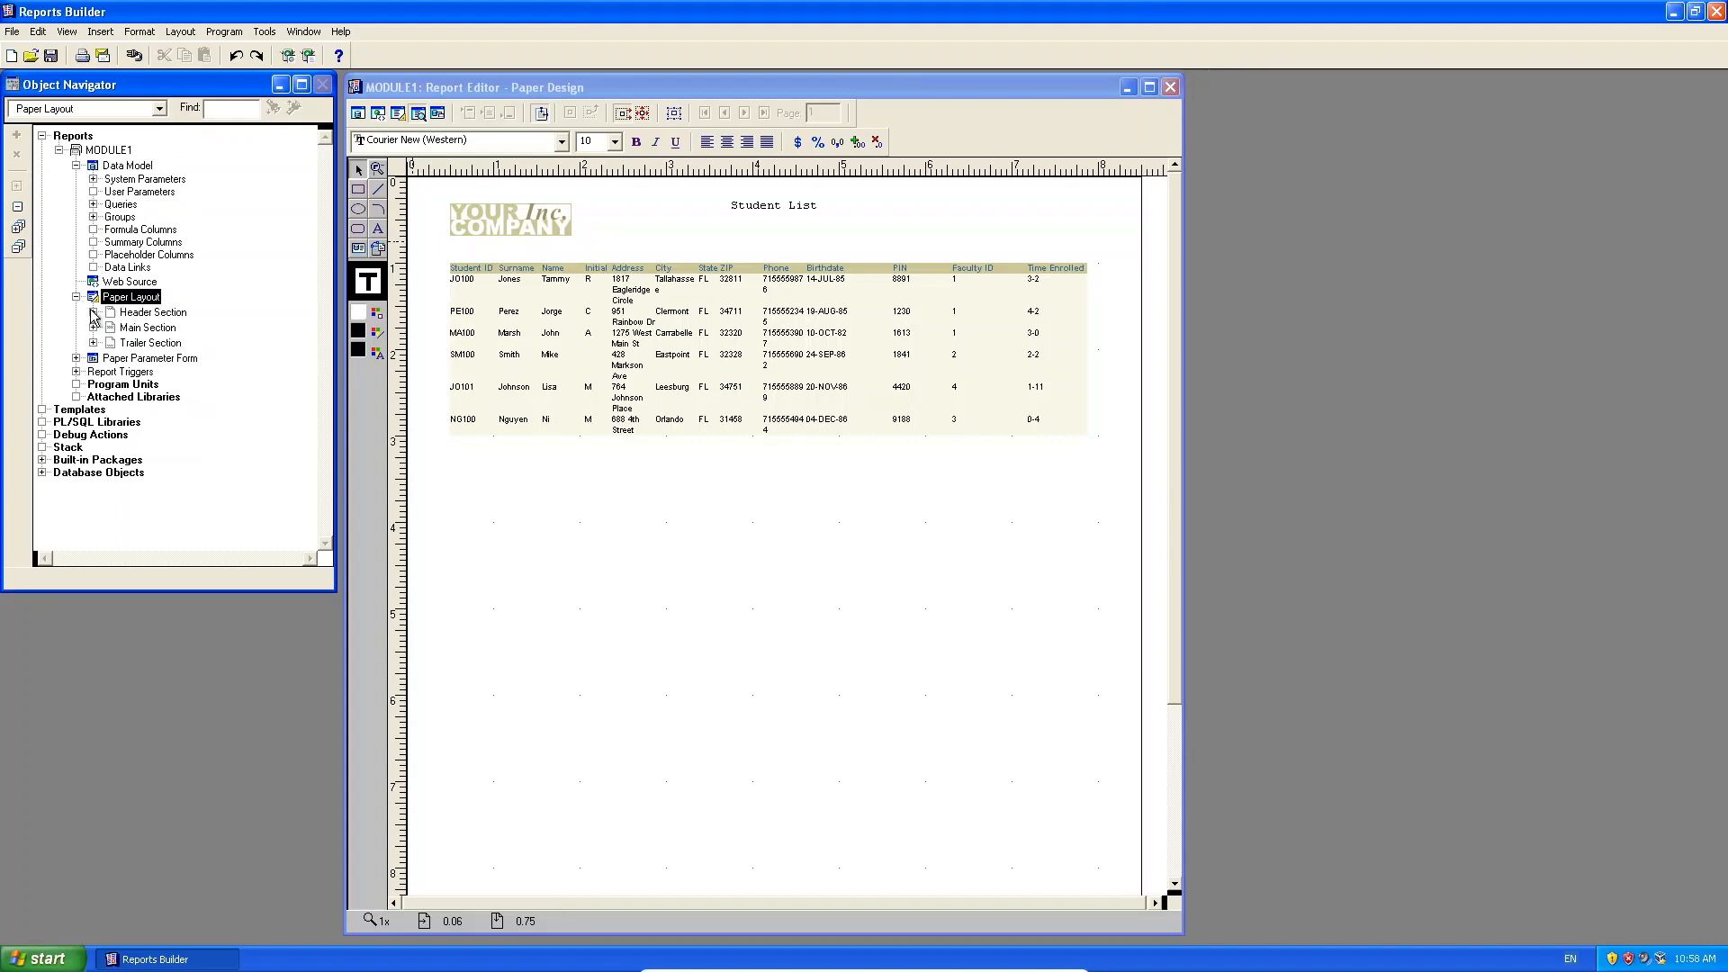
left_click(92, 312)
left_click(93, 353)
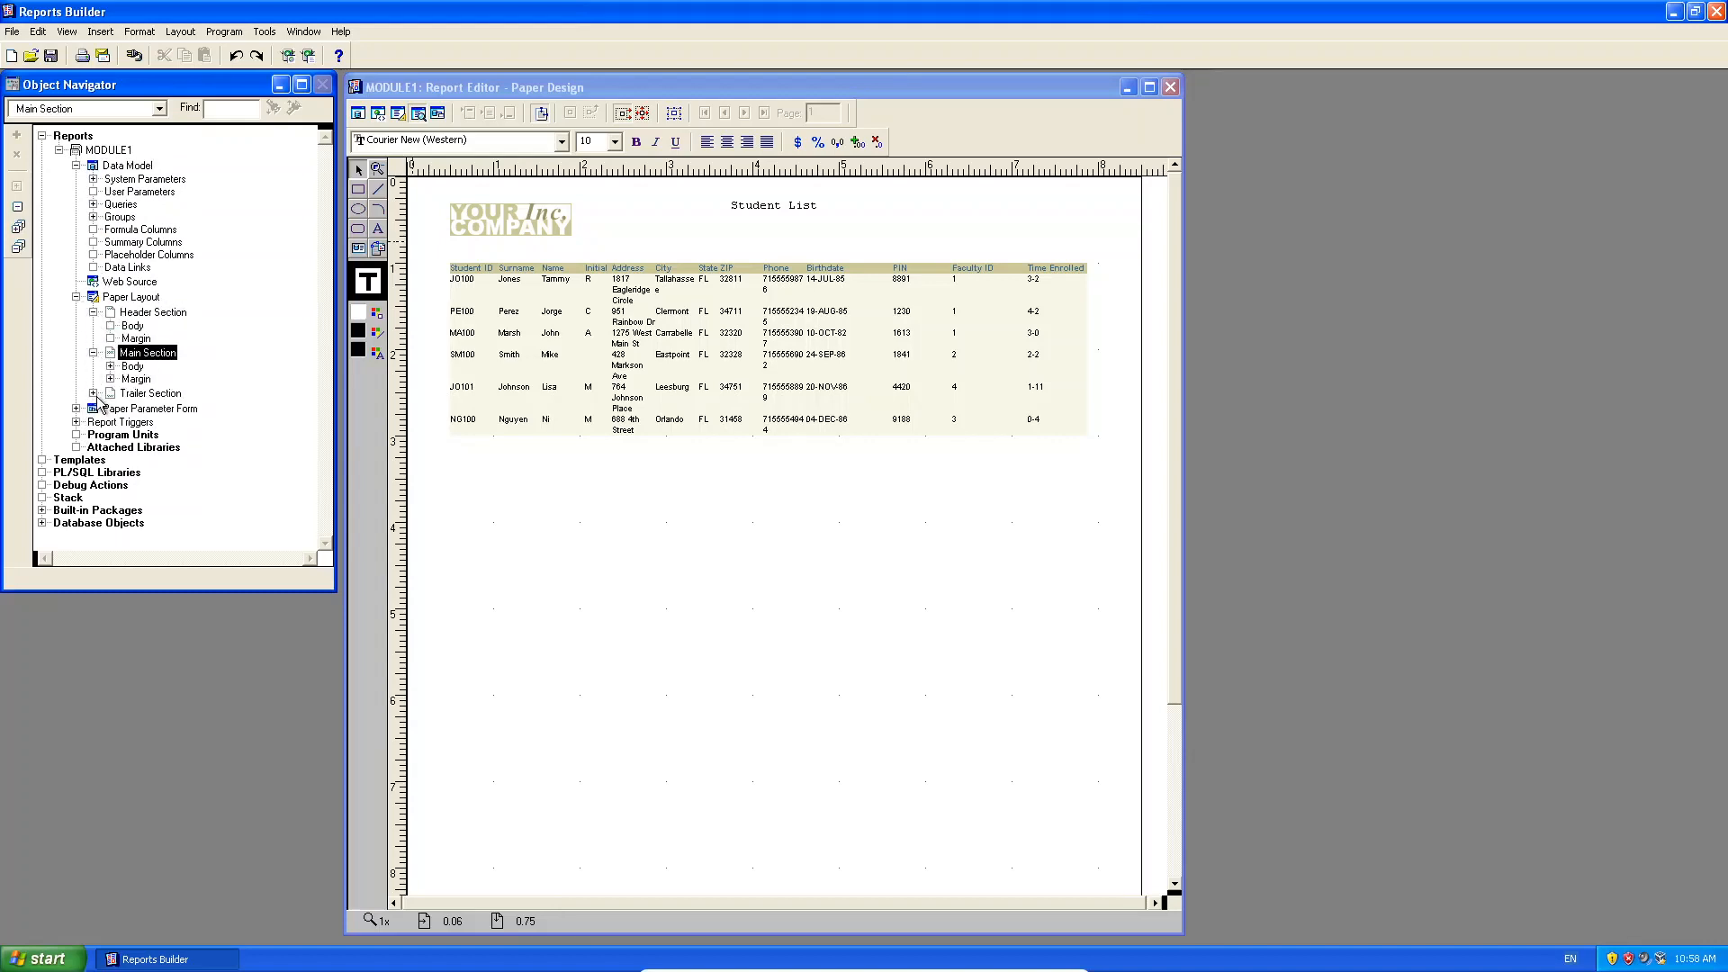
left_click(94, 394)
left_click(110, 366)
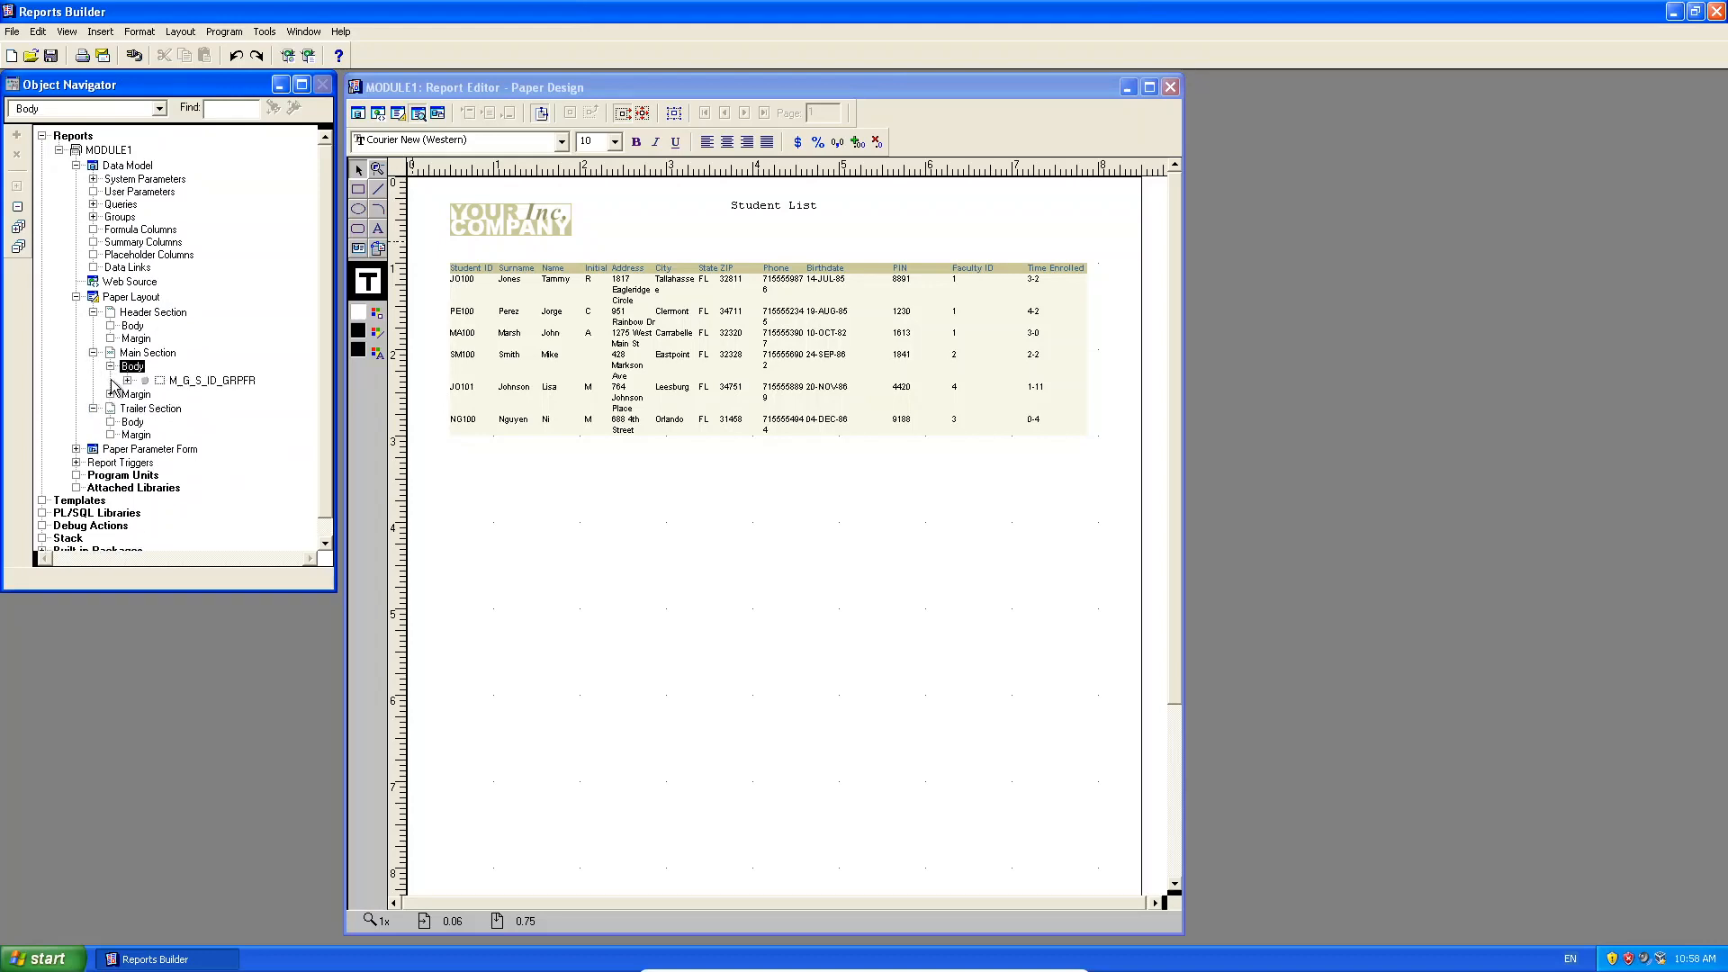
left_click(112, 394)
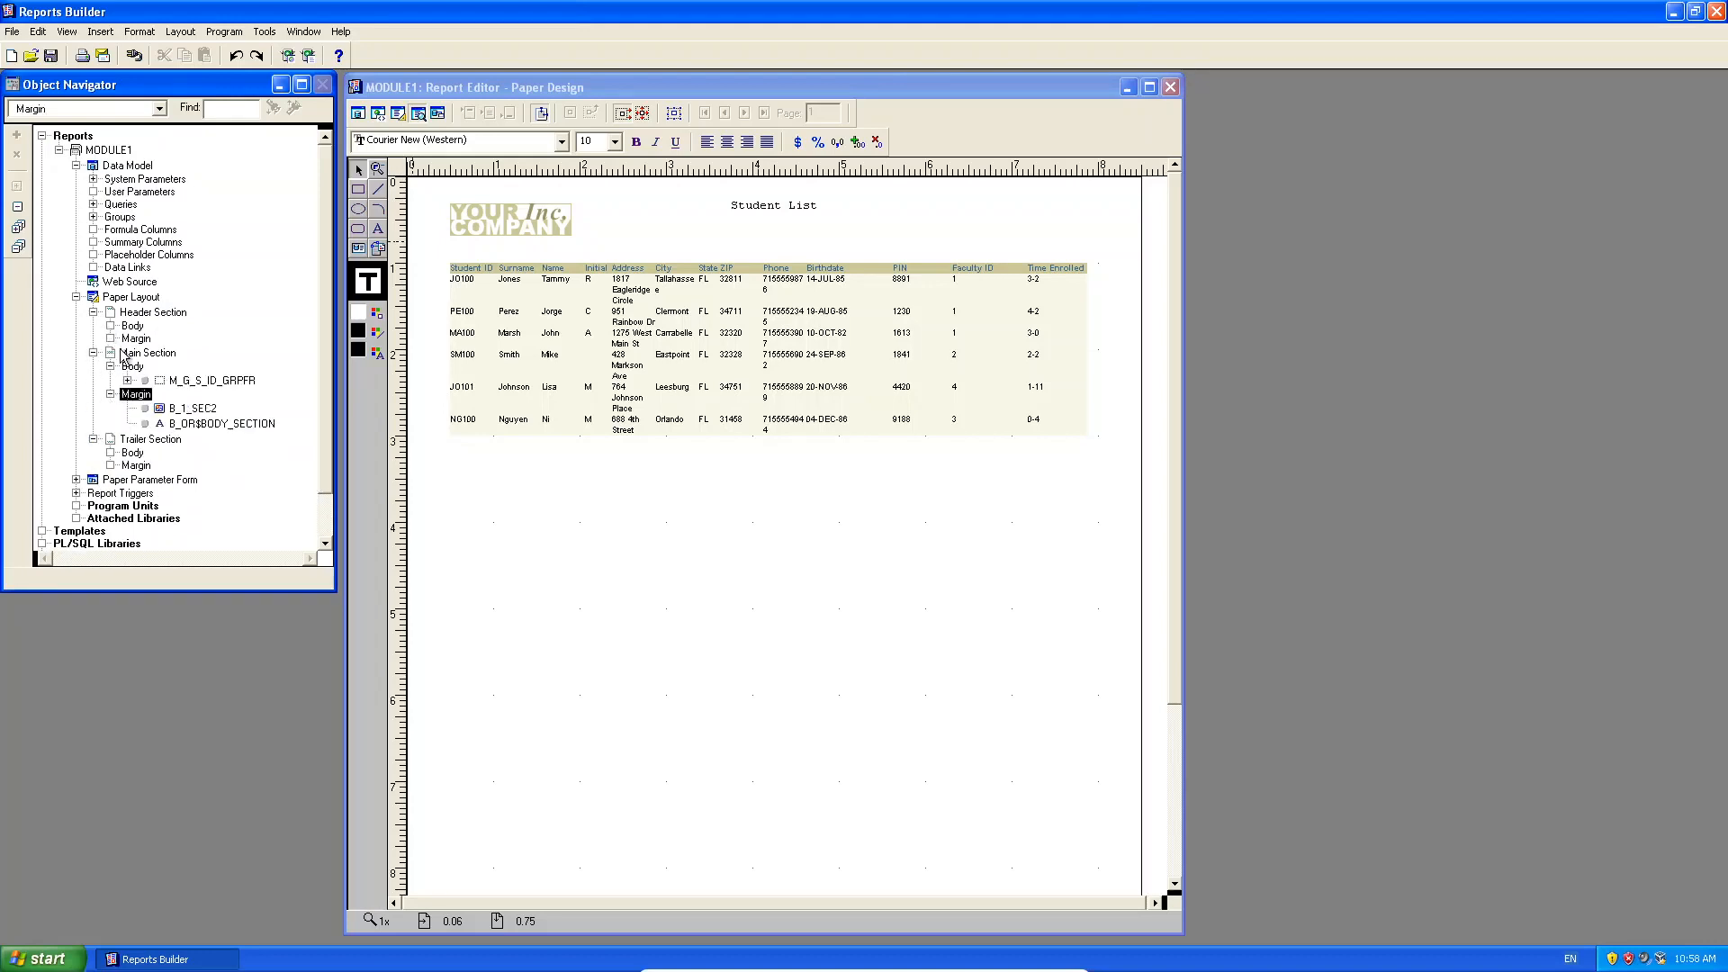
left_click_drag(326, 336, 330, 392)
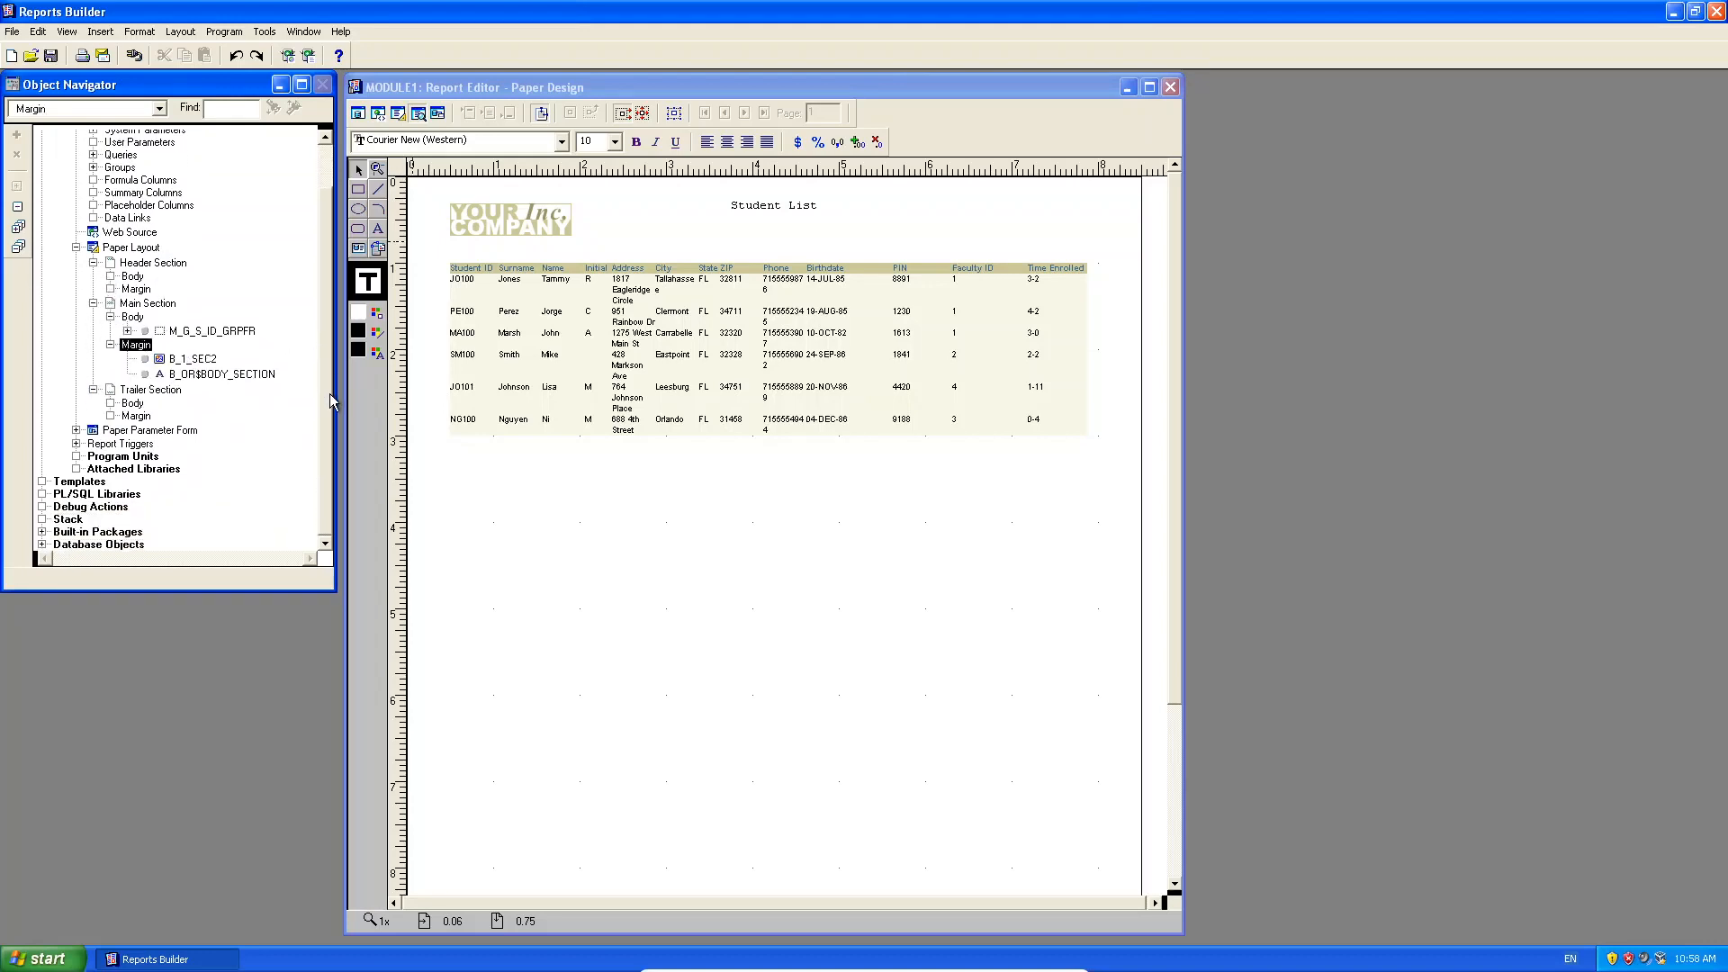
Expand Paper Parameter Form and Report Triggers, then bring the Report Editor back to front.
left_click(78, 431)
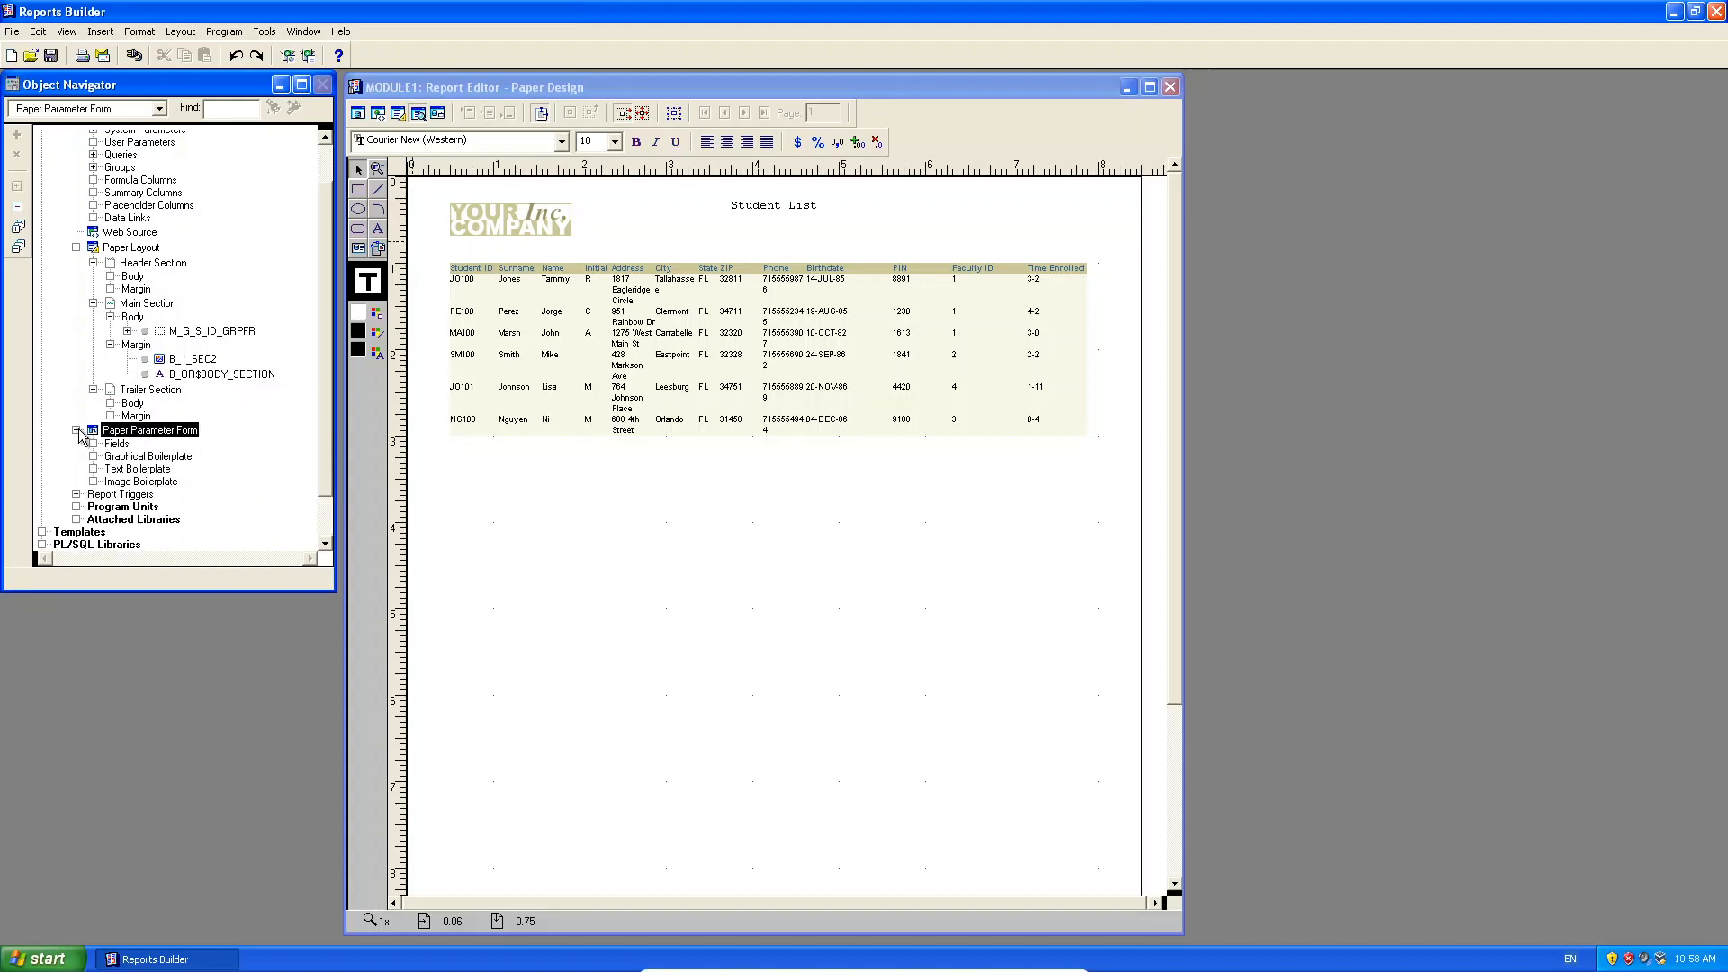
left_click(76, 494)
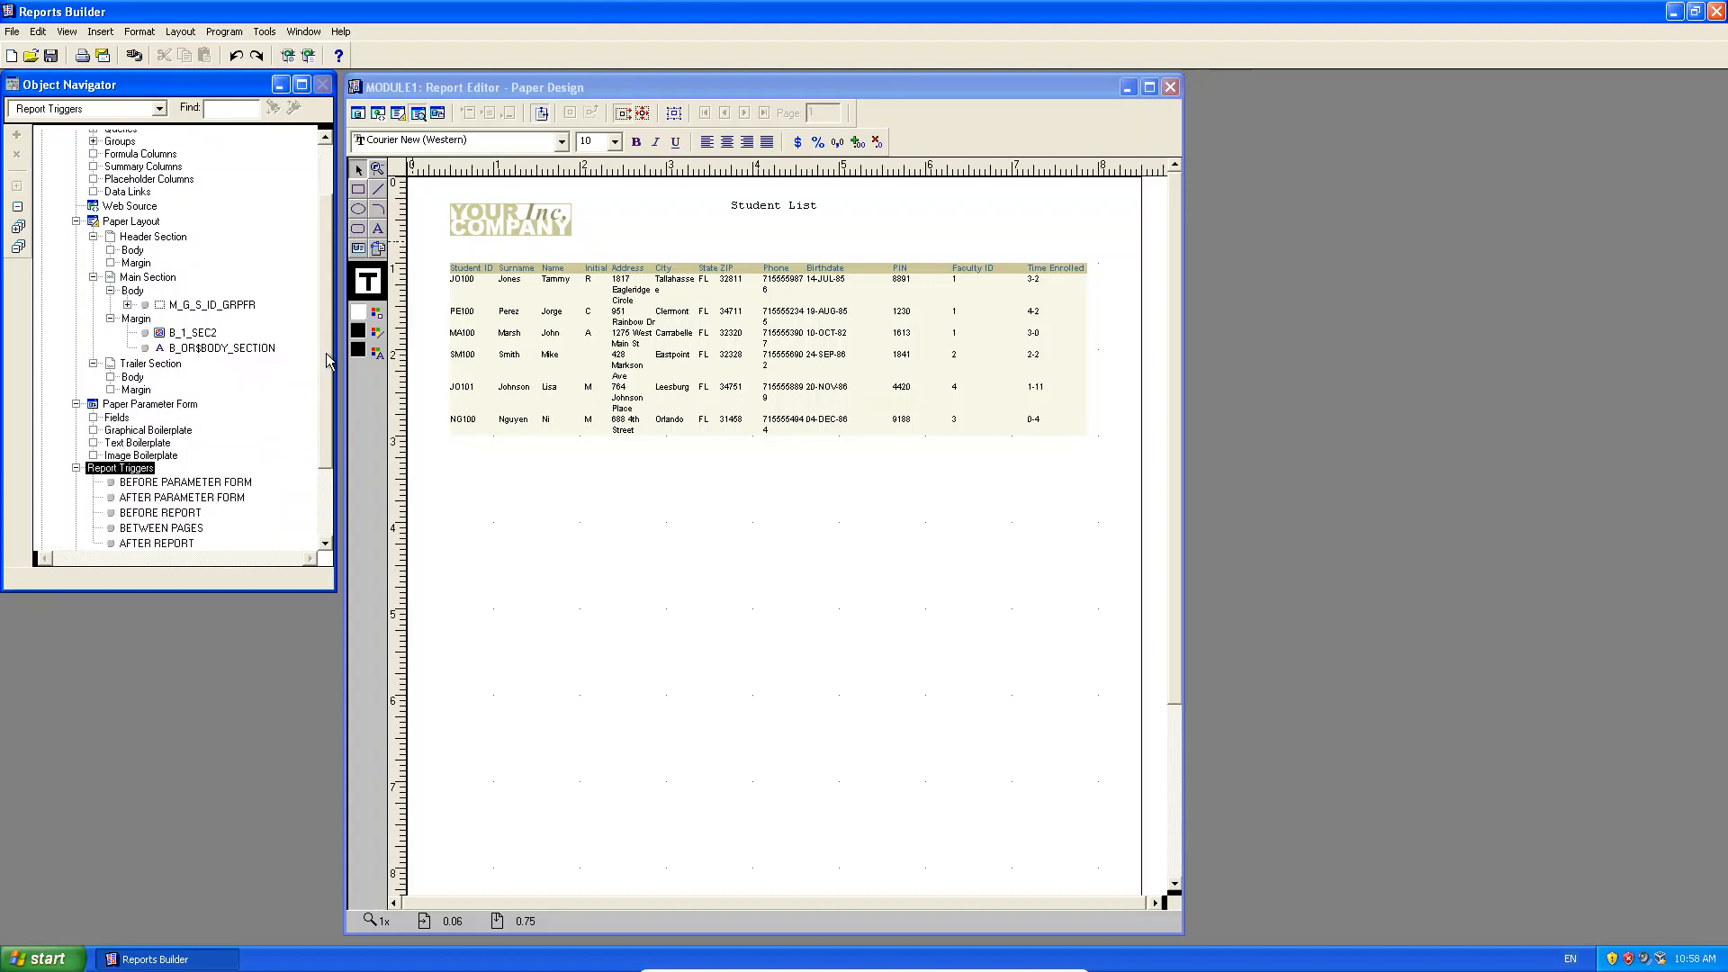
left_click_drag(326, 353, 305, 180)
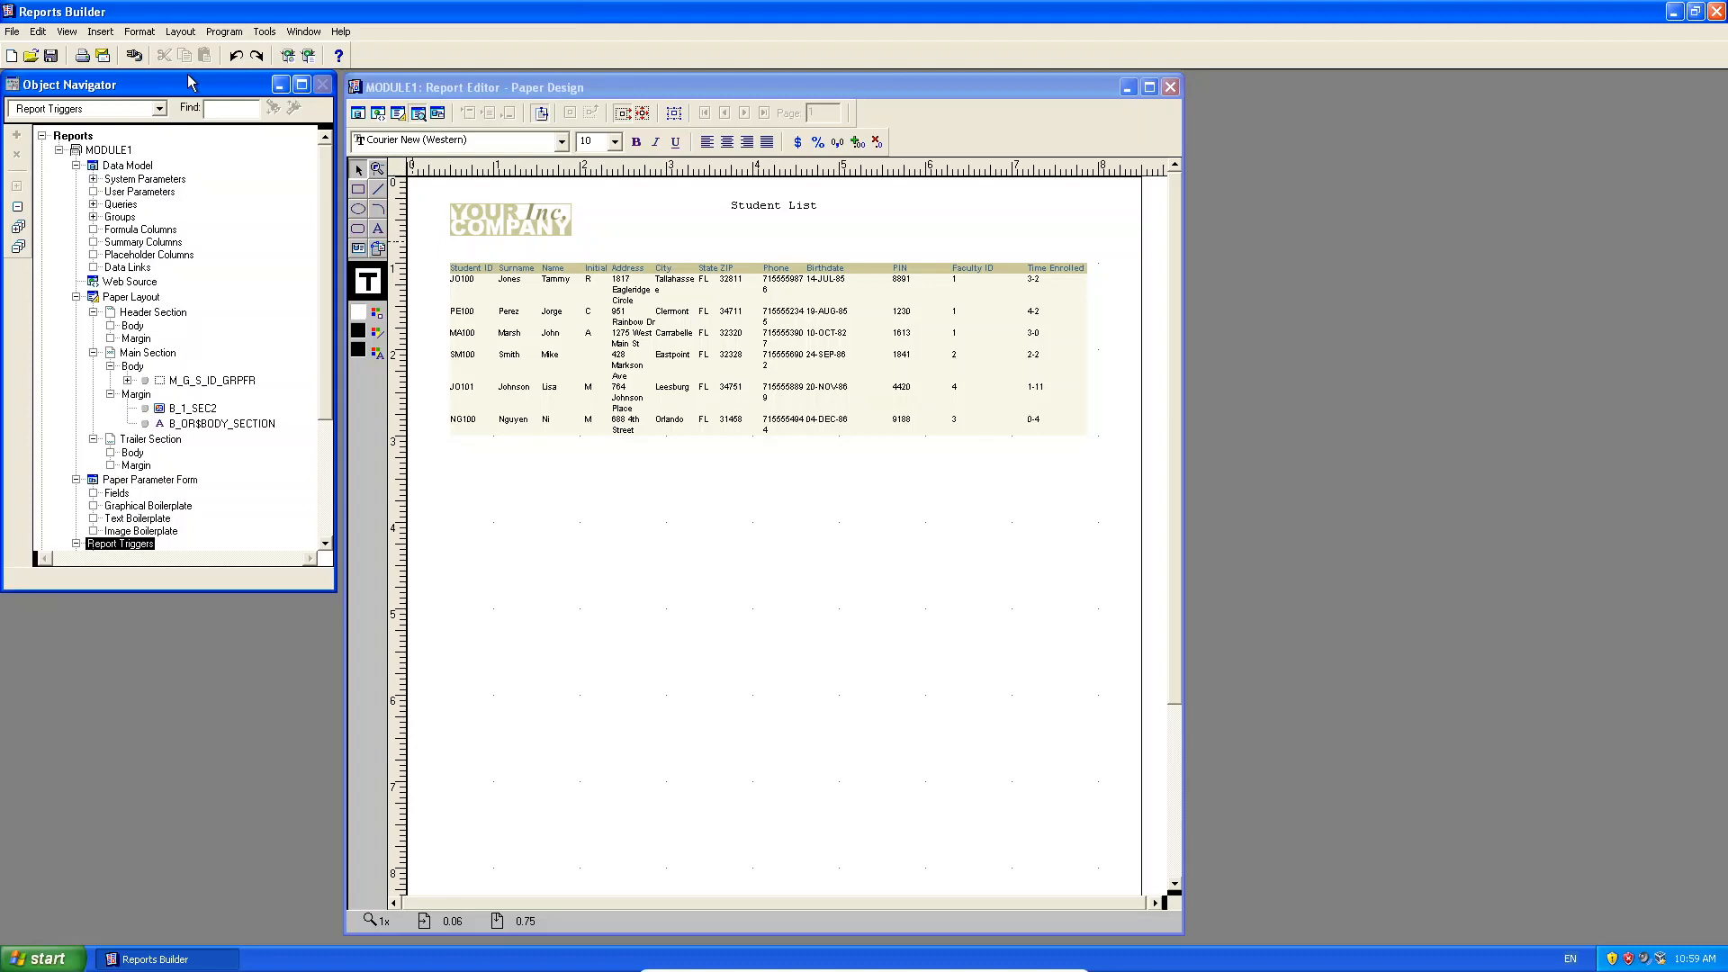
left_click(611, 89)
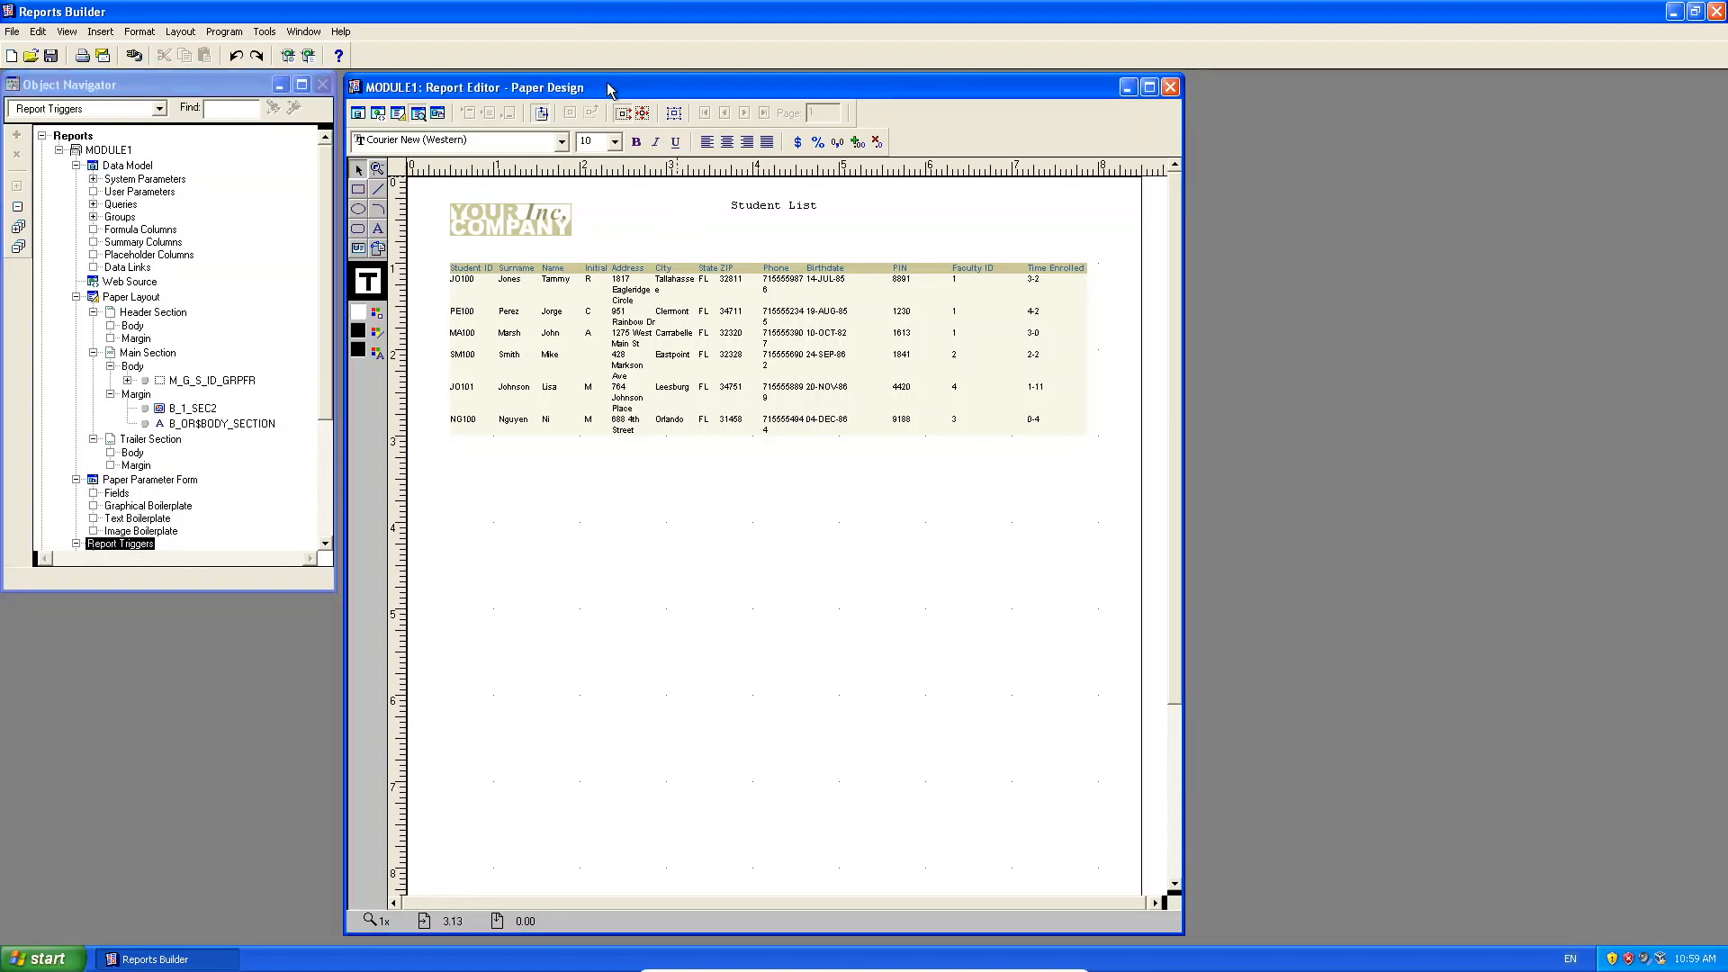
left_click_drag(610, 89, 621, 89)
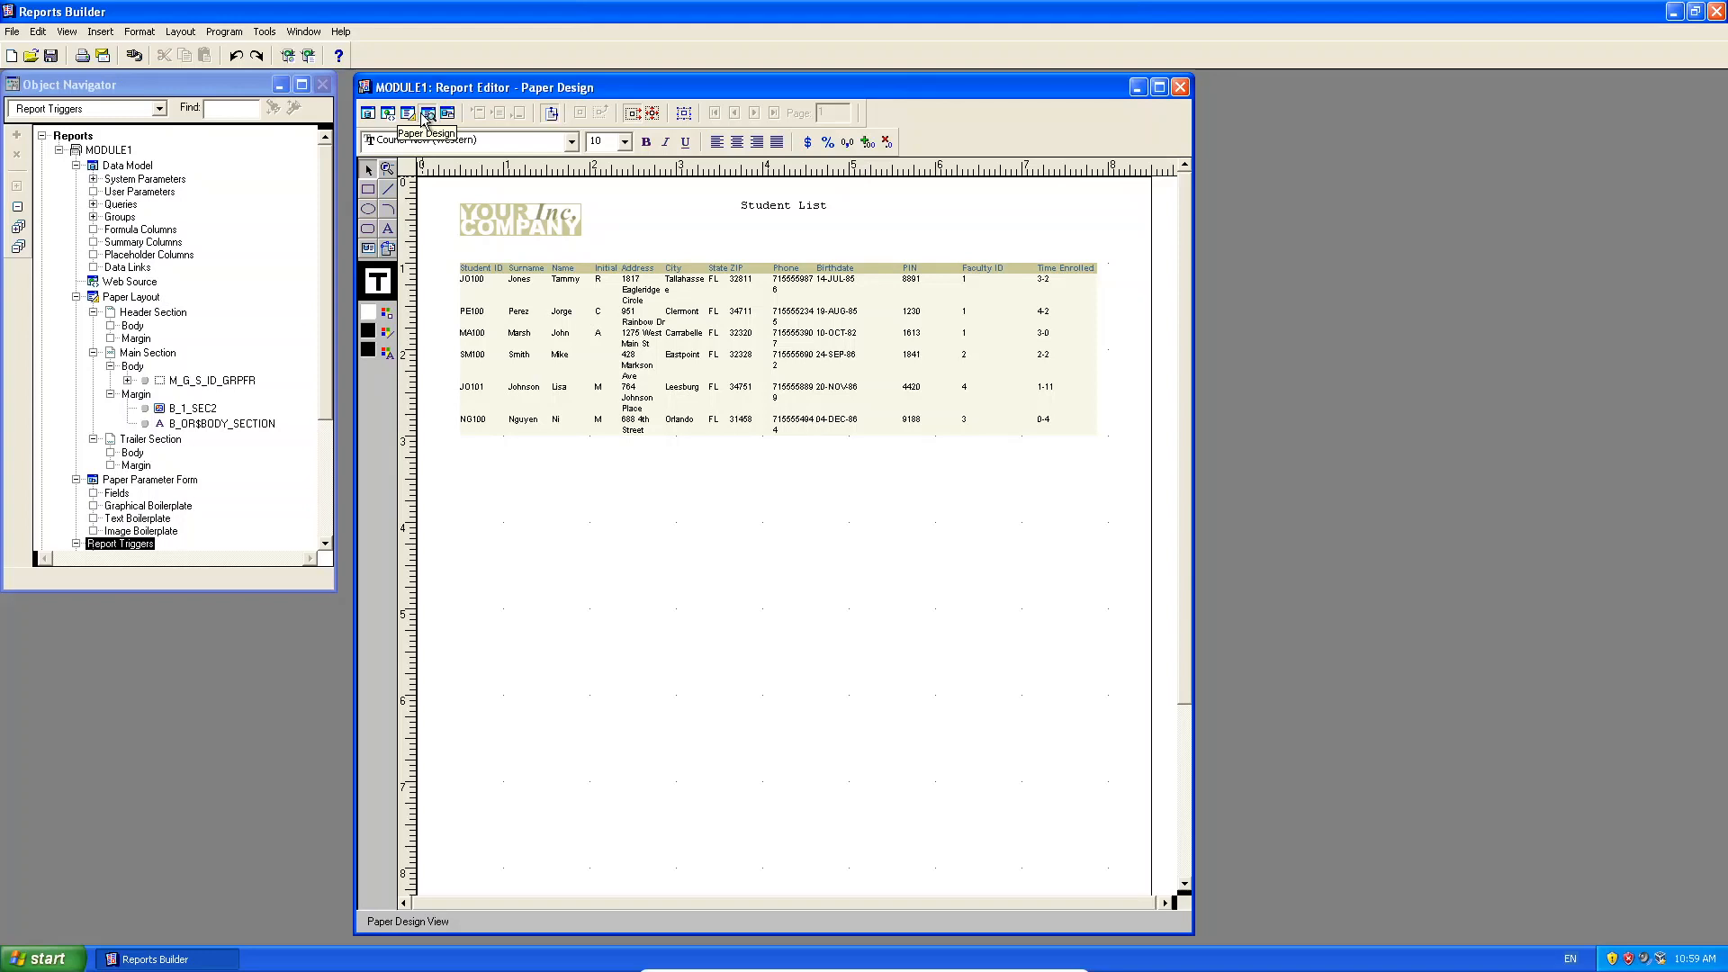
In the Data Model, stretch the G_S_ID group box down to S_CLASS and select query Q_1.
left_click(368, 114)
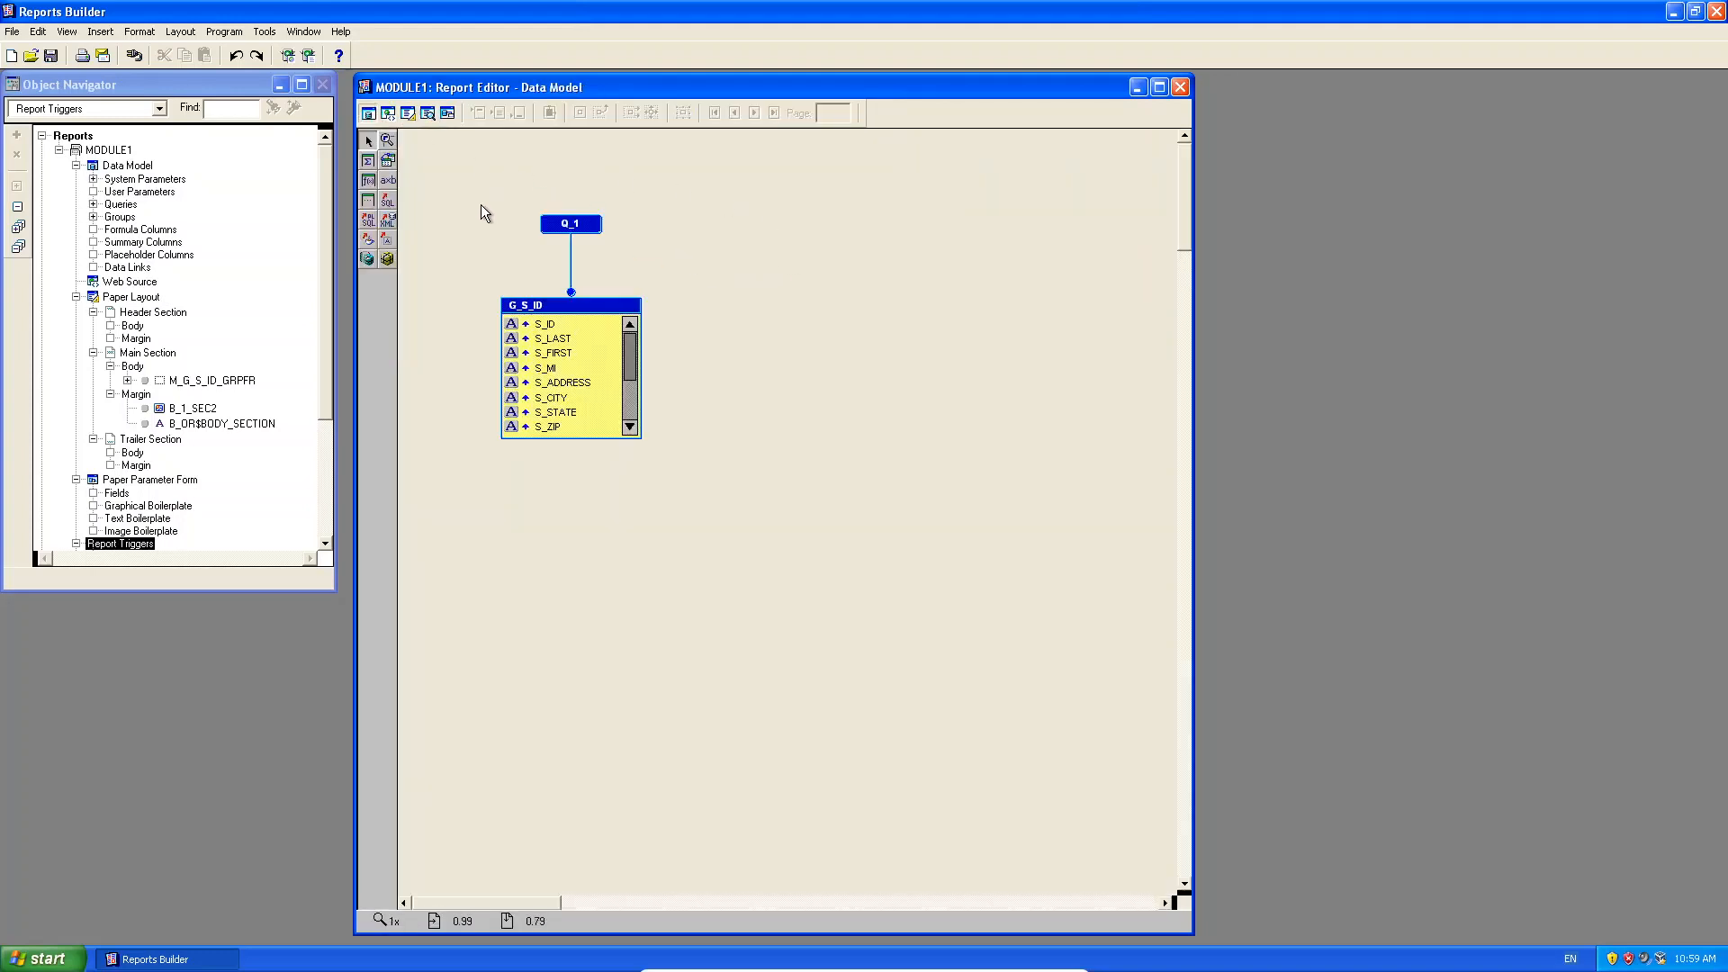
left_click(581, 438)
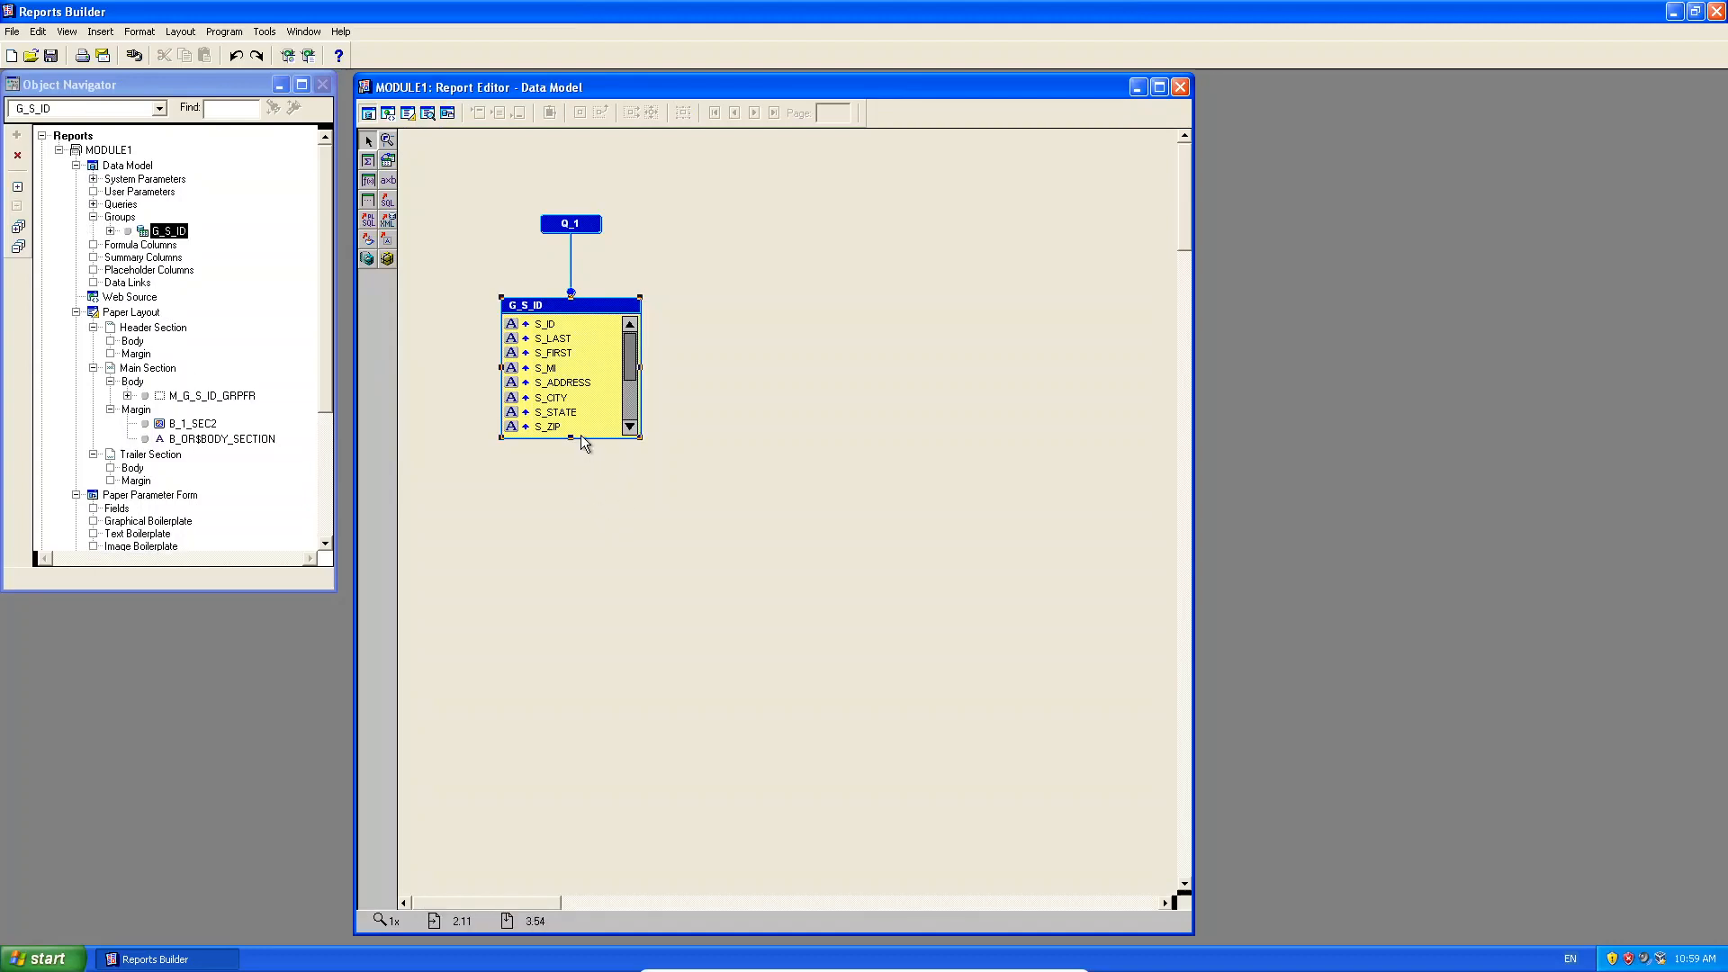
left_click_drag(573, 438, 568, 561)
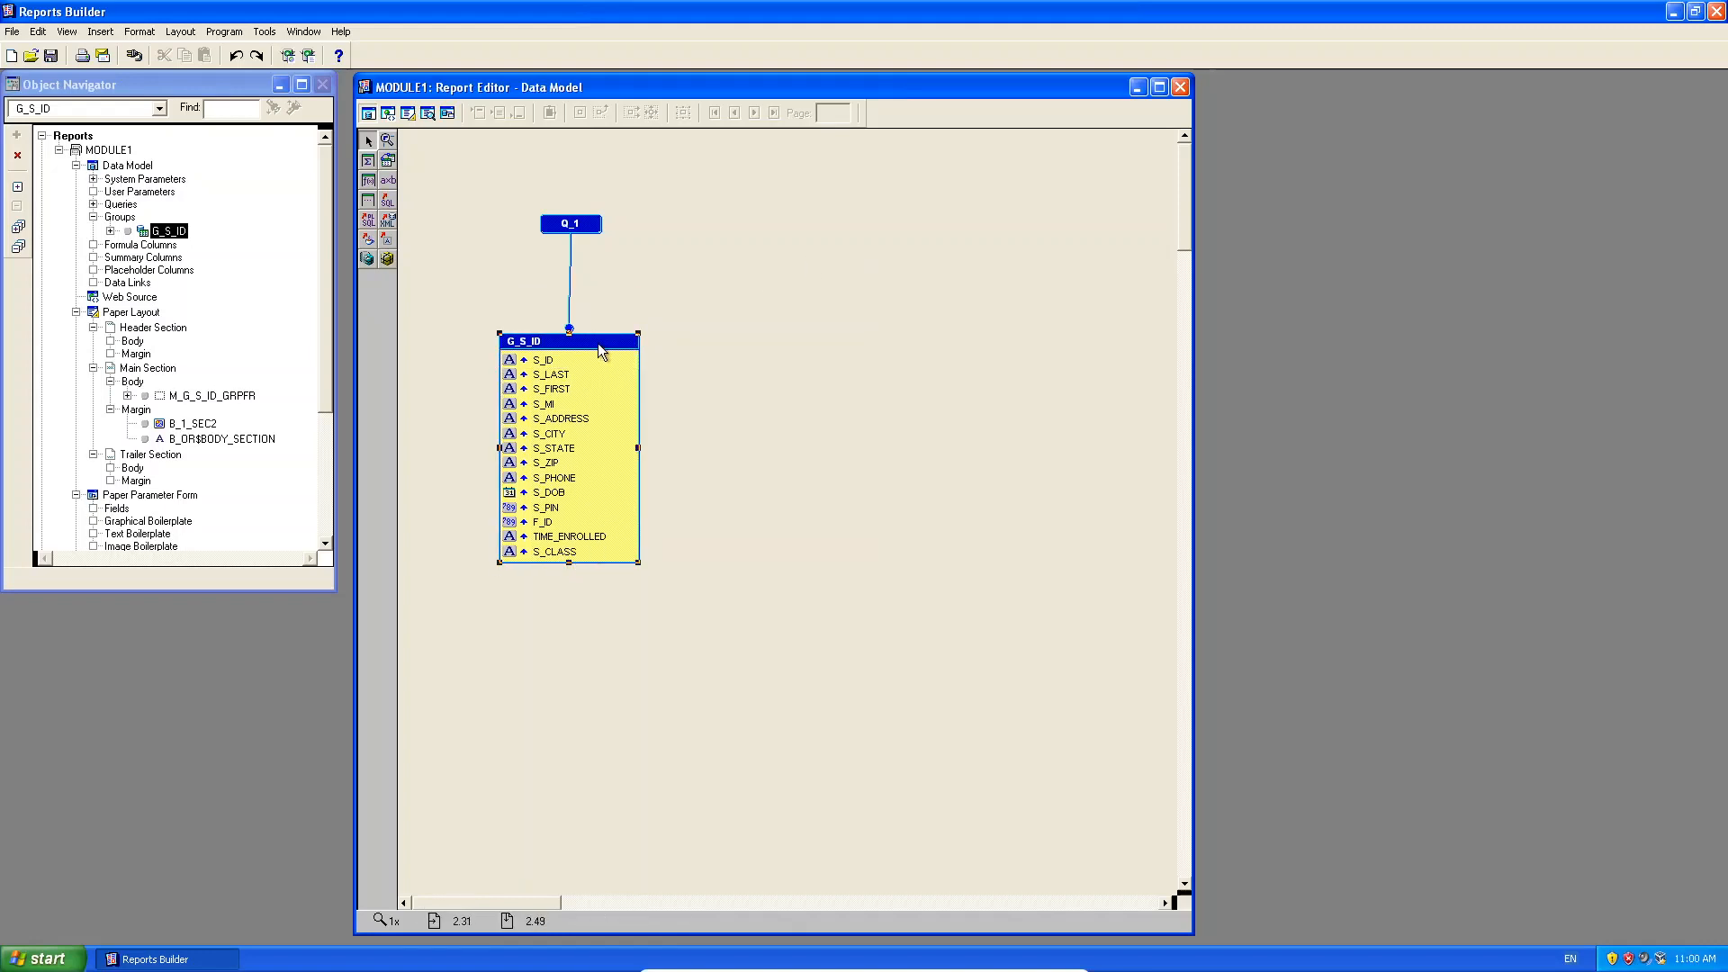
left_click_drag(601, 351, 604, 323)
left_click(753, 252)
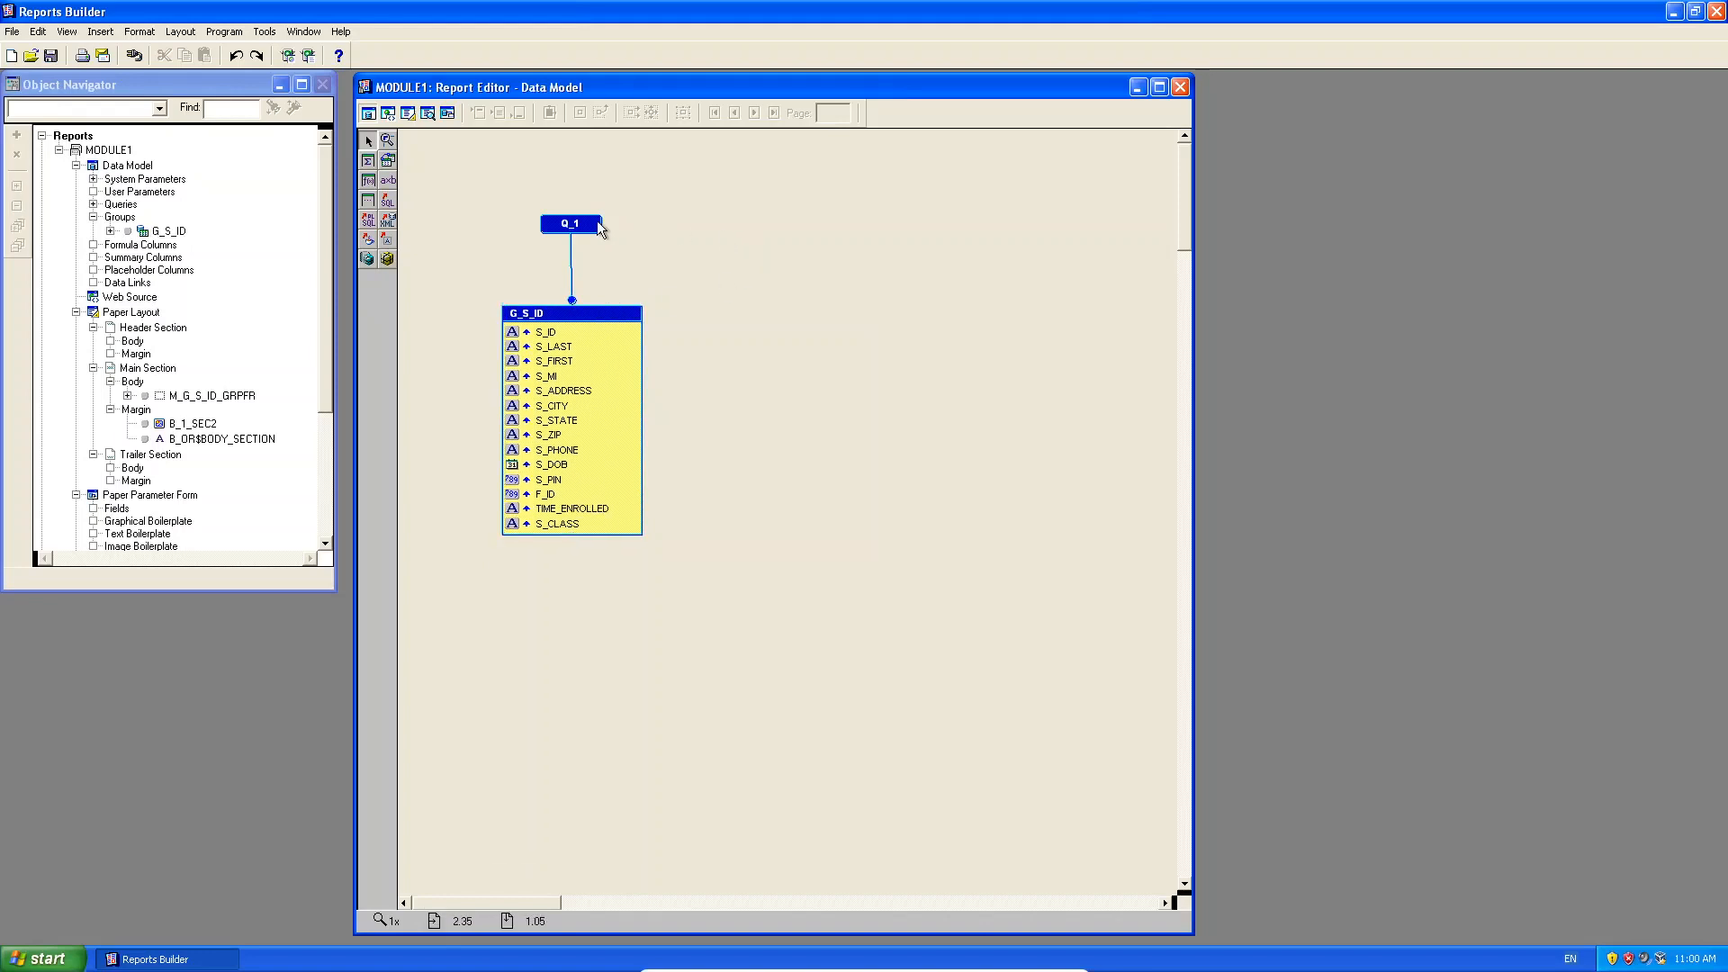
left_click(586, 224)
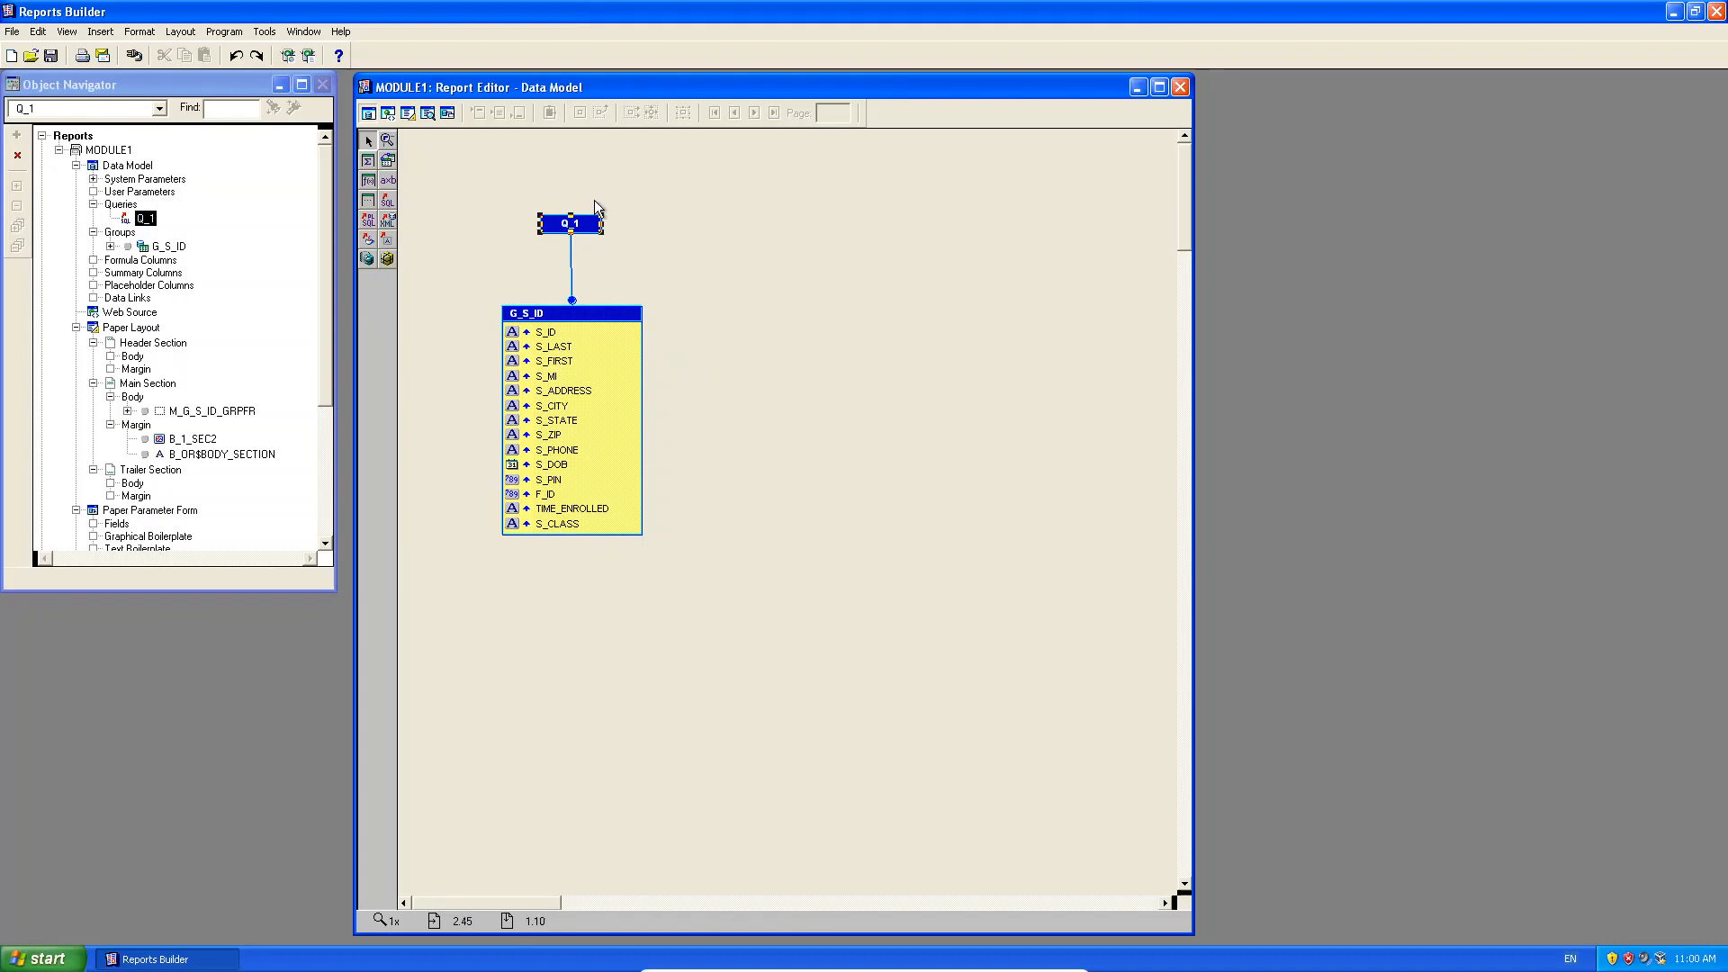
Inspect Q_1's SQL statement and Query Builder, closing both without changes.
double_click(586, 229)
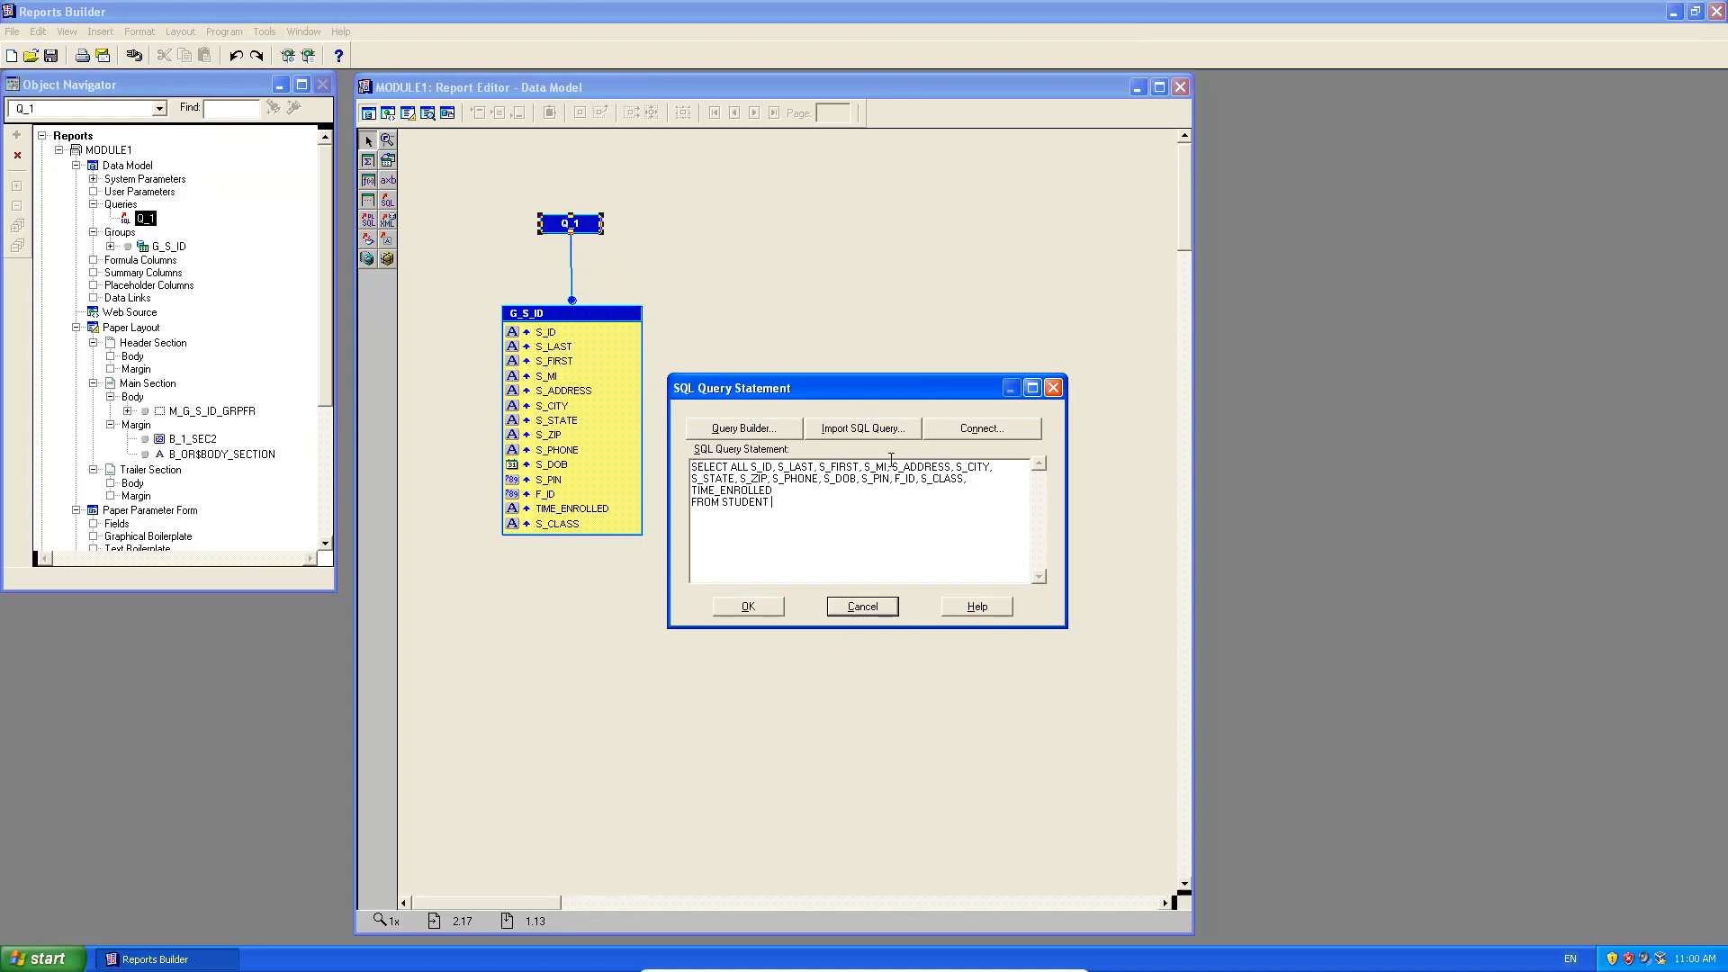
left_click(761, 430)
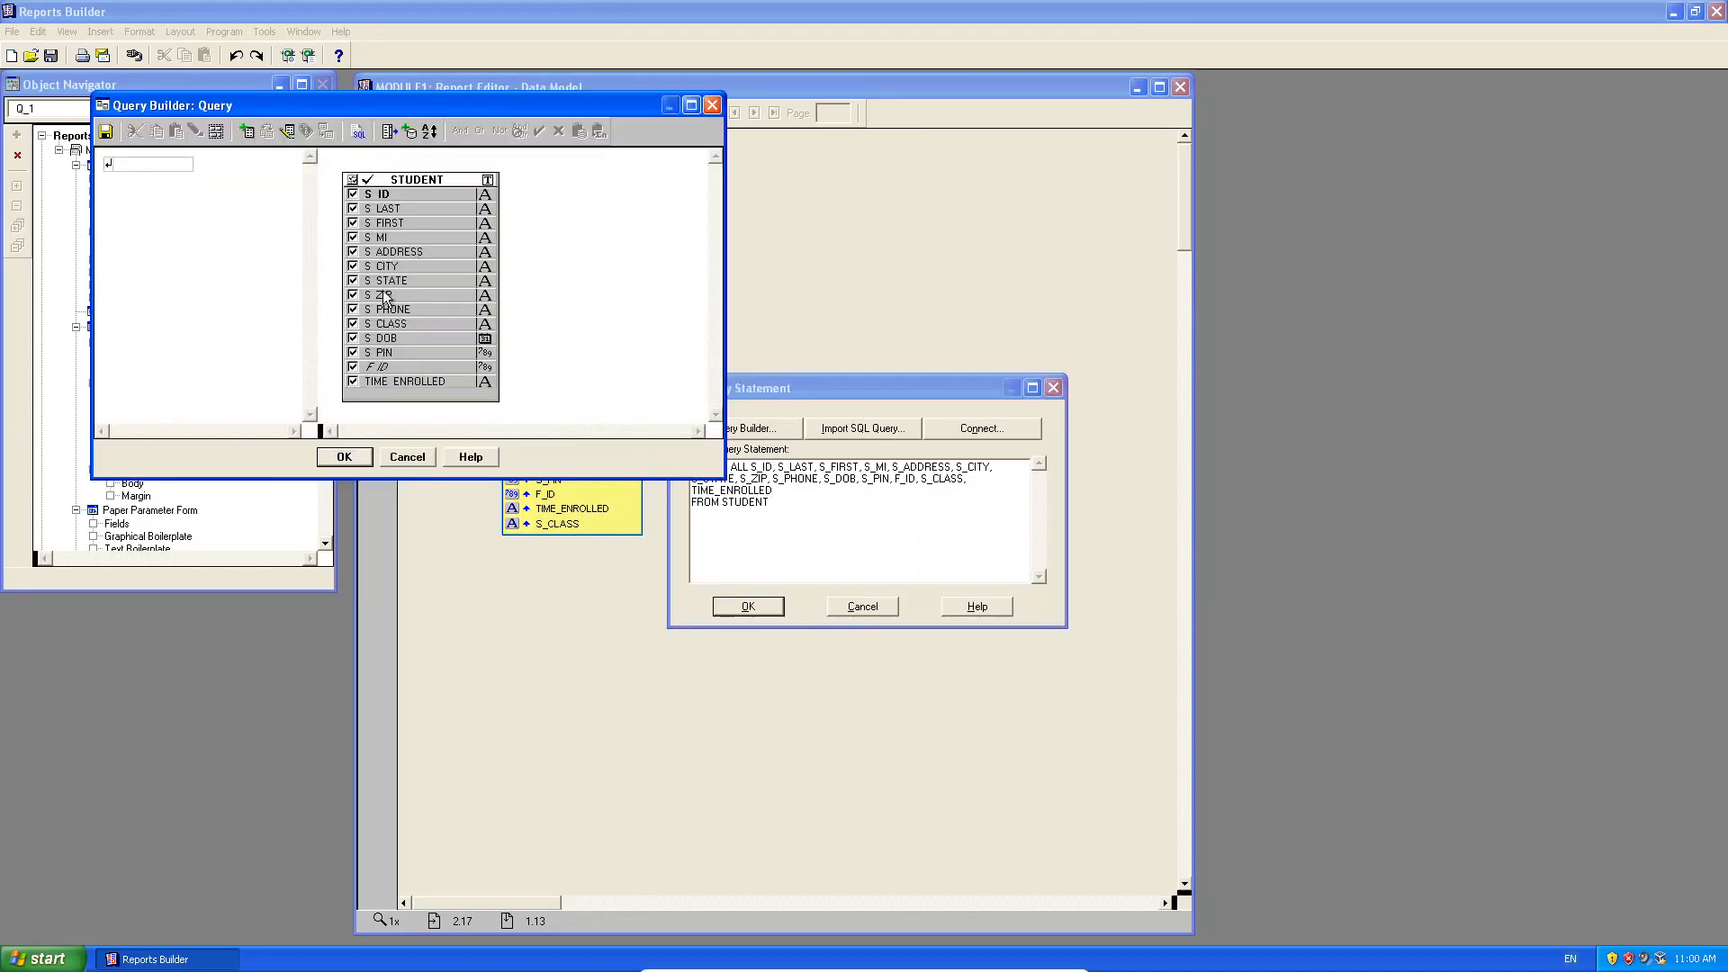
left_click(399, 464)
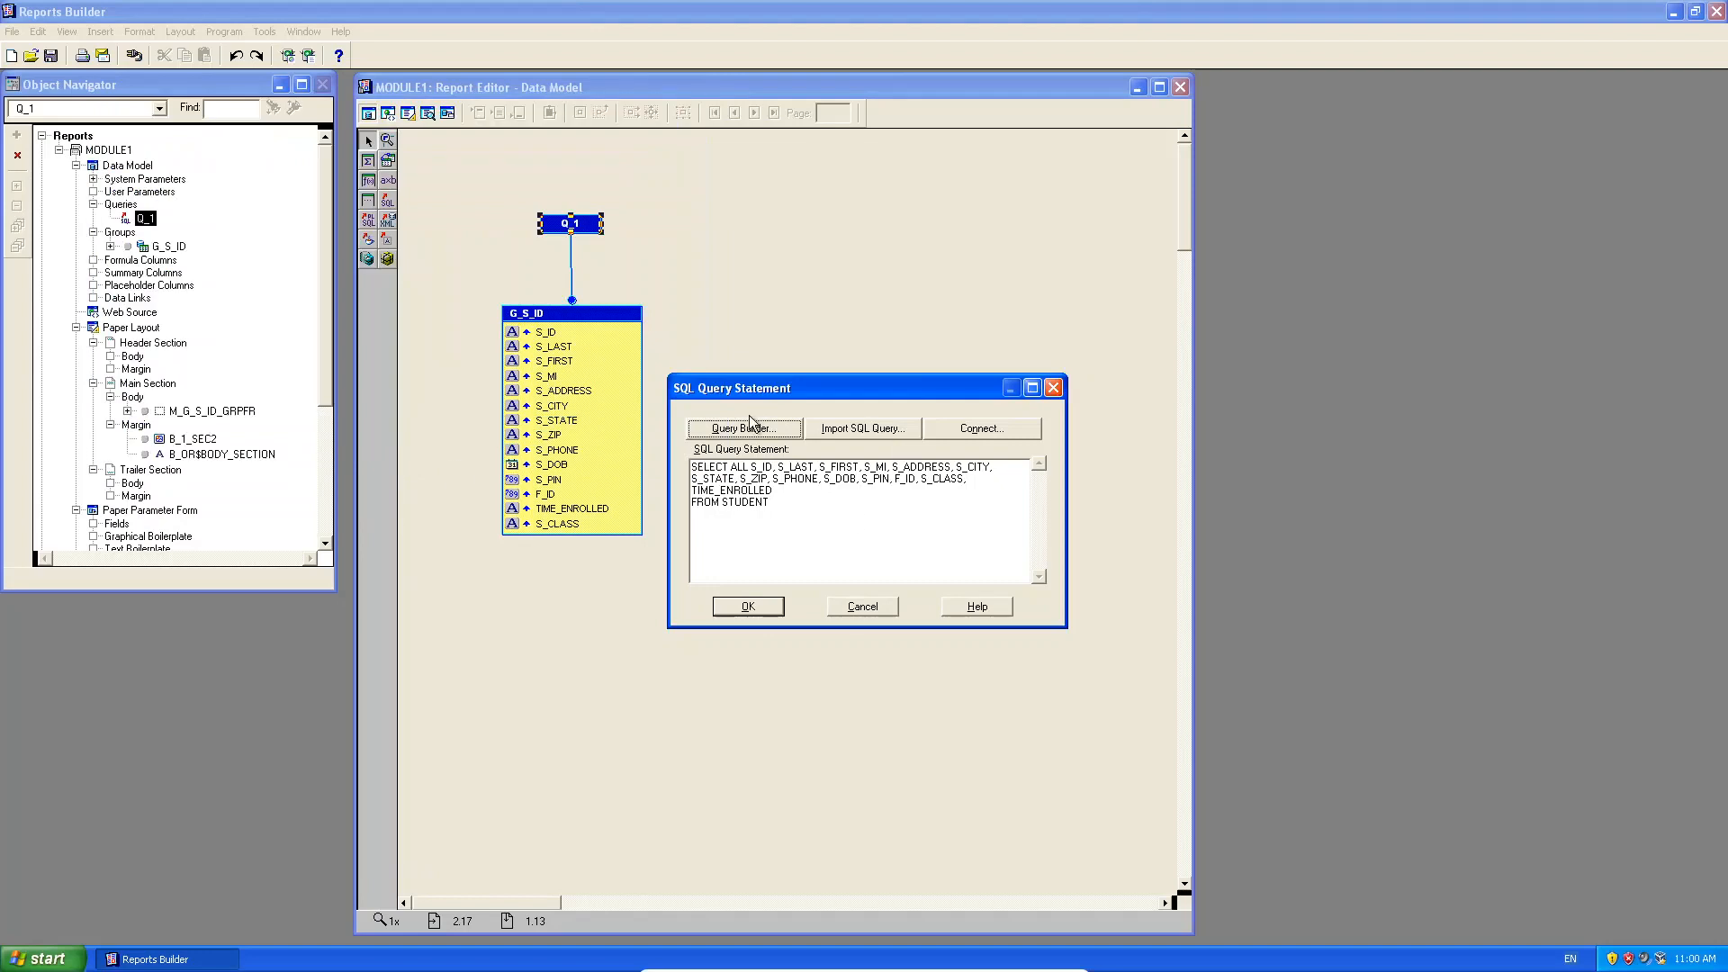
left_click(748, 606)
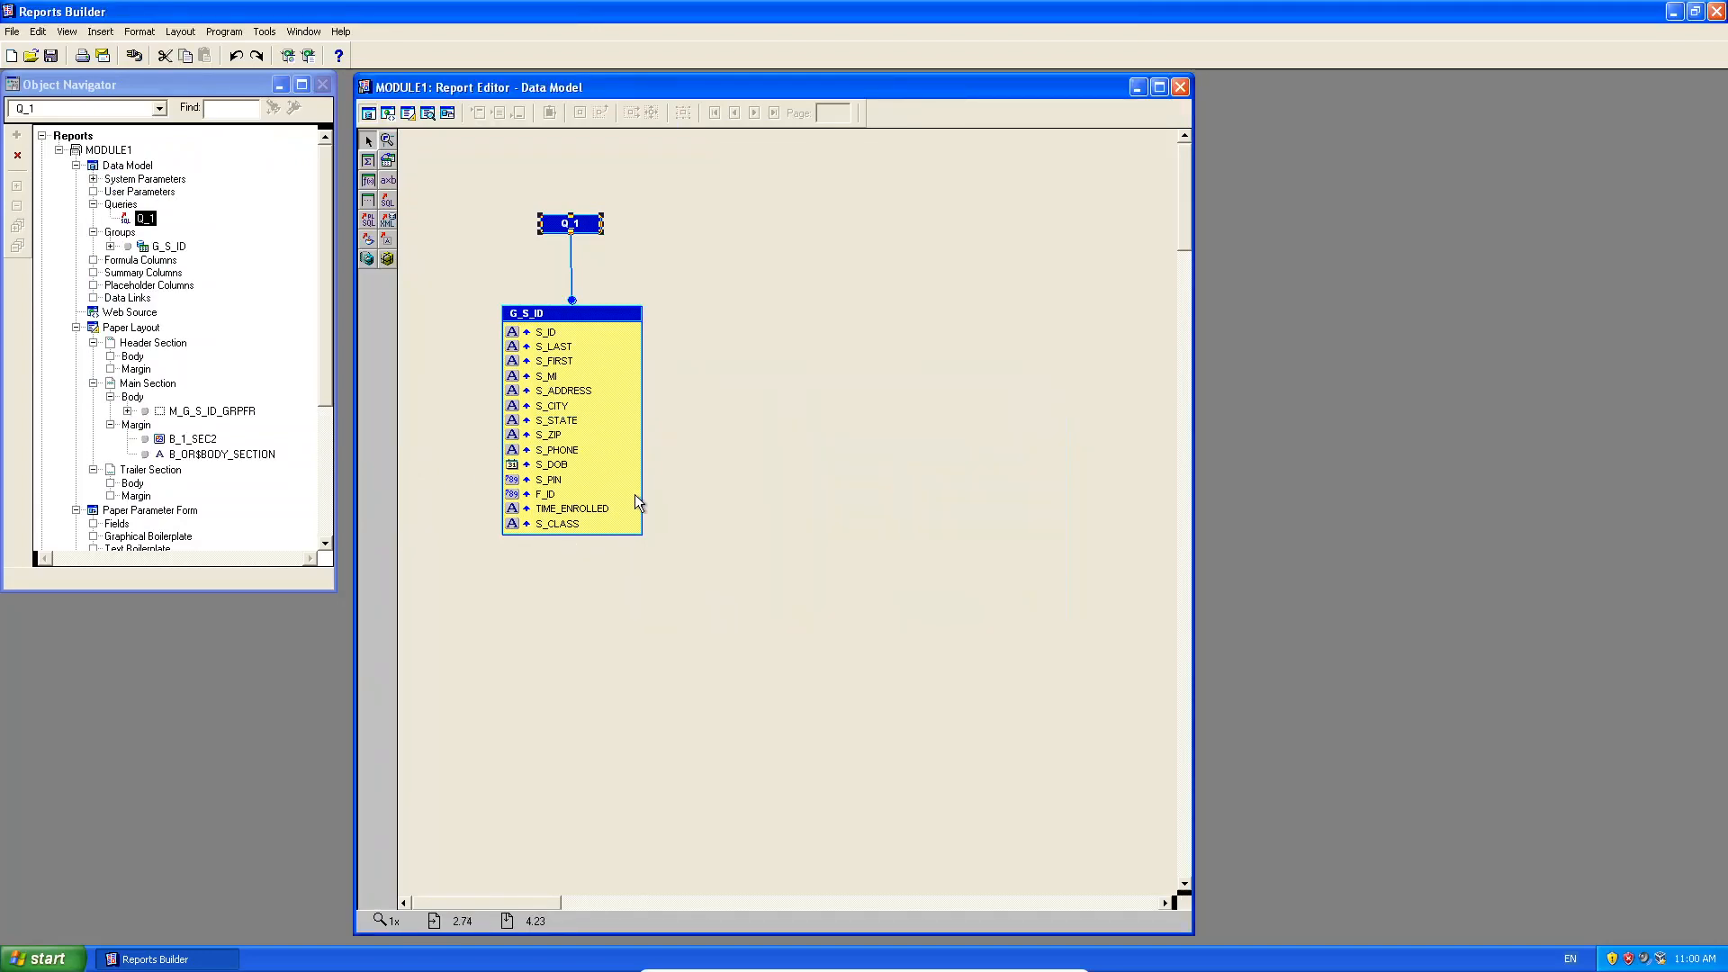
Select the S_CLASS column in G_S_ID and return to the Paper Design view.
left_click(603, 450)
left_click(592, 536)
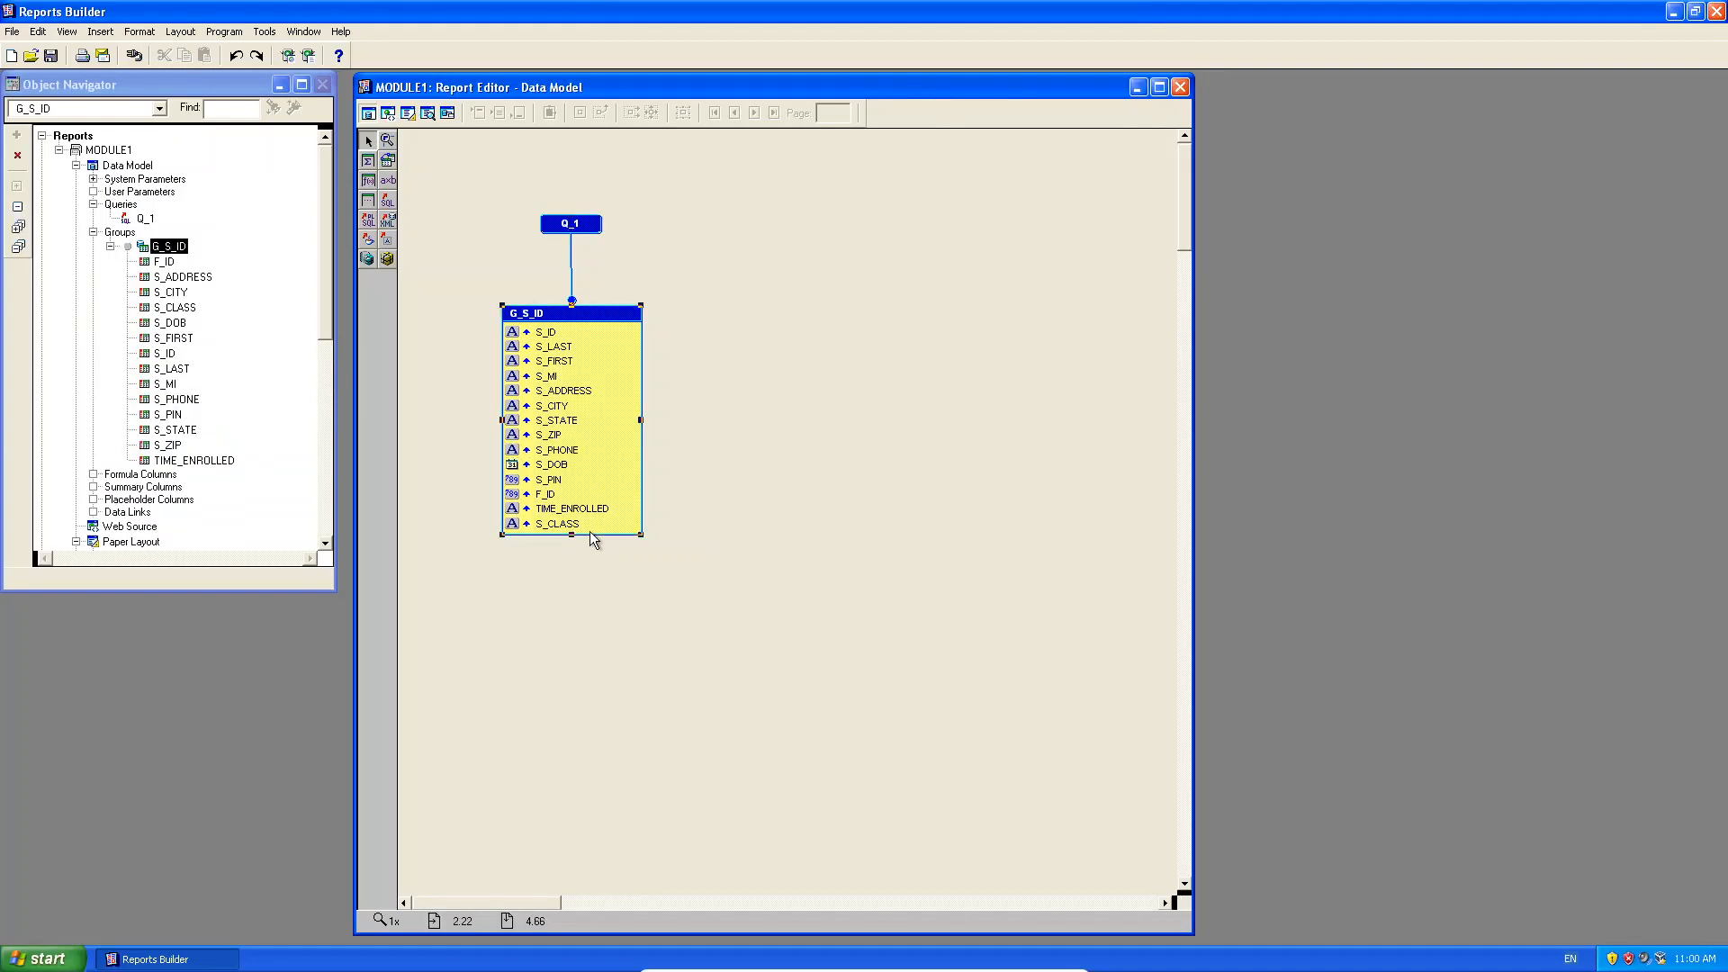
left_click(592, 522)
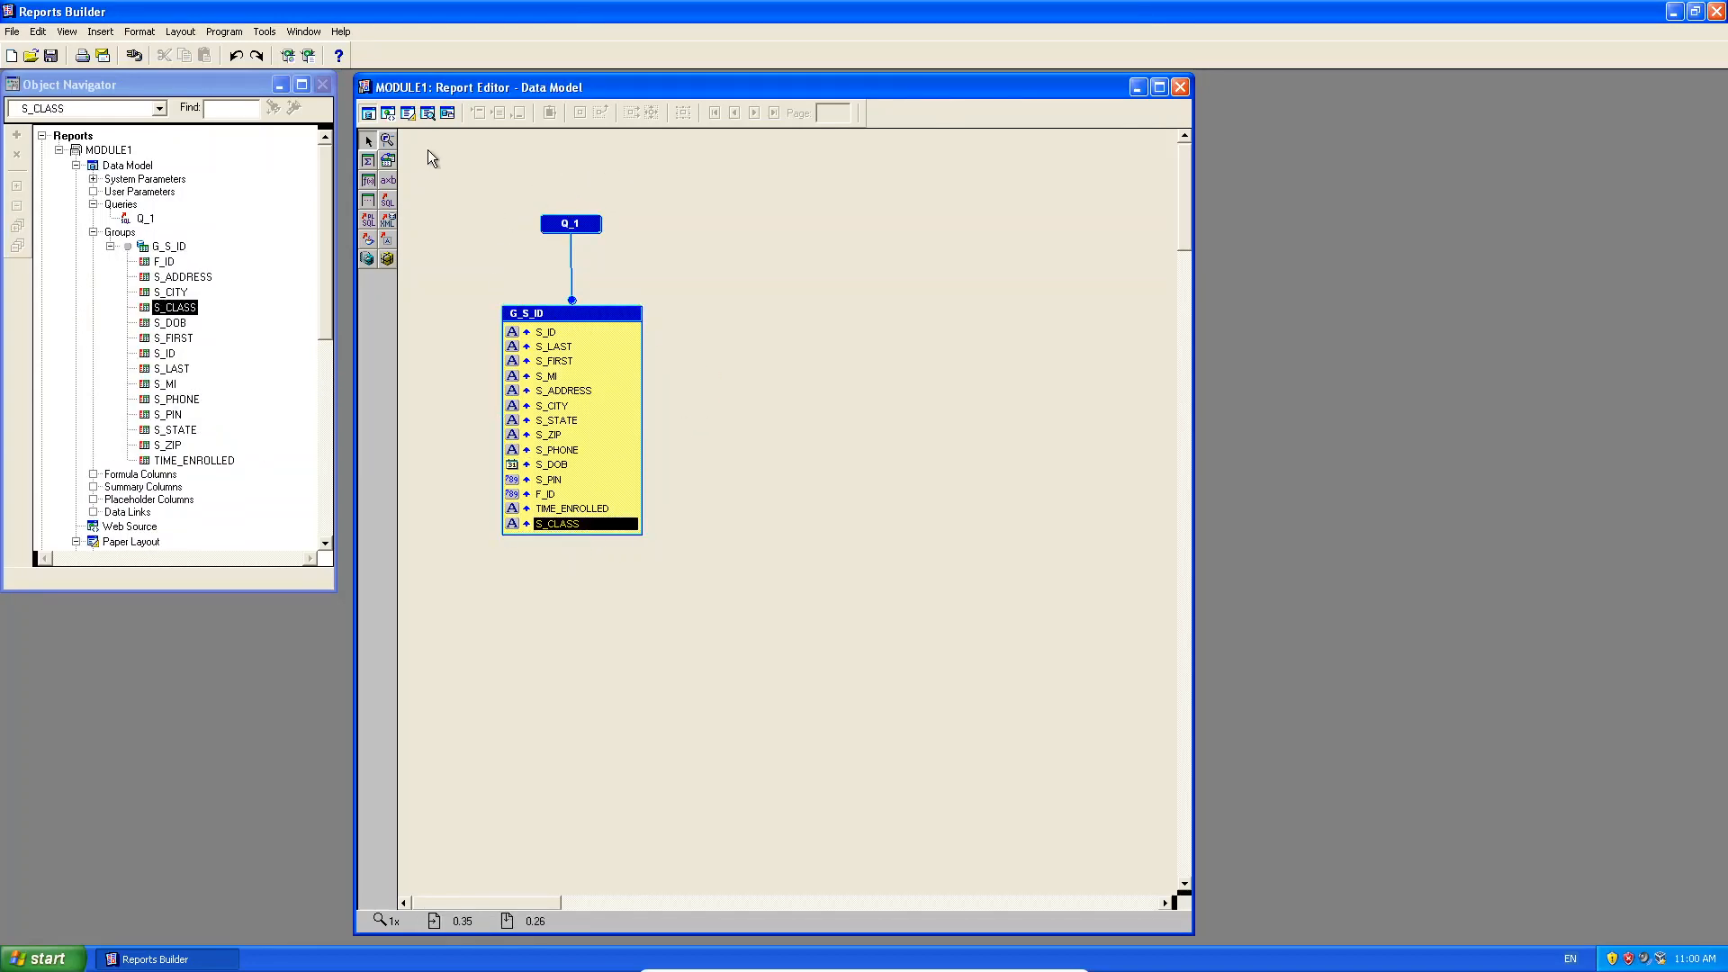
left_click(425, 112)
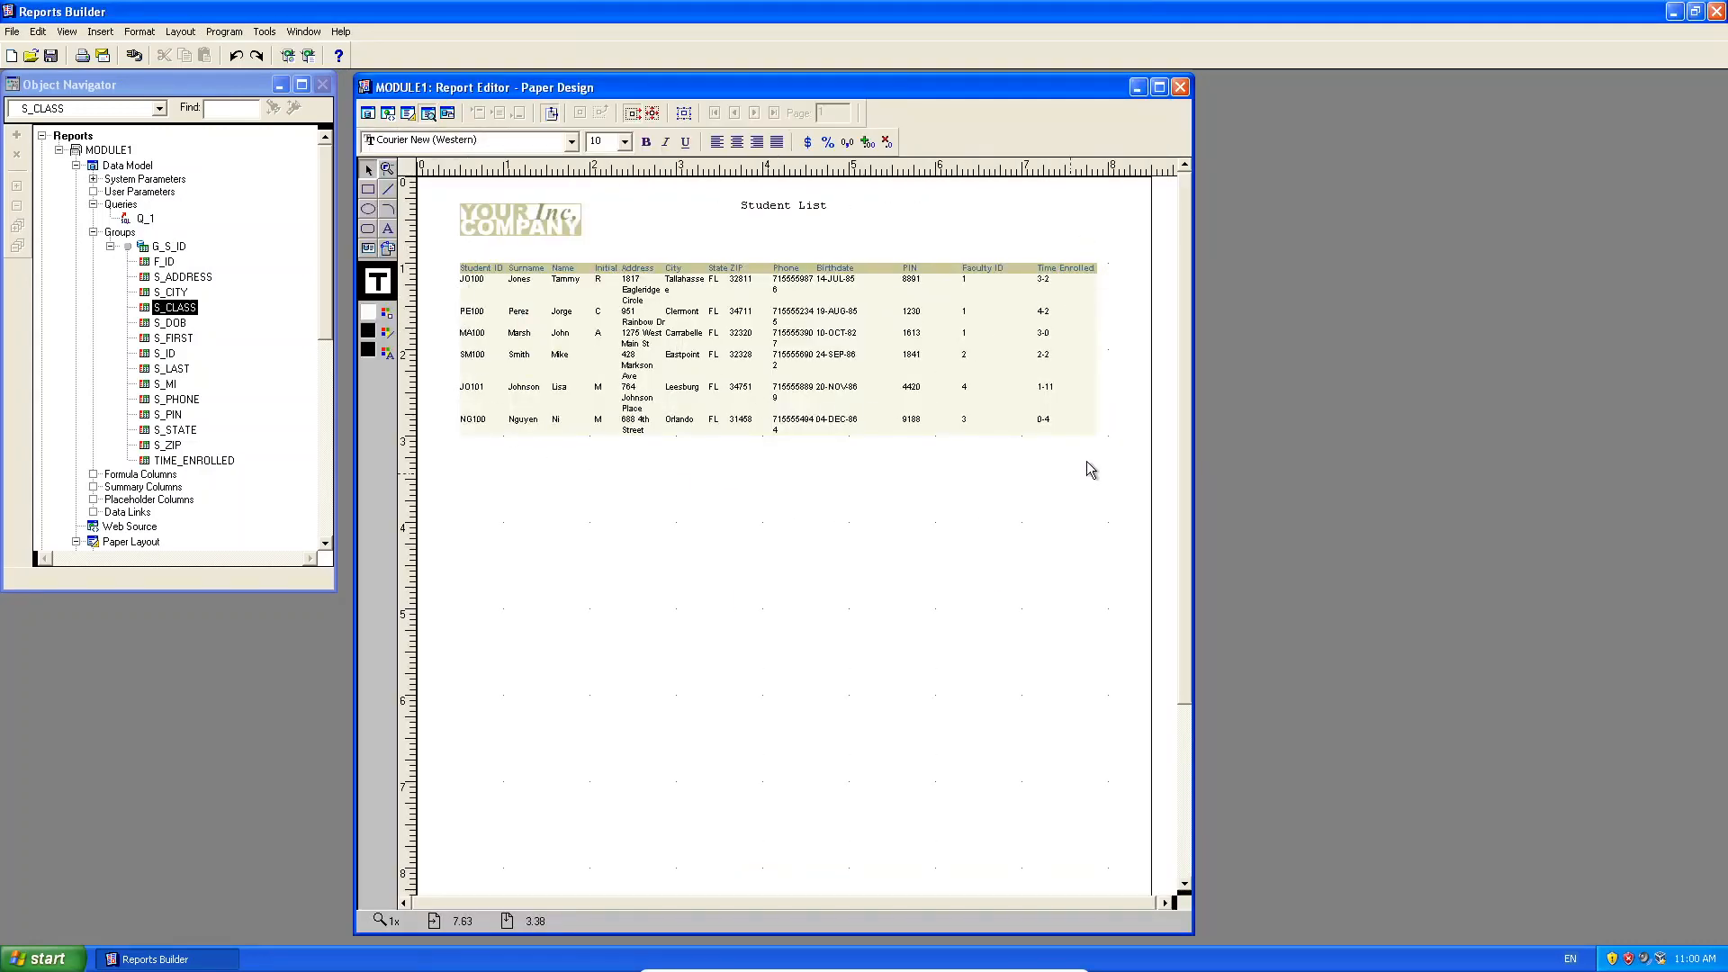
left_click(368, 113)
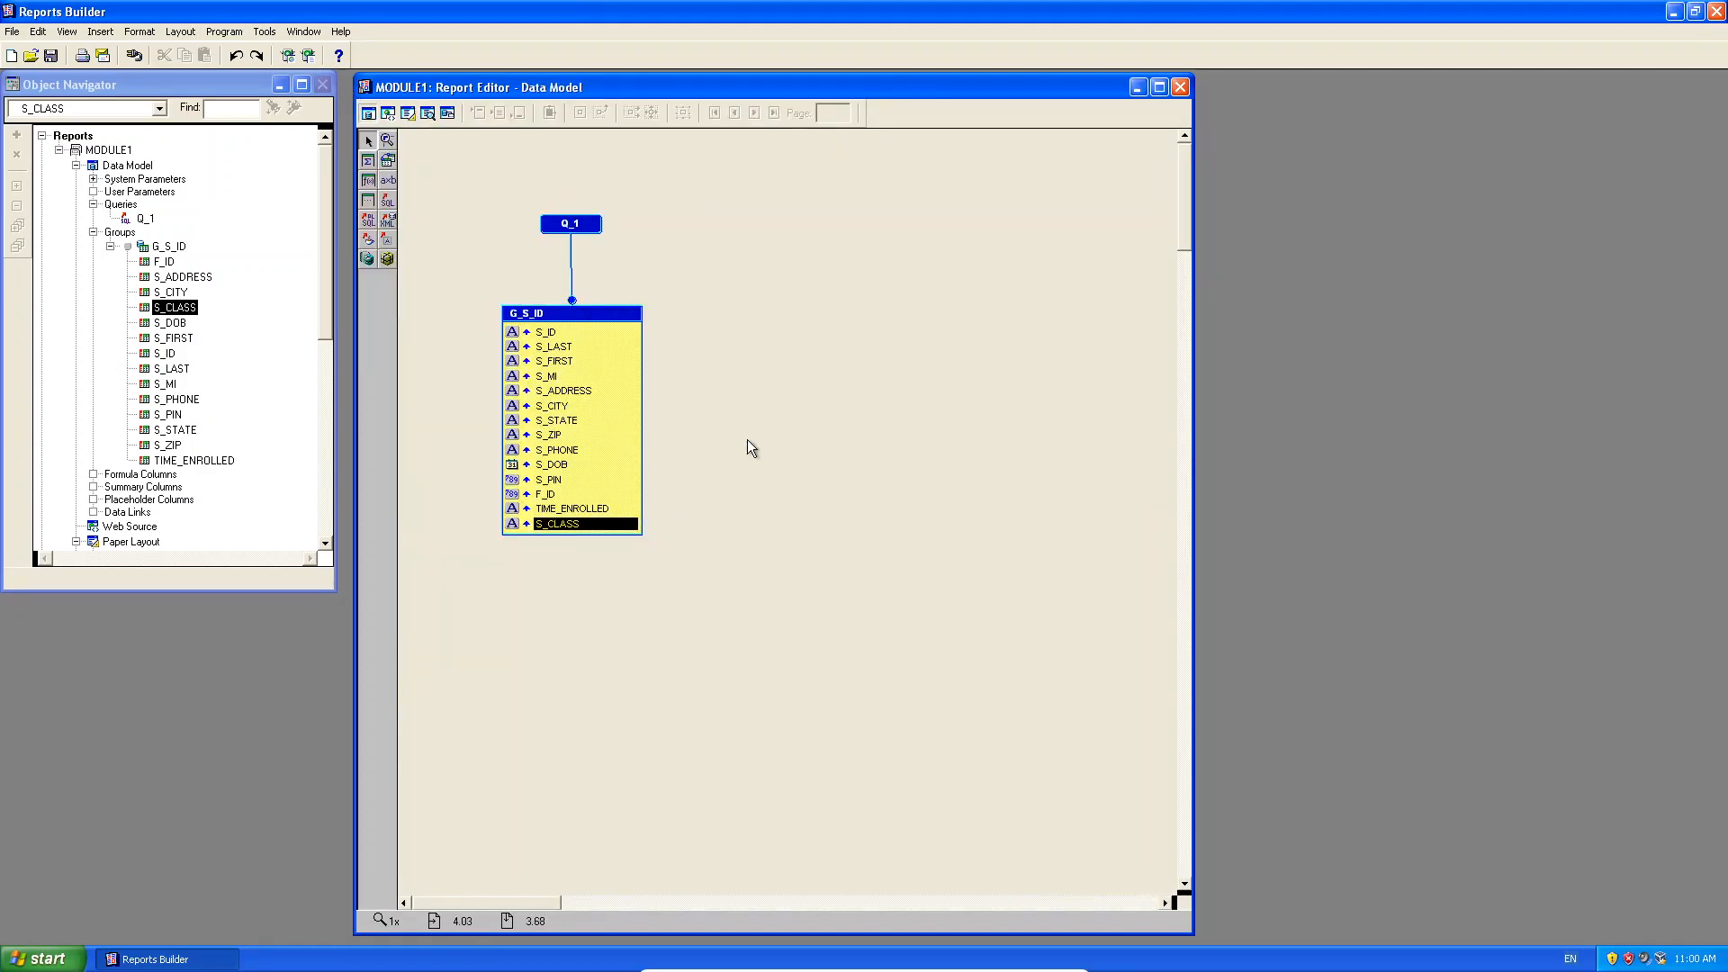
left_click(389, 115)
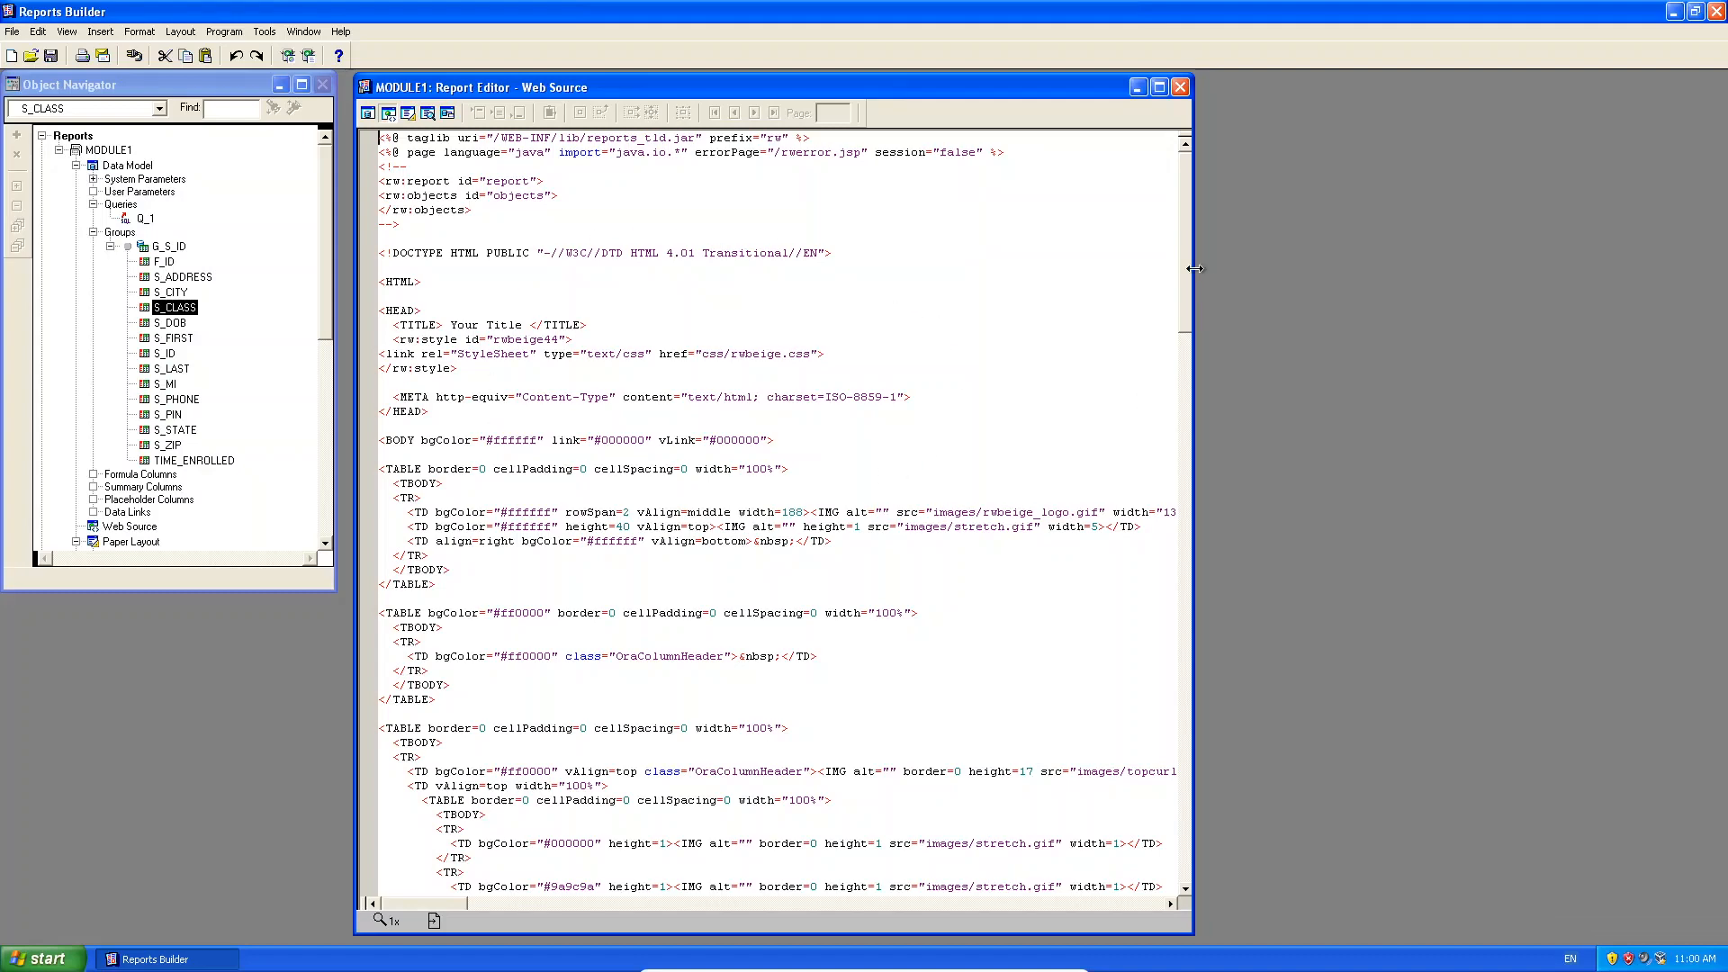
left_click_drag(1186, 262, 1174, 108)
left_click(287, 56)
left_click(310, 58)
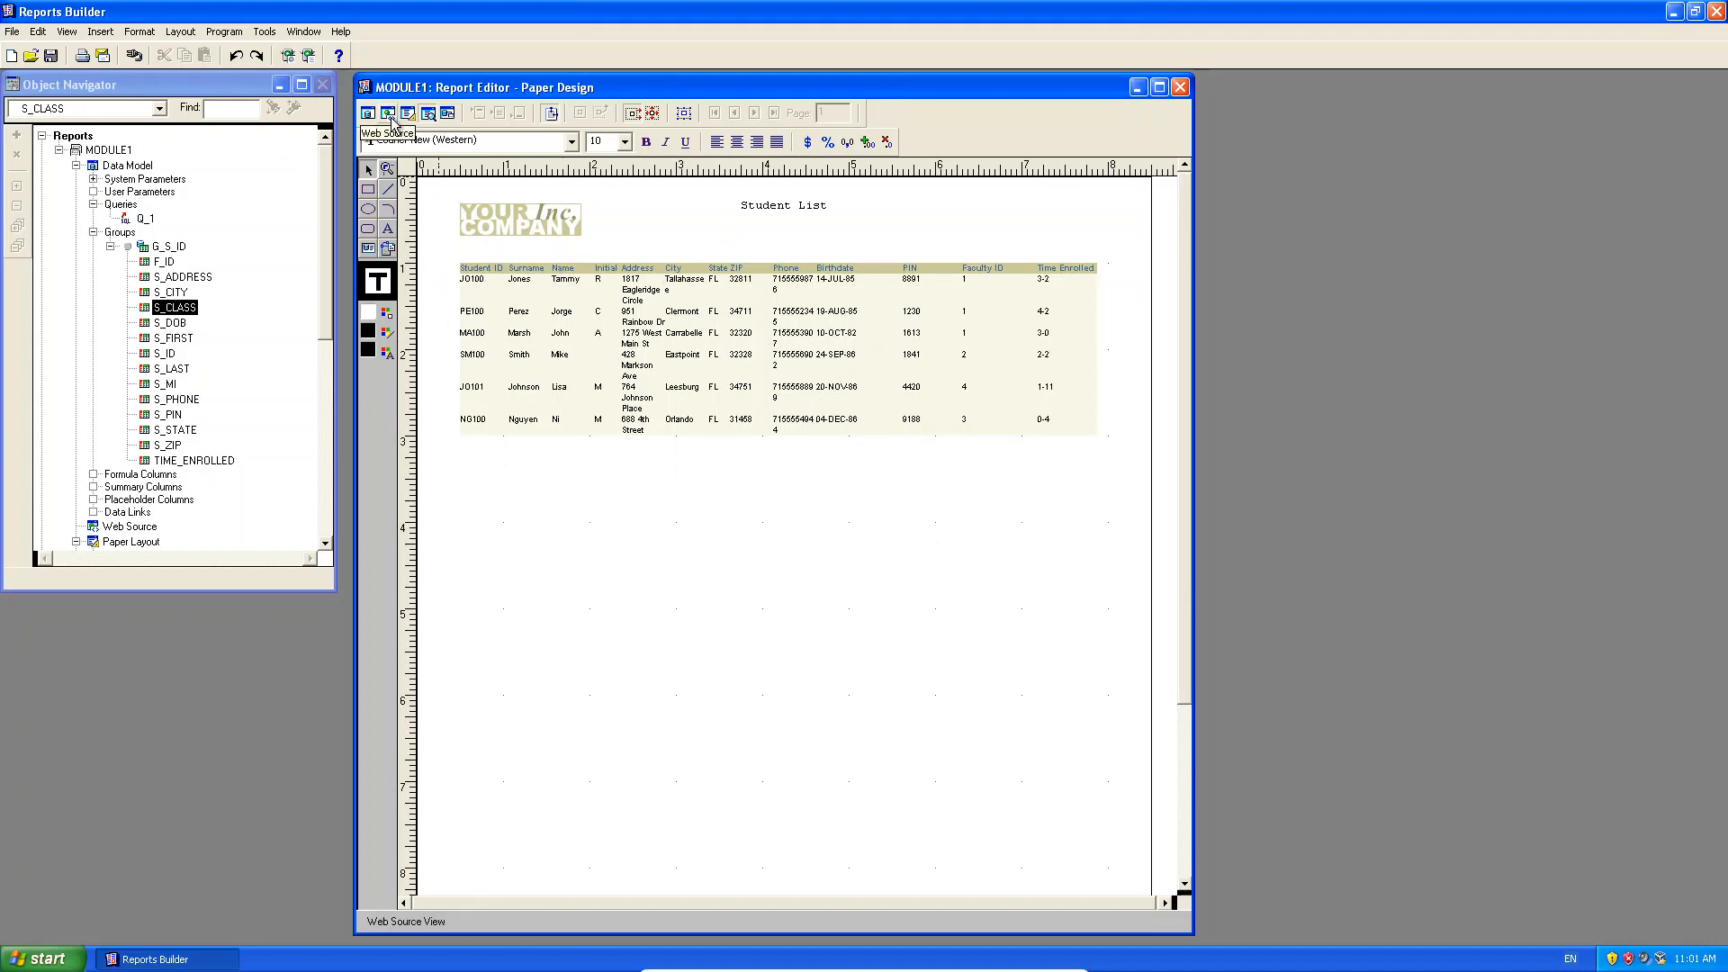
left_click(288, 55)
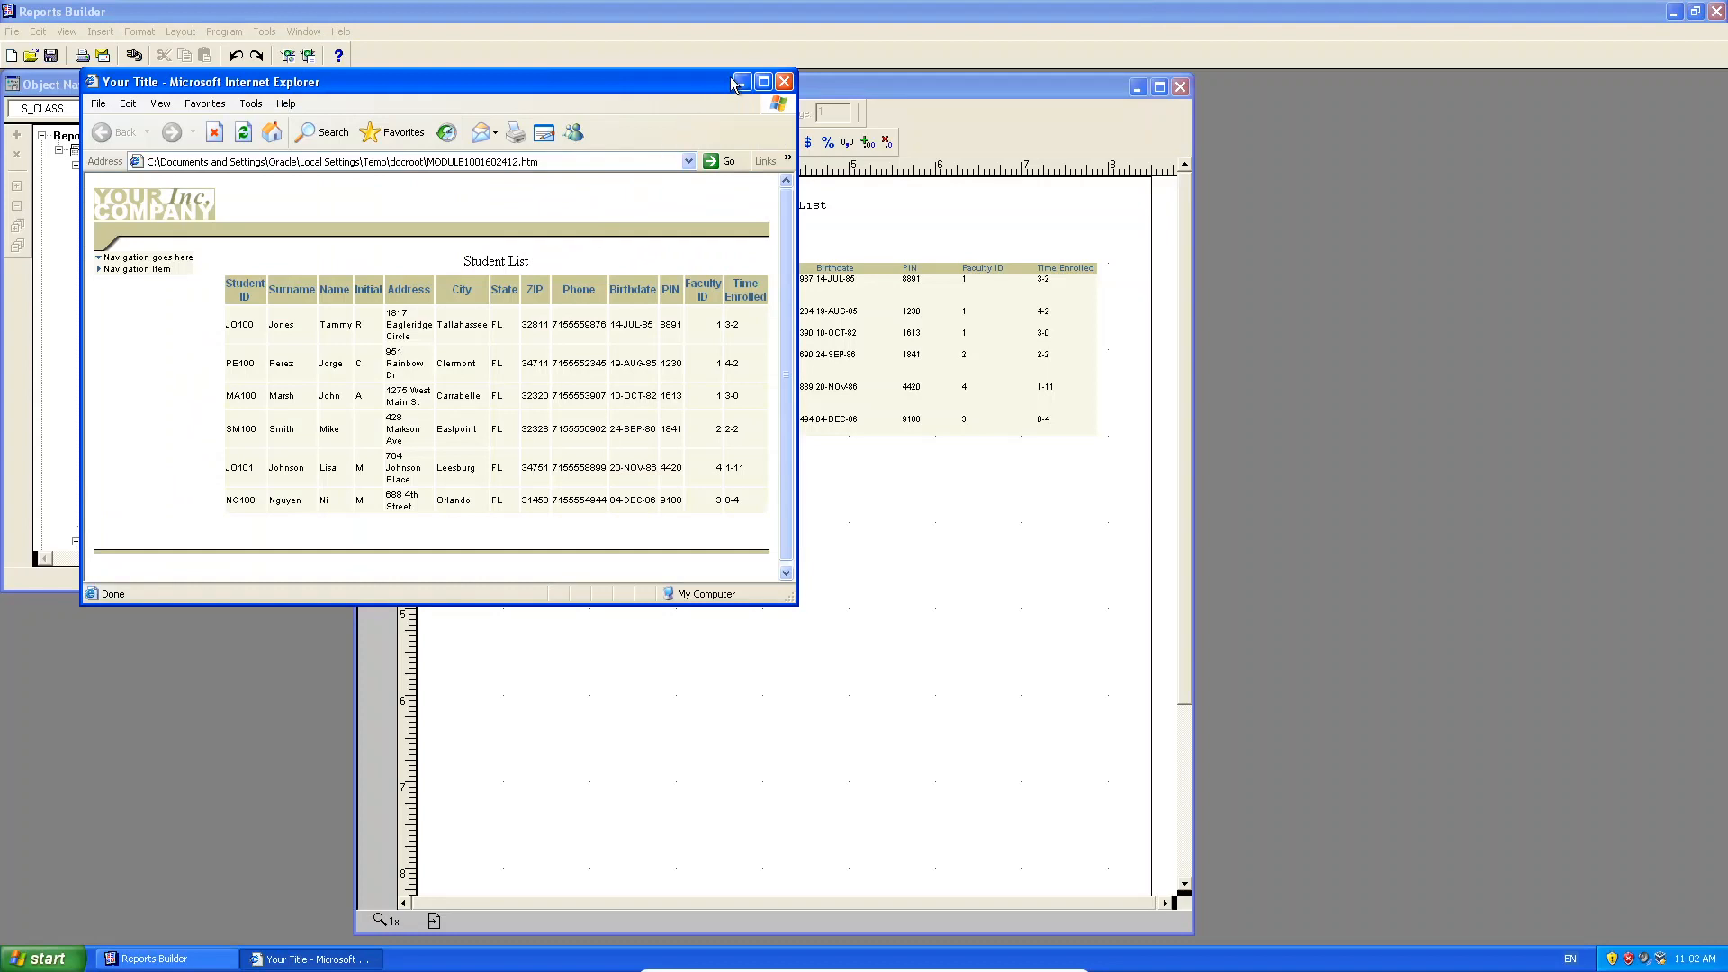
left_click(763, 82)
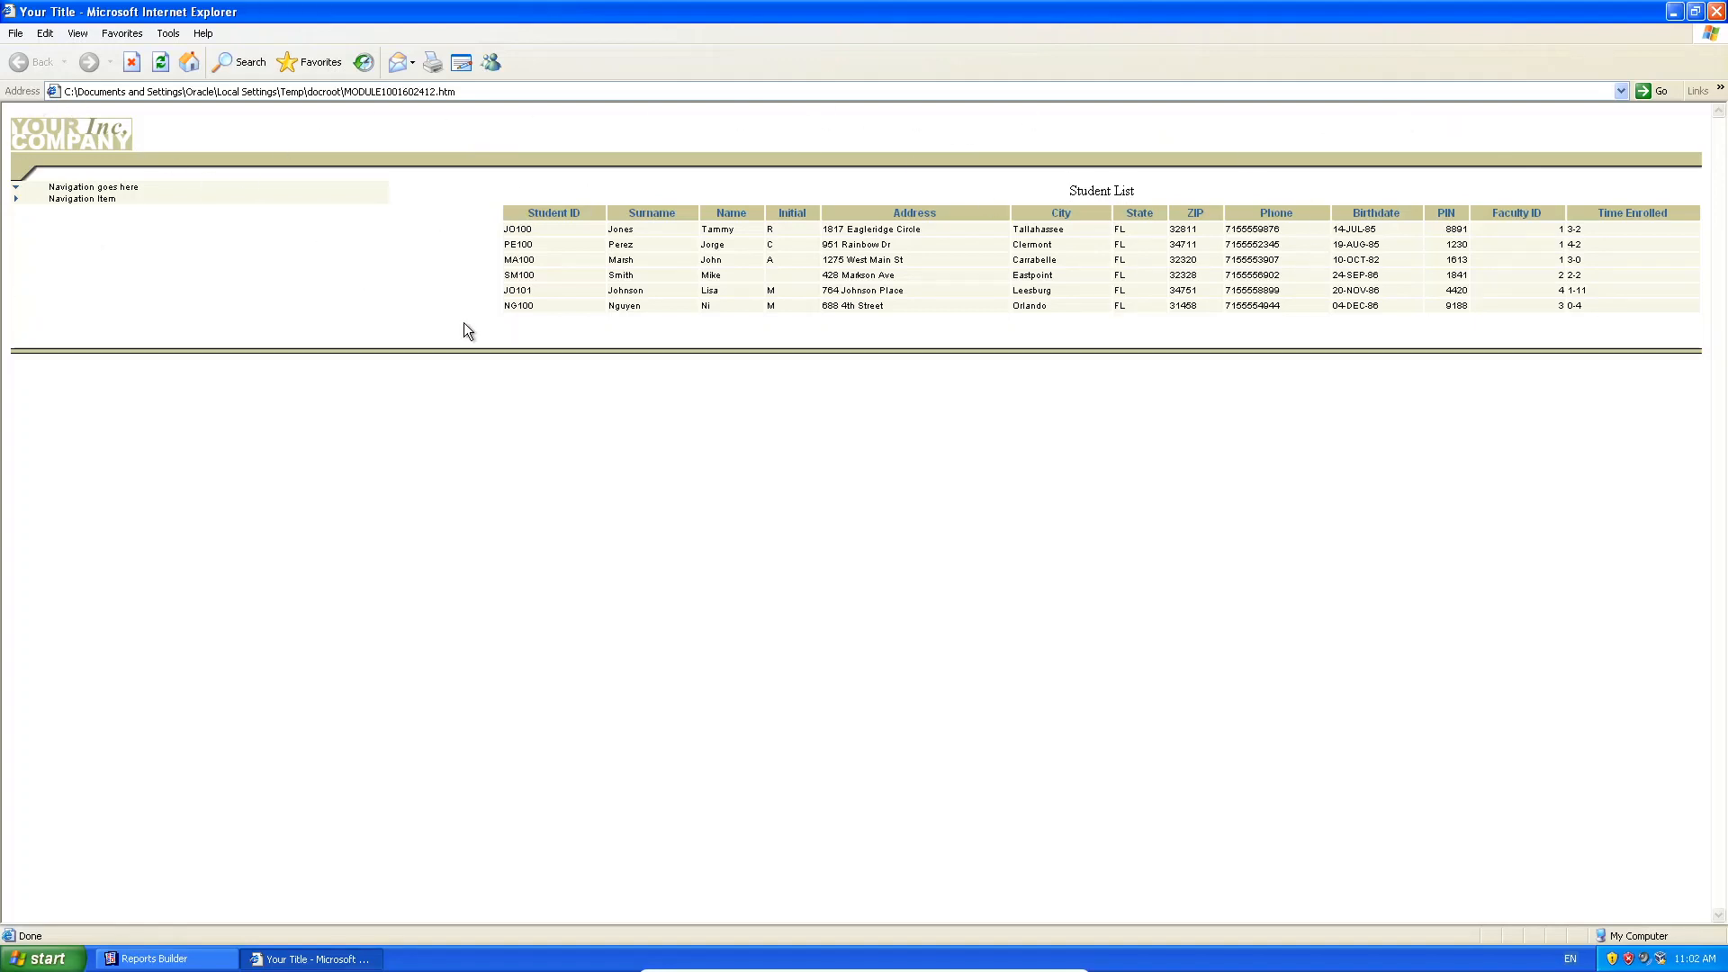
left_click(459, 90)
left_click(1716, 12)
Switch to Web Source and scroll through the generated HTML/JSP code.
left_click(388, 113)
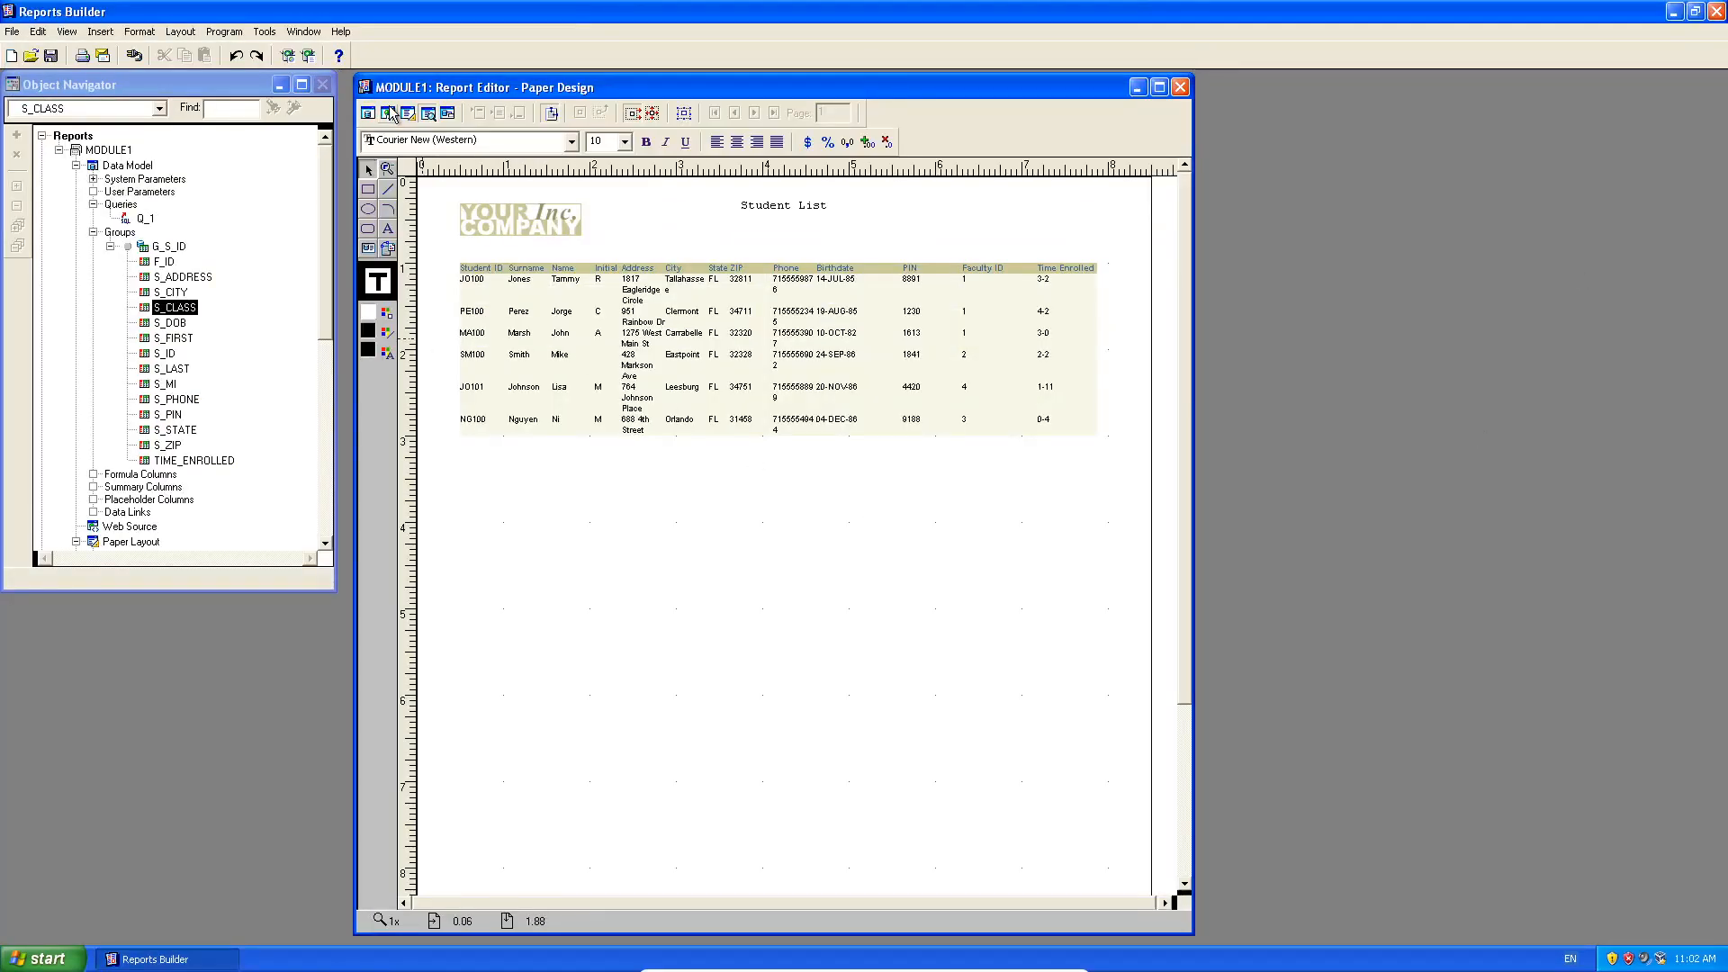
scroll(805, 591, "down", 20)
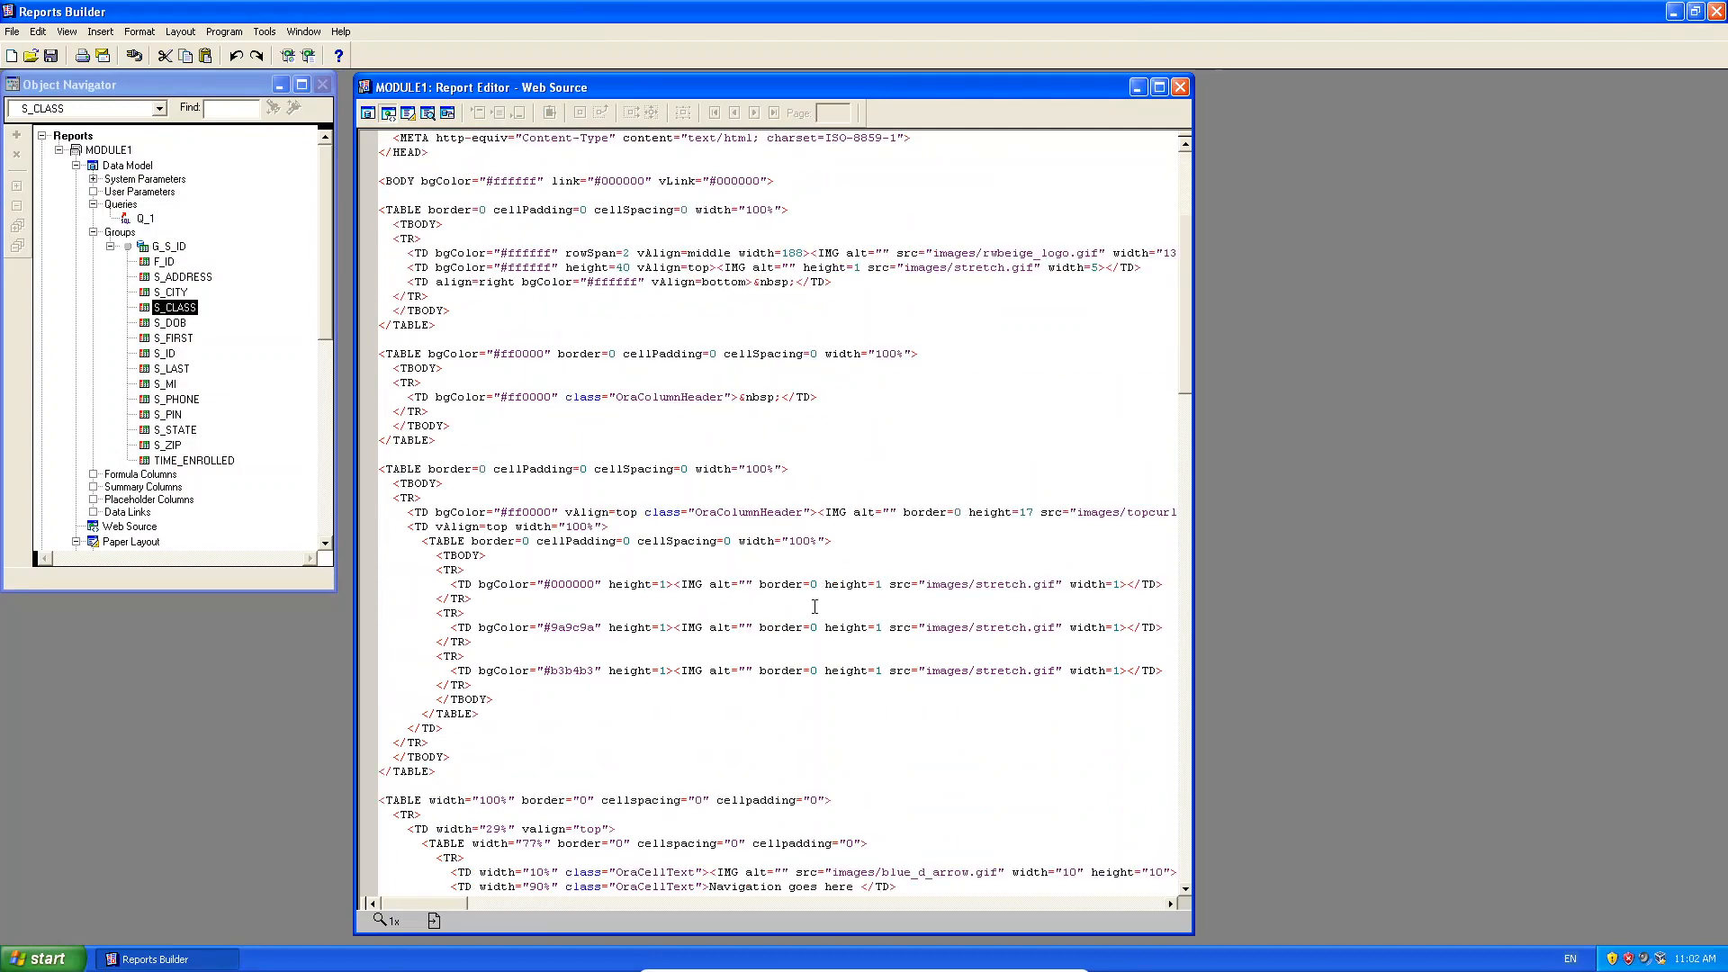
scroll(827, 606, "down", 9)
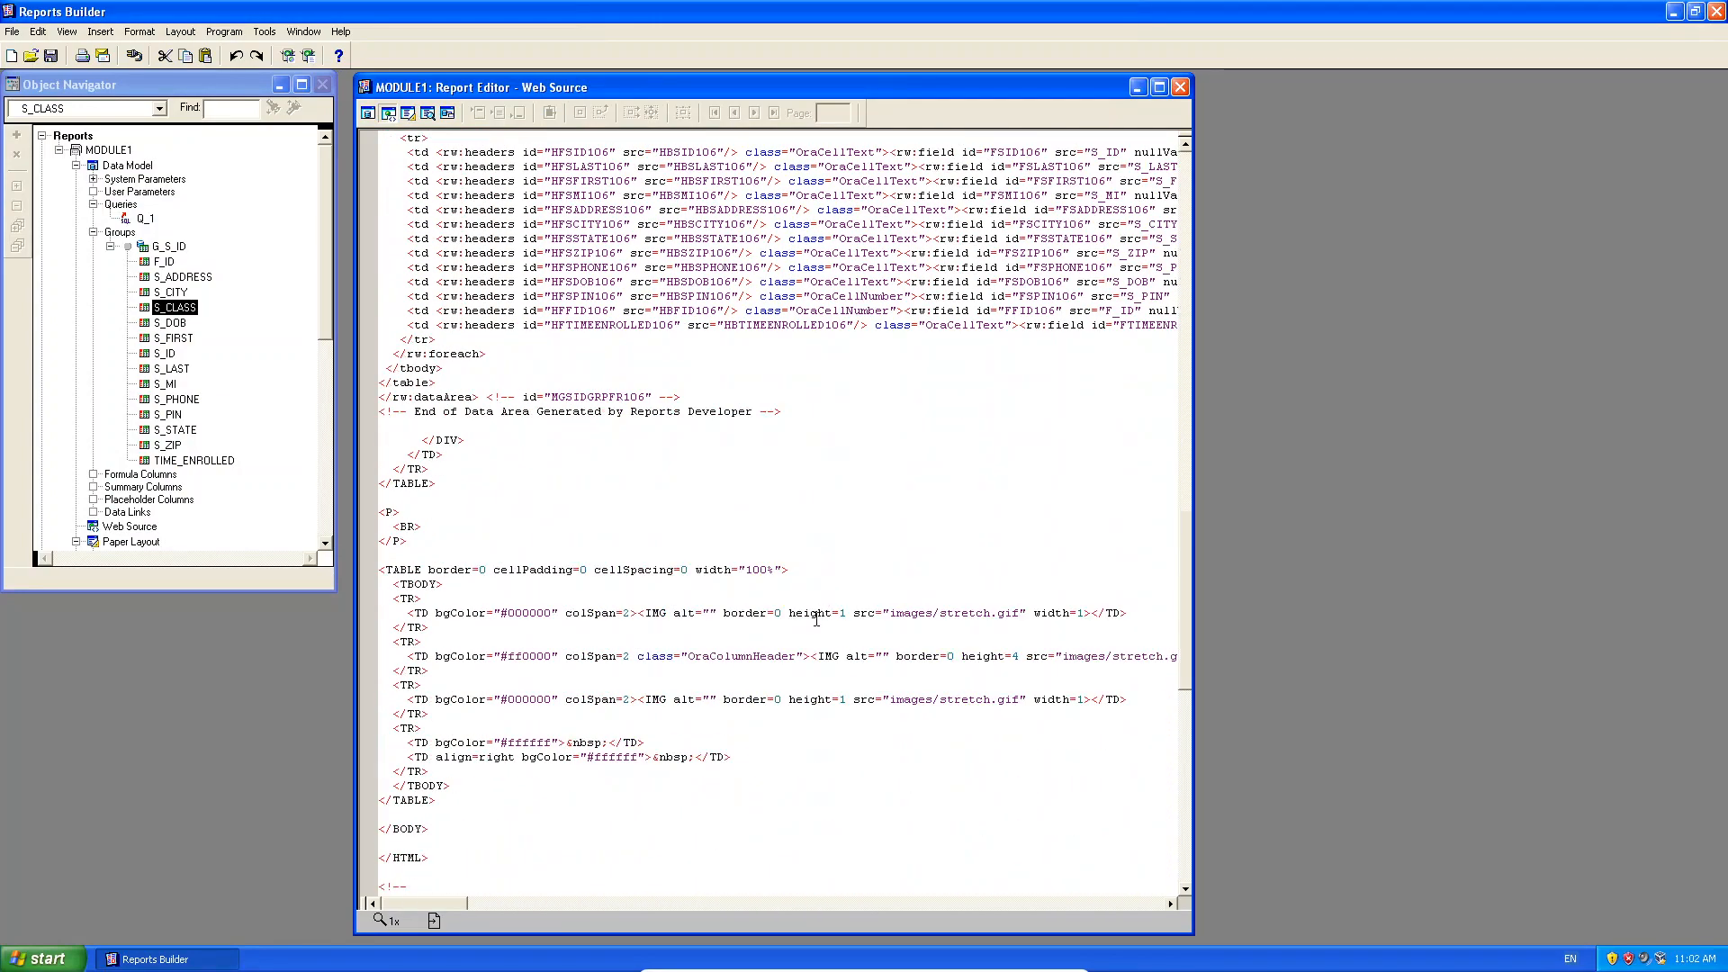
scroll(821, 616, "up", 20)
scroll(818, 620, "up", 10)
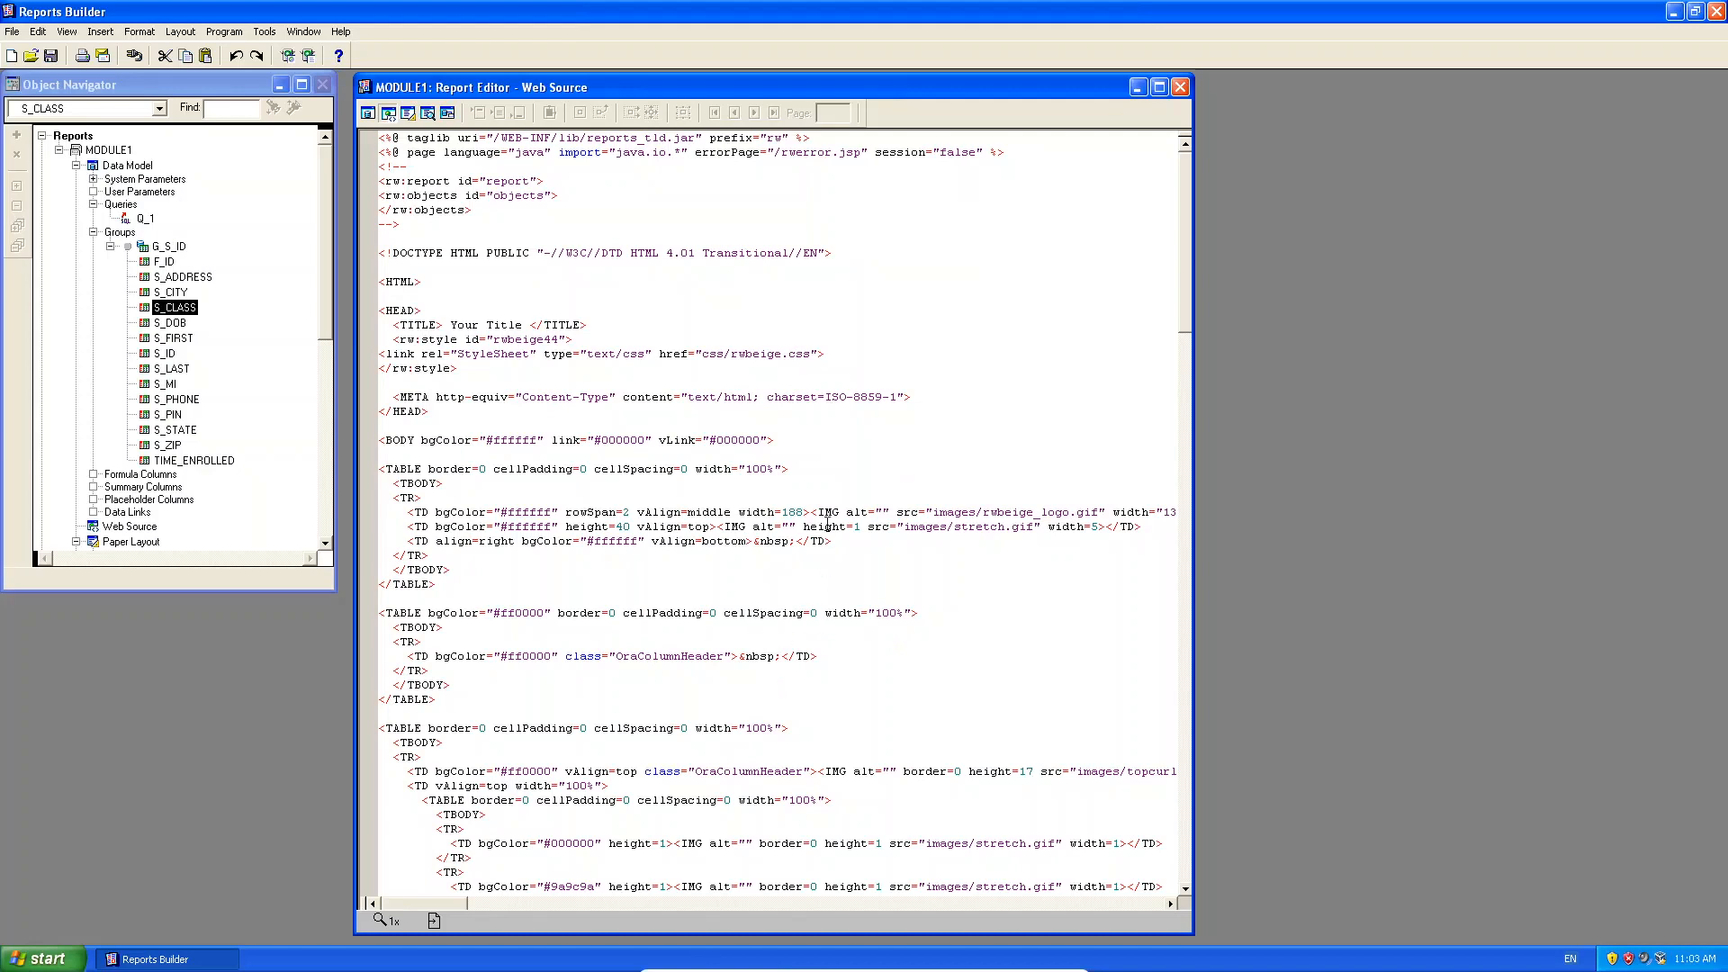
Show the Paper Layout, widen the editor to the screen edge and zoom in on the headings.
left_click(409, 113)
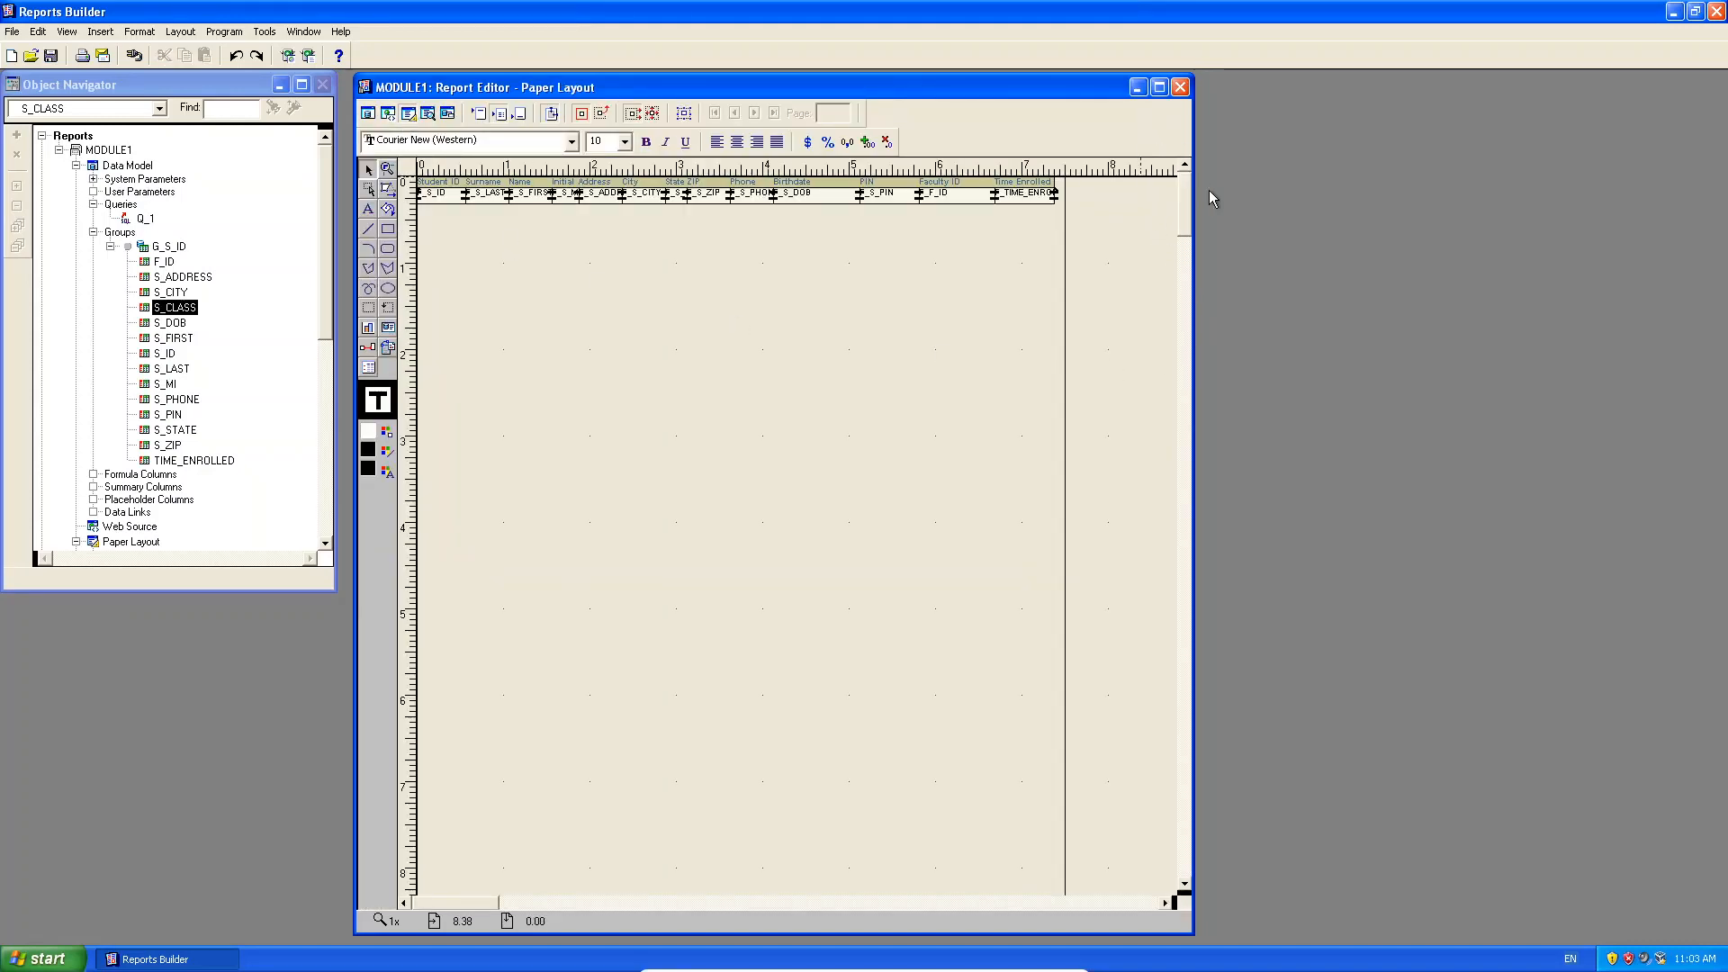
left_click_drag(1190, 170, 1722, 170)
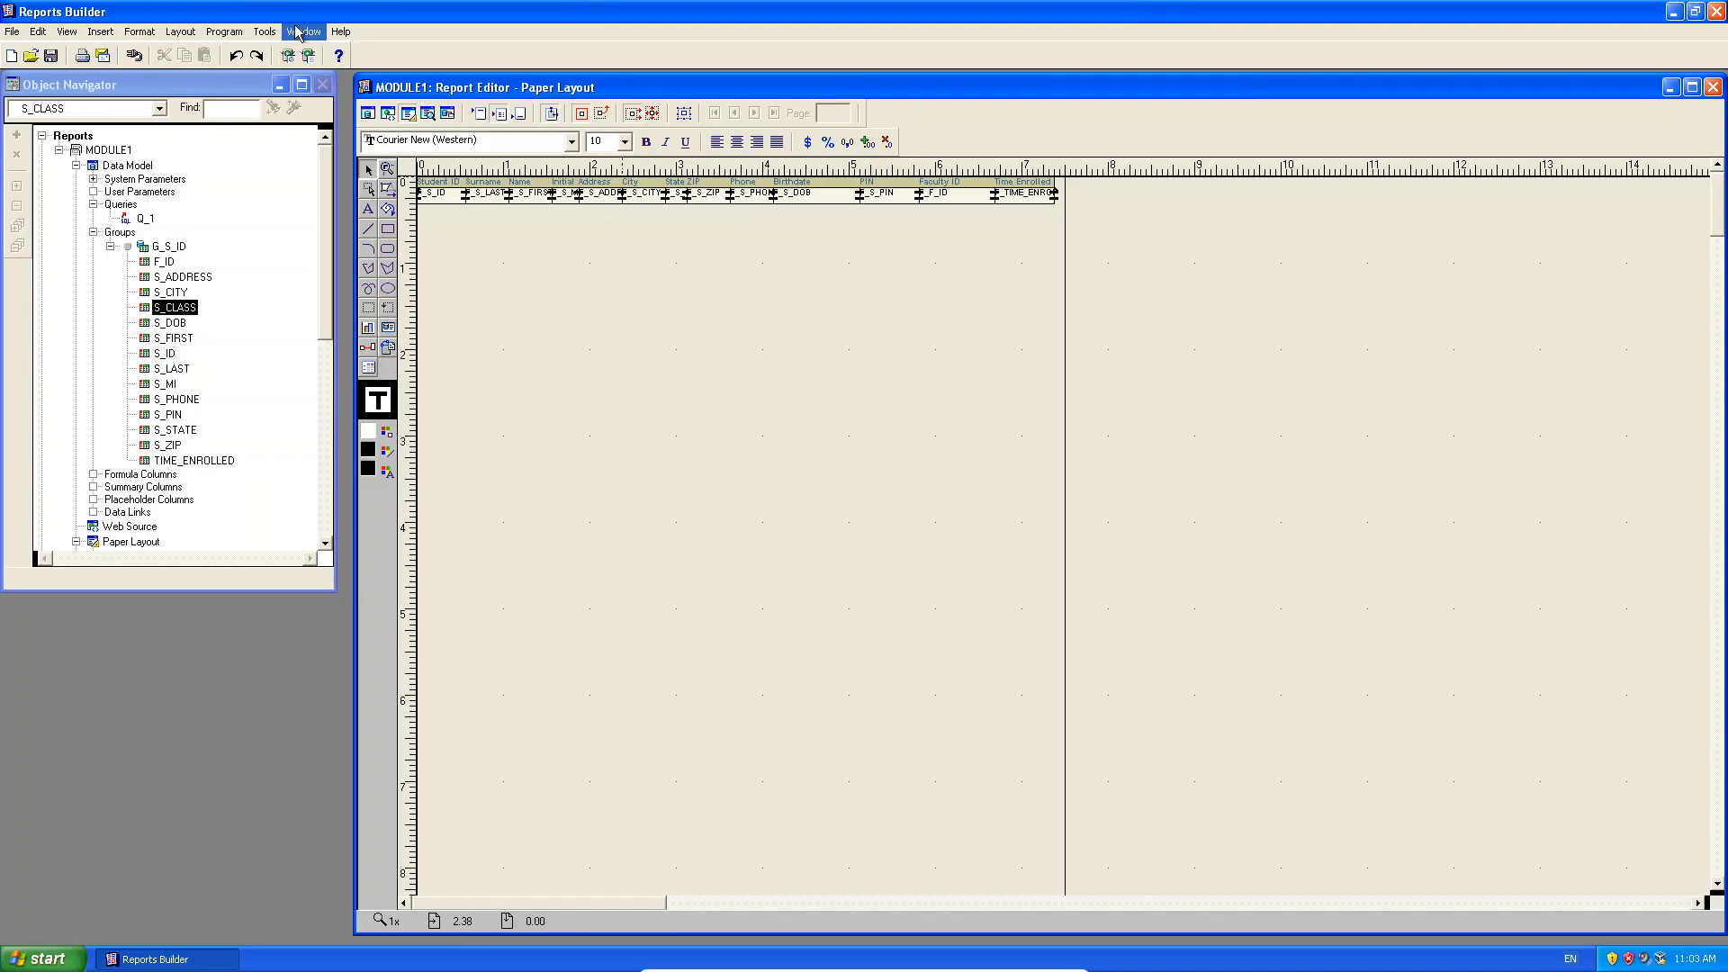
left_click(66, 32)
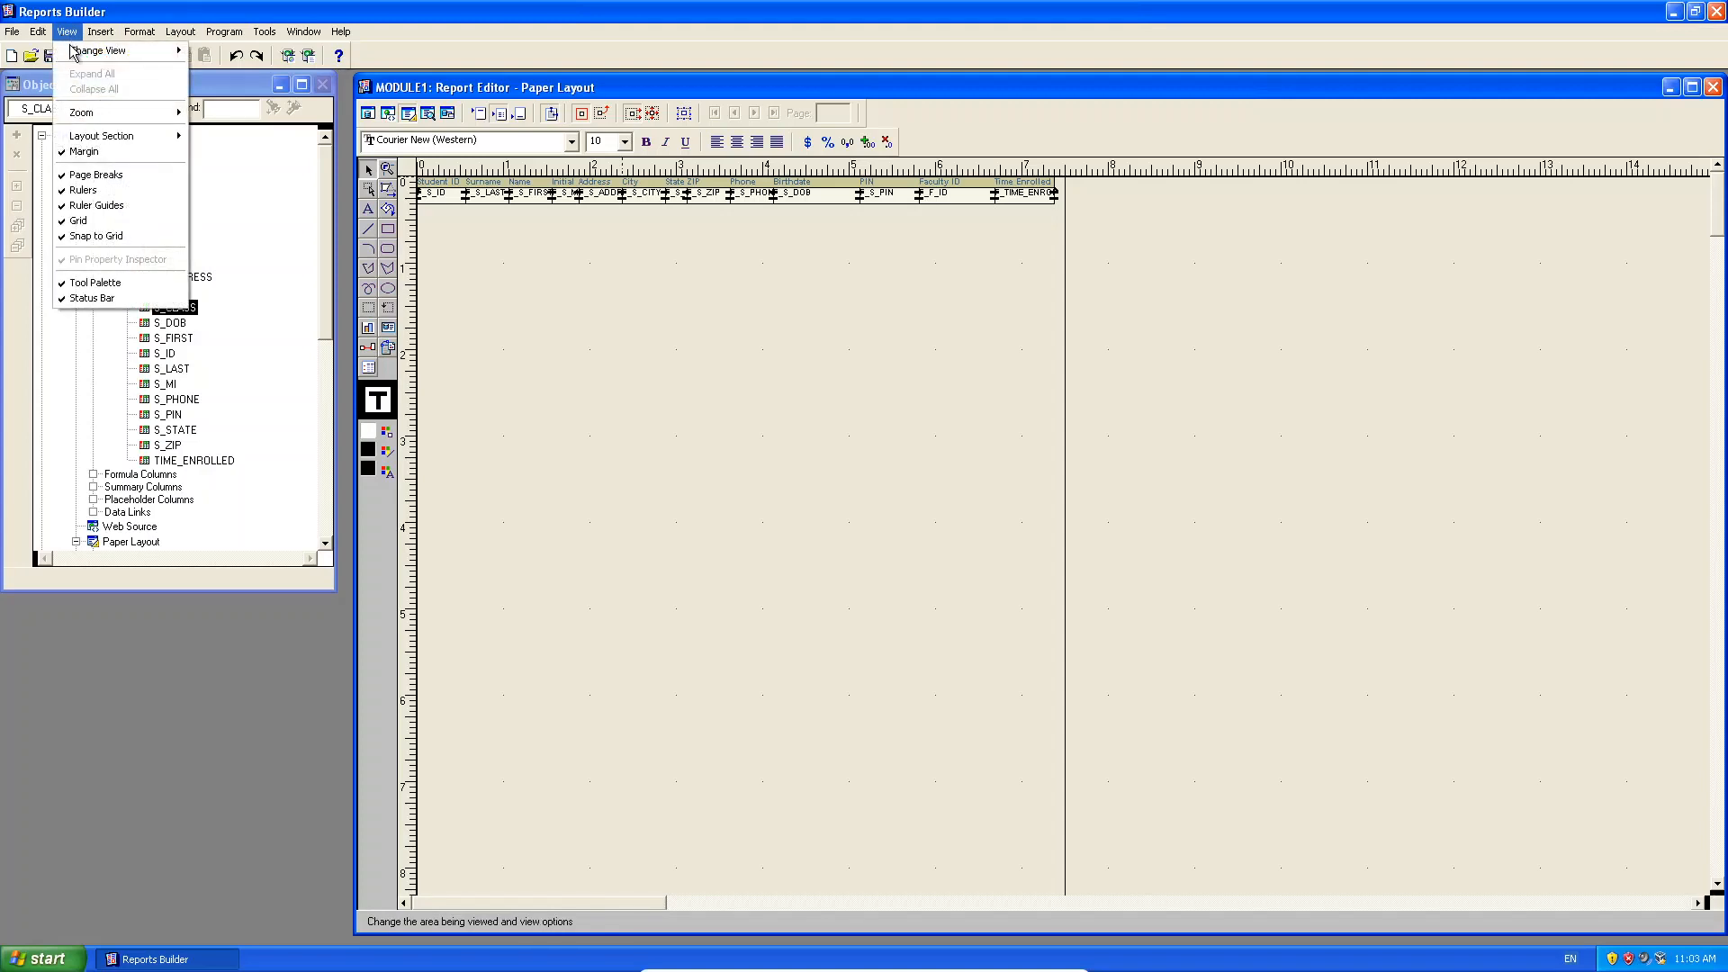
mouse_move(81, 112)
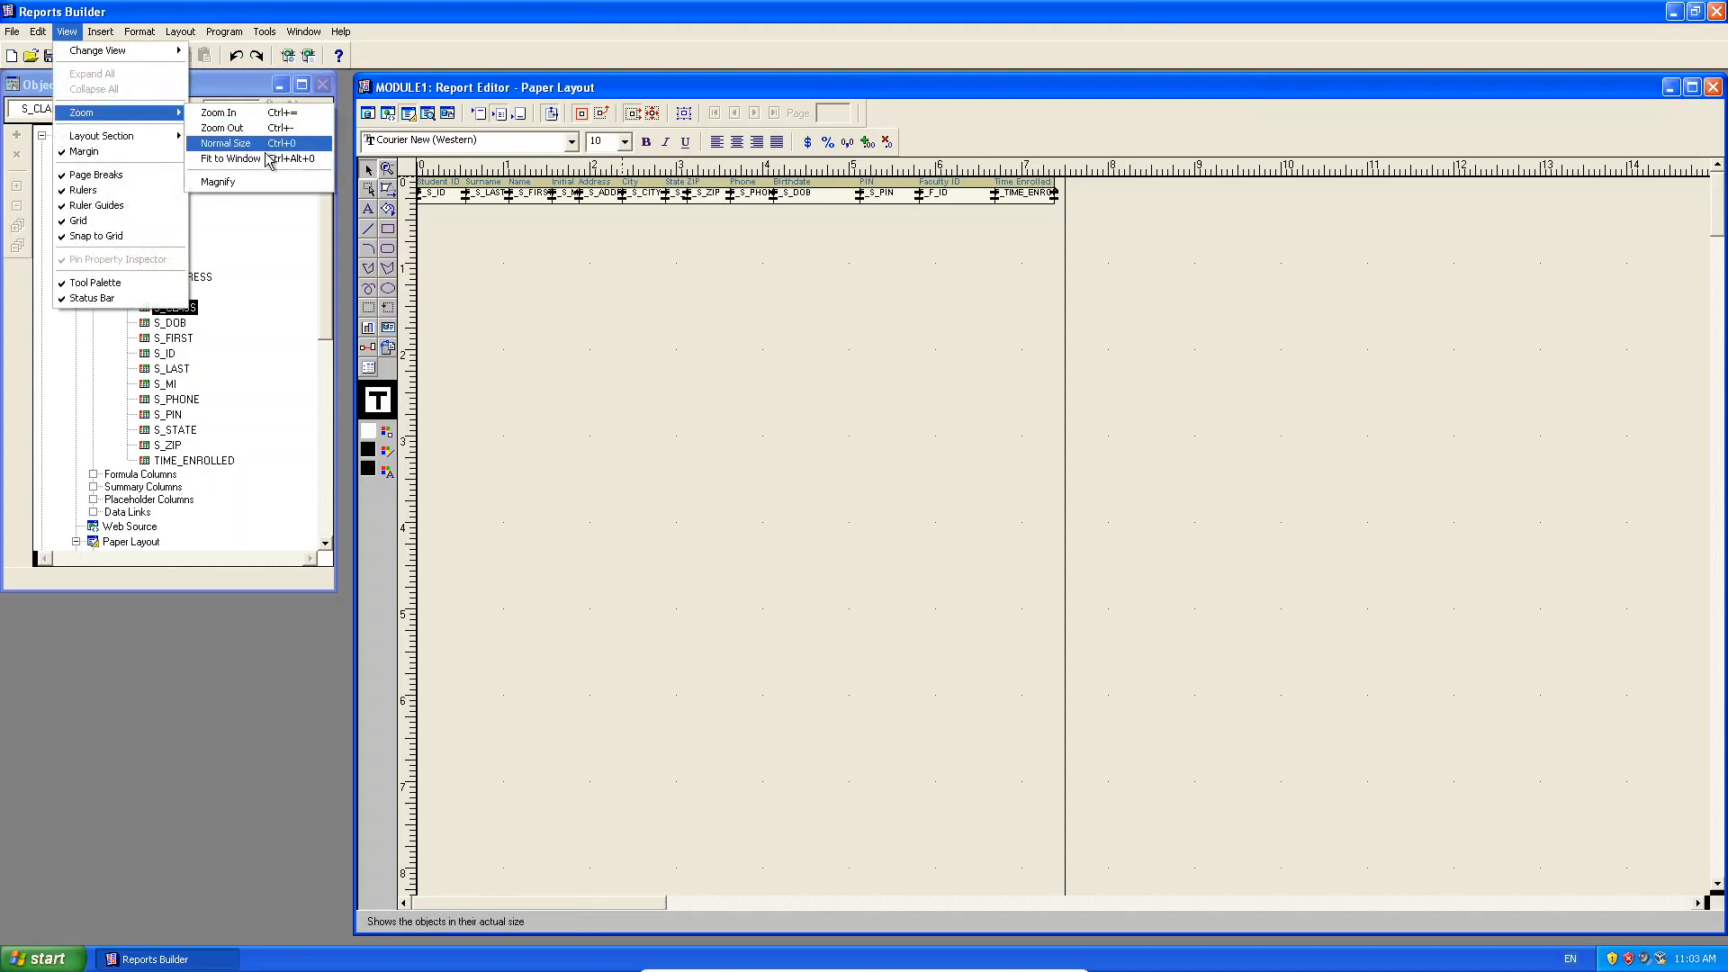
left_click(306, 120)
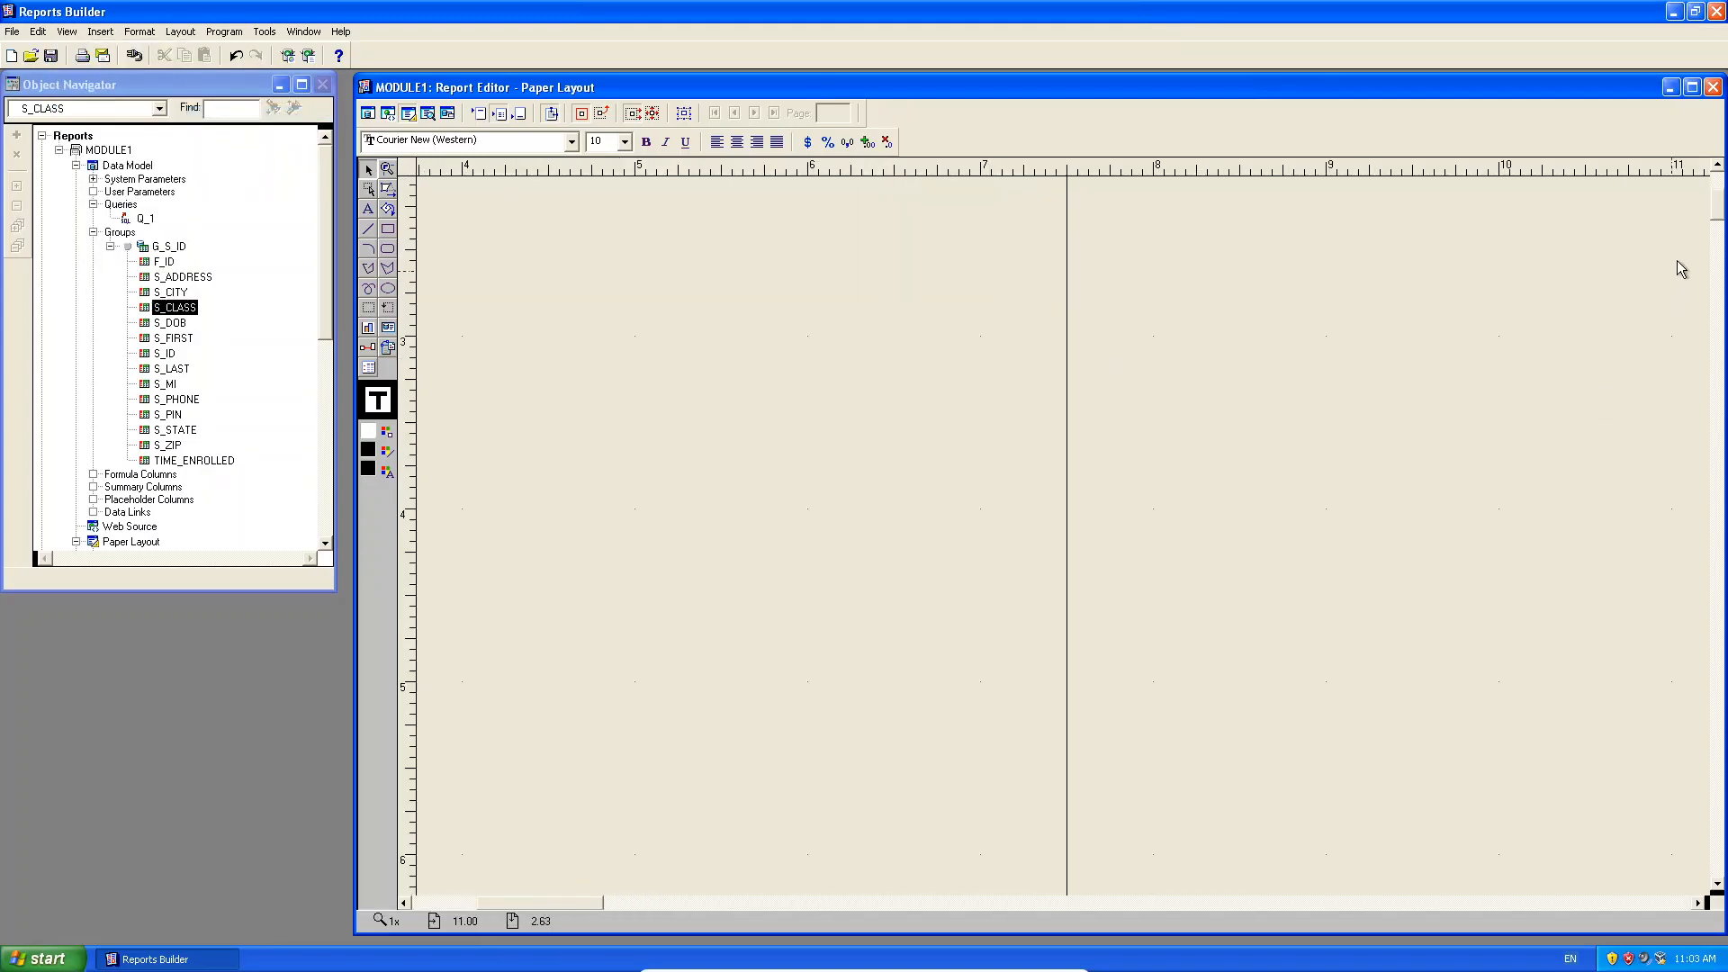
left_click_drag(1721, 215, 1714, 170)
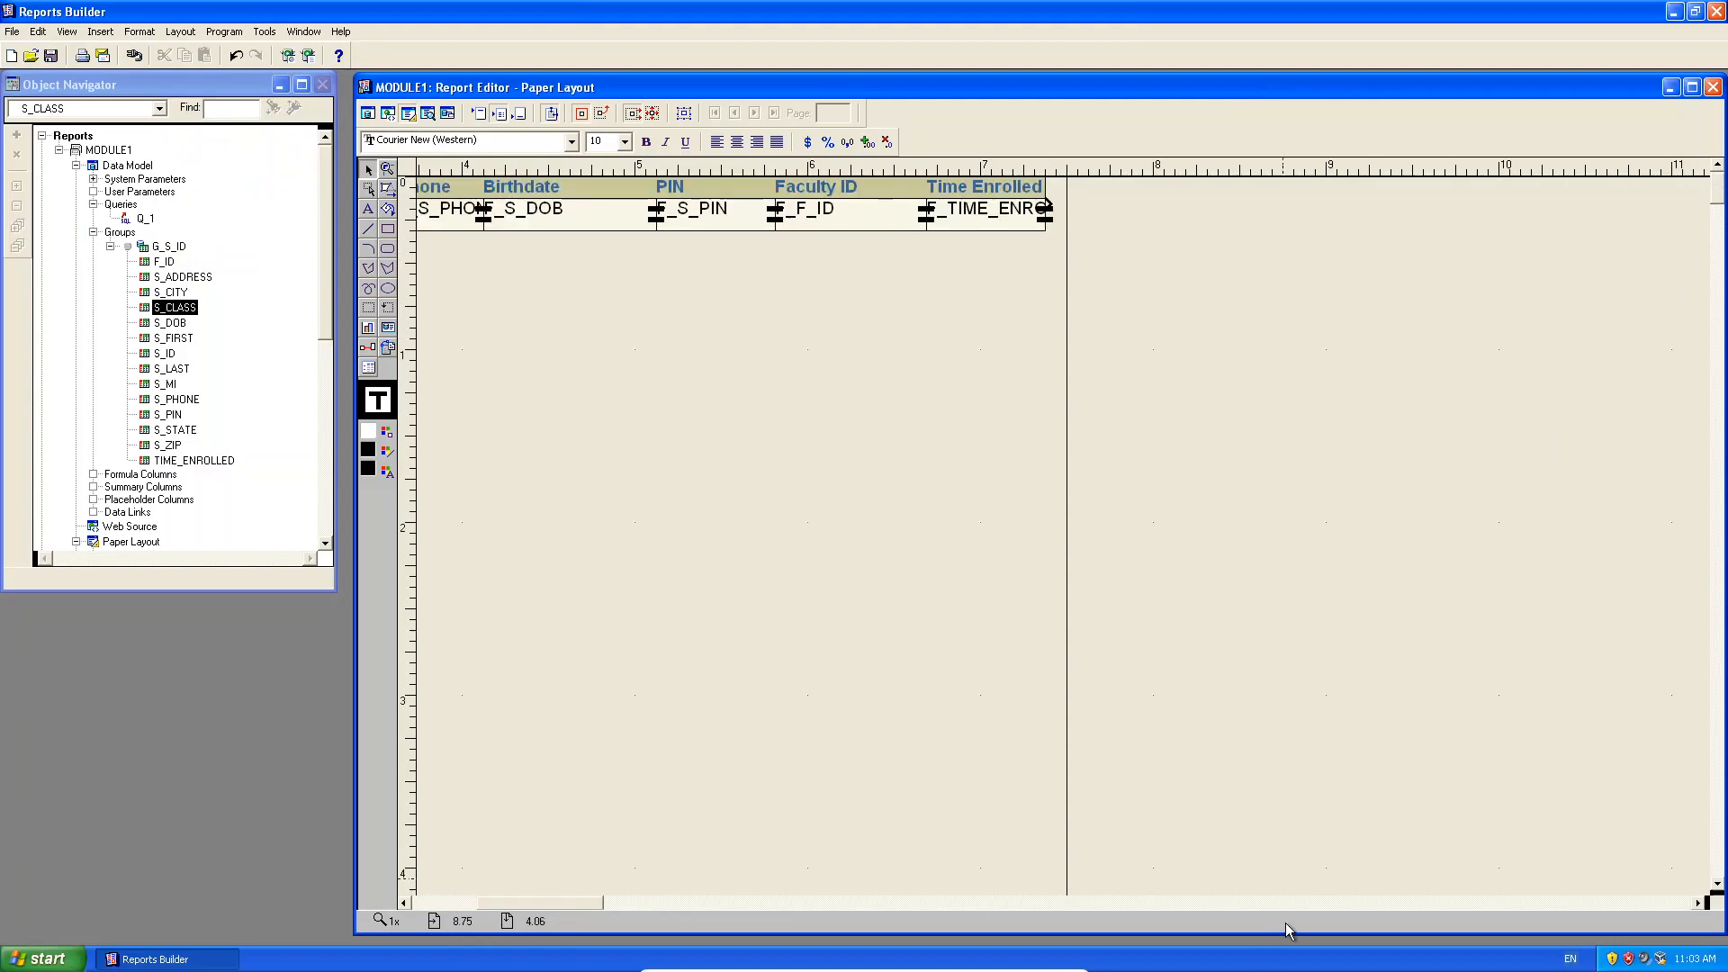
left_click_drag(585, 904, 461, 894)
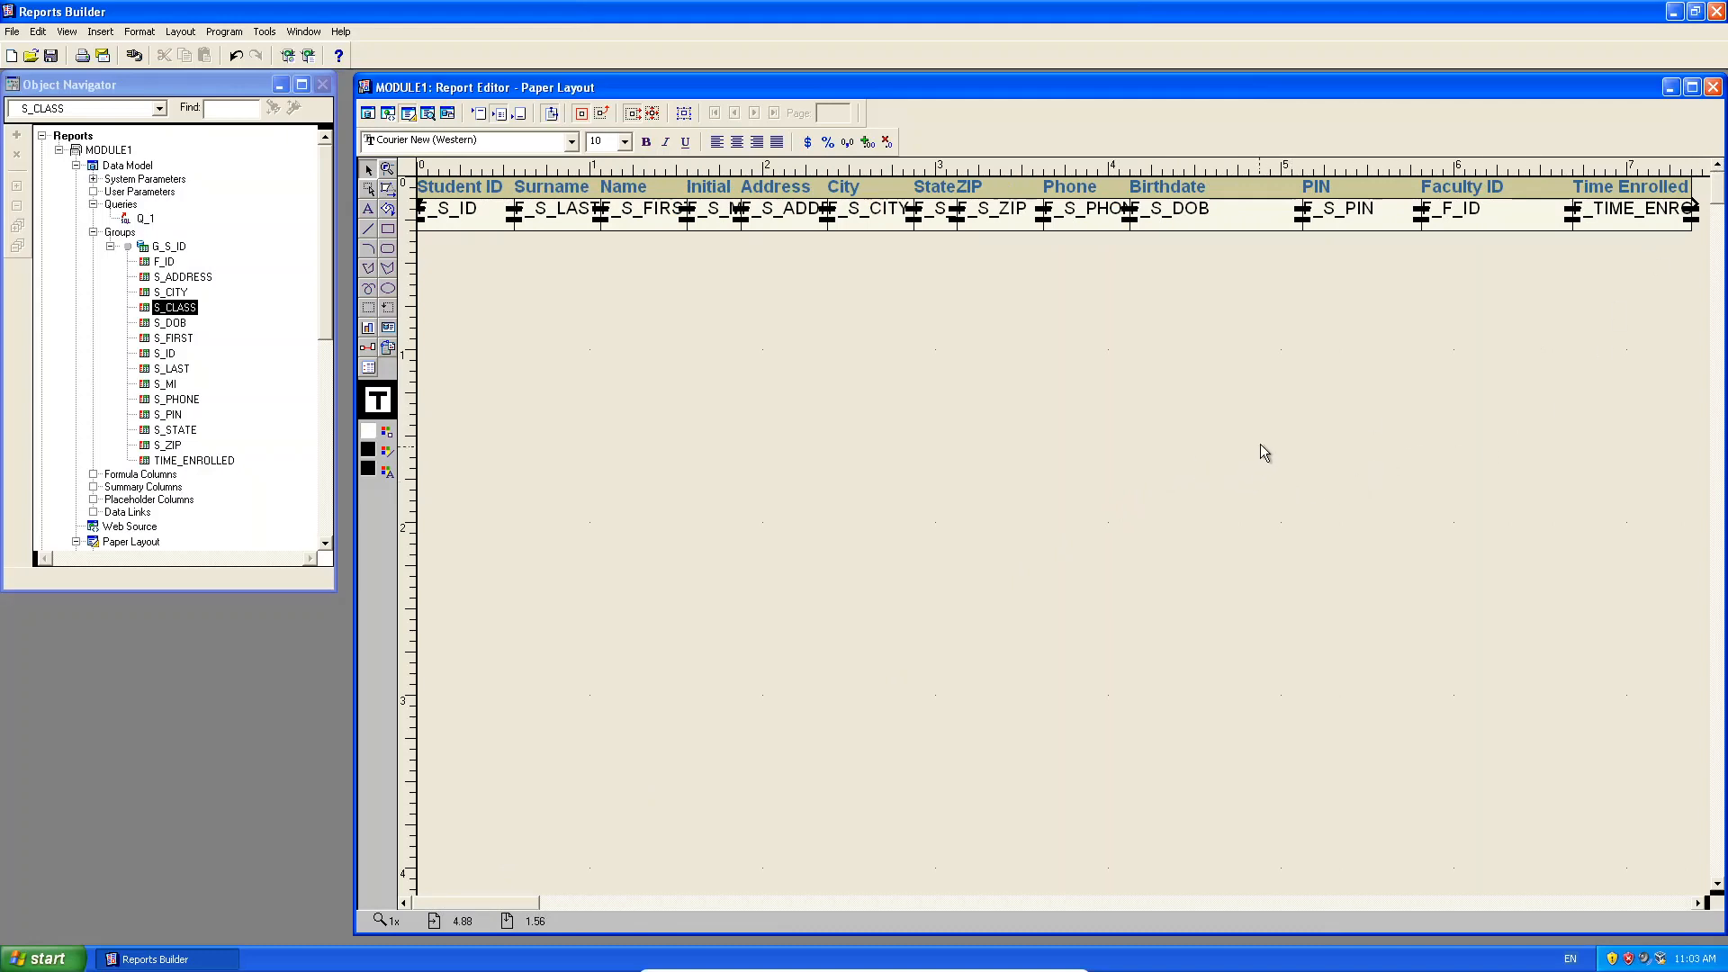
left_click(461, 187)
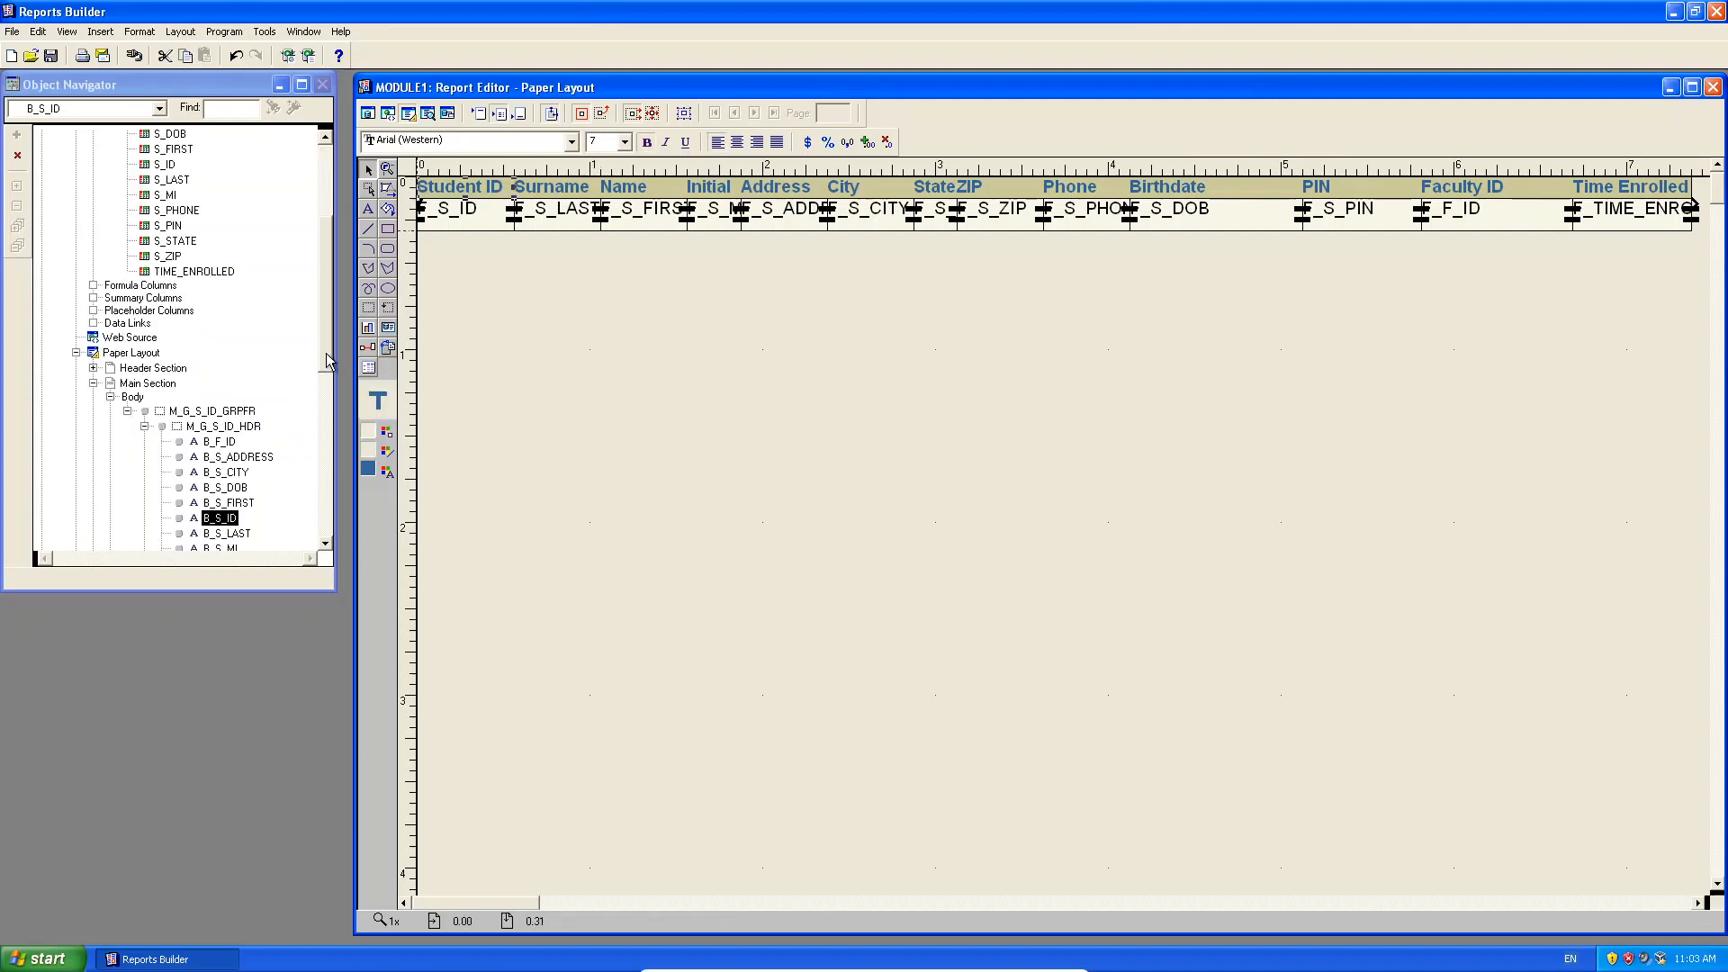
left_click_drag(326, 353, 327, 396)
left_click(461, 211)
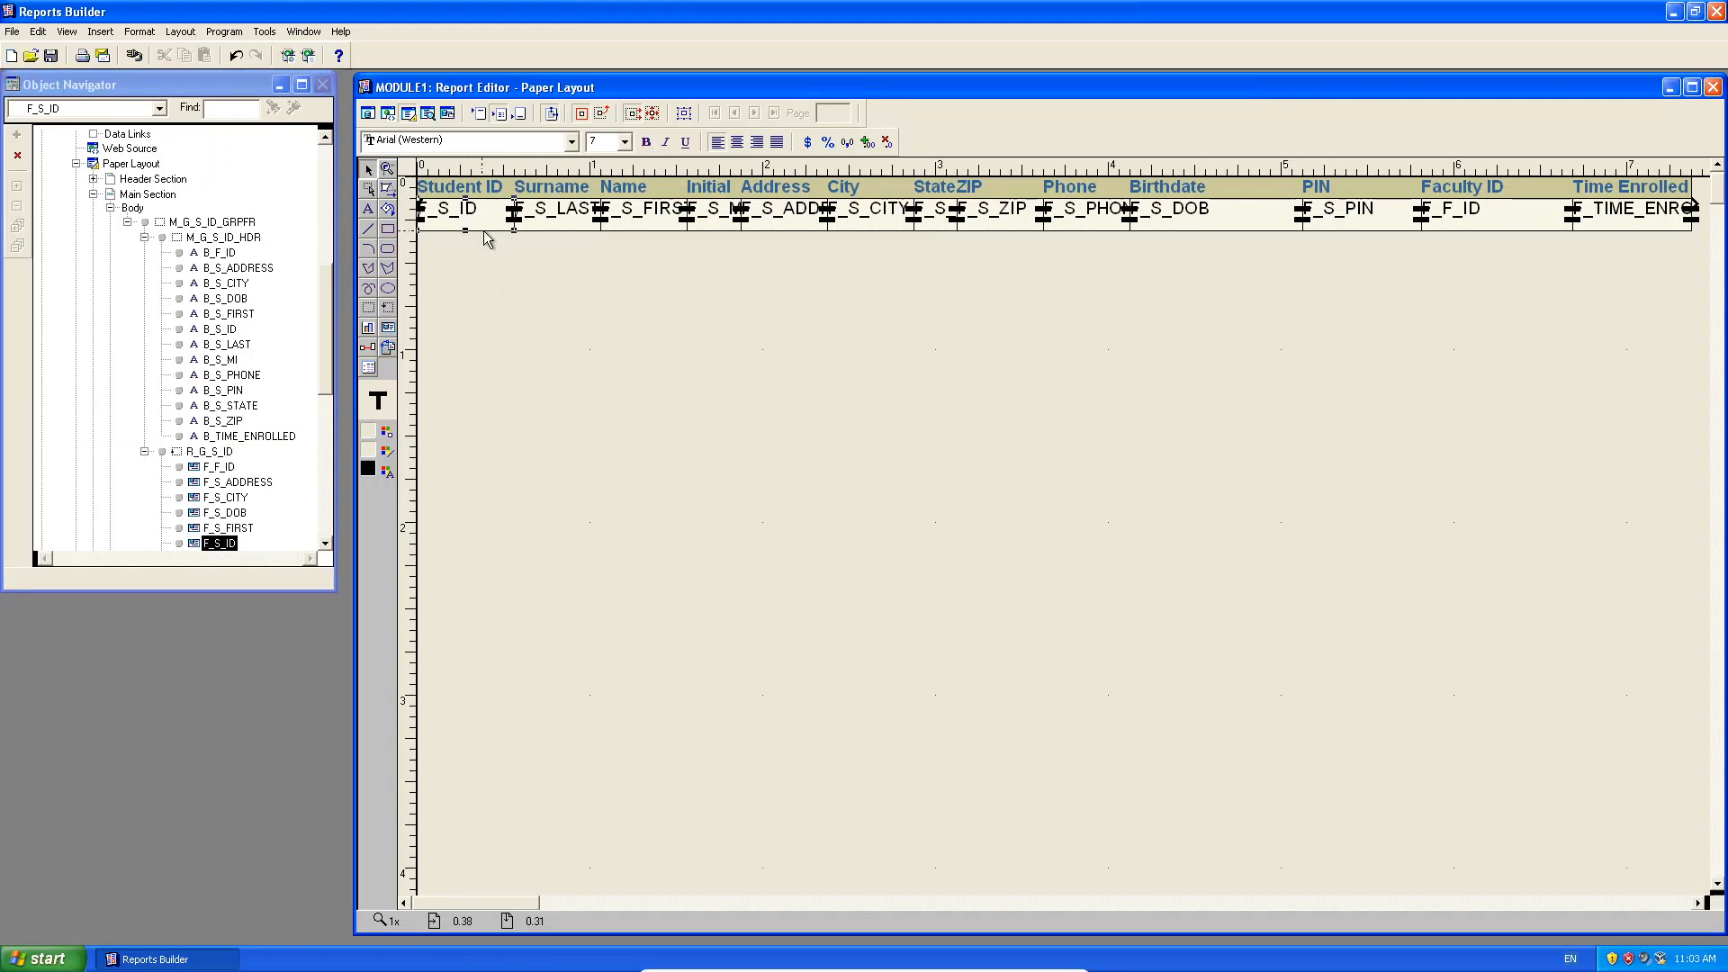
right_click(220, 545)
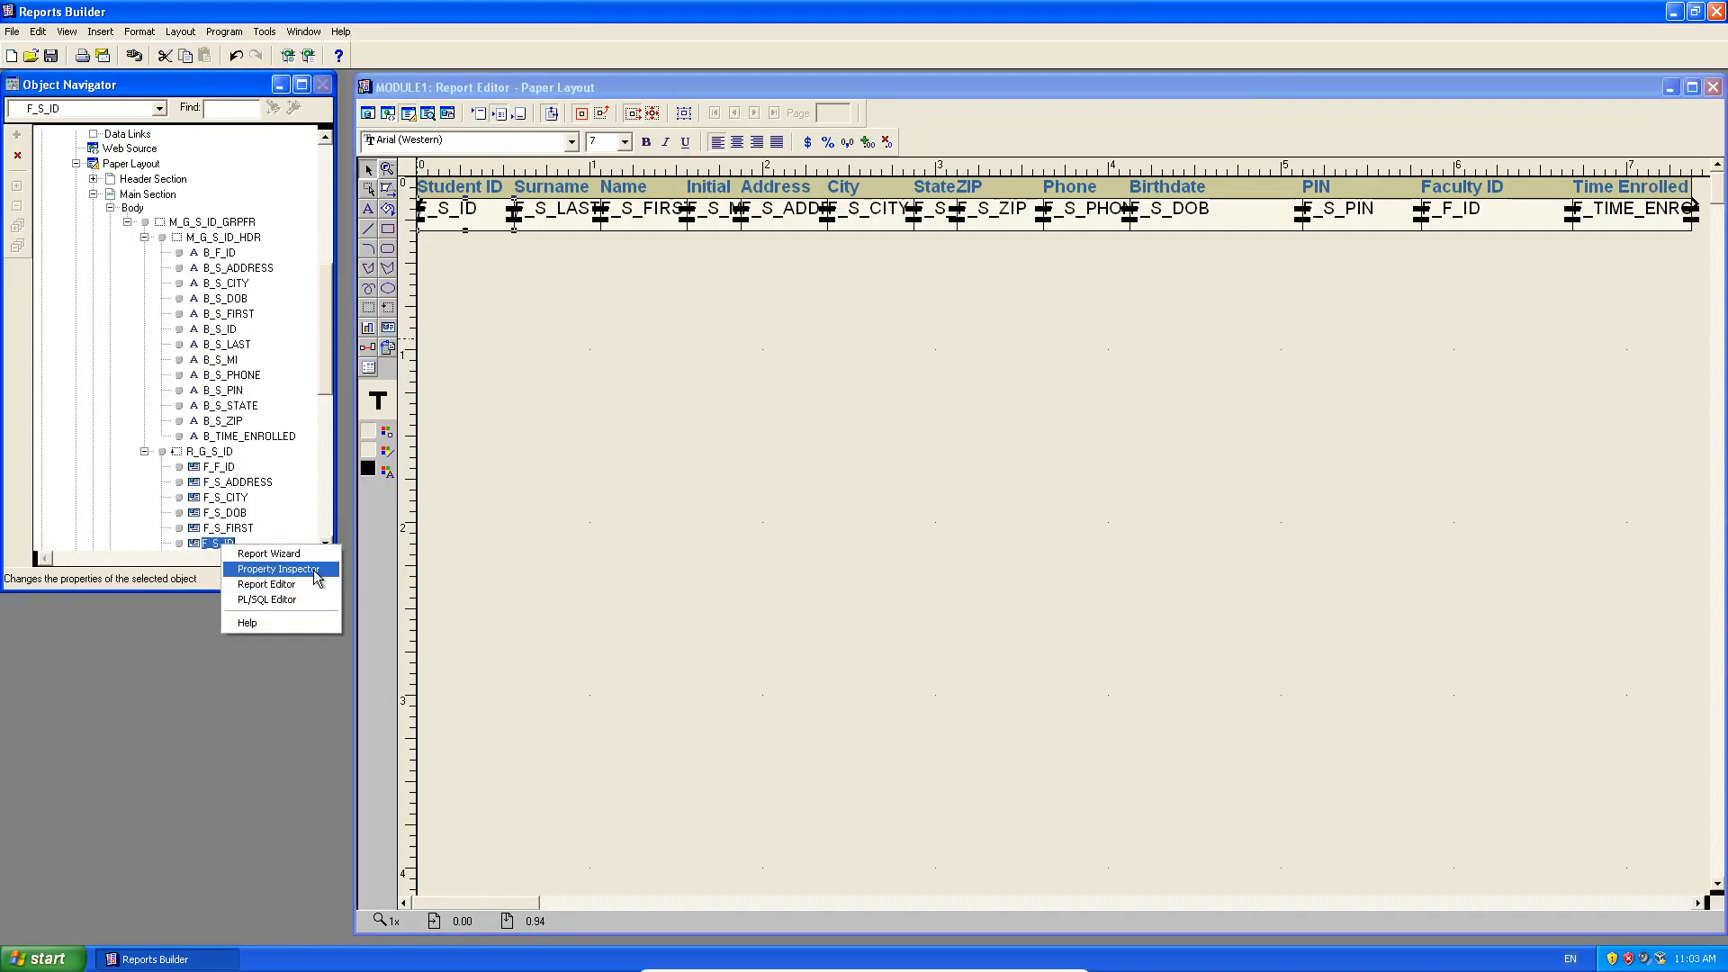
left_click(275, 569)
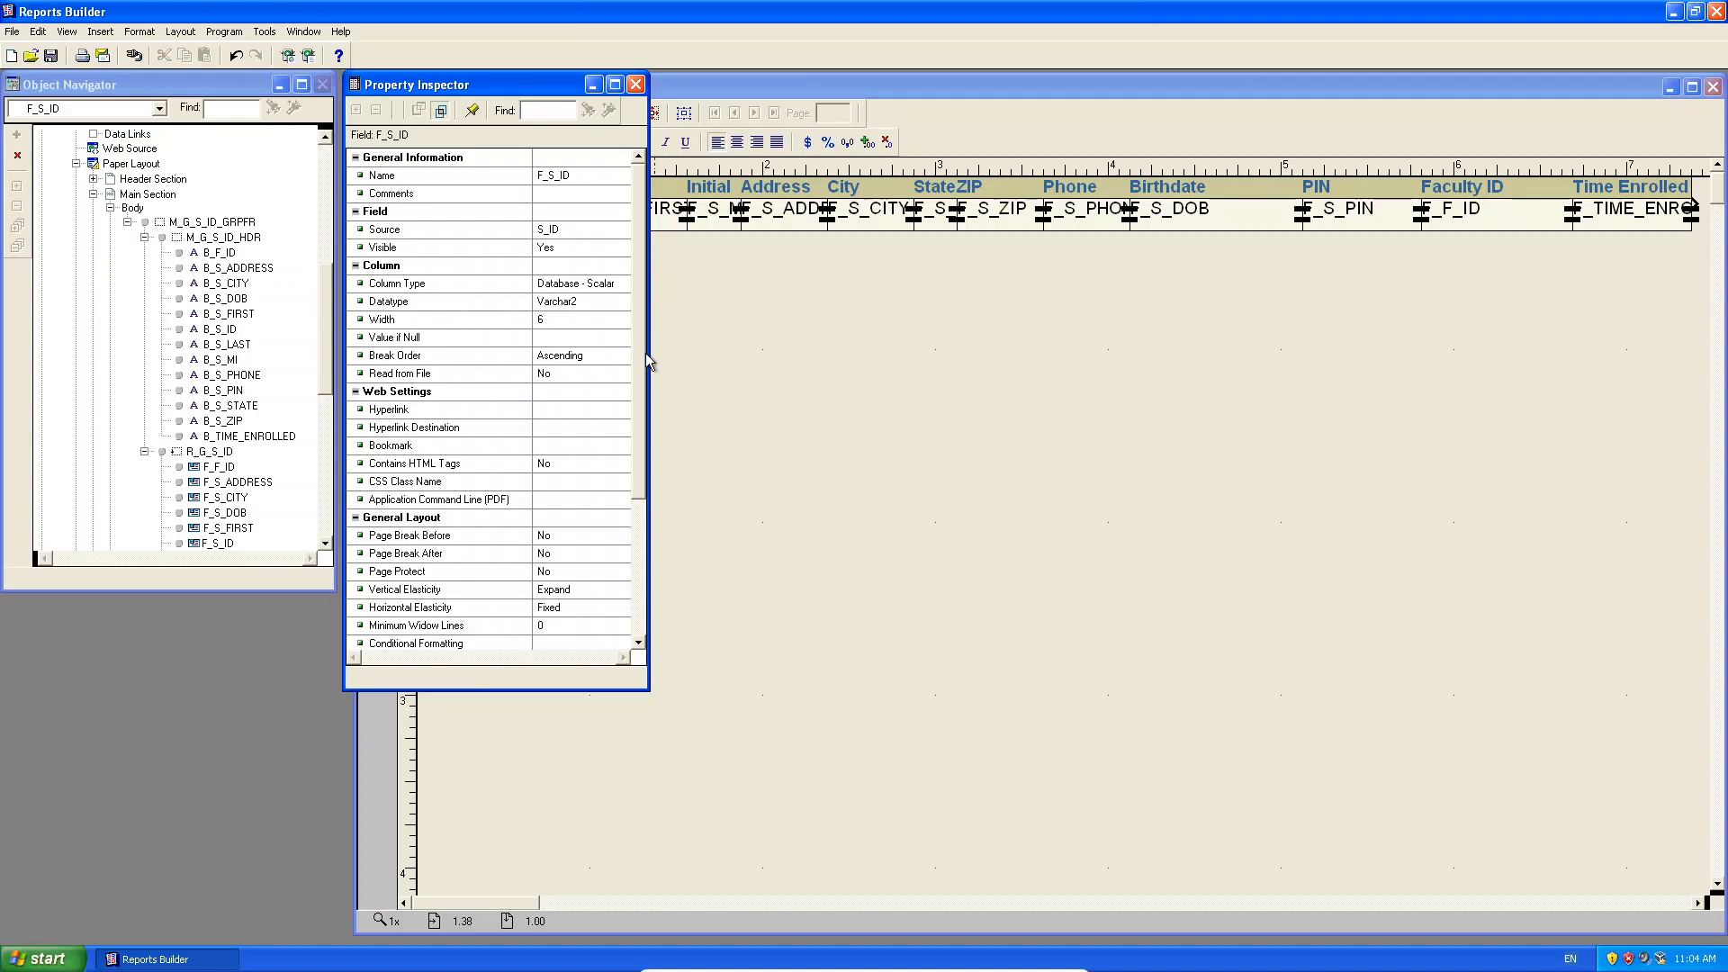
left_click_drag(646, 358, 619, 221)
left_click(636, 84)
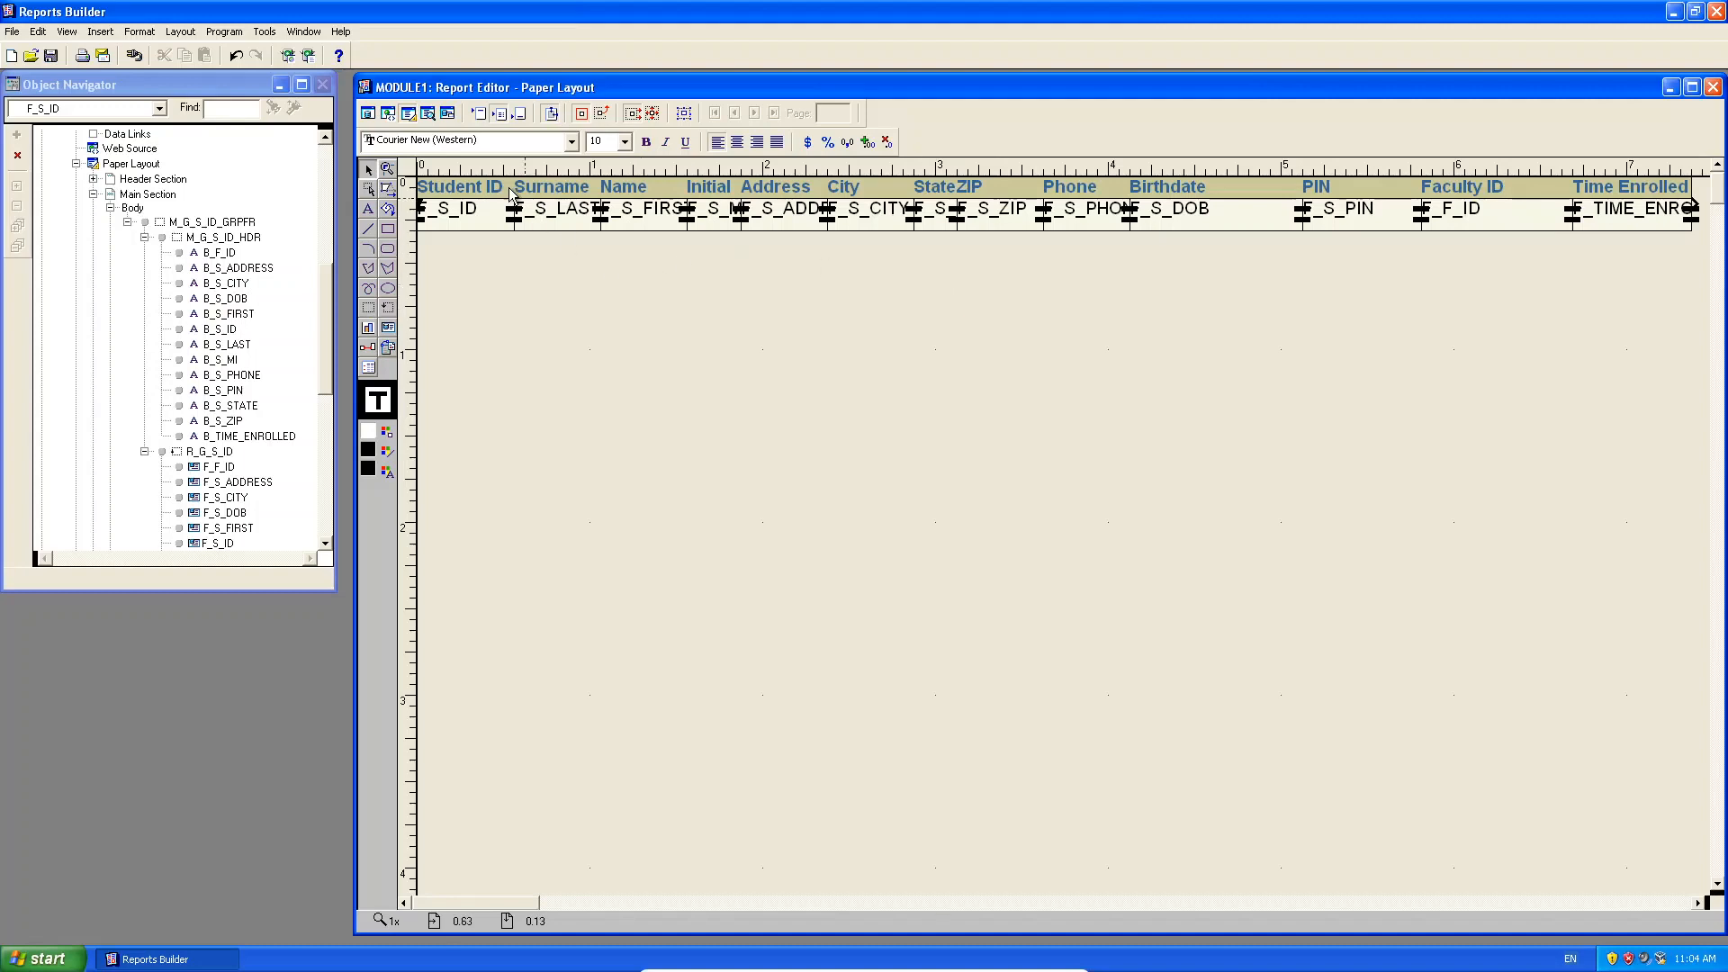
left_click(428, 113)
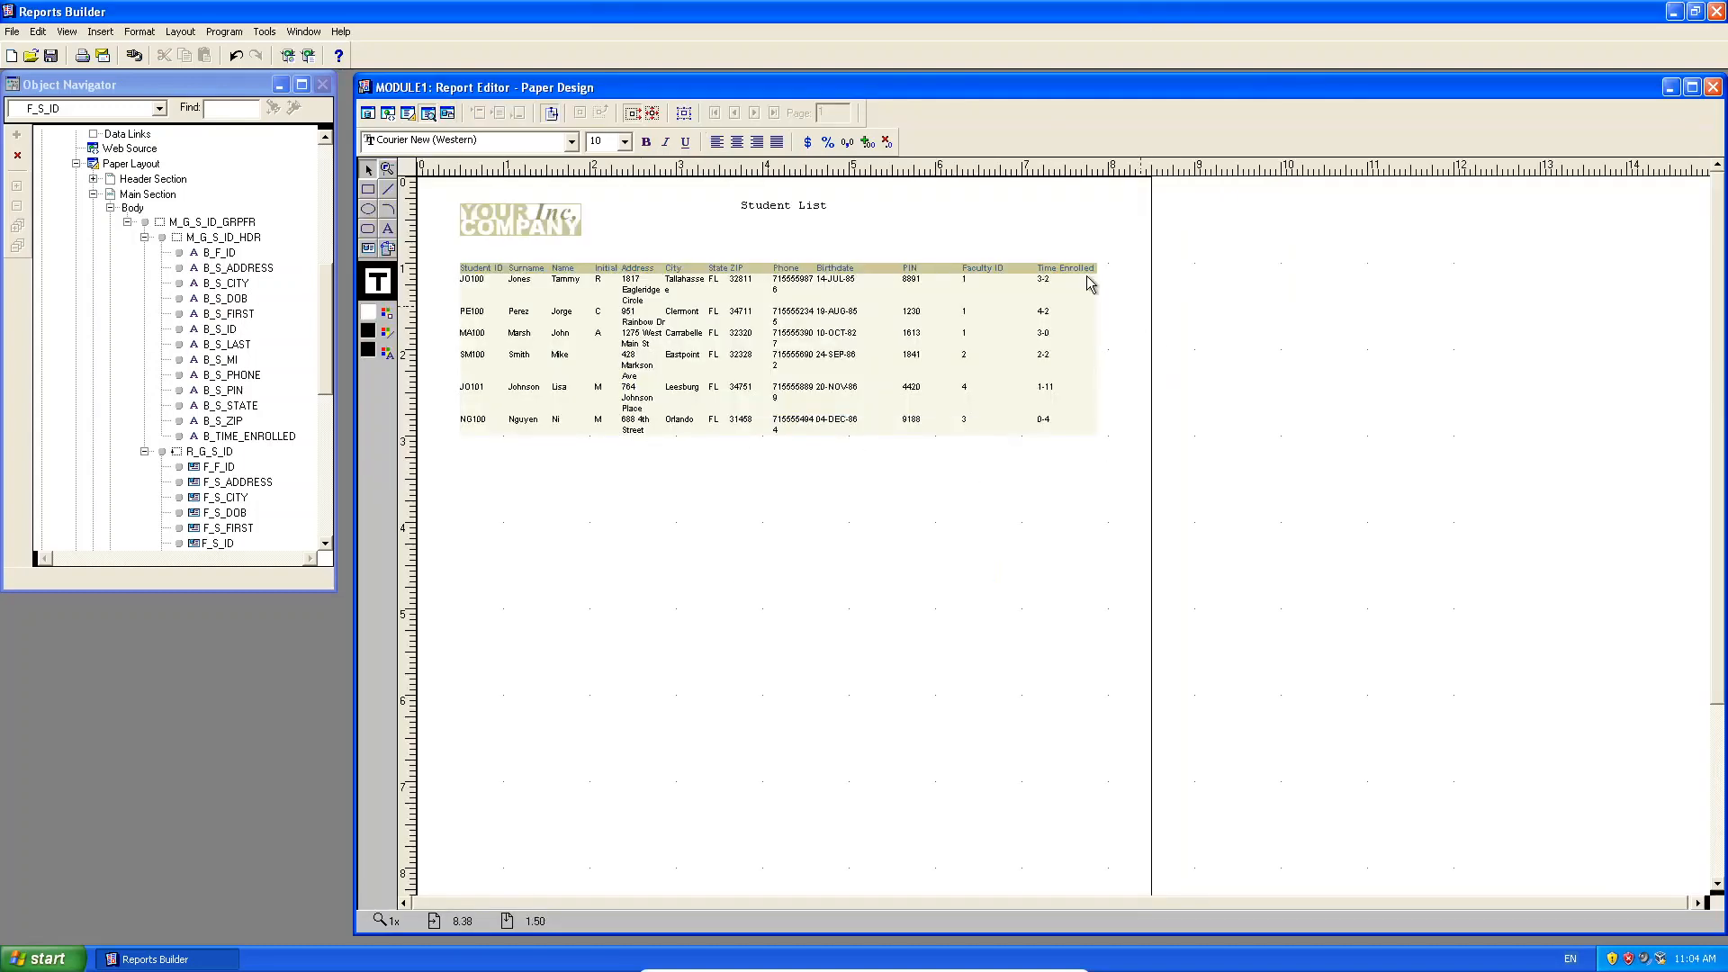
left_click(409, 115)
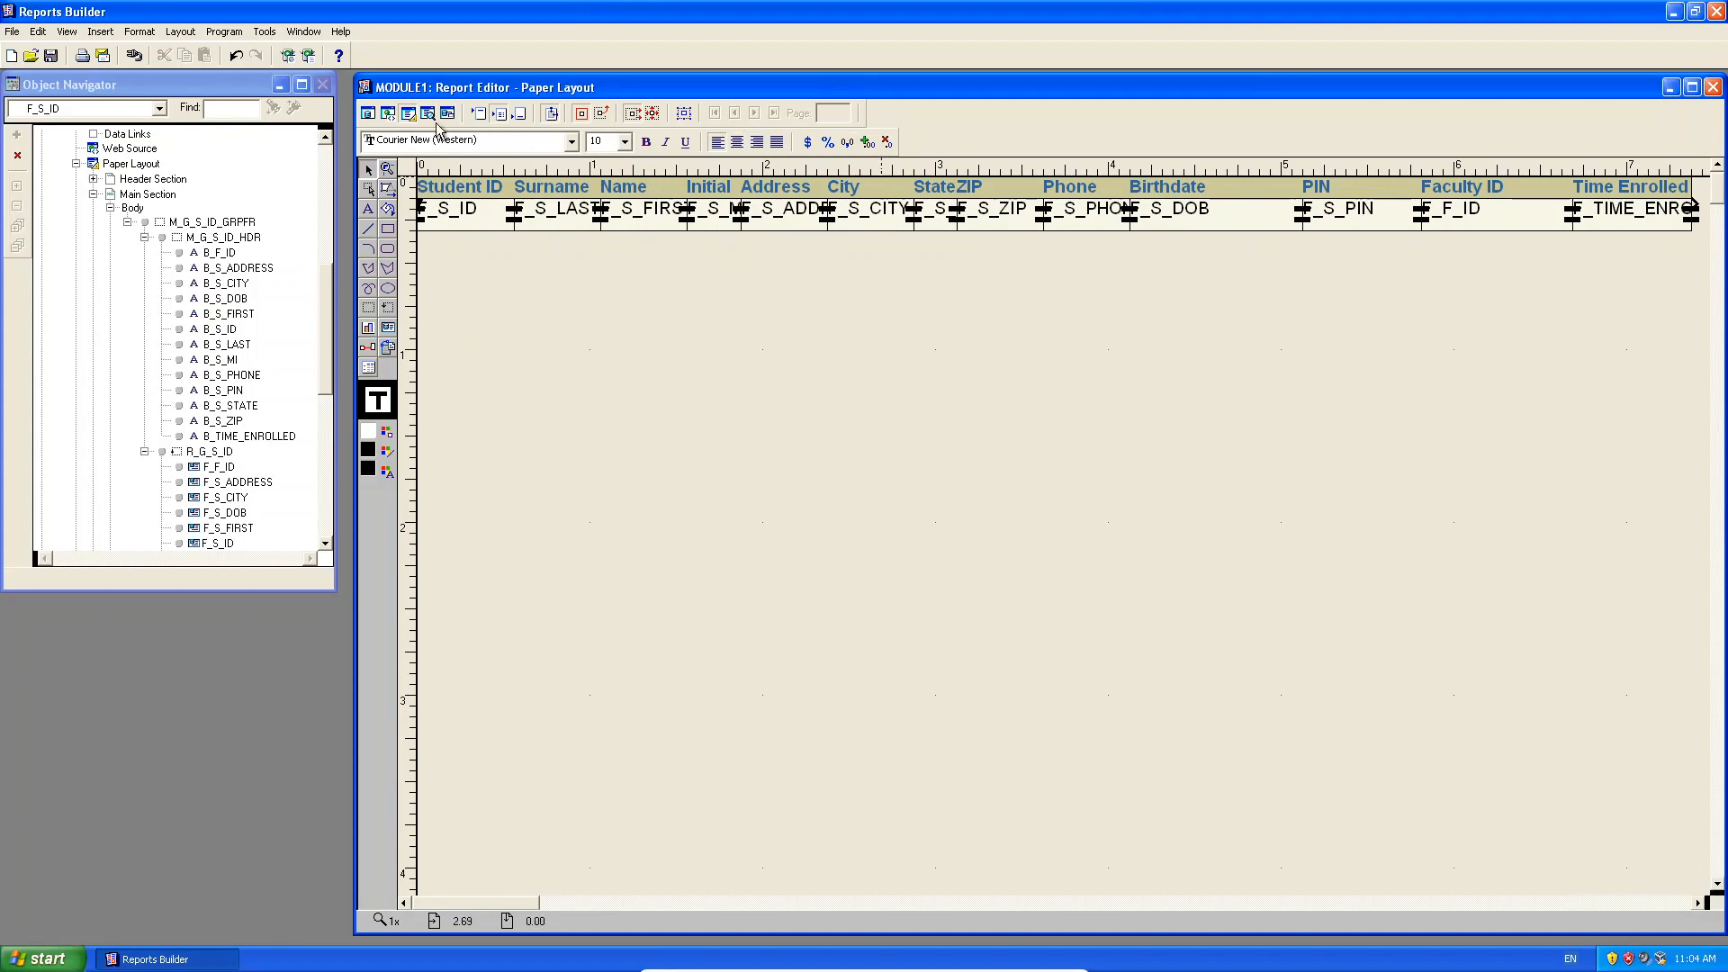
left_click(428, 114)
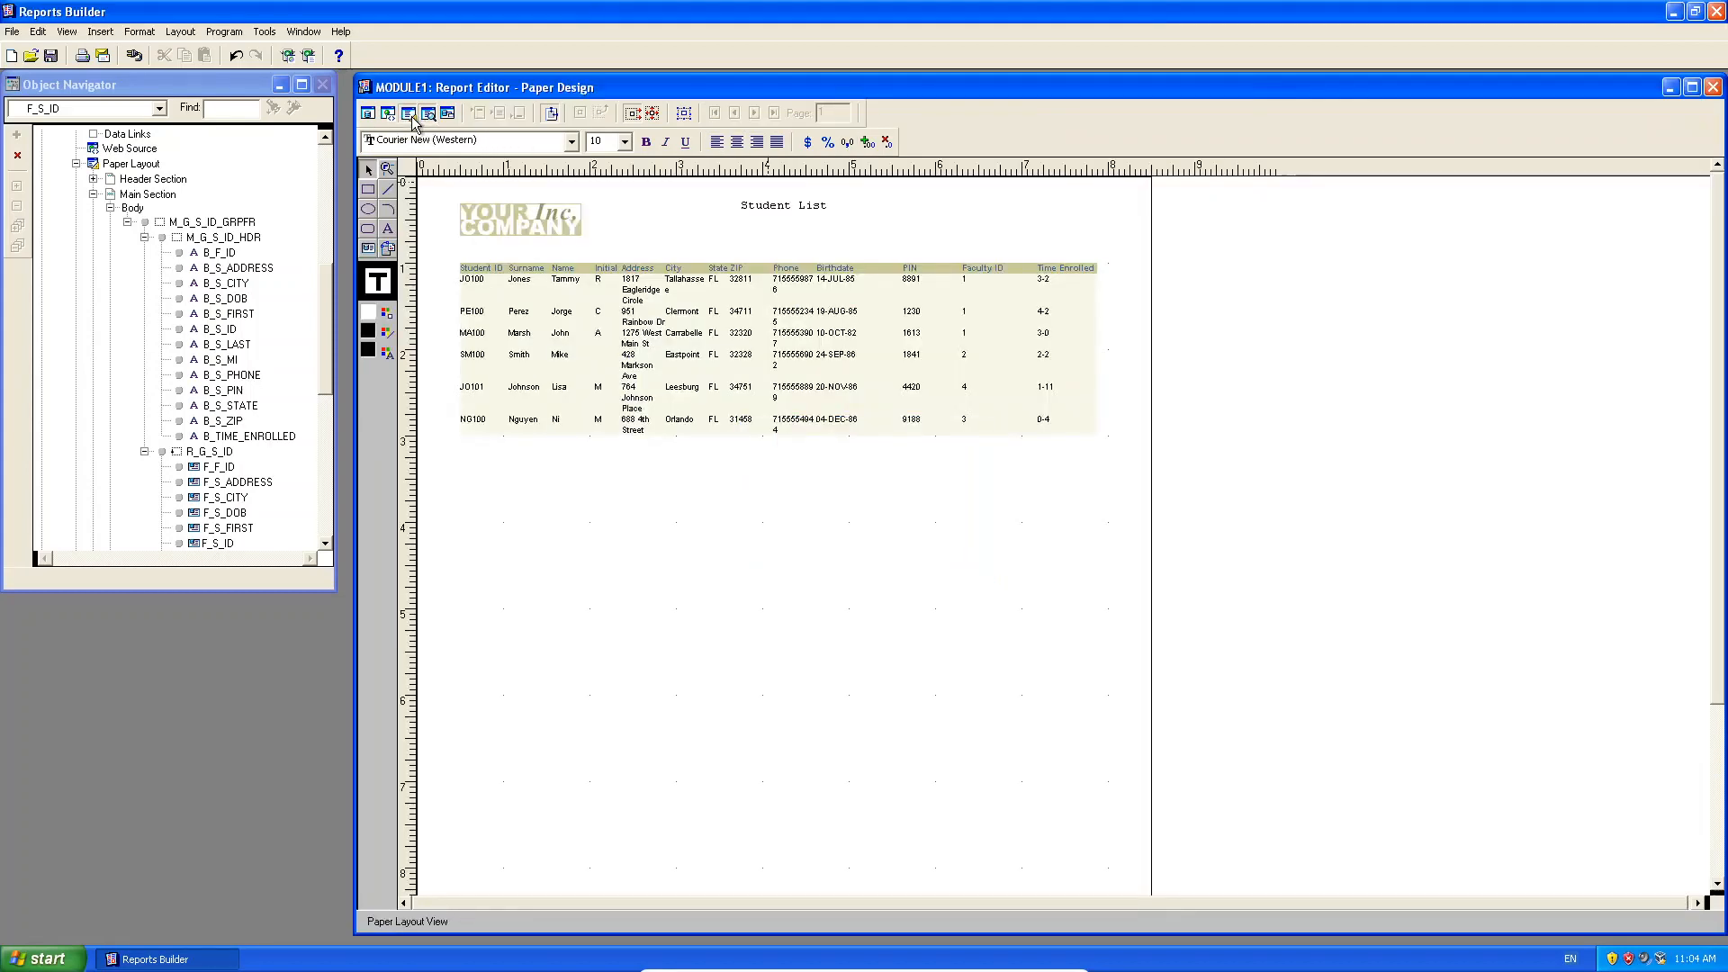
left_click(409, 114)
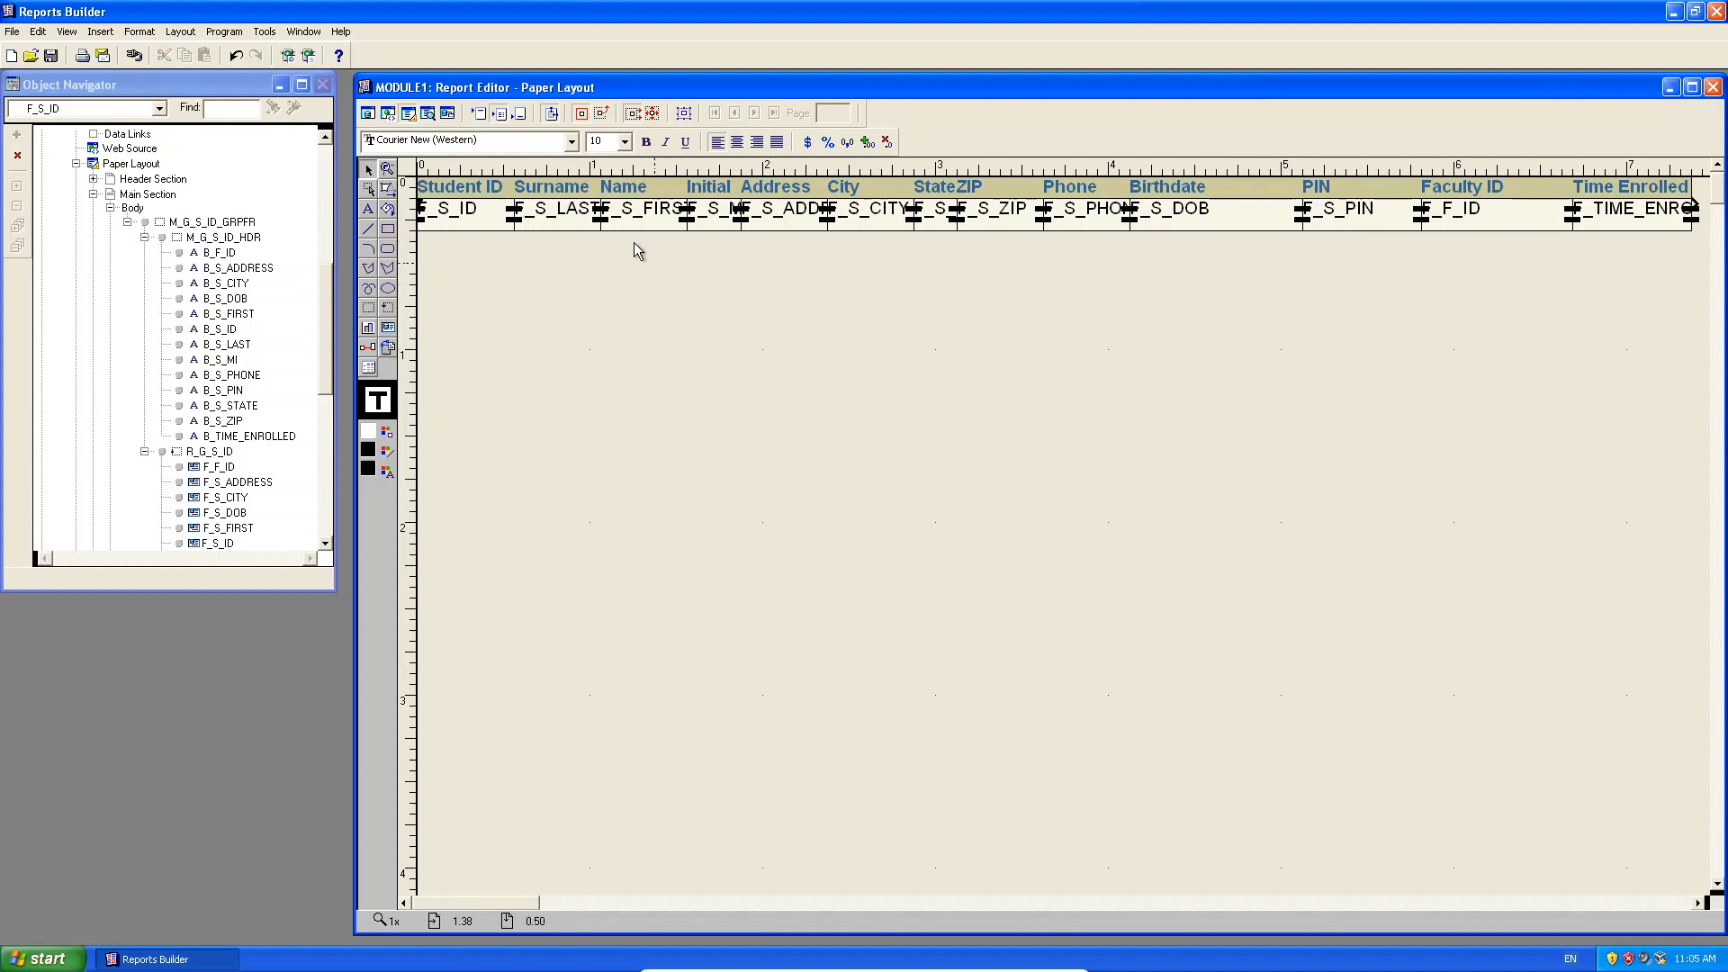
left_click(427, 113)
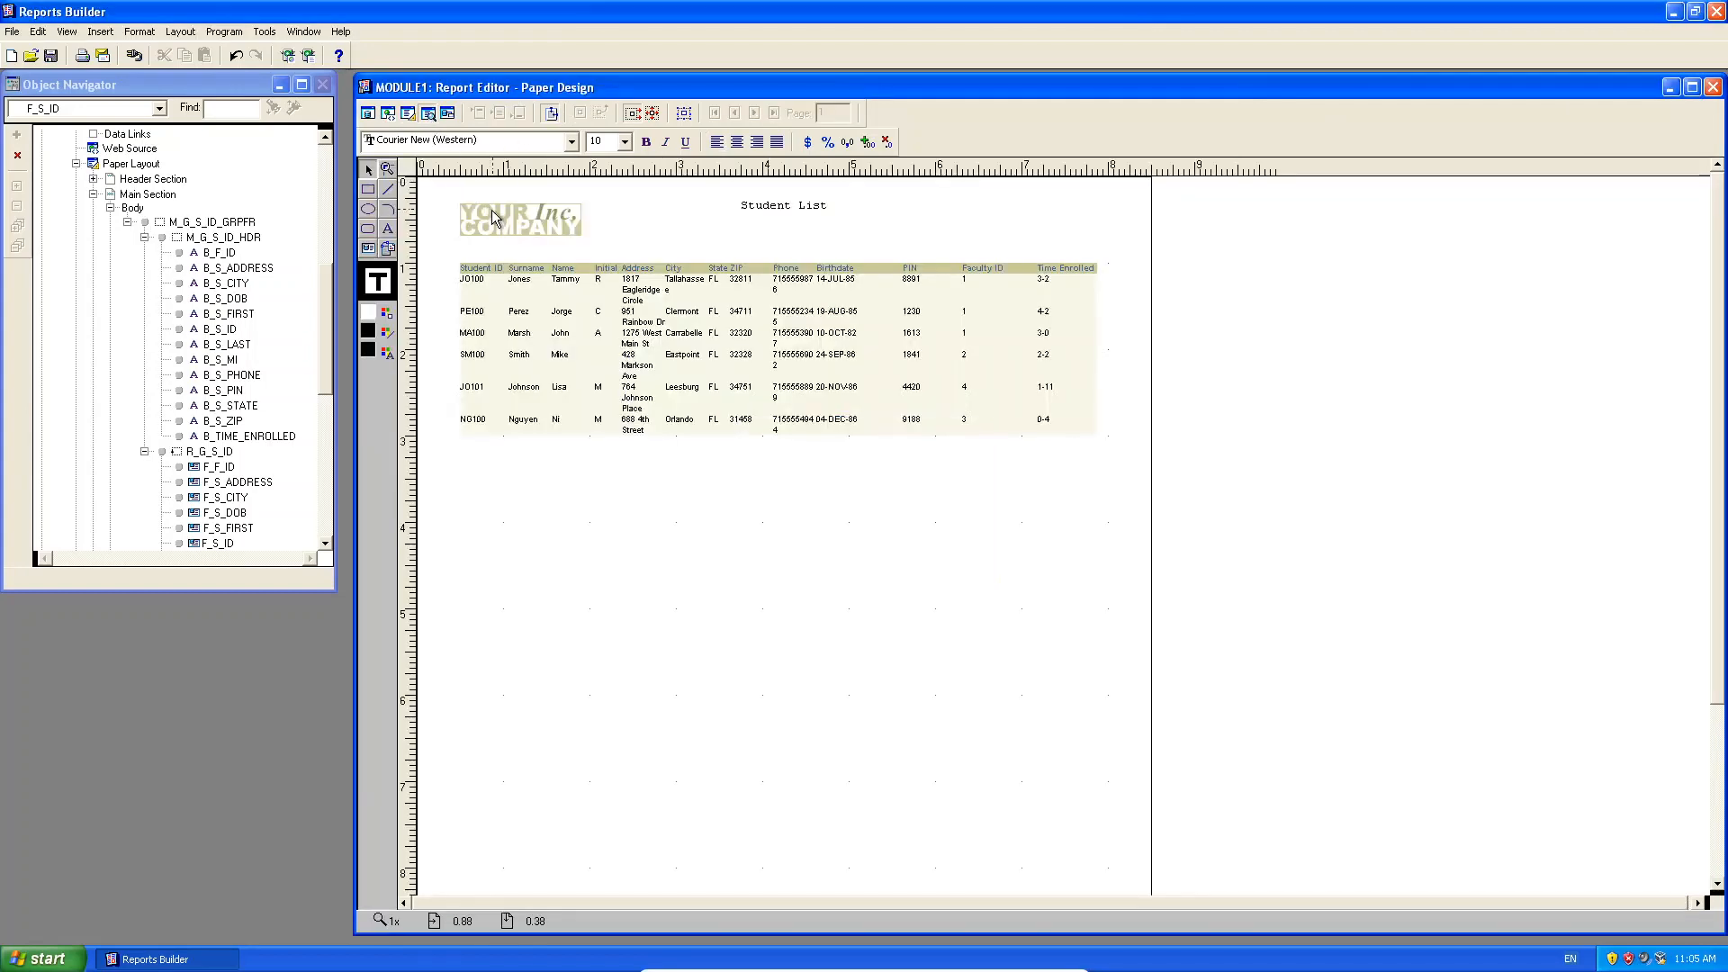
left_click(493, 217)
left_click(804, 207)
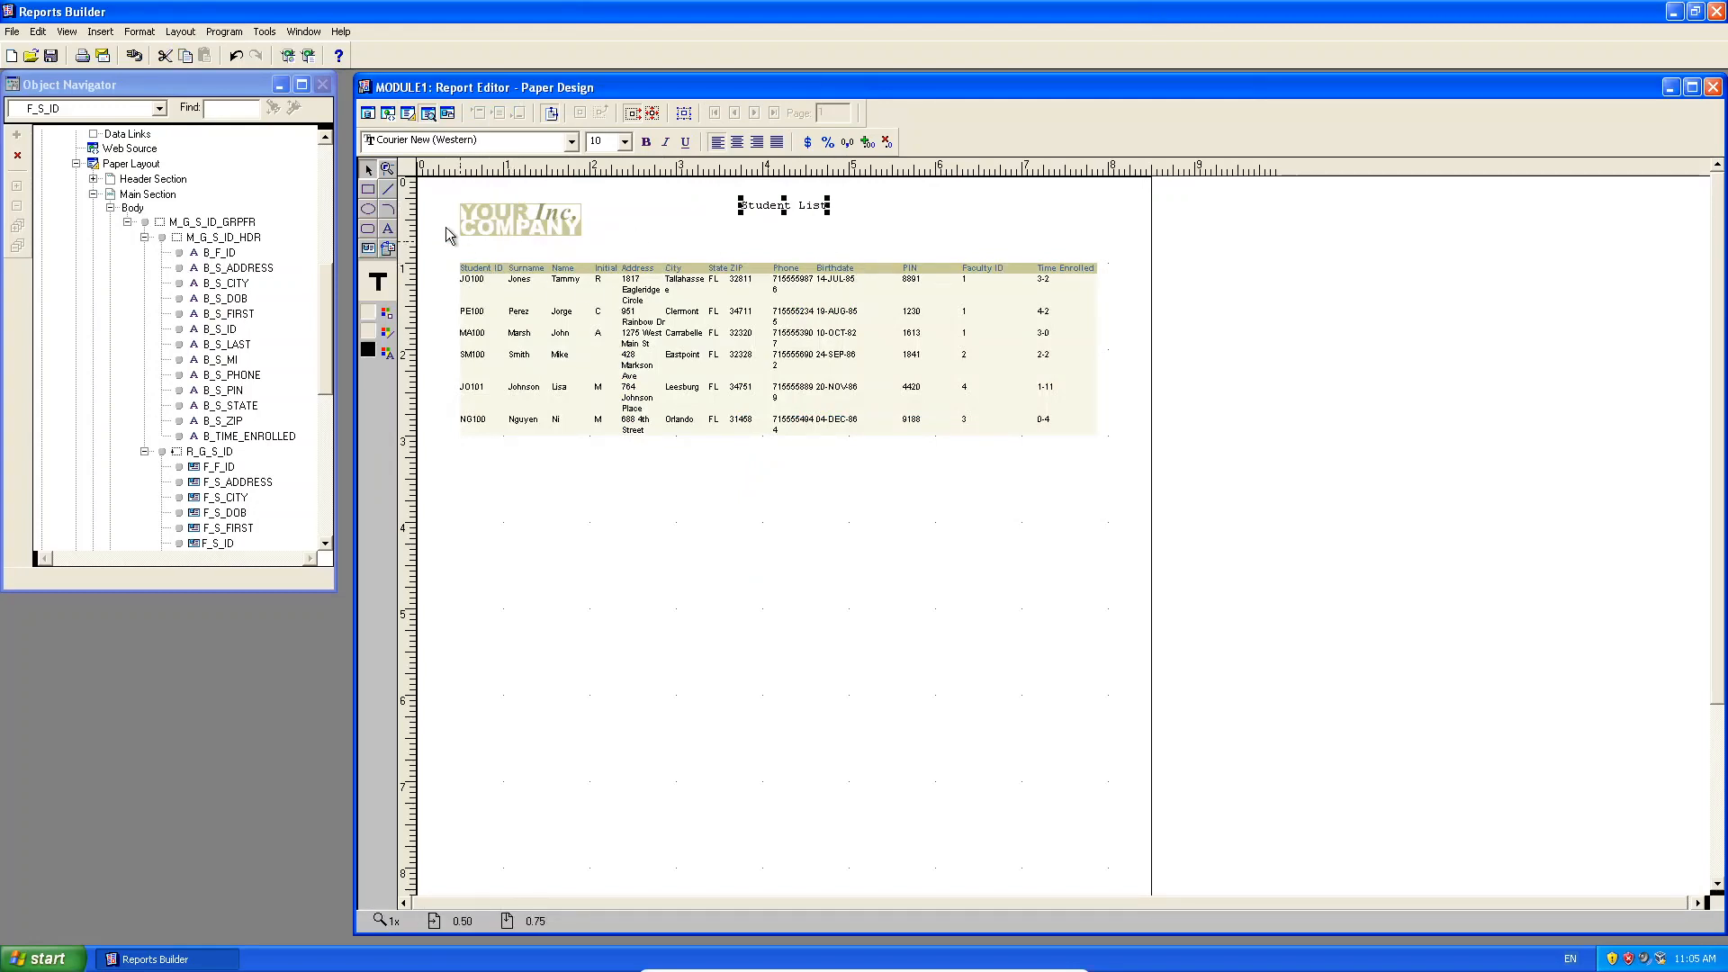
left_click(410, 112)
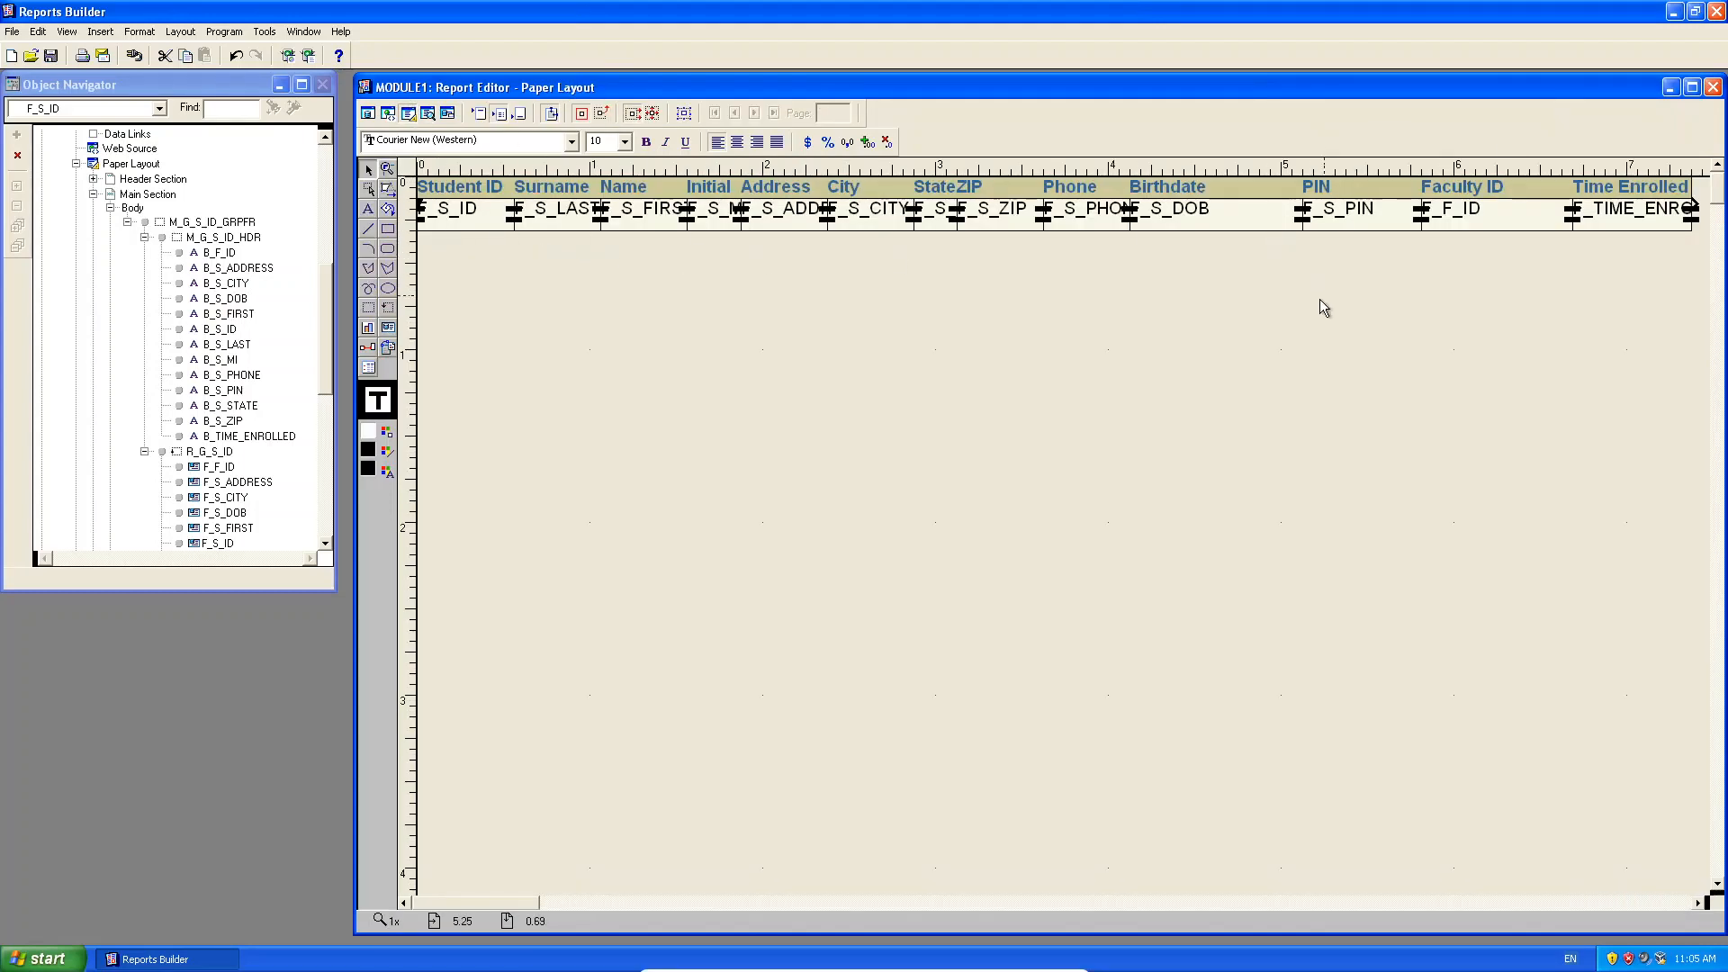
left_click(473, 206)
left_click(558, 225)
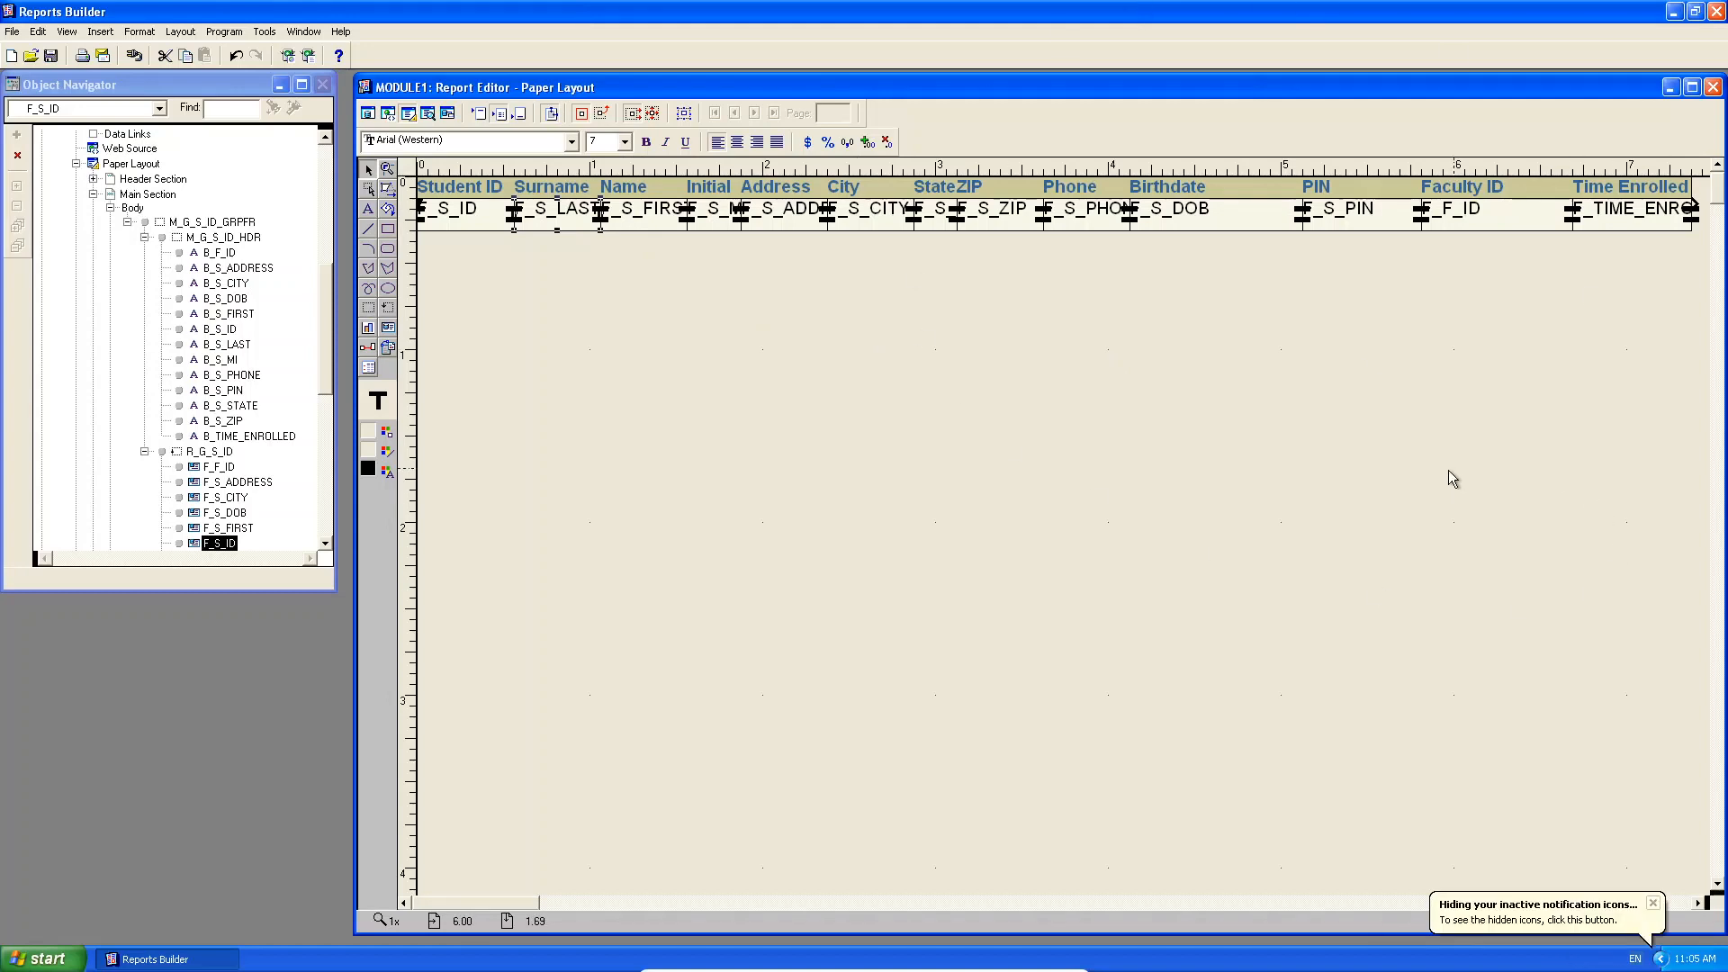
Turn on Edit Margin and maximize the Report Editor to fill the workspace.
left_click(551, 115)
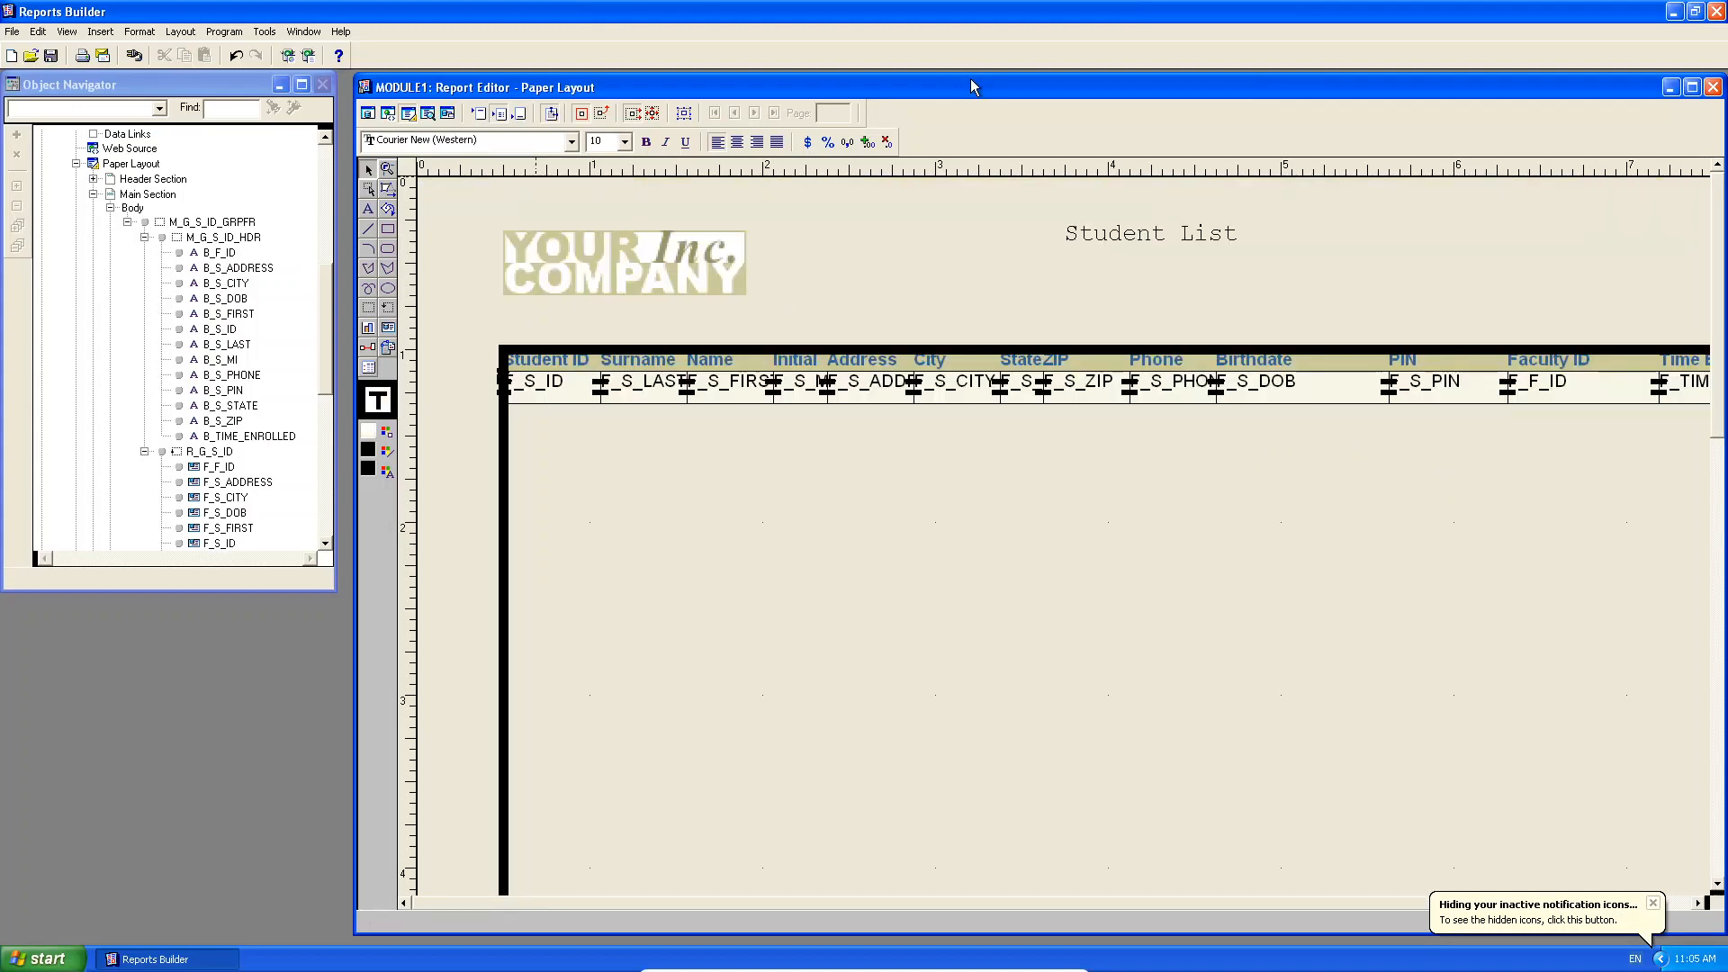
left_click_drag(970, 86, 733, 73)
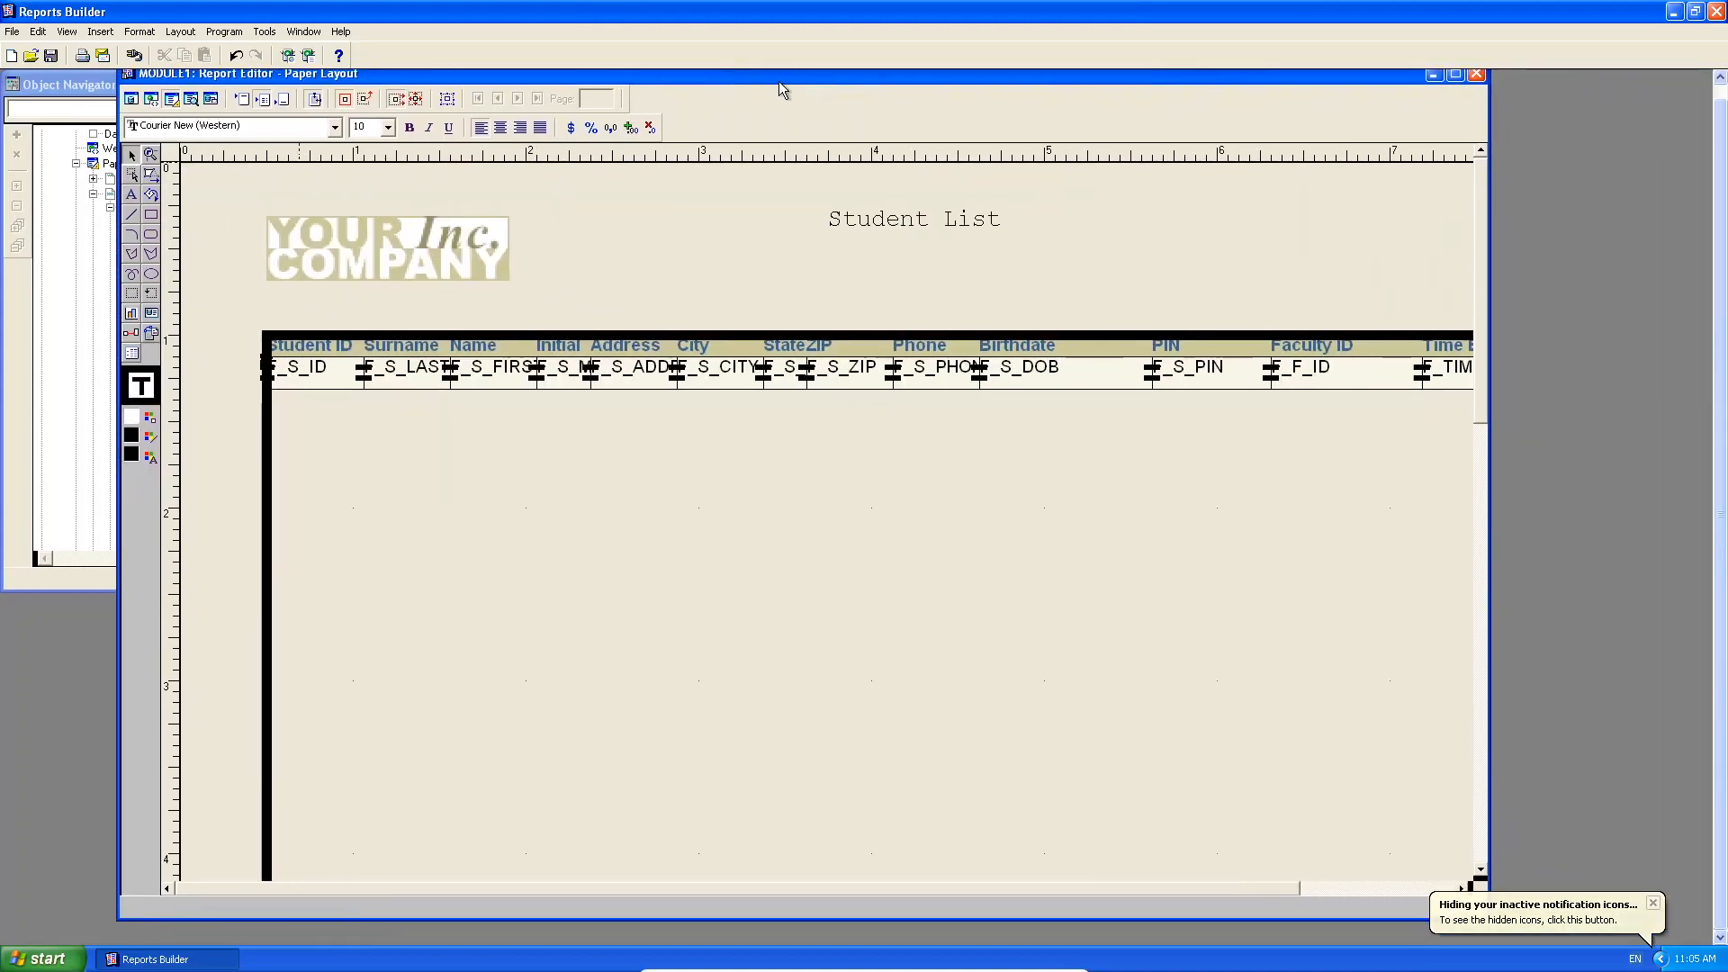
left_click(1455, 75)
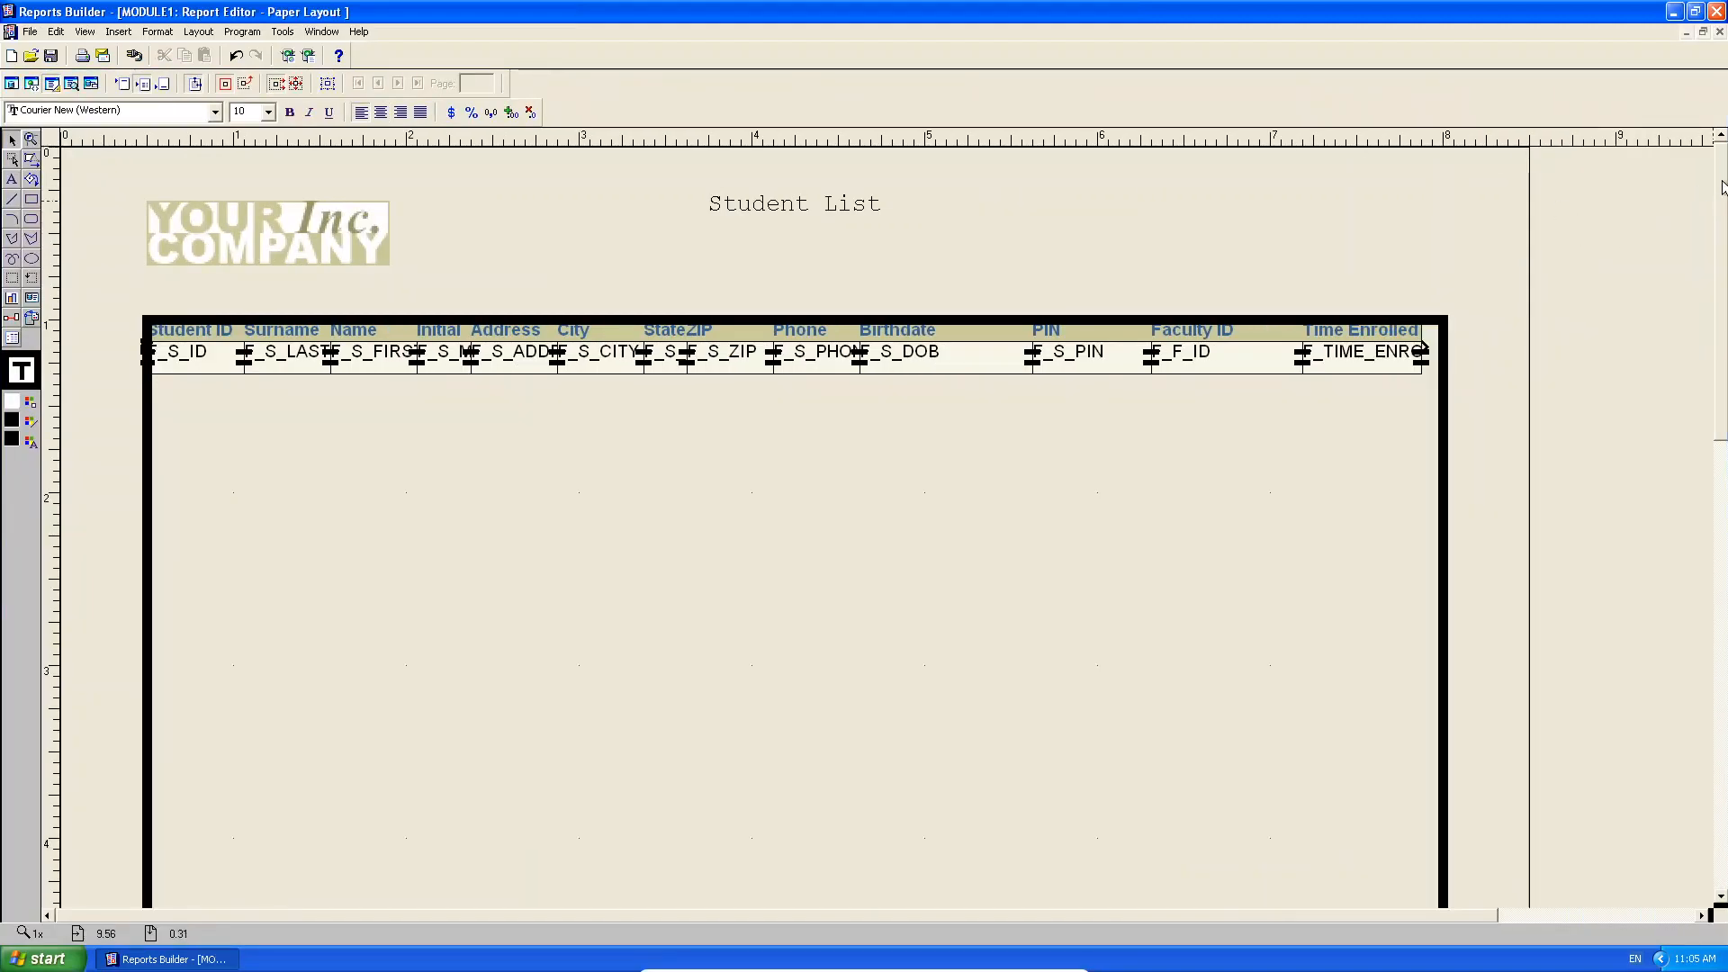
left_click_drag(1723, 186, 1688, 282)
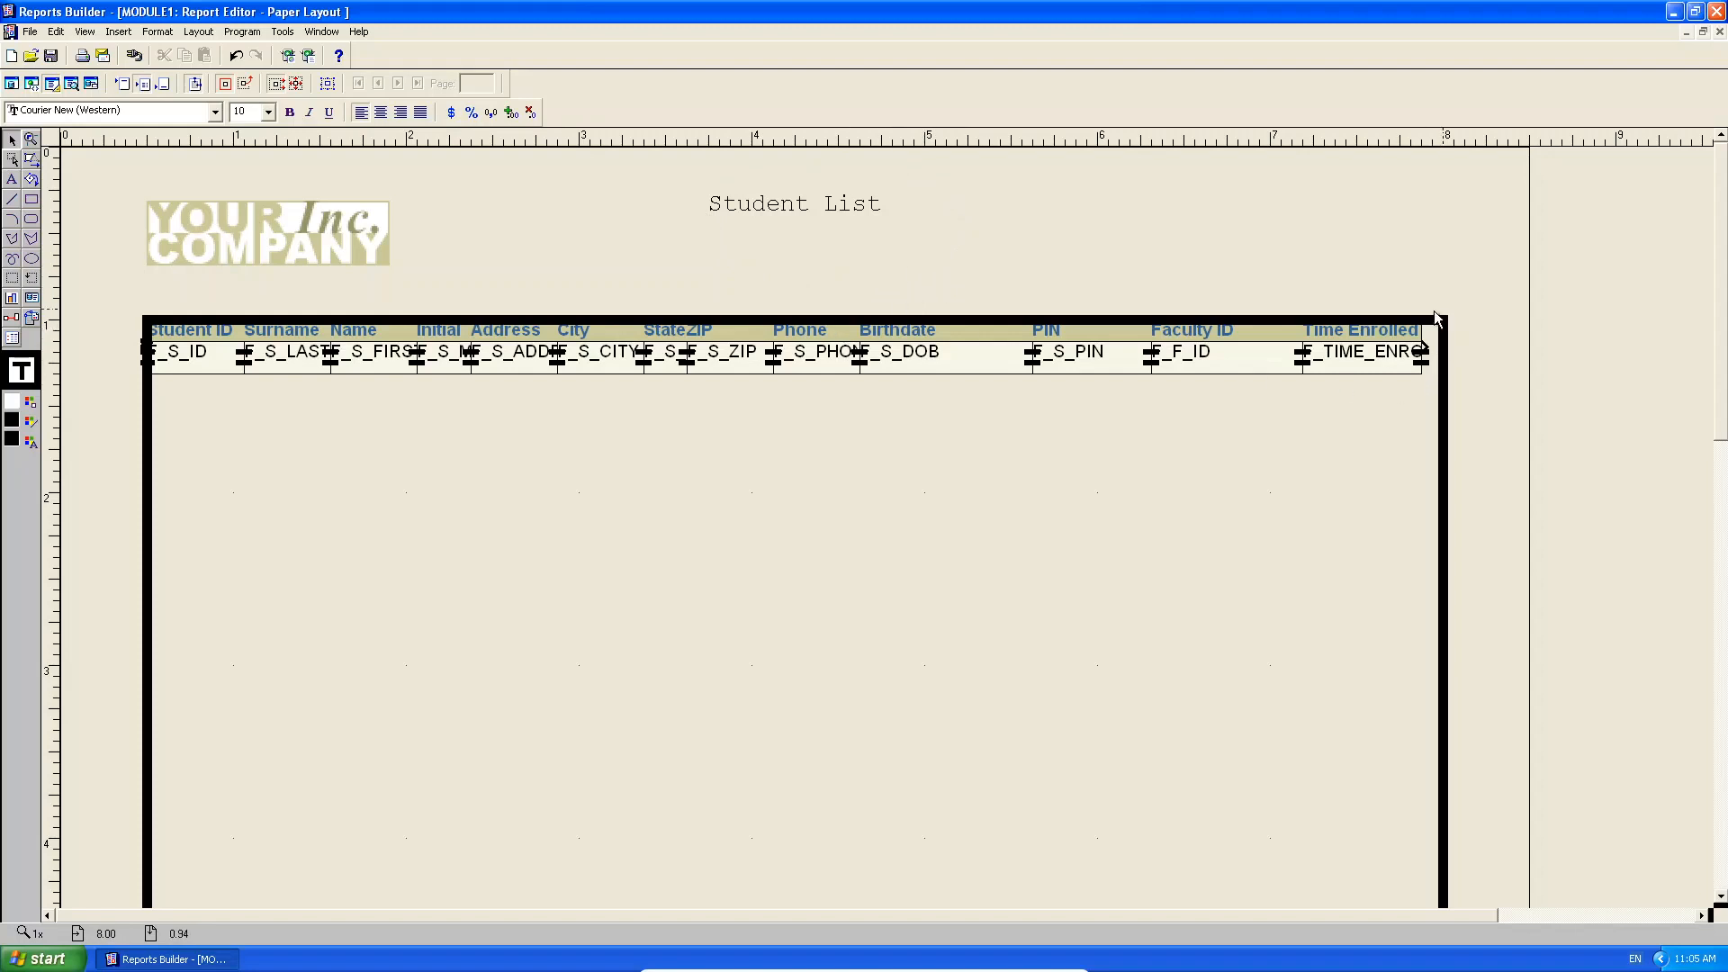
scroll(1725, 229, "down", 10)
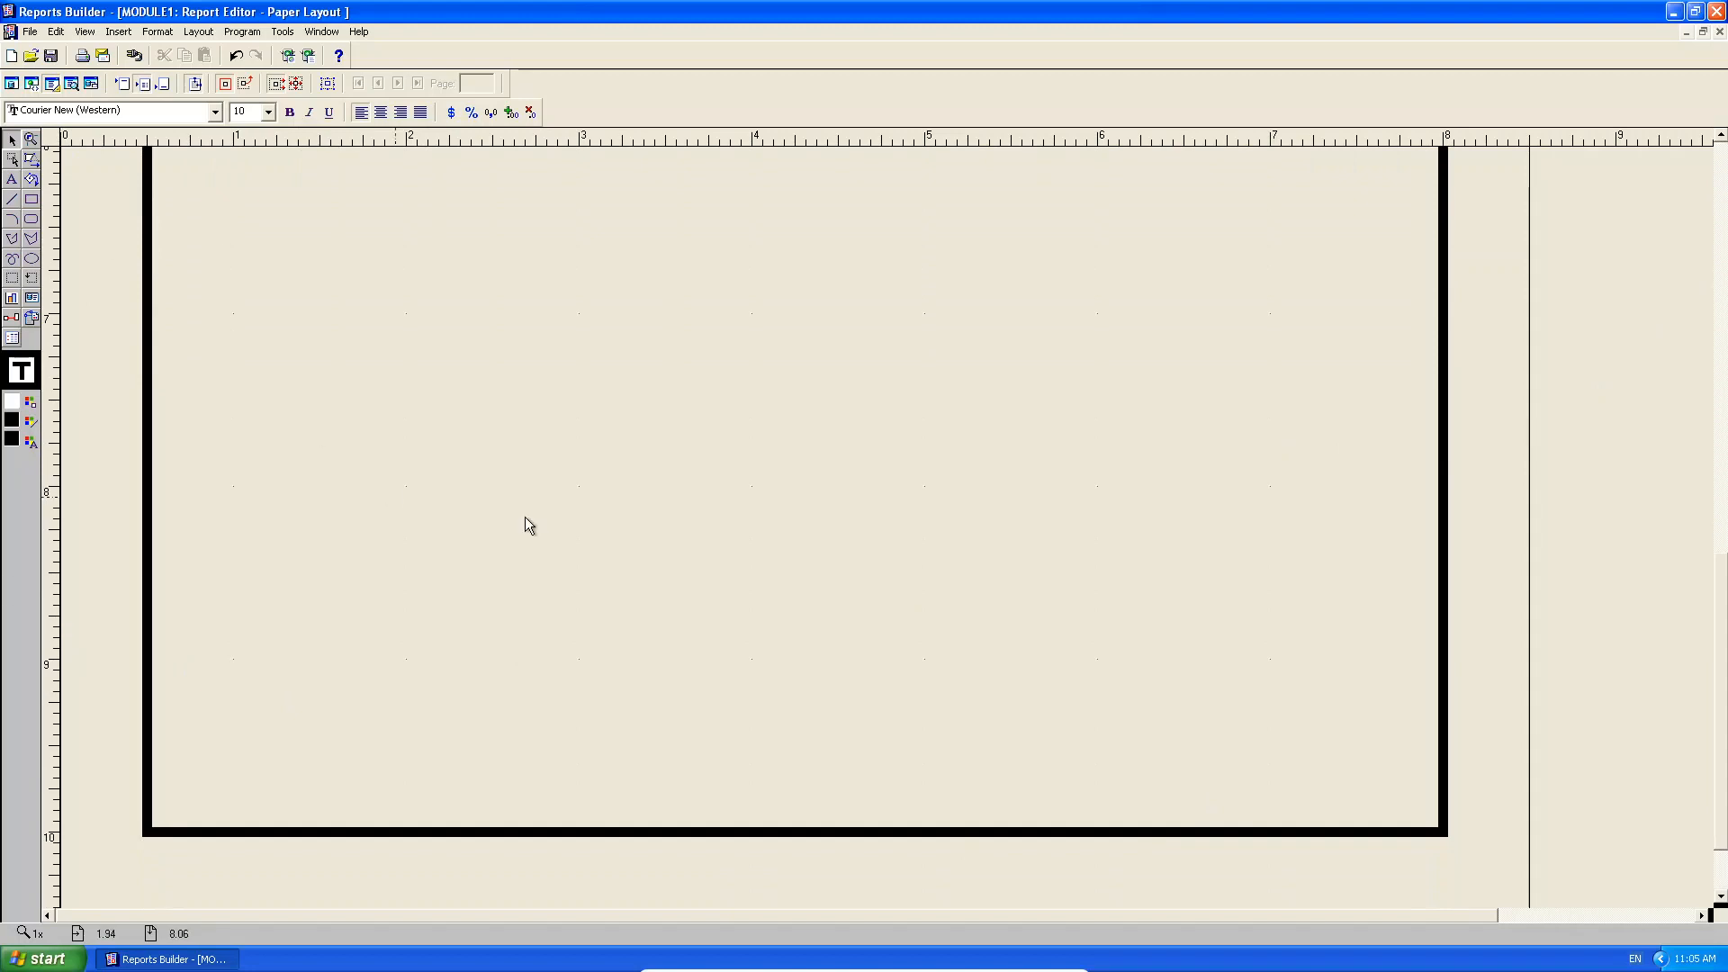
left_click(1724, 407)
left_click_drag(1725, 407, 1709, 250)
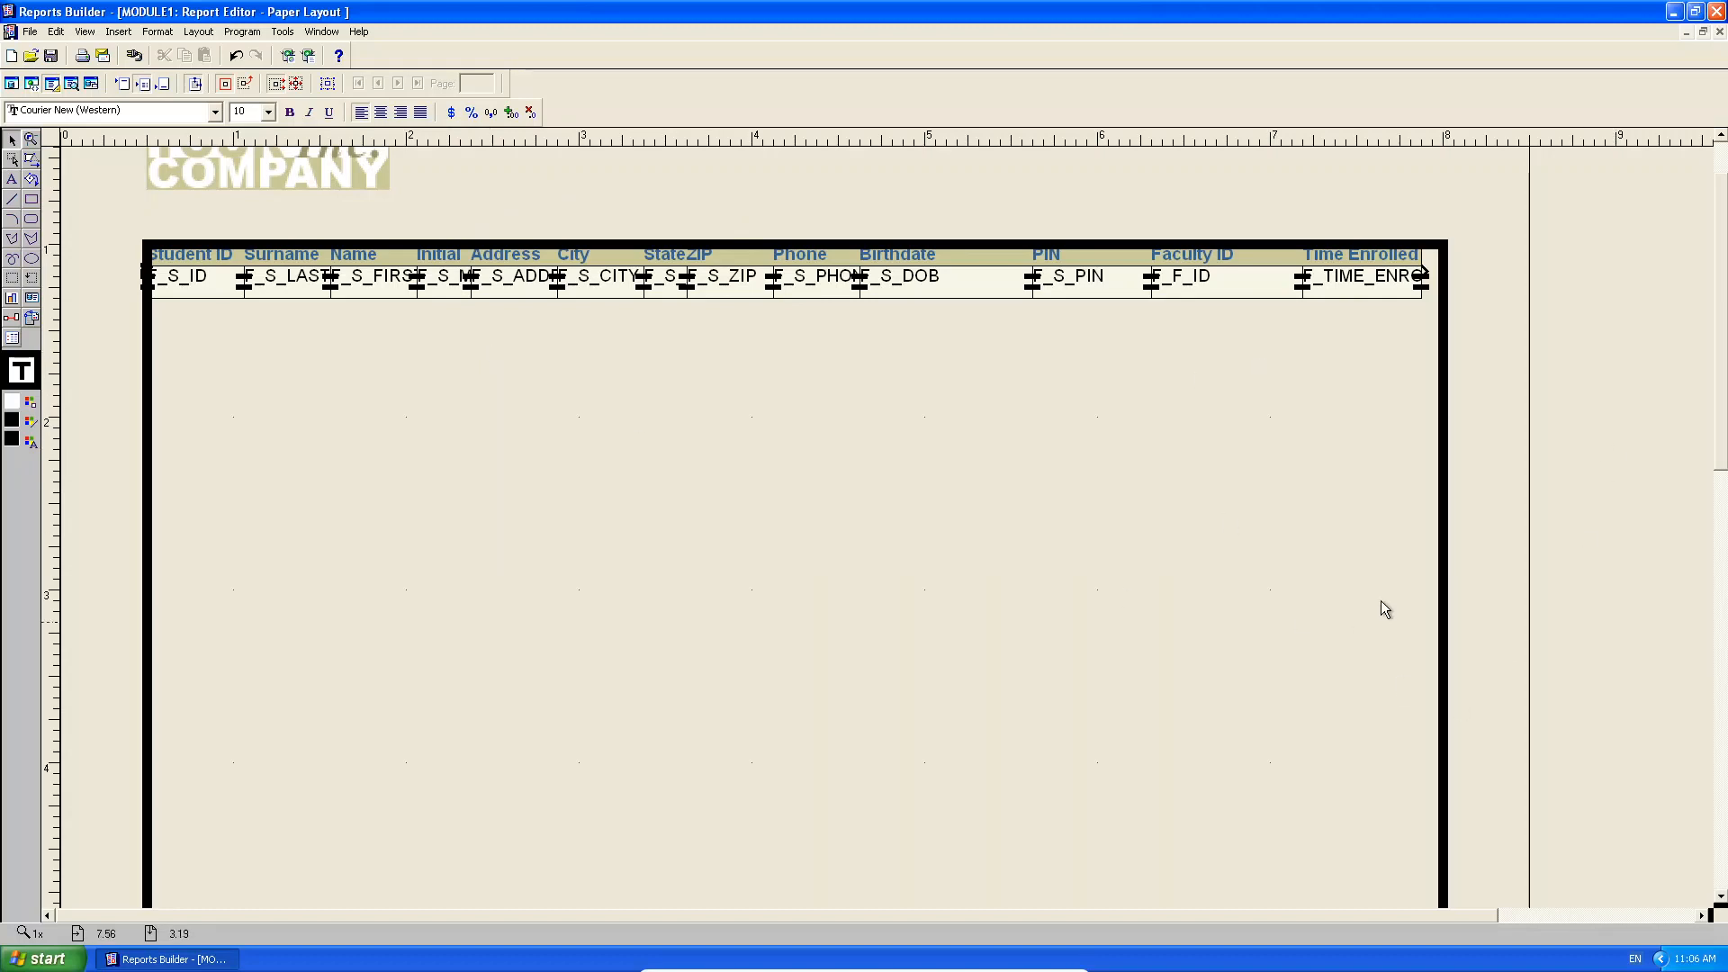
Enlarge the body frame slightly up and right, then preview the Paper Design.
left_click(1444, 252)
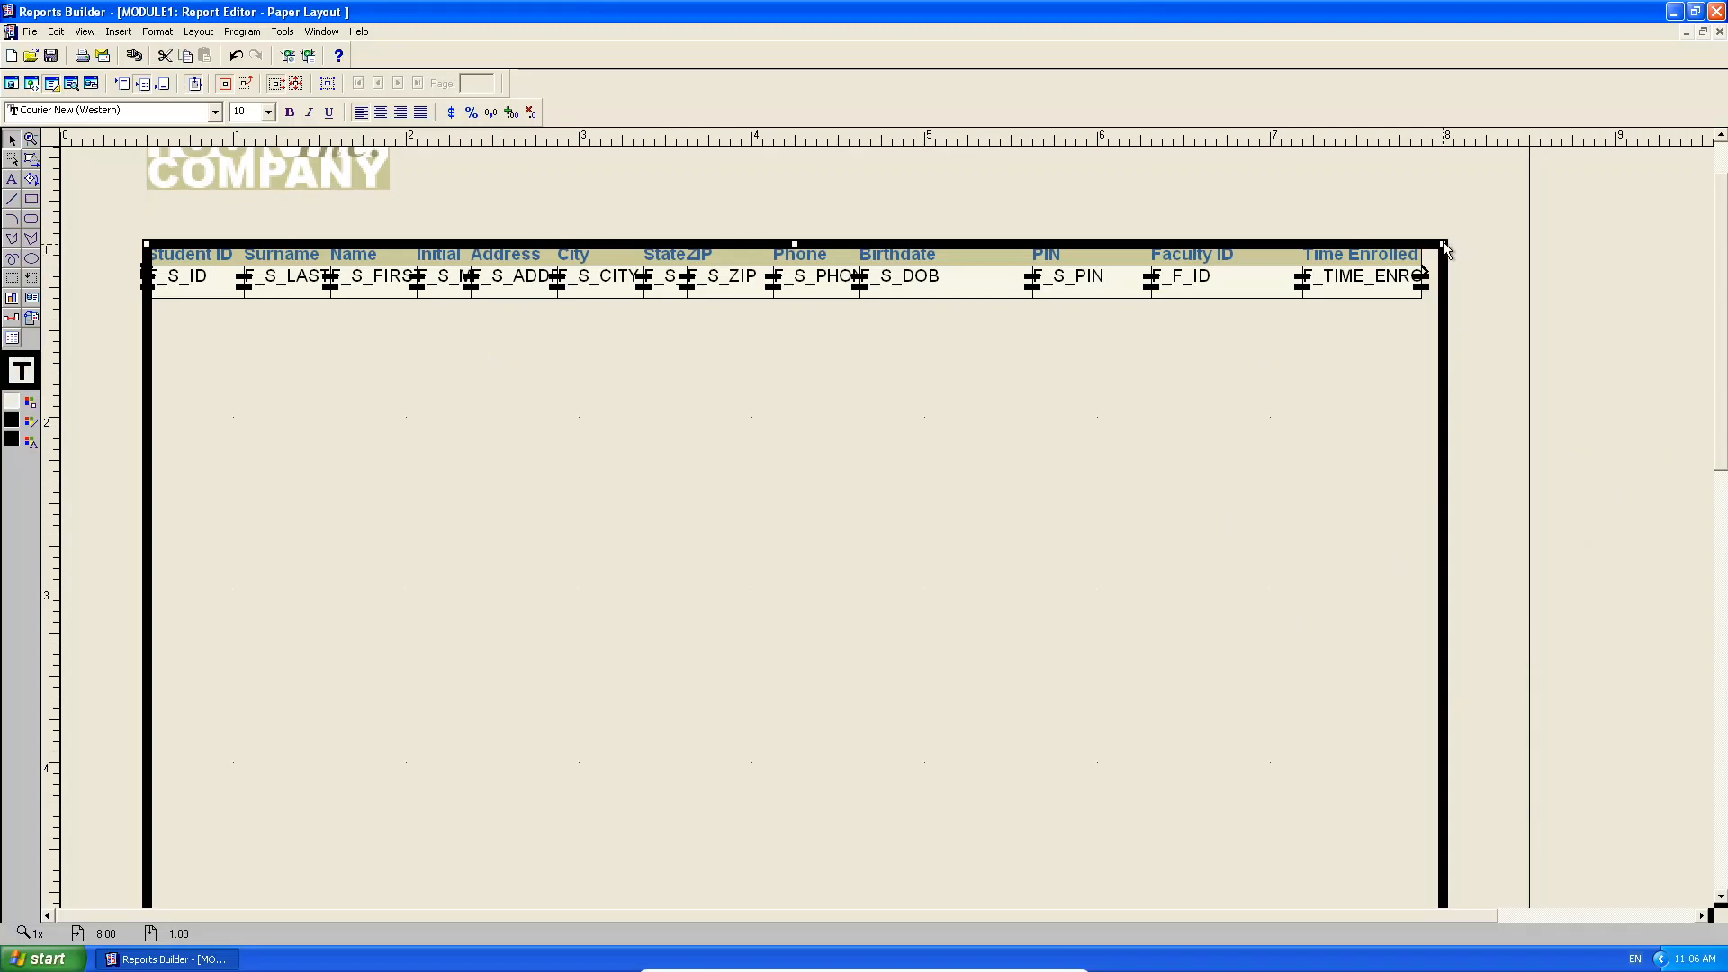
left_click_drag(1445, 247, 1453, 237)
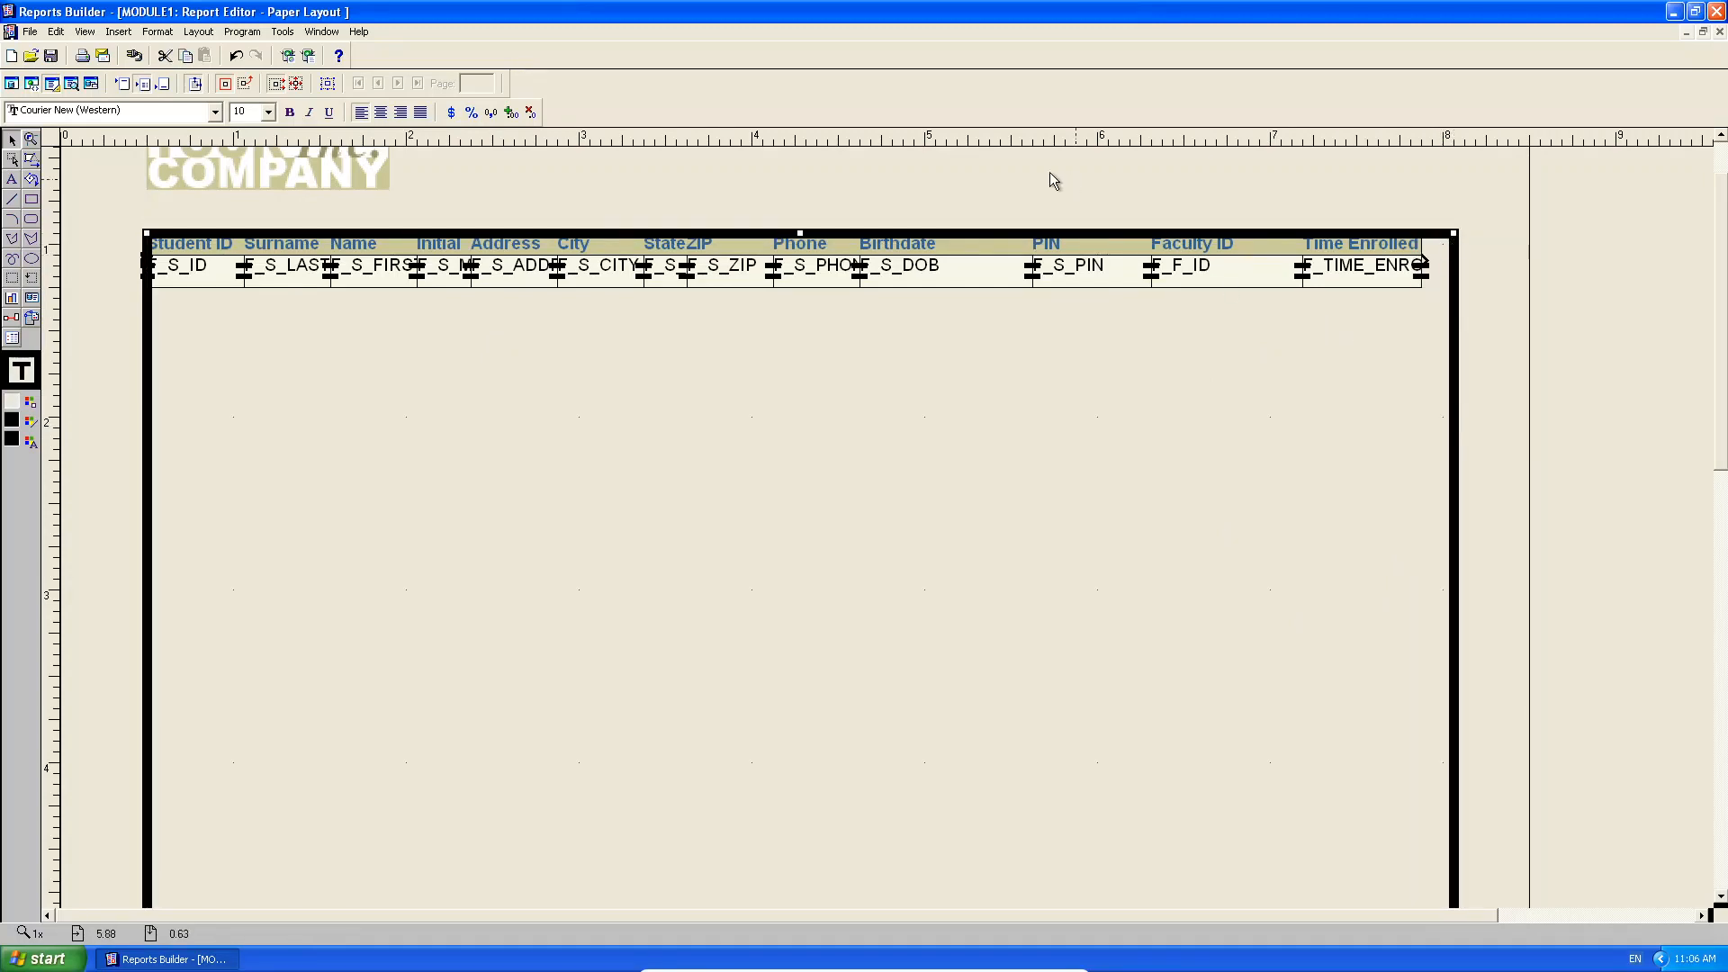
left_click_drag(147, 231, 144, 231)
left_click(204, 226)
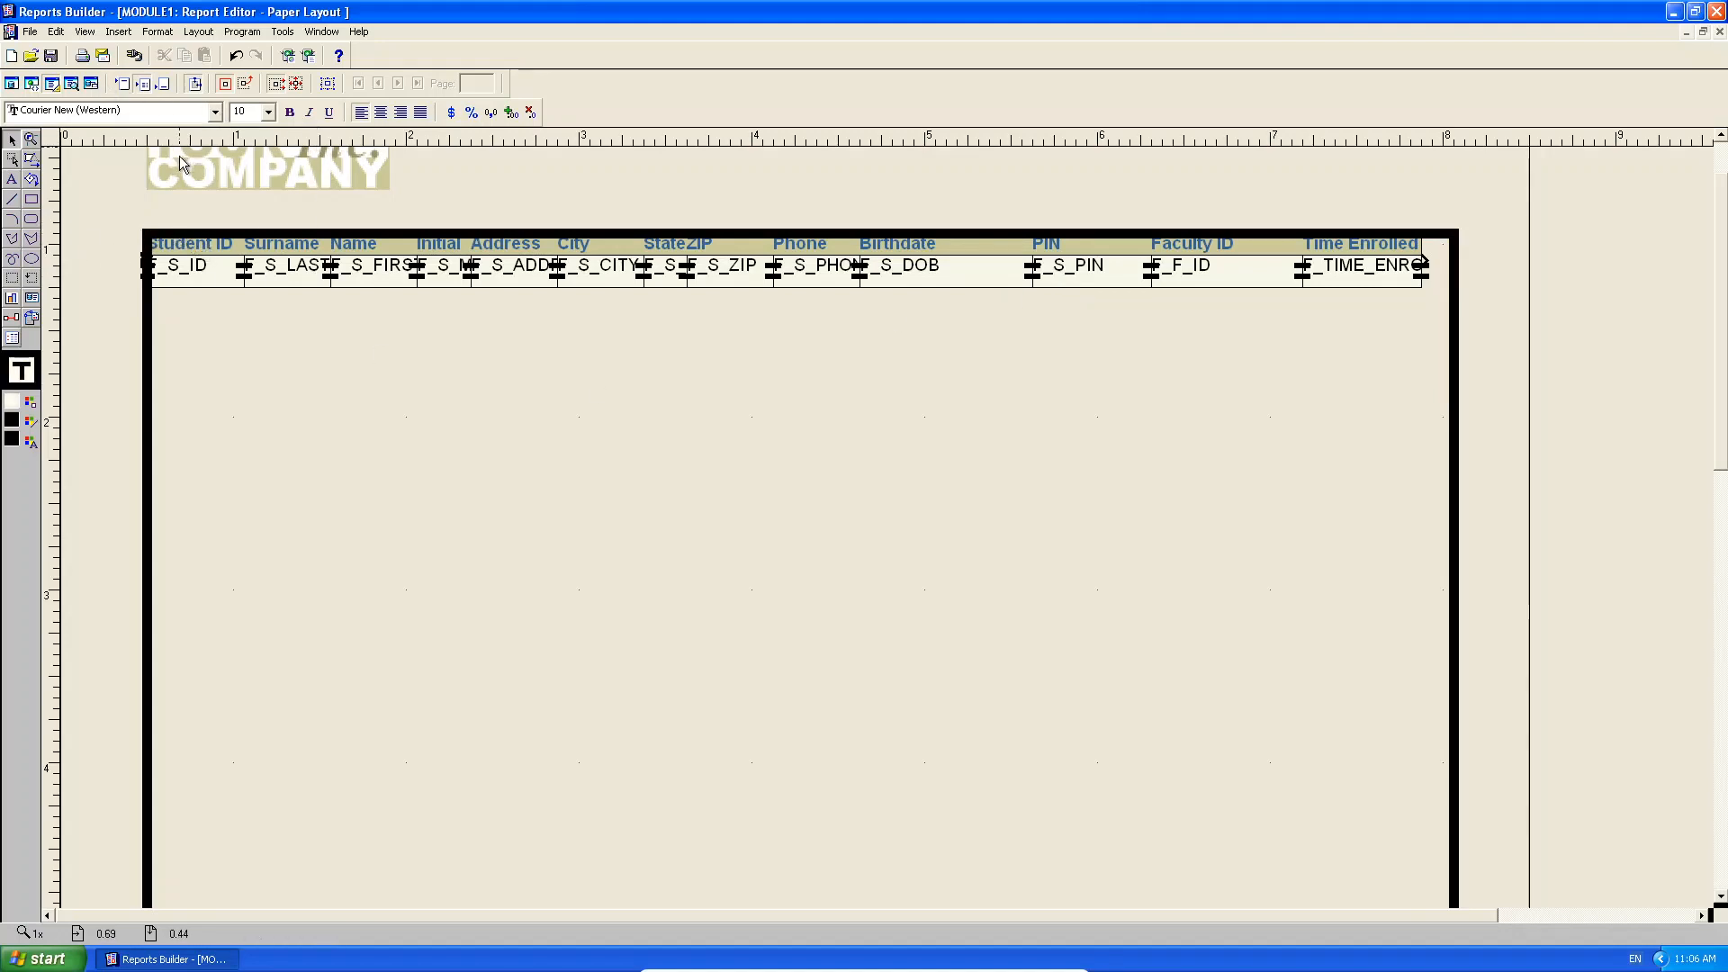
left_click(71, 83)
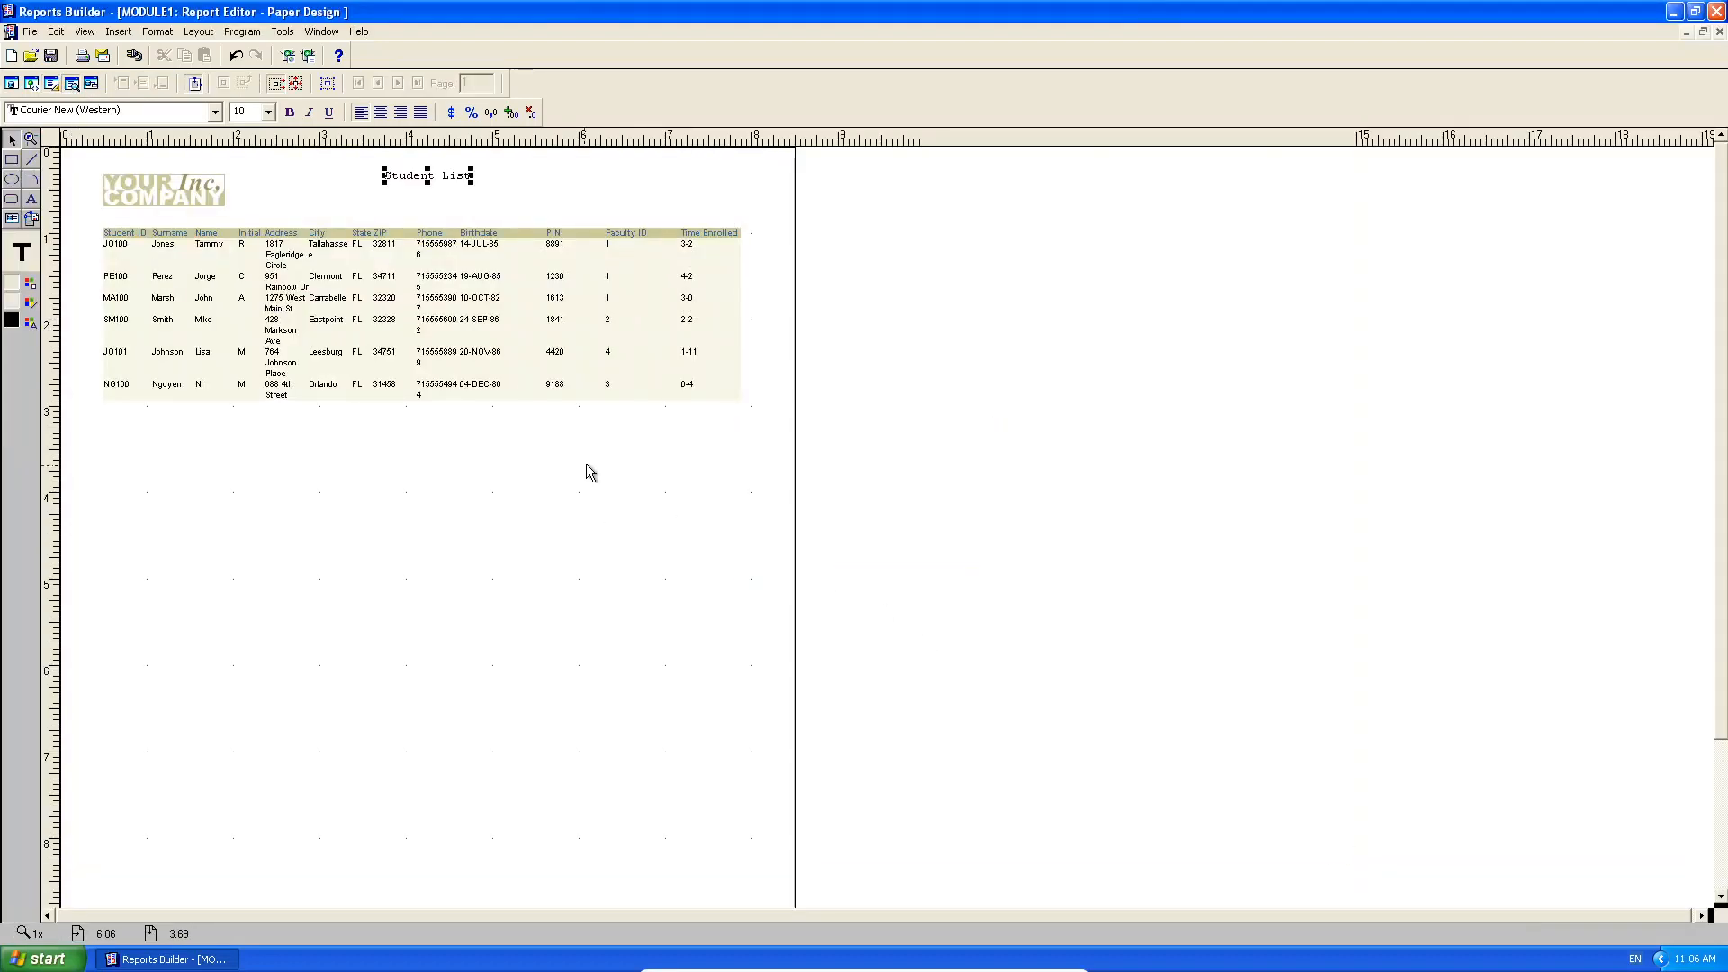
Delete the YOUR COMPANY logo, then restore the editor window and move it beside the Object Navigator.
left_click(208, 205, "shift")
key("Delete")
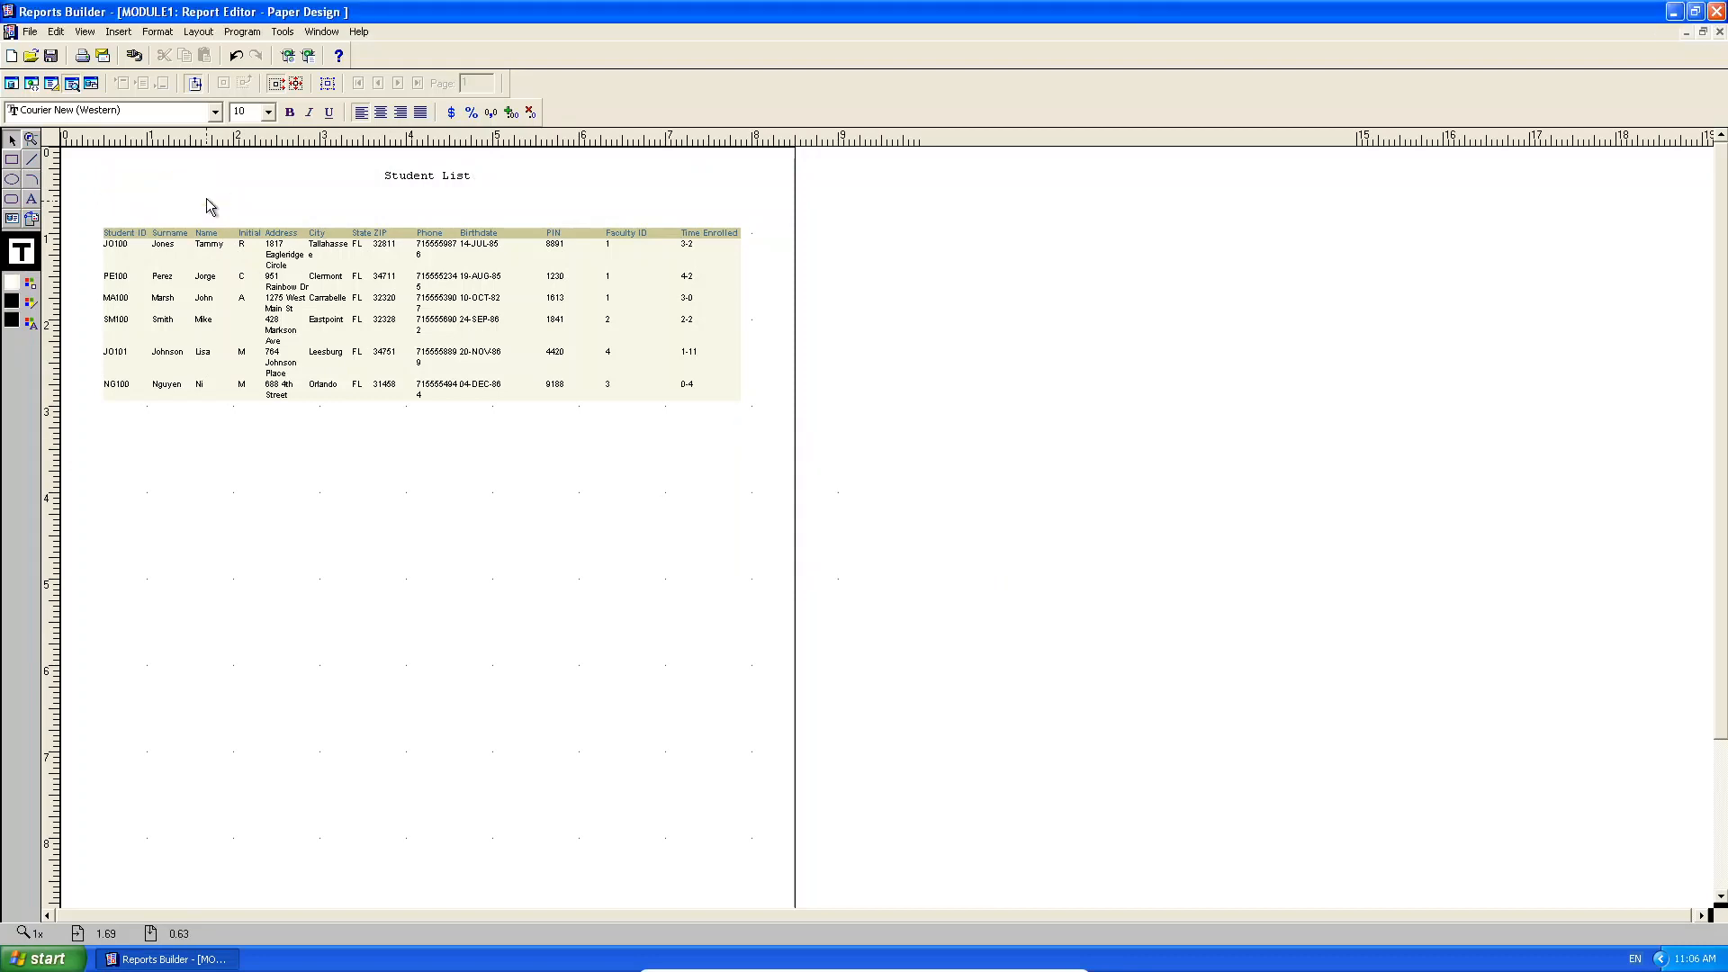
left_click(1702, 32)
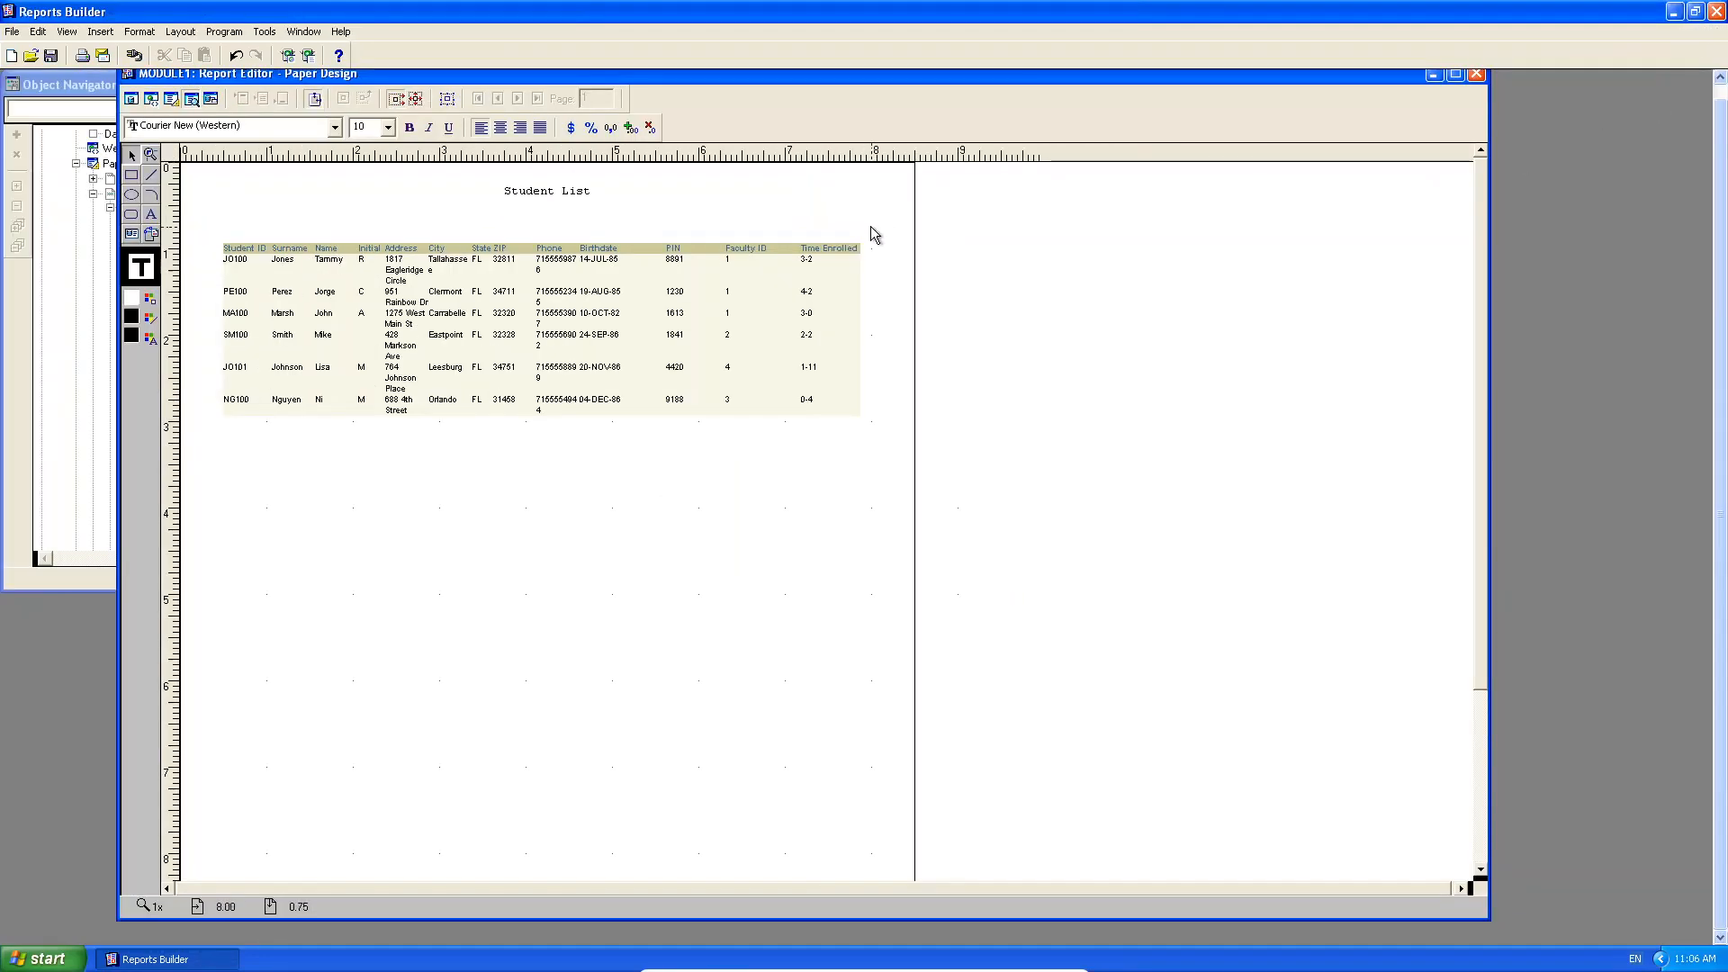
left_click_drag(705, 72, 927, 86)
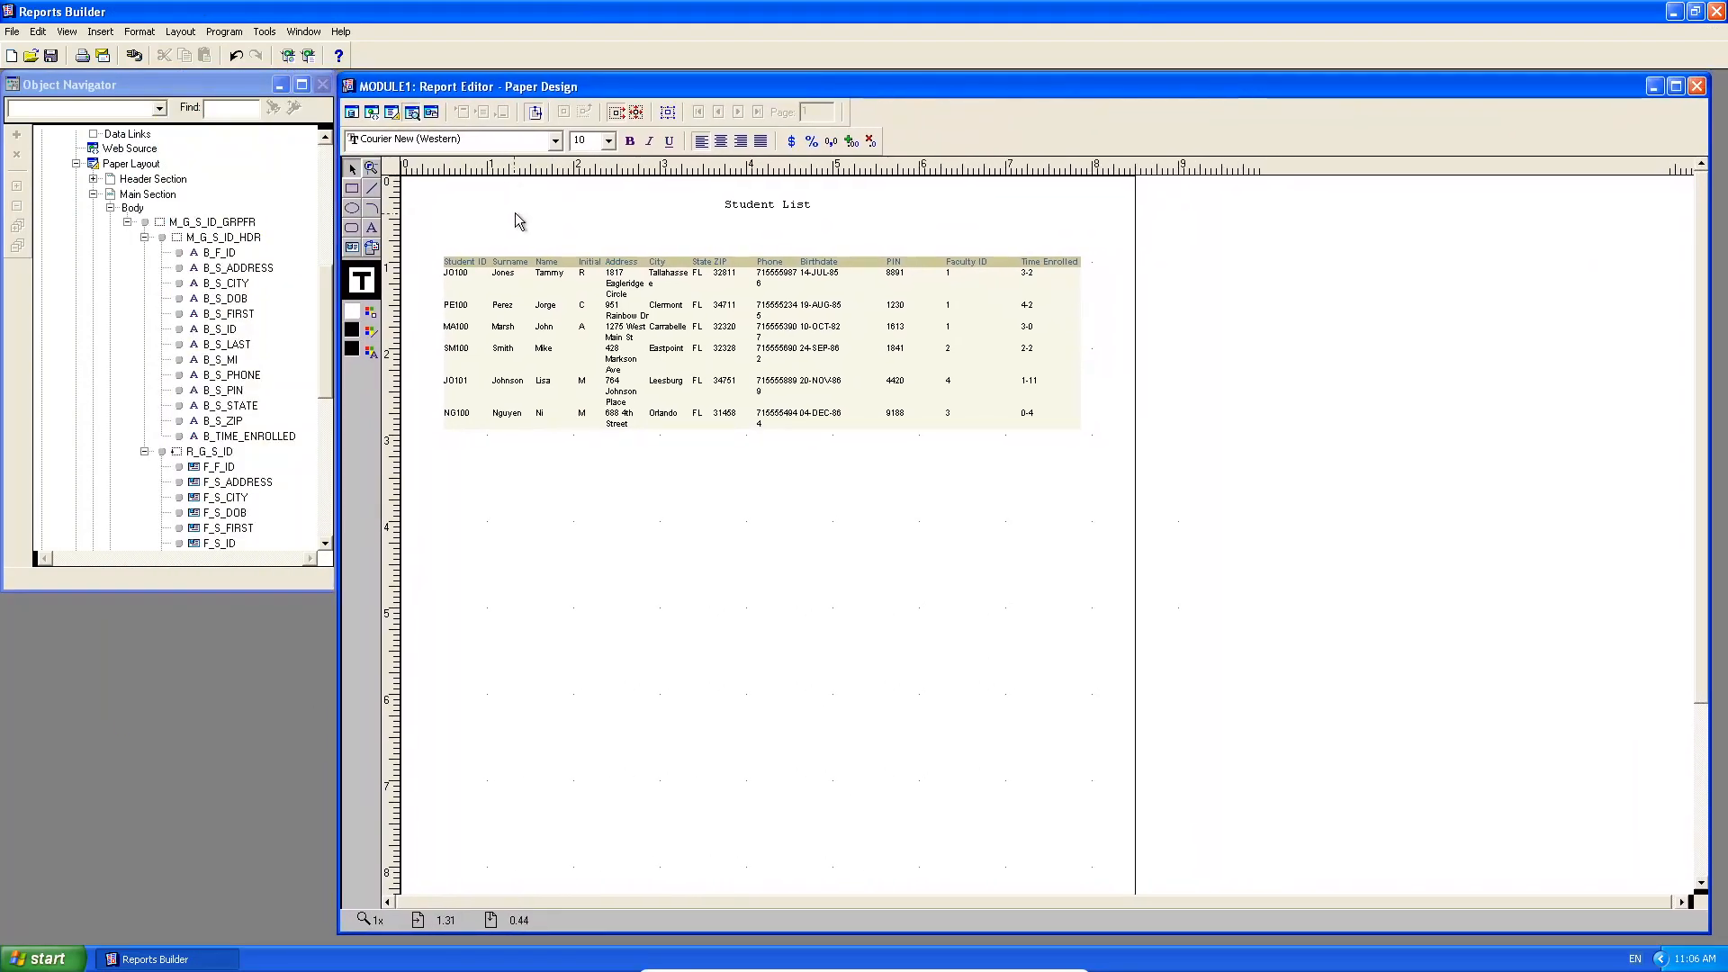
Import Nwlogo.jpg from the Chapter05DataFiles folder as an image in the report.
left_click(99, 32)
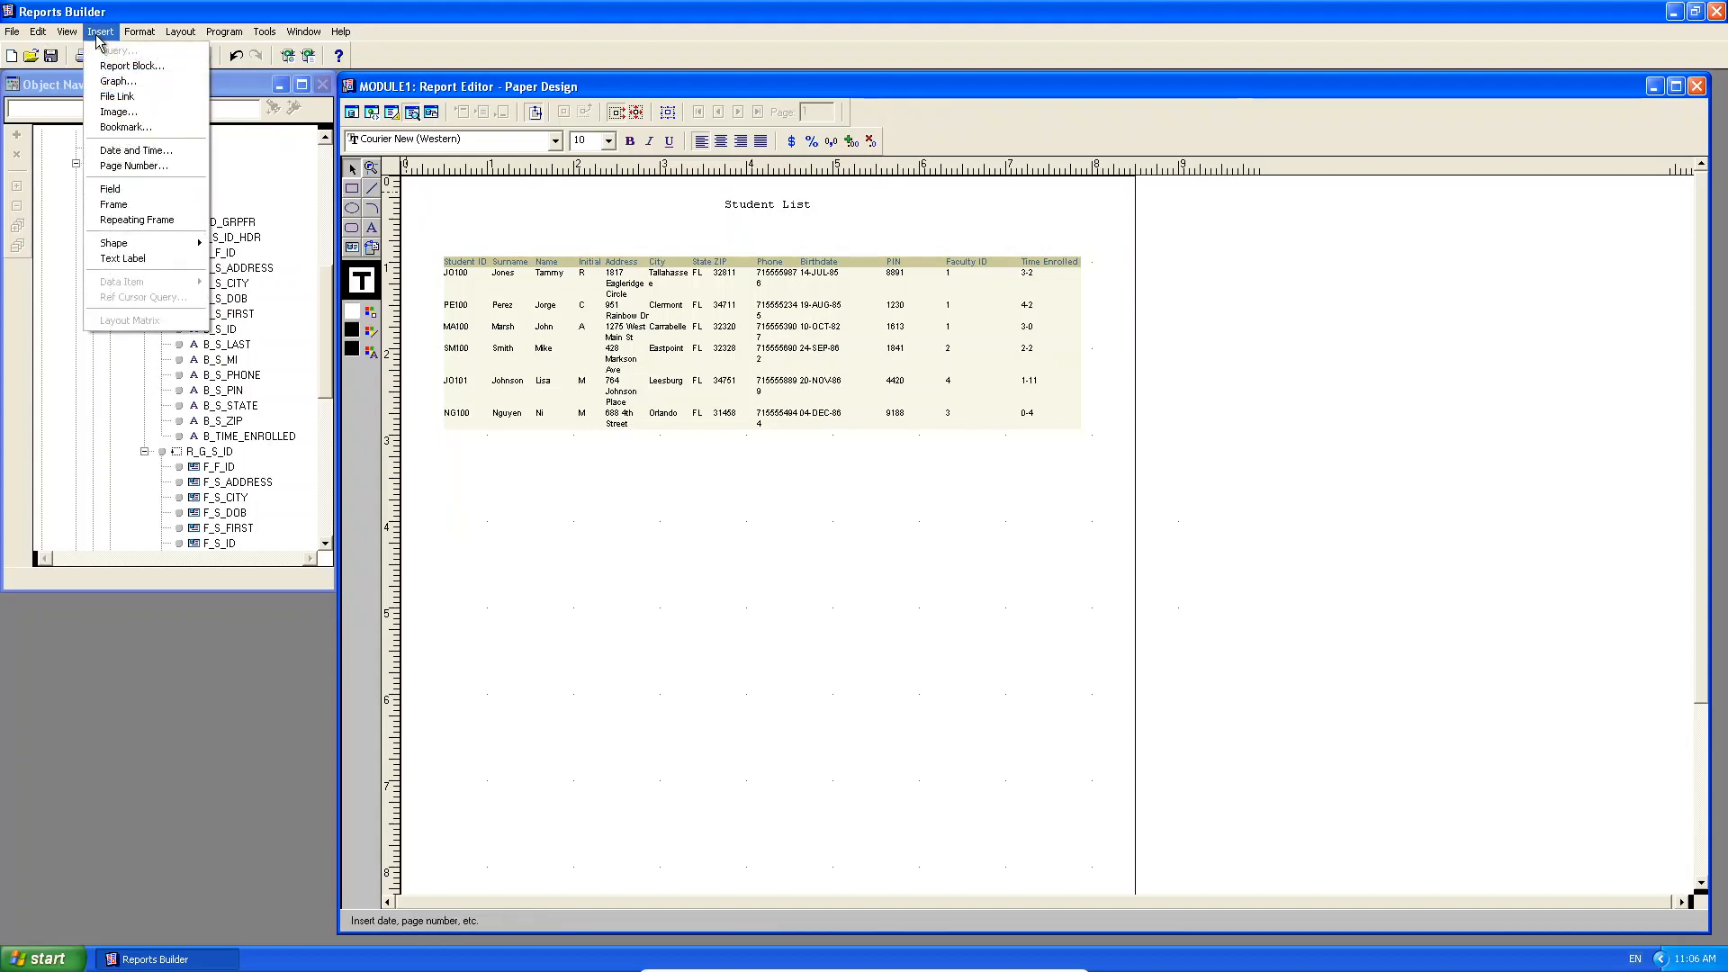
left_click(118, 112)
left_click(979, 482)
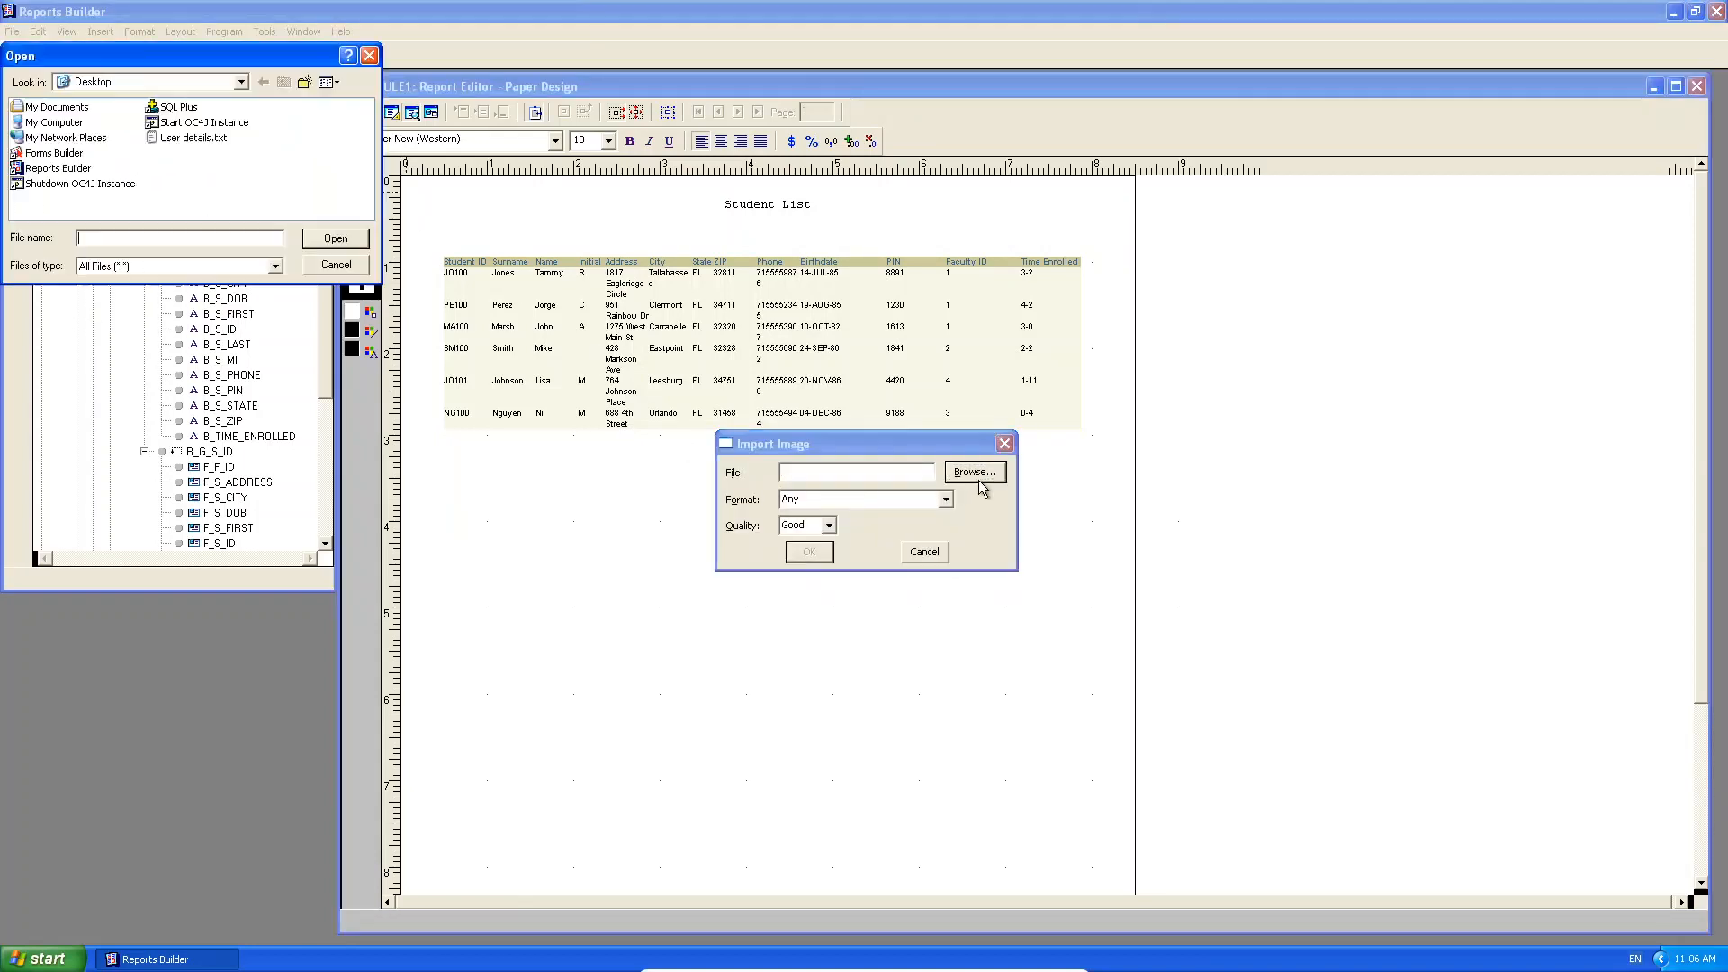
double_click(39, 123)
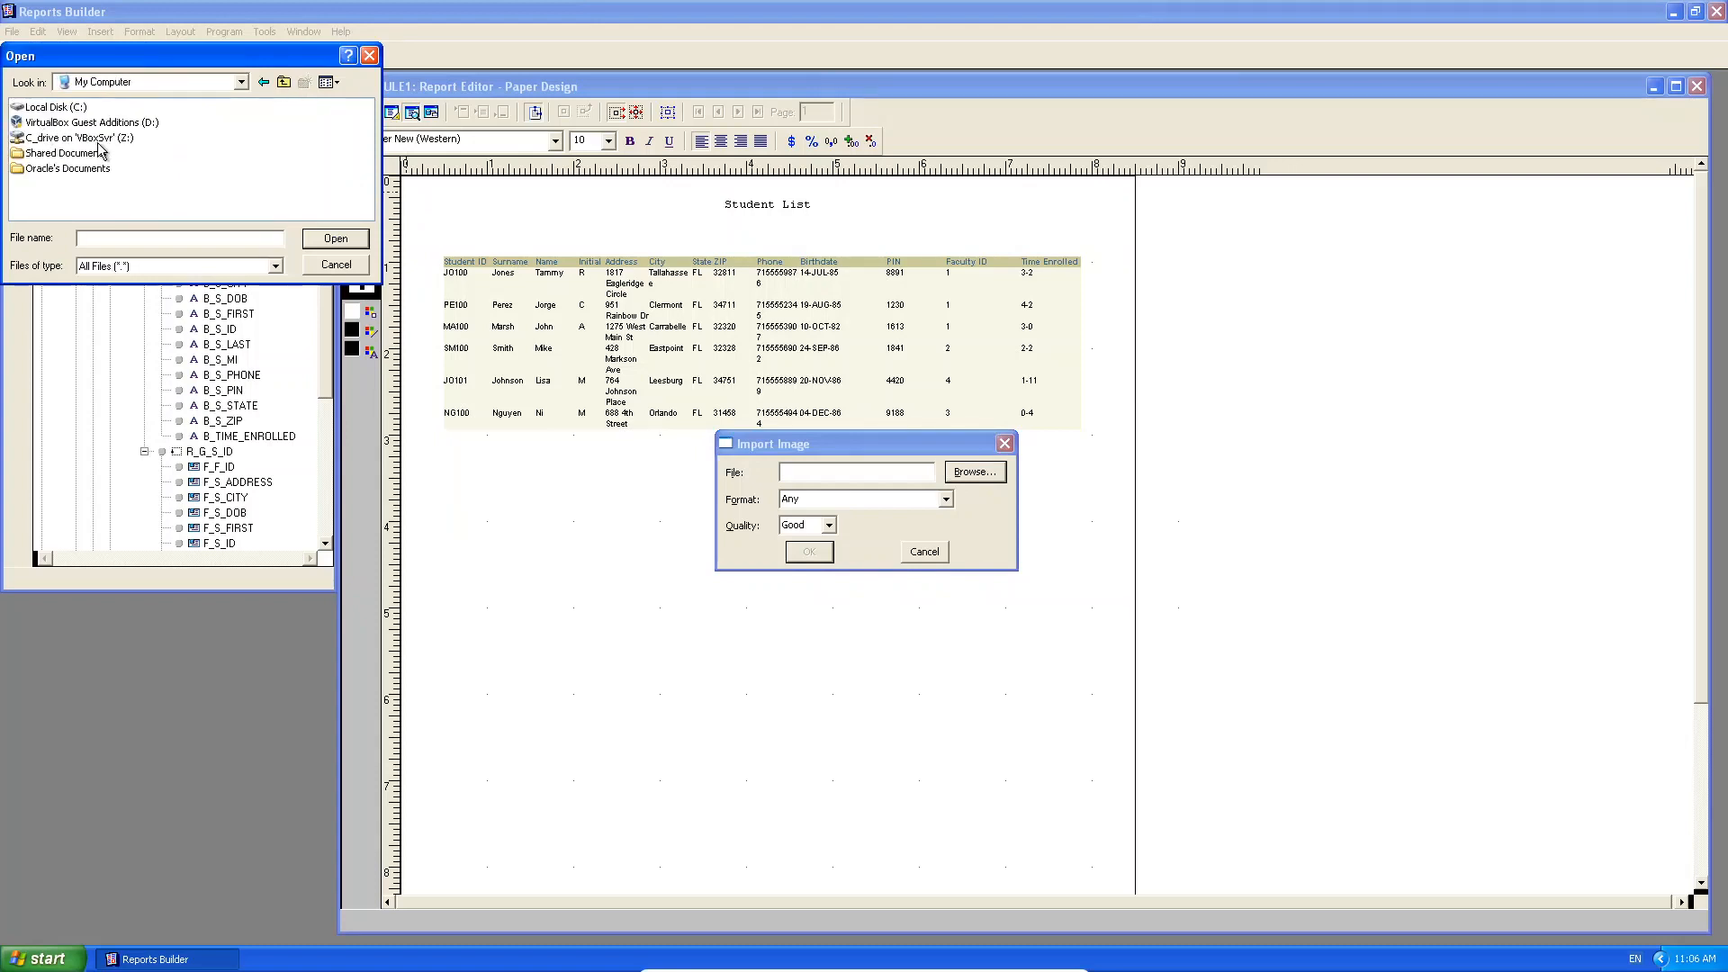
double_click(55, 107)
double_click(61, 108)
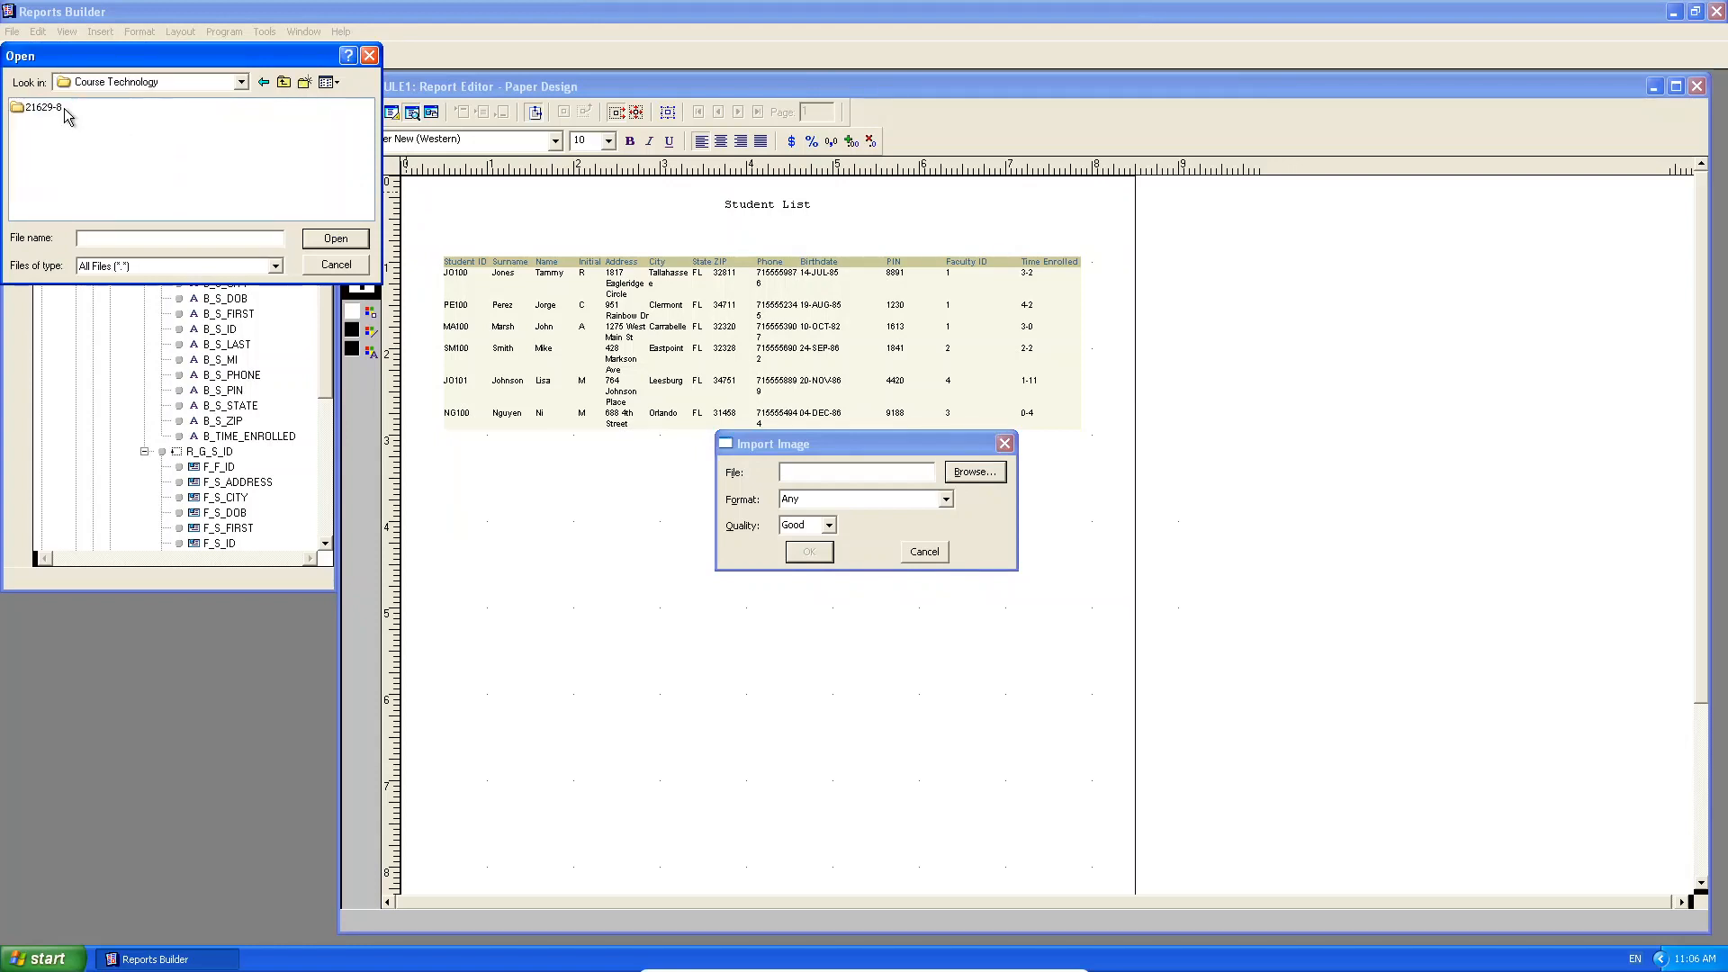
double_click(59, 108)
double_click(59, 122)
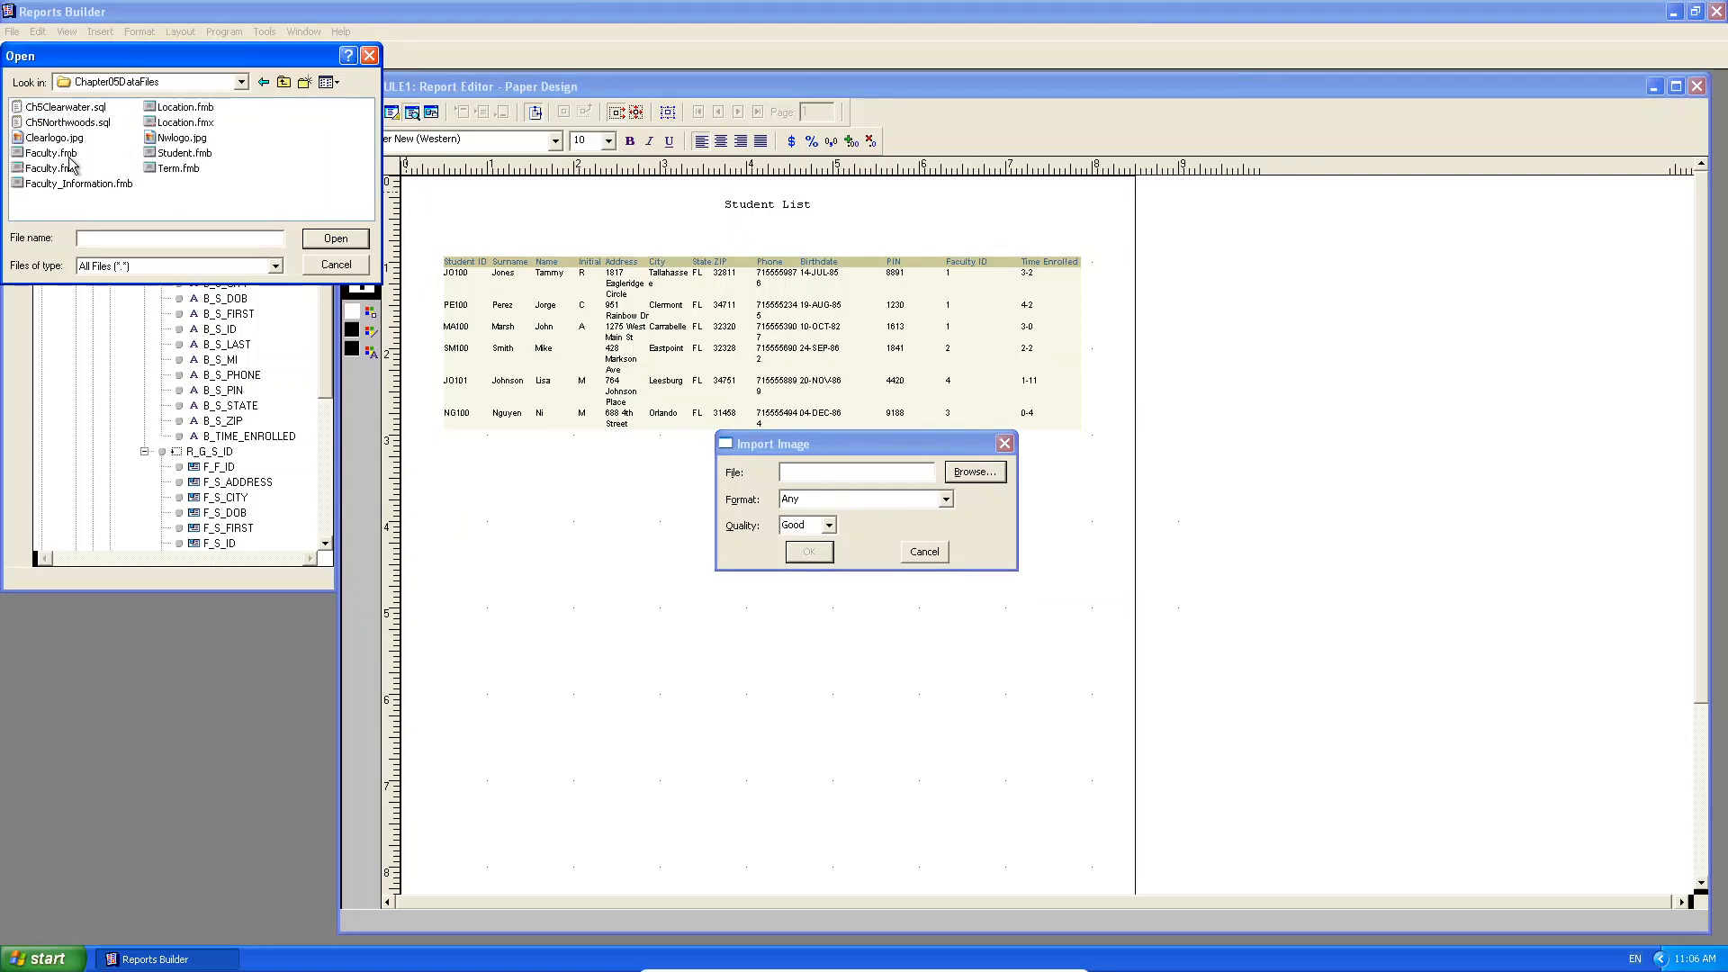
double_click(181, 138)
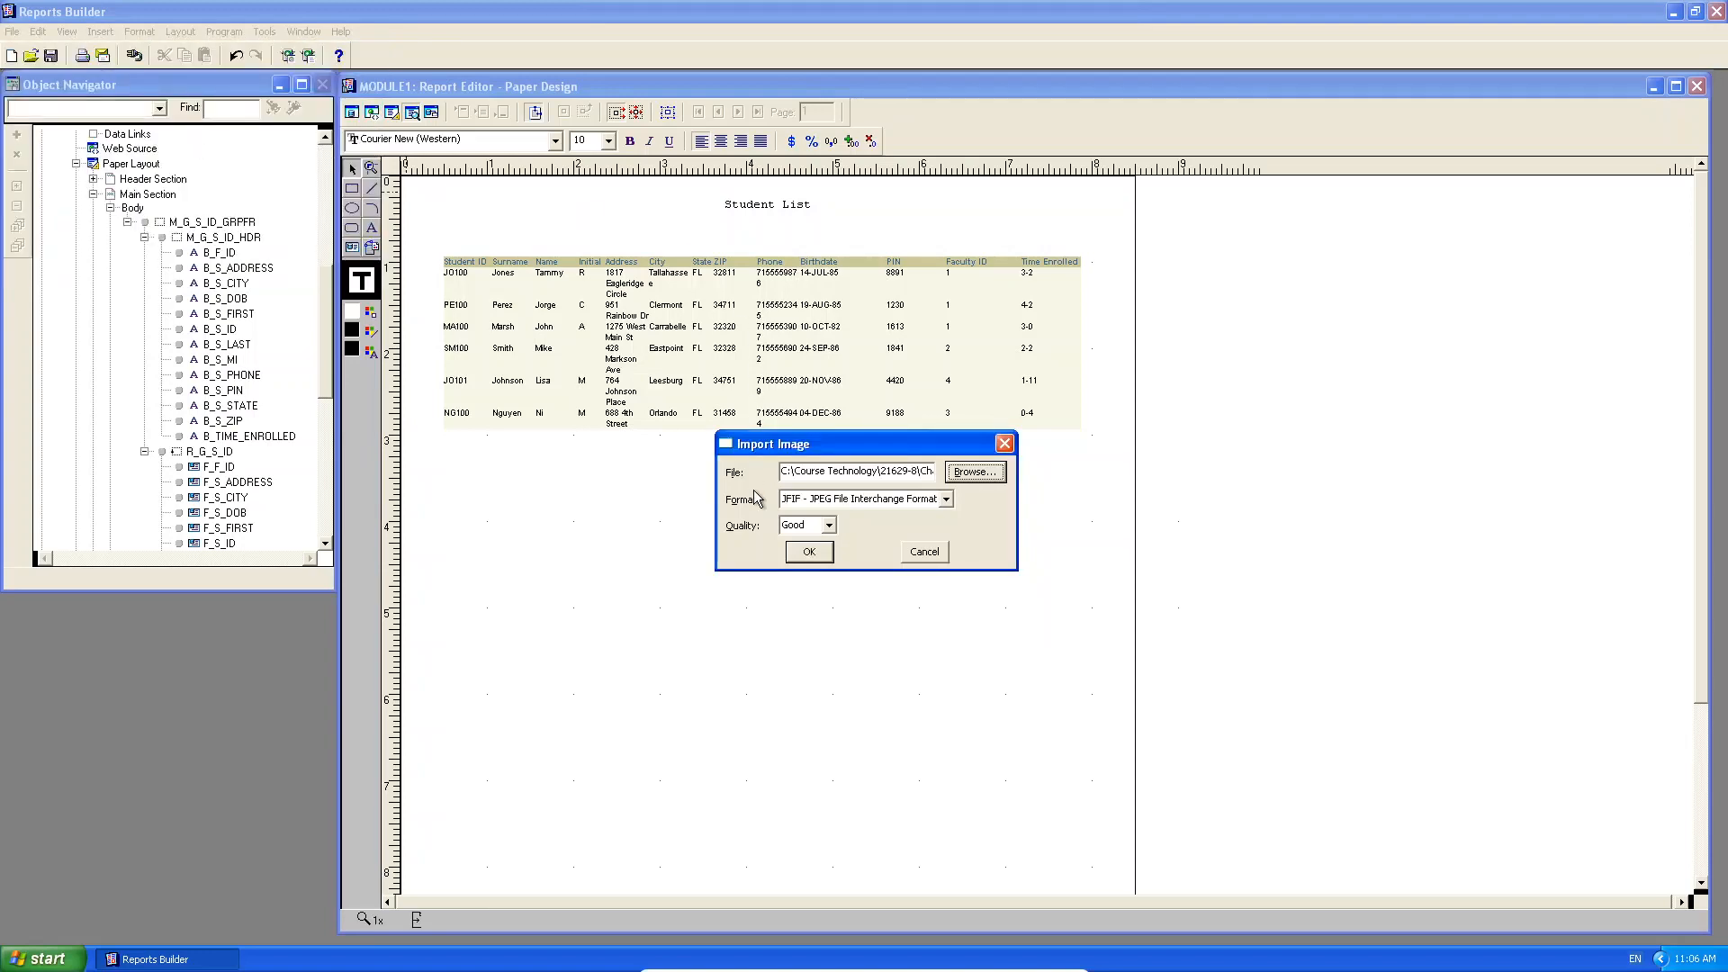
left_click(809, 552)
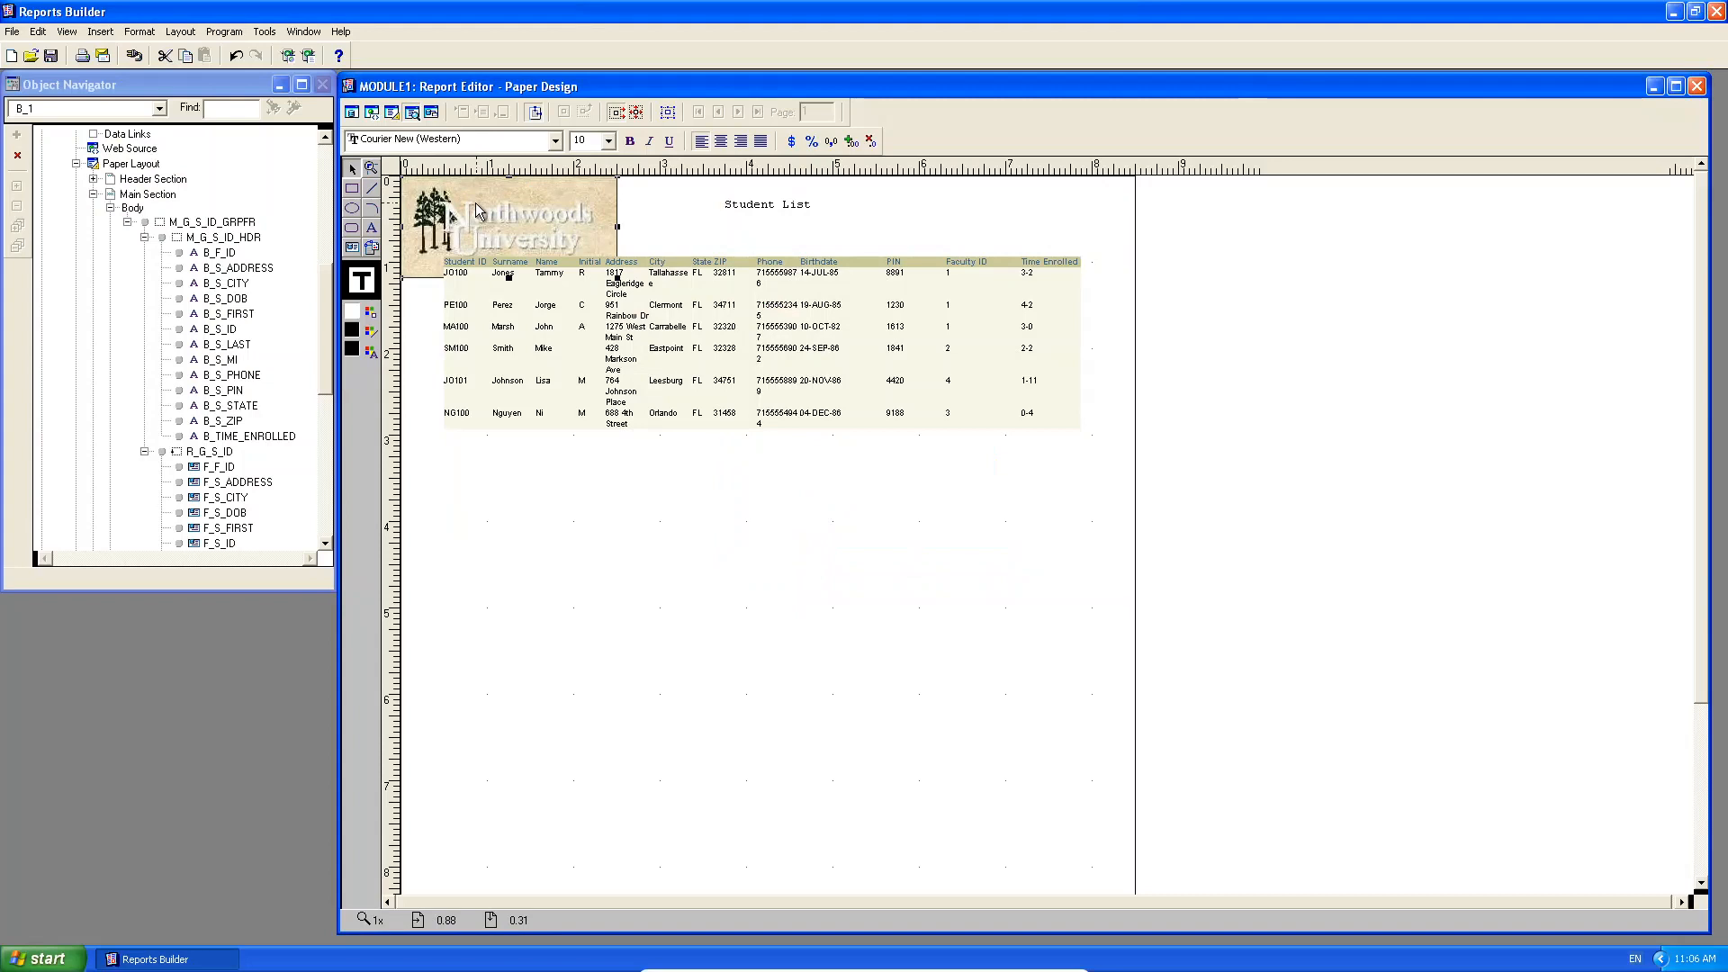
Nudge the logo slightly to the right and switch to the Paper Layout view.
left_click_drag(498, 230, 520, 223)
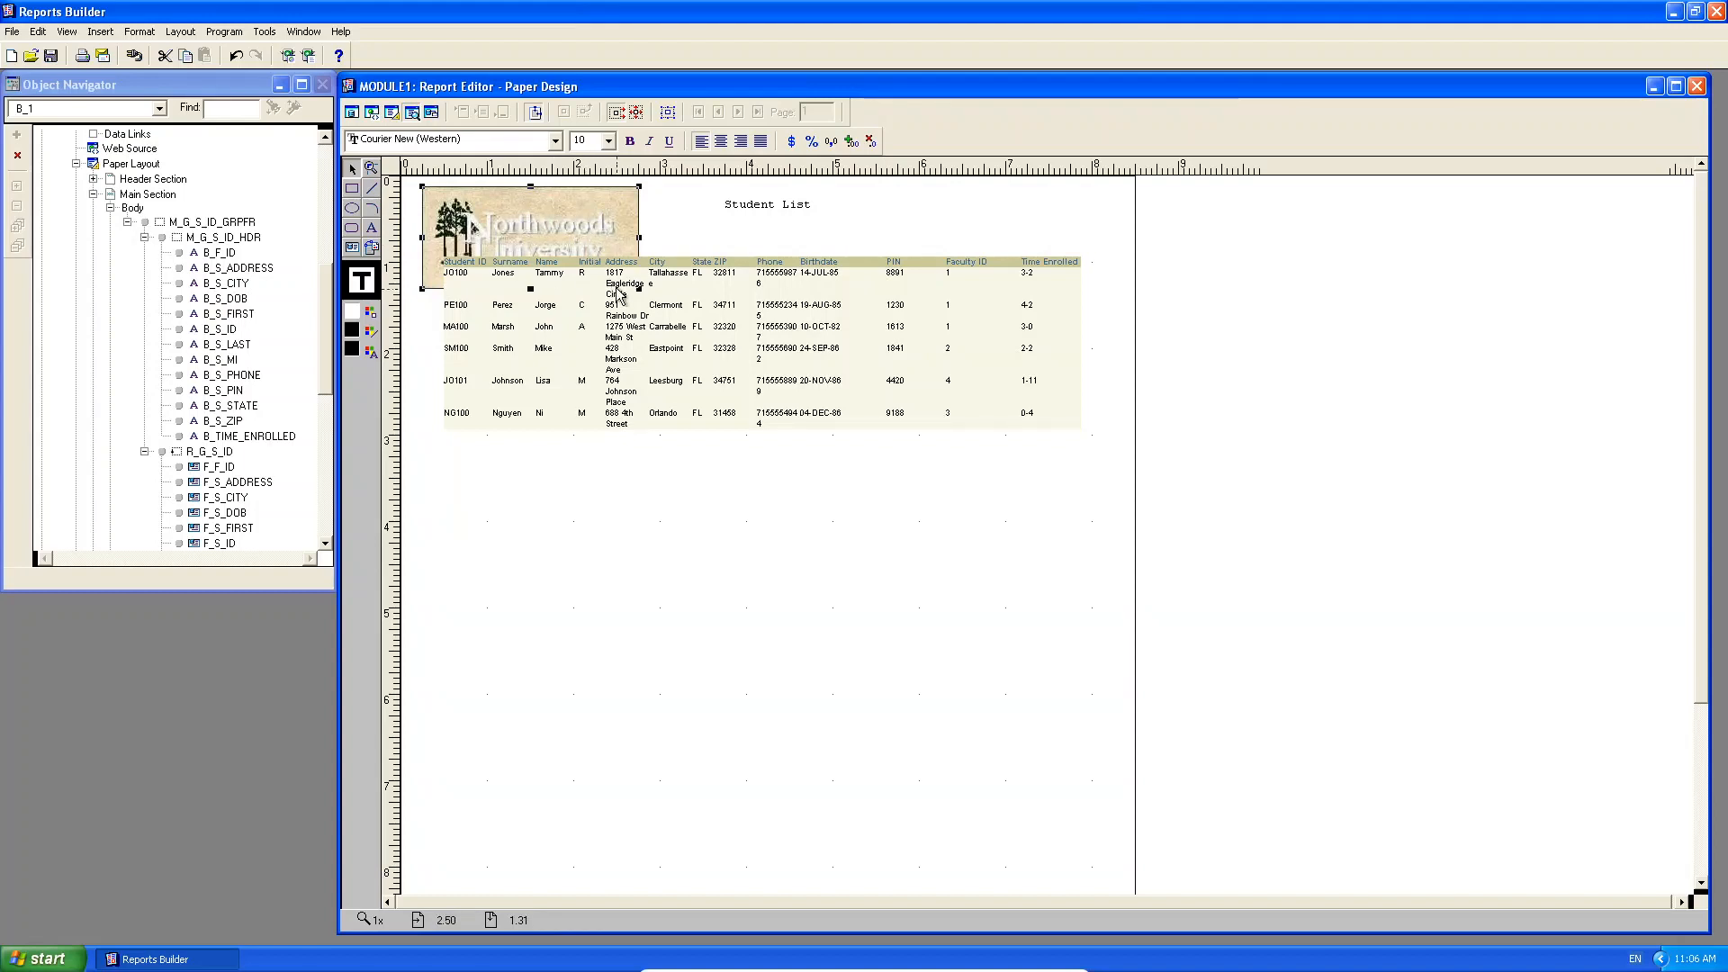
left_click(392, 112)
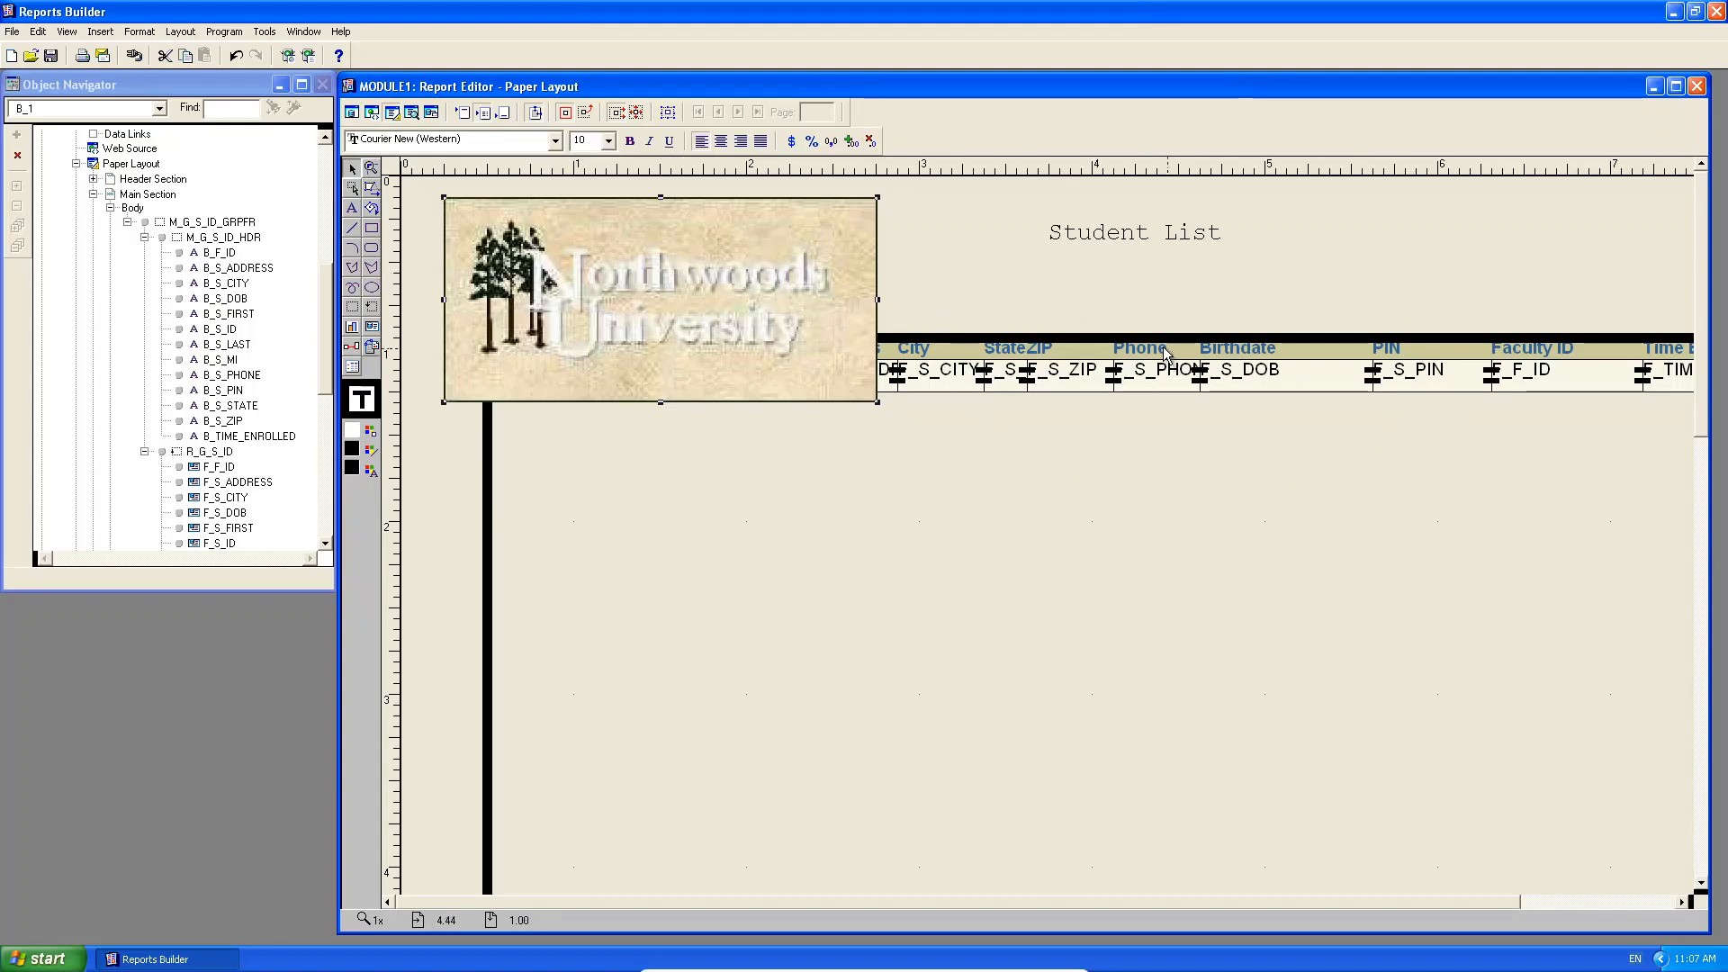
Maximize the Report Editor and drag the columns frame down below the logo.
left_click(1676, 86)
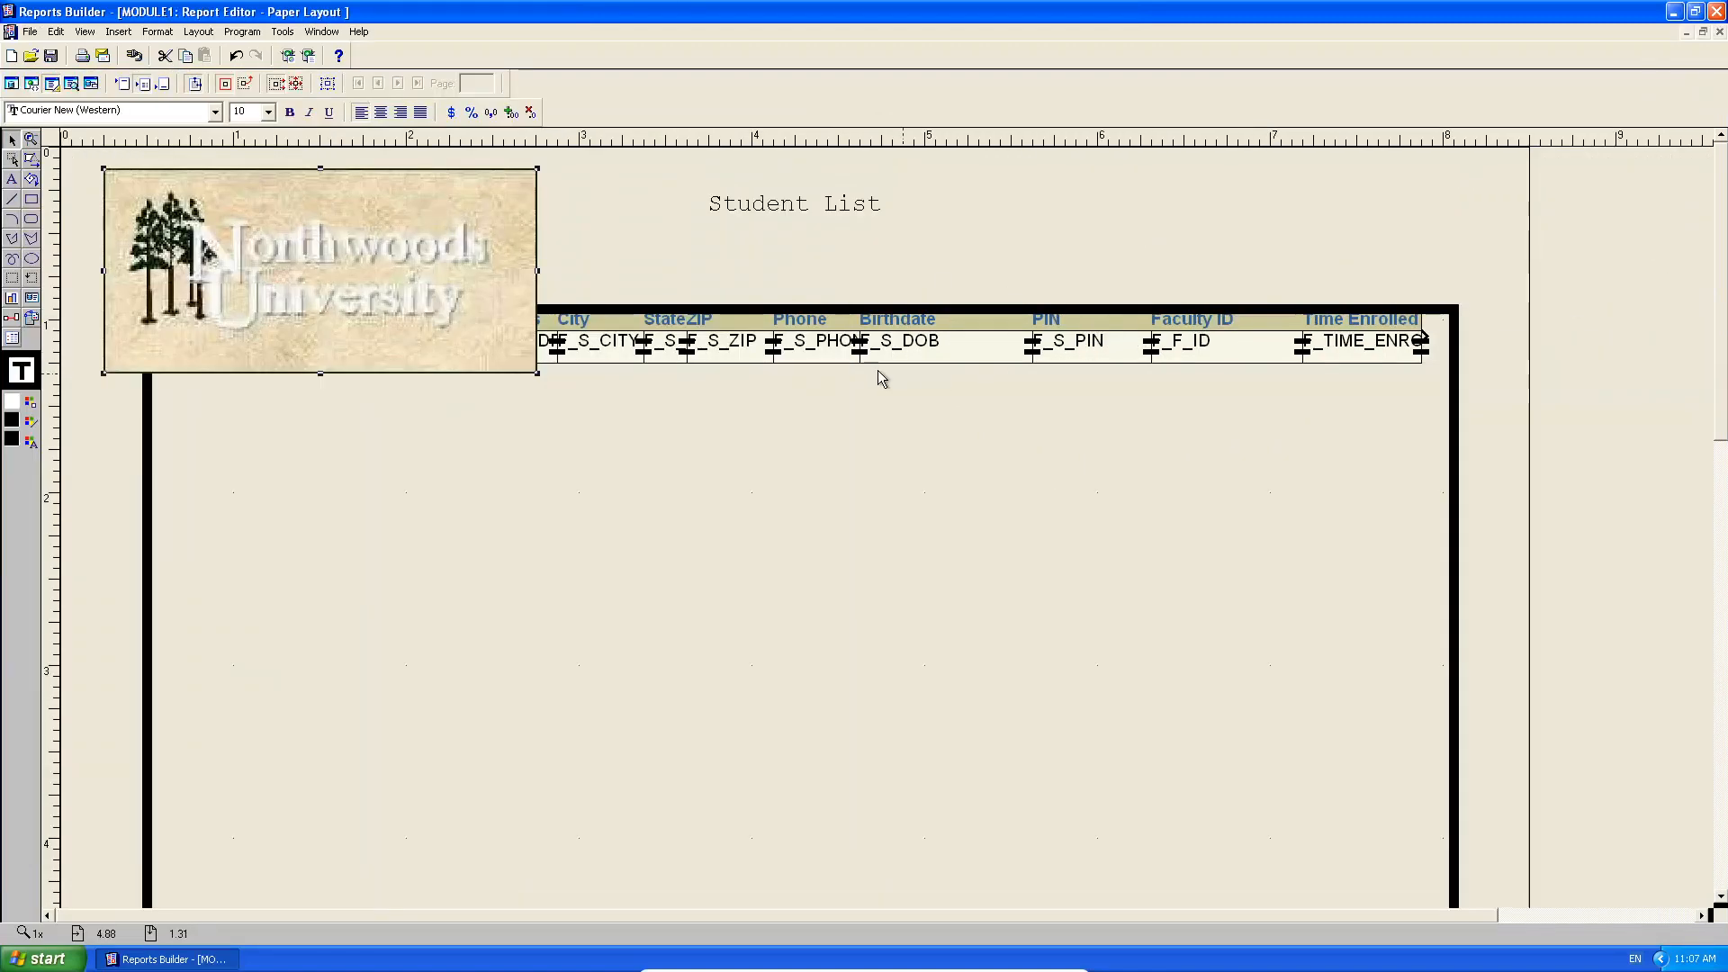
left_click_drag(801, 309, 802, 412)
left_click(816, 318)
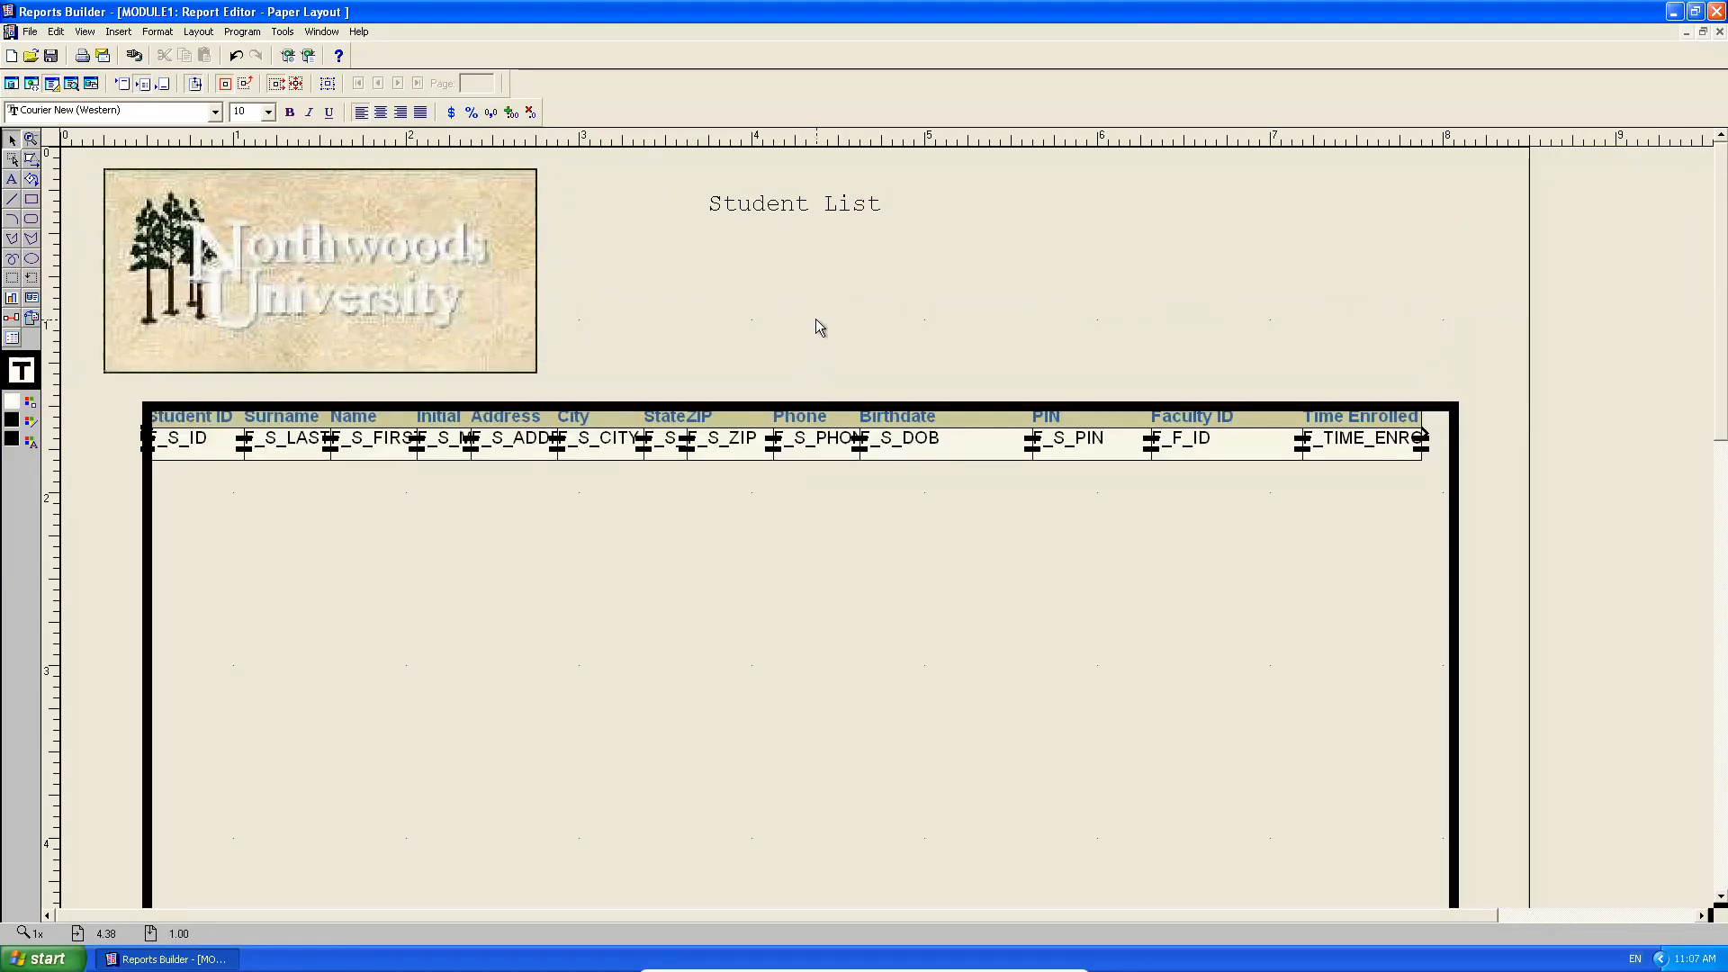
Position the Northwoods logo and the Student List title side by side above the columns.
left_click(464, 249)
left_click(306, 268)
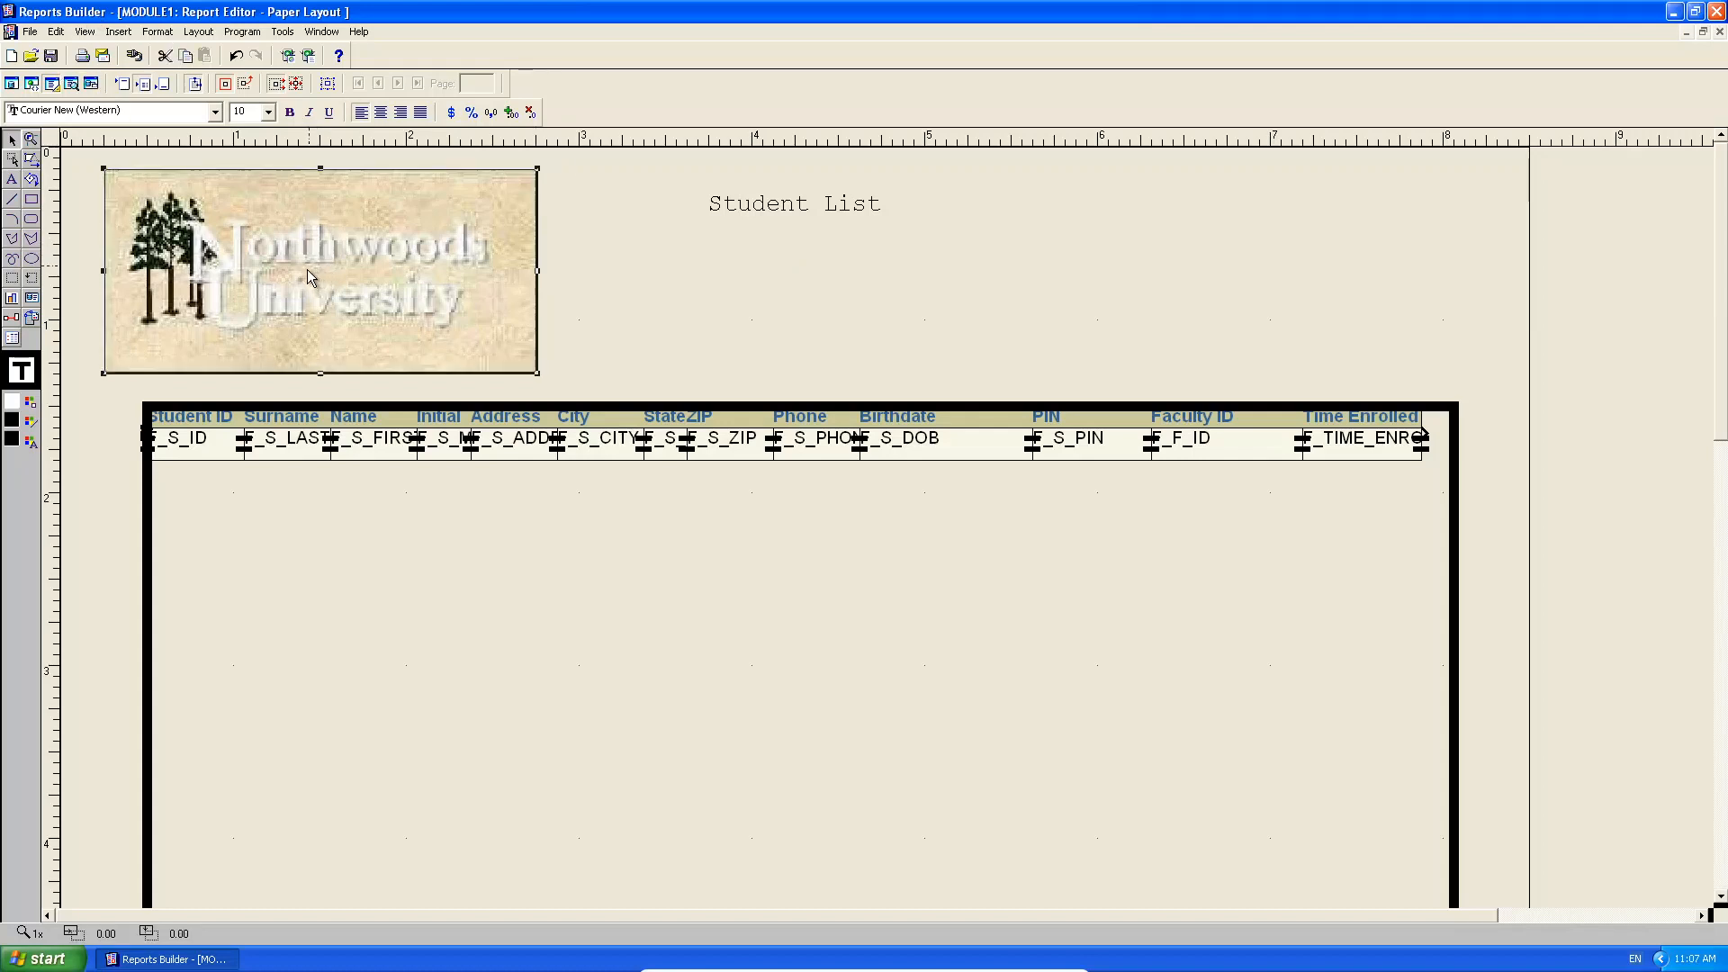
left_click_drag(254, 277, 490, 266)
left_click(1030, 219)
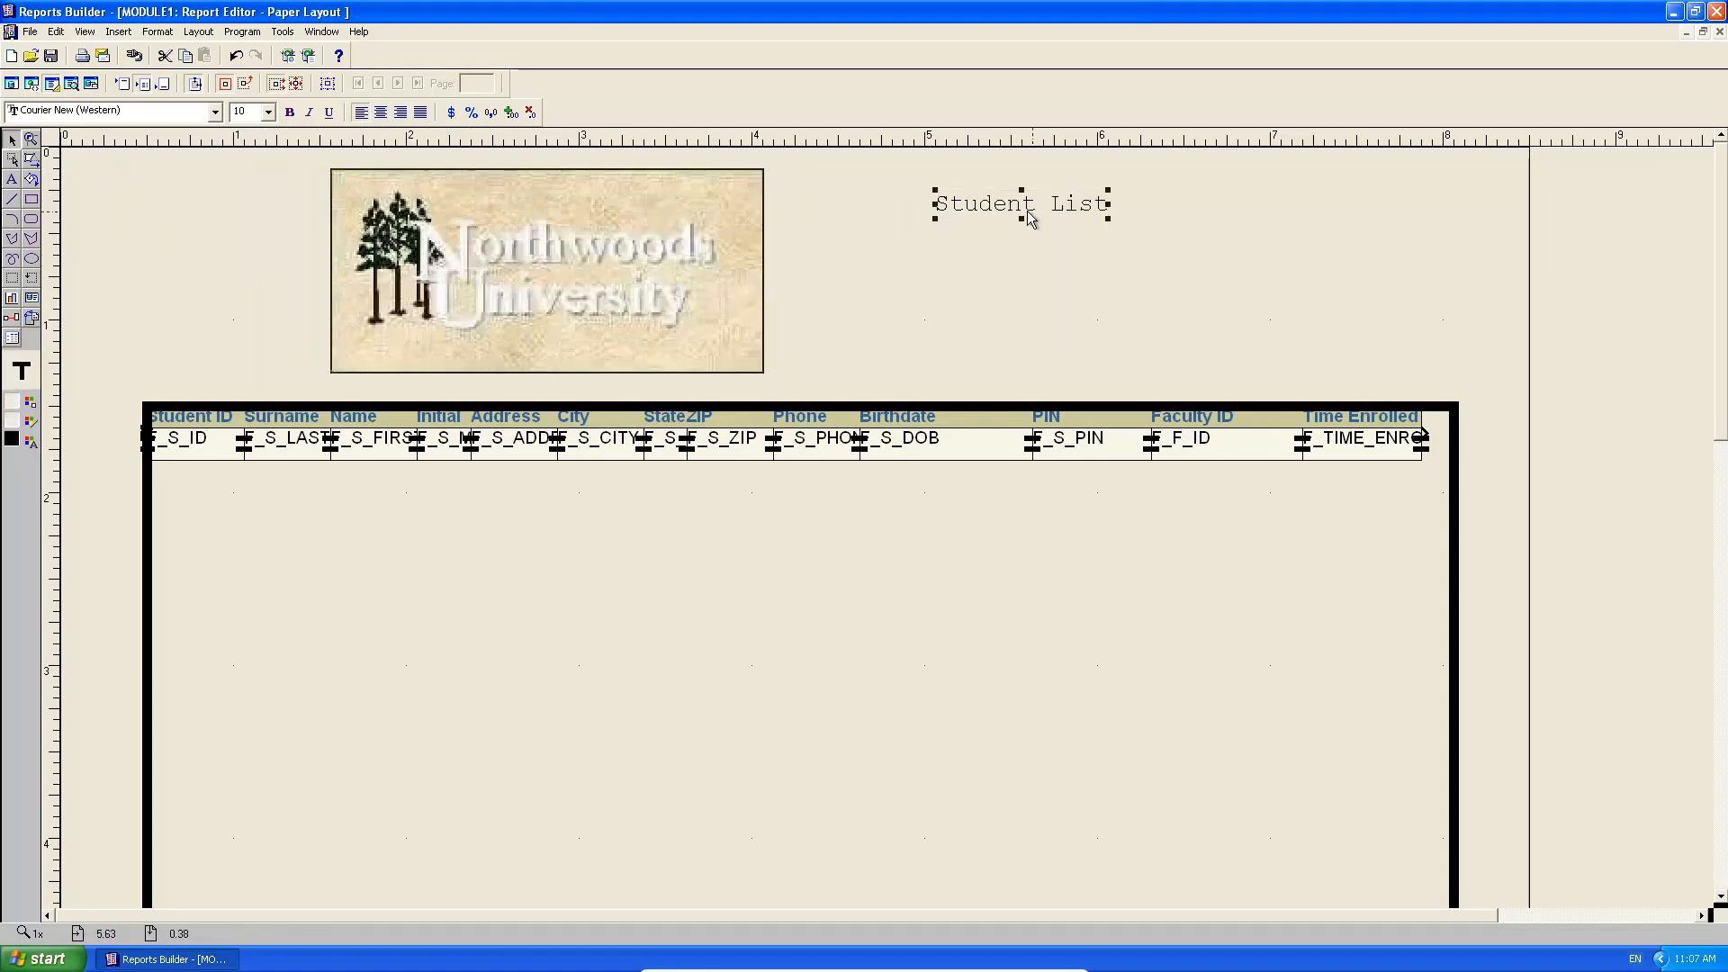
left_click_drag(1055, 212, 876, 255)
left_click_drag(681, 258, 495, 258)
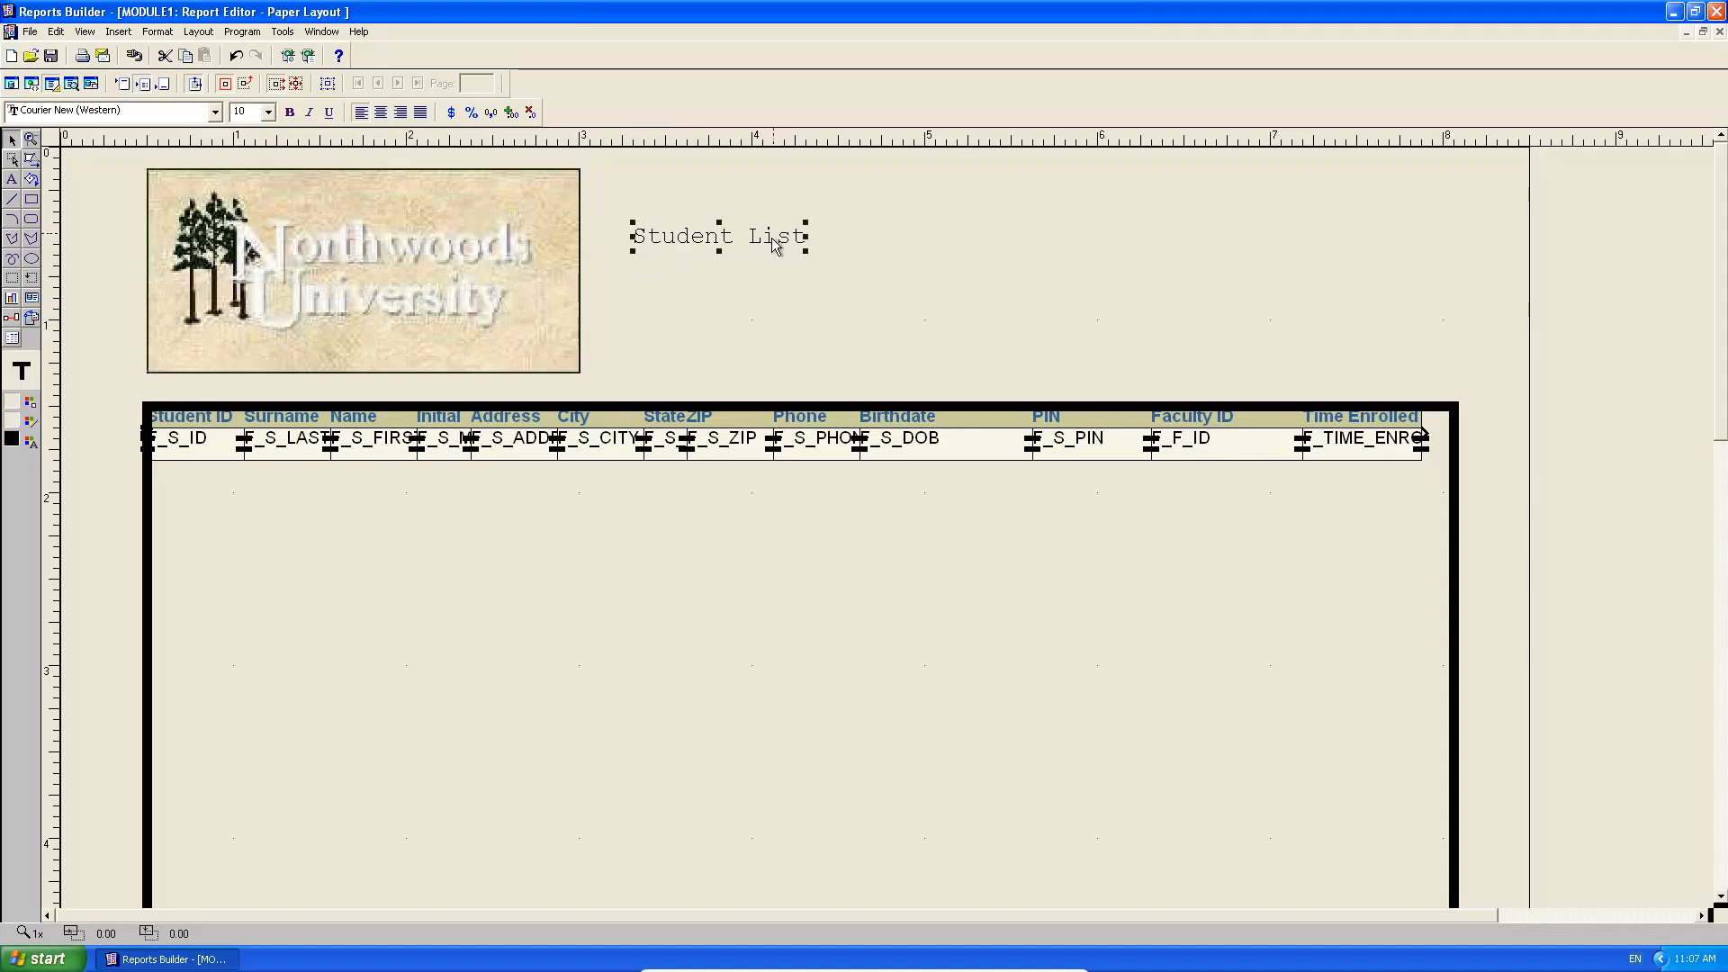
left_click_drag(774, 244, 1033, 244)
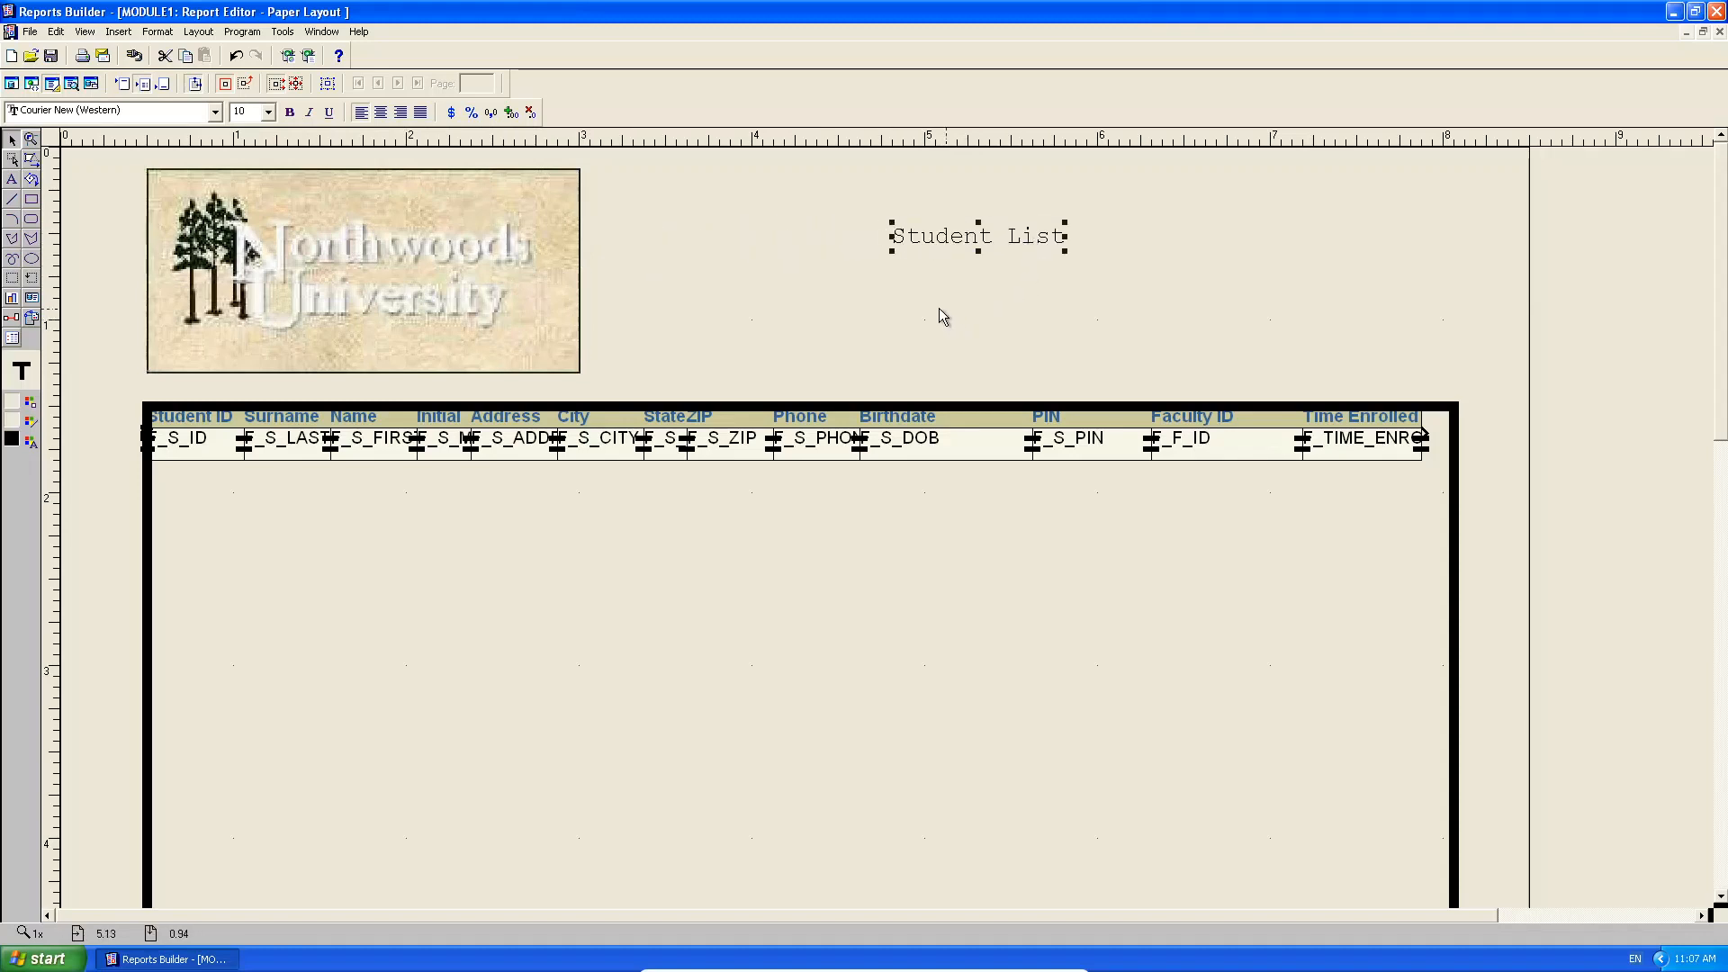
left_click(331, 261)
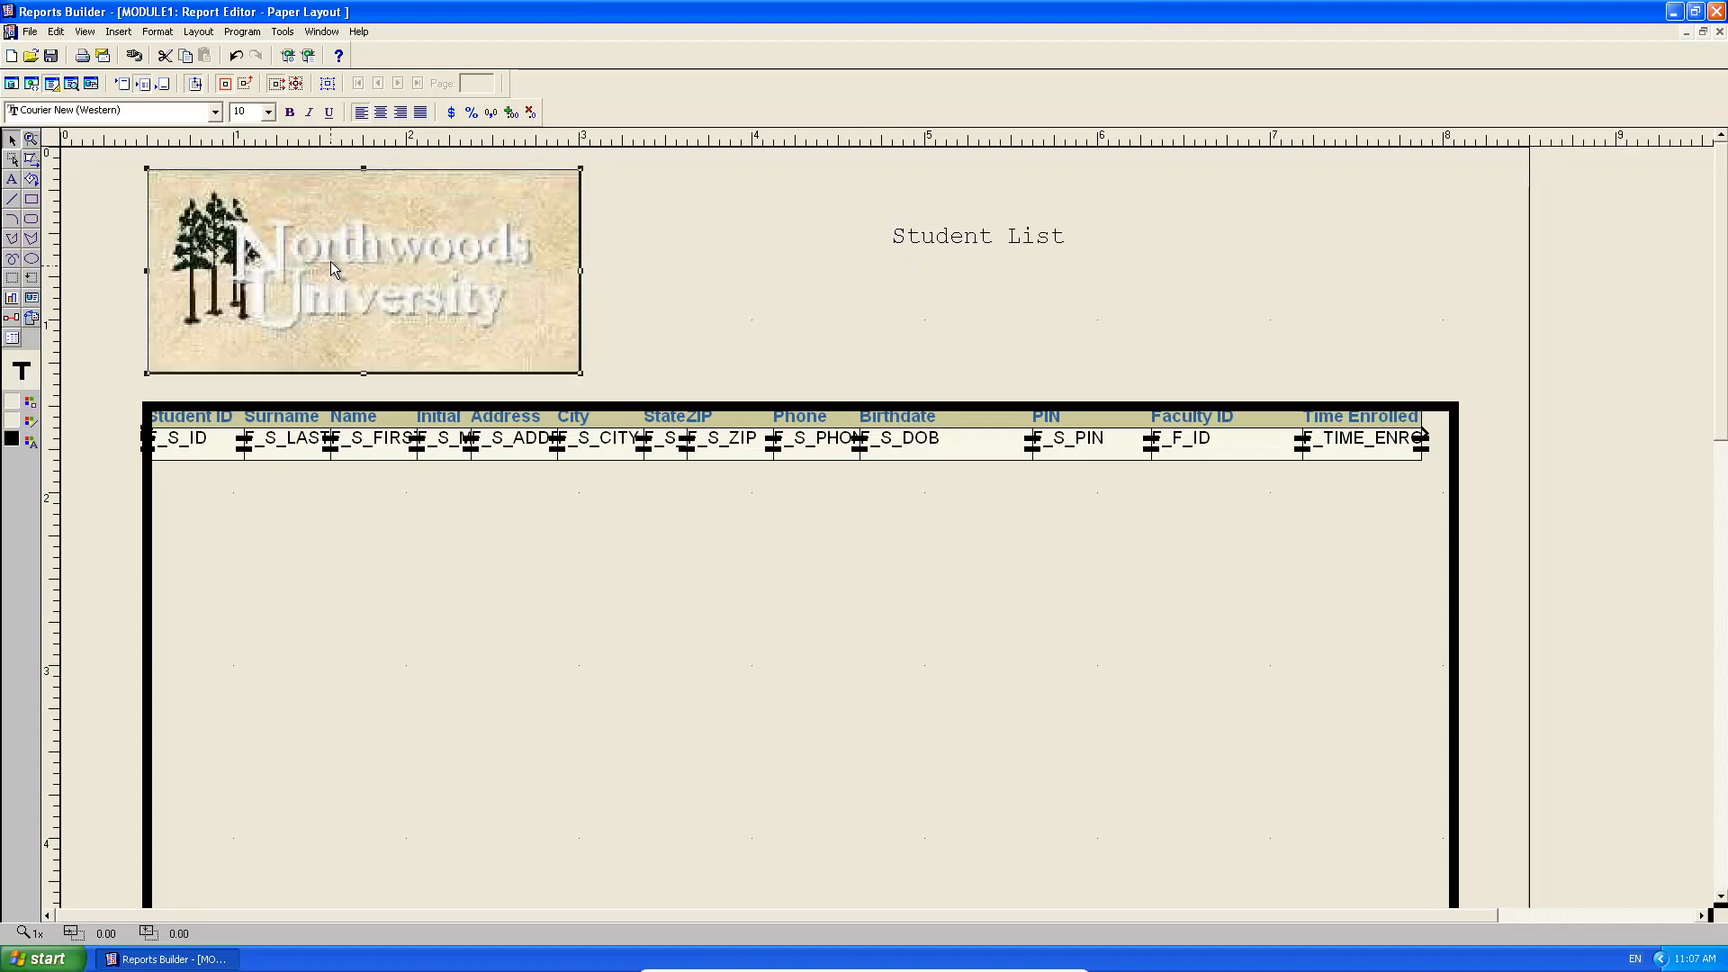
mouse_move(331, 261)
left_mouse_down()
mouse_move(470, 261)
mouse_move(245, 259)
mouse_move(505, 251)
mouse_move(394, 258)
mouse_move(396, 205)
mouse_move(440, 461)
mouse_move(420, 180)
mouse_move(439, 315)
mouse_move(393, 229)
mouse_move(327, 256)
left_mouse_up()
left_click(678, 275)
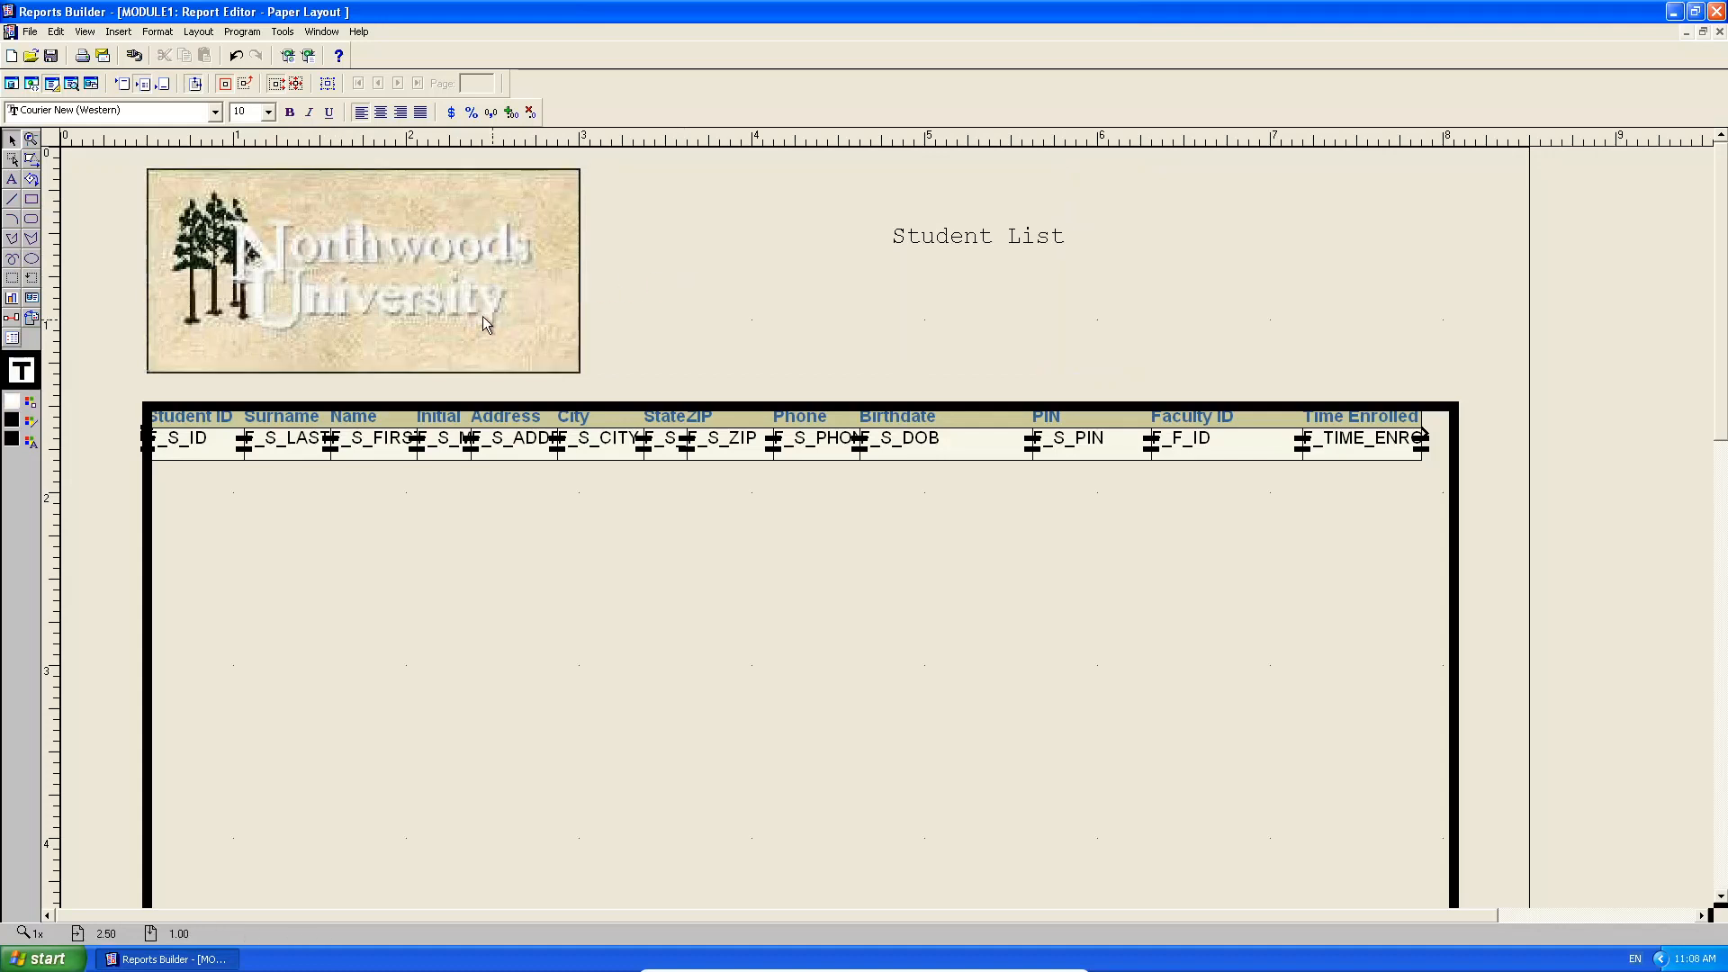
left_click(427, 290)
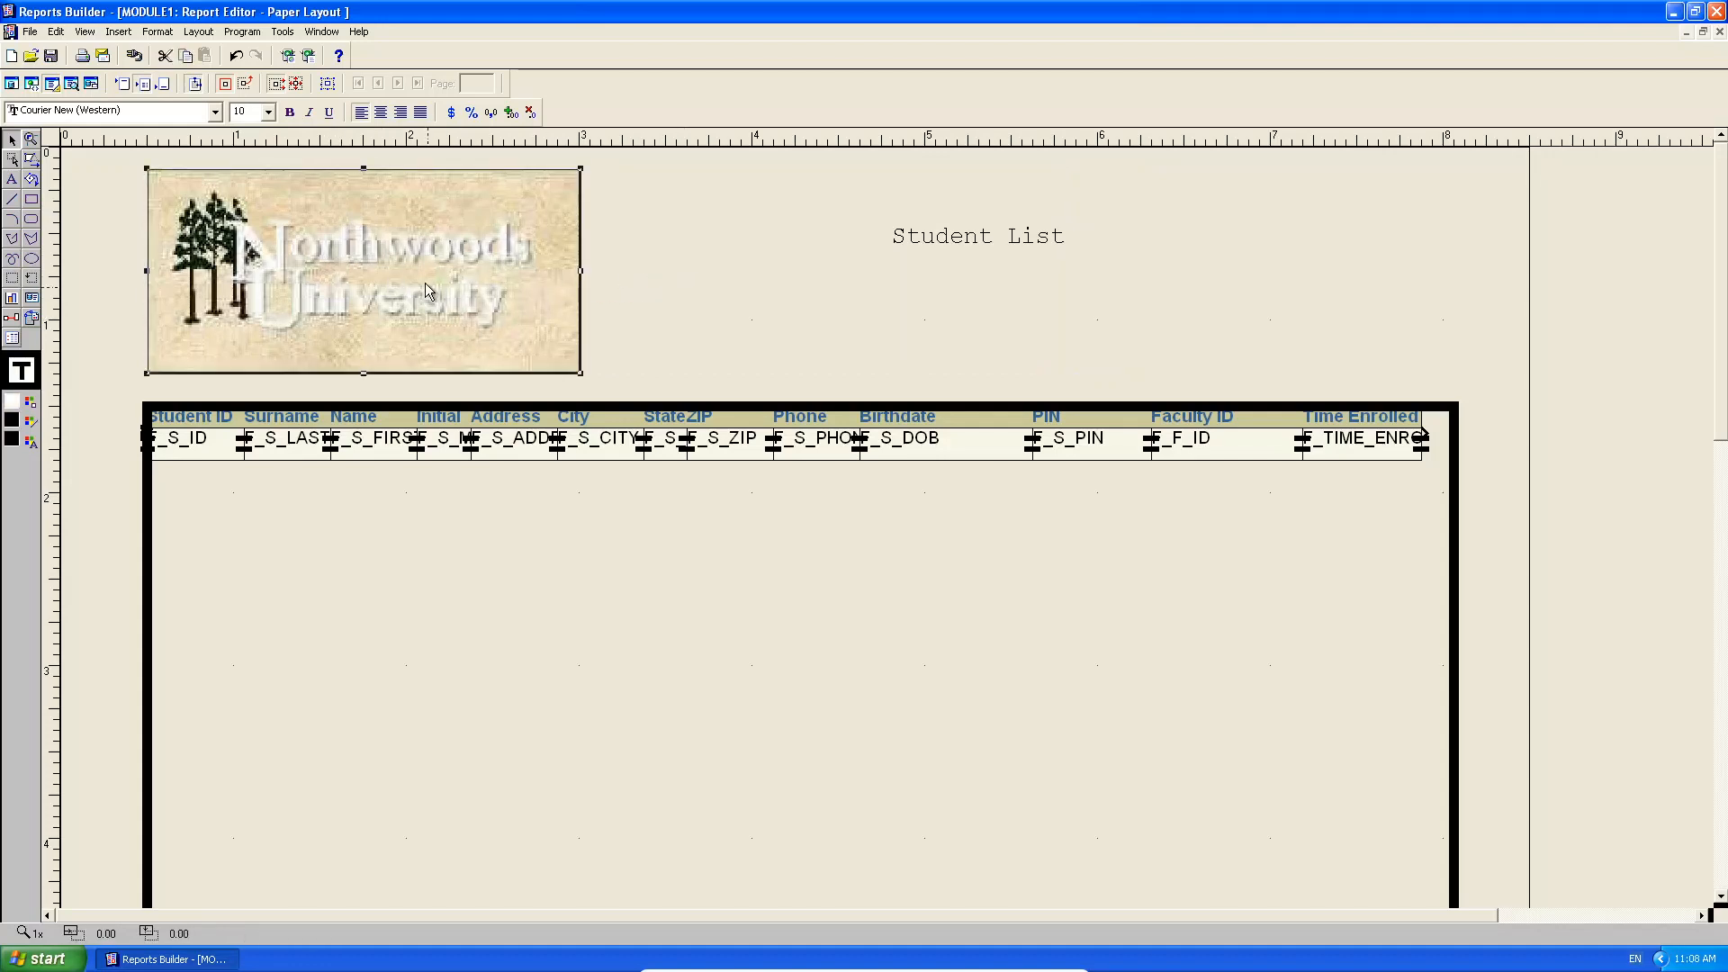
Move the logo back to the top-left corner with the Student List title to its right.
left_click_drag(425, 288, 504, 279)
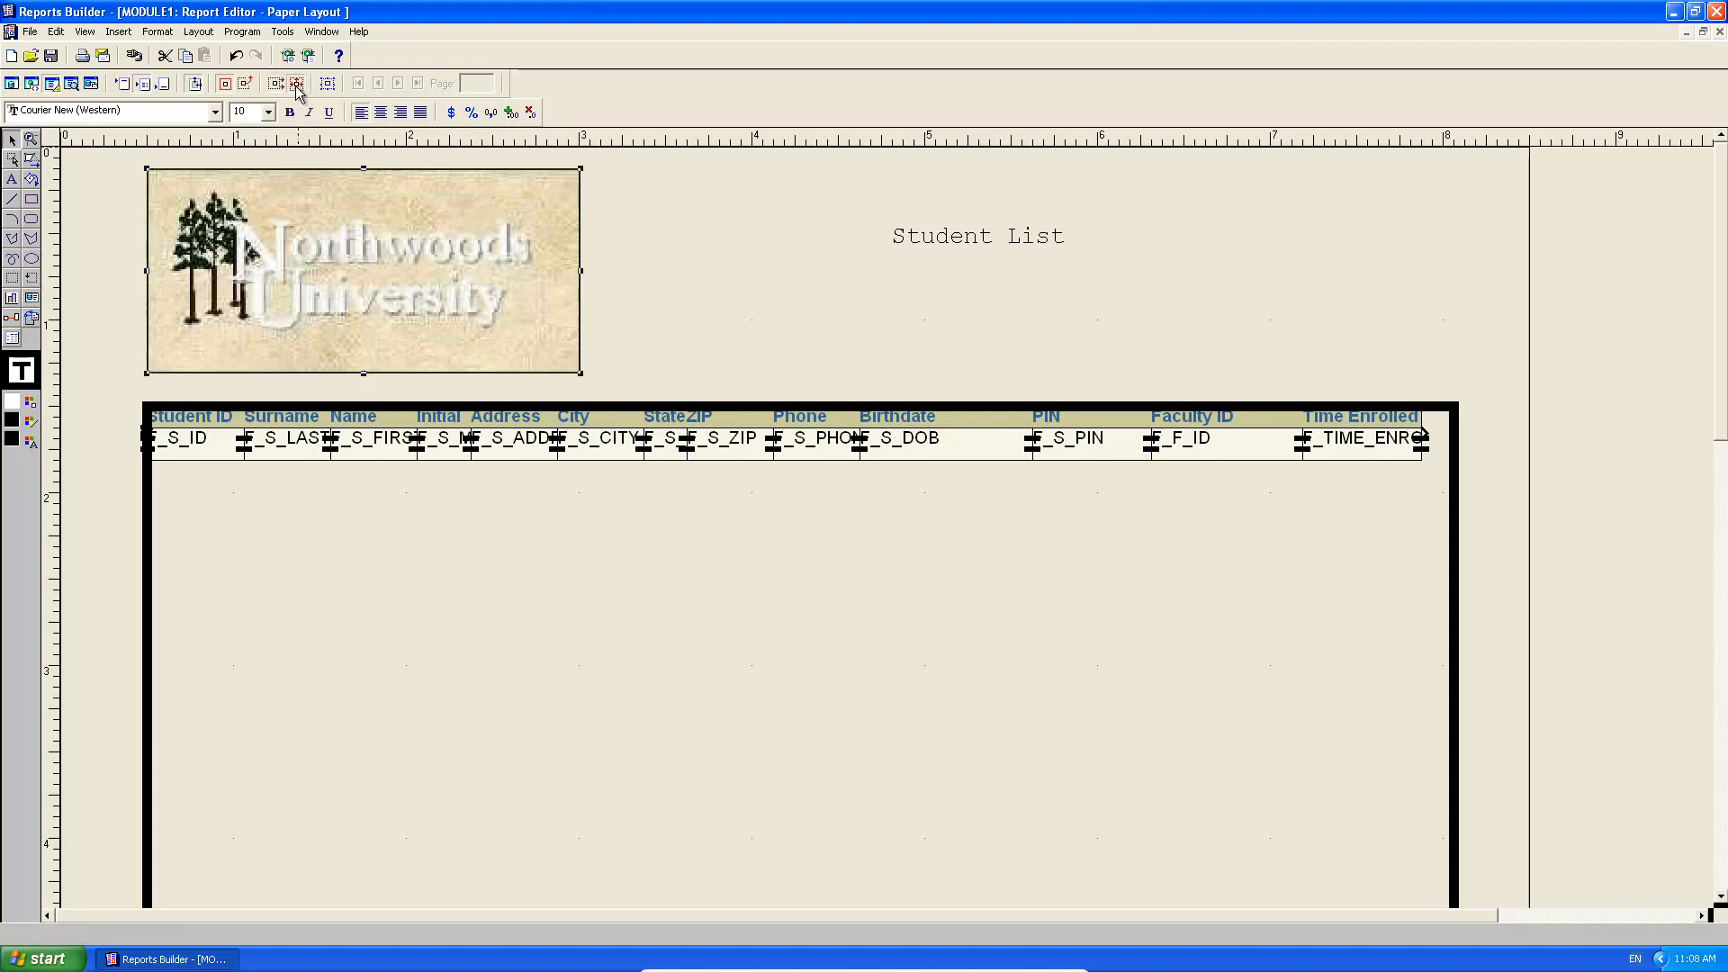
left_click_drag(381, 291, 1402, 669)
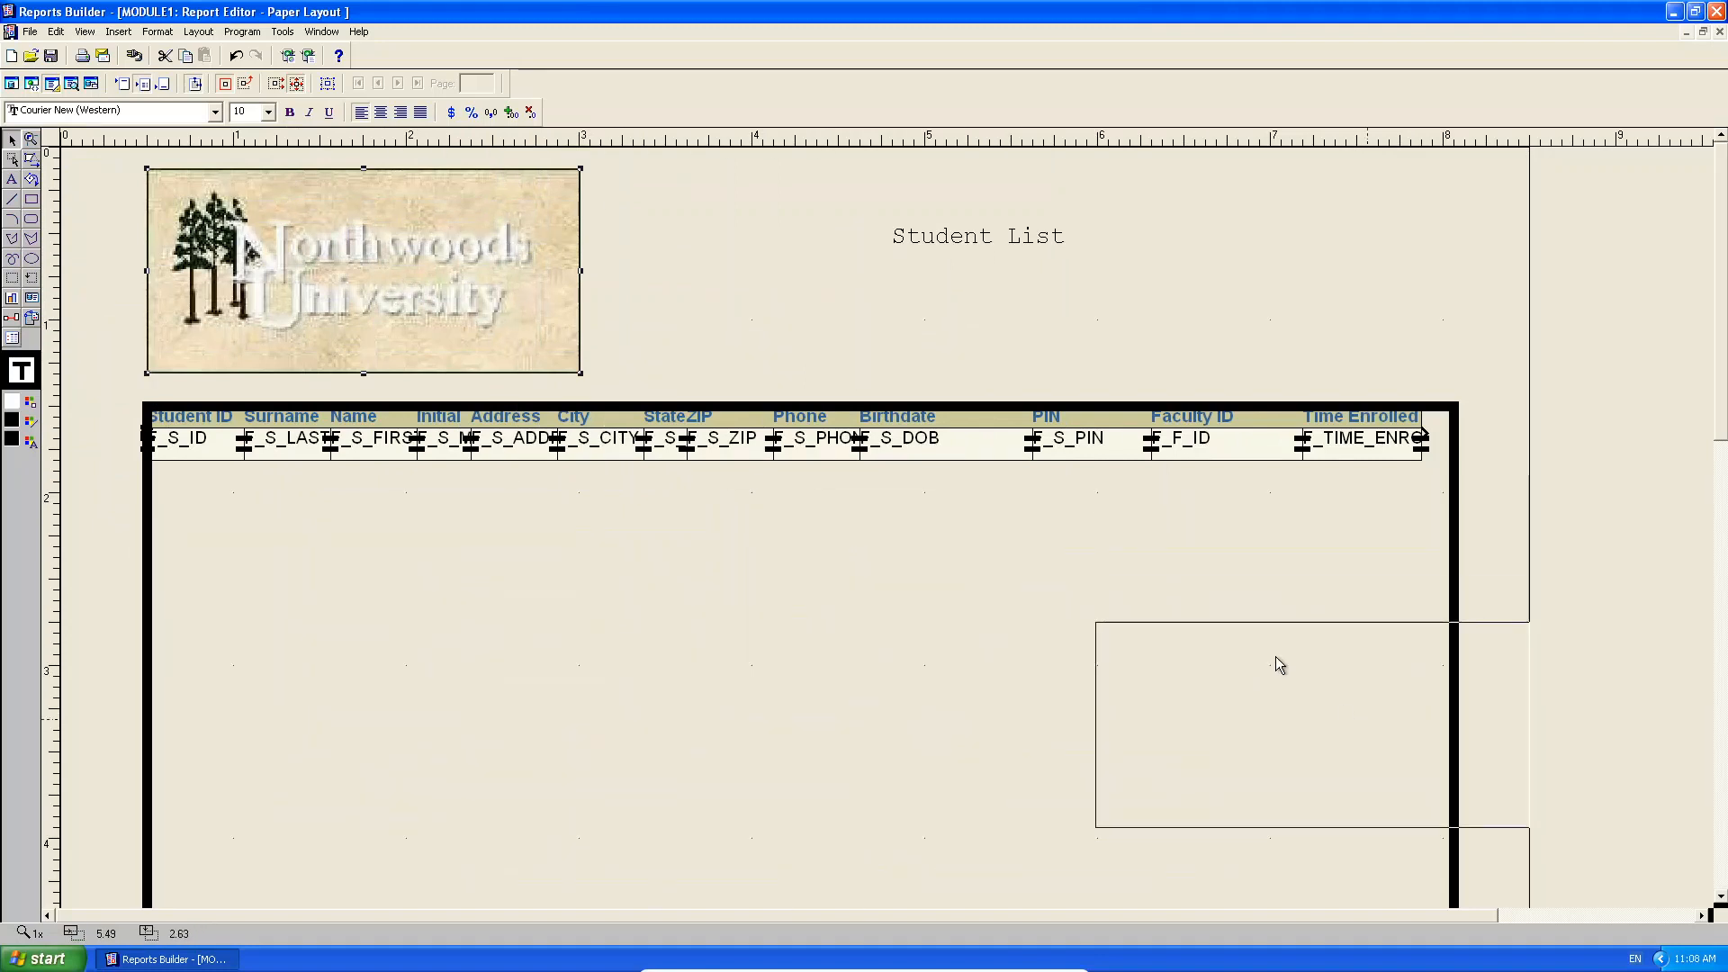
left_click_drag(1474, 751, 1106, 318)
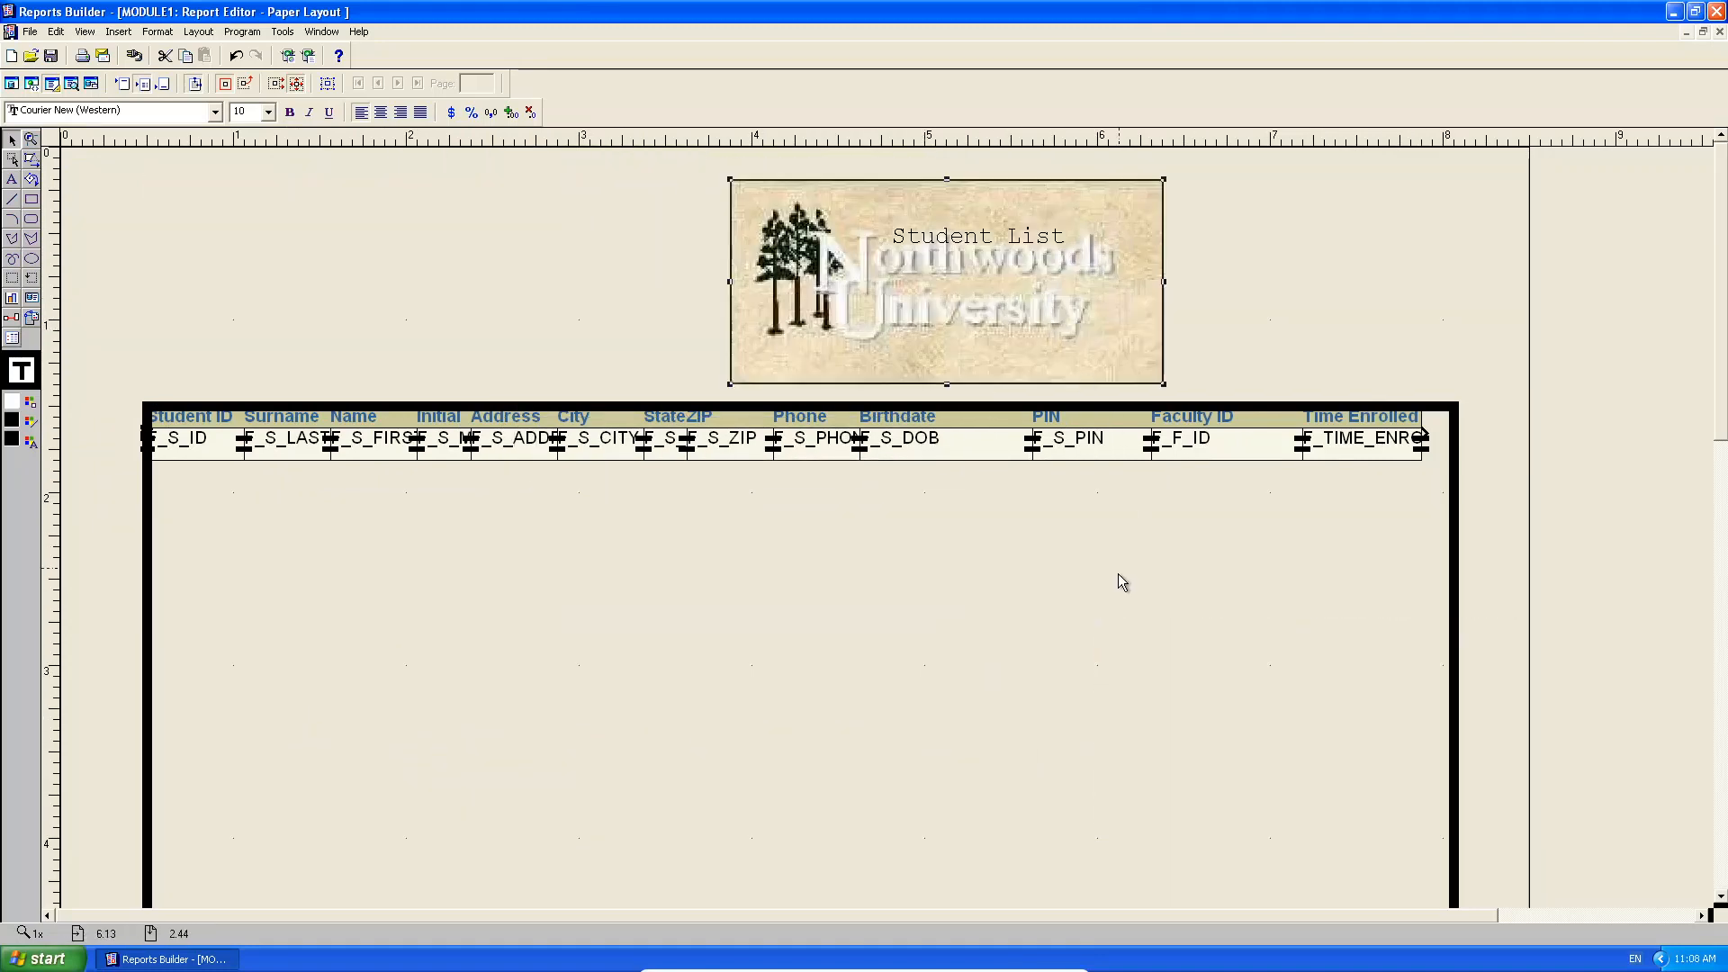
left_click_drag(961, 236, 602, 257)
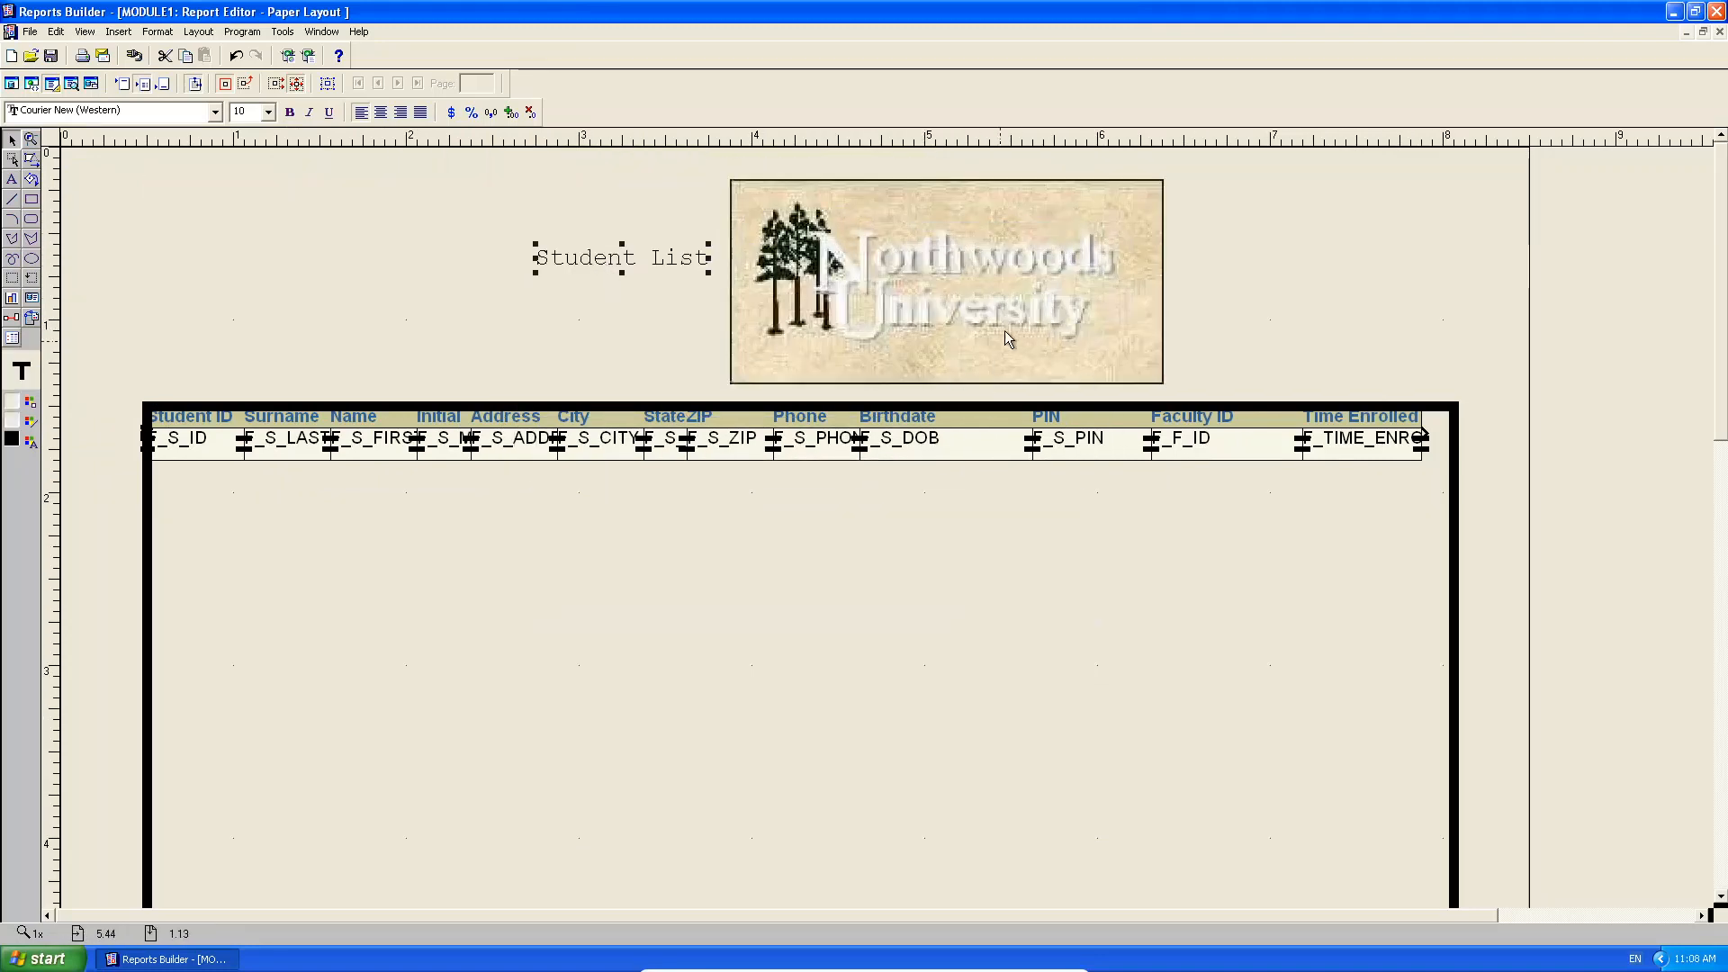
left_click_drag(1004, 331, 788, 309)
left_click_drag(632, 256, 944, 288)
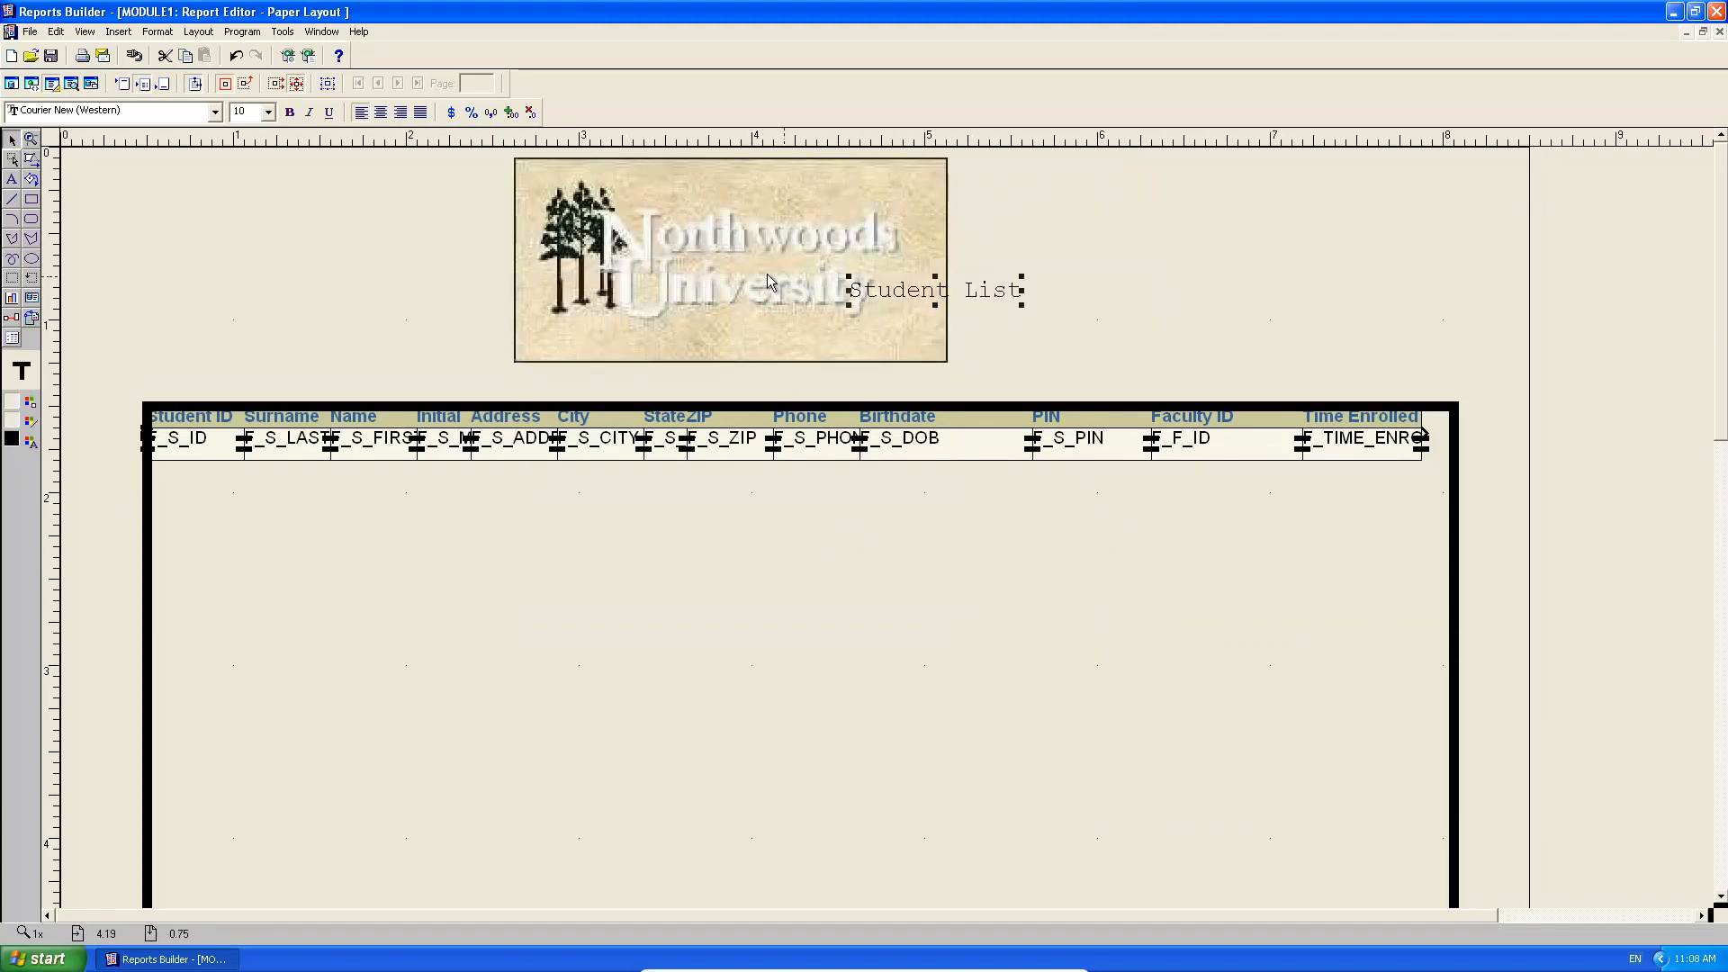
left_click_drag(689, 283, 270, 274)
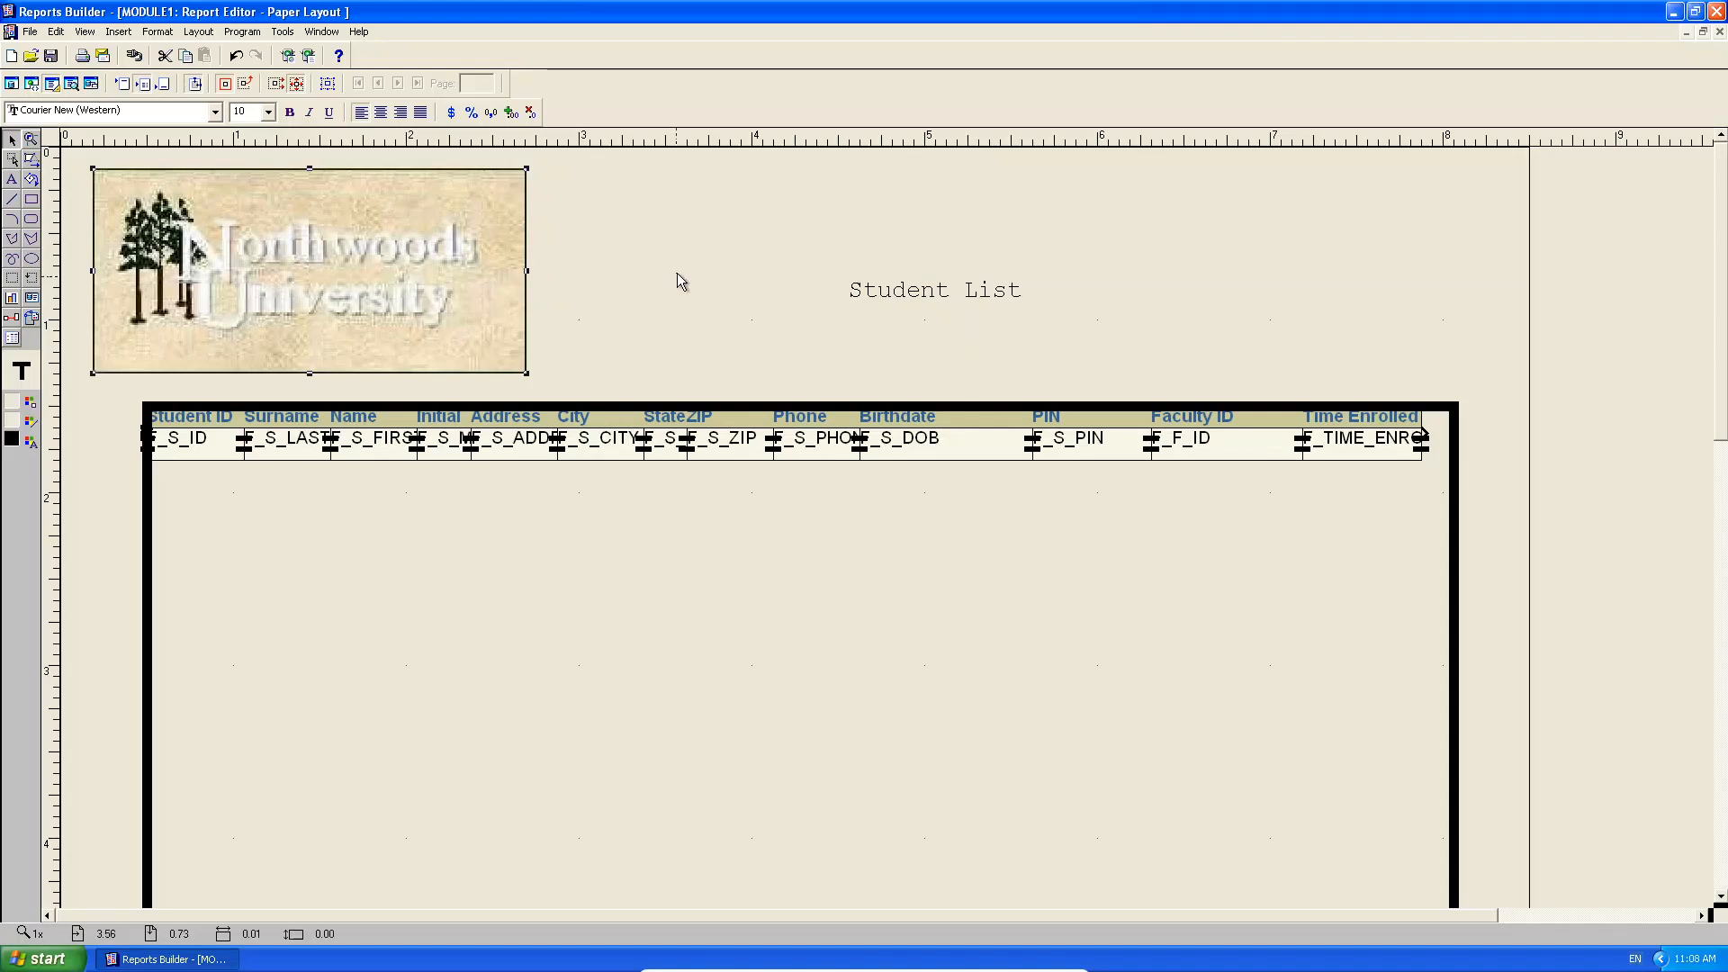
left_click_drag(941, 303, 984, 280)
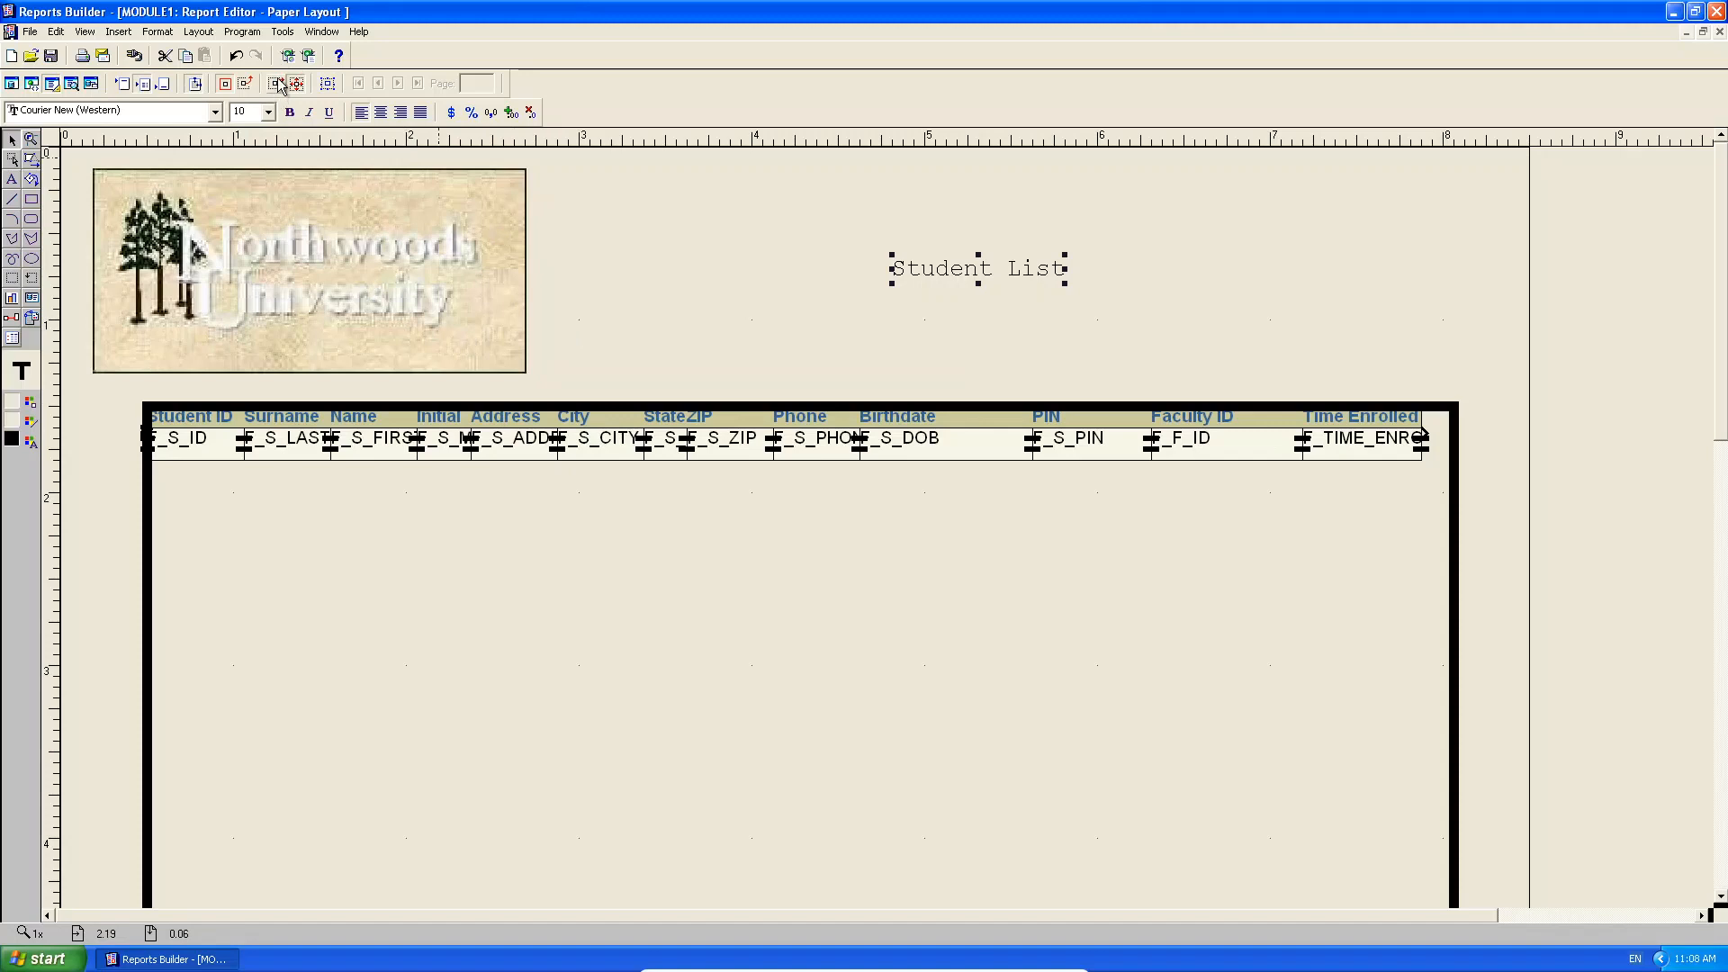
Keep the title selected and show the Paper Design preview with the student rows.
double_click(964, 269)
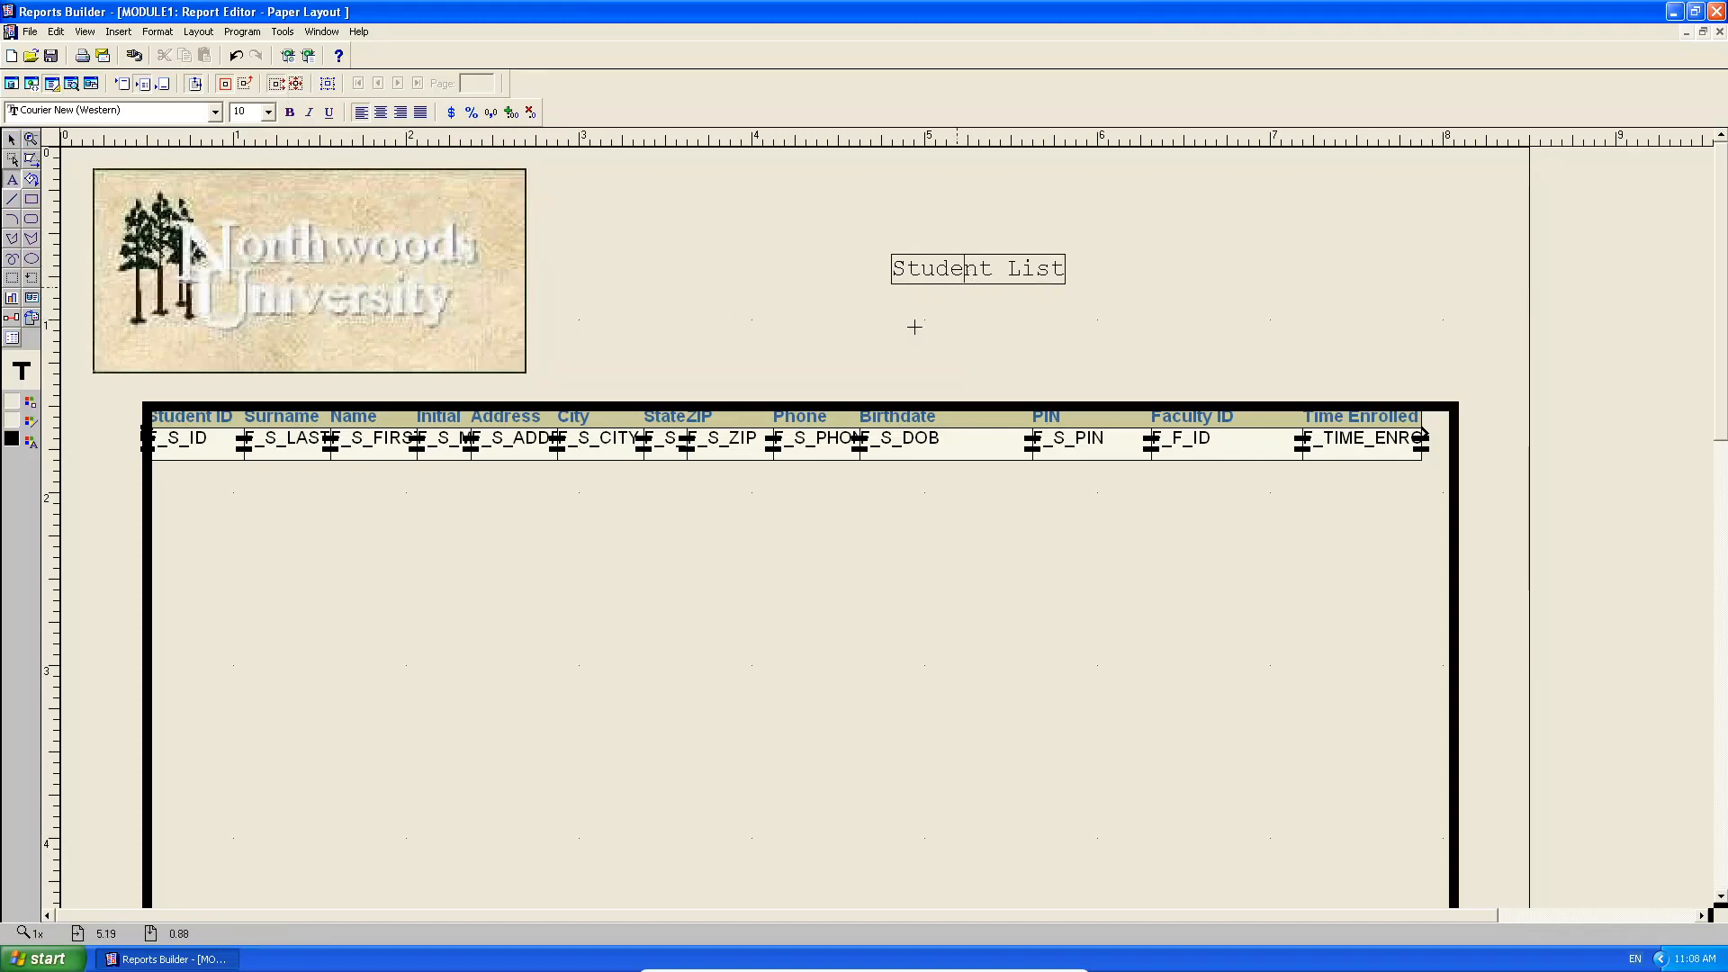
left_click(860, 326)
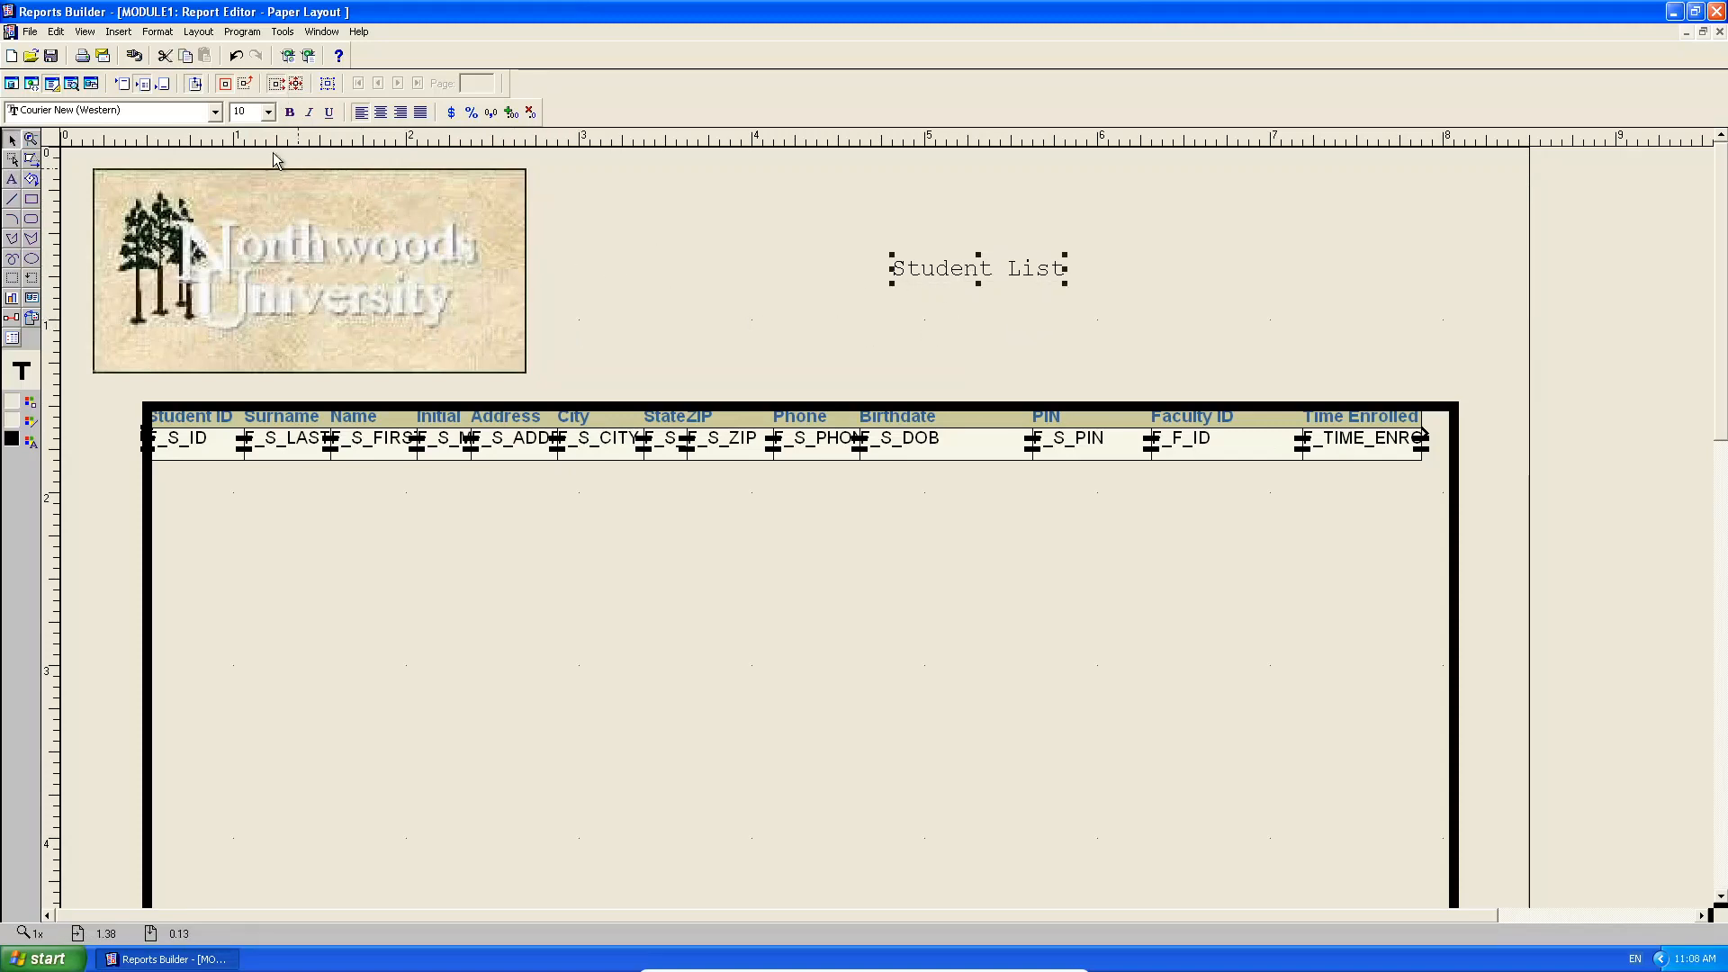
left_click(72, 84)
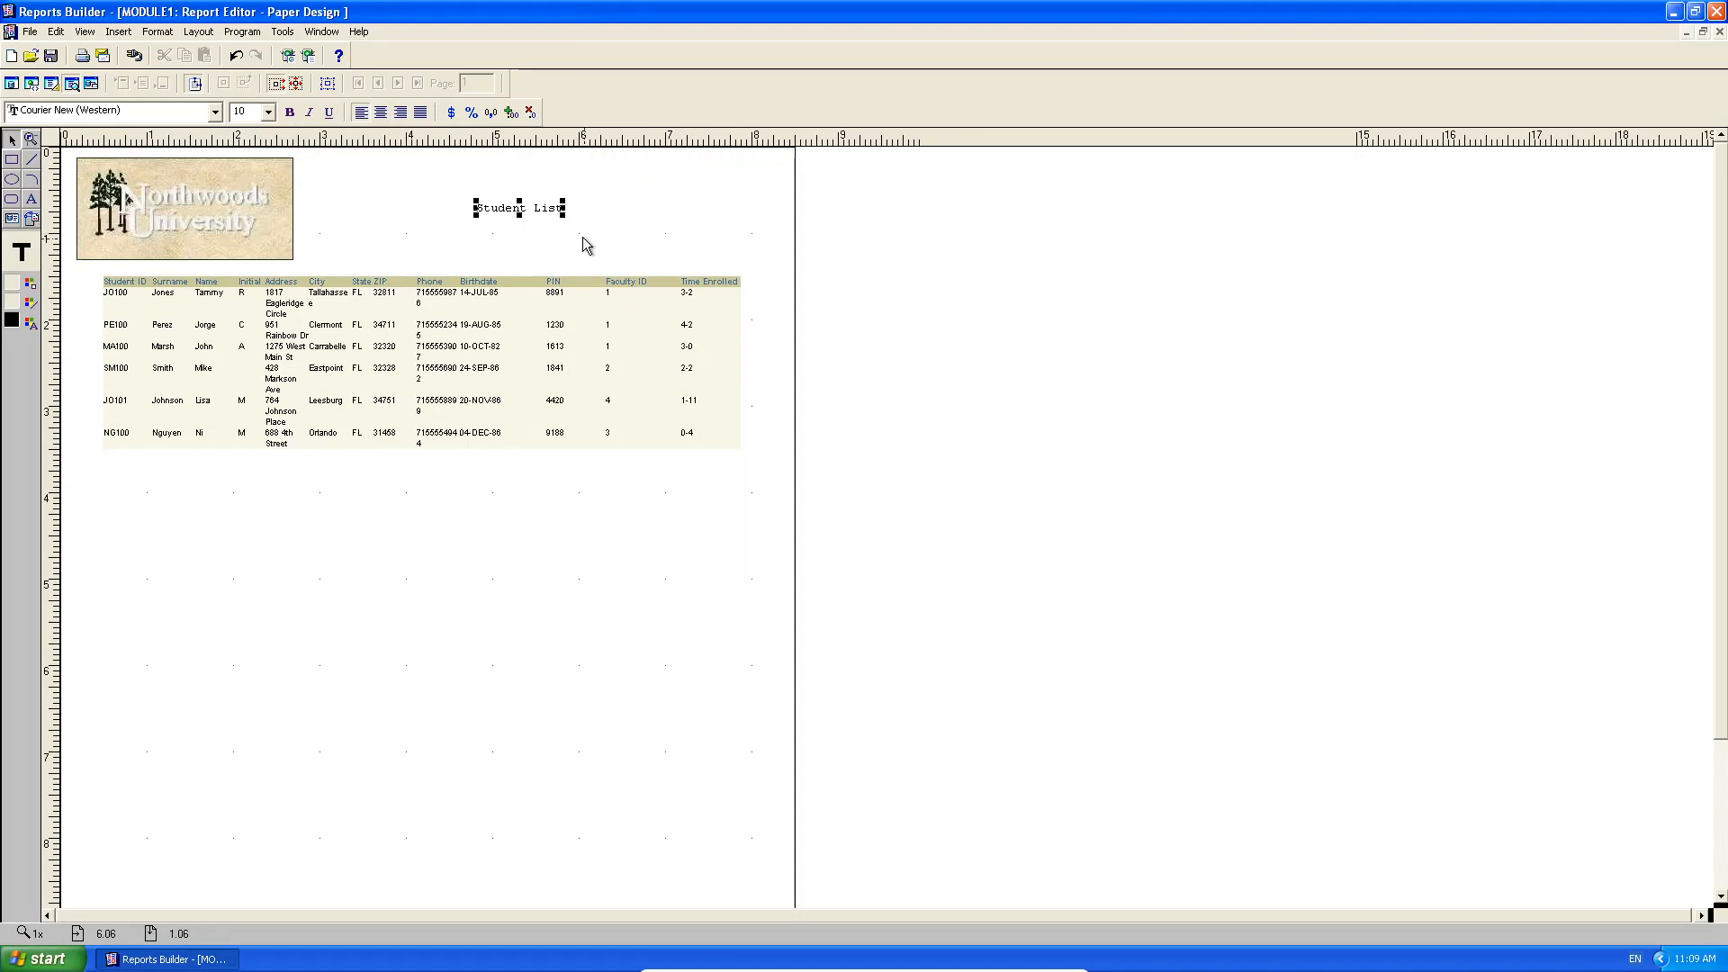
Make the Student List title 22-point bold, resizing and nudging its box to fit.
left_click(1703, 32)
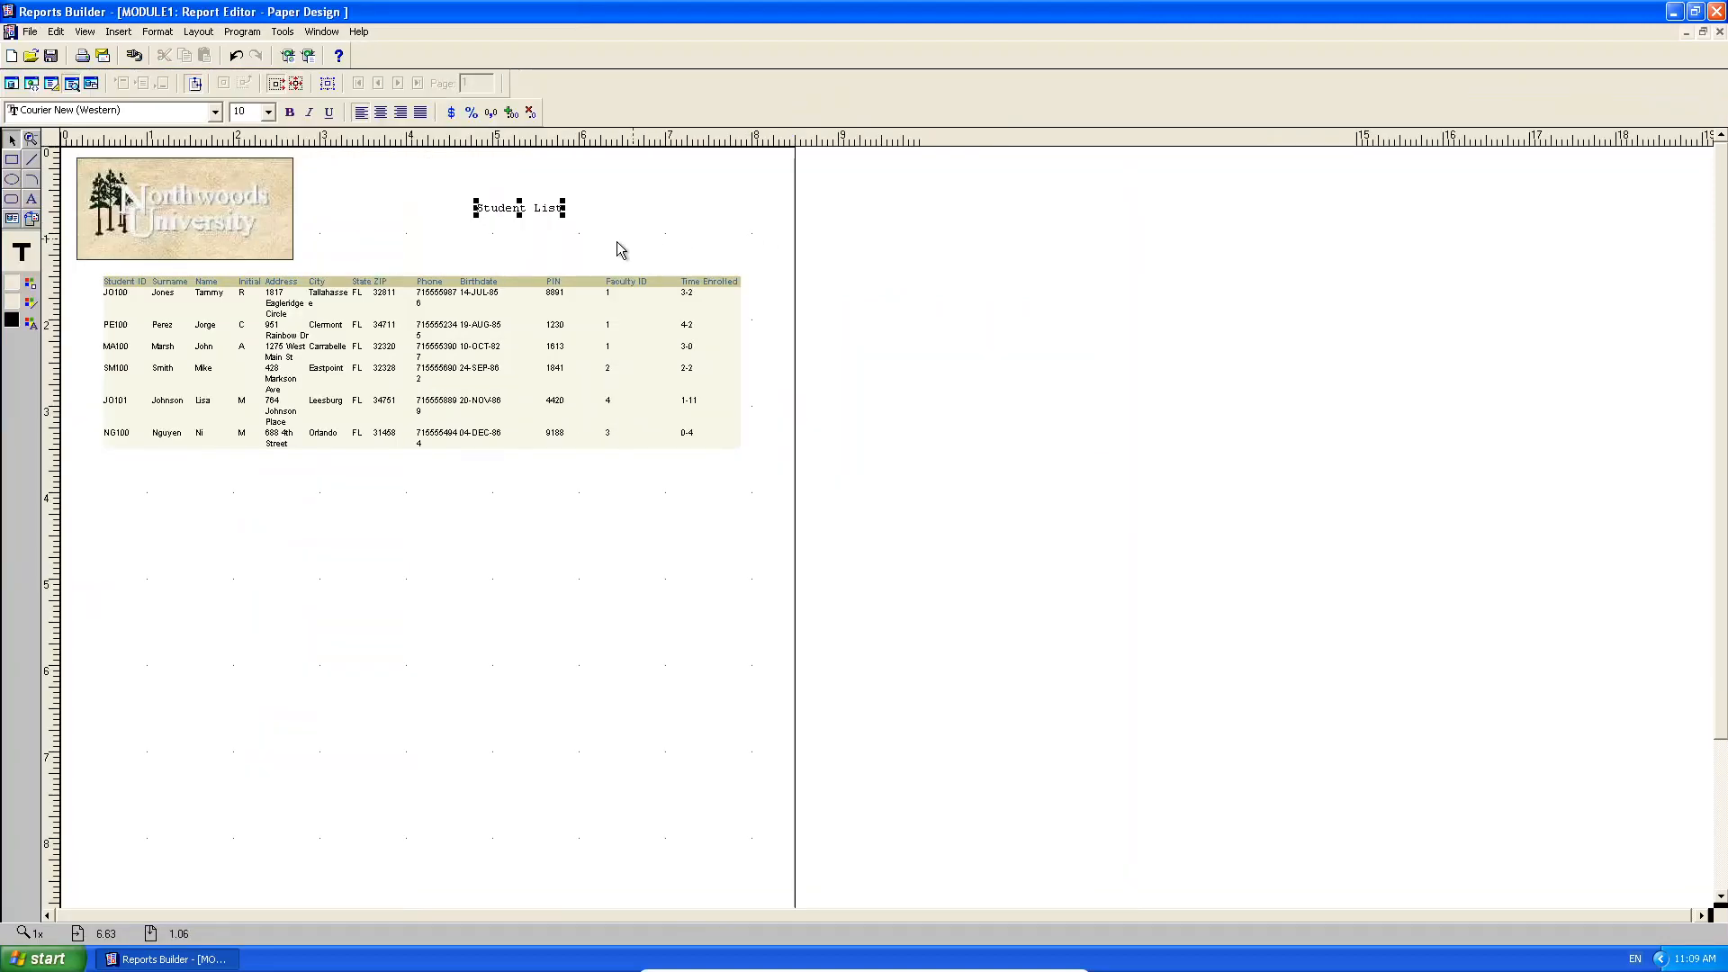
left_click(268, 112)
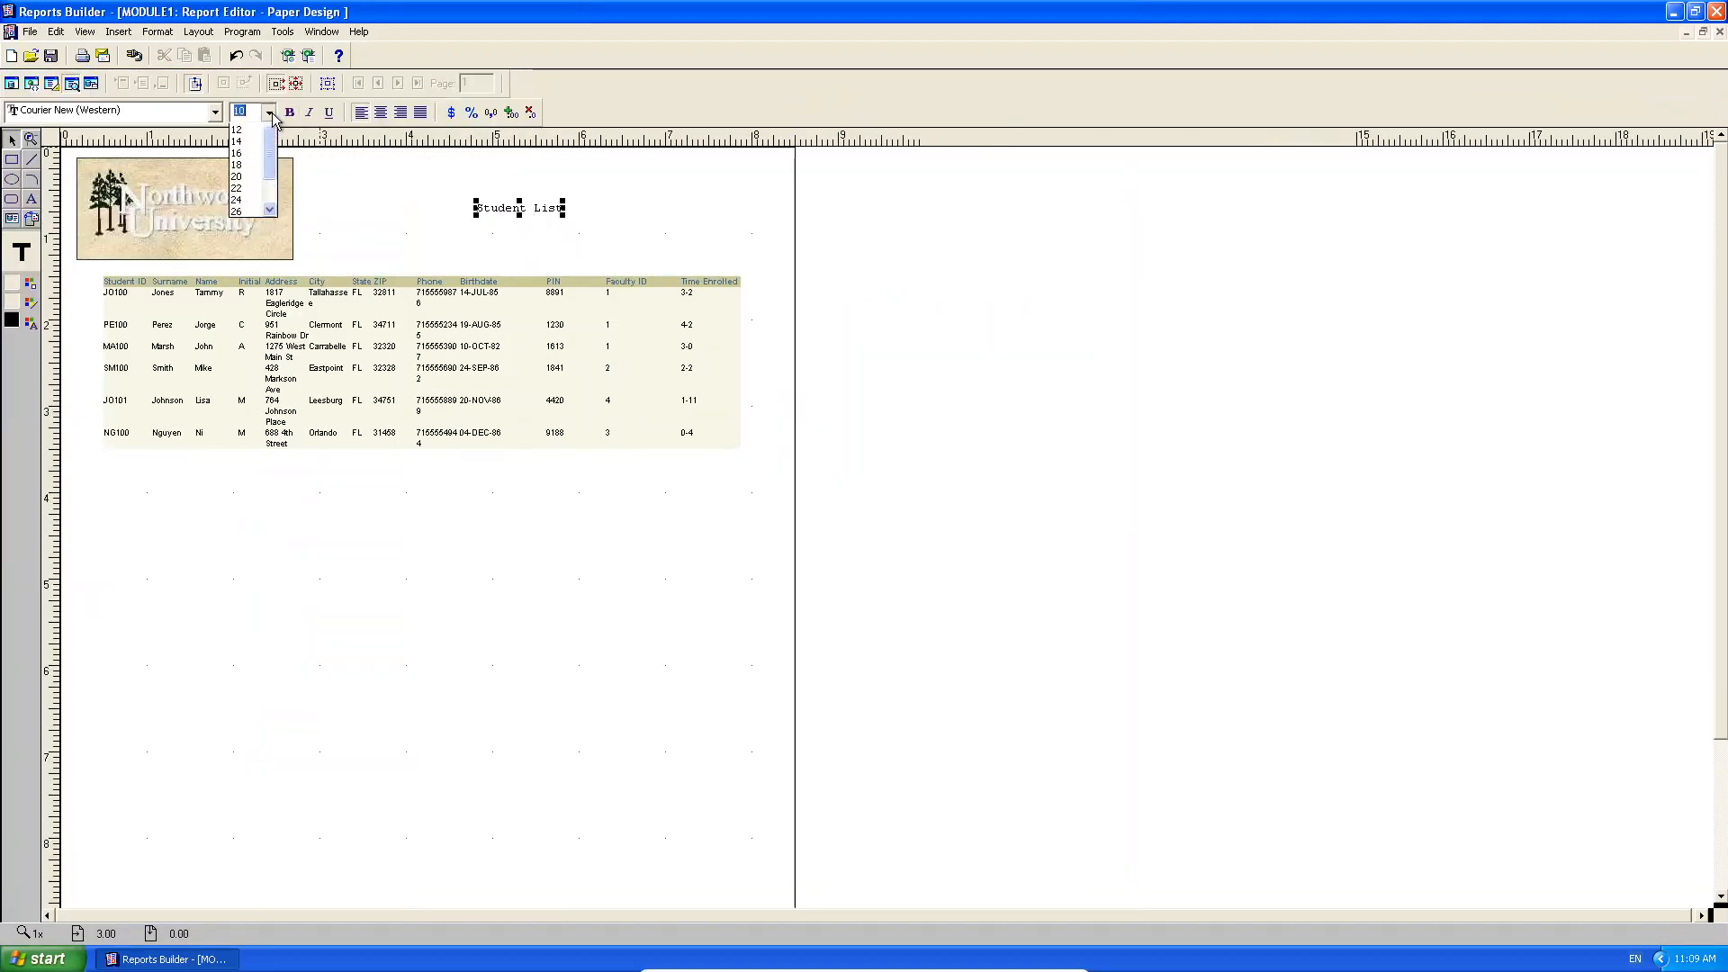
left_click(249, 212)
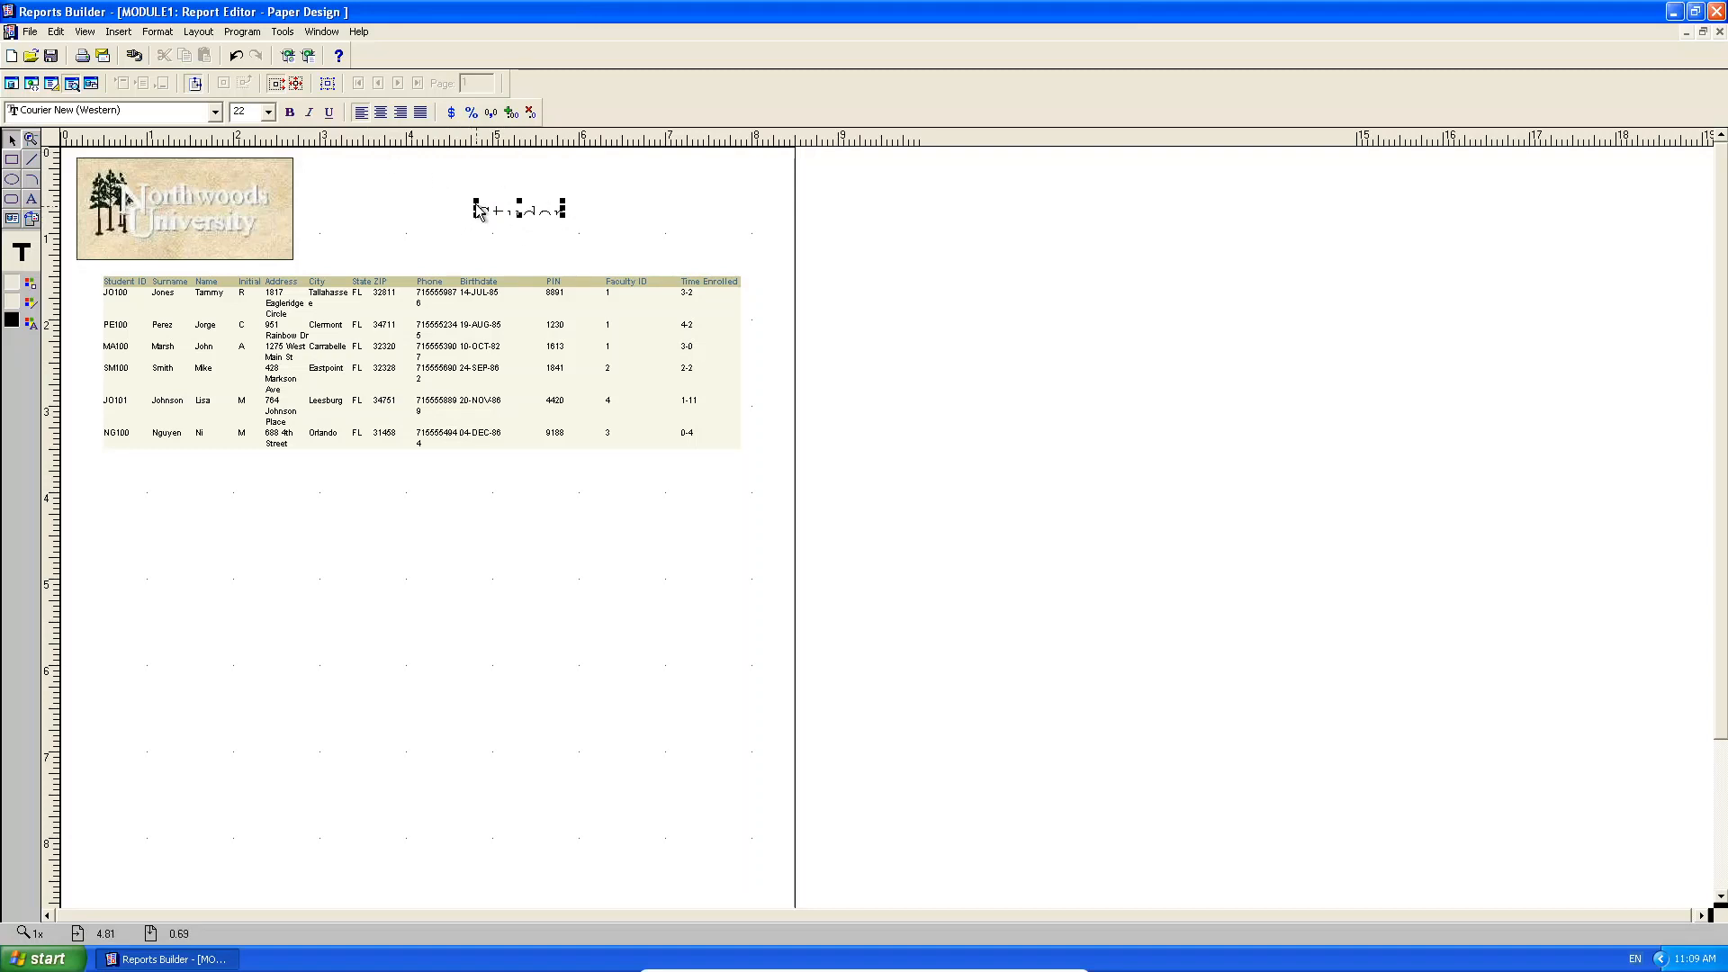
left_click_drag(477, 208, 361, 183)
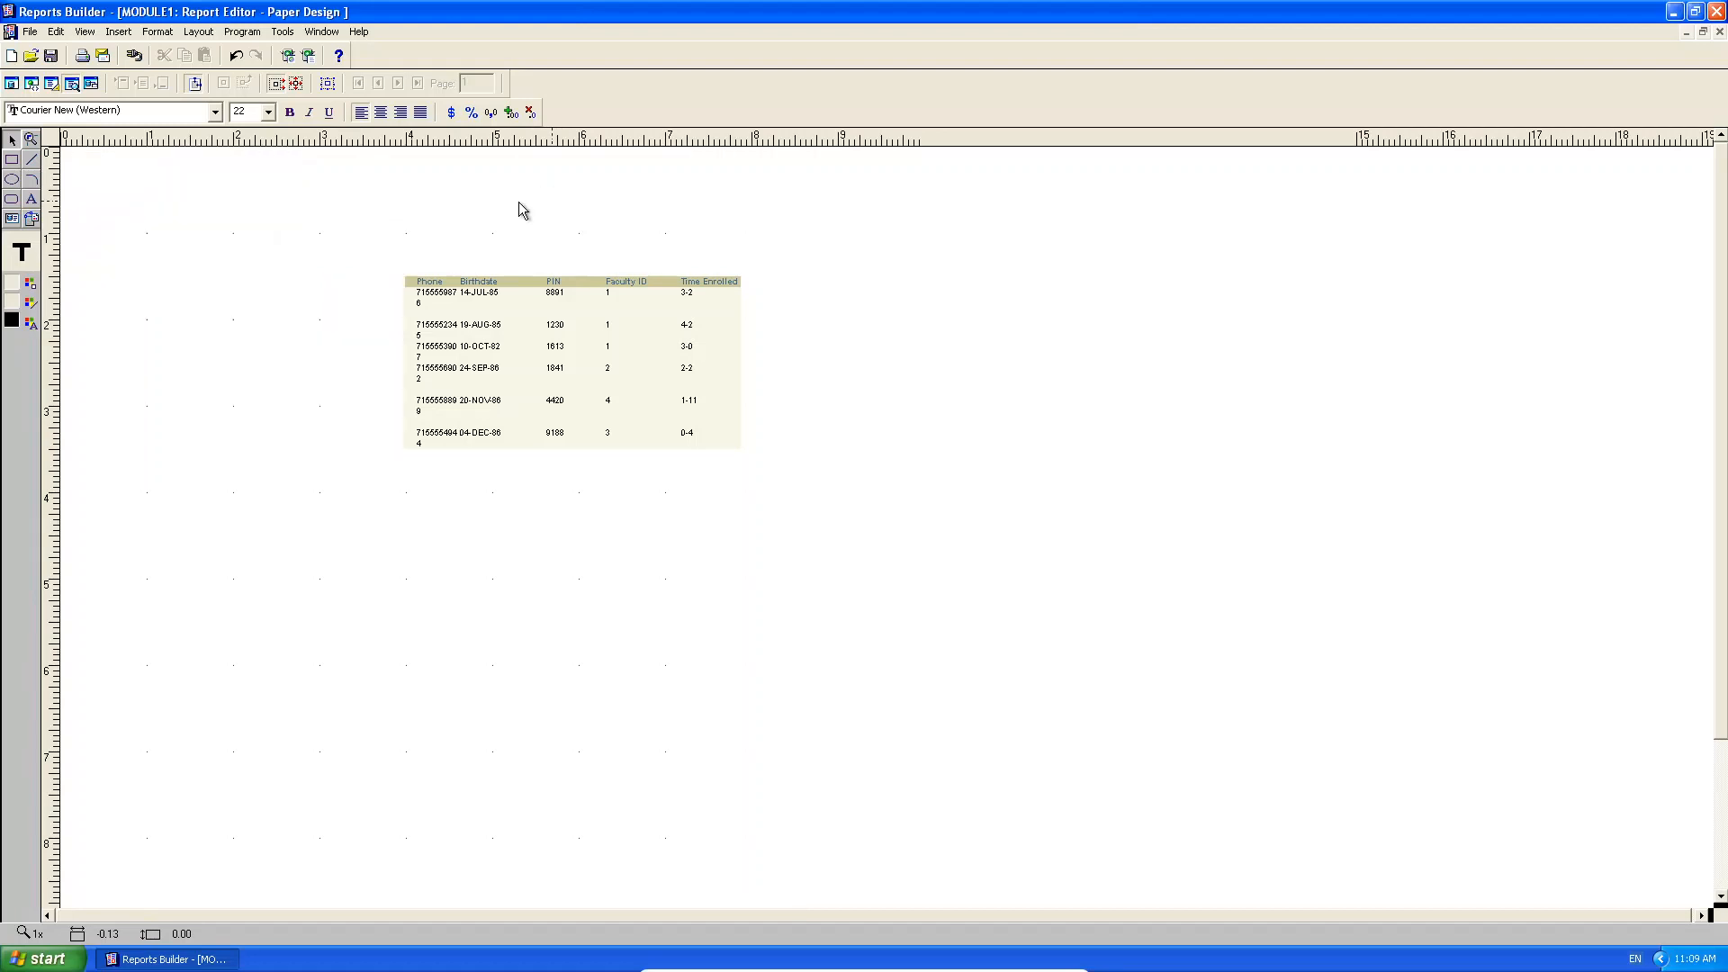
left_click_drag(521, 212, 553, 213)
left_click(292, 113)
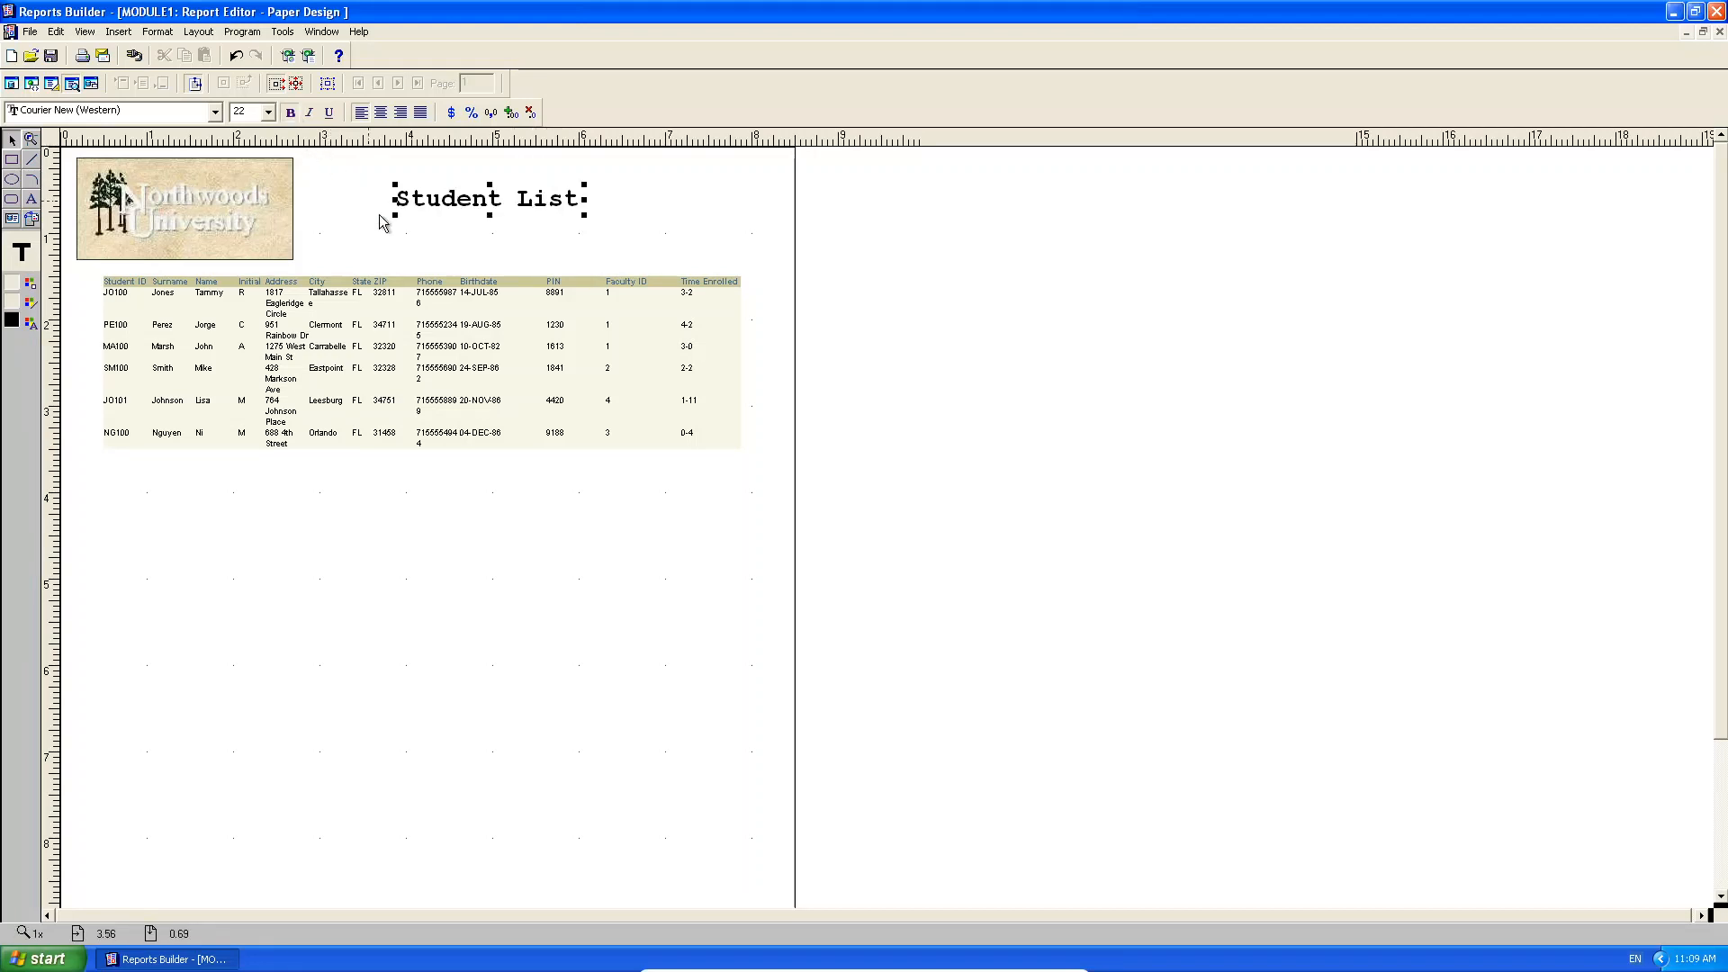
Set the Student List title font to Arial and narrow its box to fit.
left_click(215, 111)
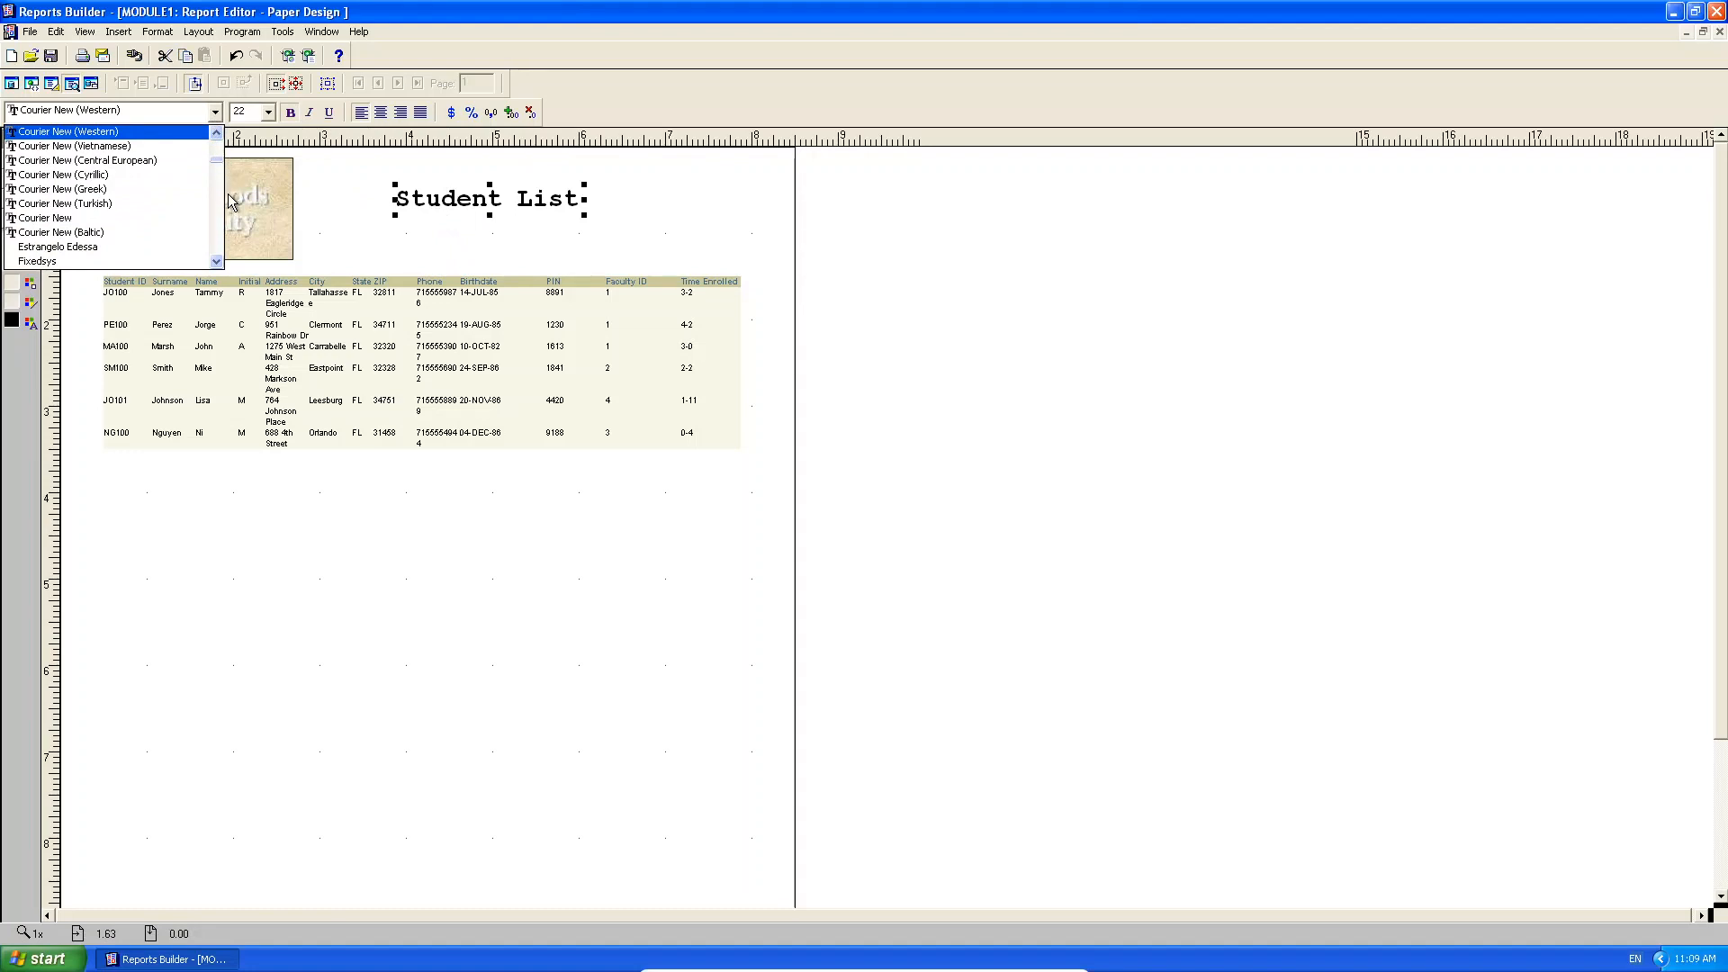
left_click(171, 247)
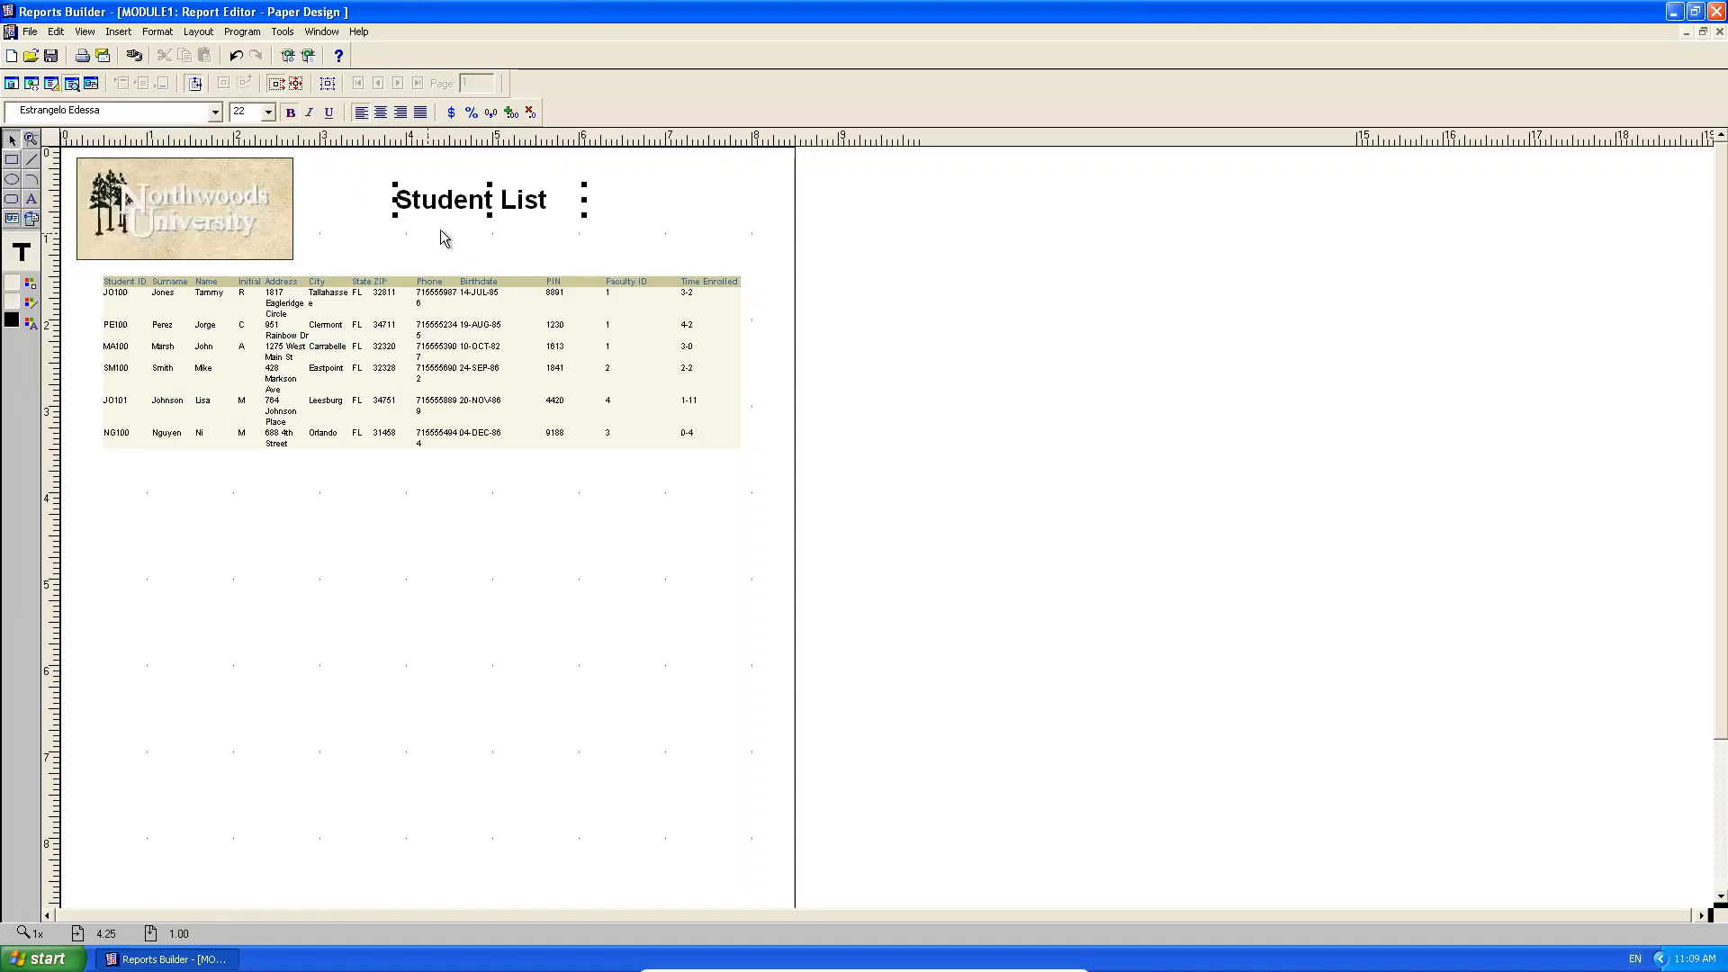
left_click(215, 111)
left_click(135, 221)
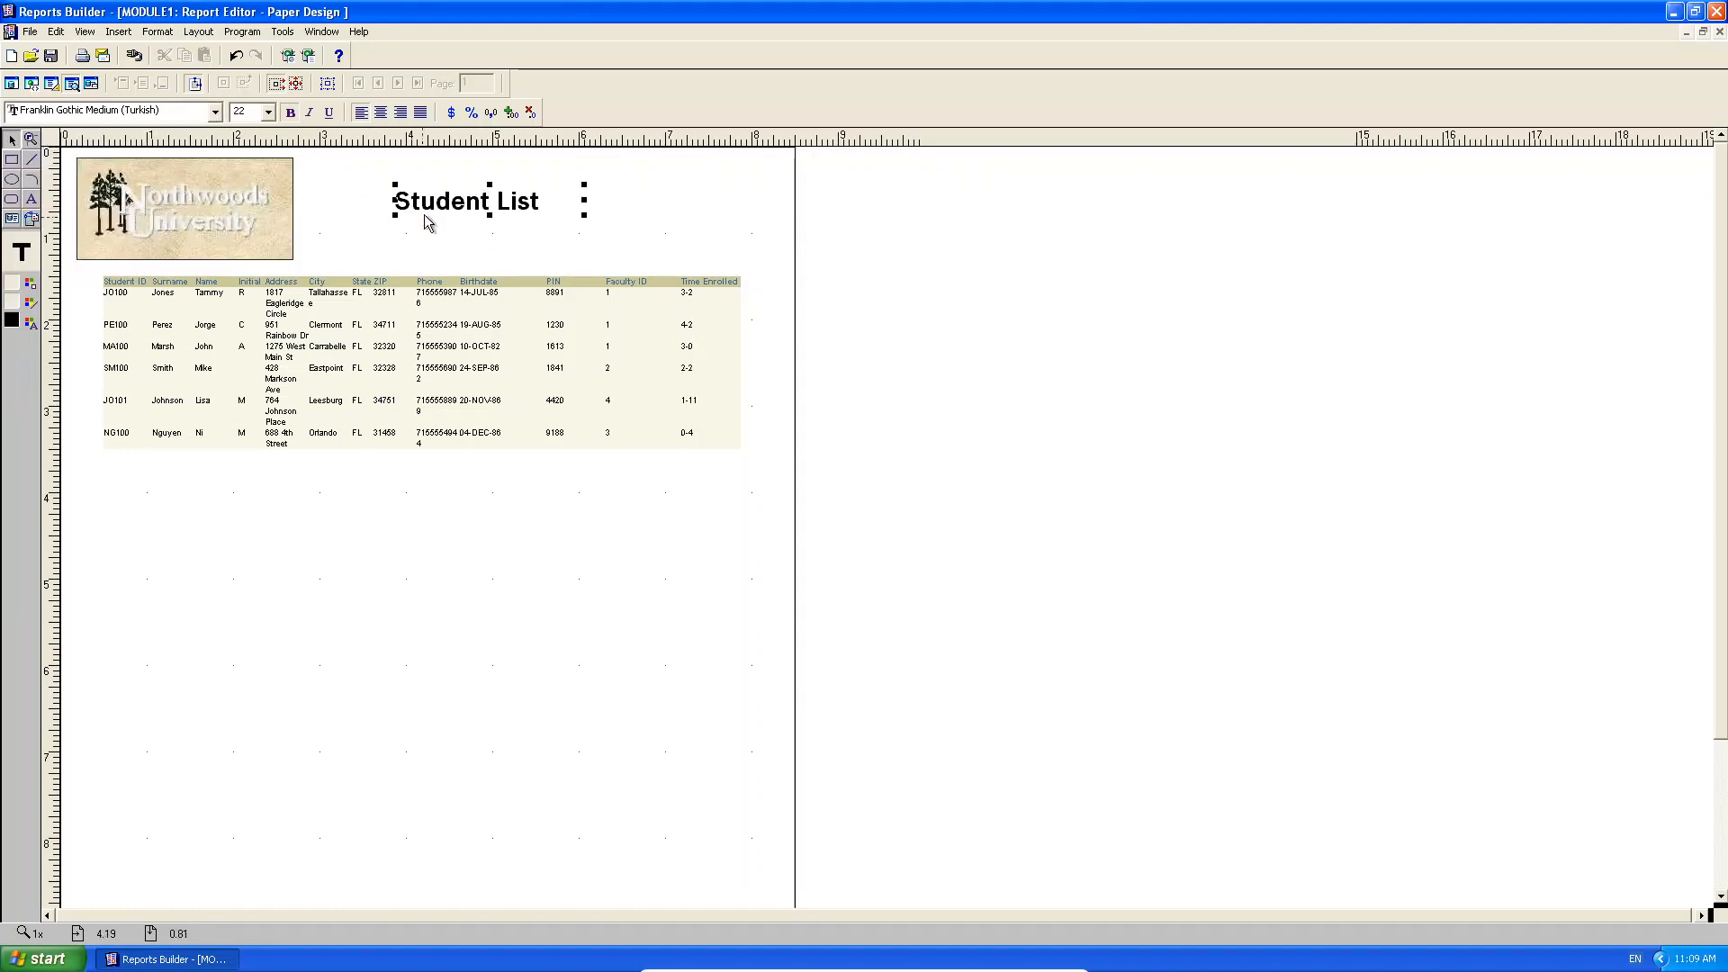
left_click(216, 113)
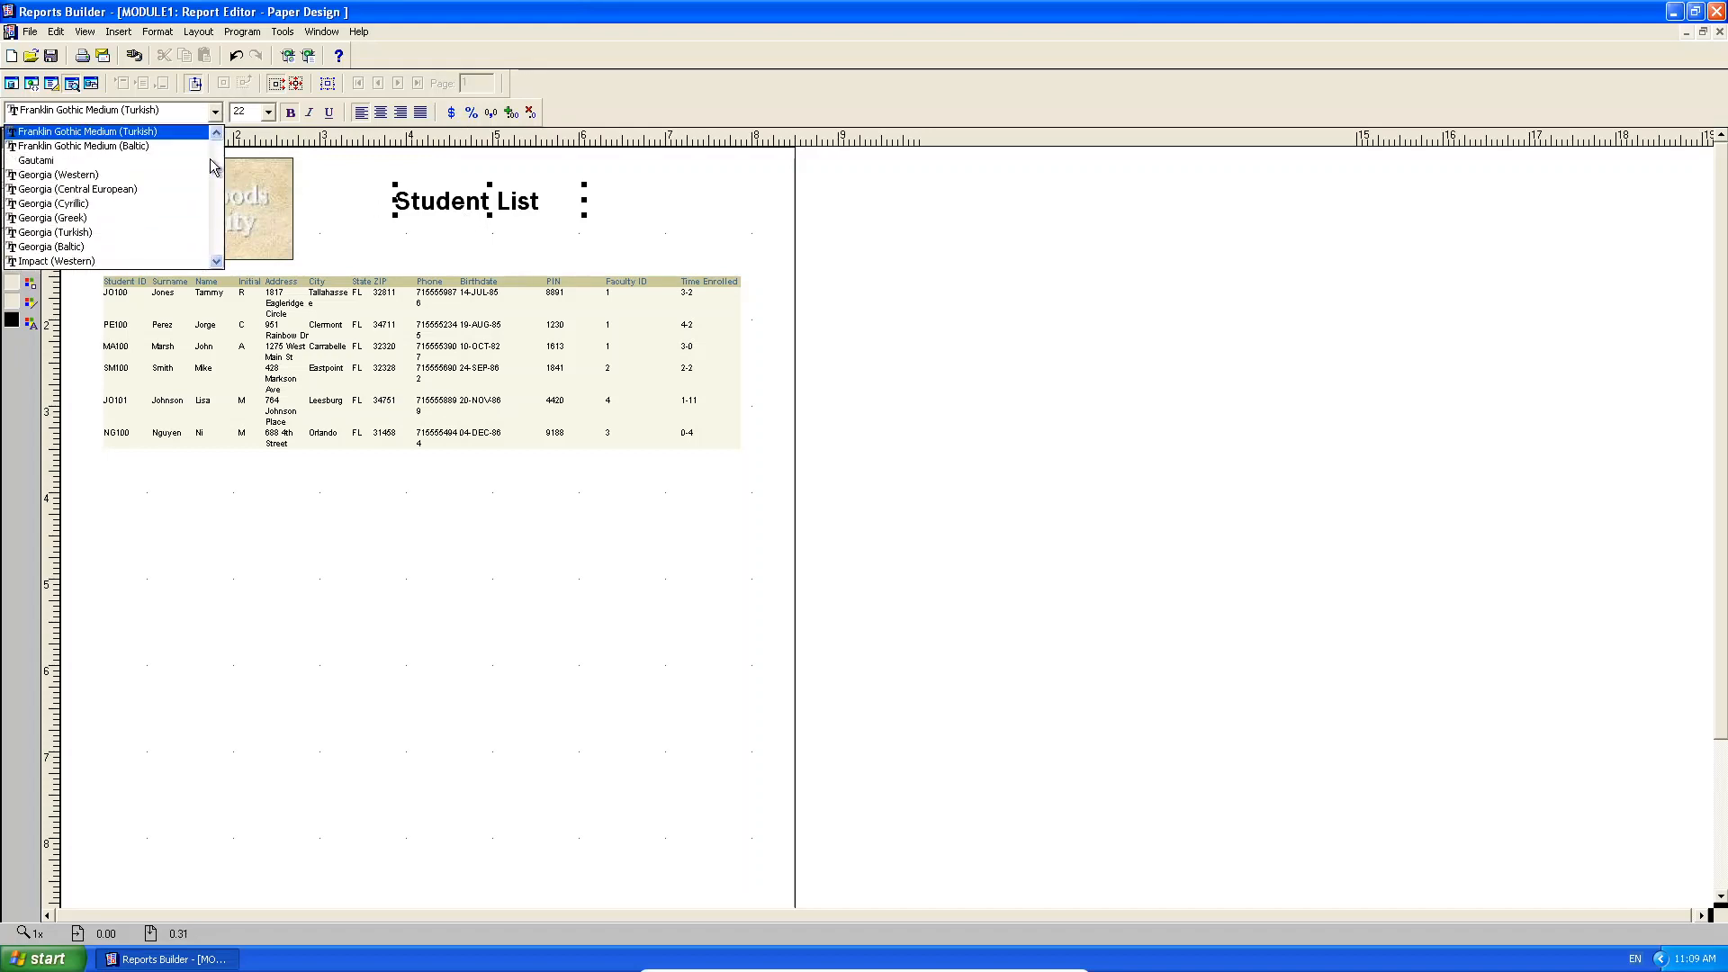
left_click_drag(220, 175, 218, 142)
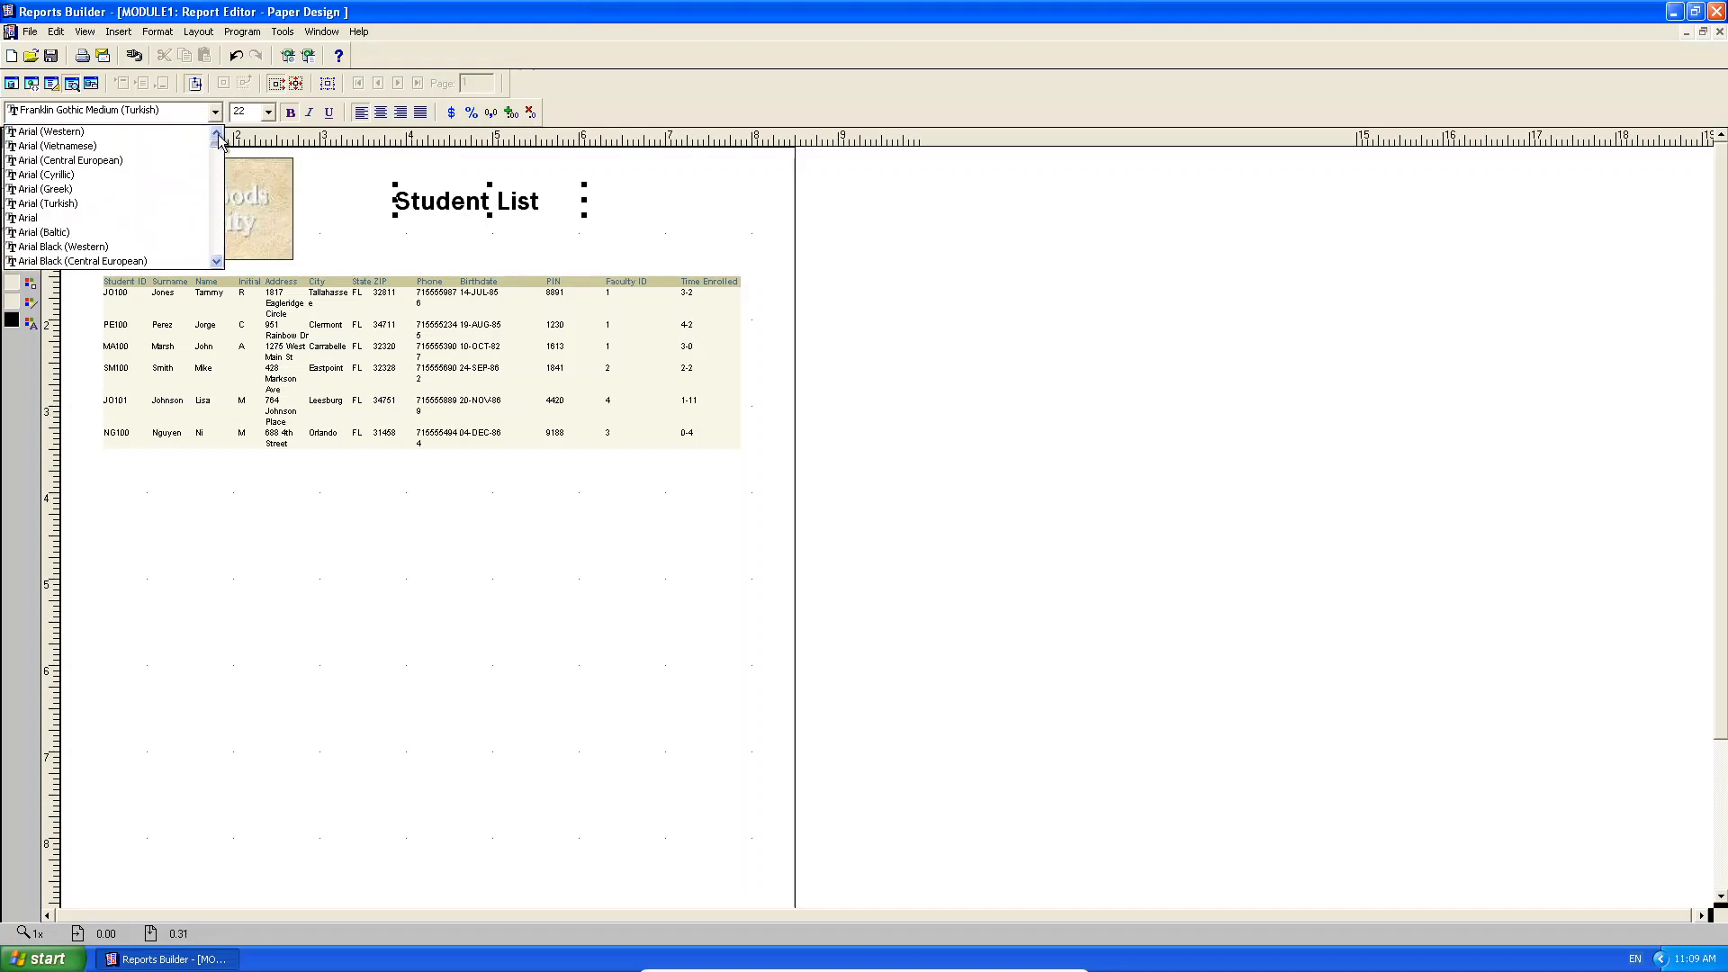
left_click(116, 219)
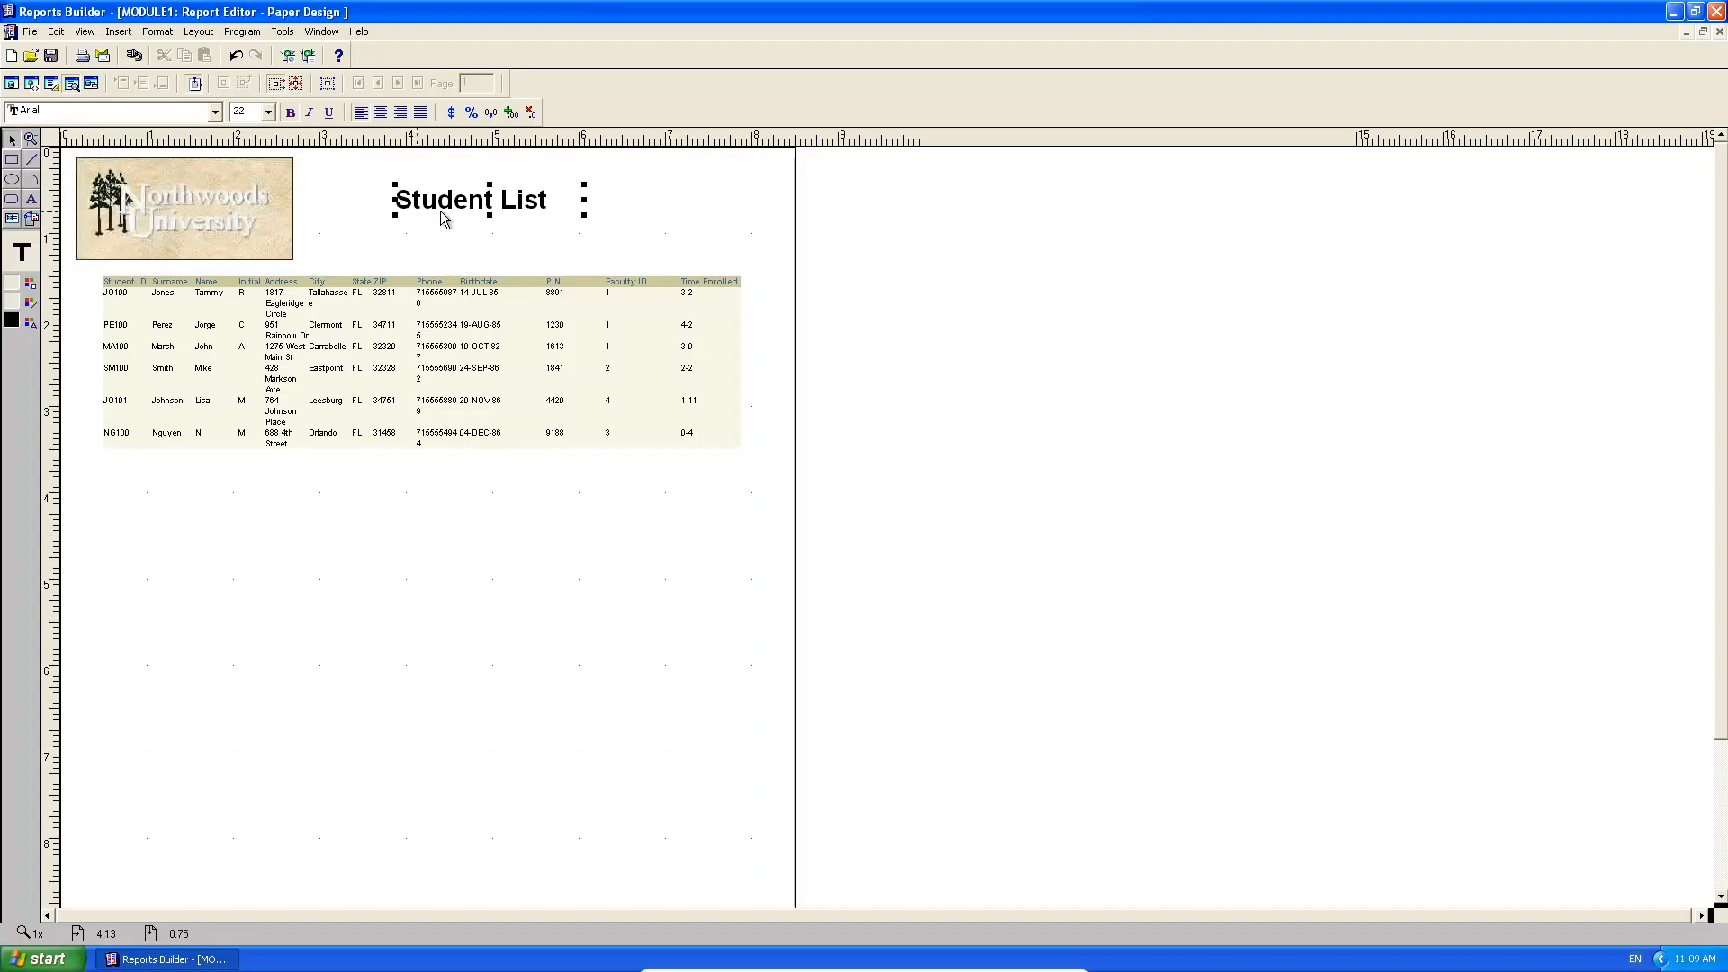
mouse_move(584, 201)
left_mouse_down()
mouse_move(517, 205)
mouse_move(556, 205)
left_mouse_up()
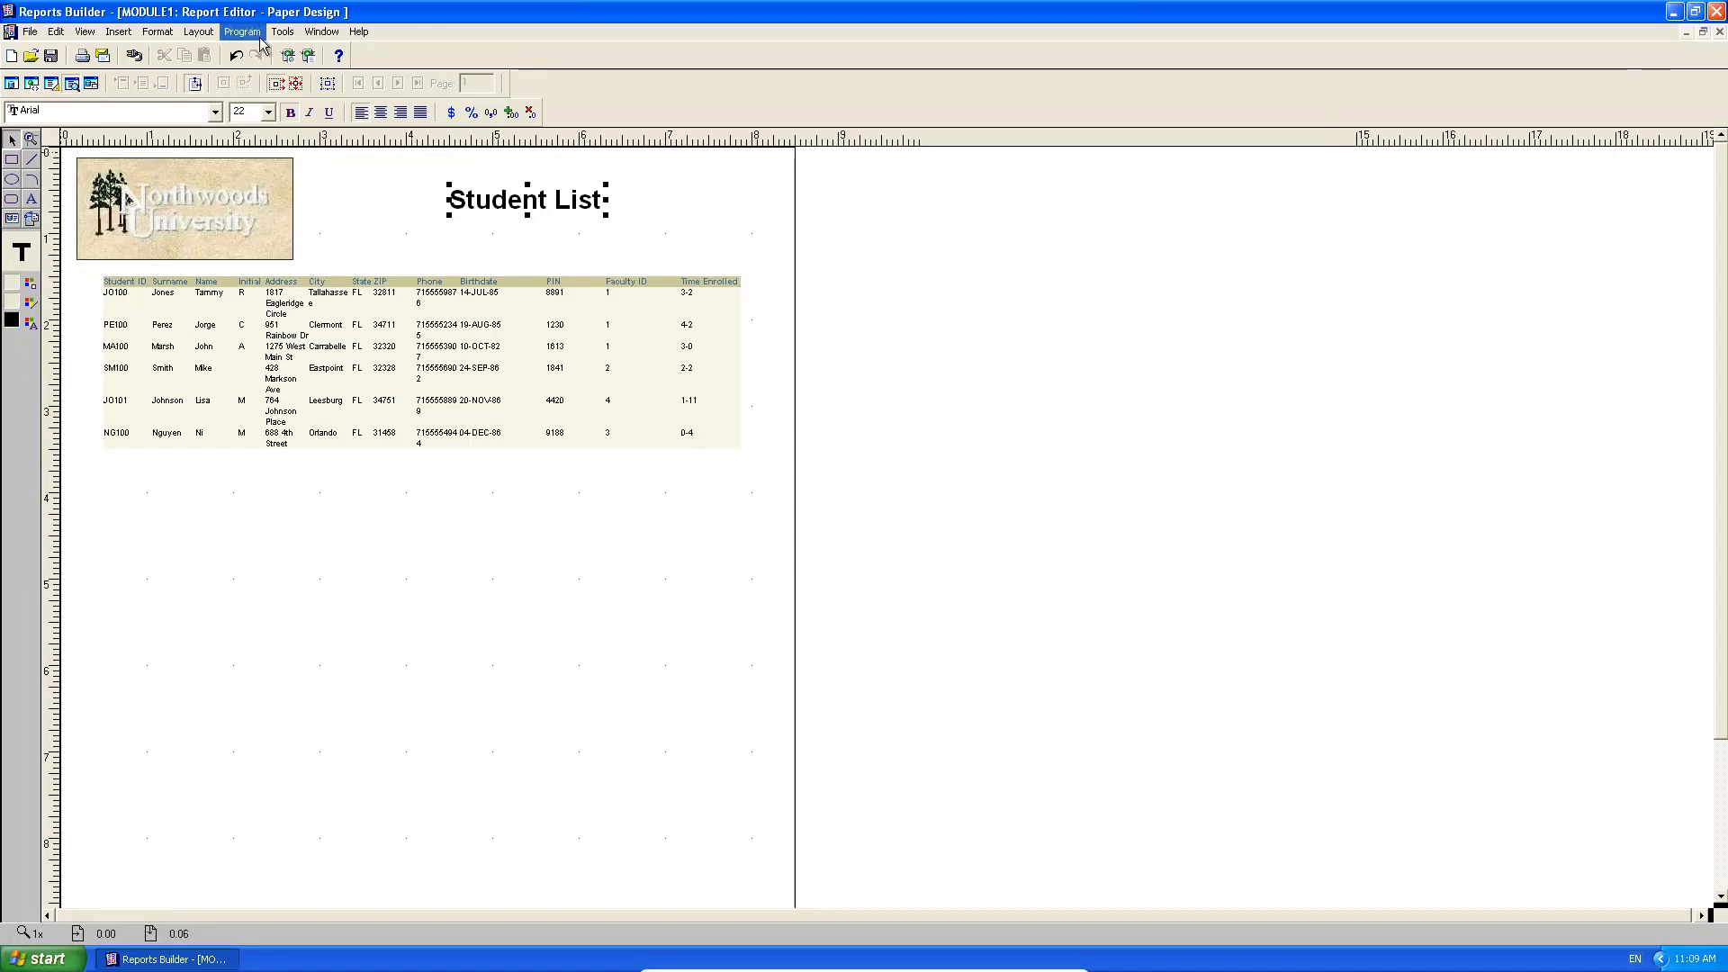
Zoom in on the layout and centre the Student ID values.
left_click(85, 32)
mouse_move(118, 118)
left_click(236, 112)
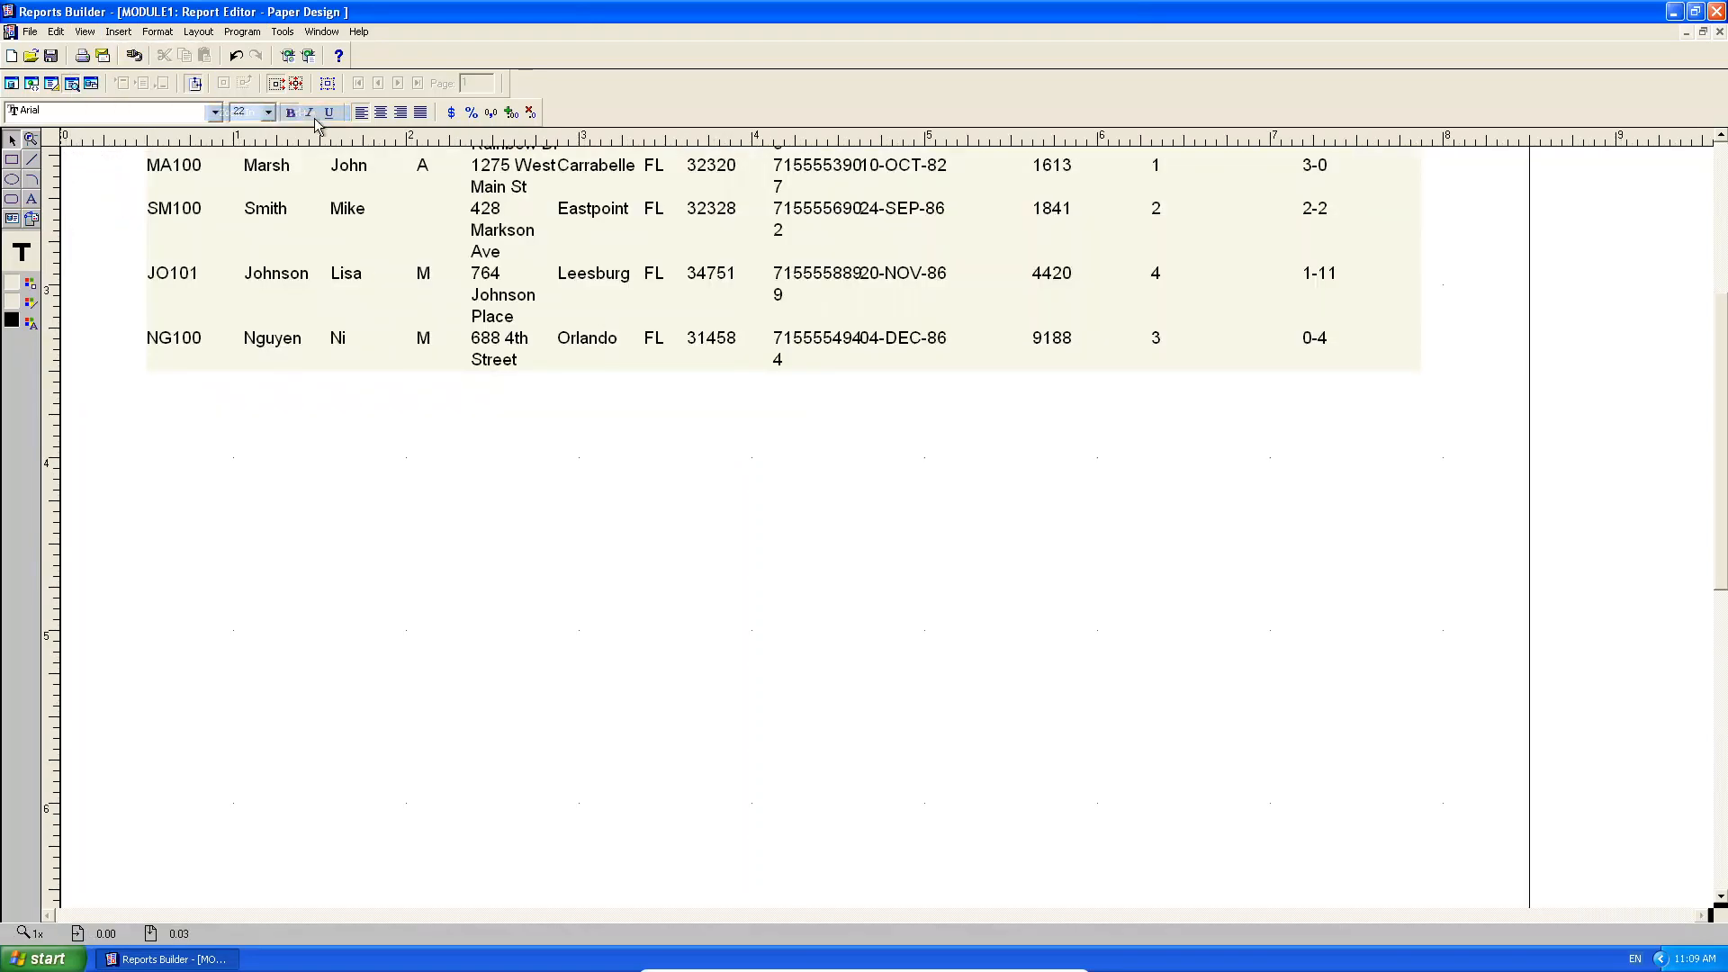
left_click(1719, 205)
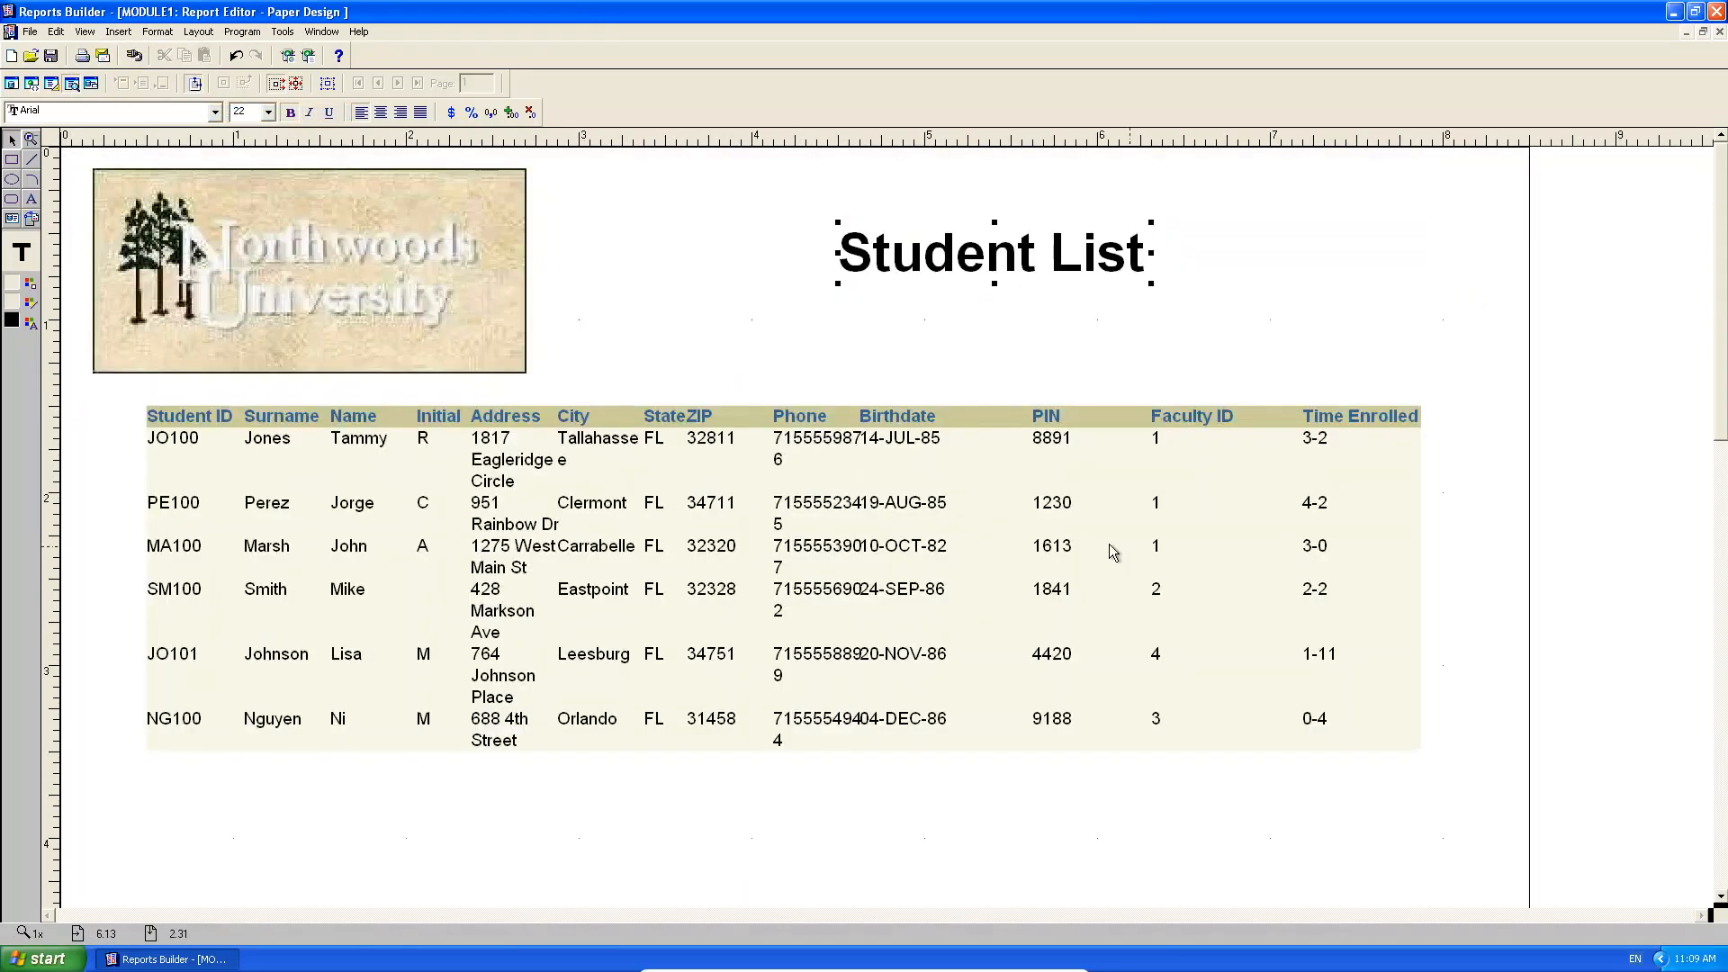
left_click(177, 448)
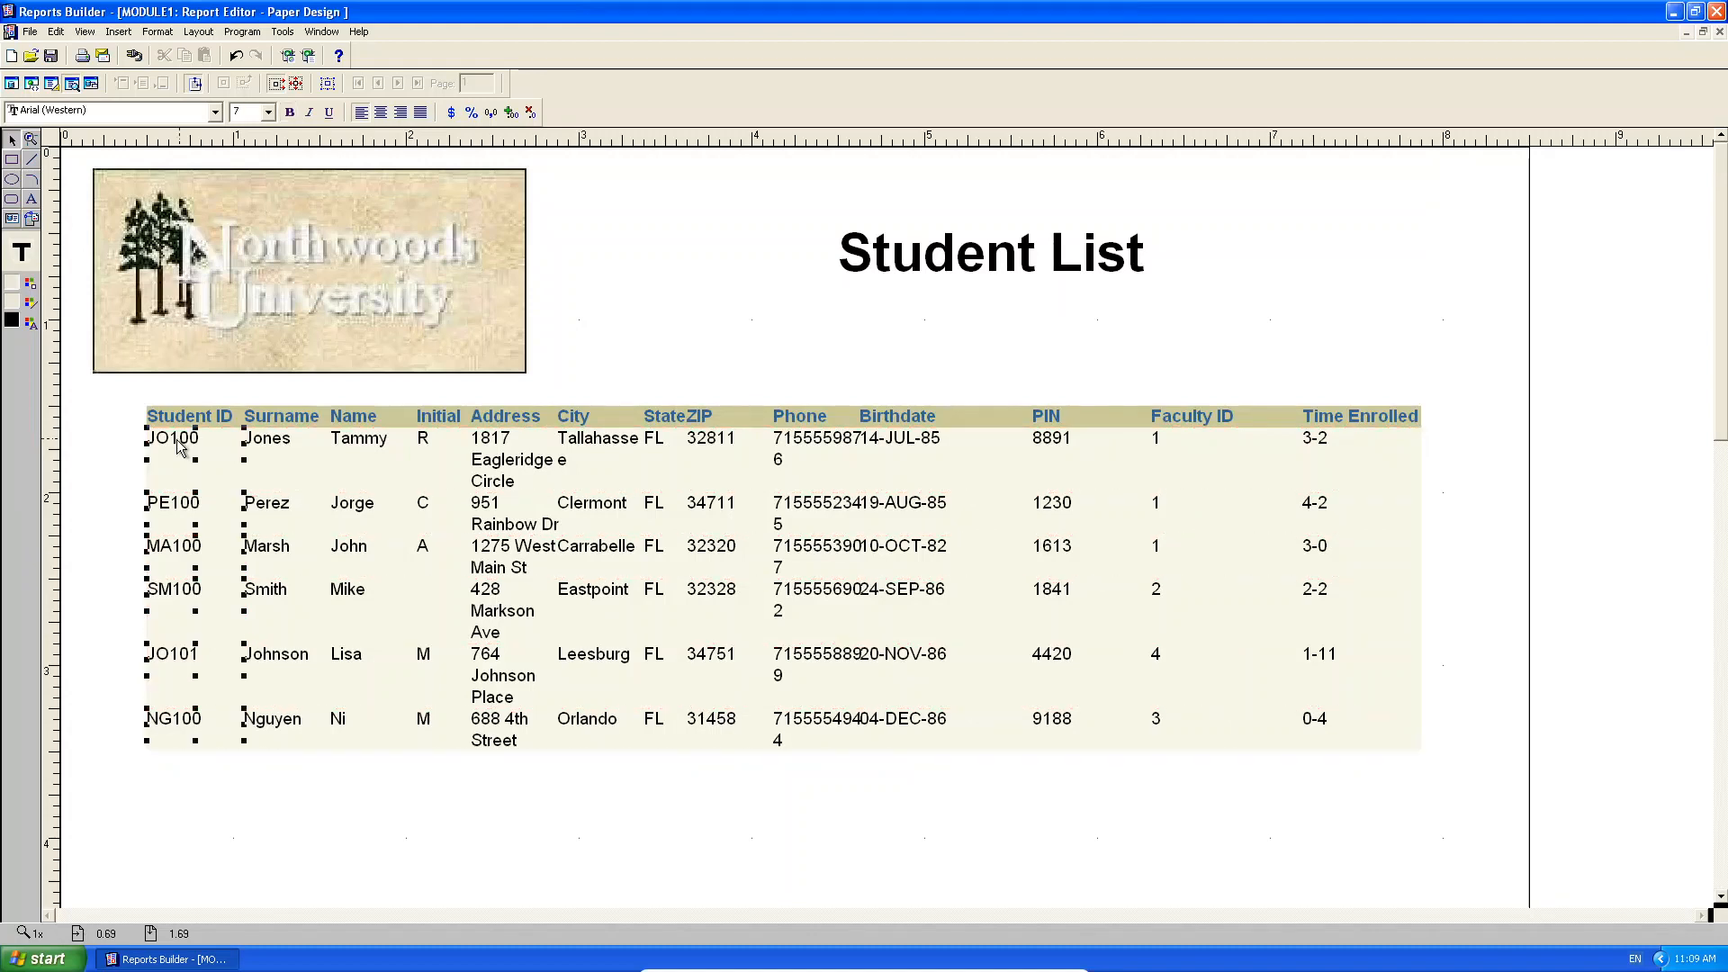
left_click(381, 112)
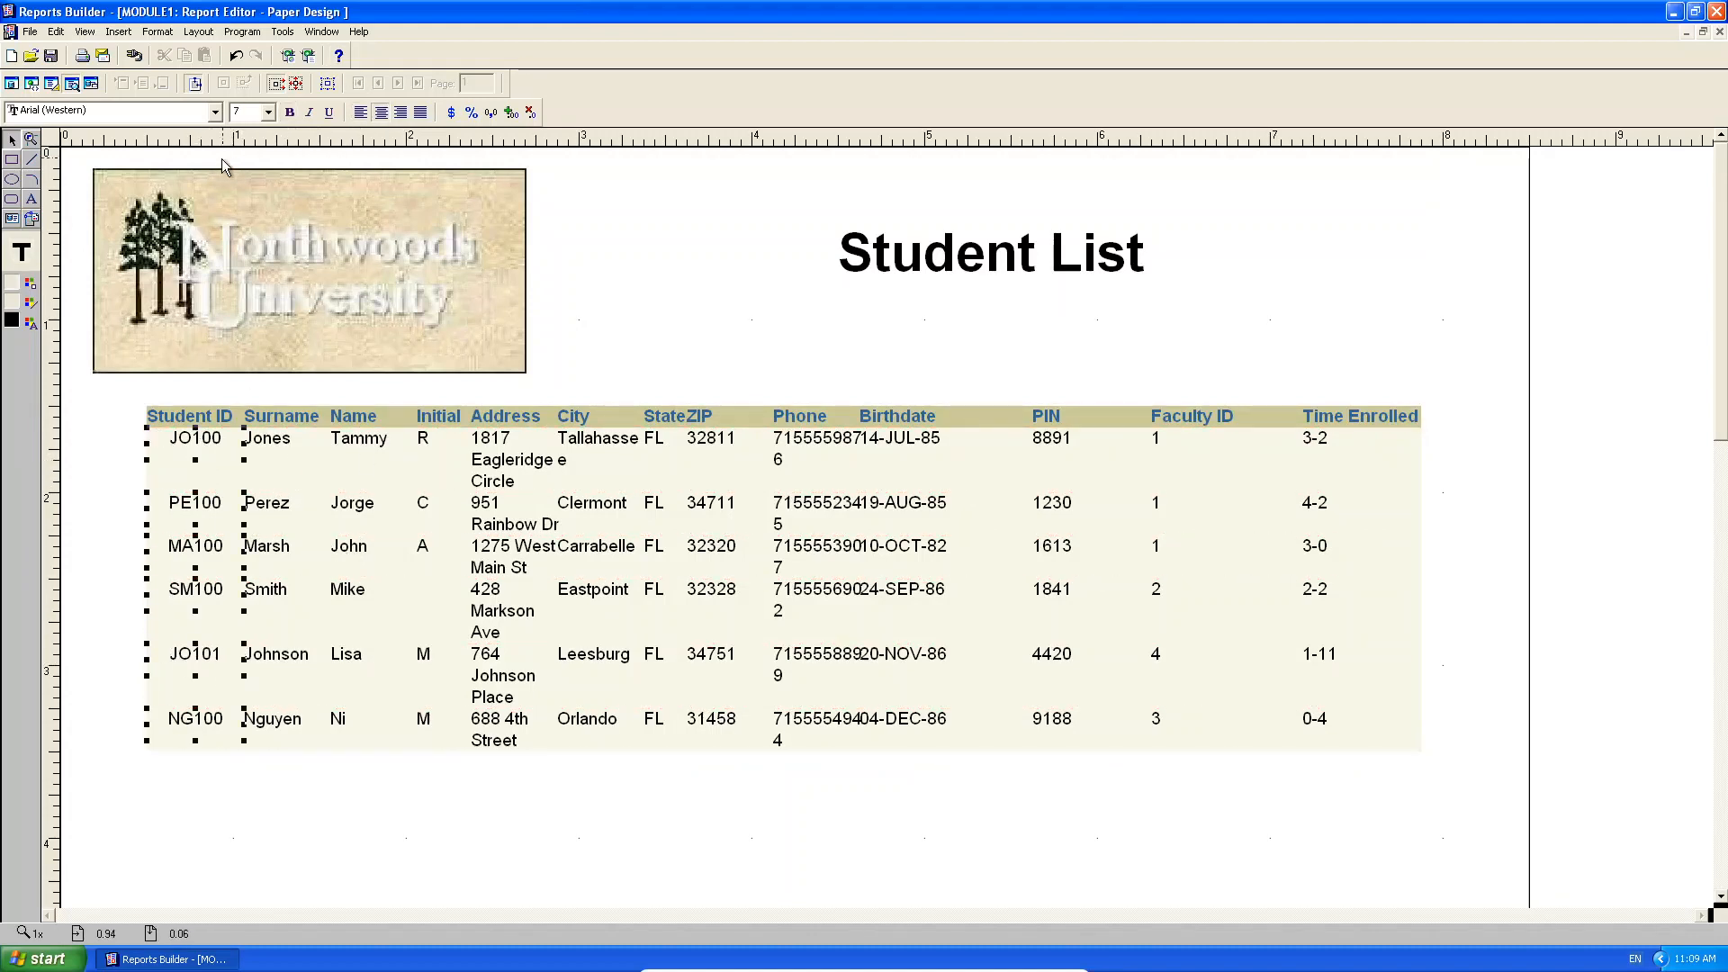
Make the Student ID values bold and centre the Student ID header.
left_click(289, 112)
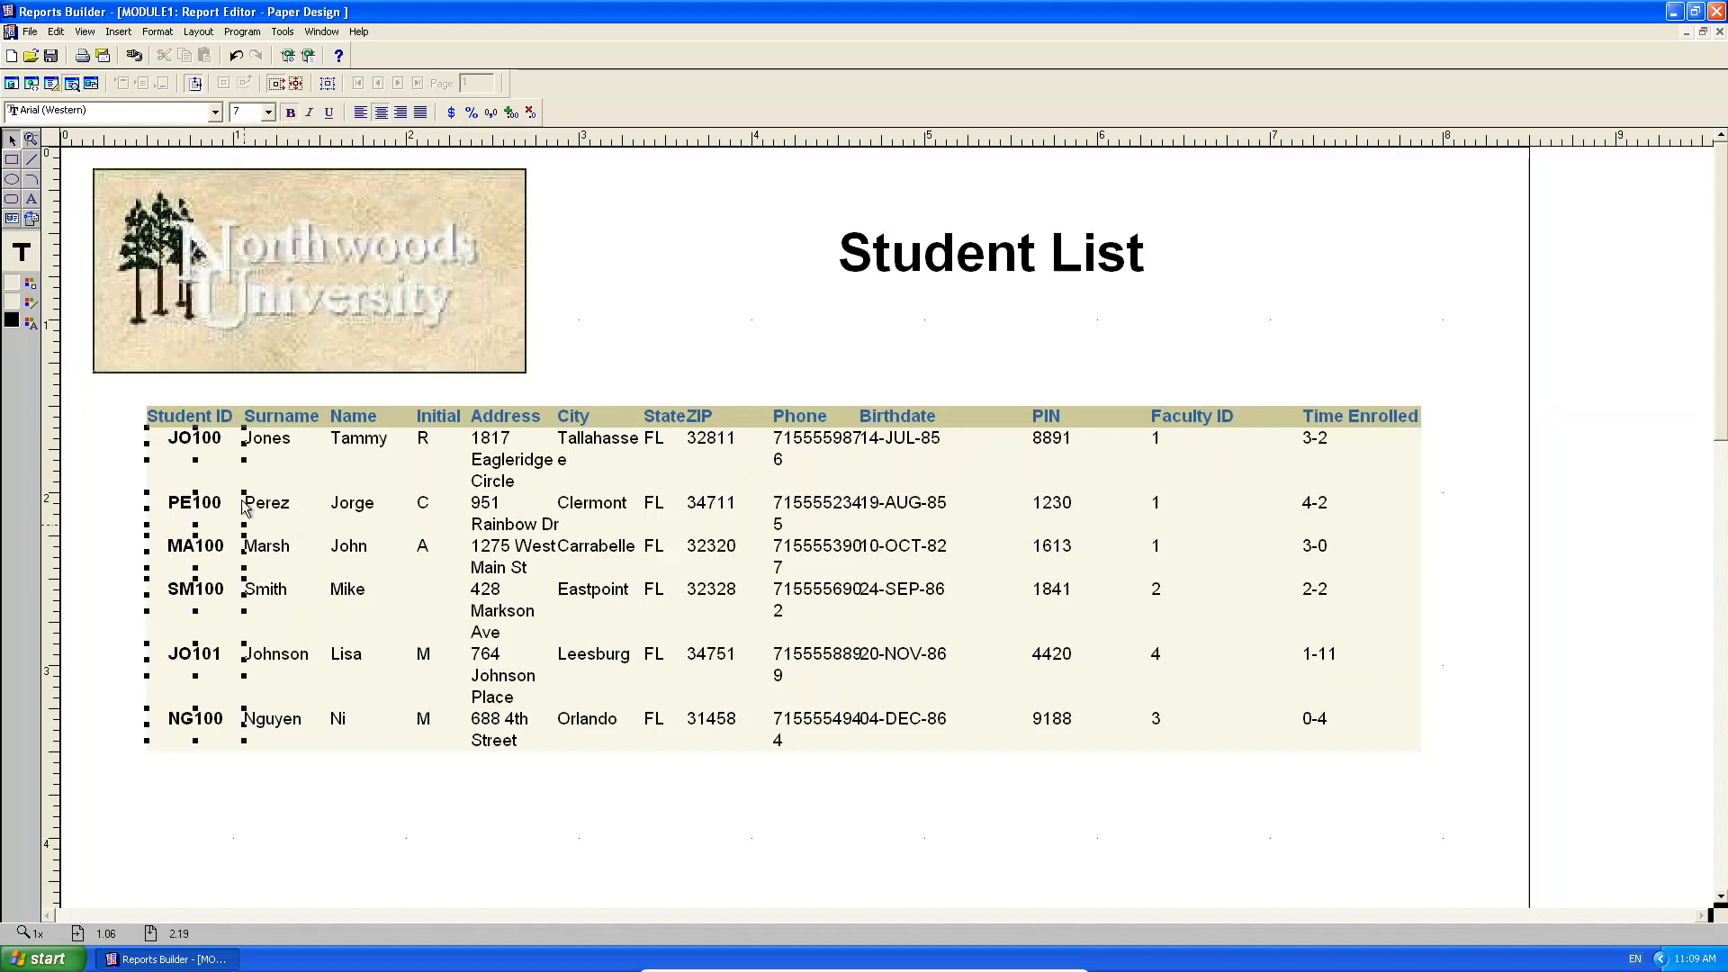
left_click(231, 421)
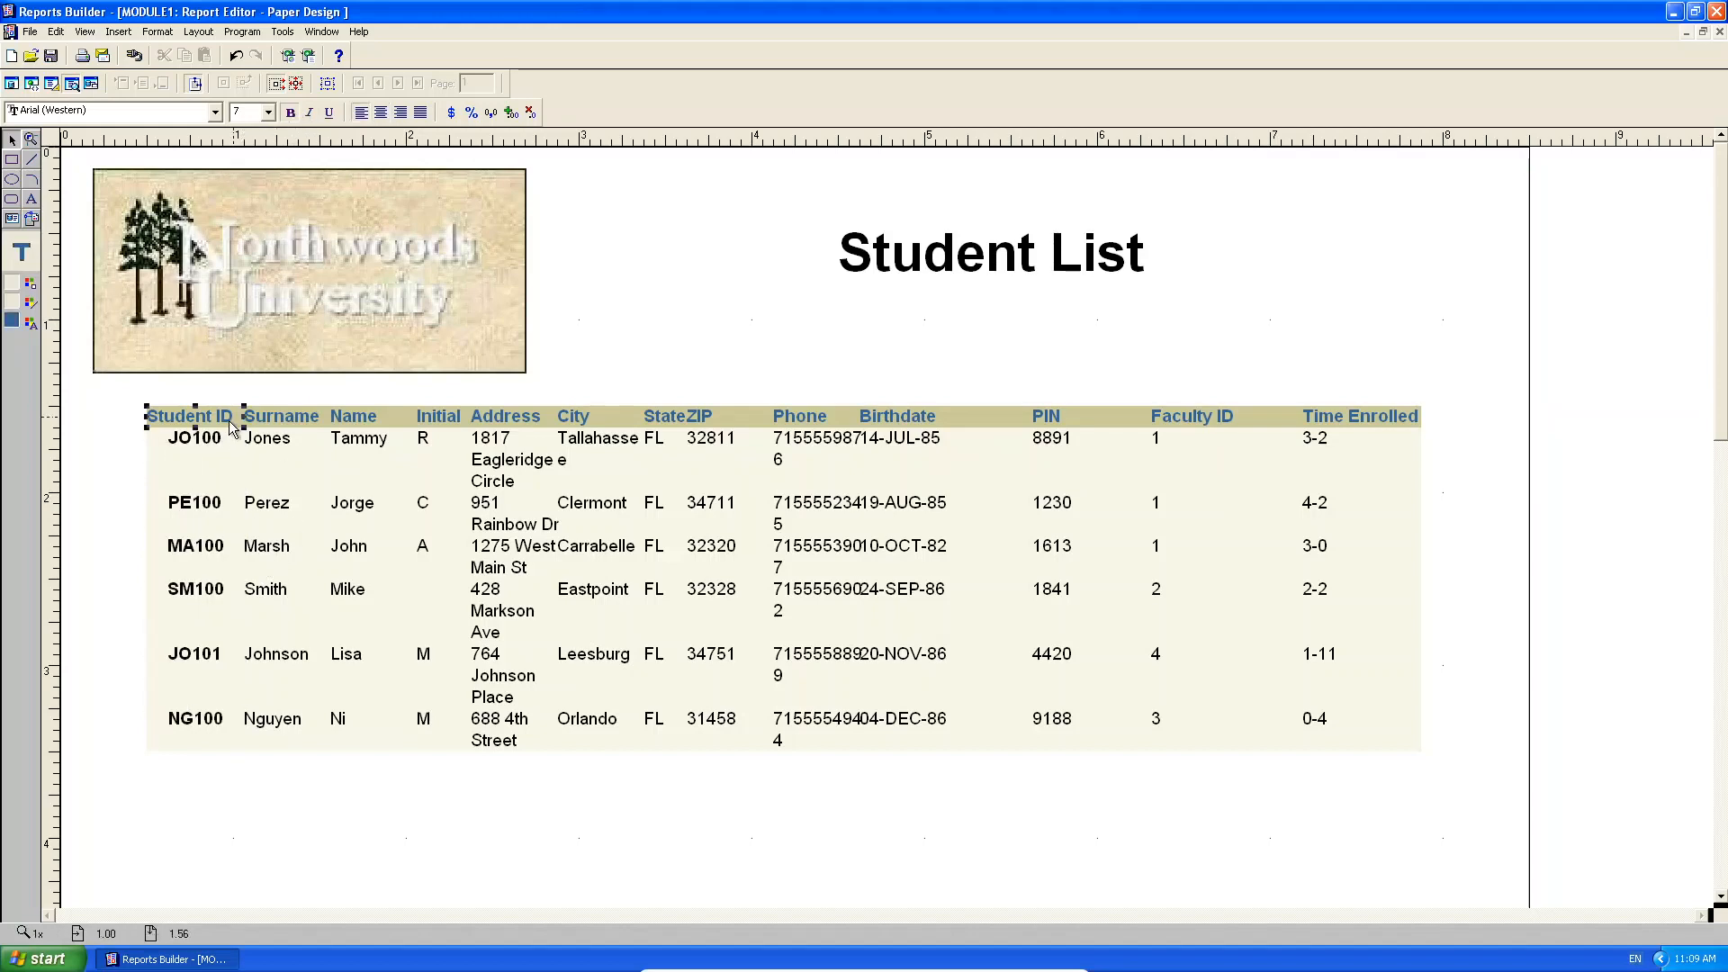
left_click(381, 112)
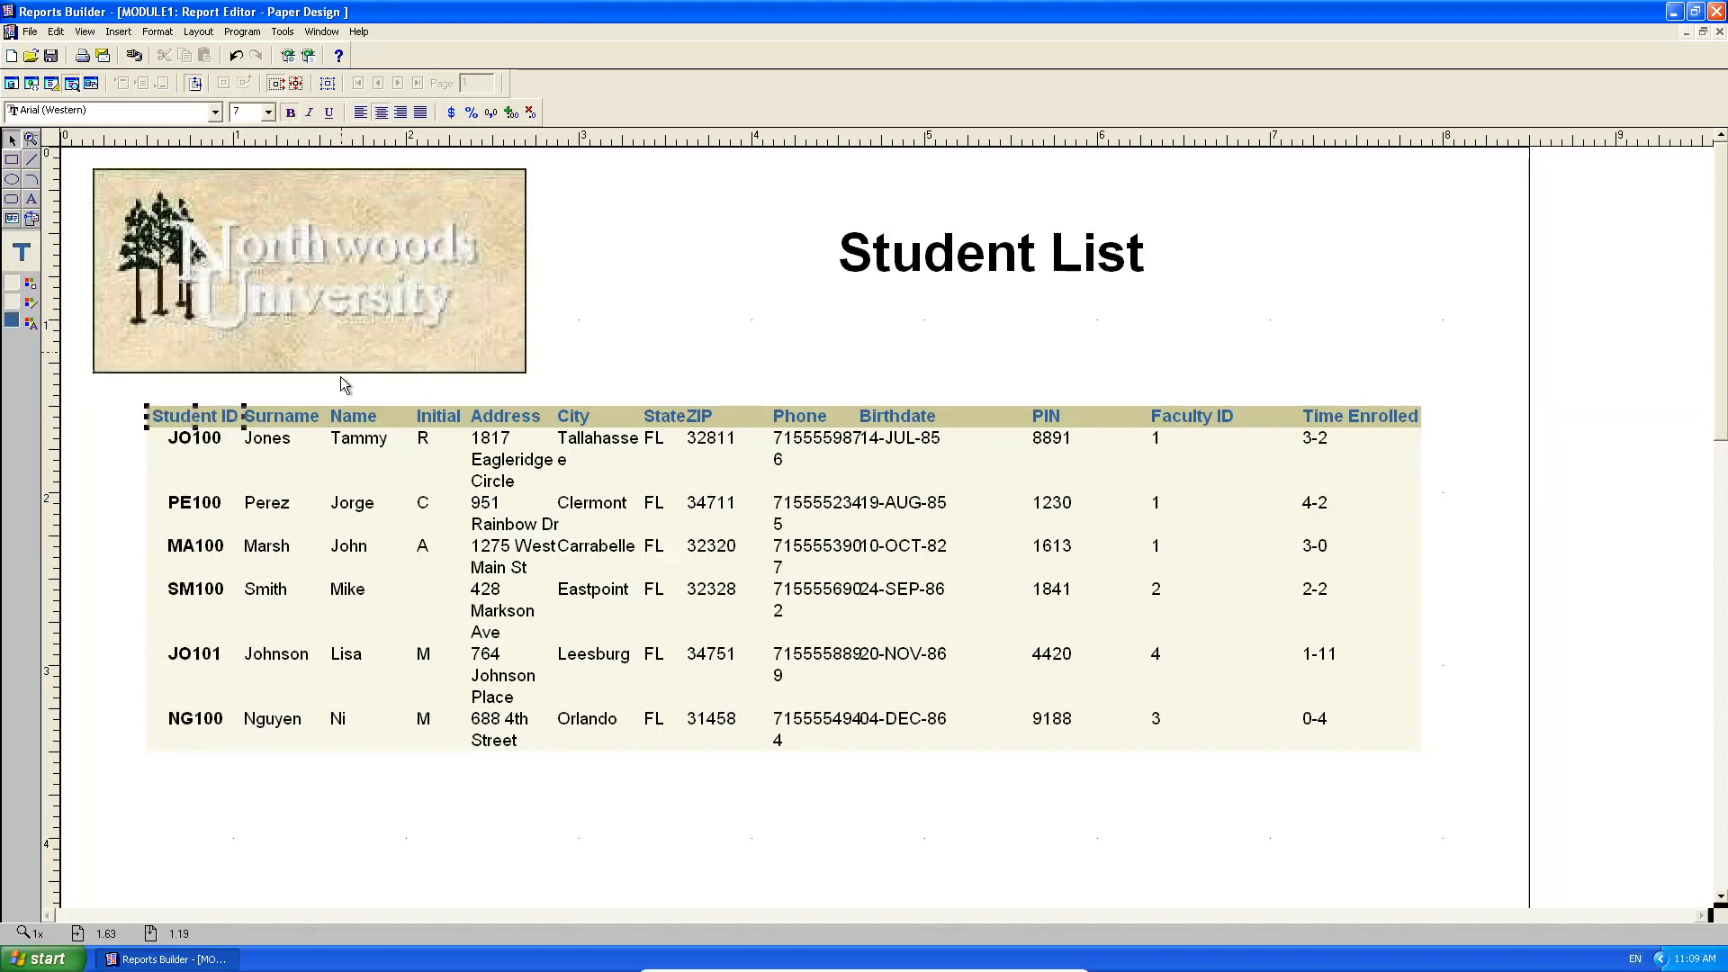
Colour the PIN values red.
left_click(333, 538)
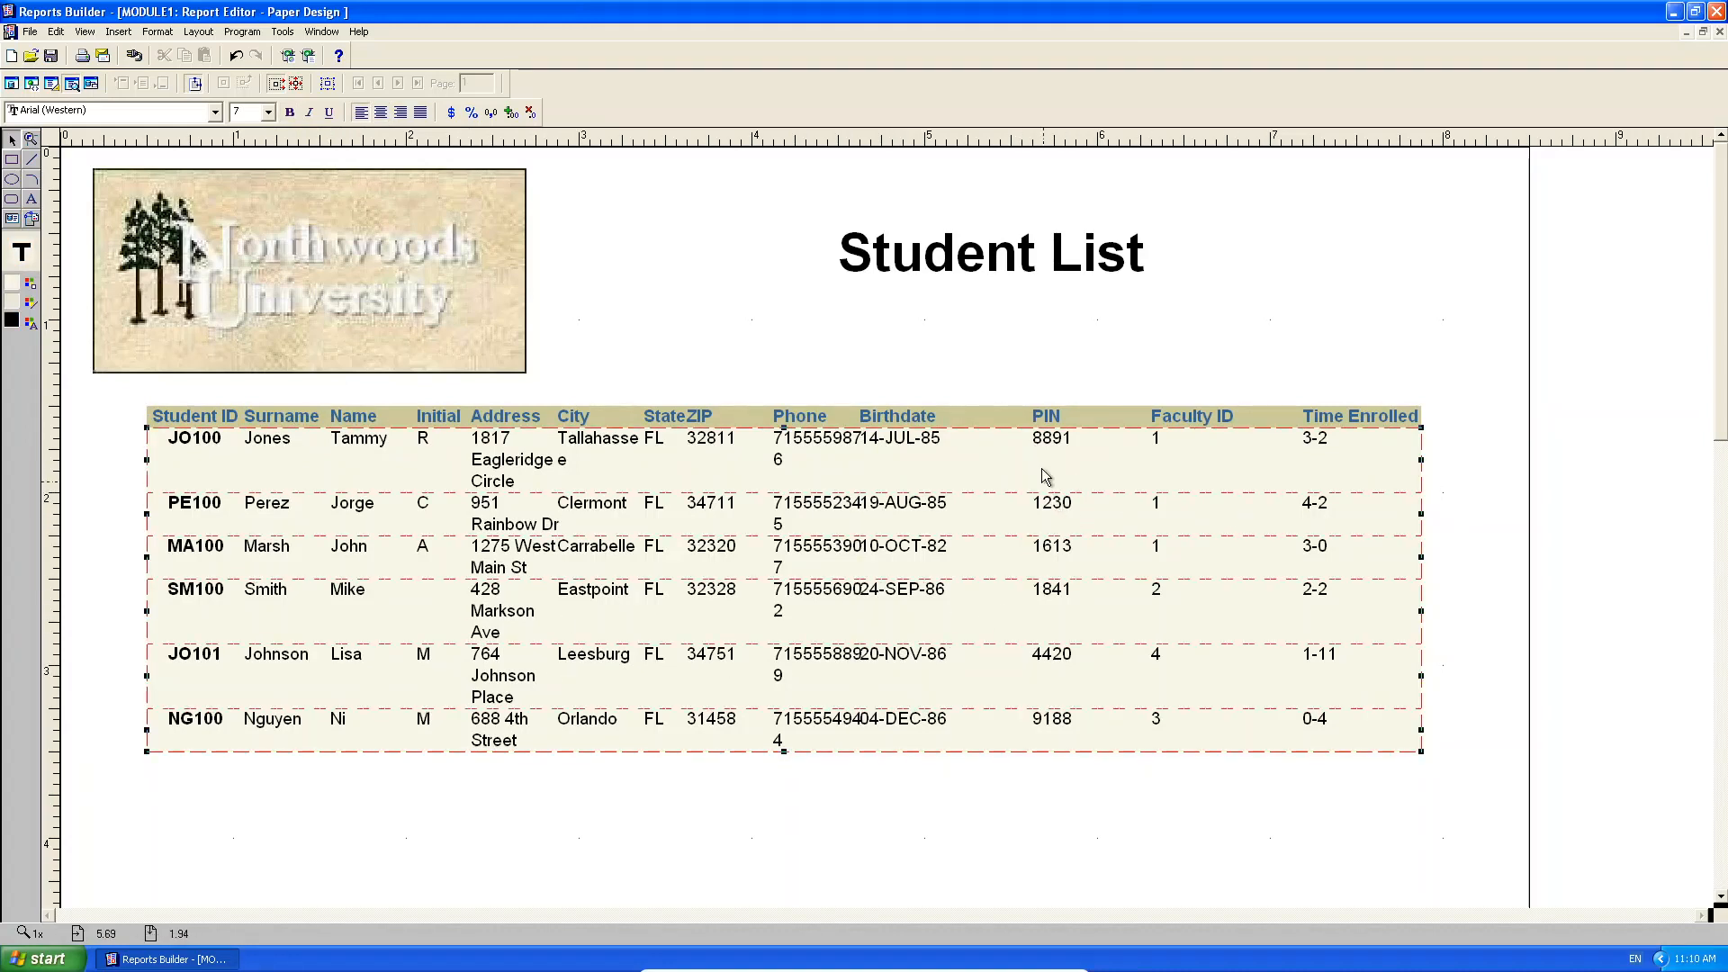
left_click(1047, 443)
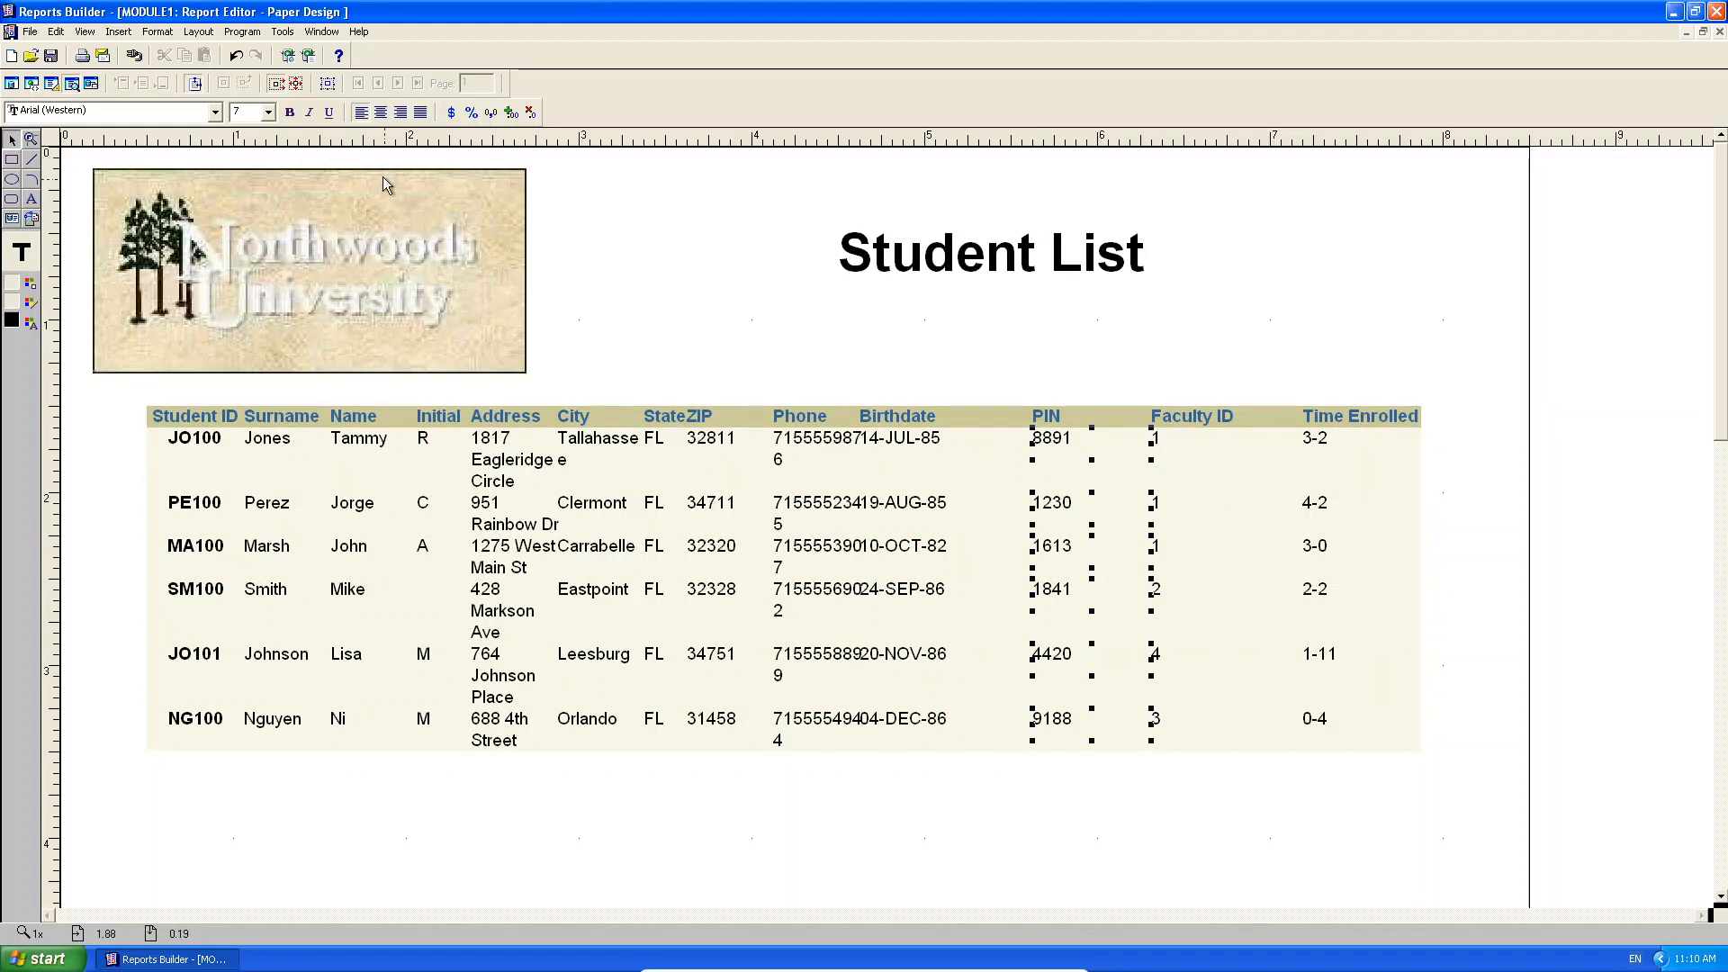
left_click(30, 326)
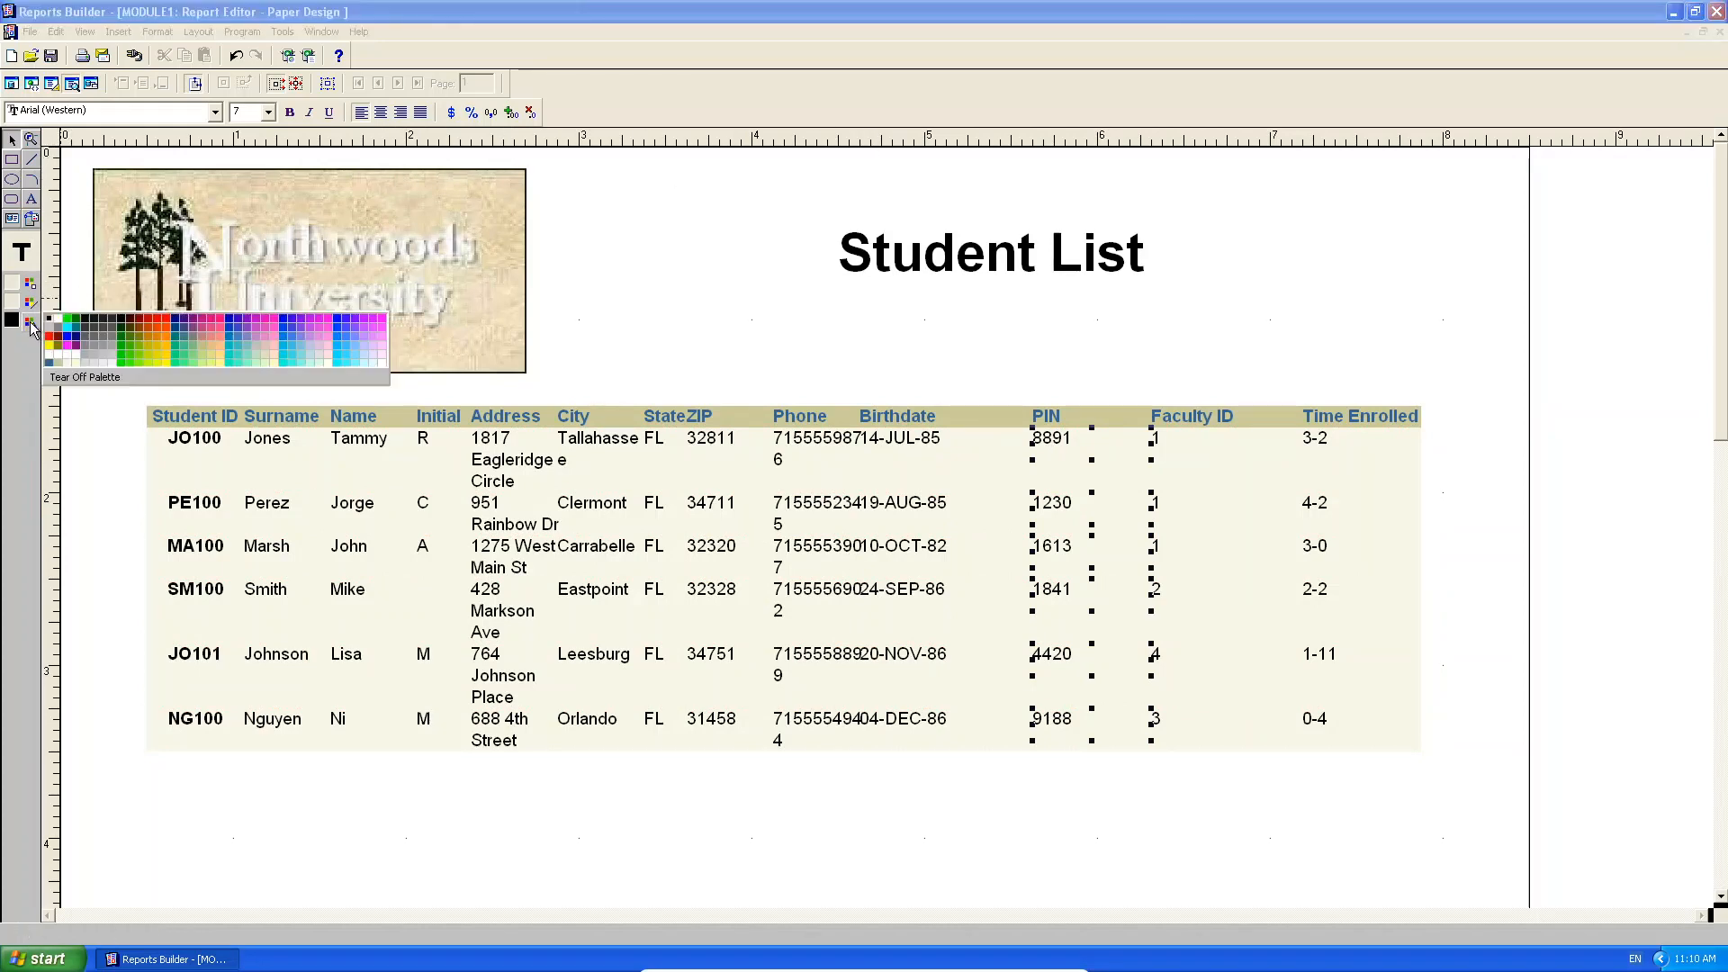
left_click(50, 340)
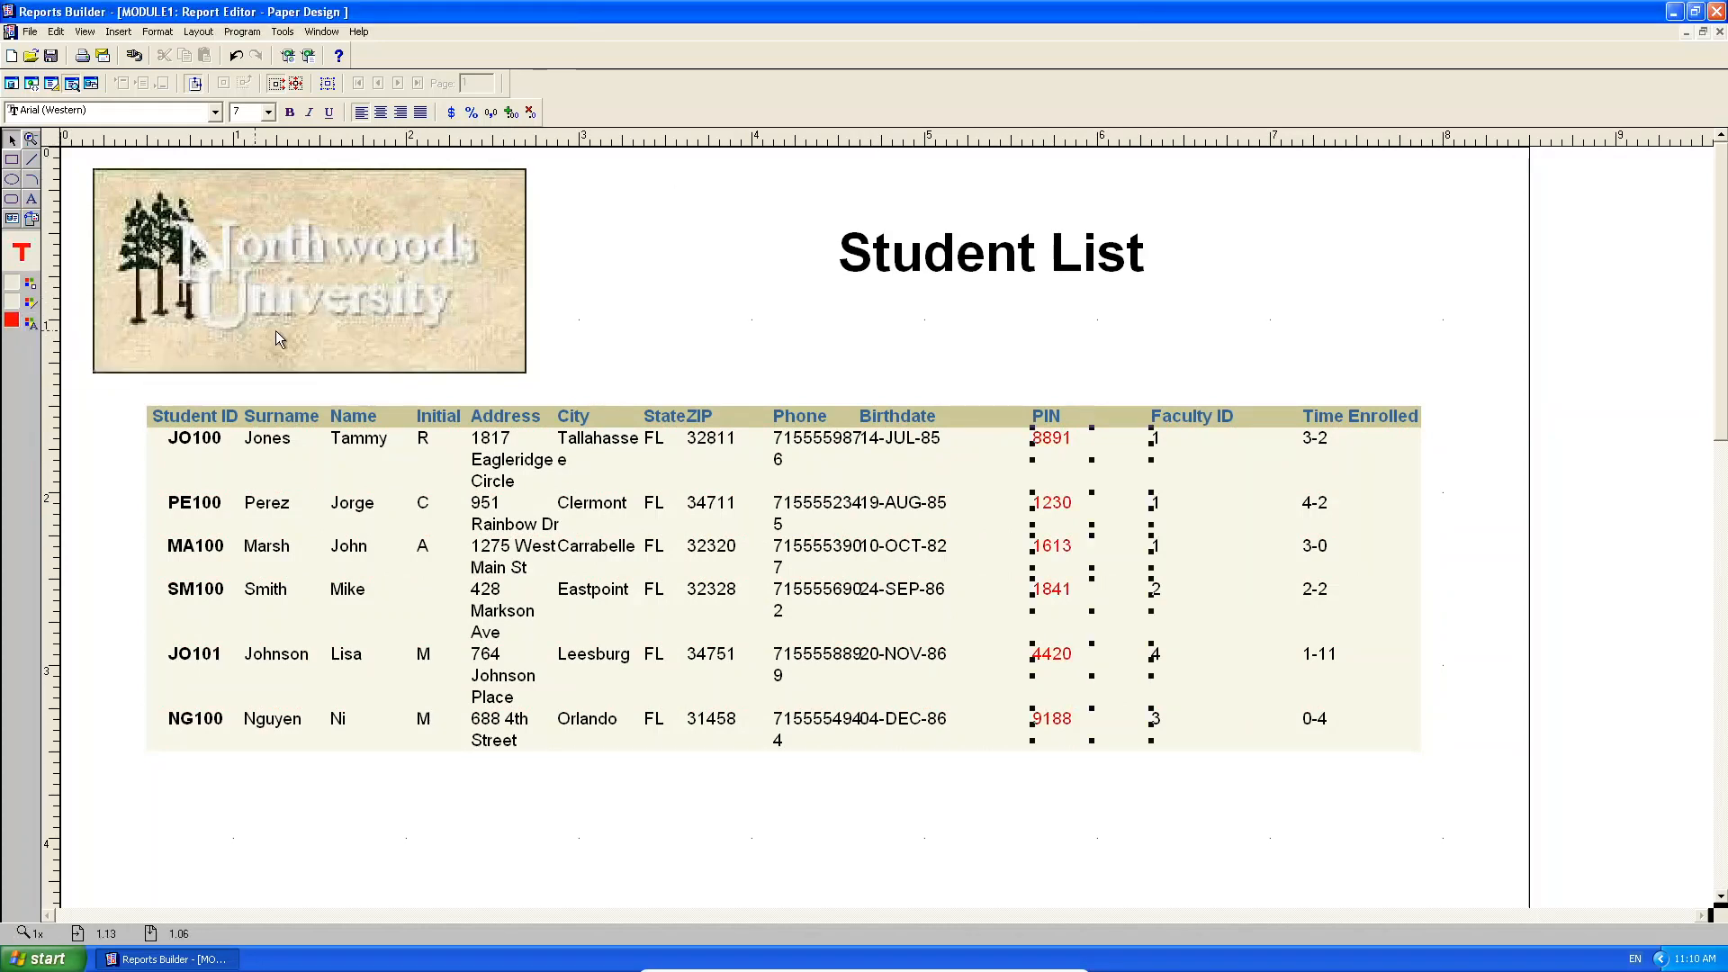
left_click(1051, 309)
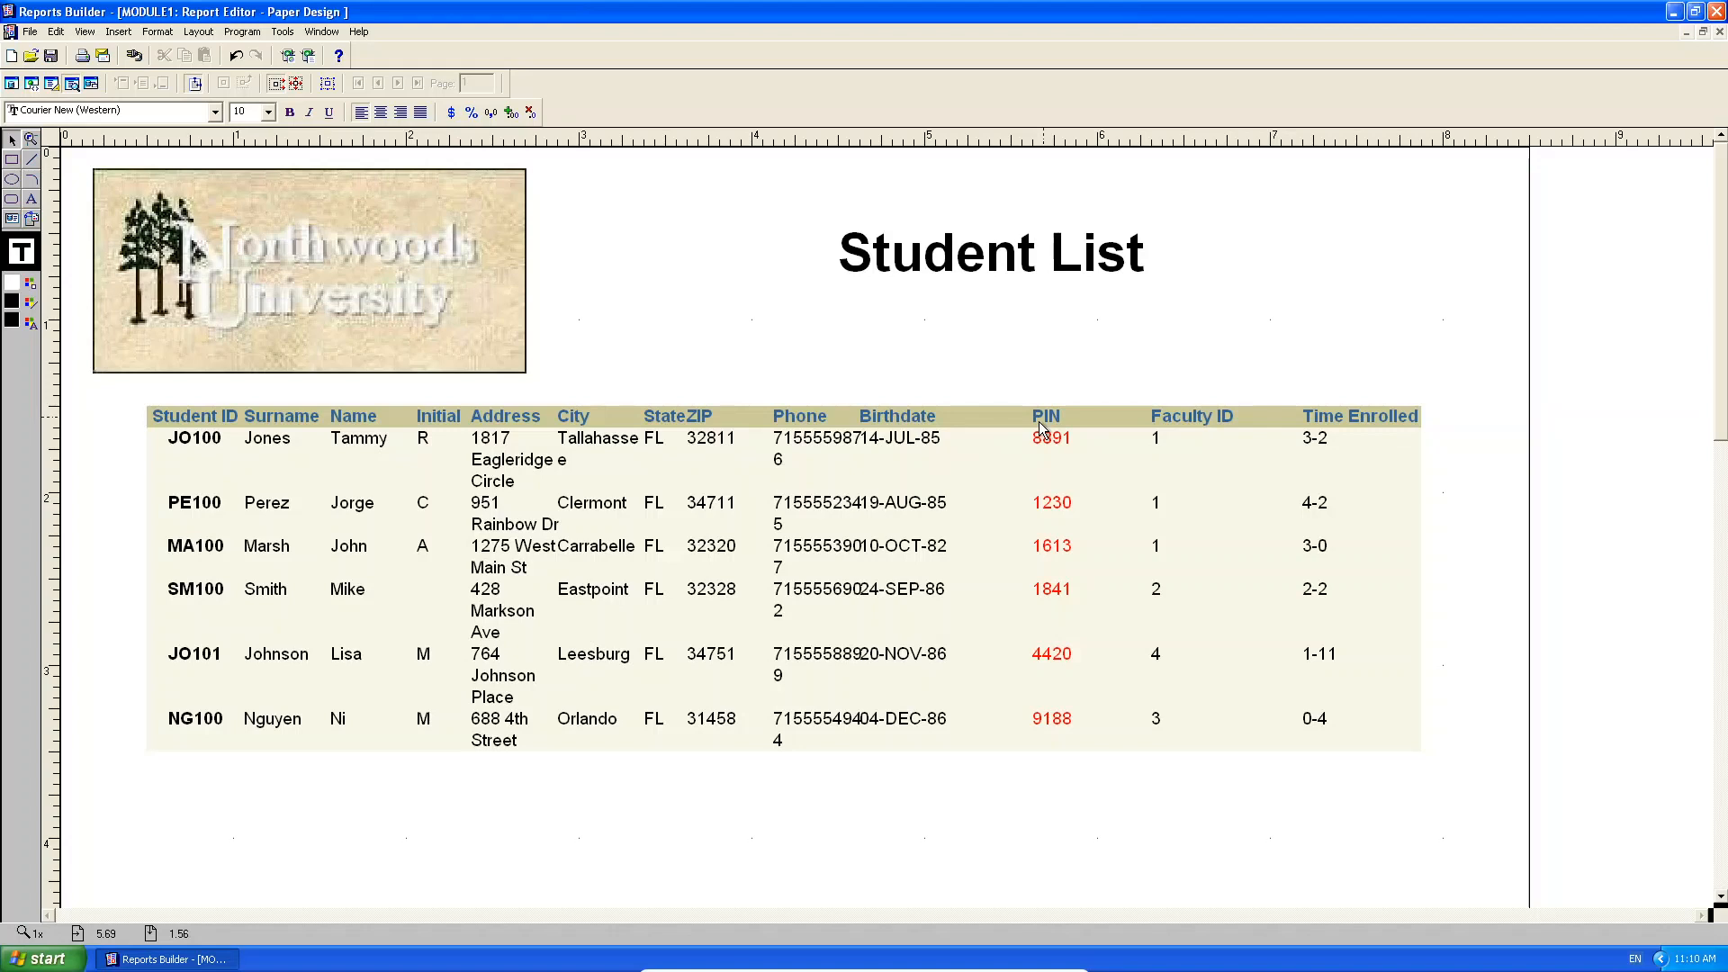
Italicize the Surname and Name values and restore the editor window beside the object tree.
left_click(267, 525)
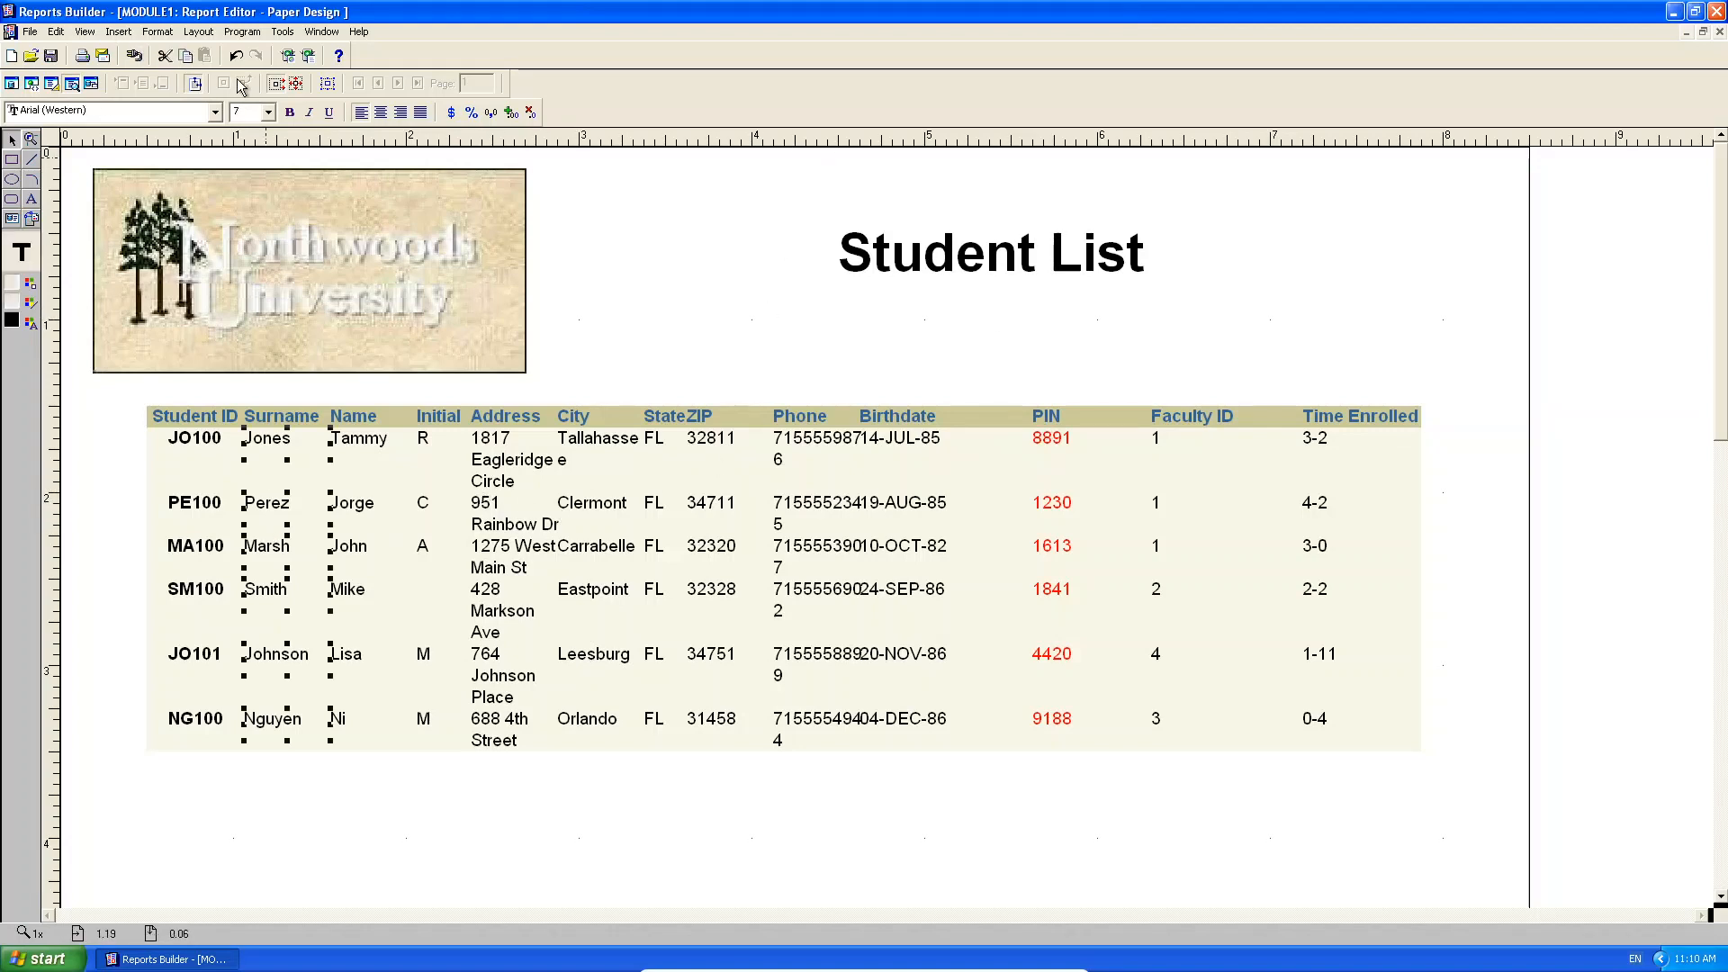
left_click(312, 120)
left_click(393, 527)
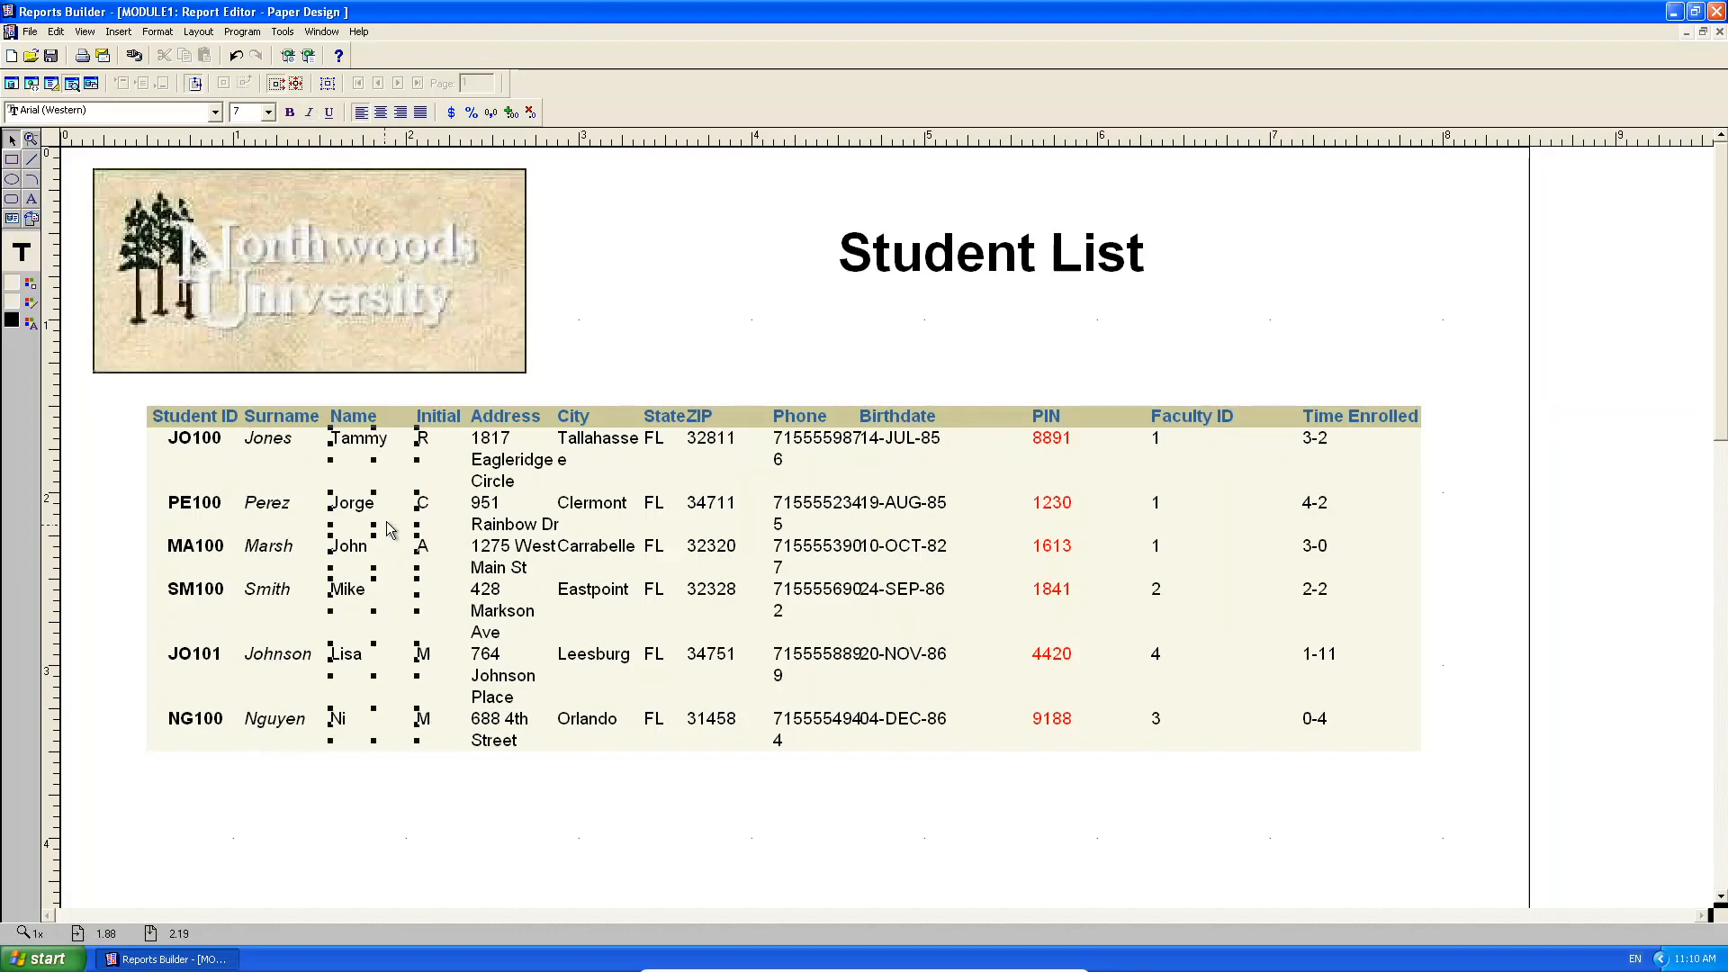
left_click(300, 115)
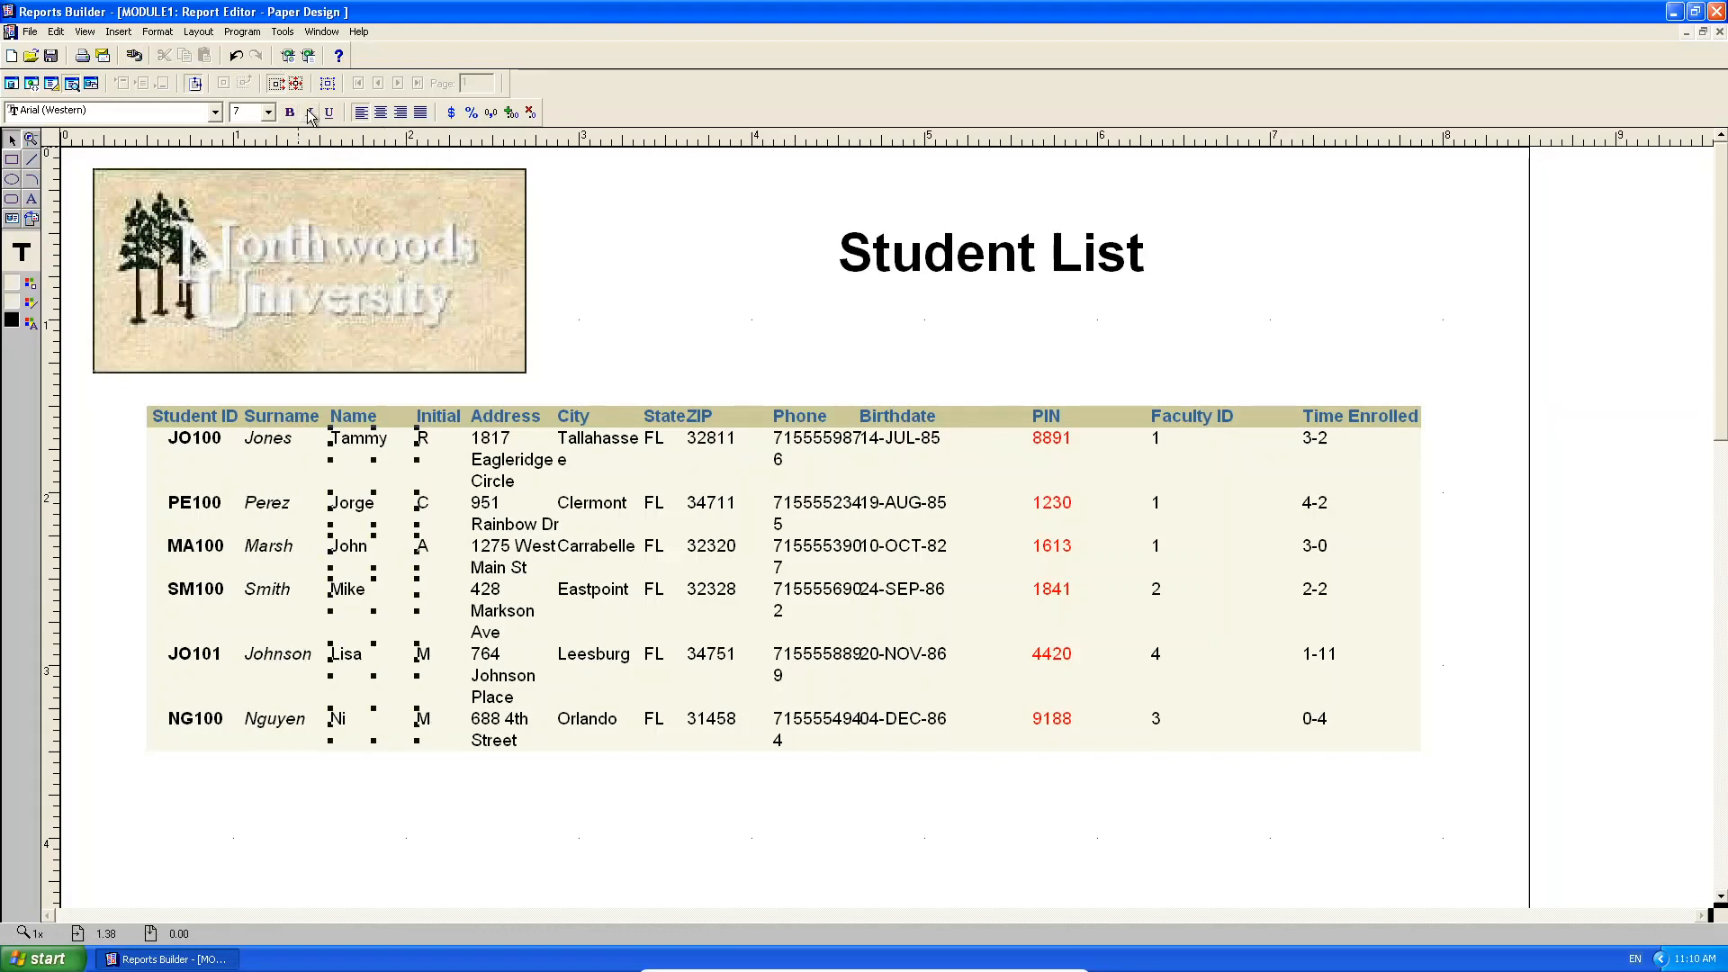
left_click(645, 275)
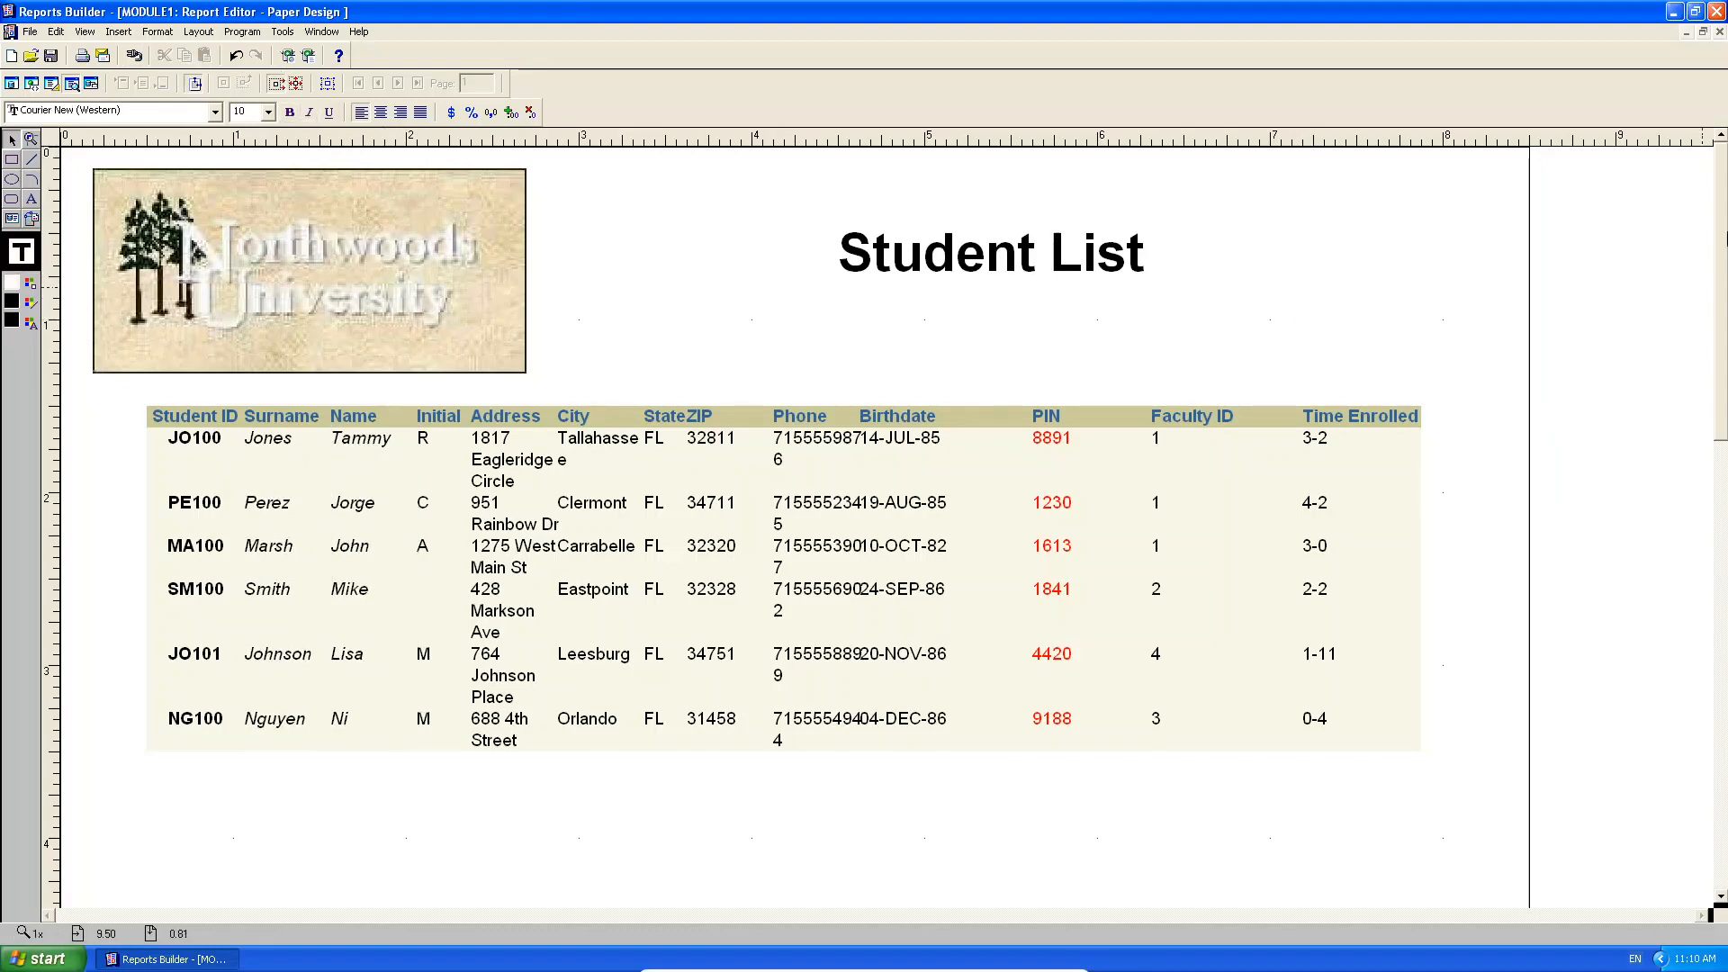
left_click(1703, 32)
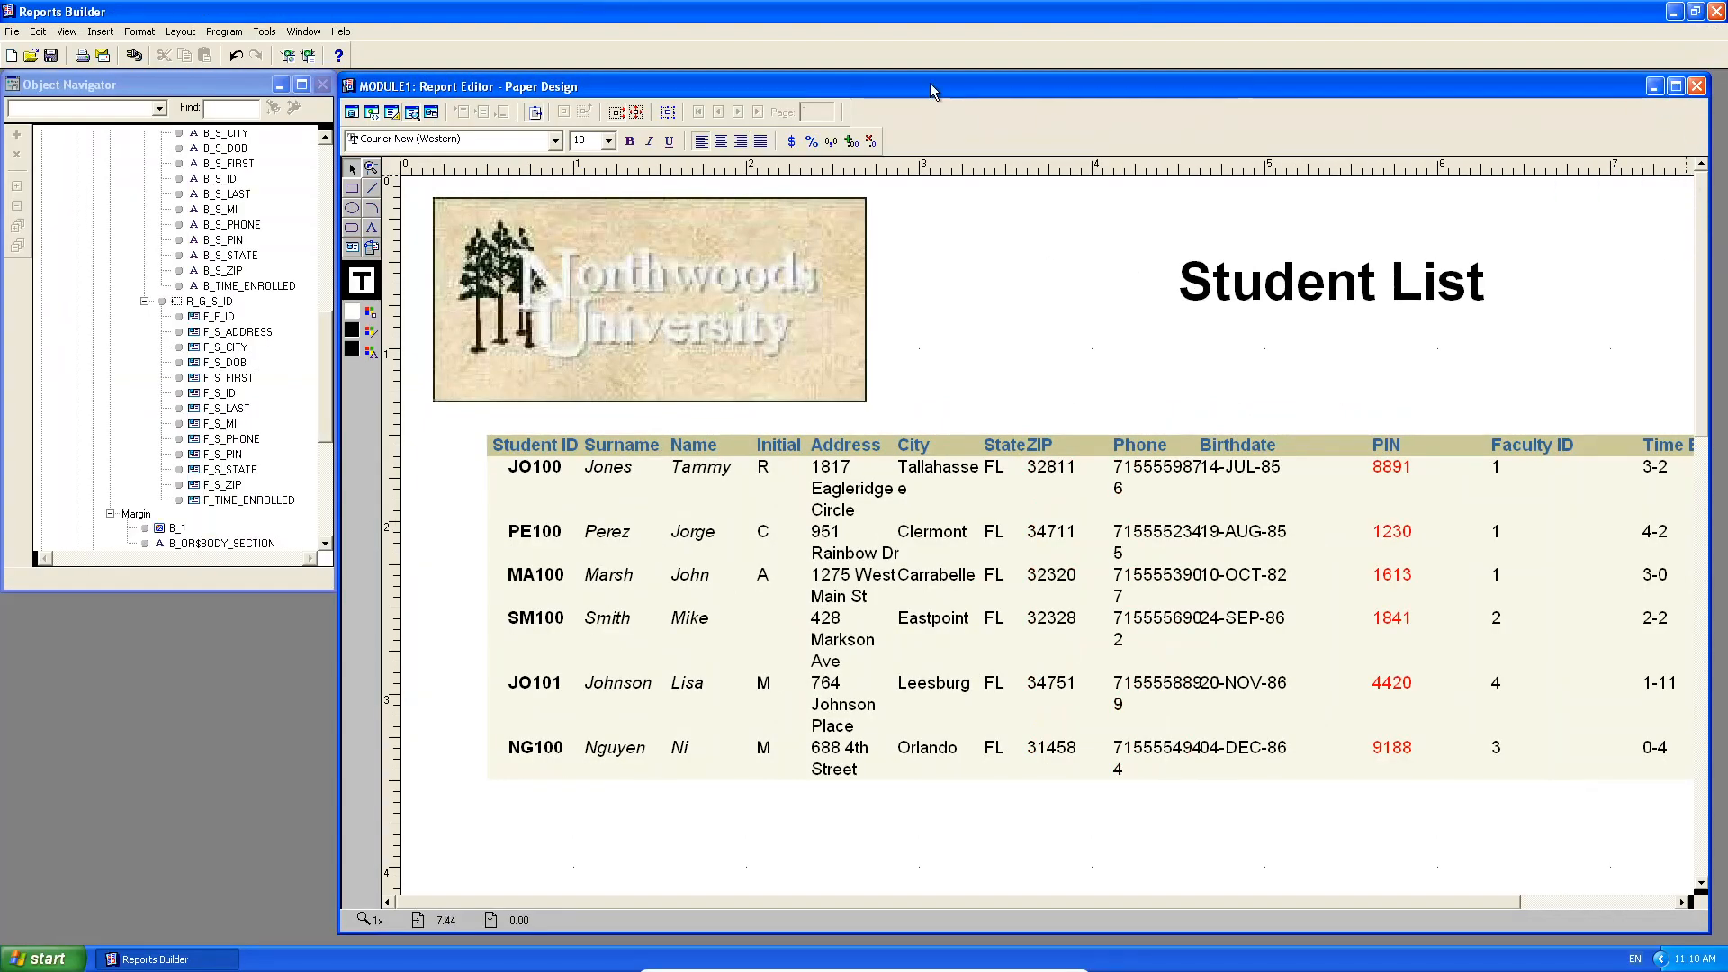
mouse_move(931, 82)
left_mouse_down()
mouse_move(947, 78)
mouse_move(934, 86)
left_mouse_up()
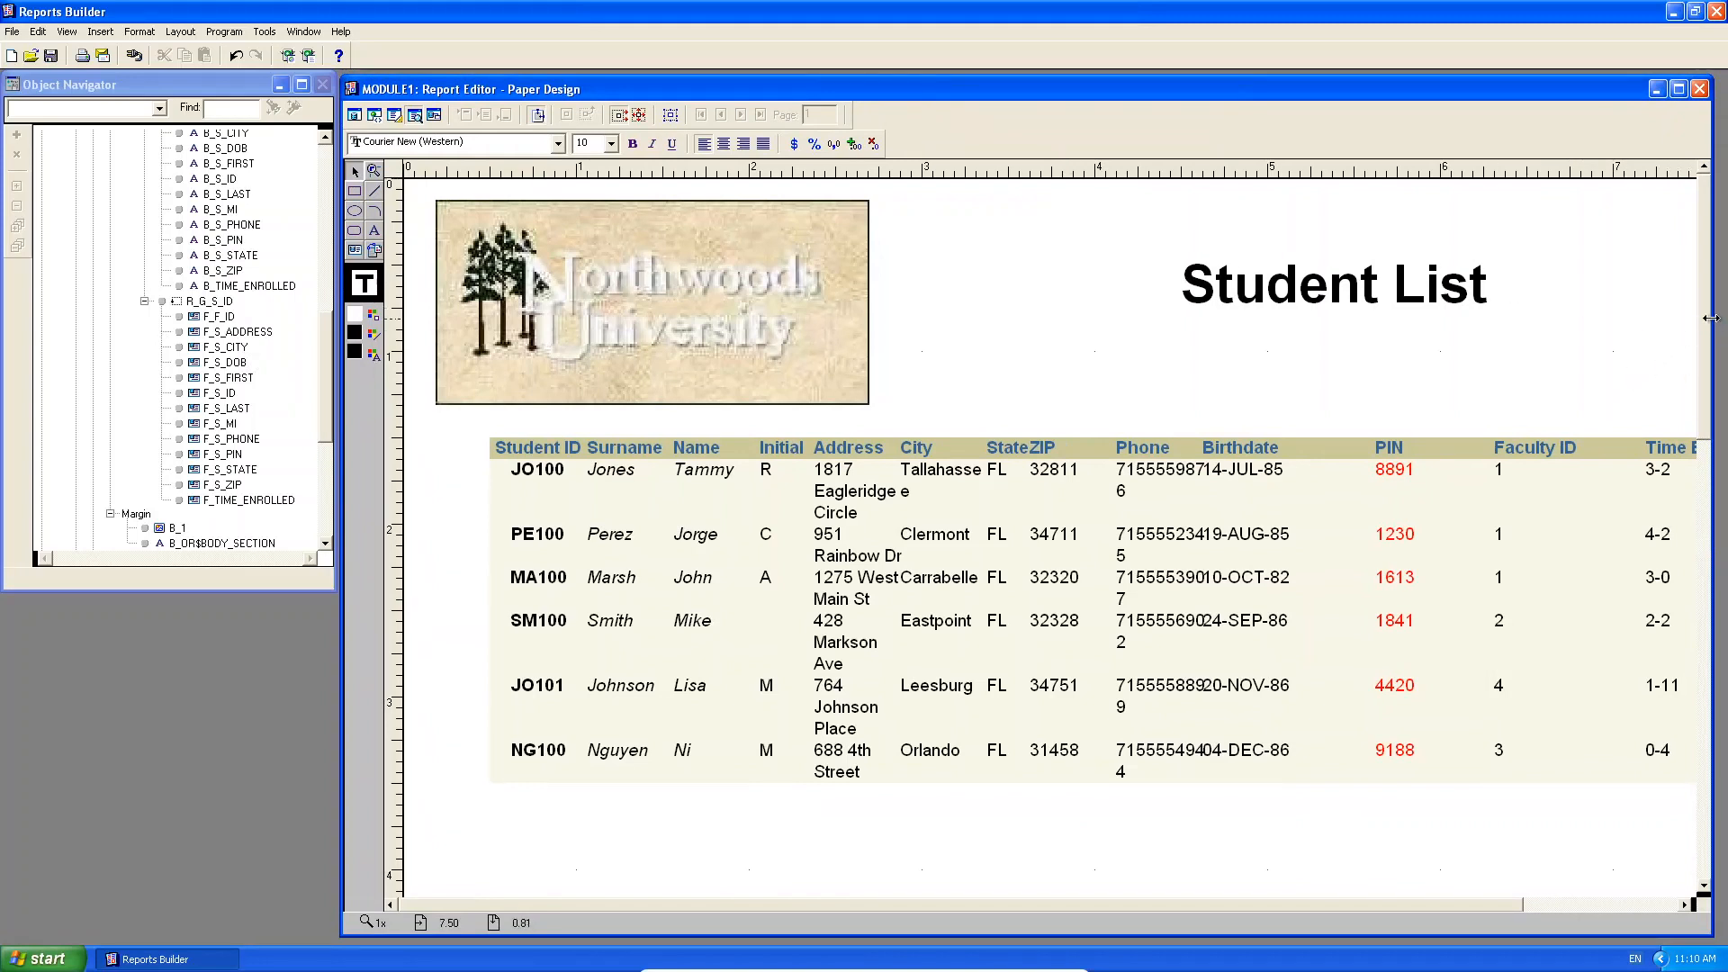
left_click_drag(1710, 317, 1721, 757)
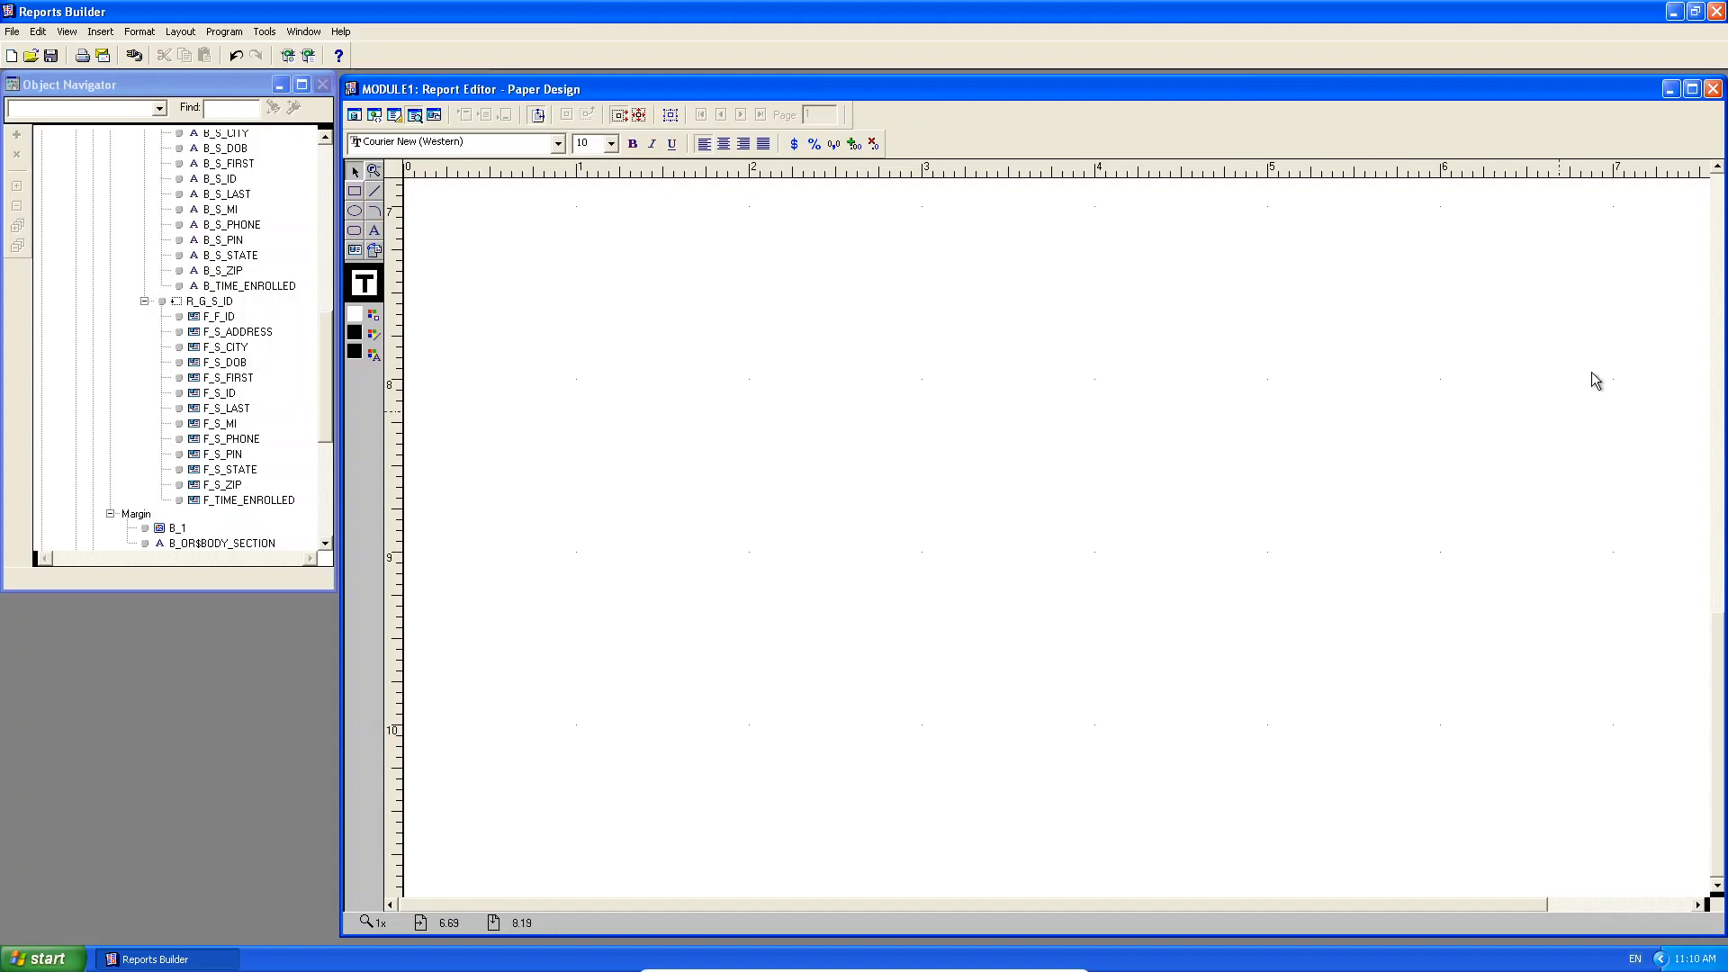
left_click(1720, 205)
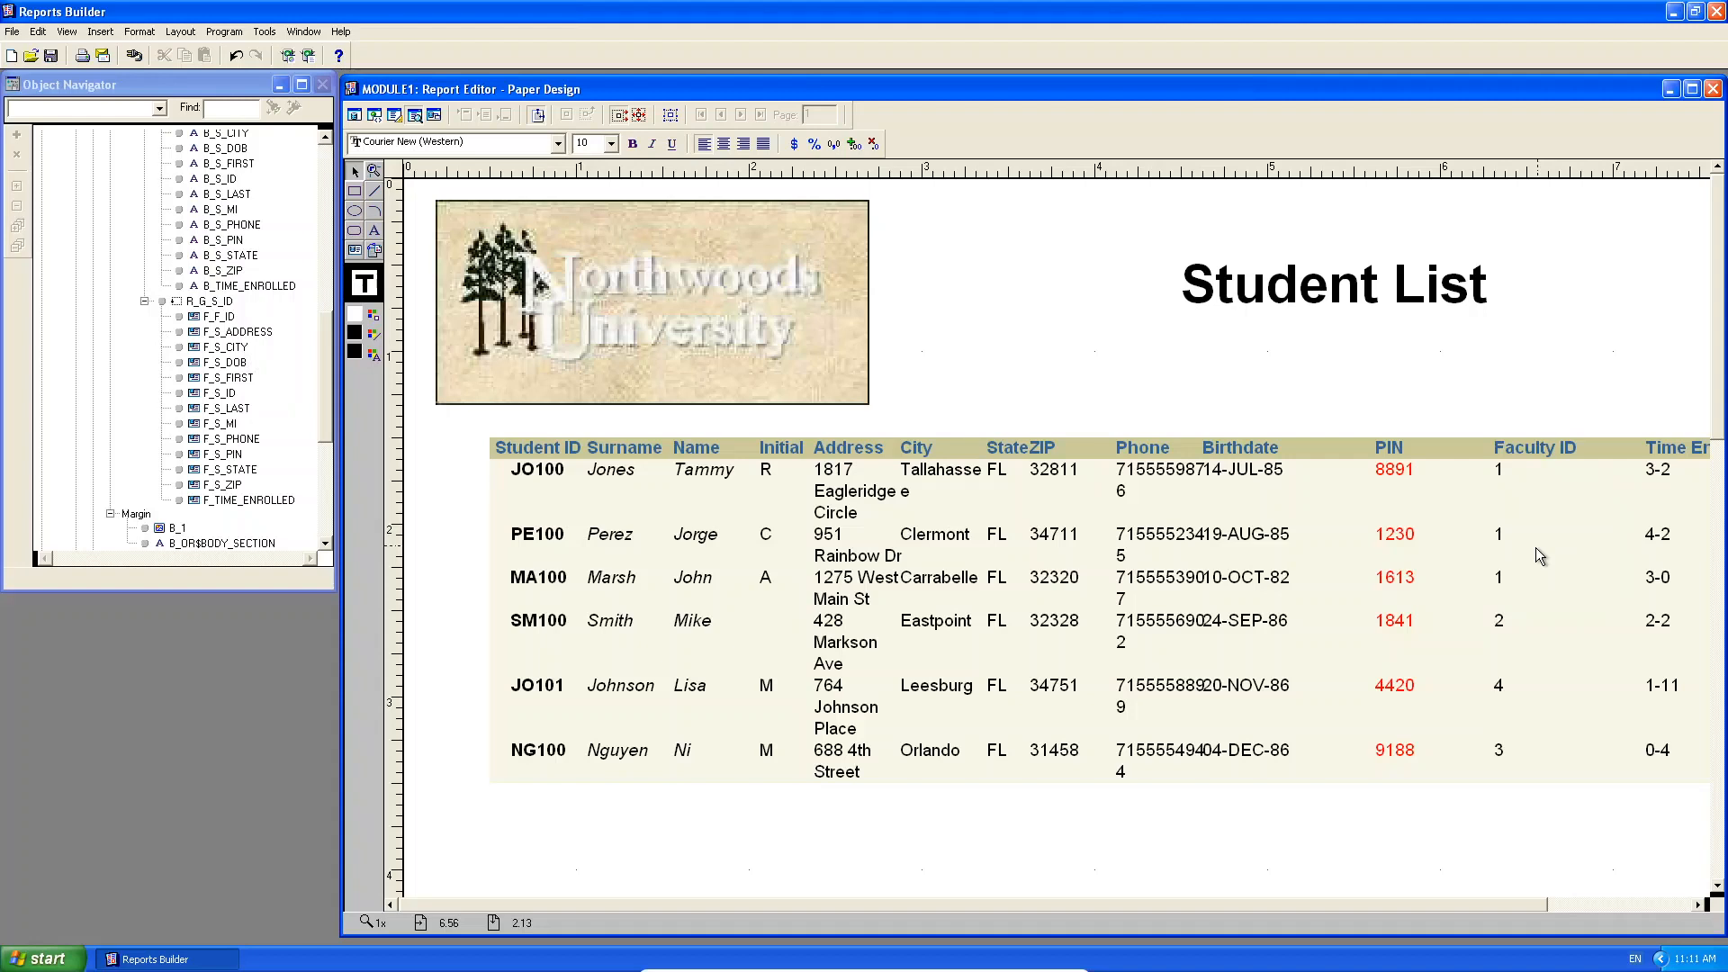
Insert a 'Page 1 of 1' page number showing total pages at the bottom-left.
left_click(101, 33)
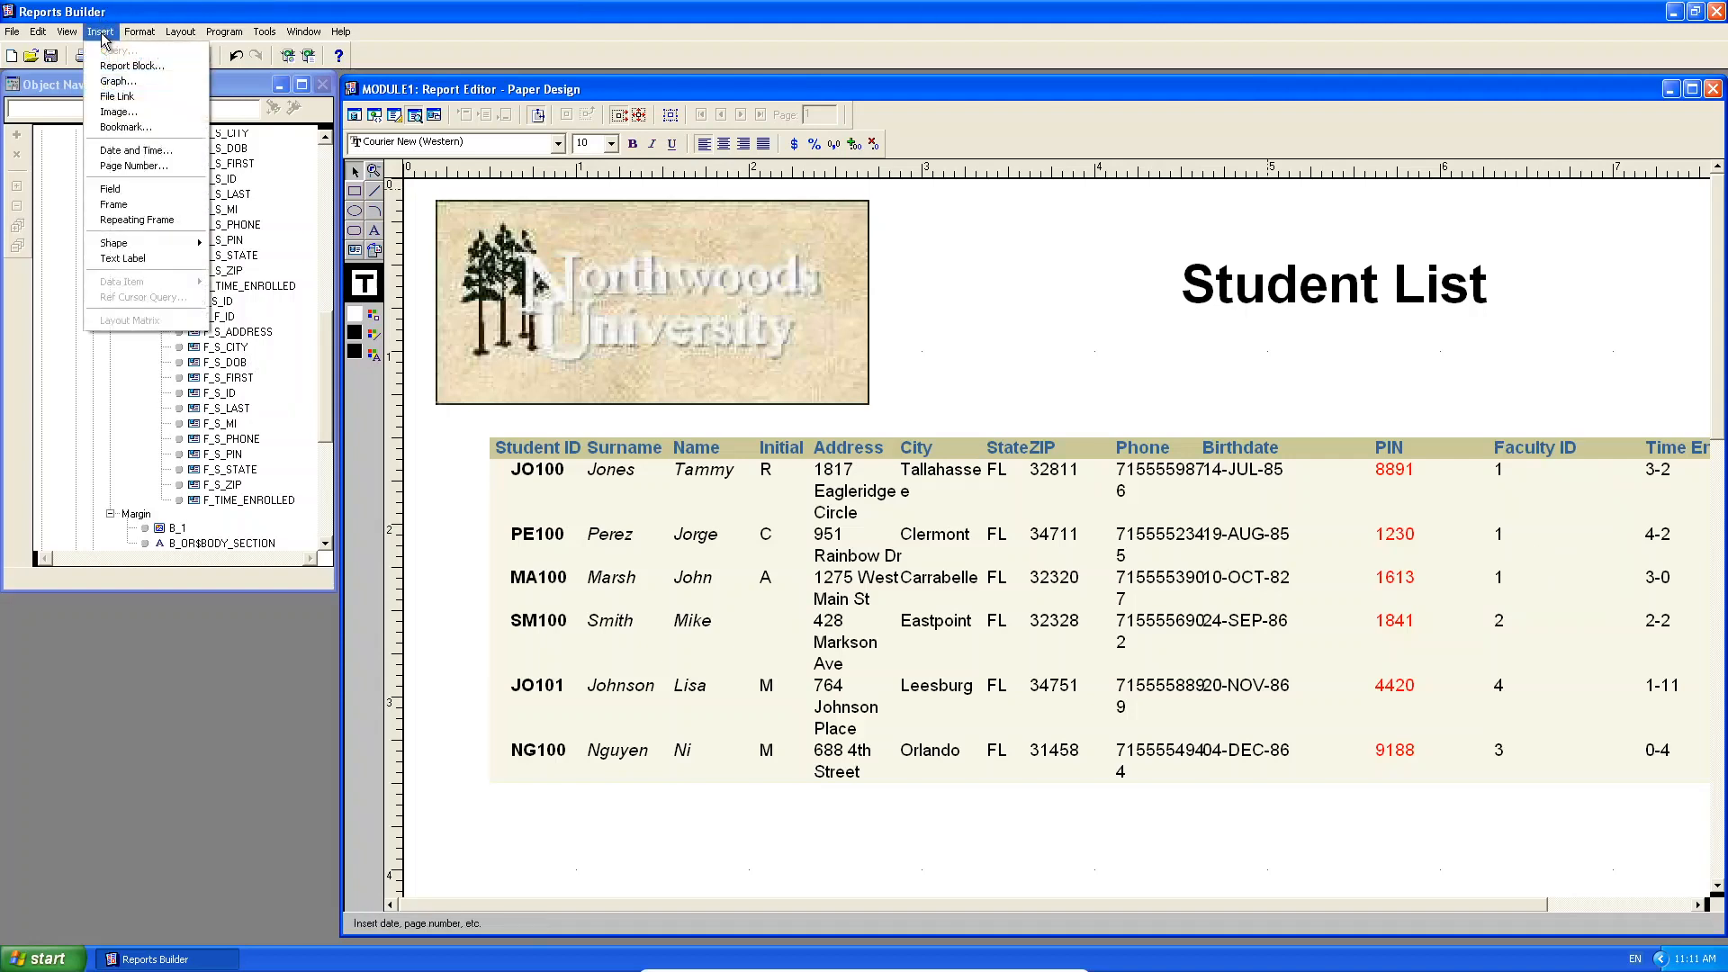
left_click(144, 168)
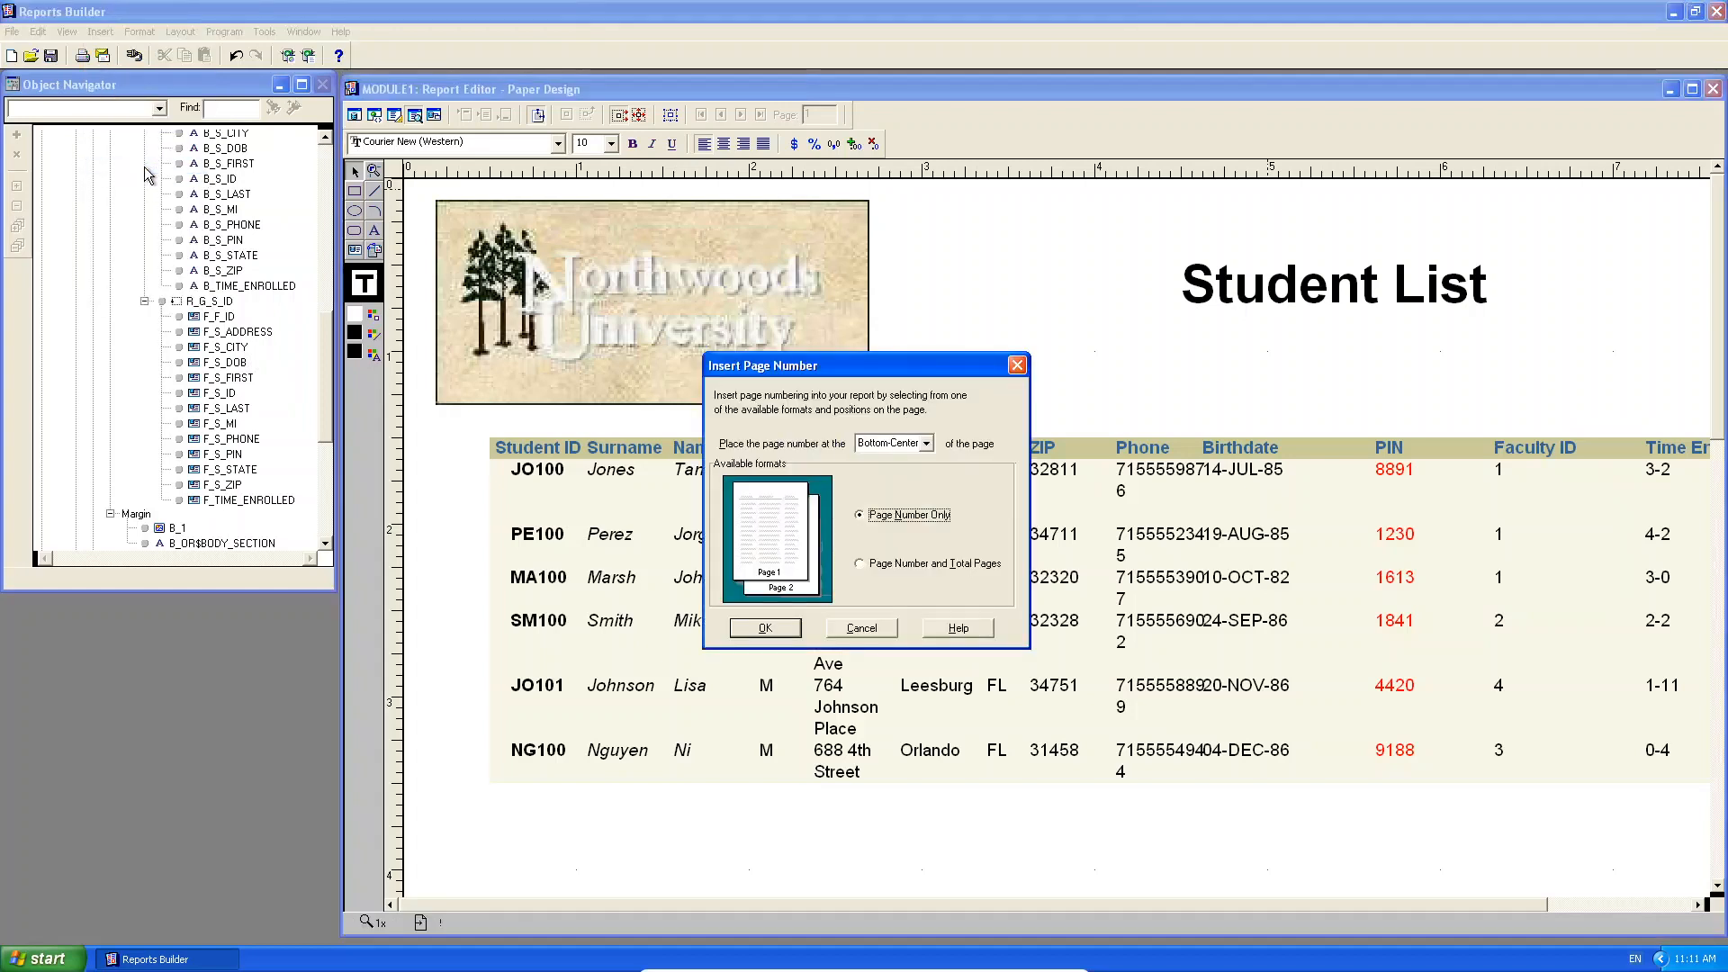
left_click(908, 448)
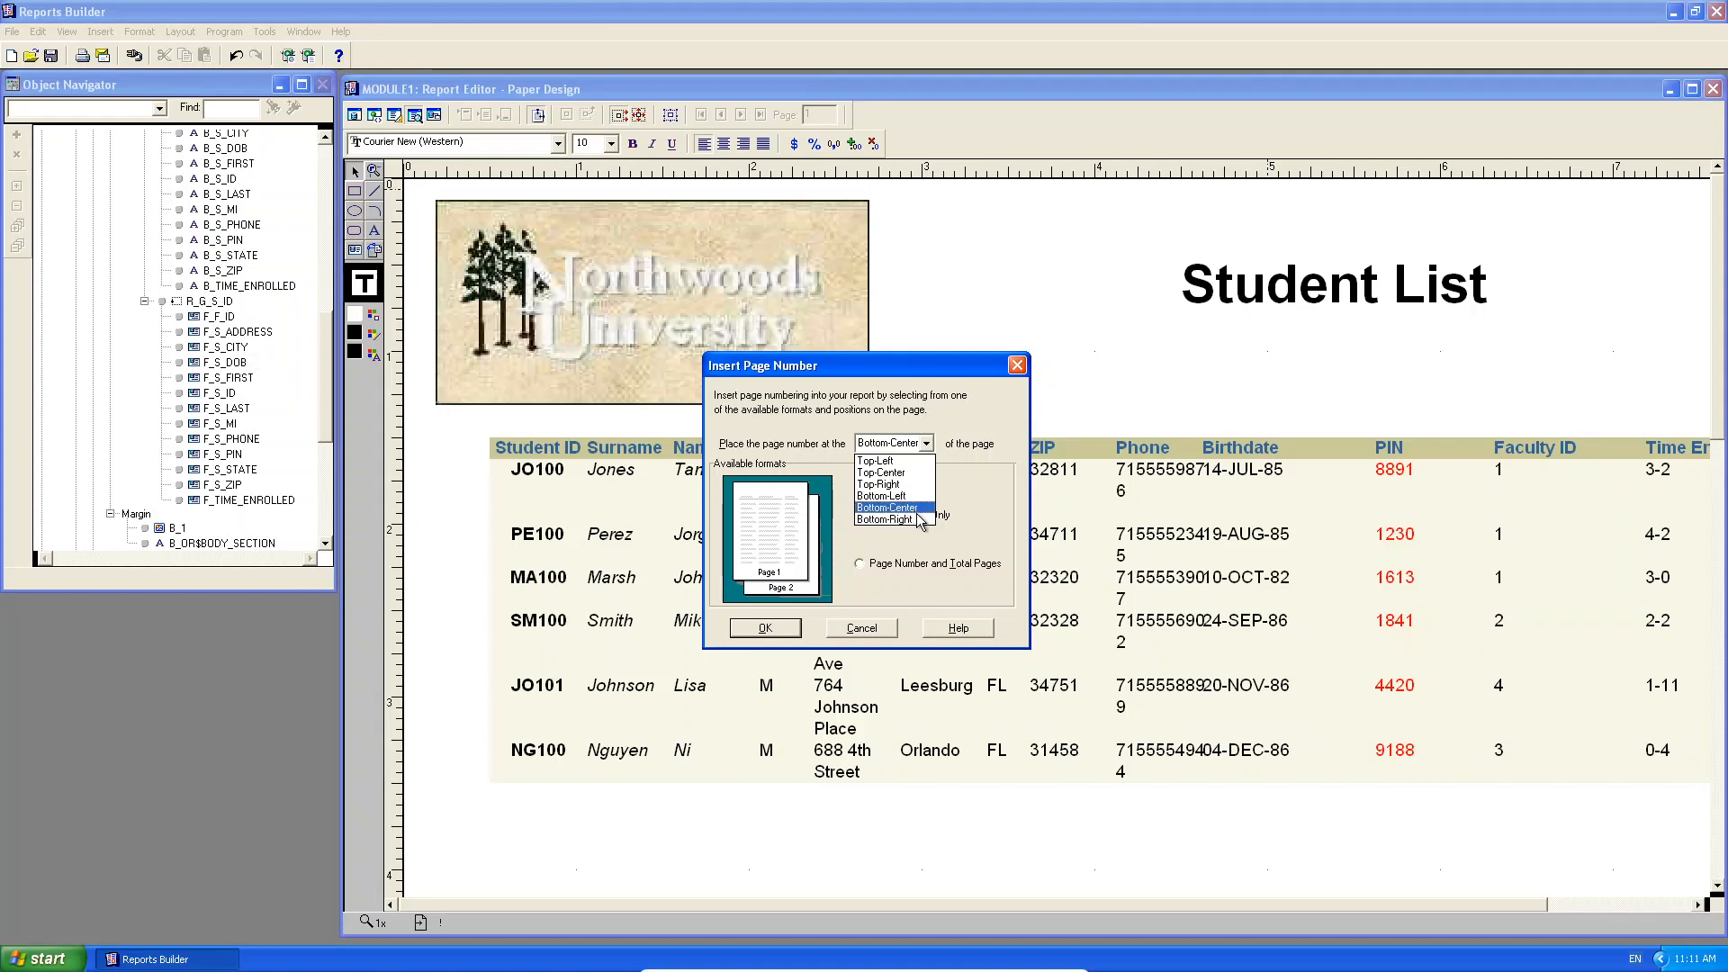
left_click(913, 496)
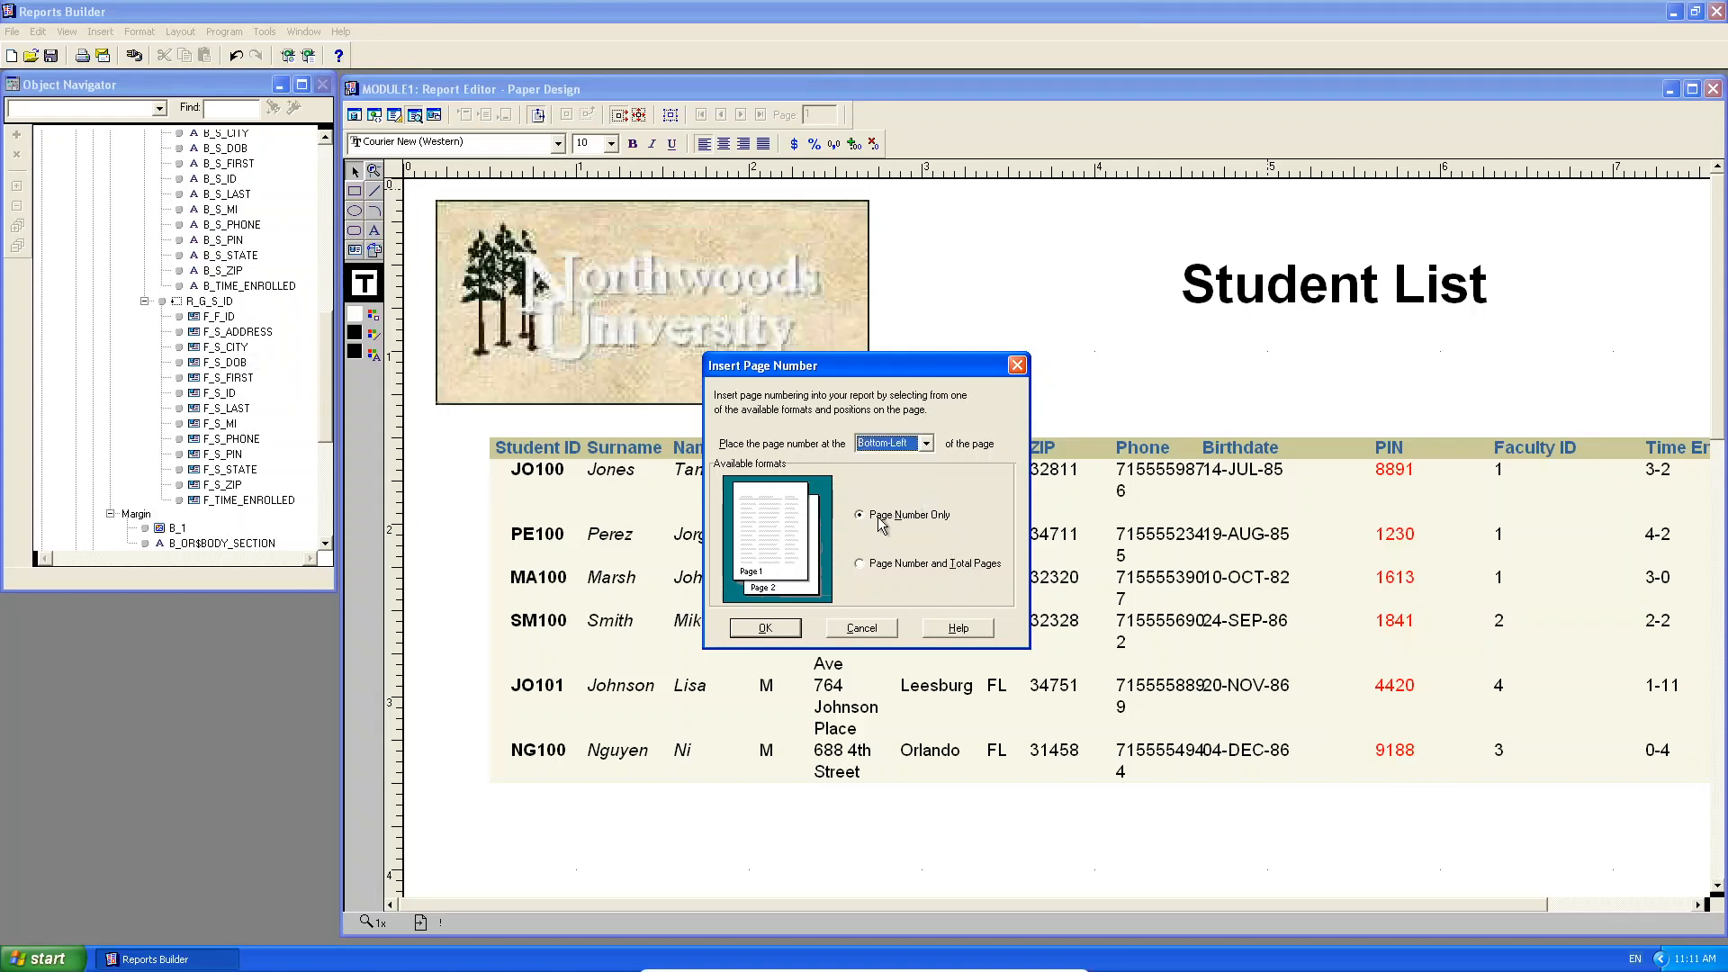
left_click(910, 570)
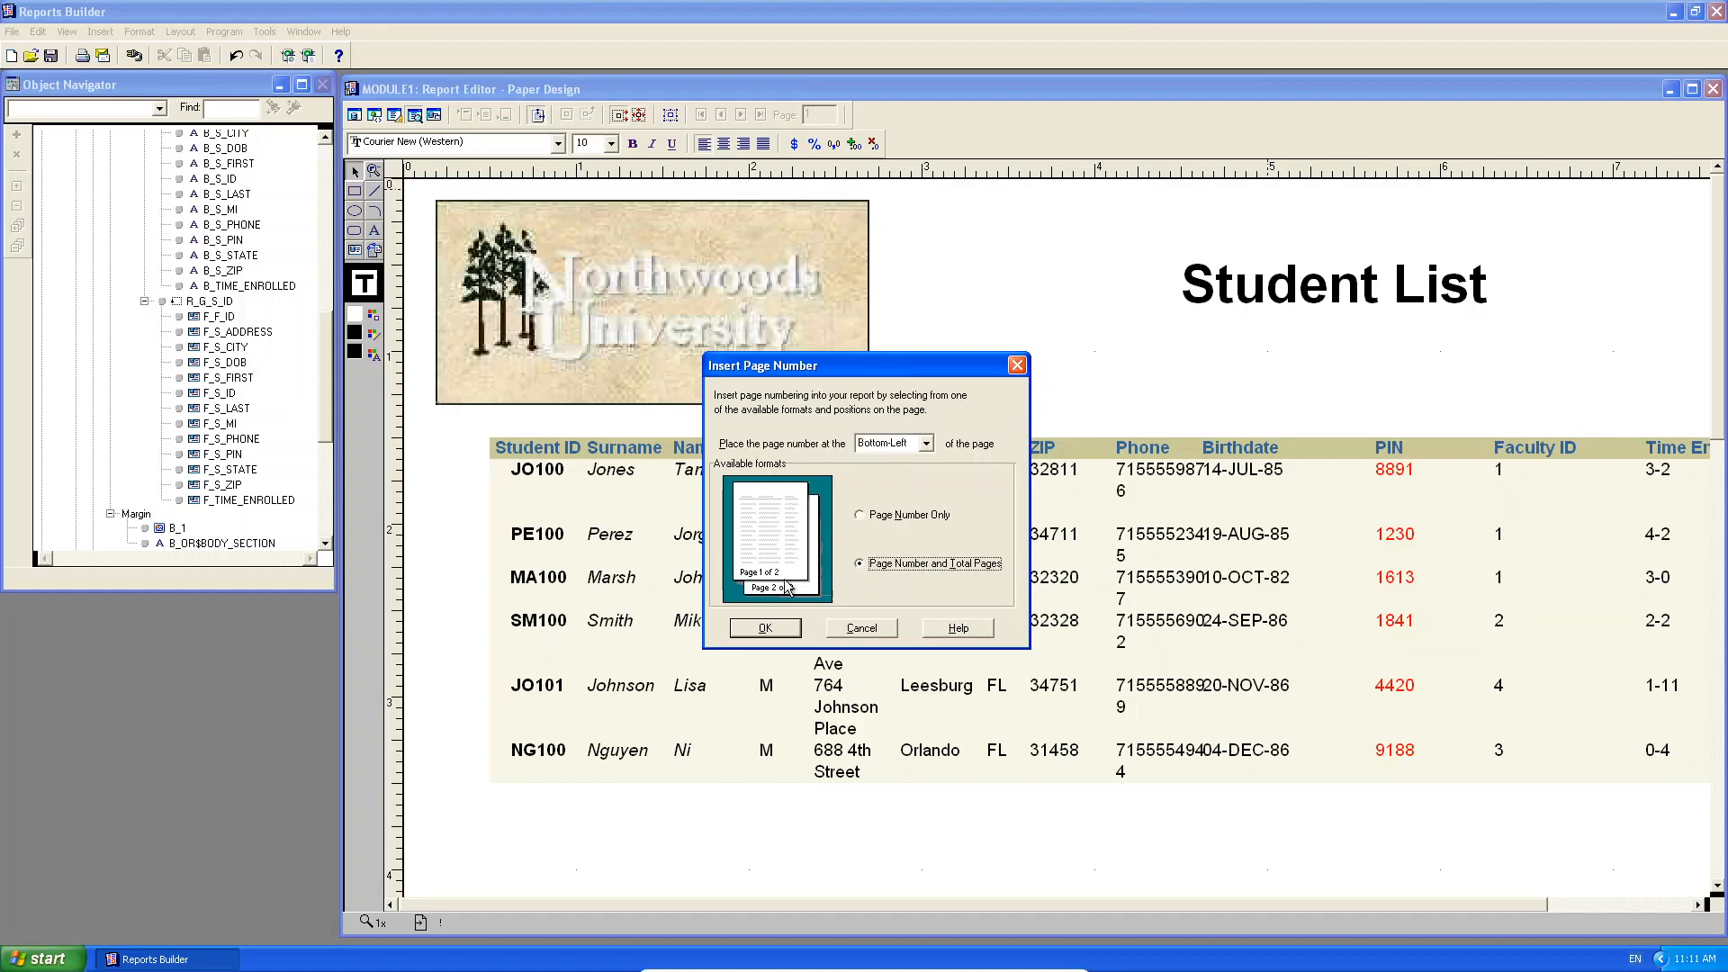
left_click(756, 630)
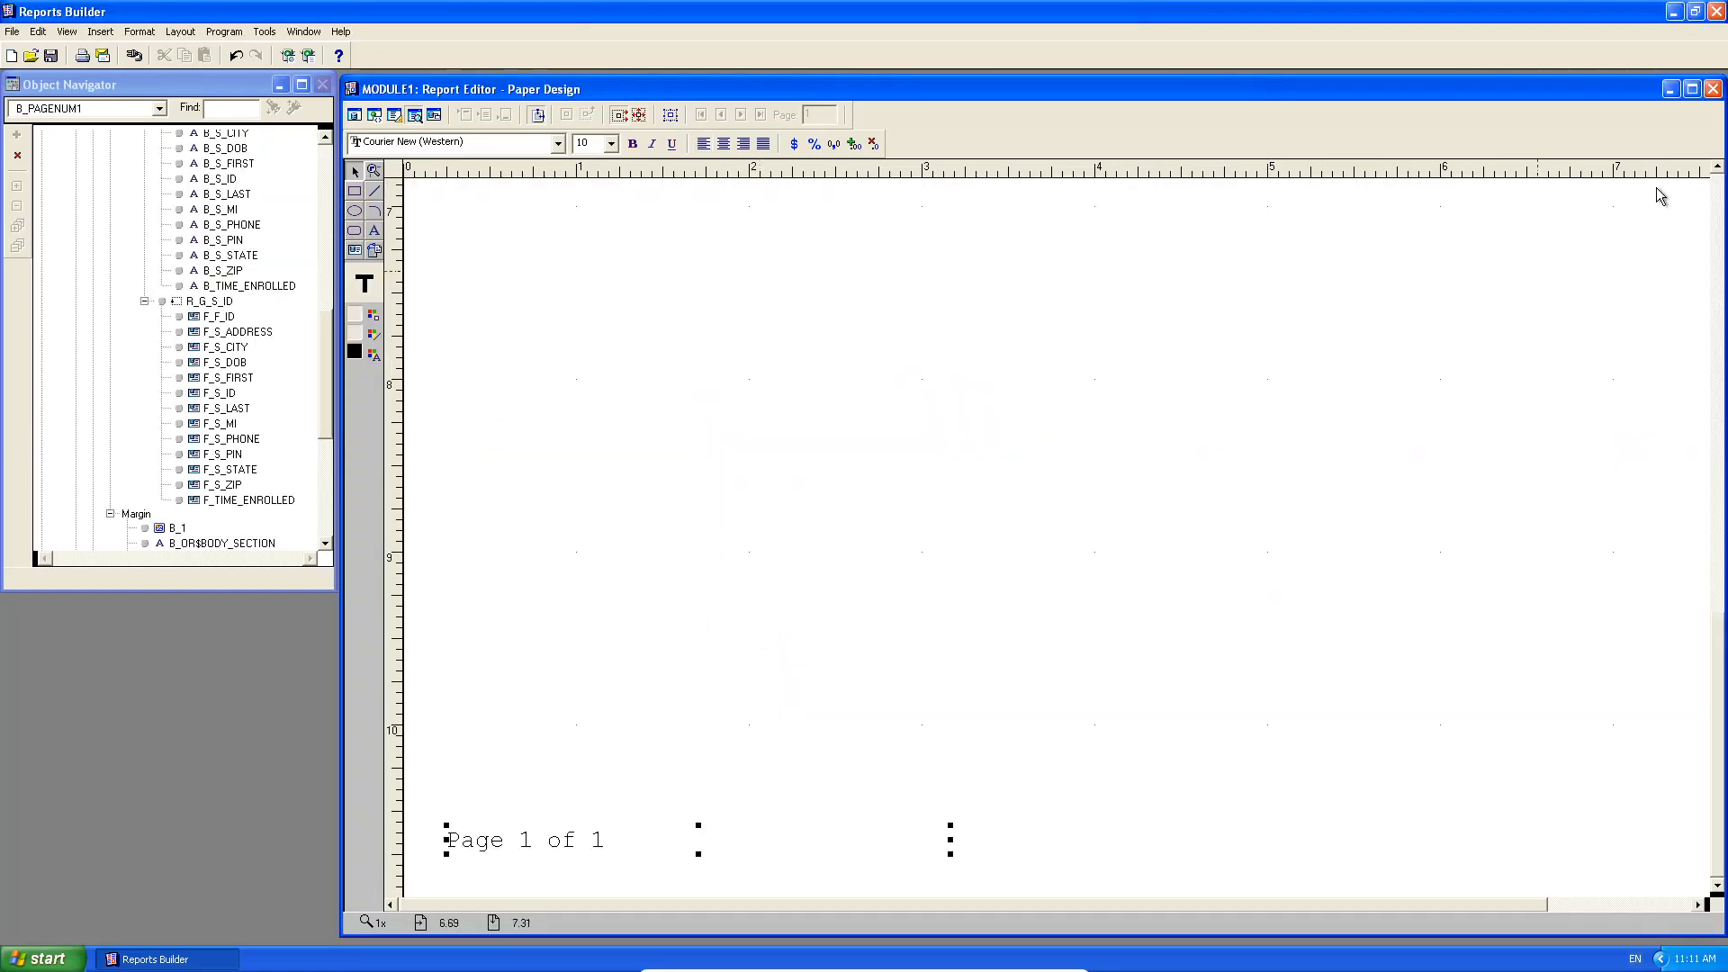
Maximize the editor, zoom out, and resize and move the page-number field to the bottom-left edge.
left_click(1693, 89)
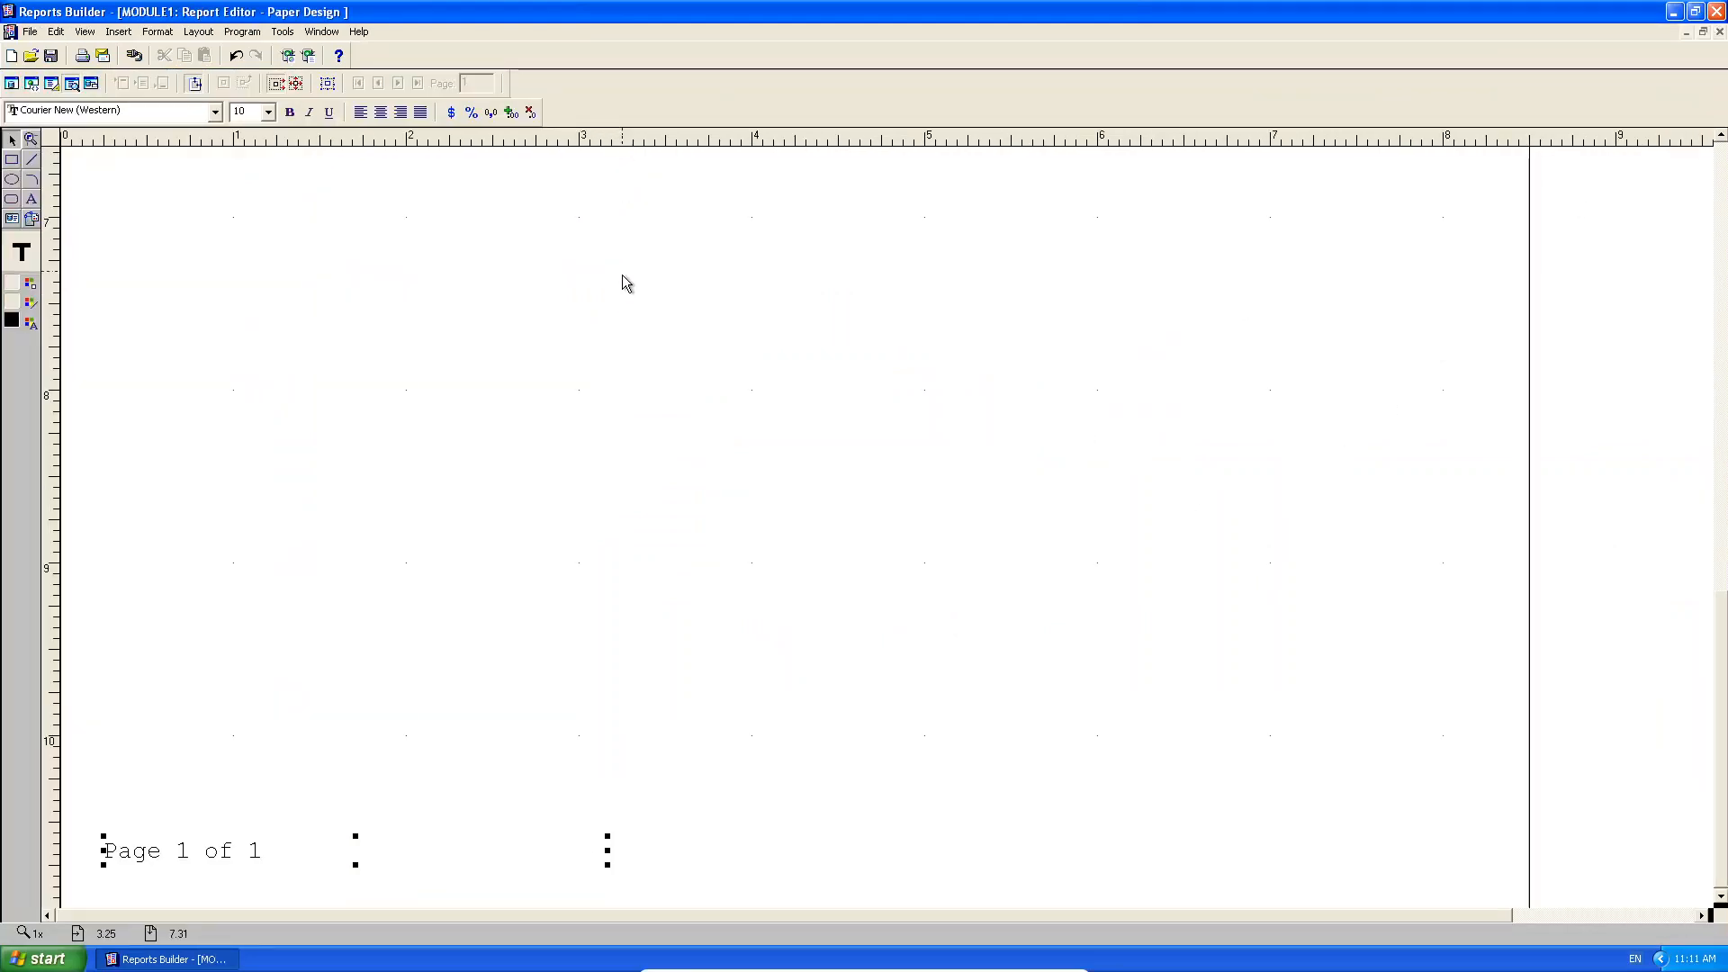
left_click(85, 34)
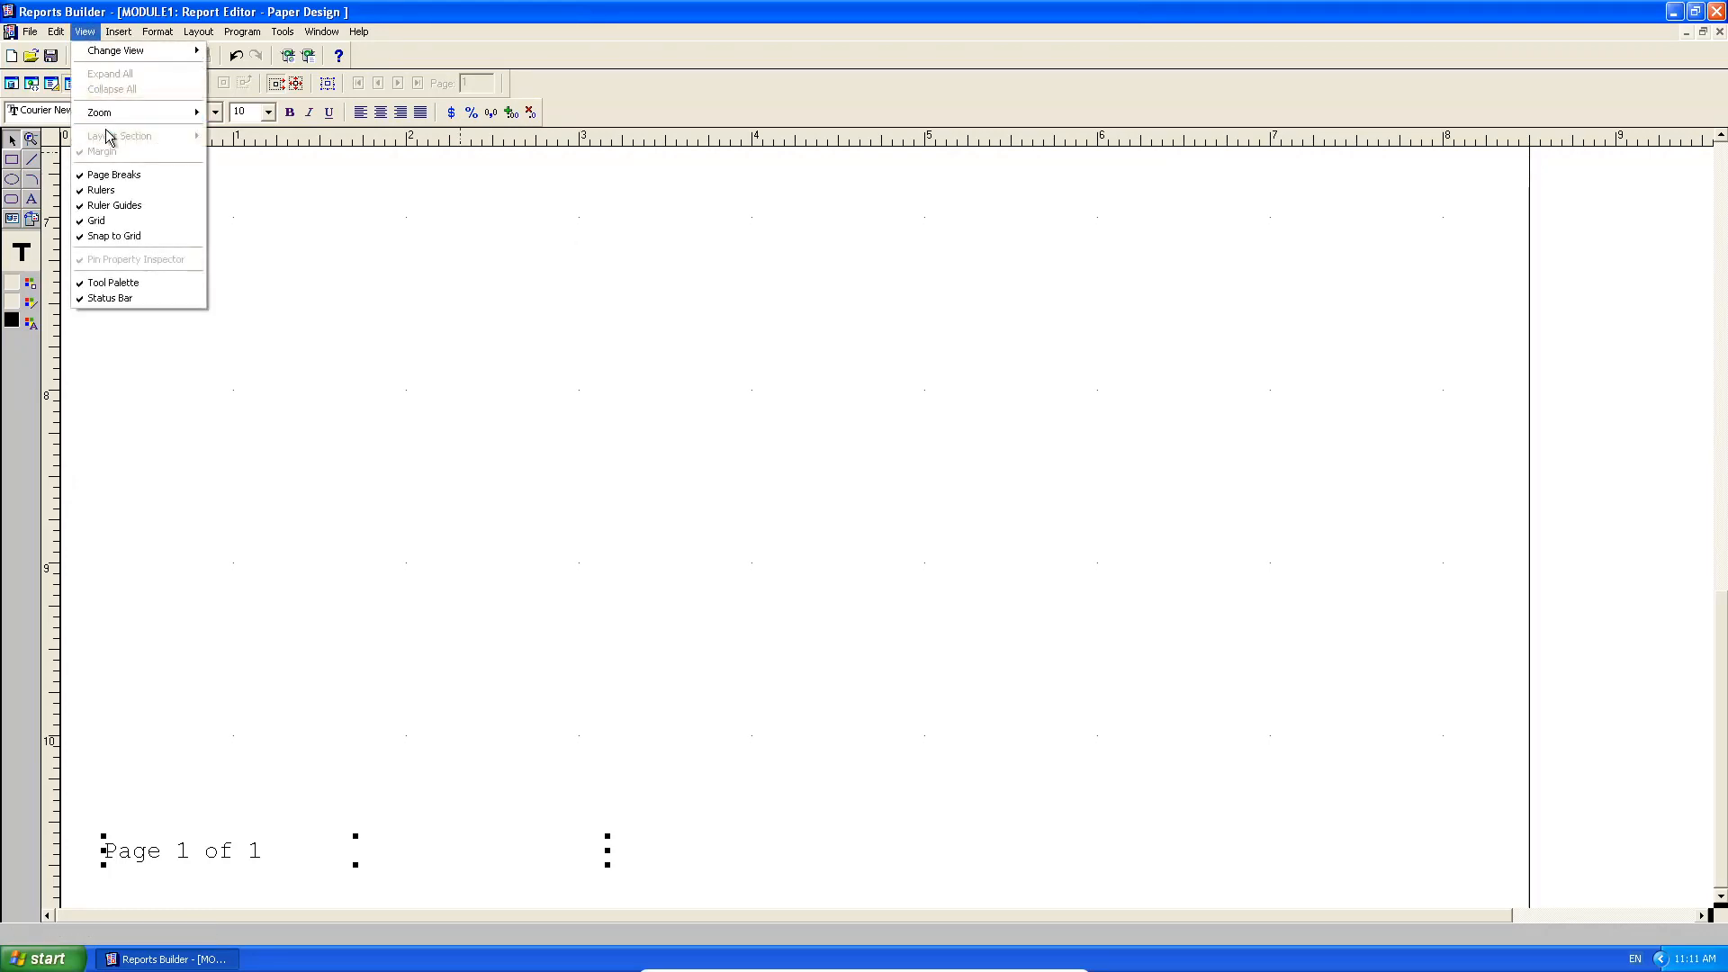
mouse_move(116, 115)
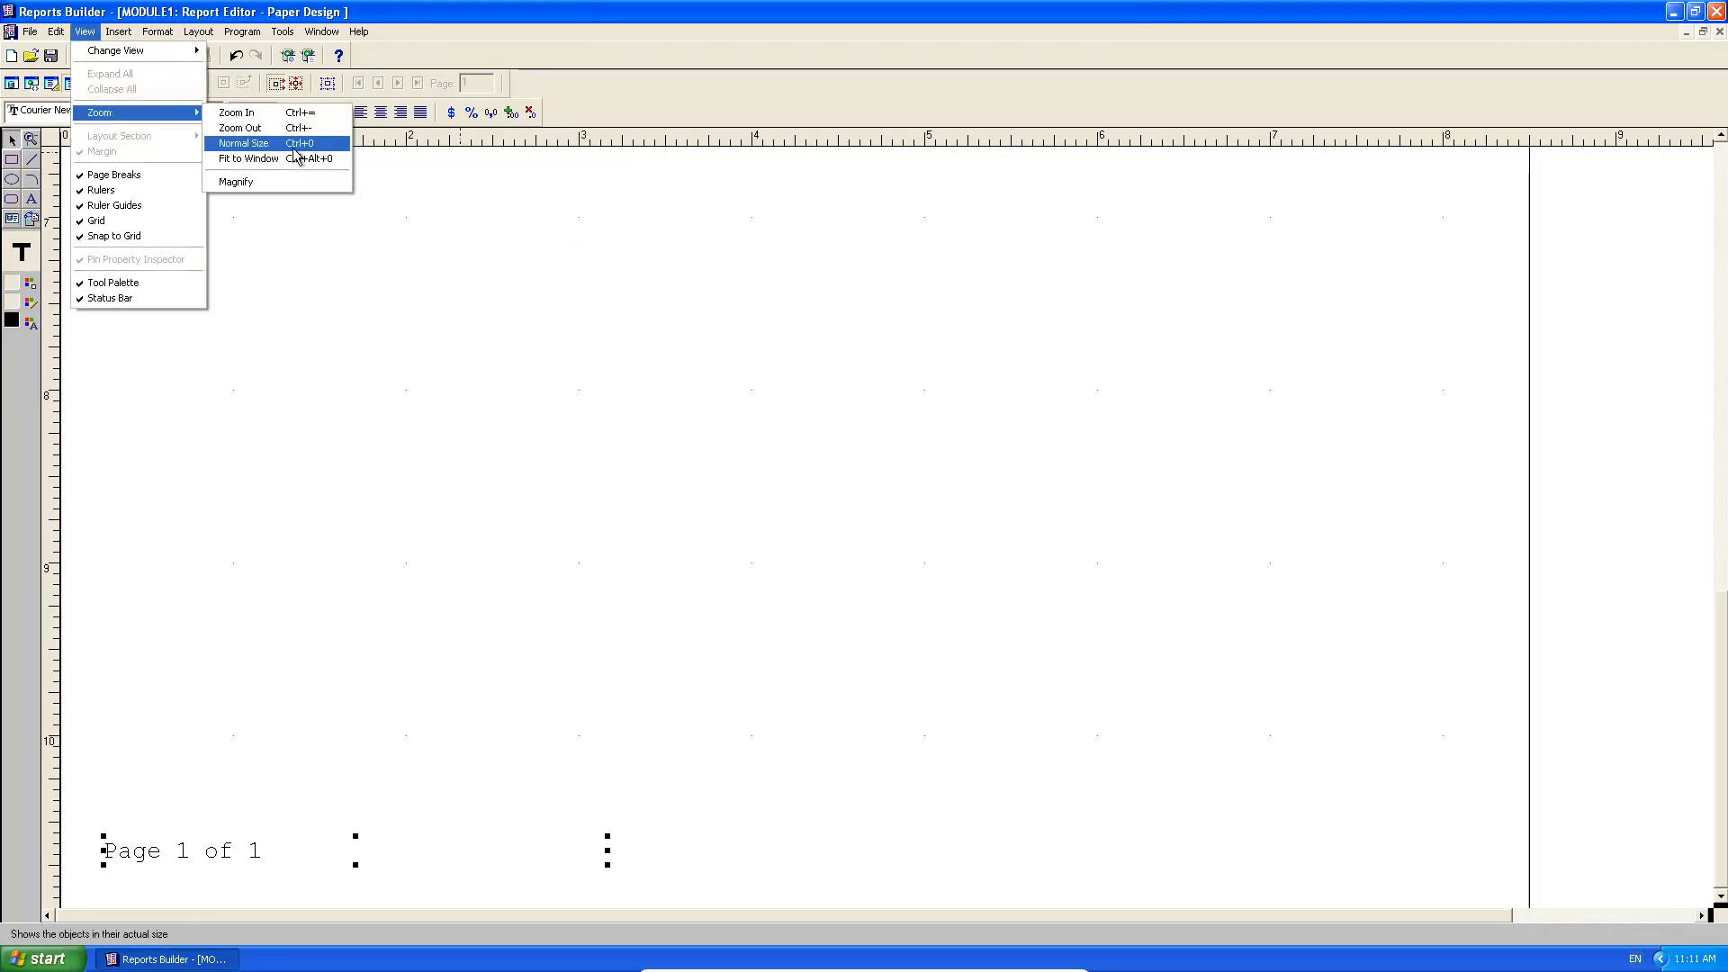
left_click(300, 128)
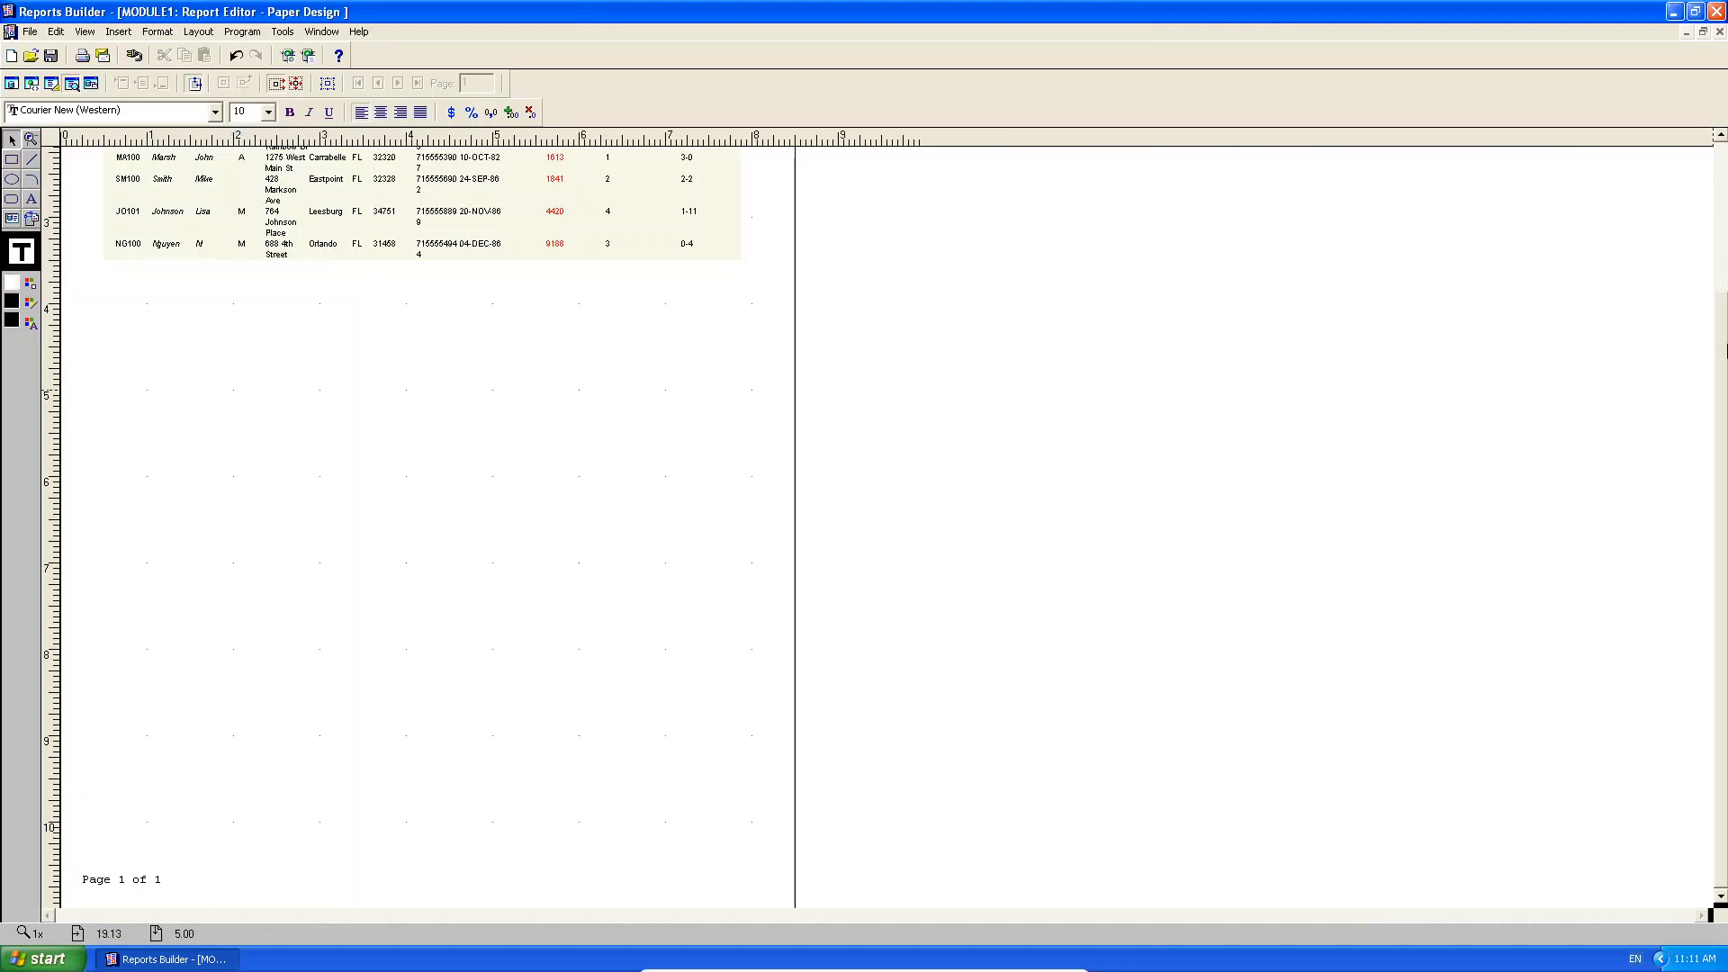
mouse_move(1725, 347)
left_mouse_down()
mouse_move(1703, 186)
mouse_move(1725, 360)
left_mouse_up()
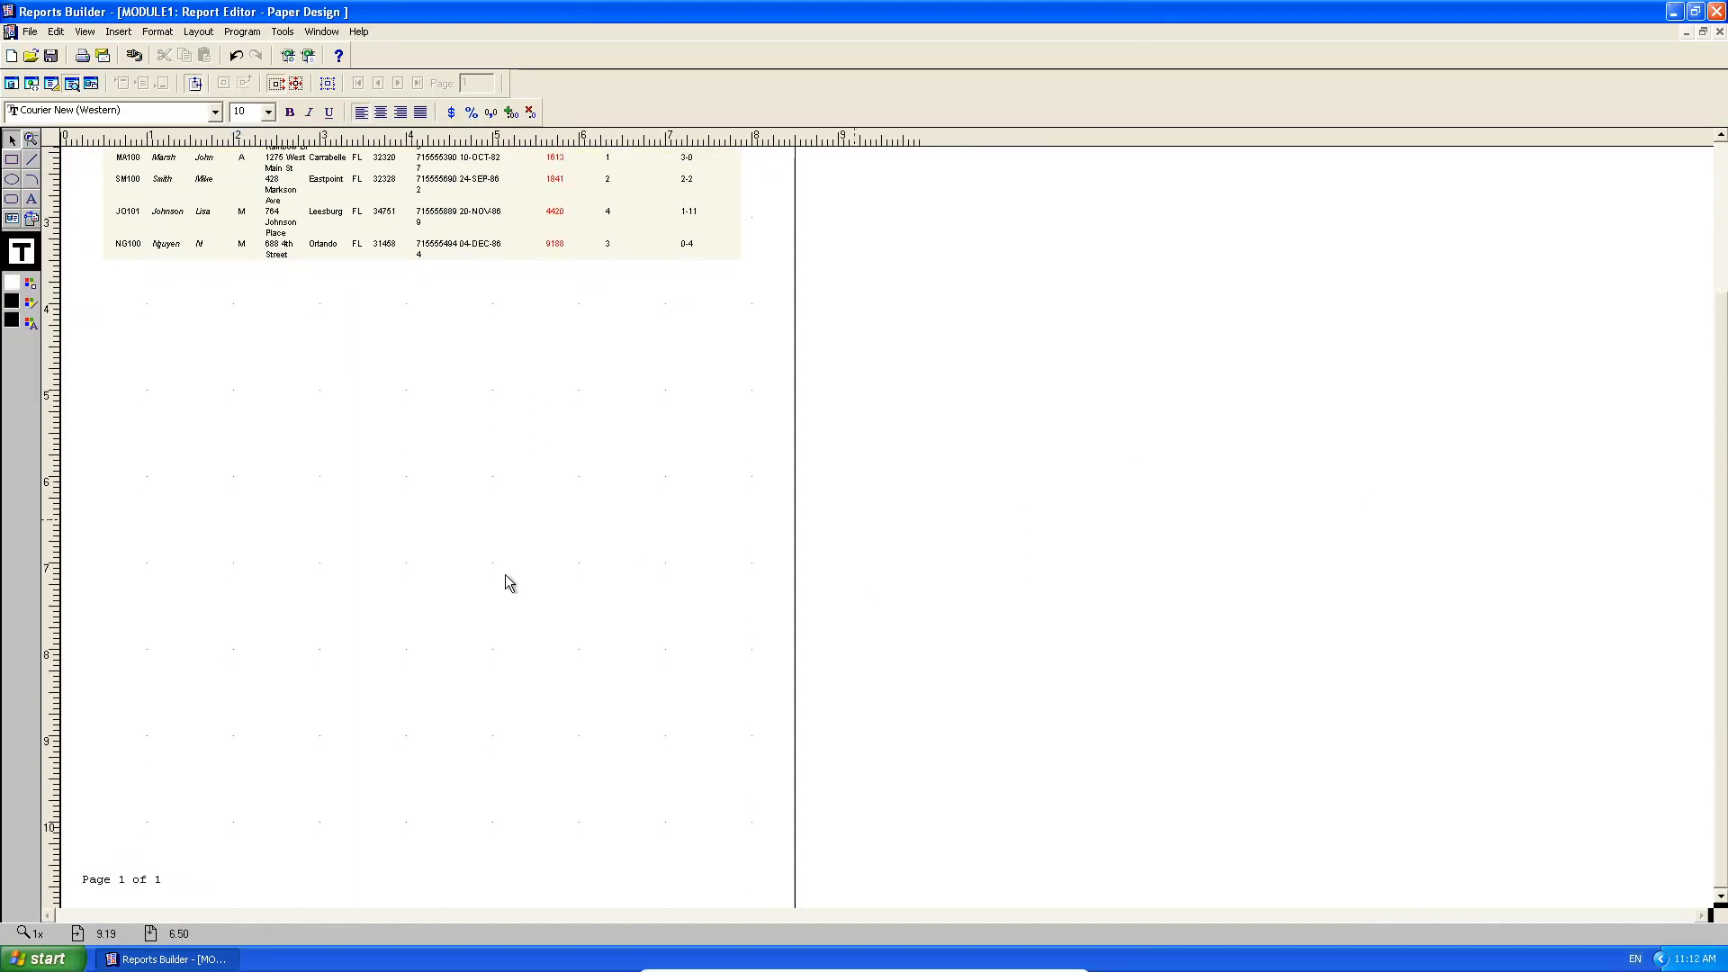
left_click(118, 884)
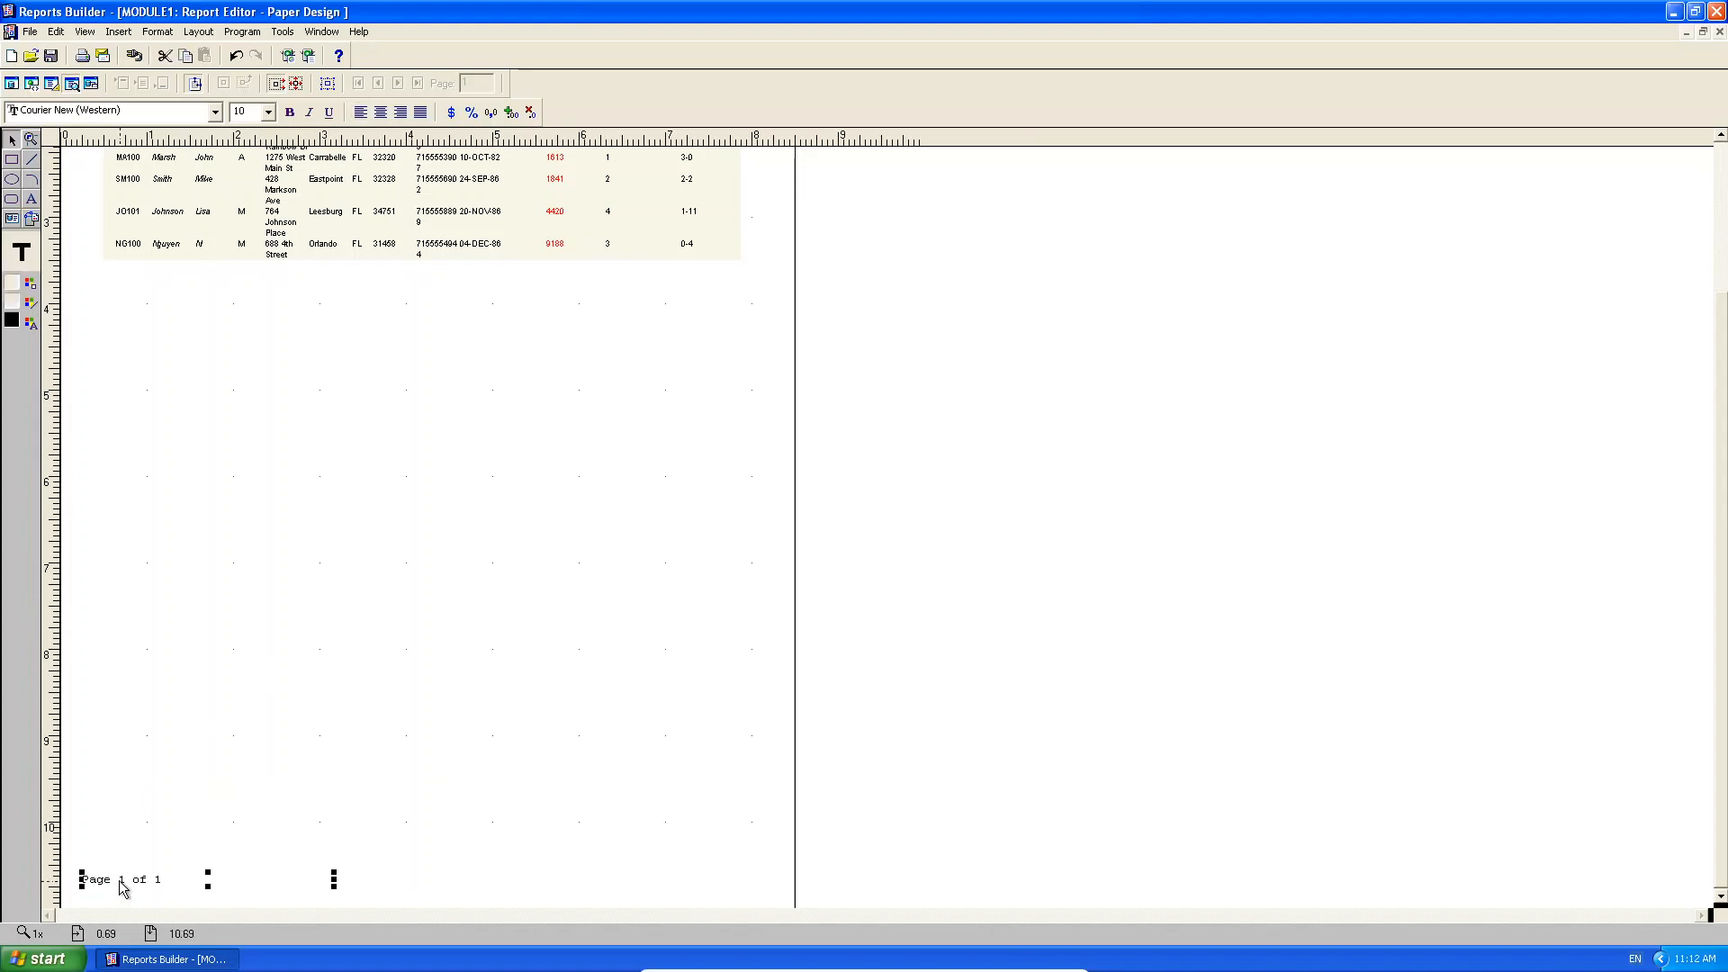
left_click_drag(334, 880, 330, 813)
left_click_drag(306, 883, 105, 893)
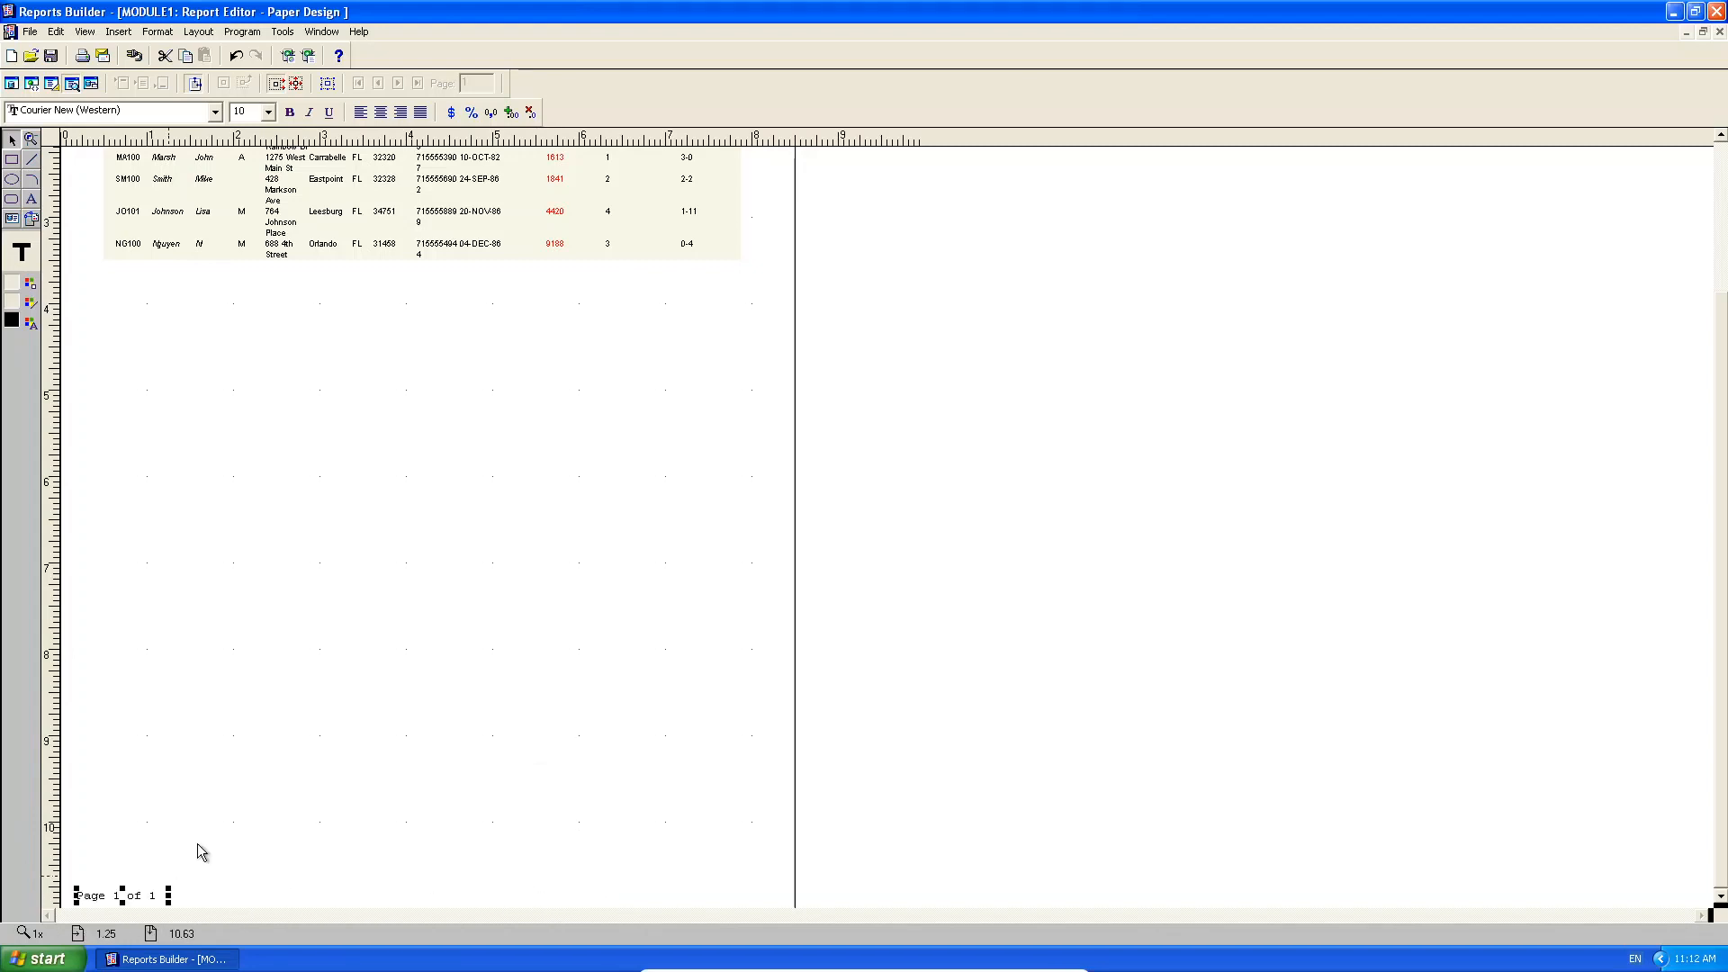
Format the page-number text as 8-point bold italic.
left_click(270, 112)
left_click(269, 131)
left_click(269, 132)
left_click(239, 131)
left_click(290, 112)
left_click(309, 112)
left_click(574, 786)
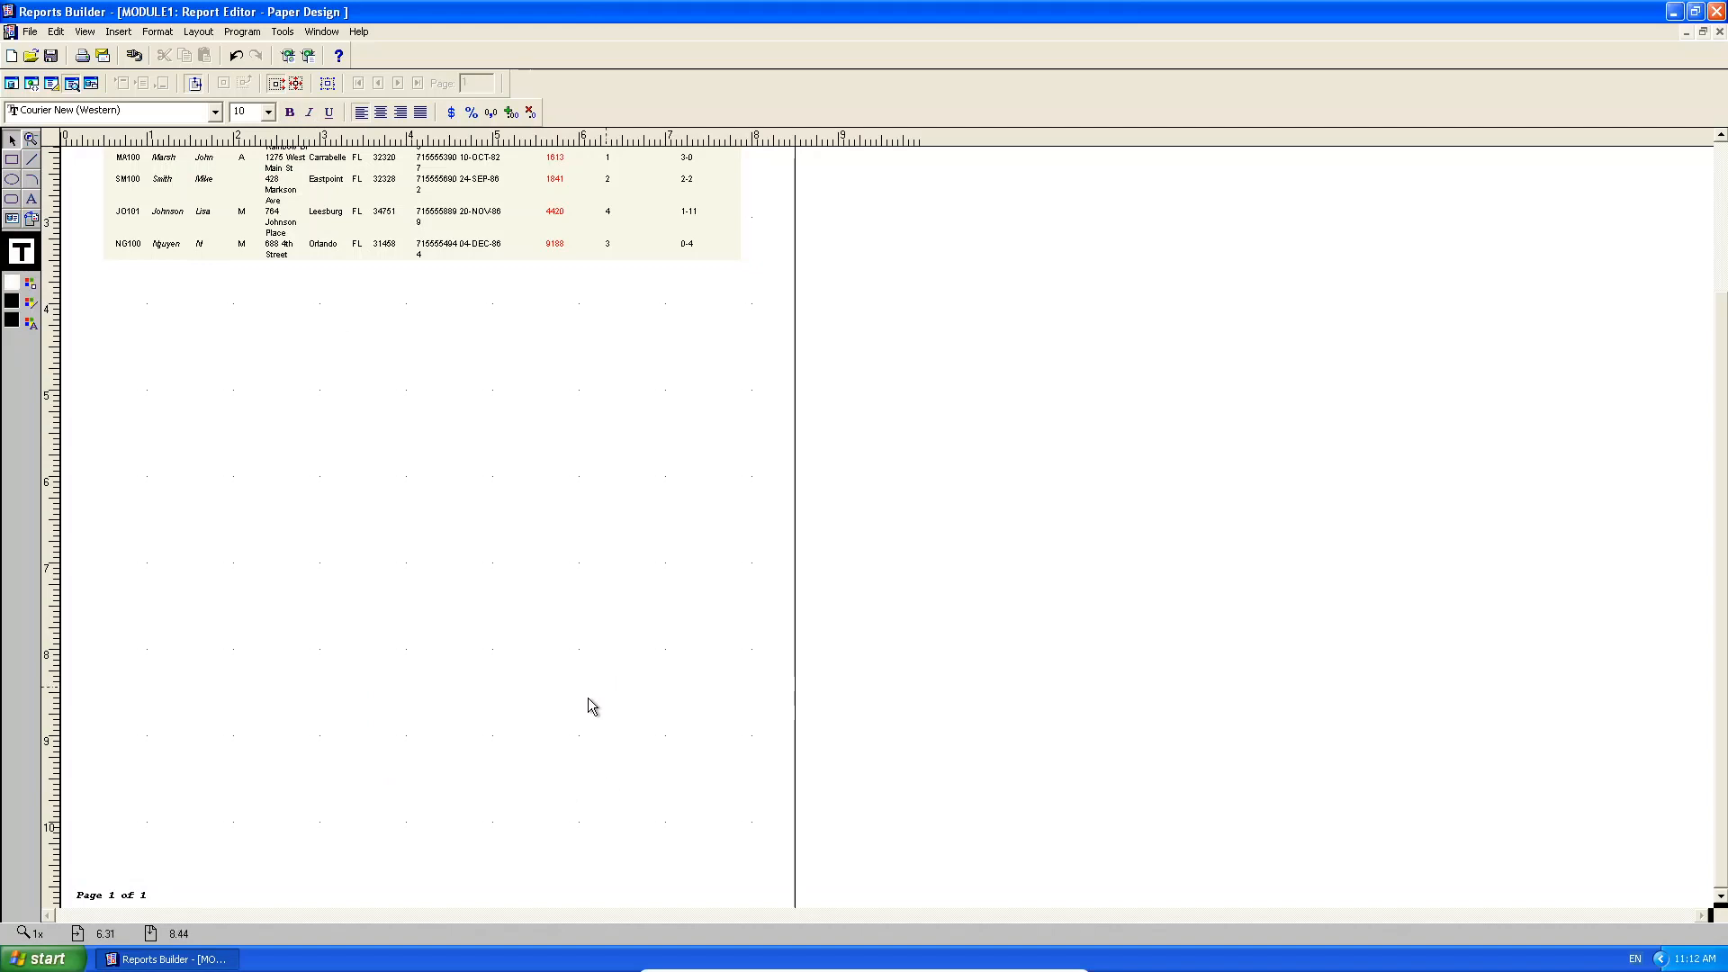
Insert a date-and-time field in MAY-14-20 11:12 AM format at the page's bottom-right.
left_click(118, 32)
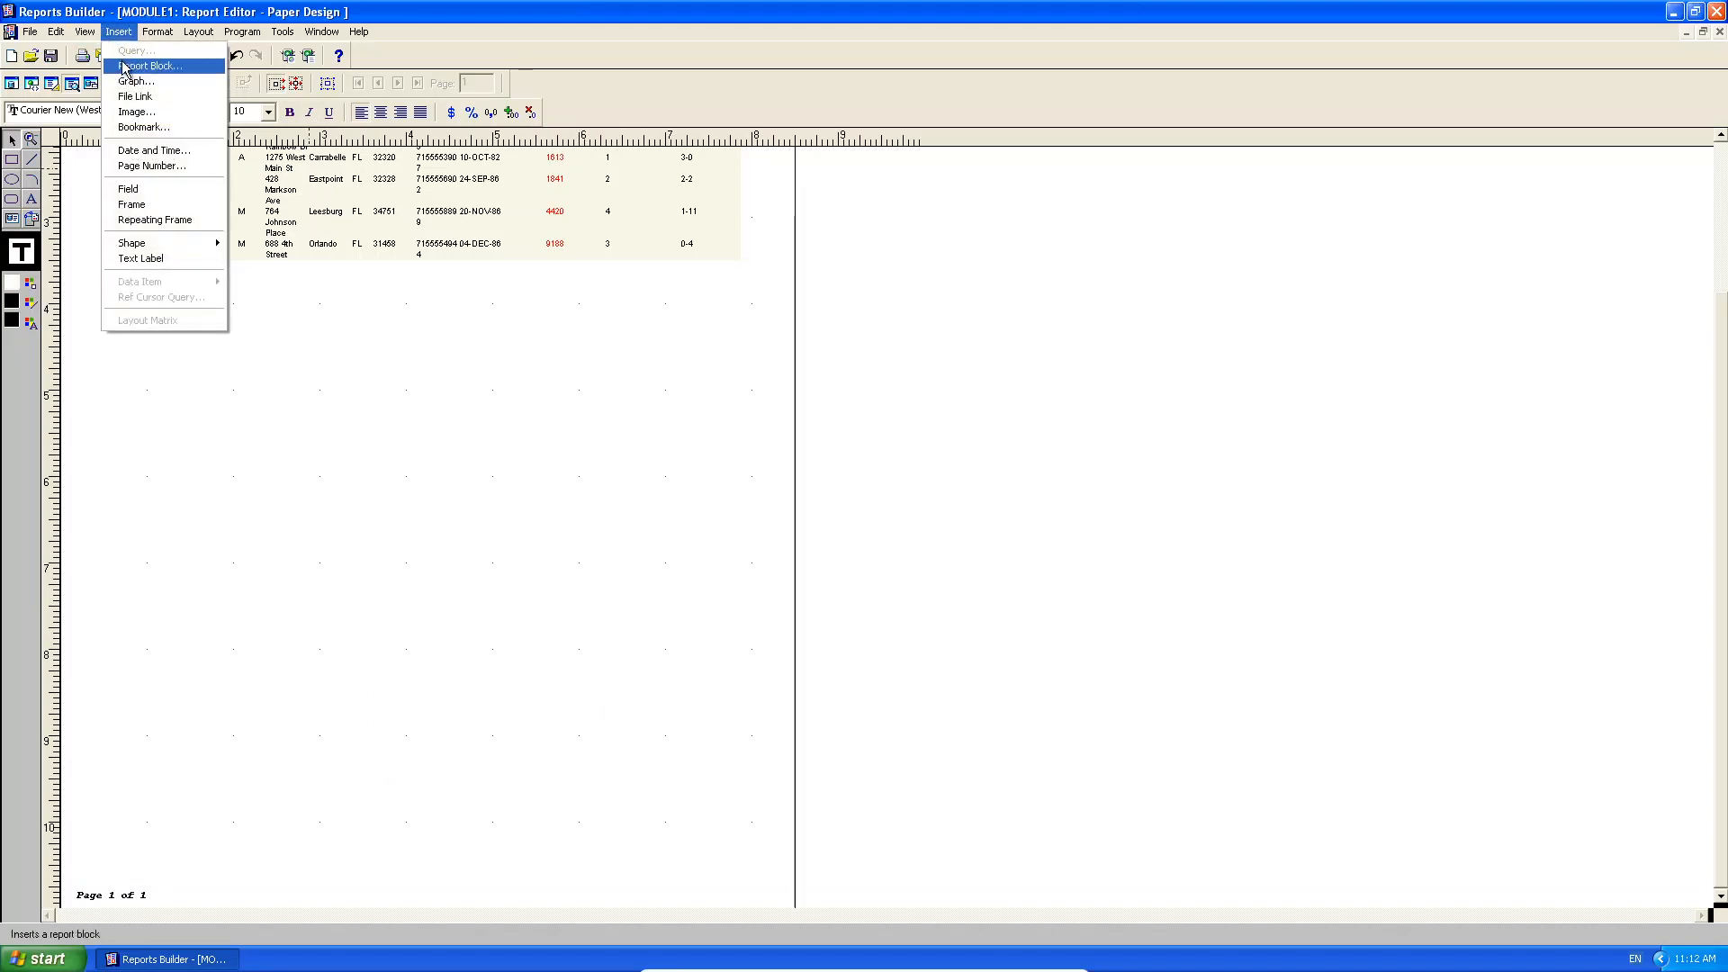
left_click(154, 151)
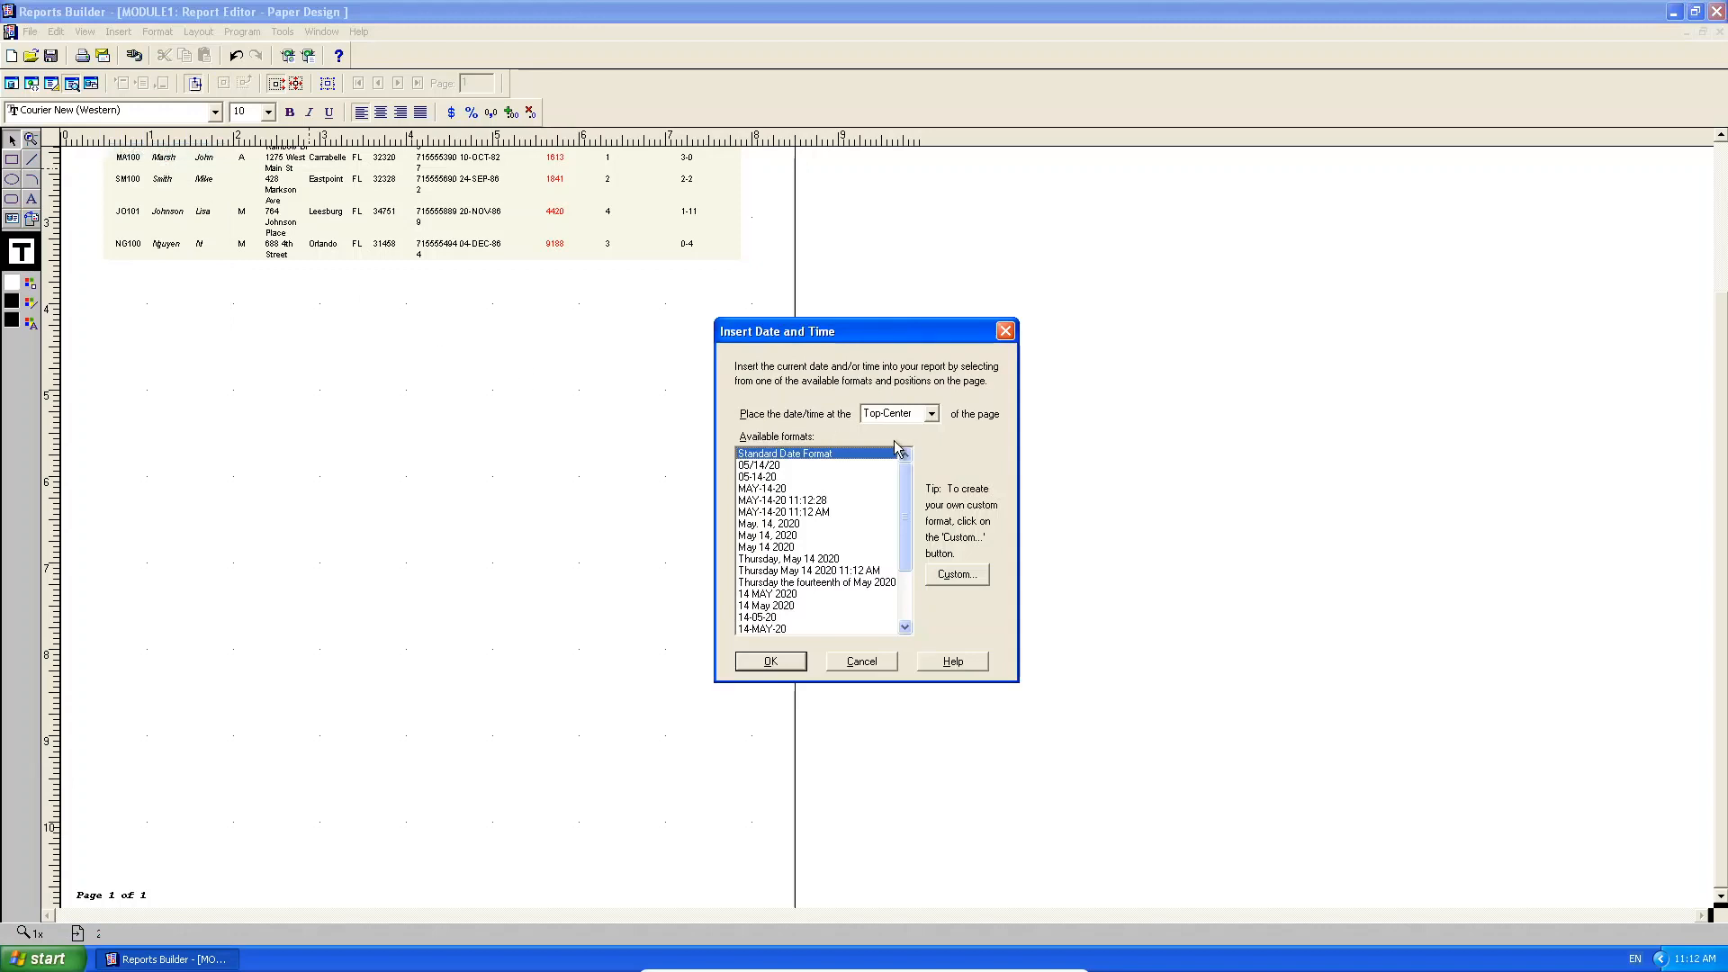
mouse_move(907, 484)
left_mouse_down()
mouse_move(894, 584)
mouse_move(886, 470)
left_mouse_up()
left_click(957, 575)
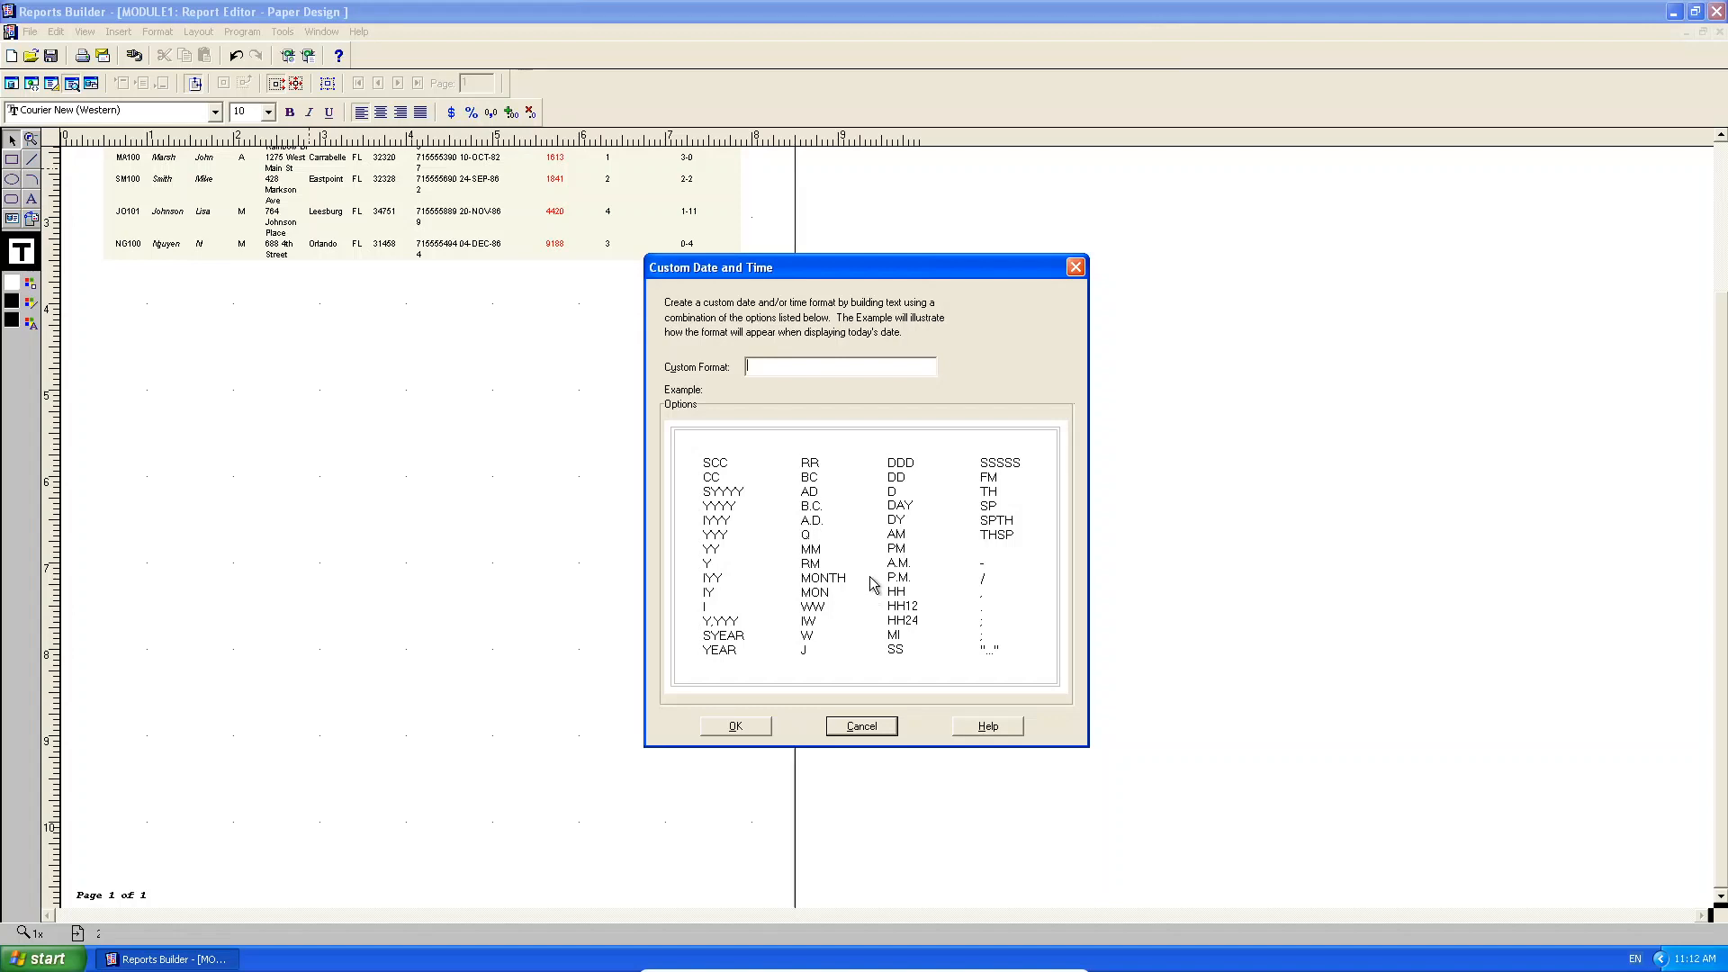
left_click(743, 726)
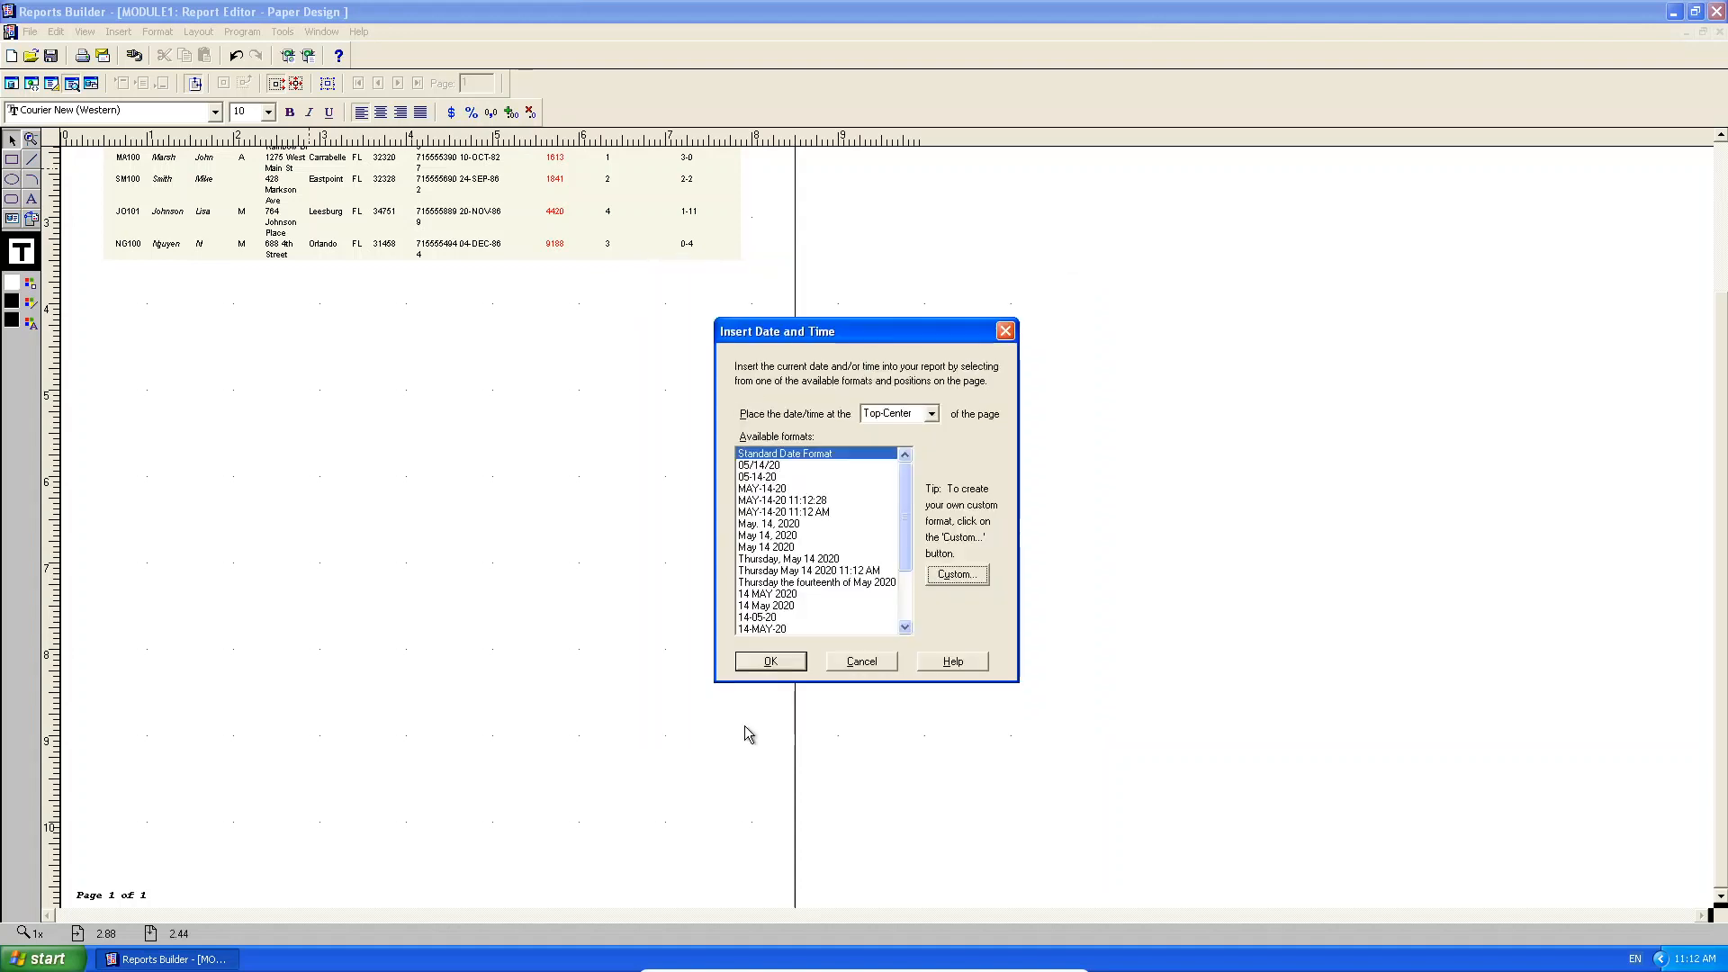
left_click(808, 524)
left_click(807, 511)
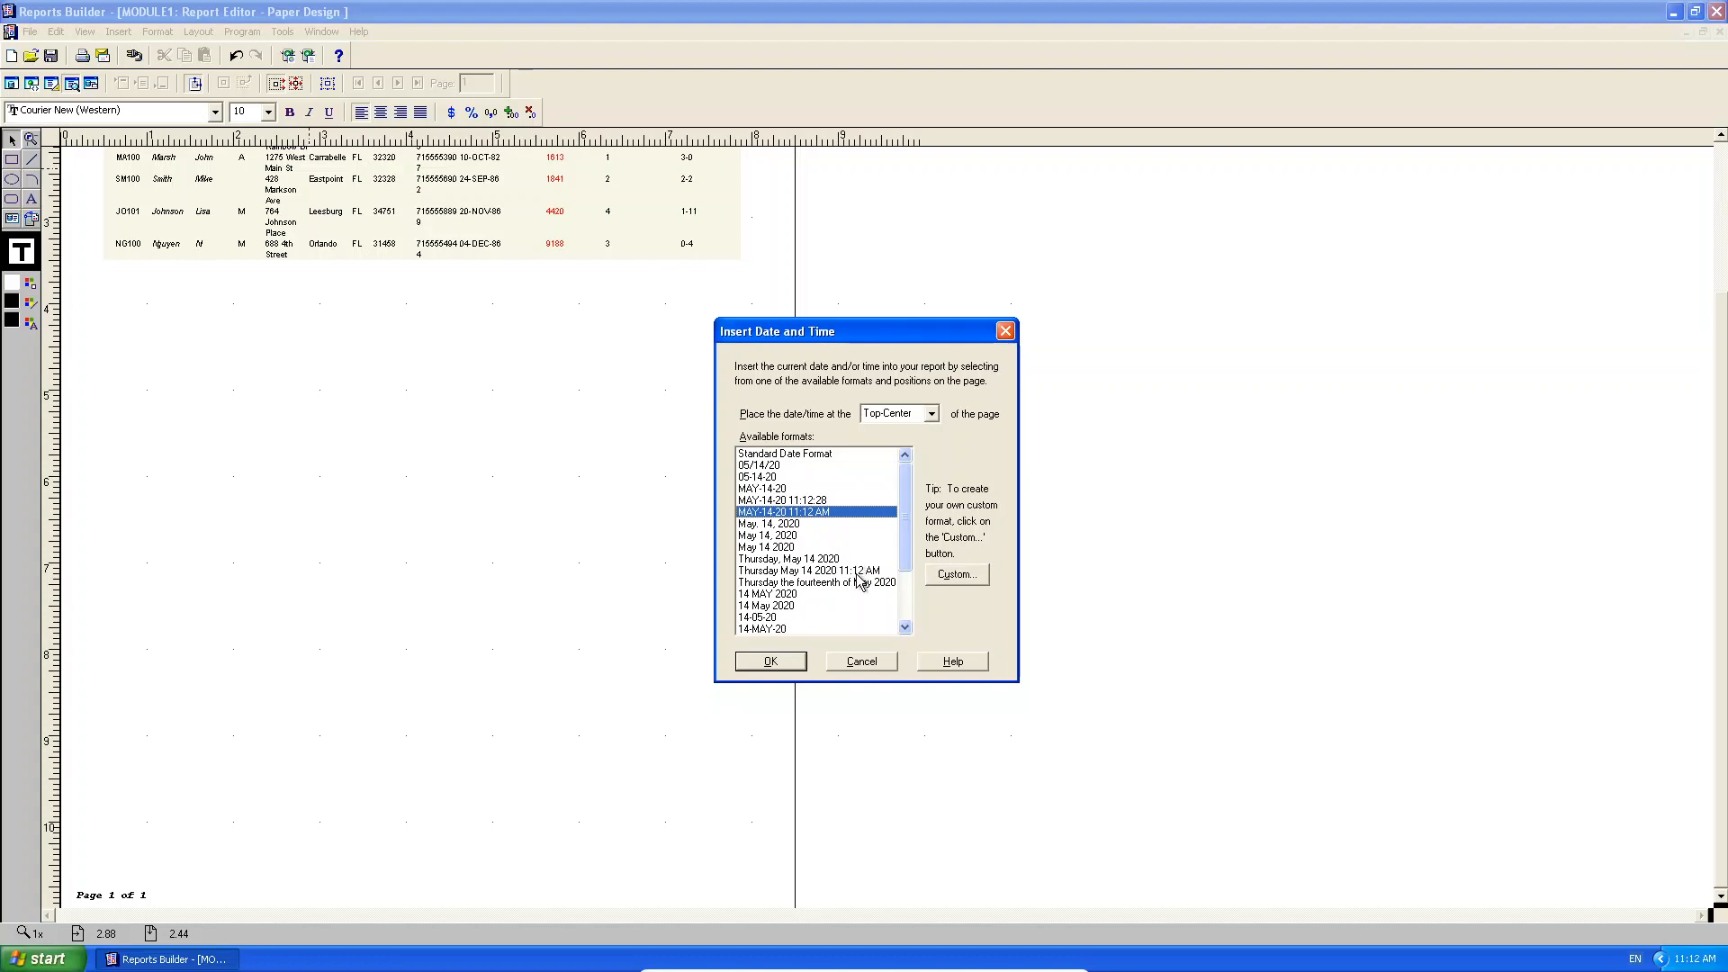
left_click(931, 413)
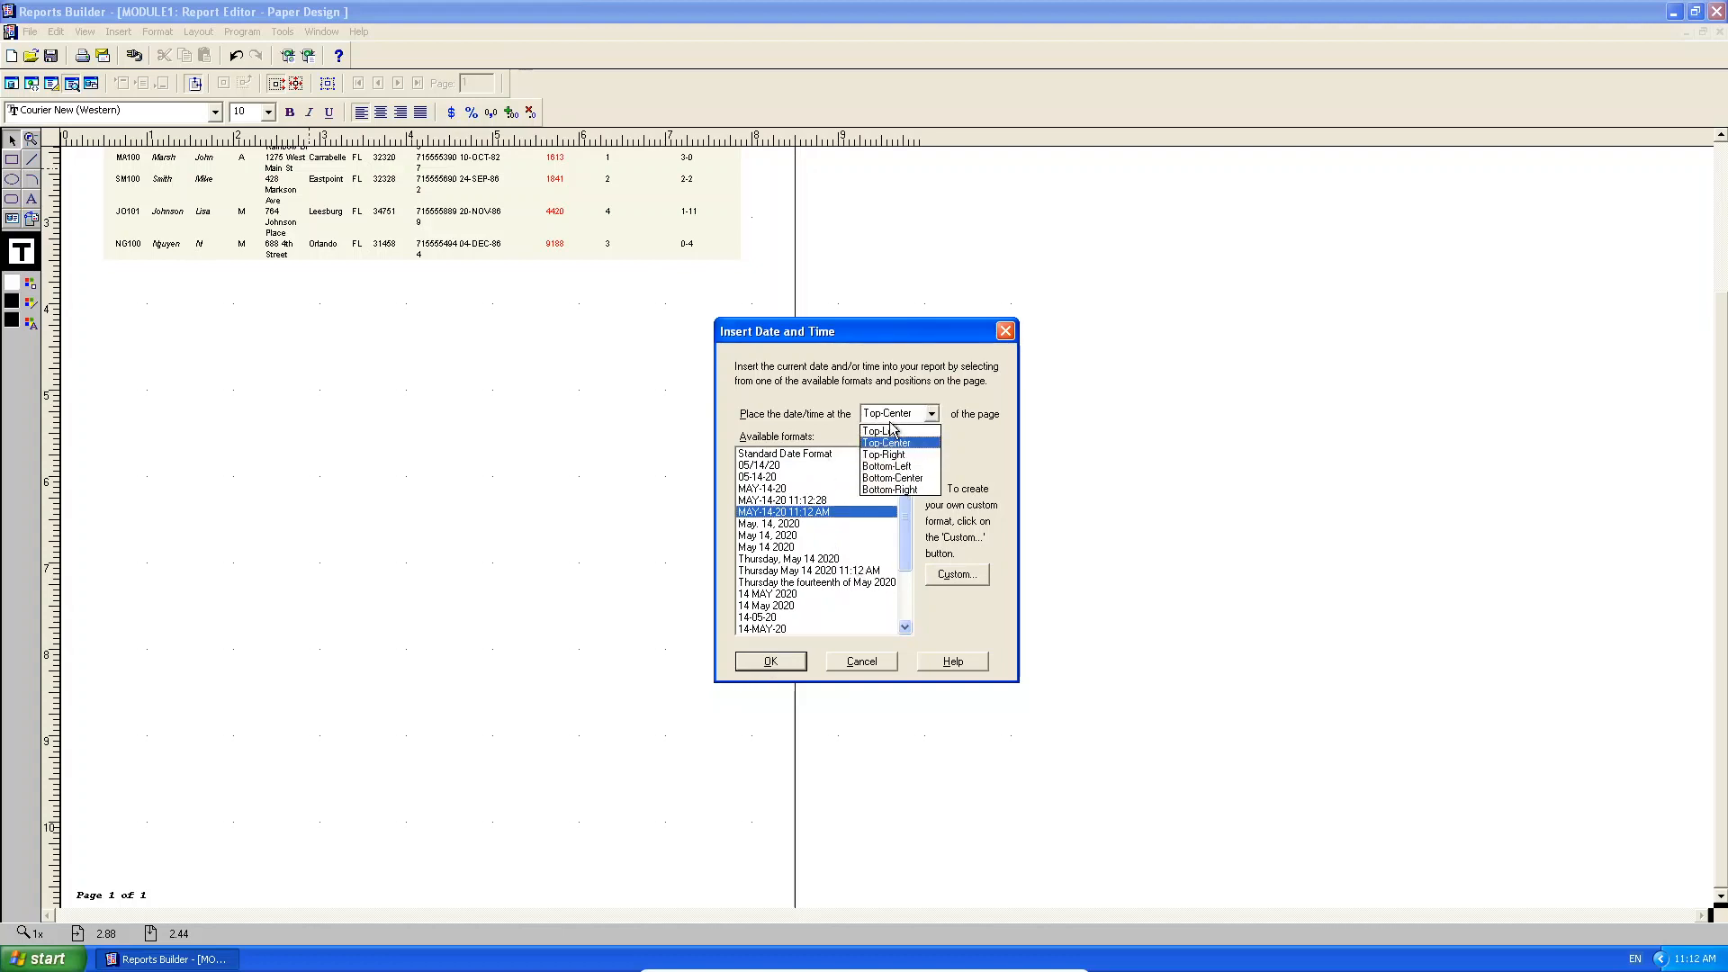
left_click(919, 501)
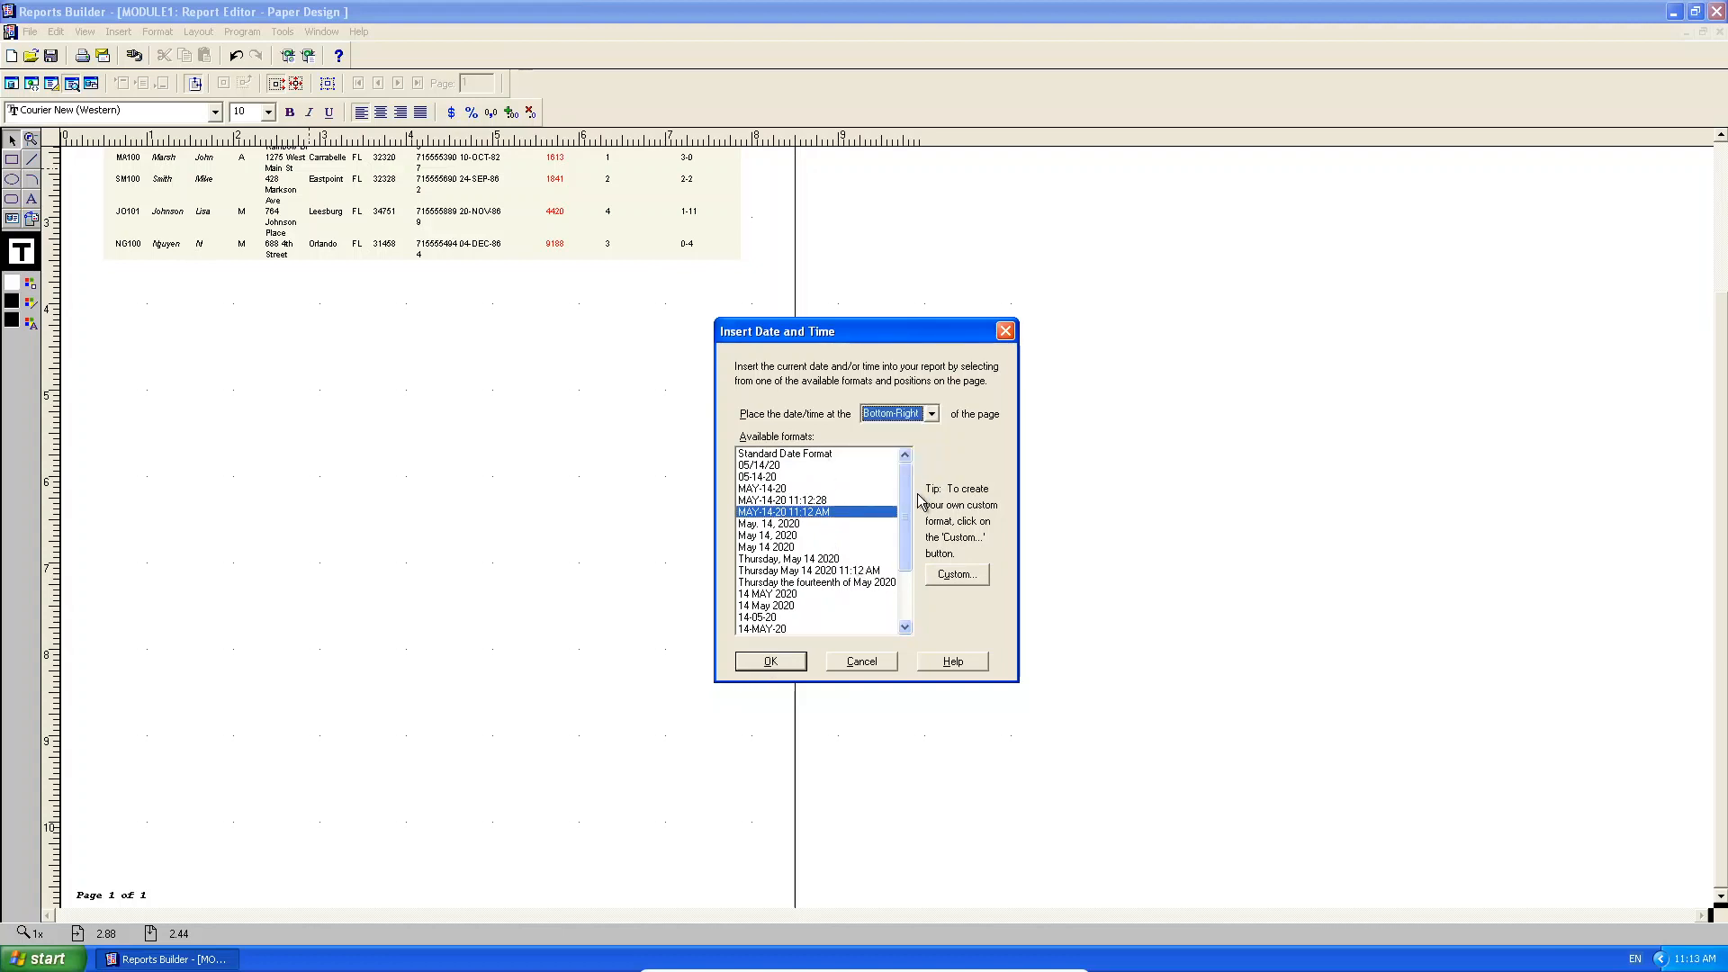
left_click(761, 663)
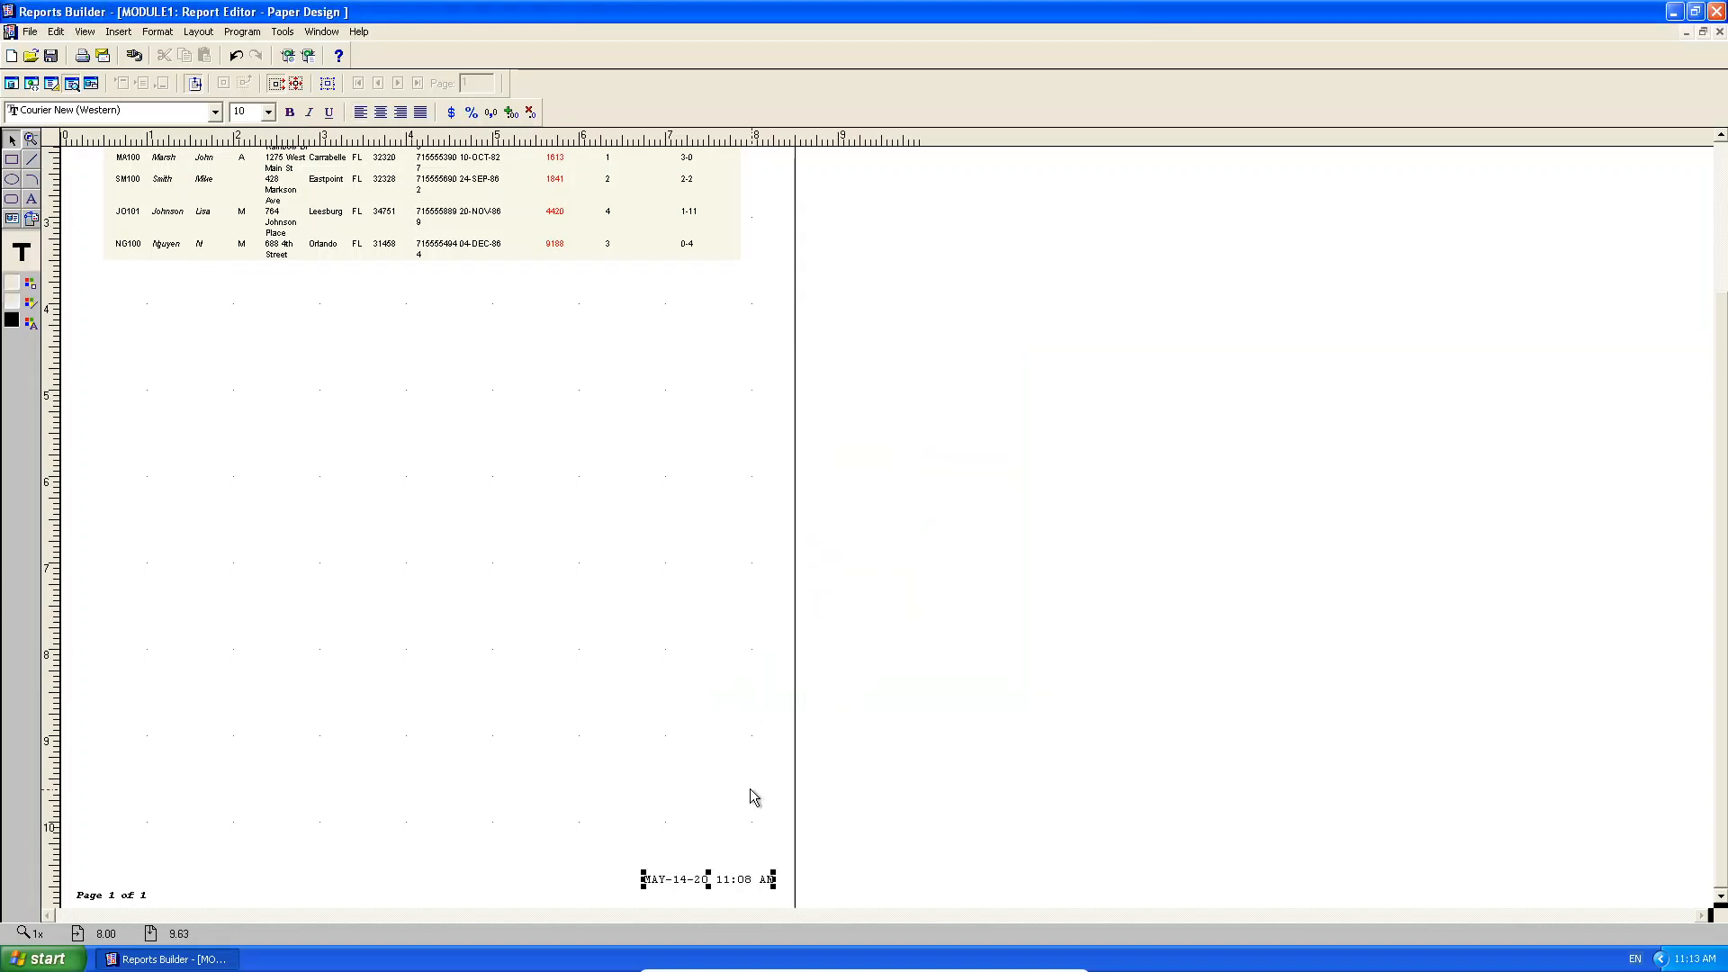
left_click(711, 888)
Nudge the date-time field slightly lower and make its text bold italic.
left_click_drag(707, 900, 703, 894)
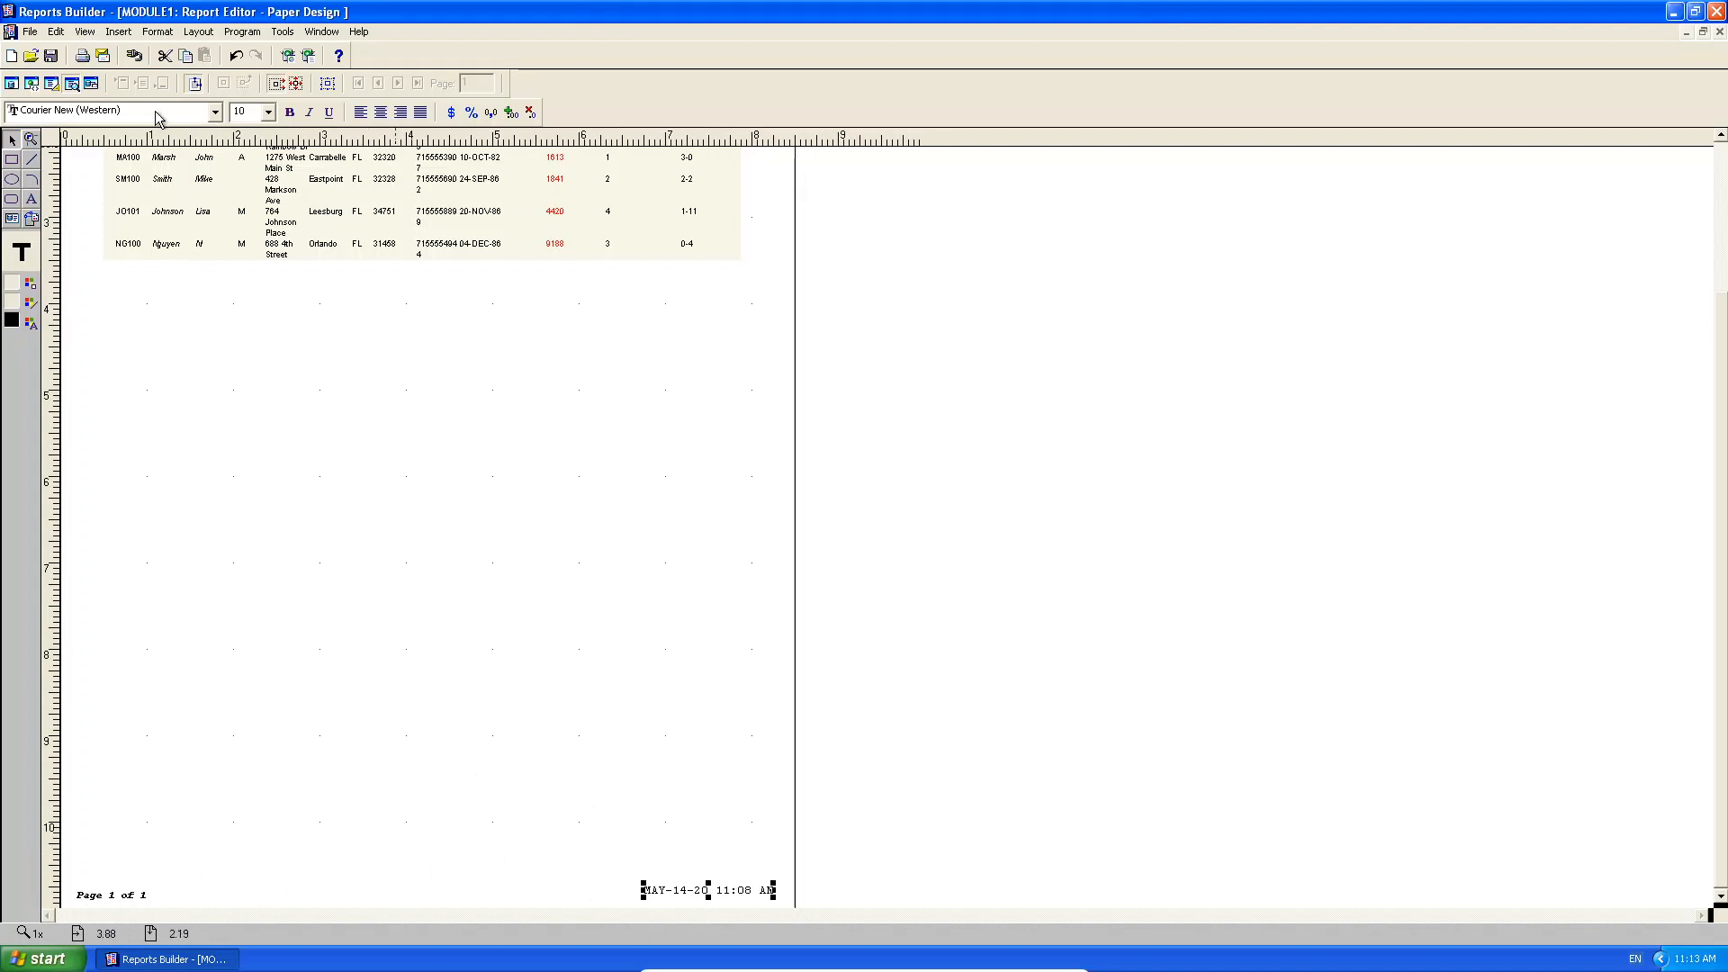
left_click(290, 112)
left_click(311, 113)
left_click(738, 740)
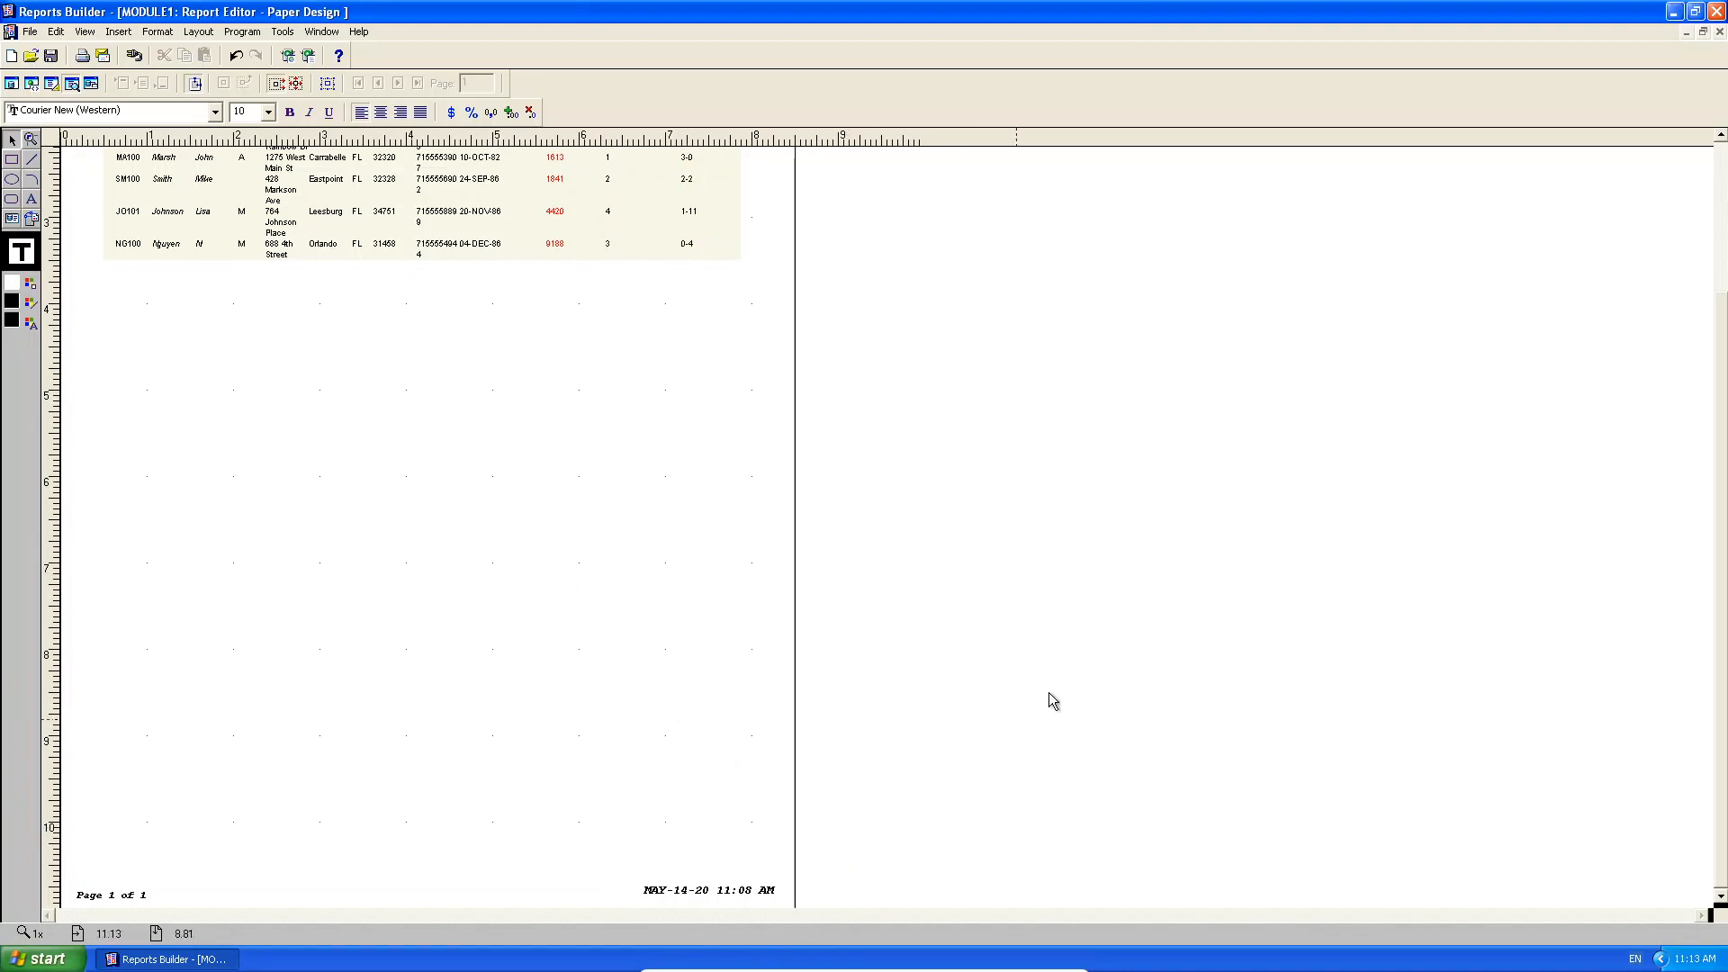
Scroll to the report top and restore the Report Editor to a smaller window.
left_click(1720, 164)
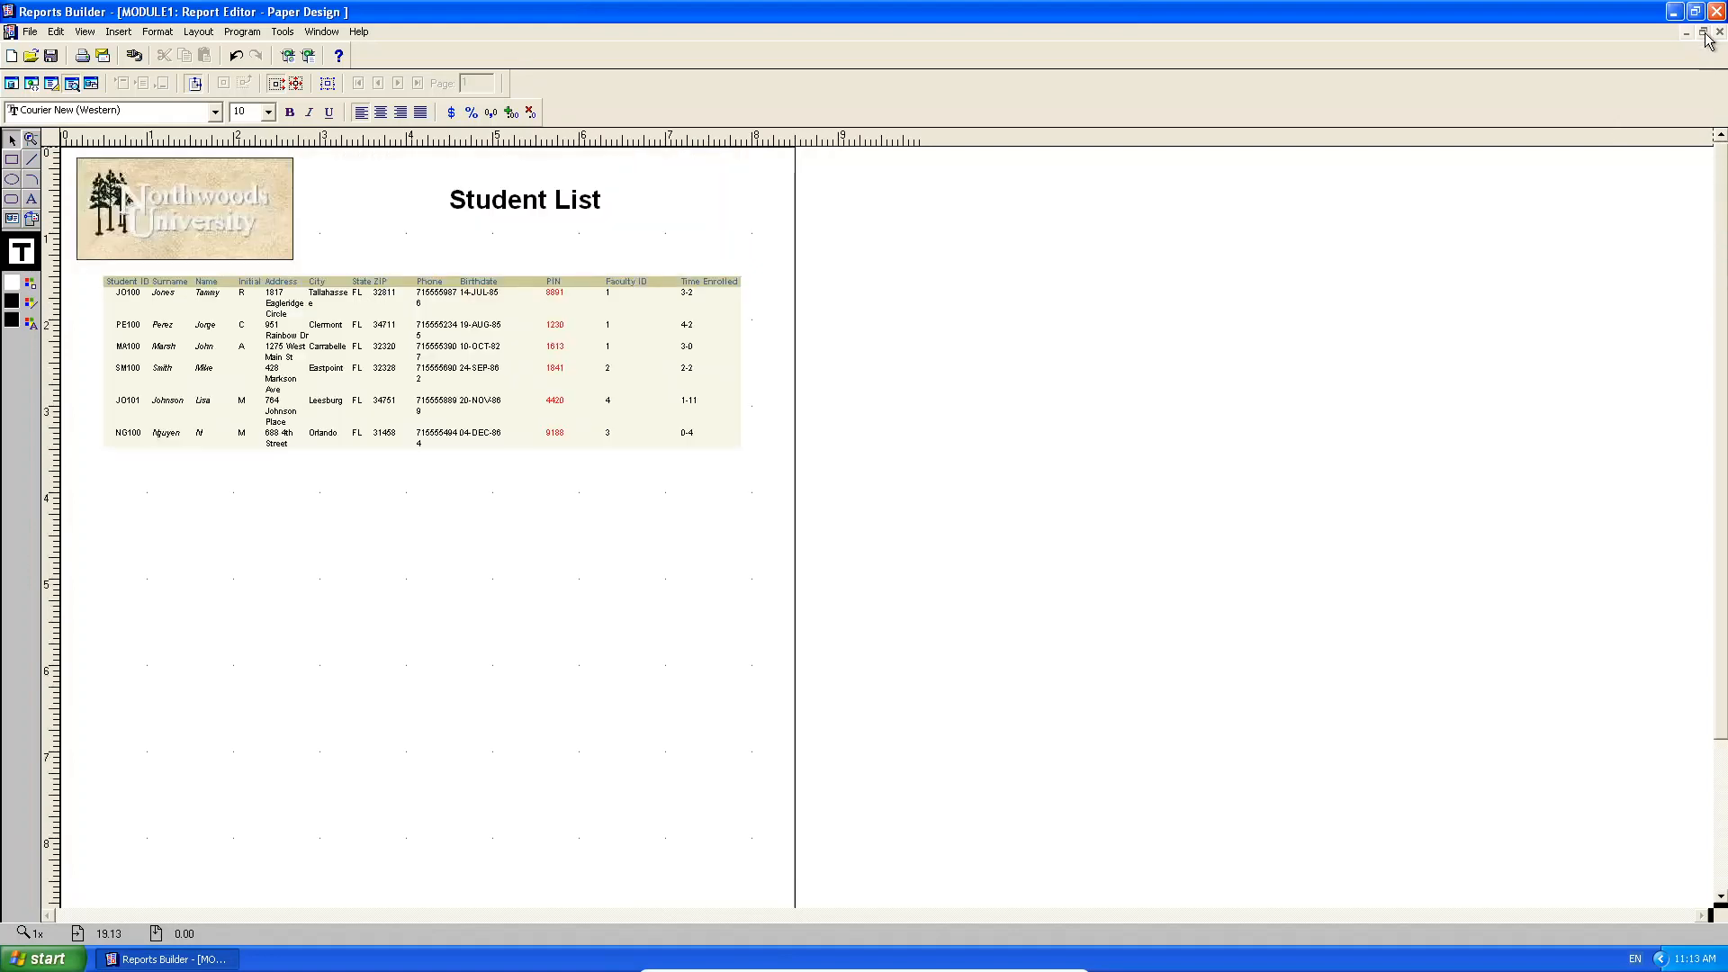
left_click(1701, 33)
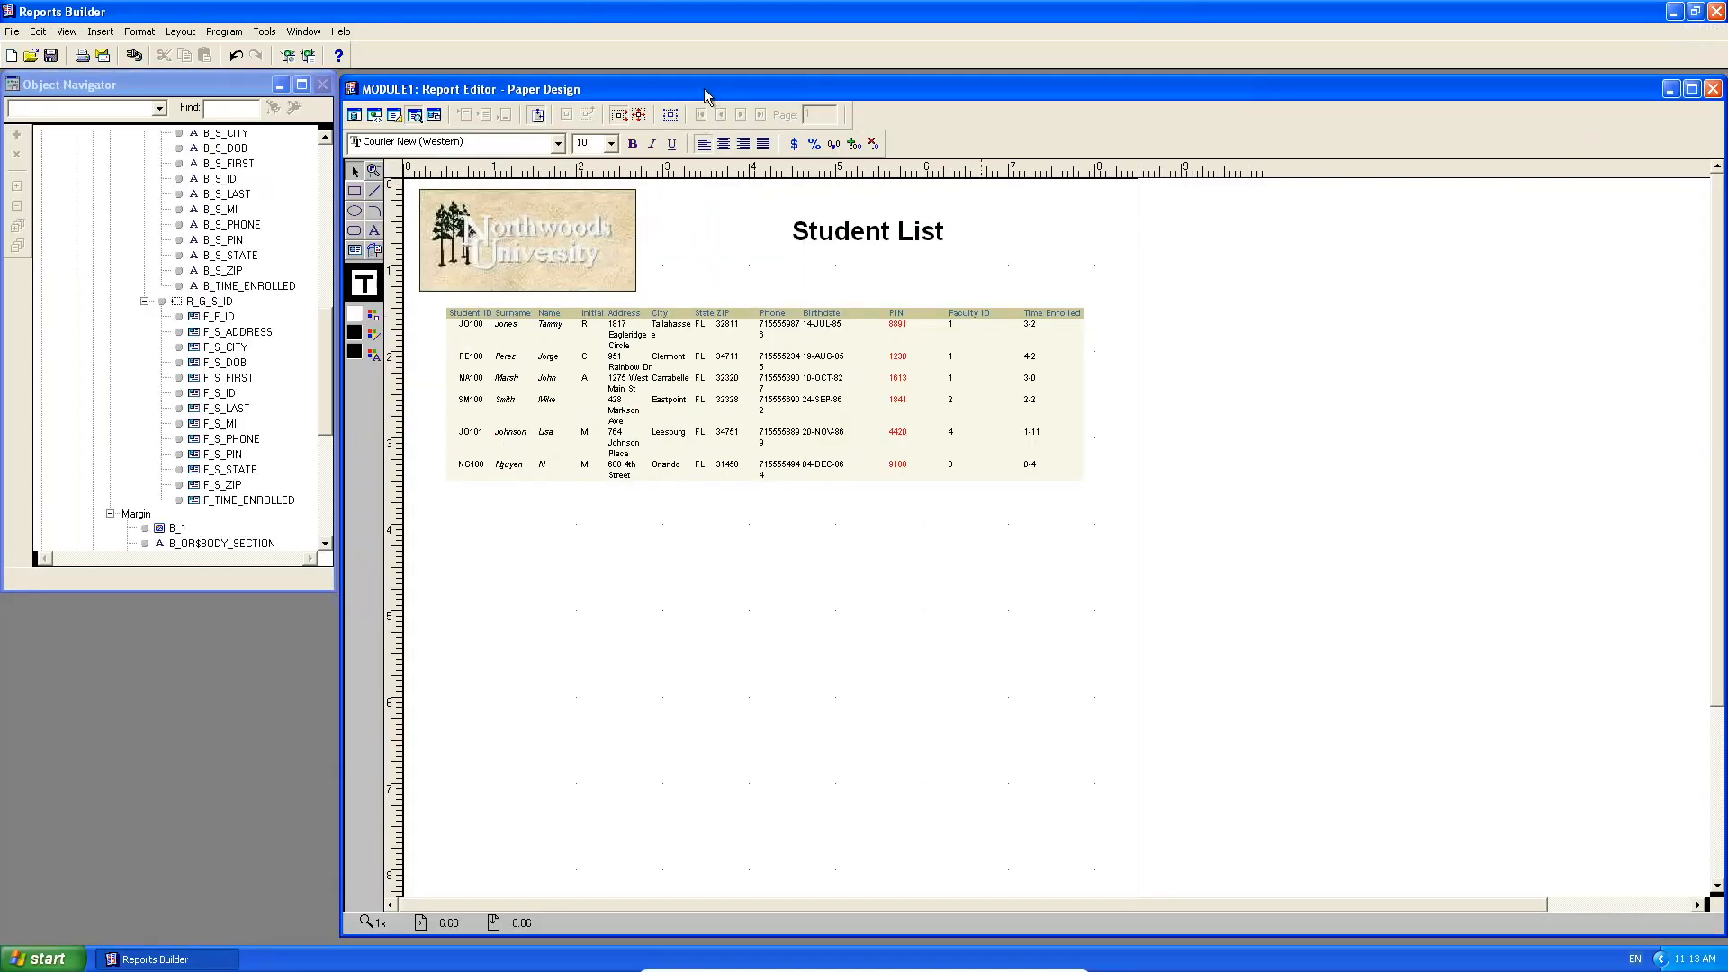
mouse_move(705, 85)
left_mouse_down()
mouse_move(693, 96)
mouse_move(704, 83)
left_mouse_up()
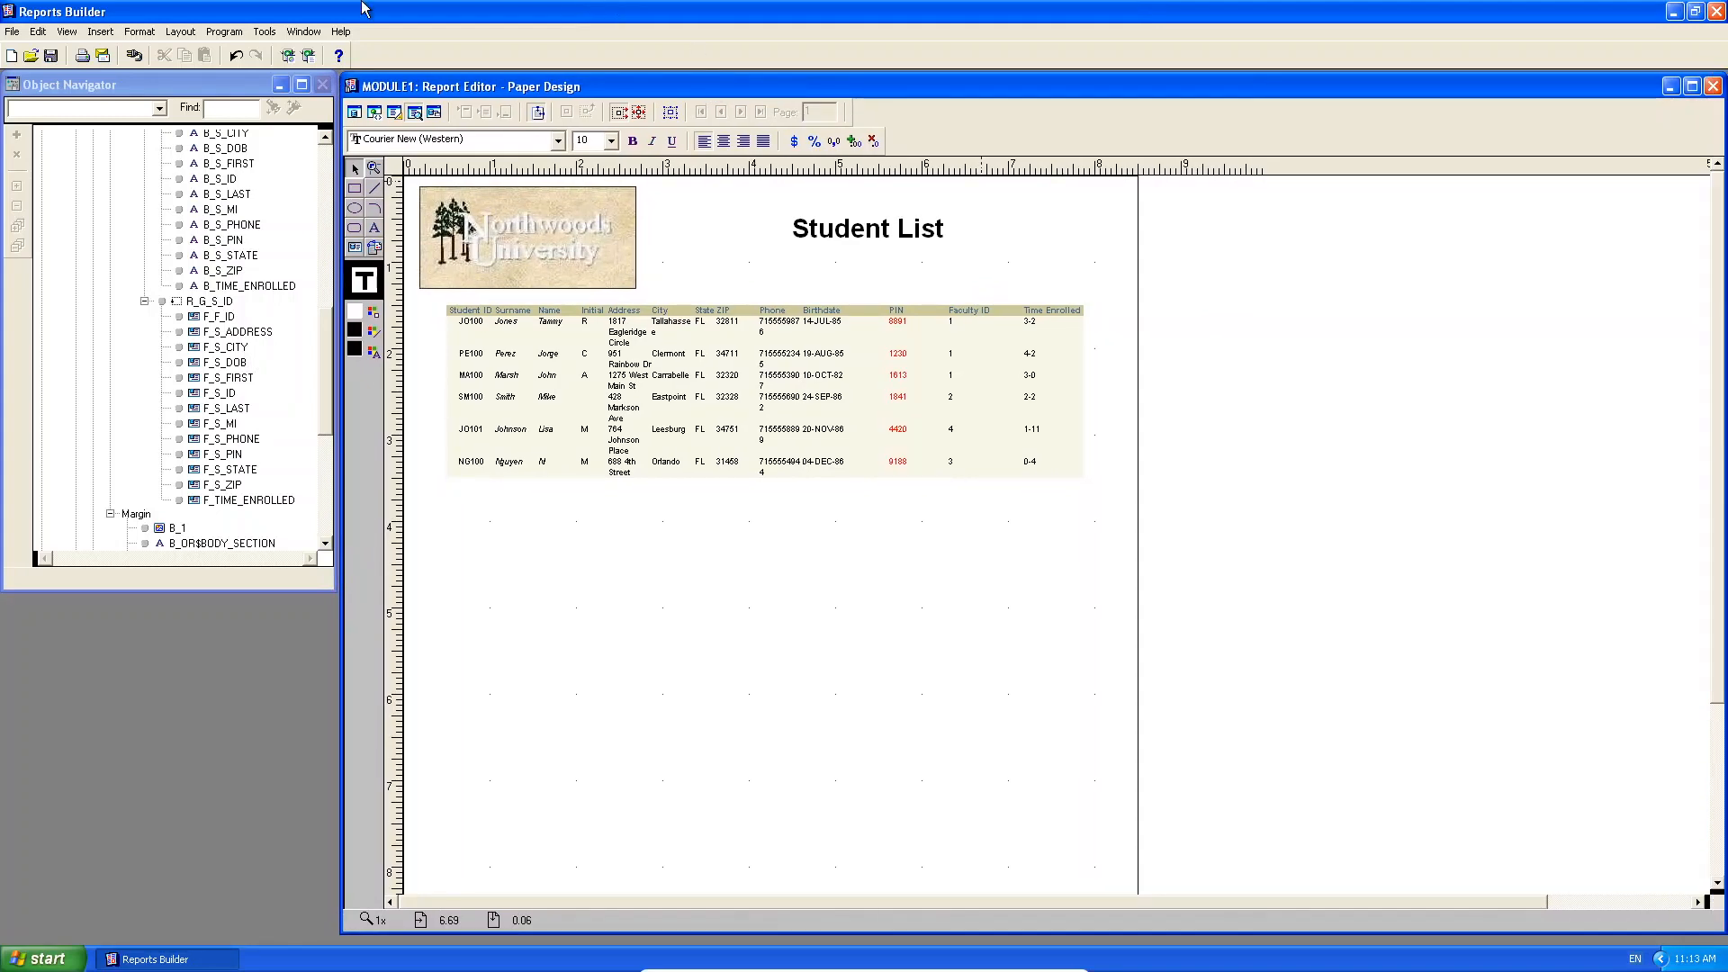
Begin saving and create a new 'Video - Basic Reports' folder in the user folder on drive Z:.
left_click(56, 56)
left_click(283, 83)
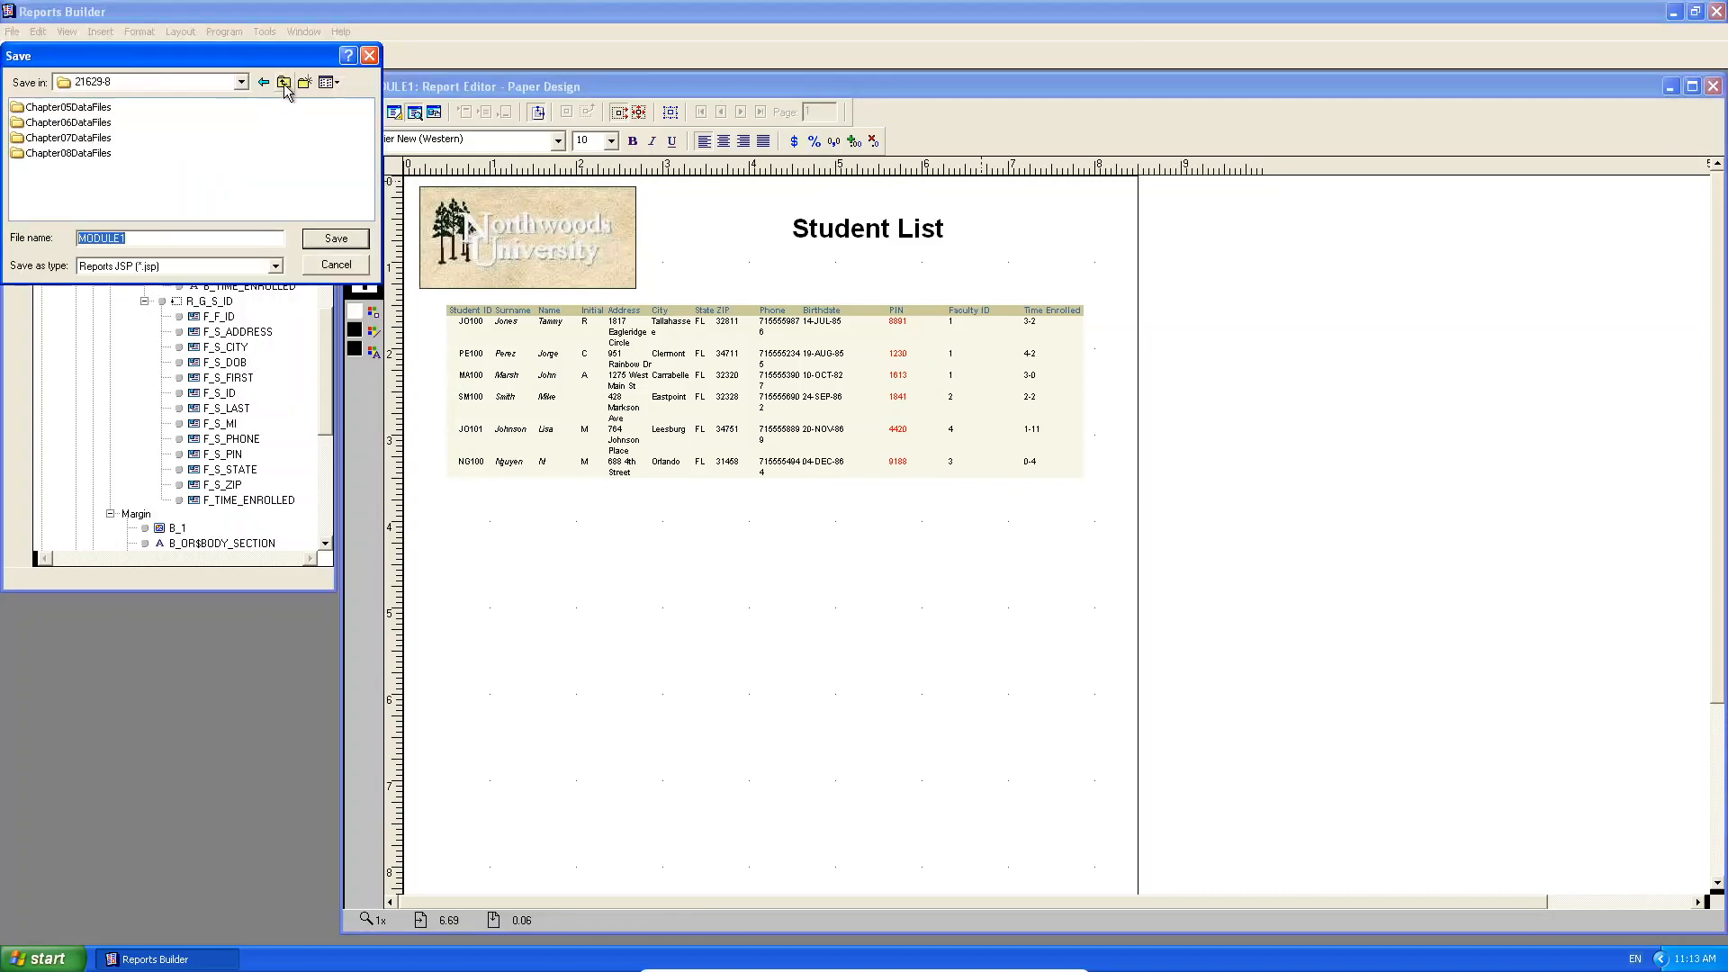
left_click(283, 83)
left_click(284, 84)
left_click(284, 83)
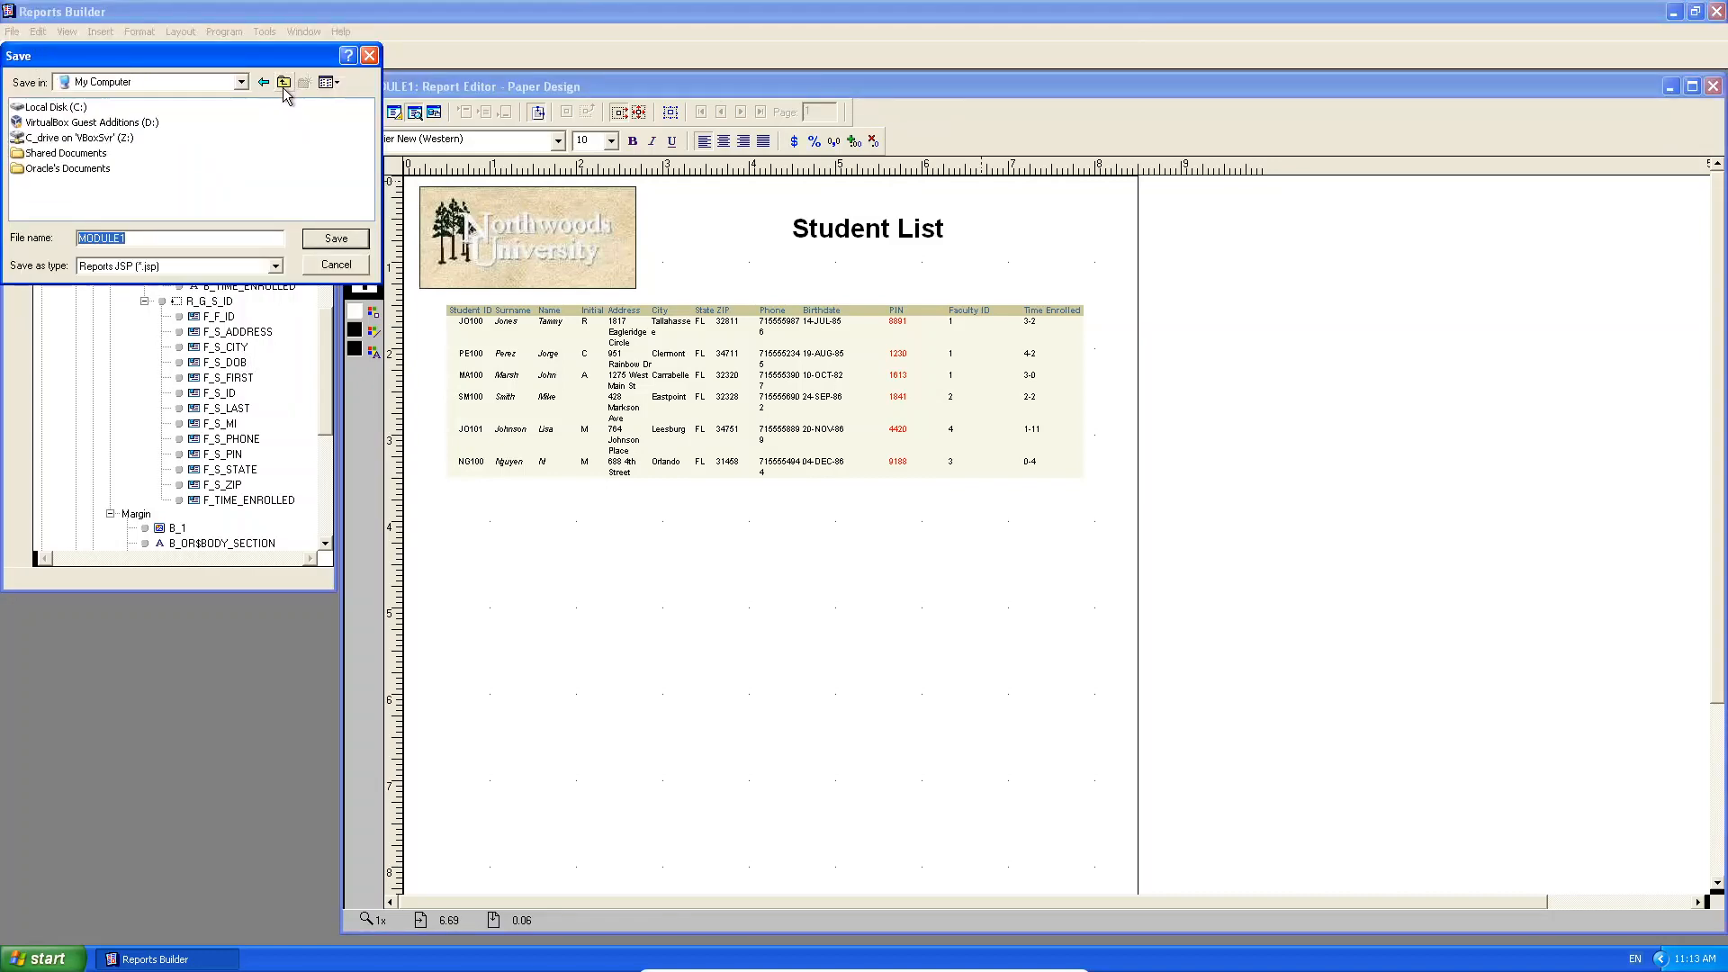
double_click(44, 139)
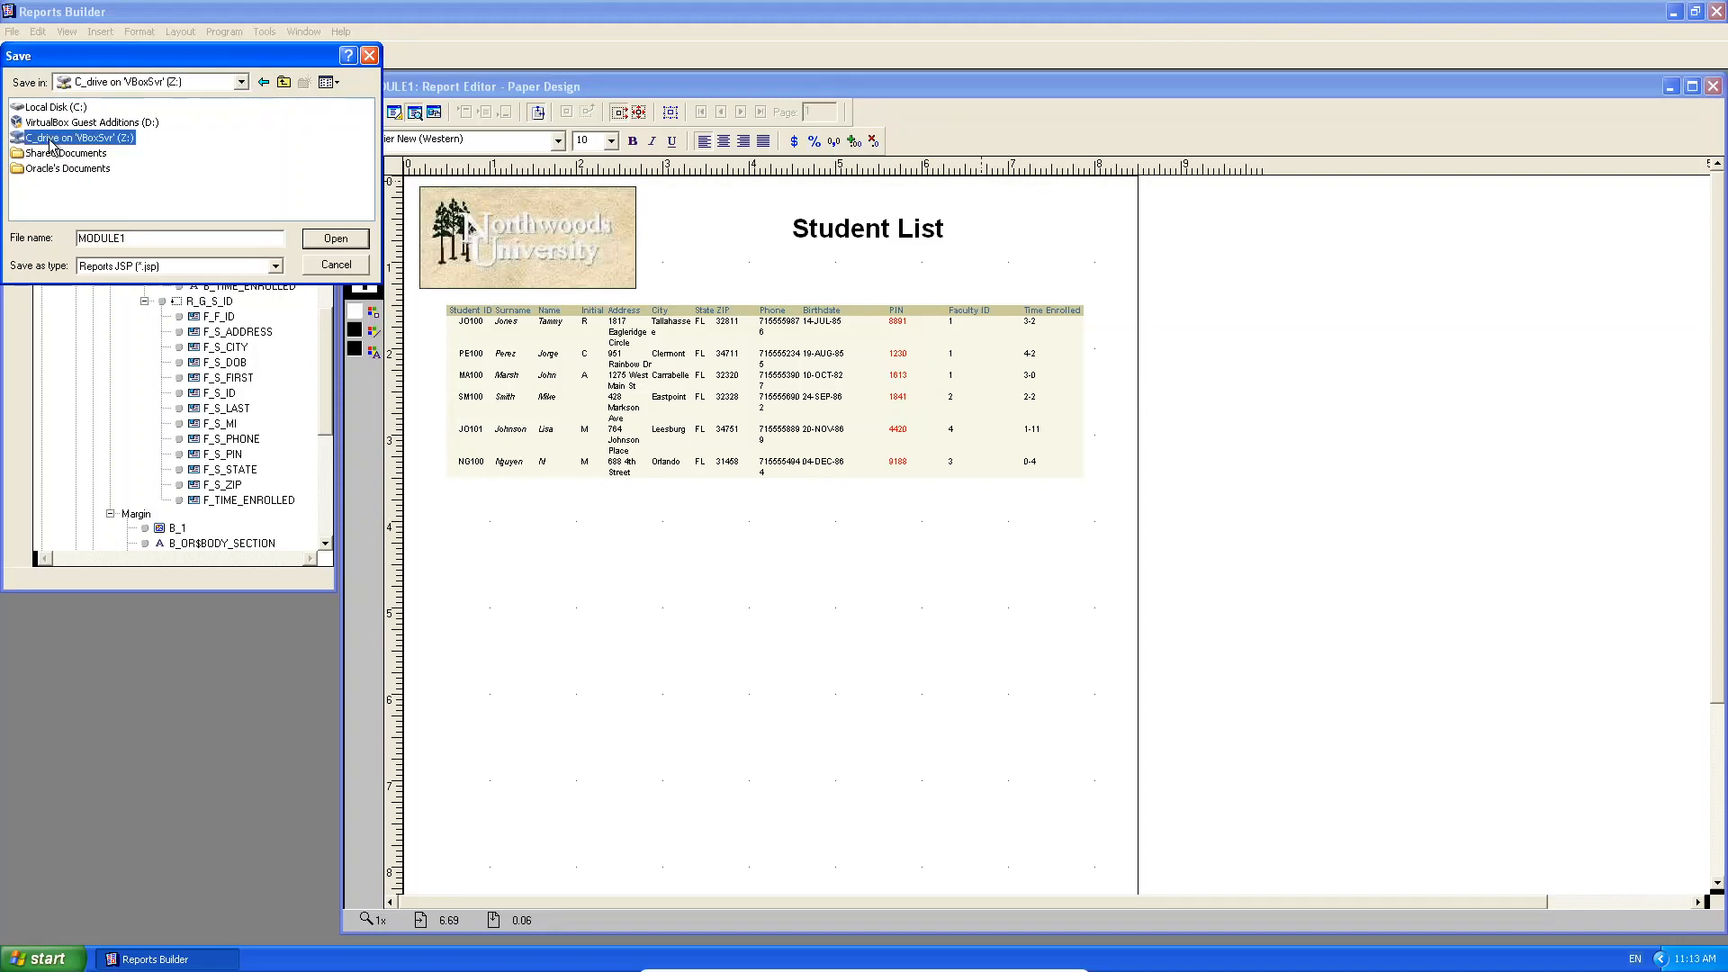
left_click(155, 139)
double_click(155, 139)
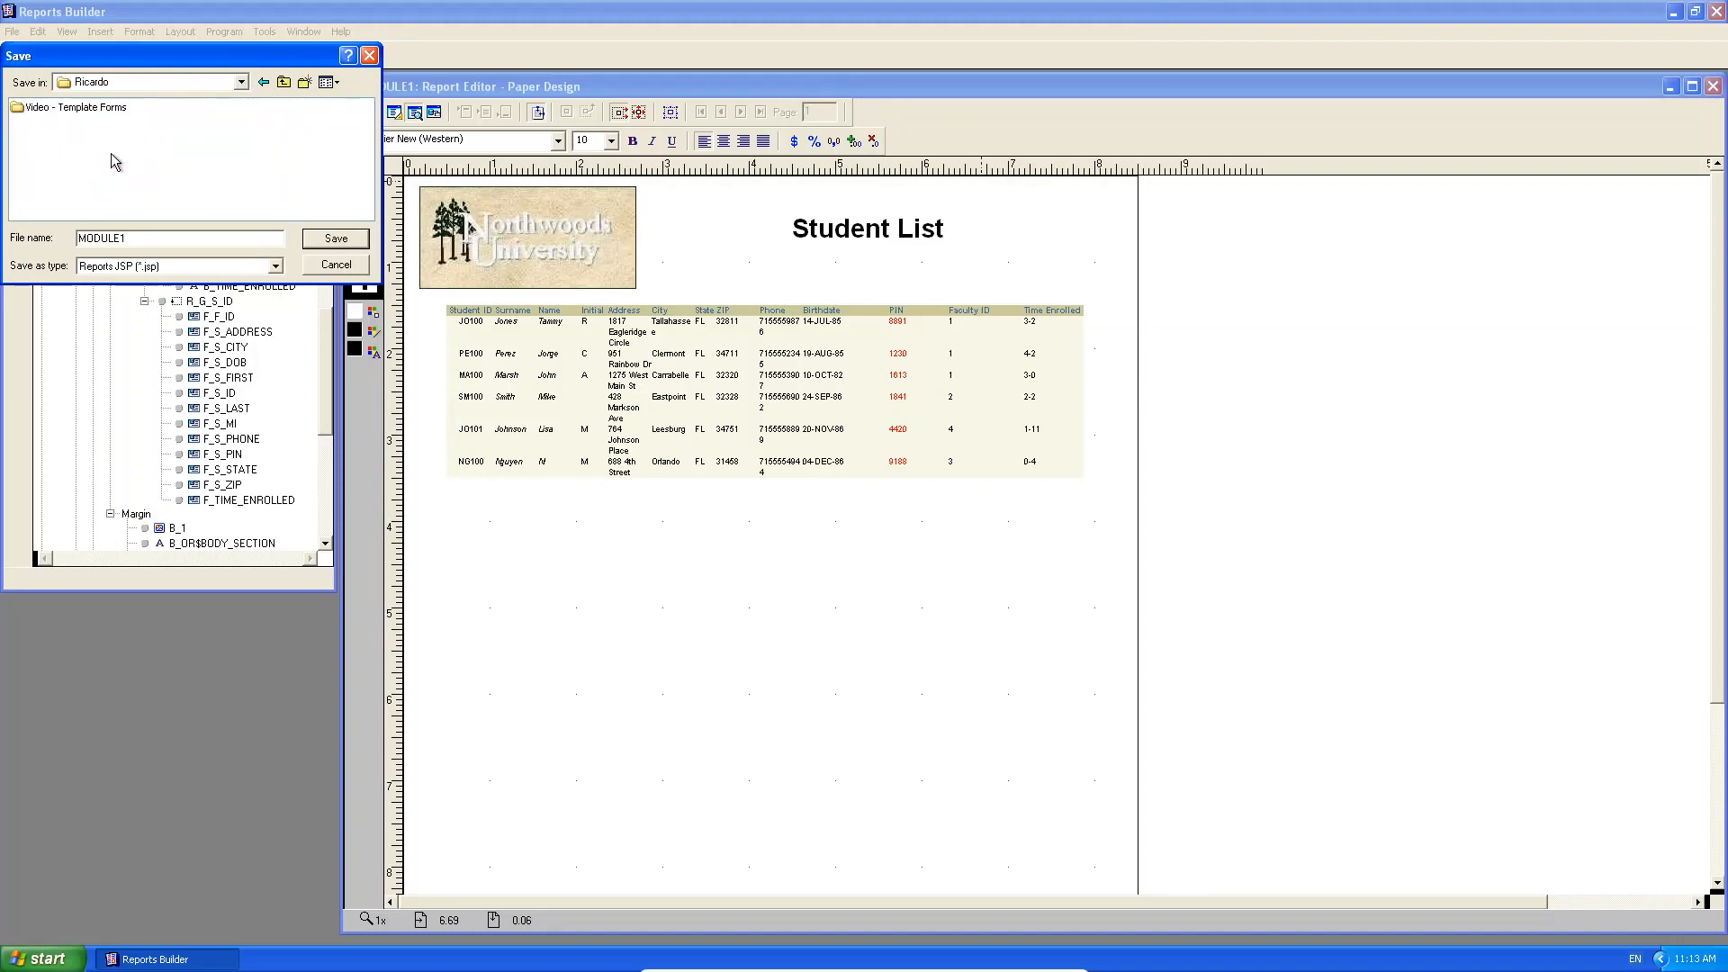
right_click(113, 157)
left_click(251, 266)
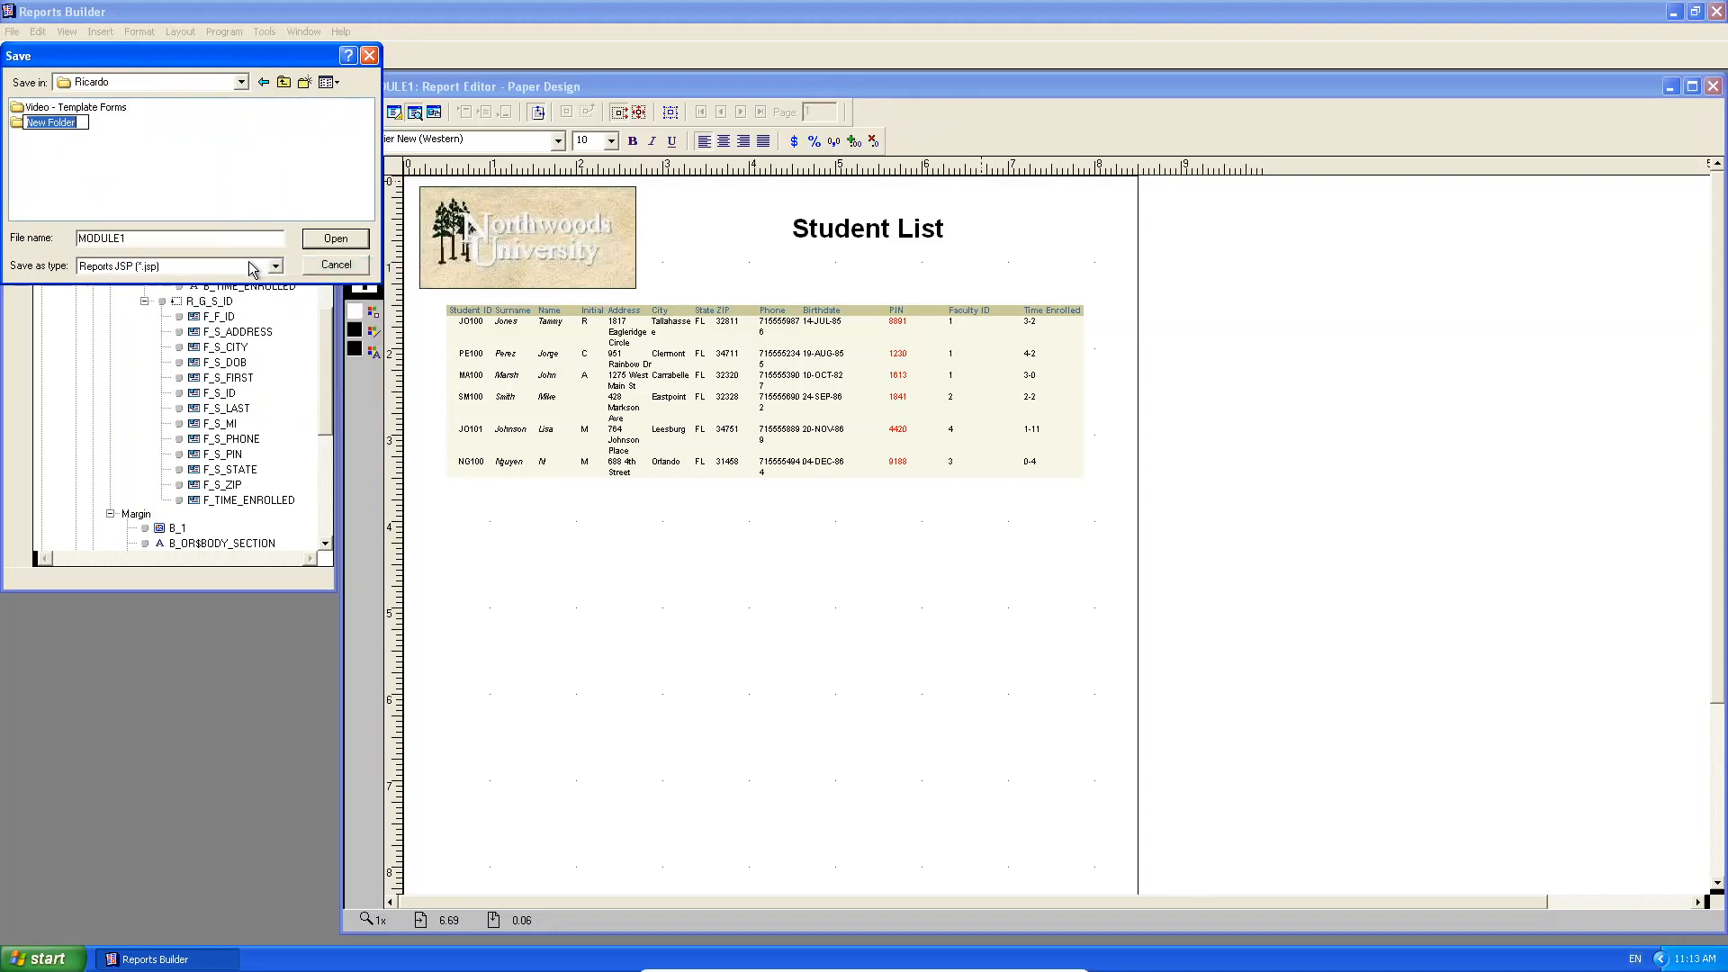
type("Vud")
type("ideo")
type(" - Basic ")
type("Reports")
key("Return")
Save the report in that folder as Student List, Reports Binary (*.rdf) format.
double_click(72, 121)
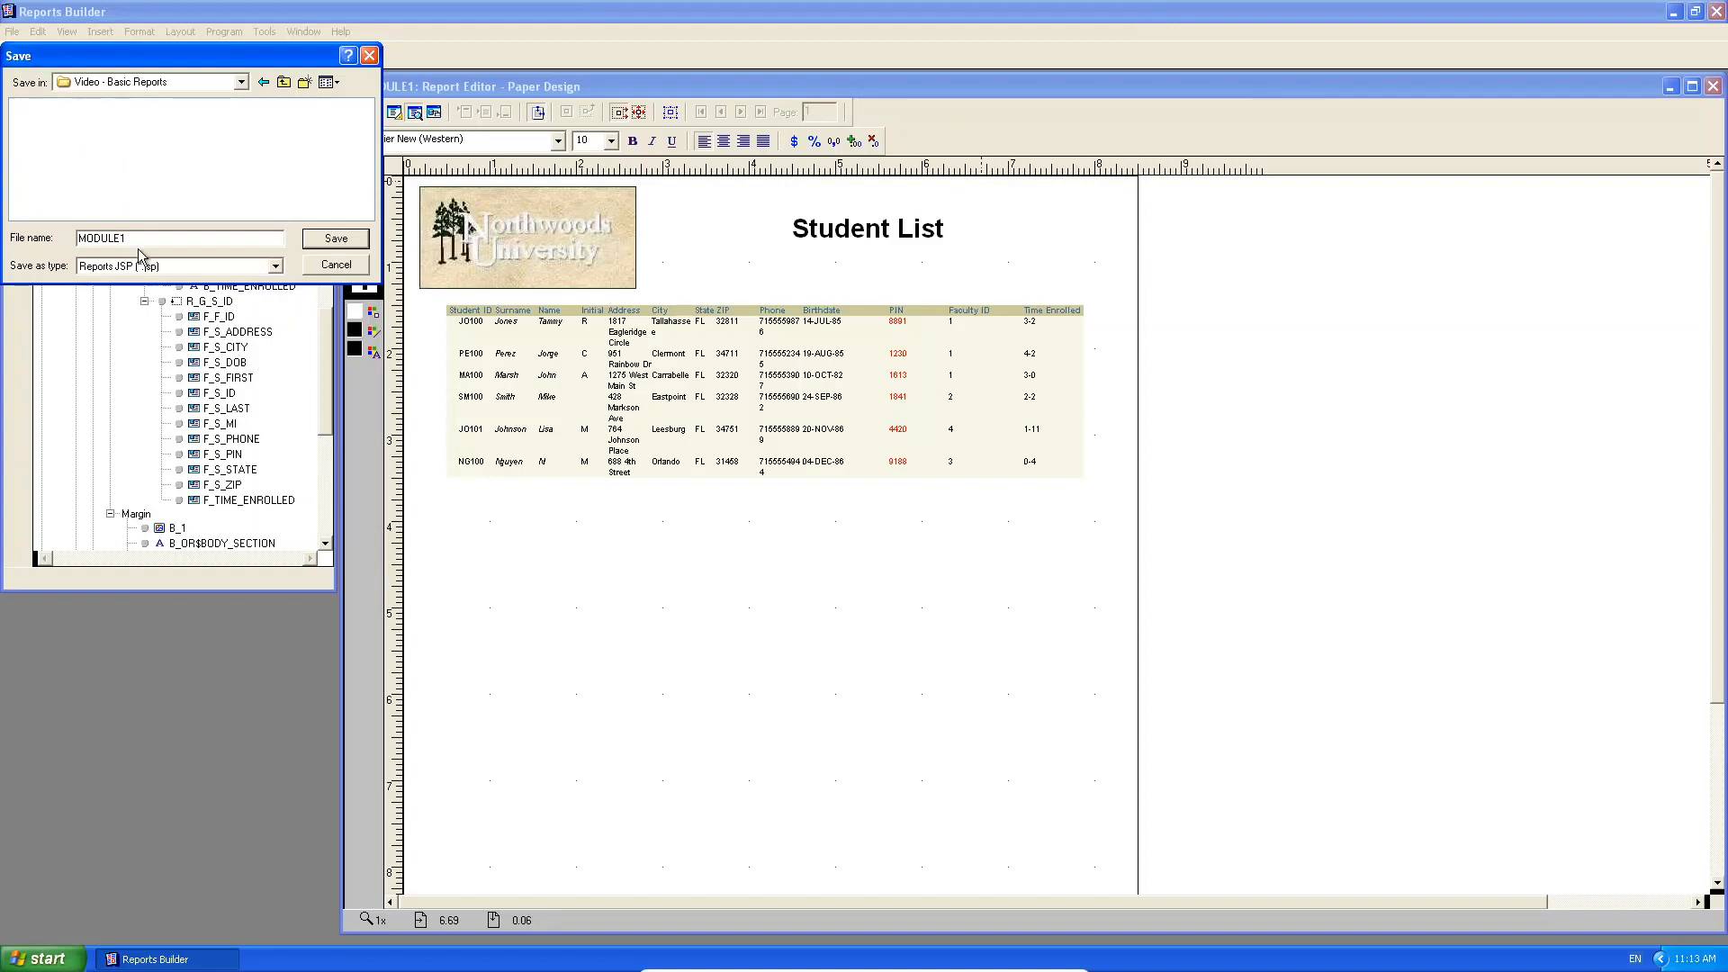
left_click_drag(133, 239, 51, 236)
type("Student List")
left_click(84, 267)
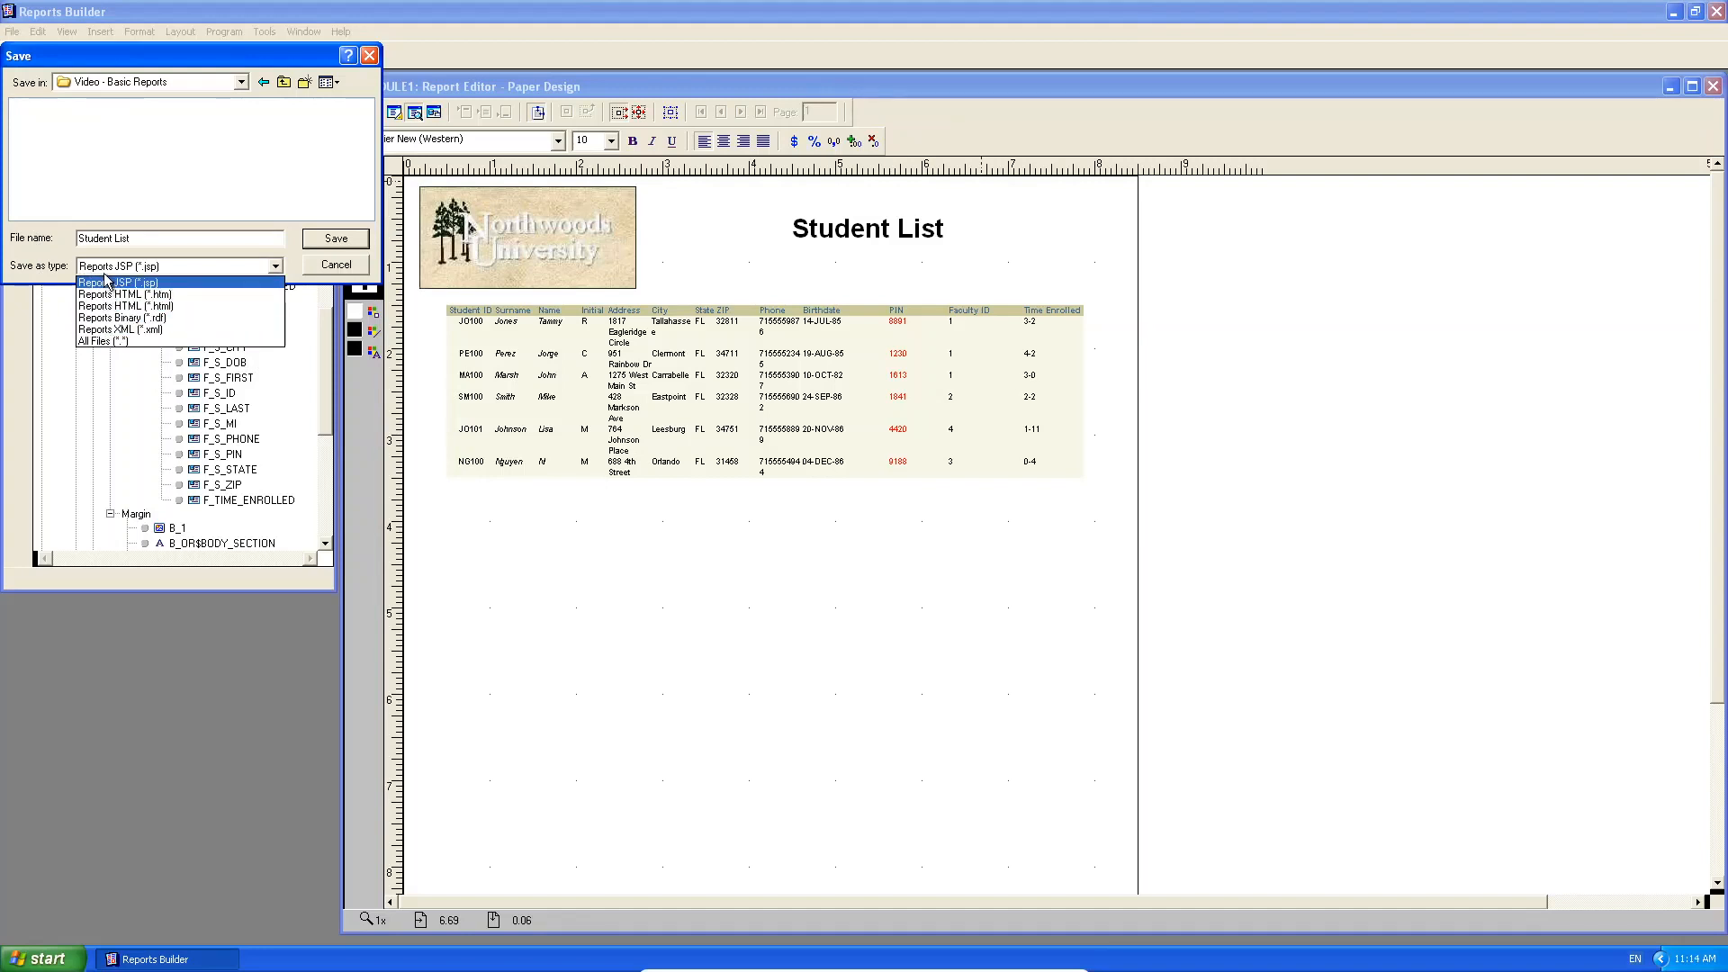
left_click(117, 318)
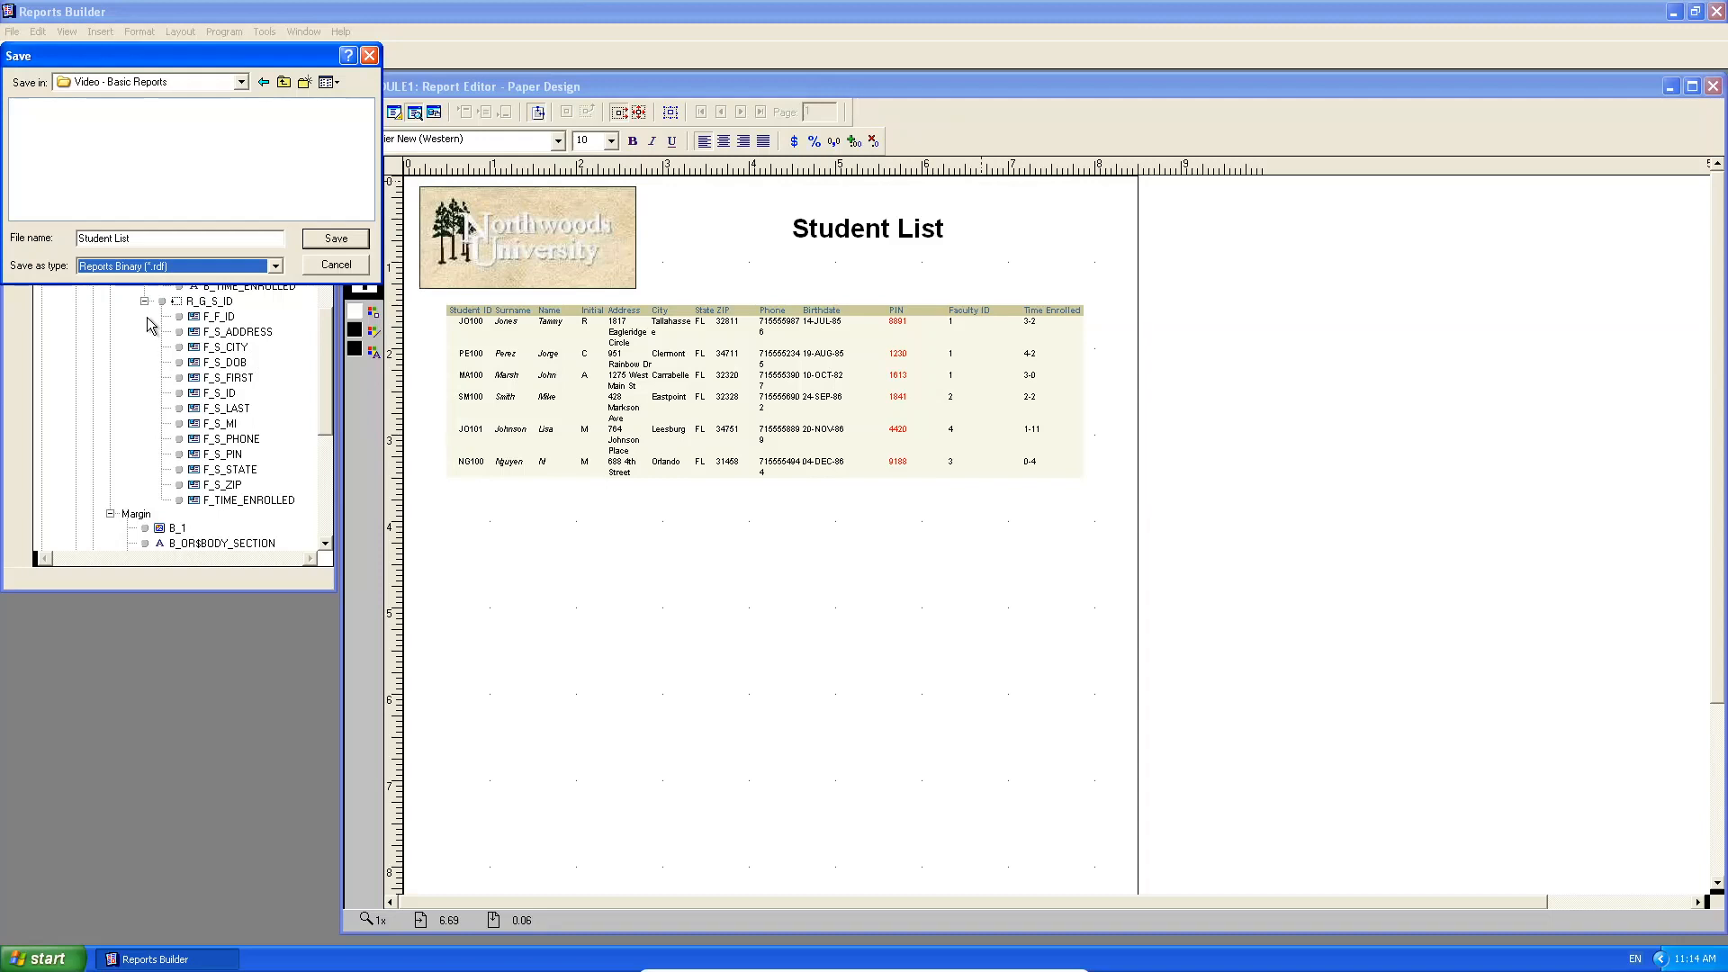
left_click(336, 238)
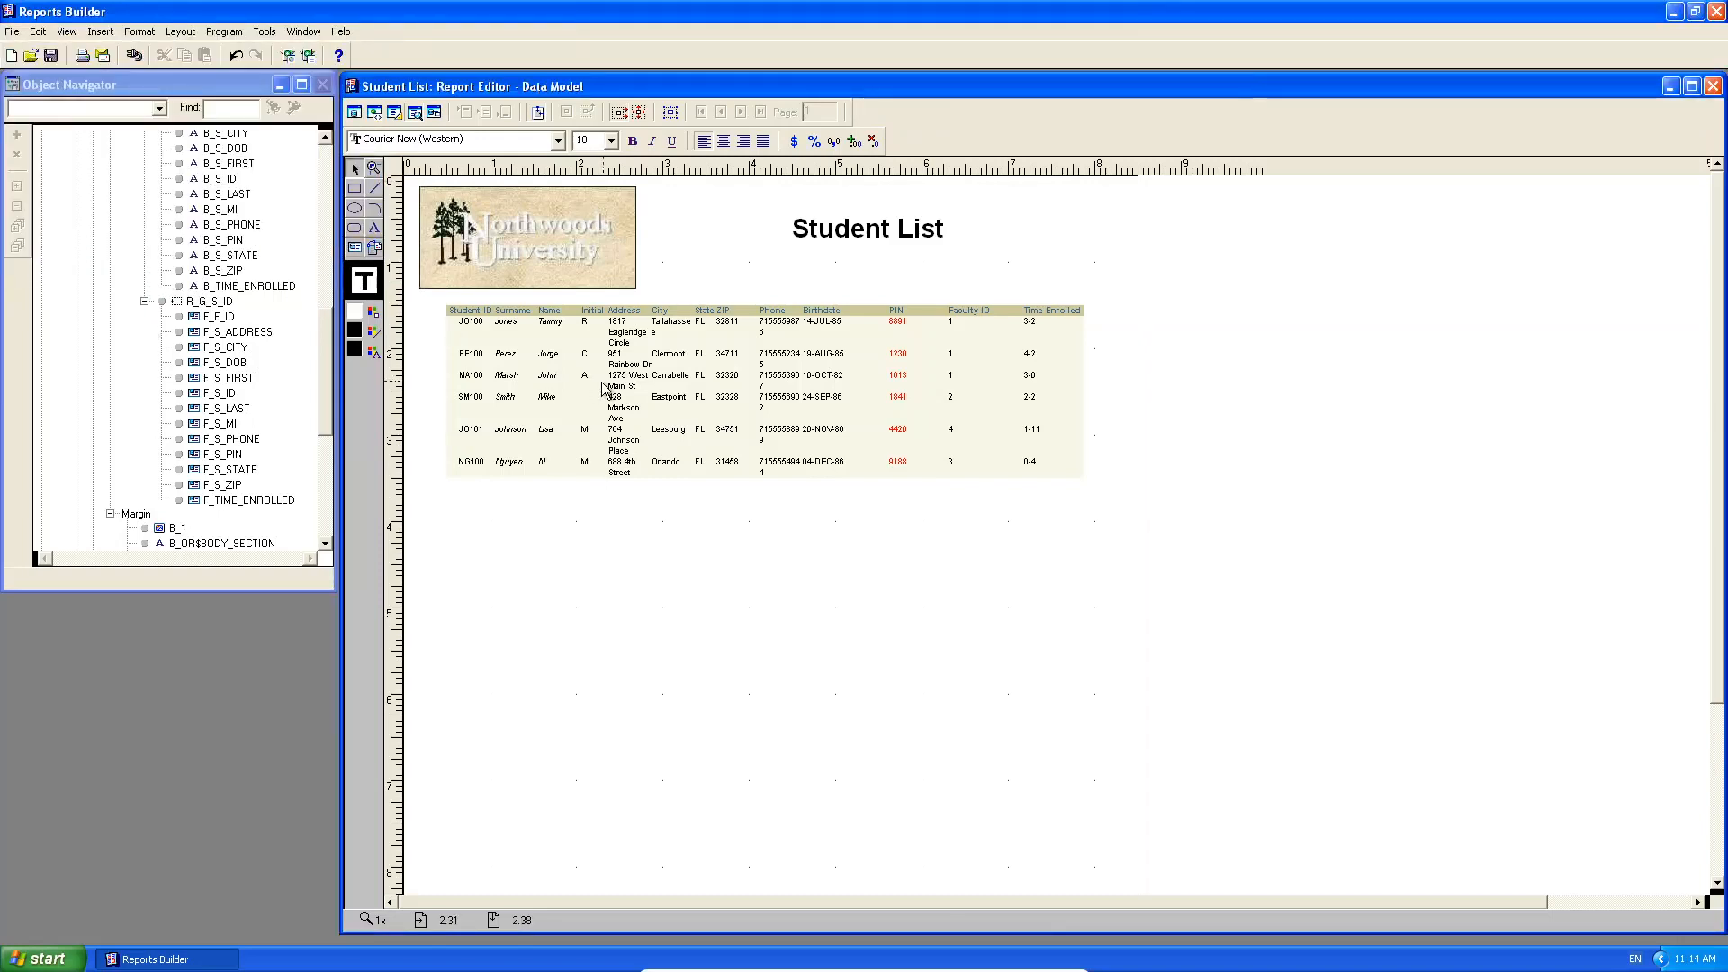
Browse My Computer through drive Z: to the Video - Basic Reports folder to confirm Student List.rdf.
left_click(43, 958)
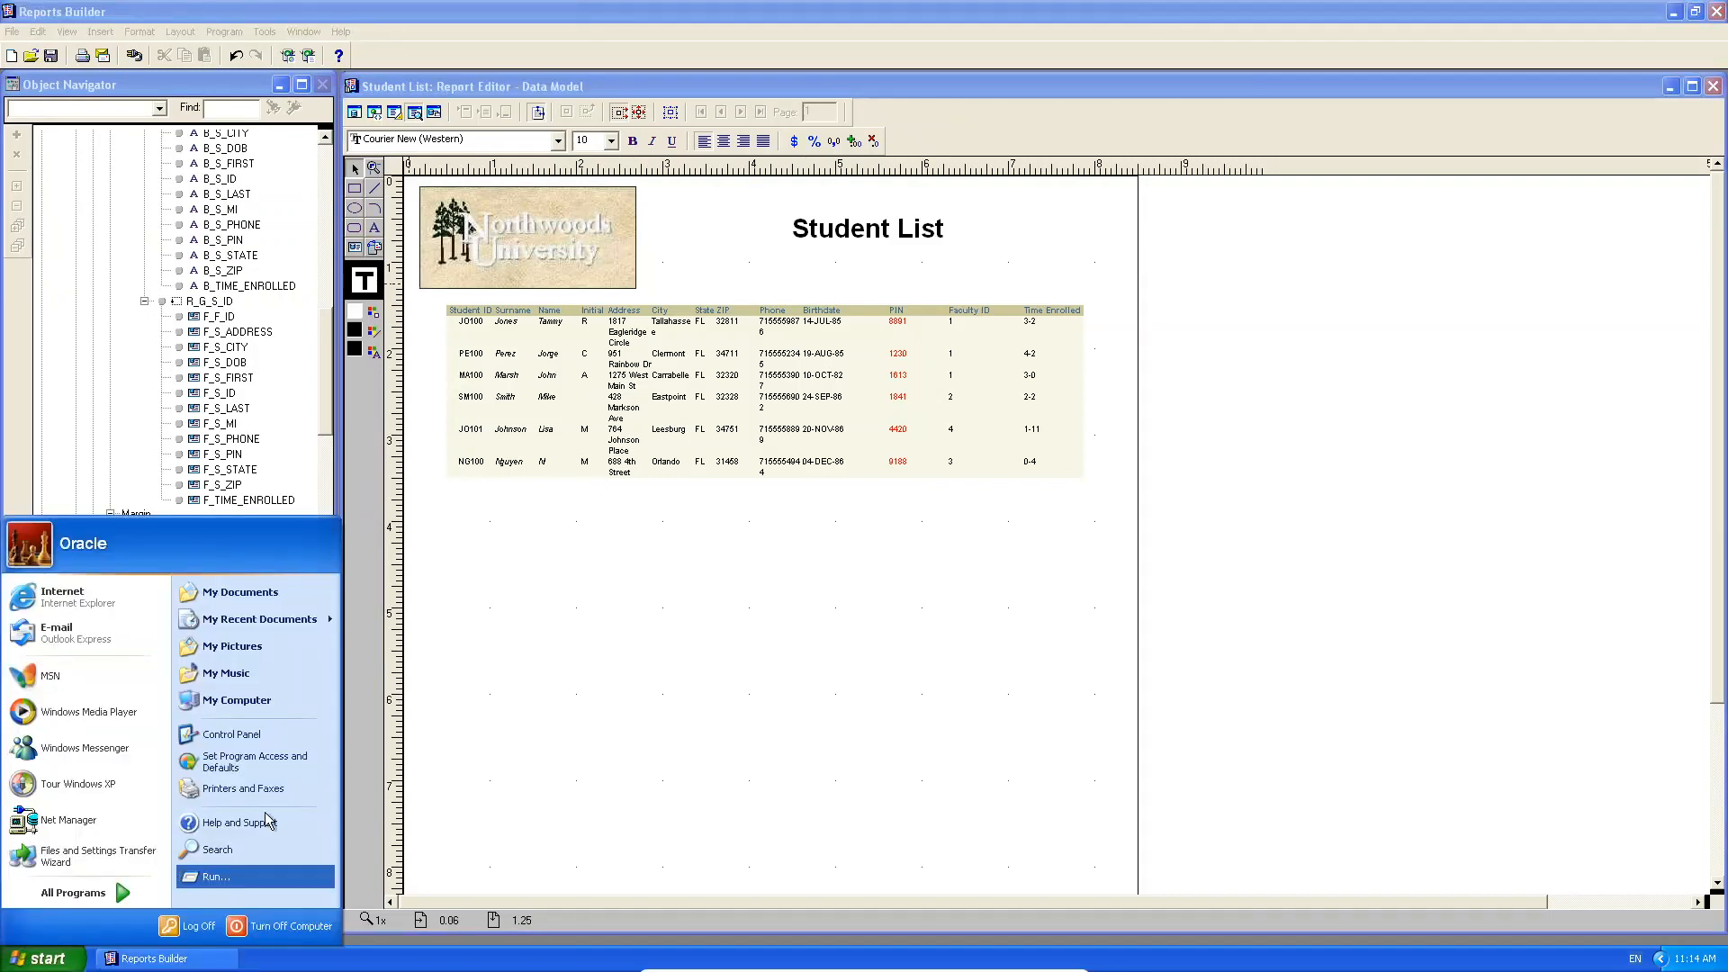
left_click(282, 699)
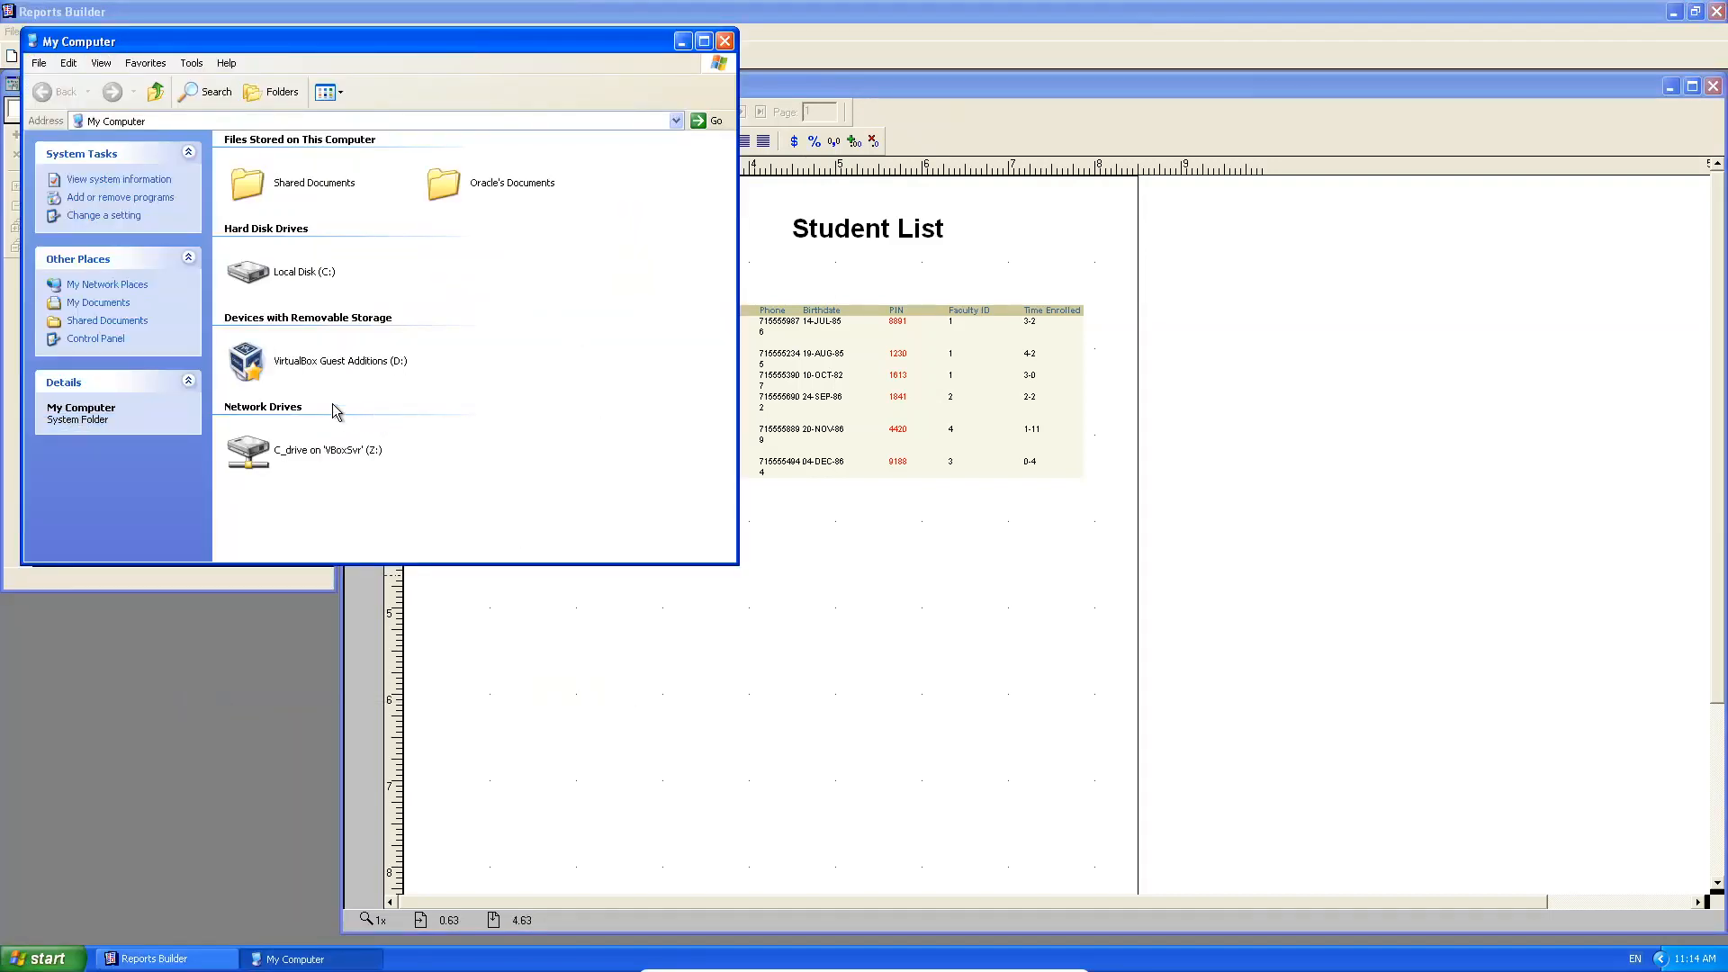
double_click(316, 454)
double_click(270, 358)
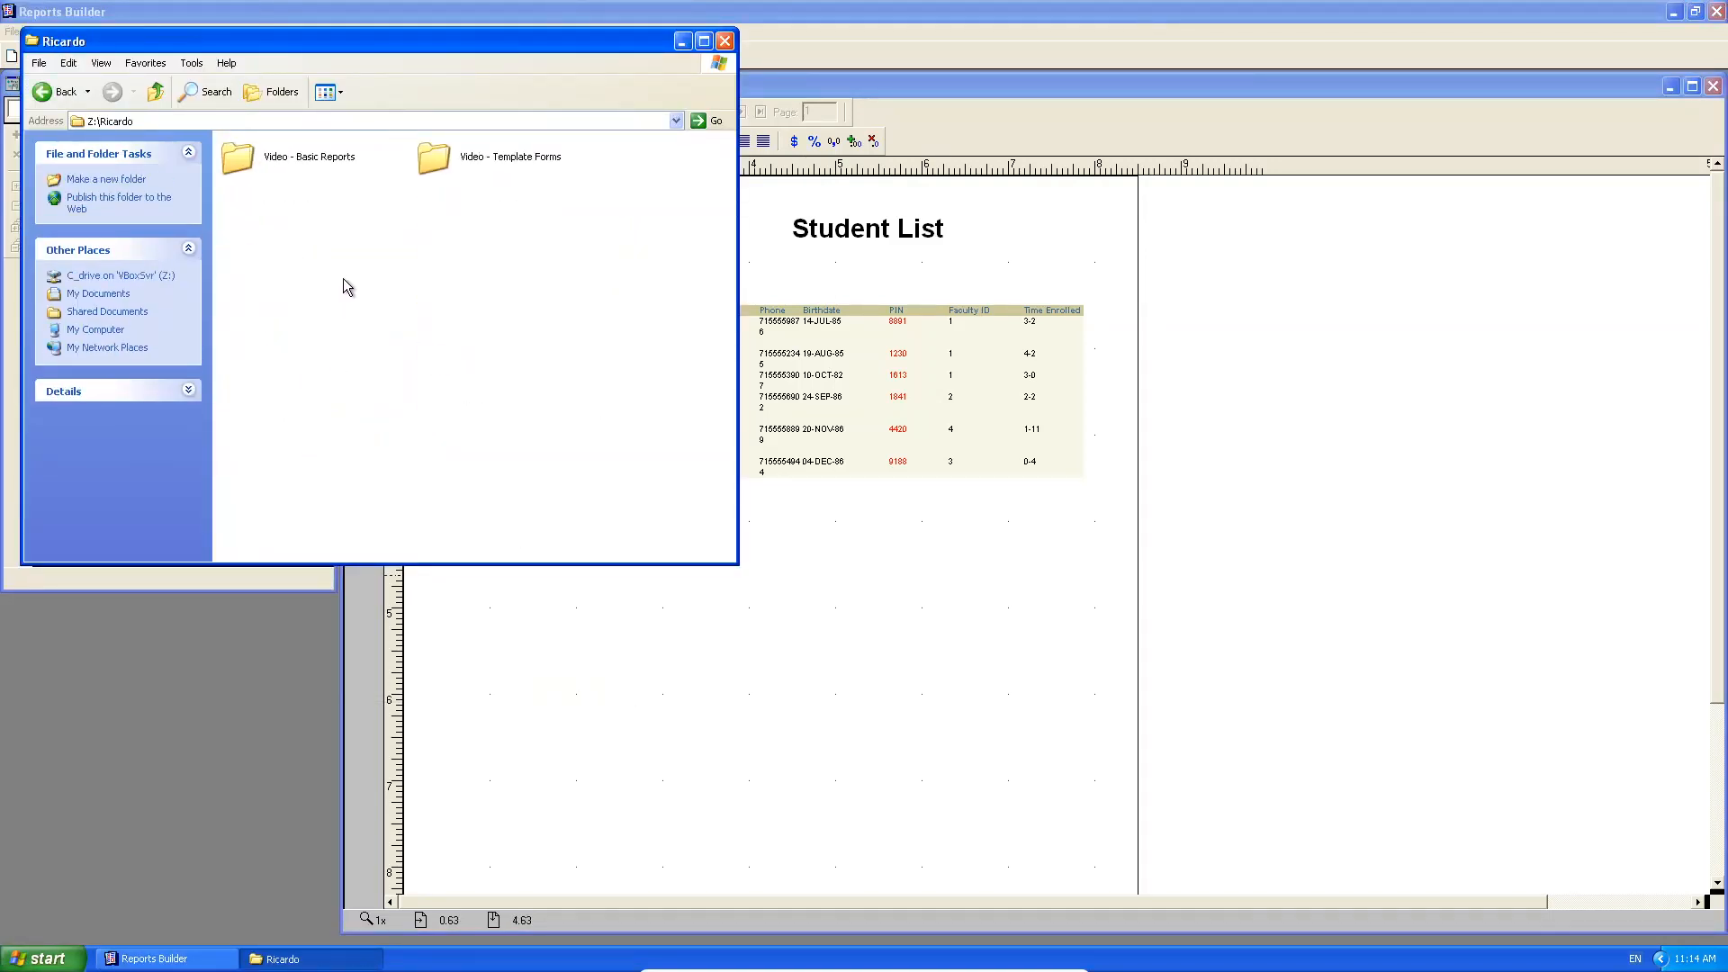
double_click(262, 158)
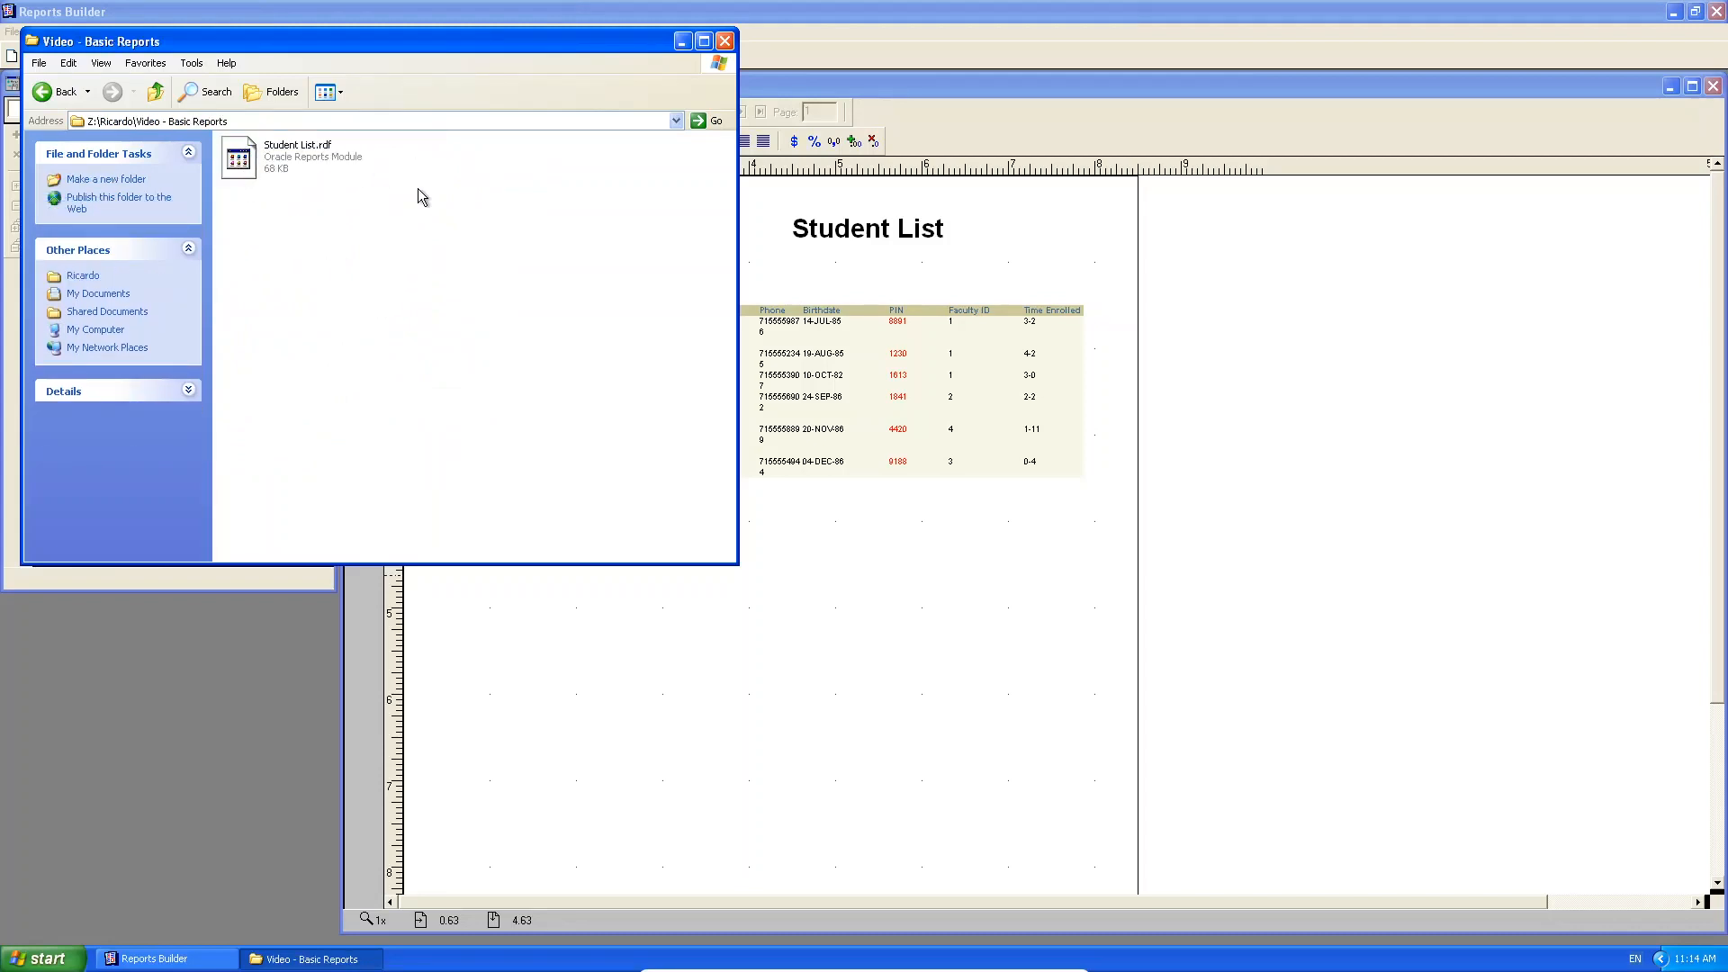
left_click(1331, 329)
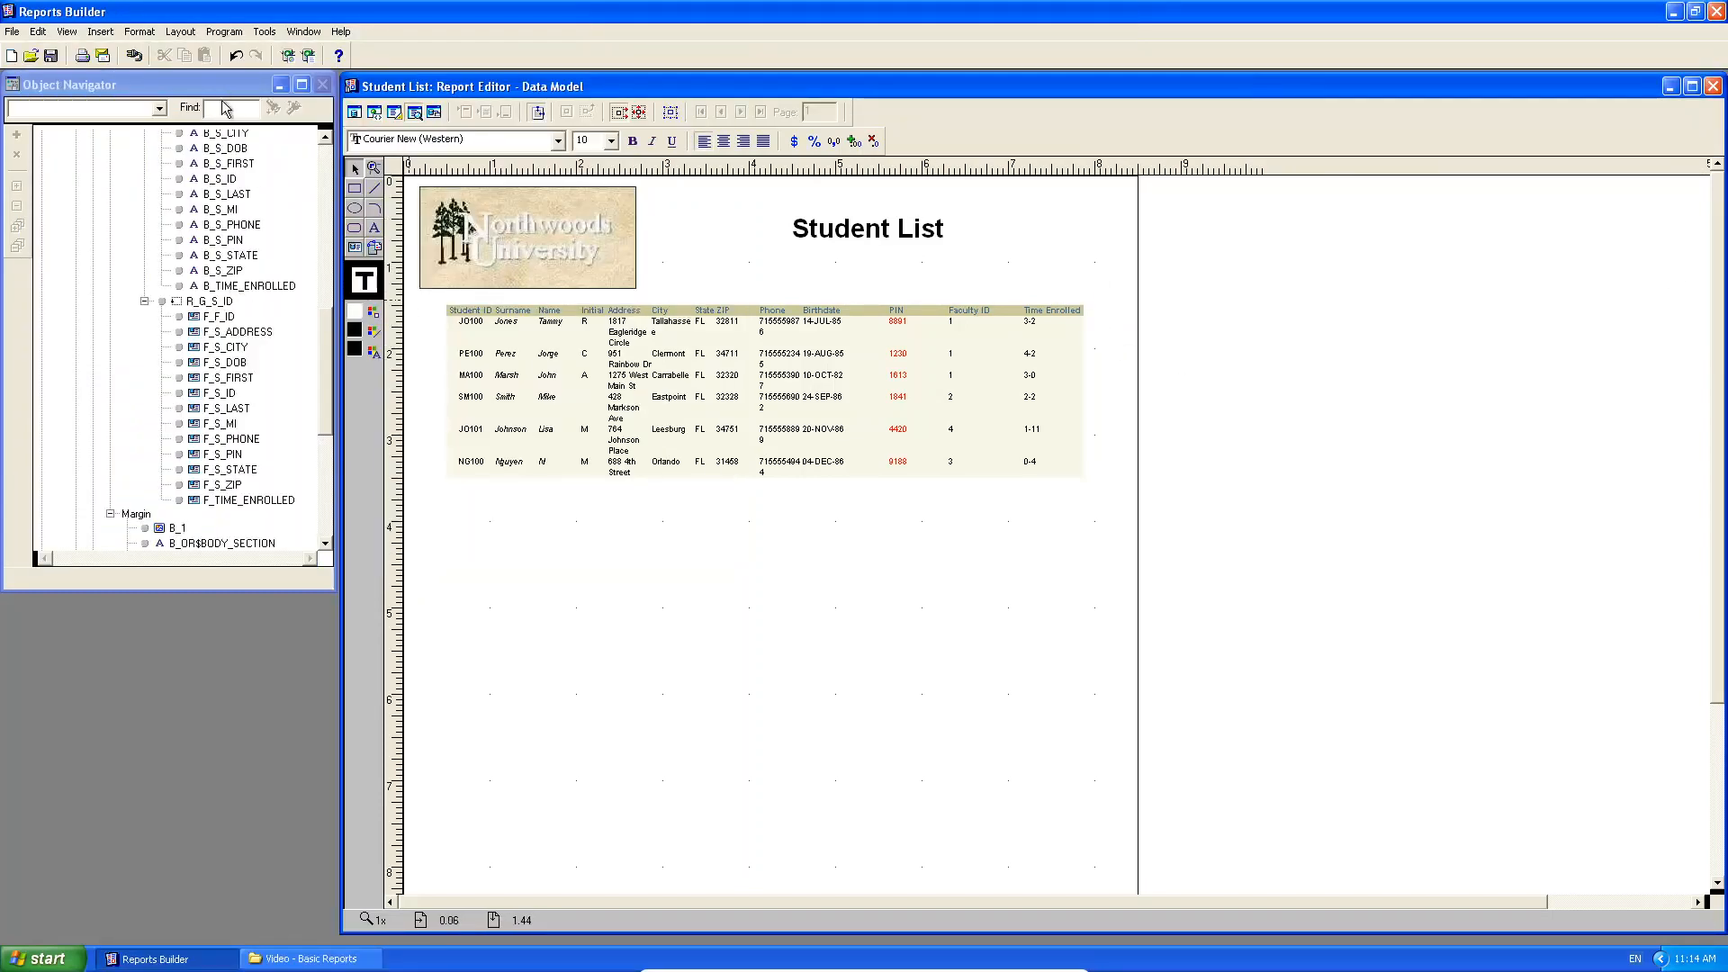
Scroll the Object Navigator to the top and bring up the STUDENT LIST report node's context menu.
left_click(308, 177)
left_click(330, 187)
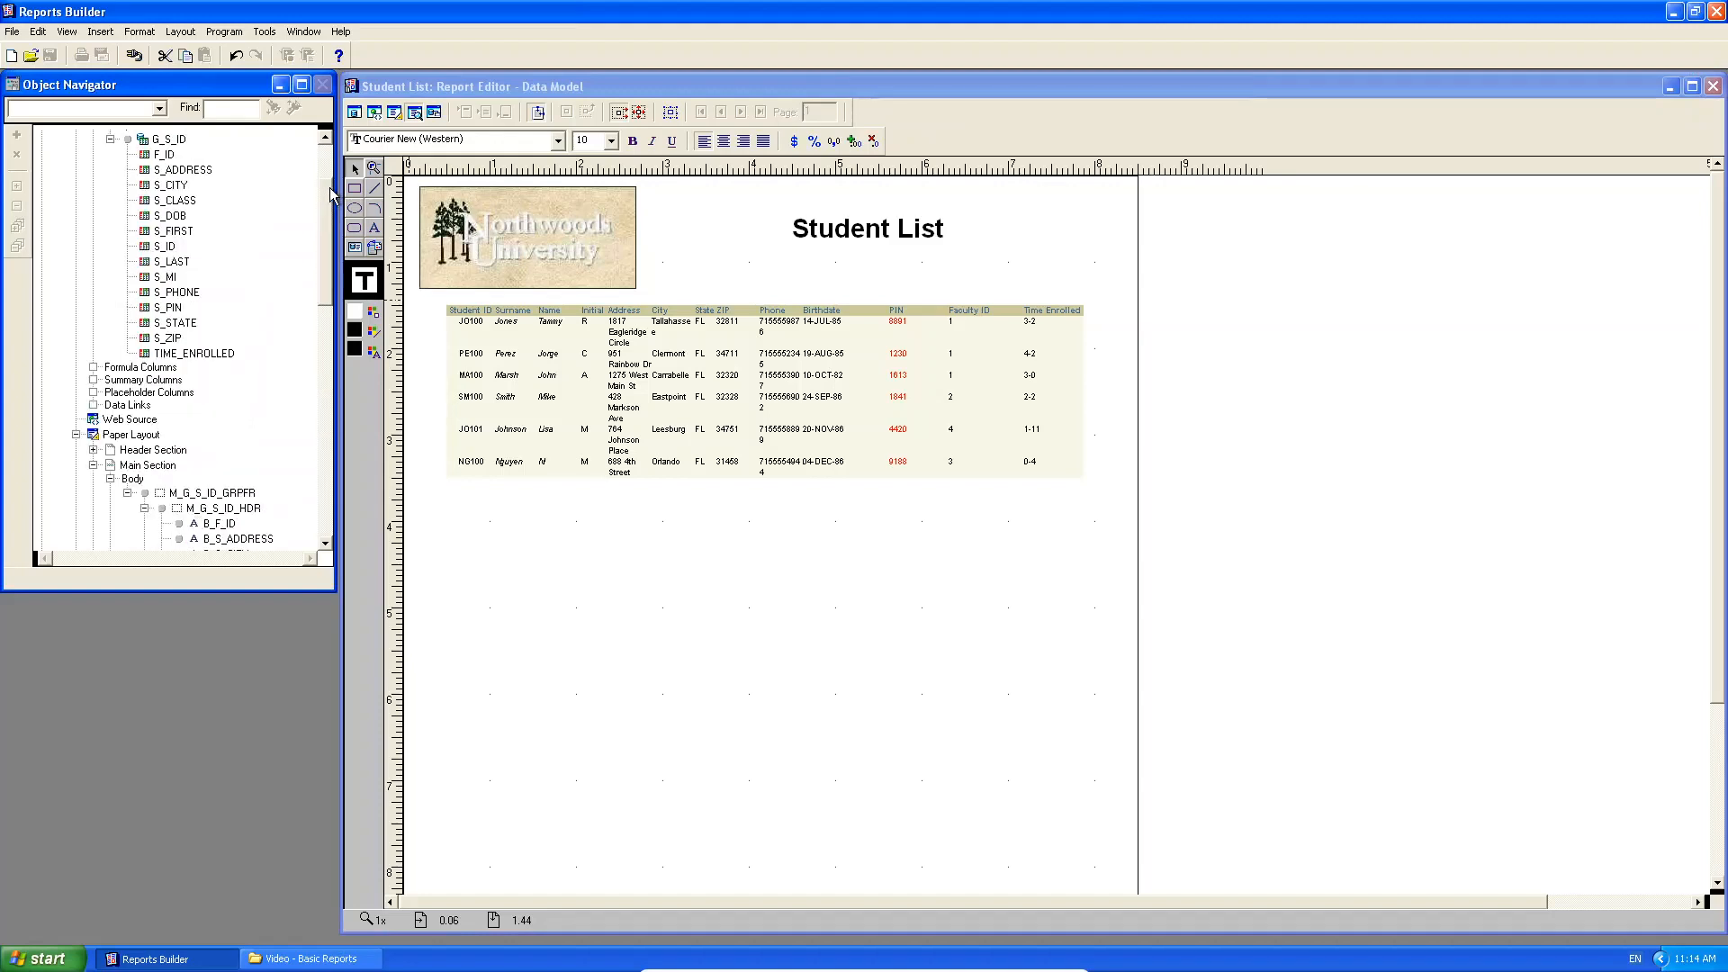
left_click_drag(328, 190, 322, 134)
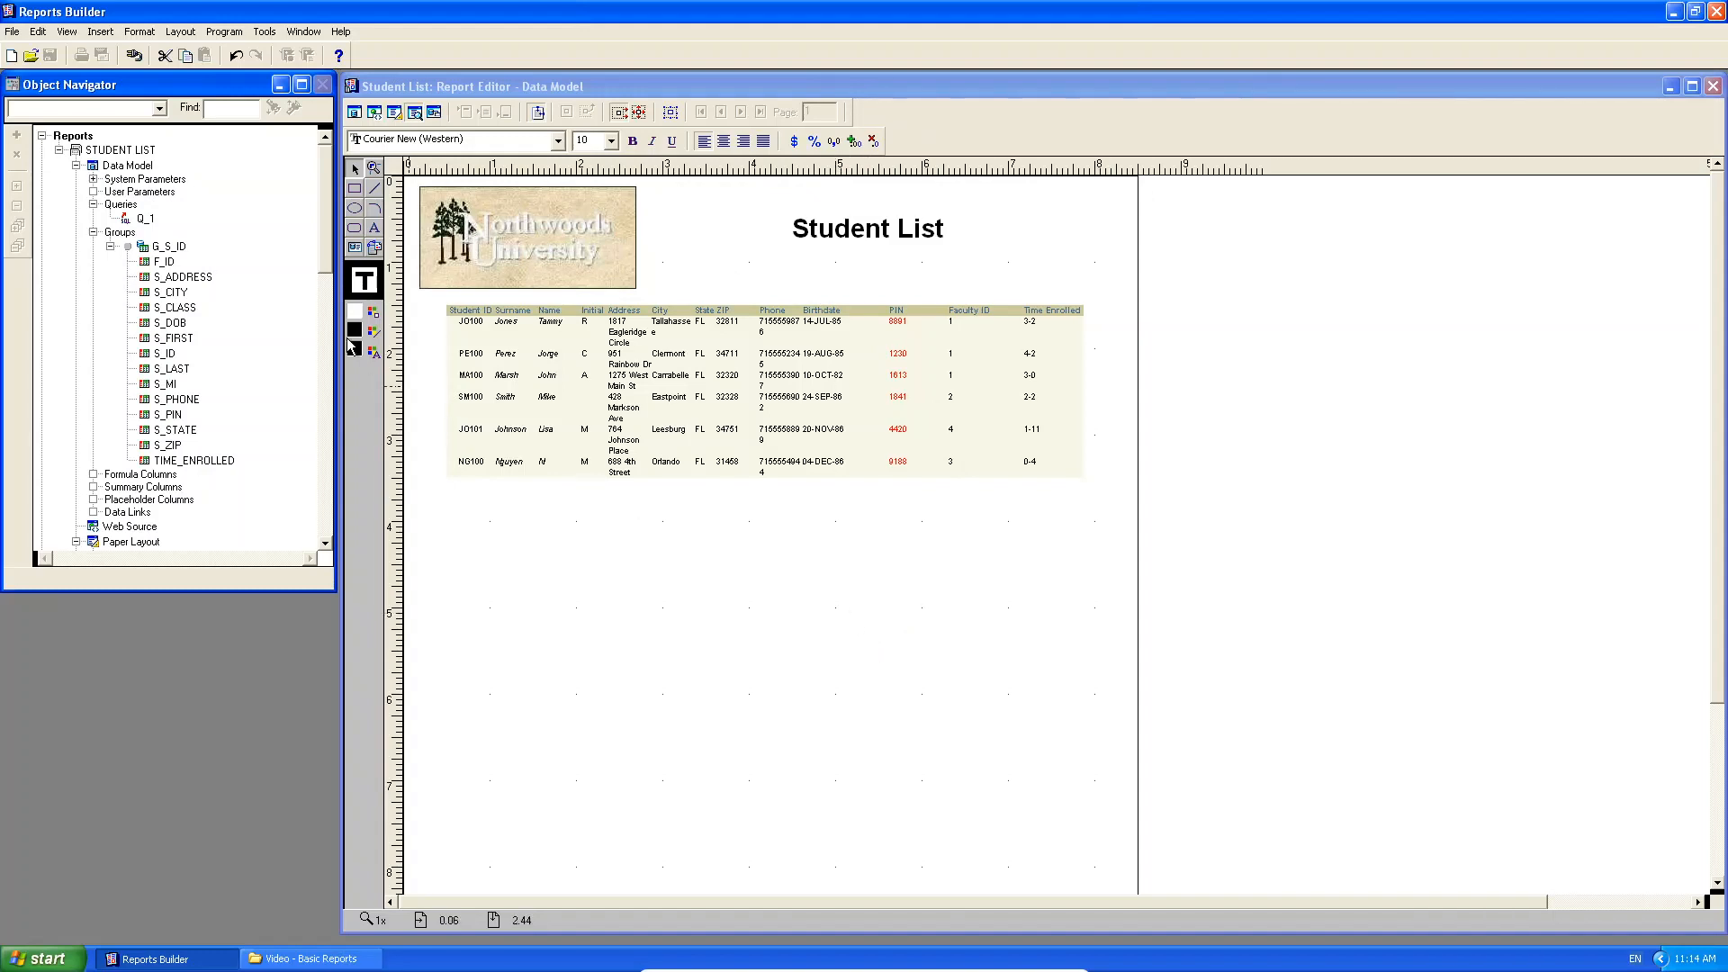
right_click(151, 150)
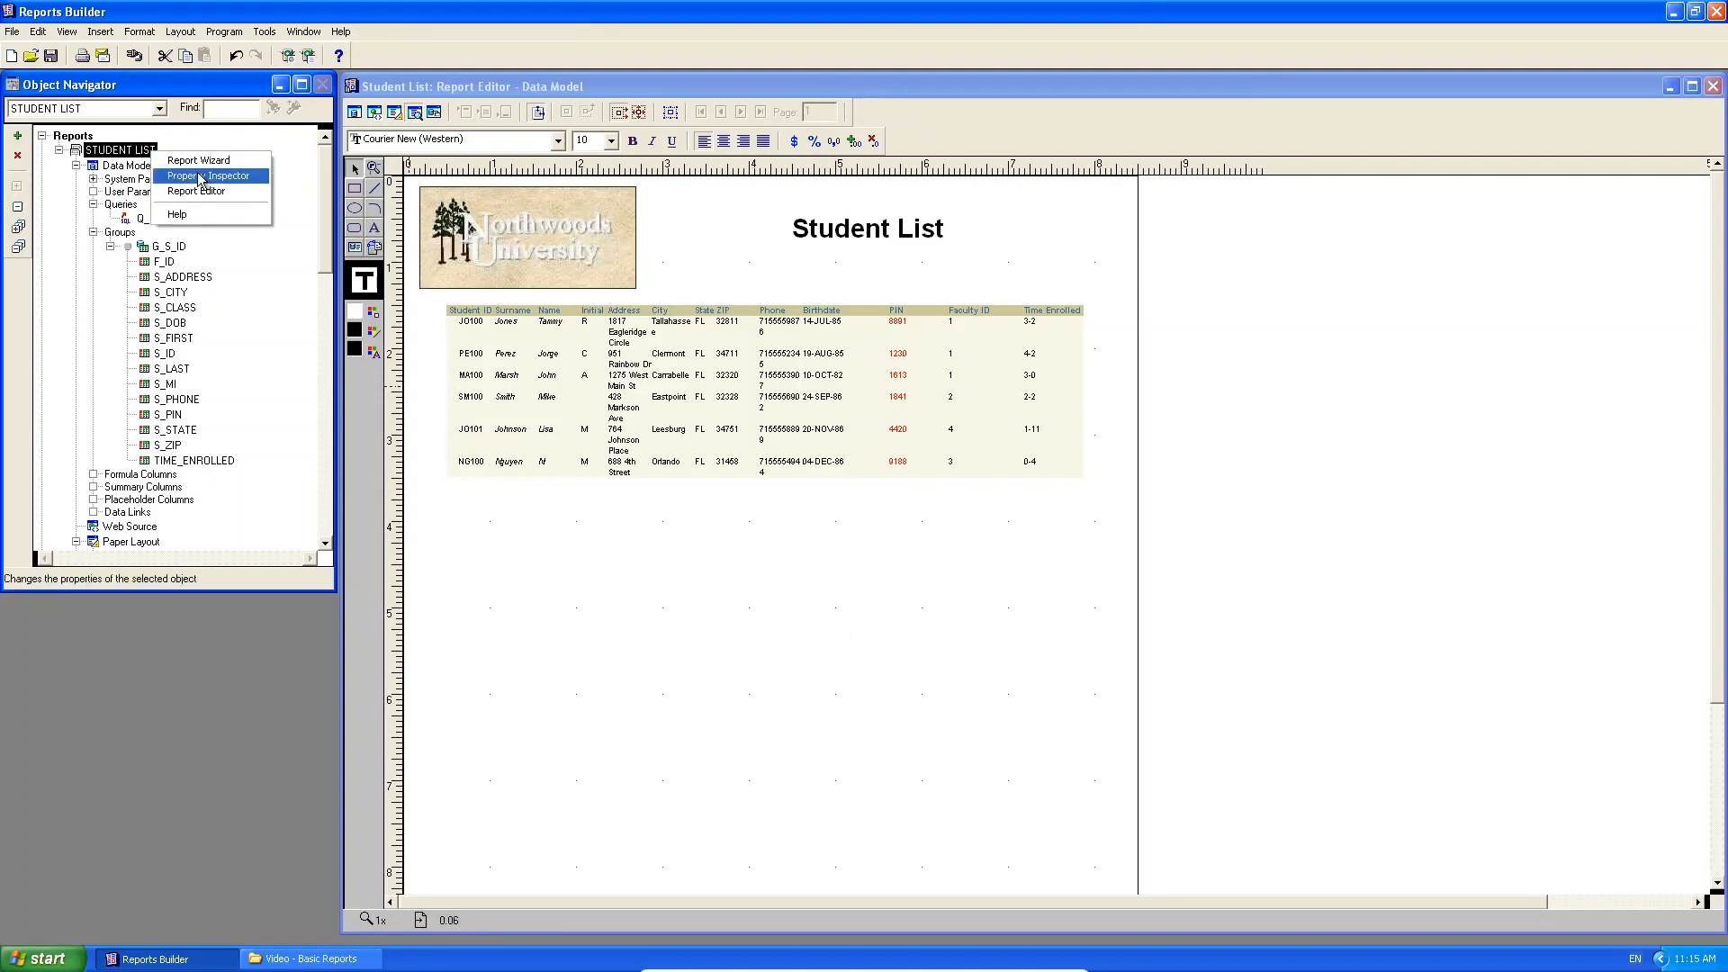
Rerun the Report Wizard on STUDENT LIST and review its tabs, ending on Fields.
left_click(207, 161)
left_click(726, 372)
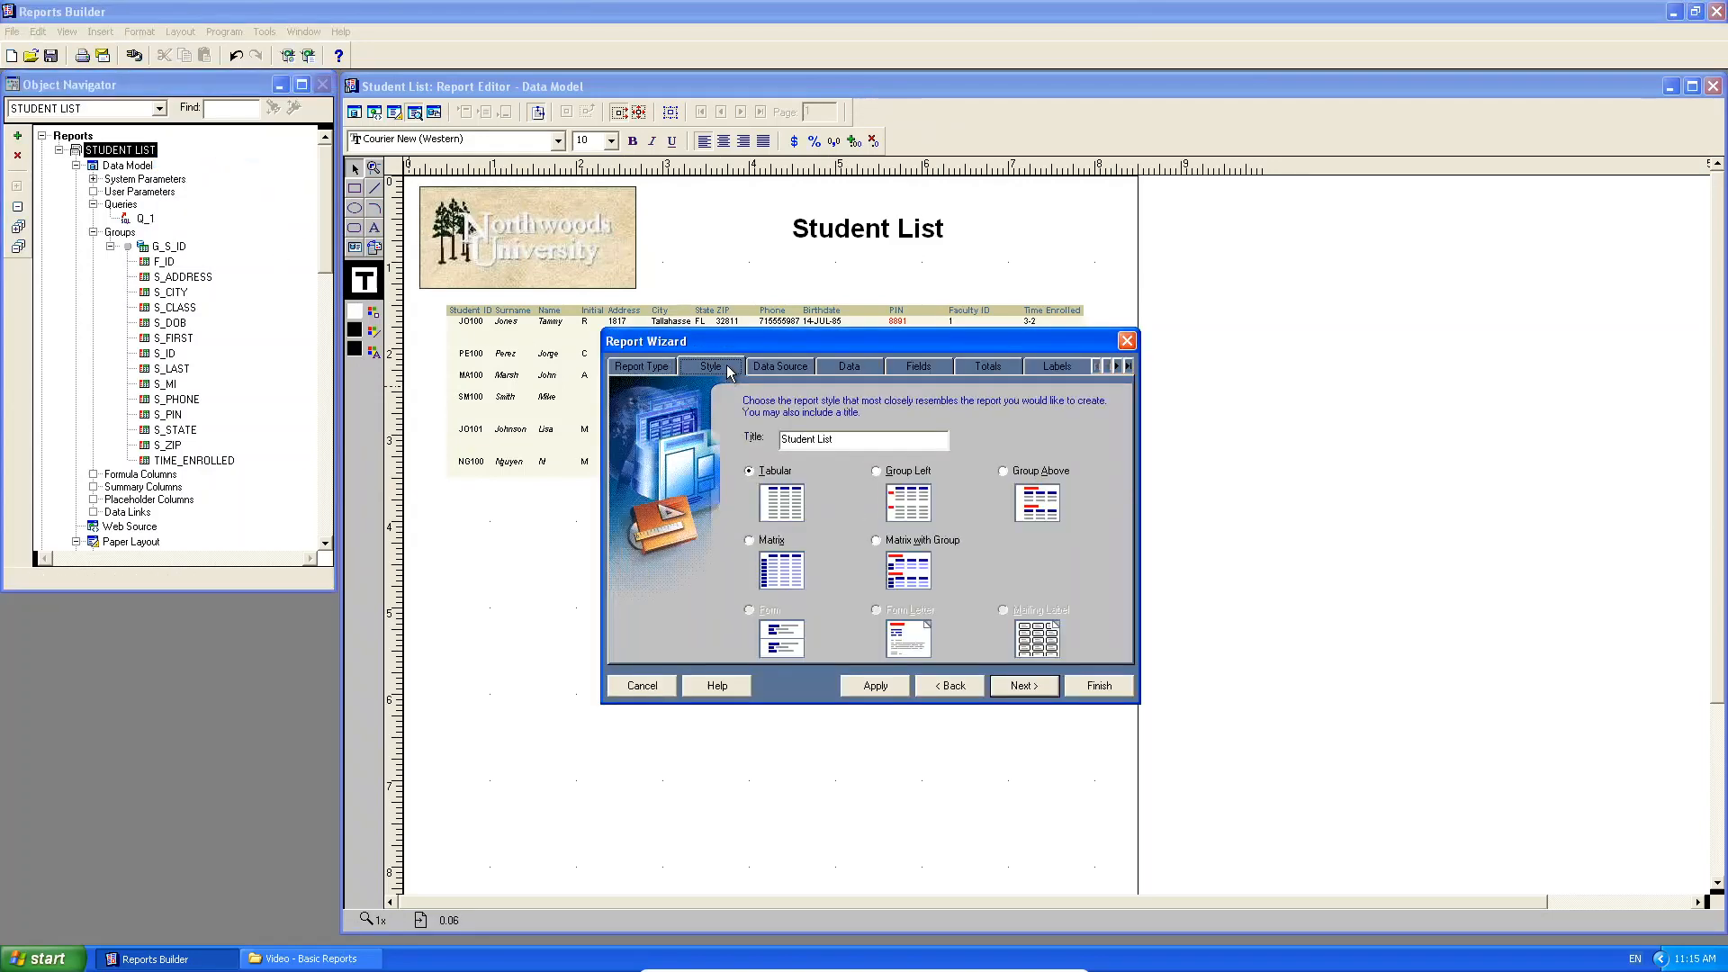
left_click(807, 371)
left_click(846, 369)
left_click(900, 367)
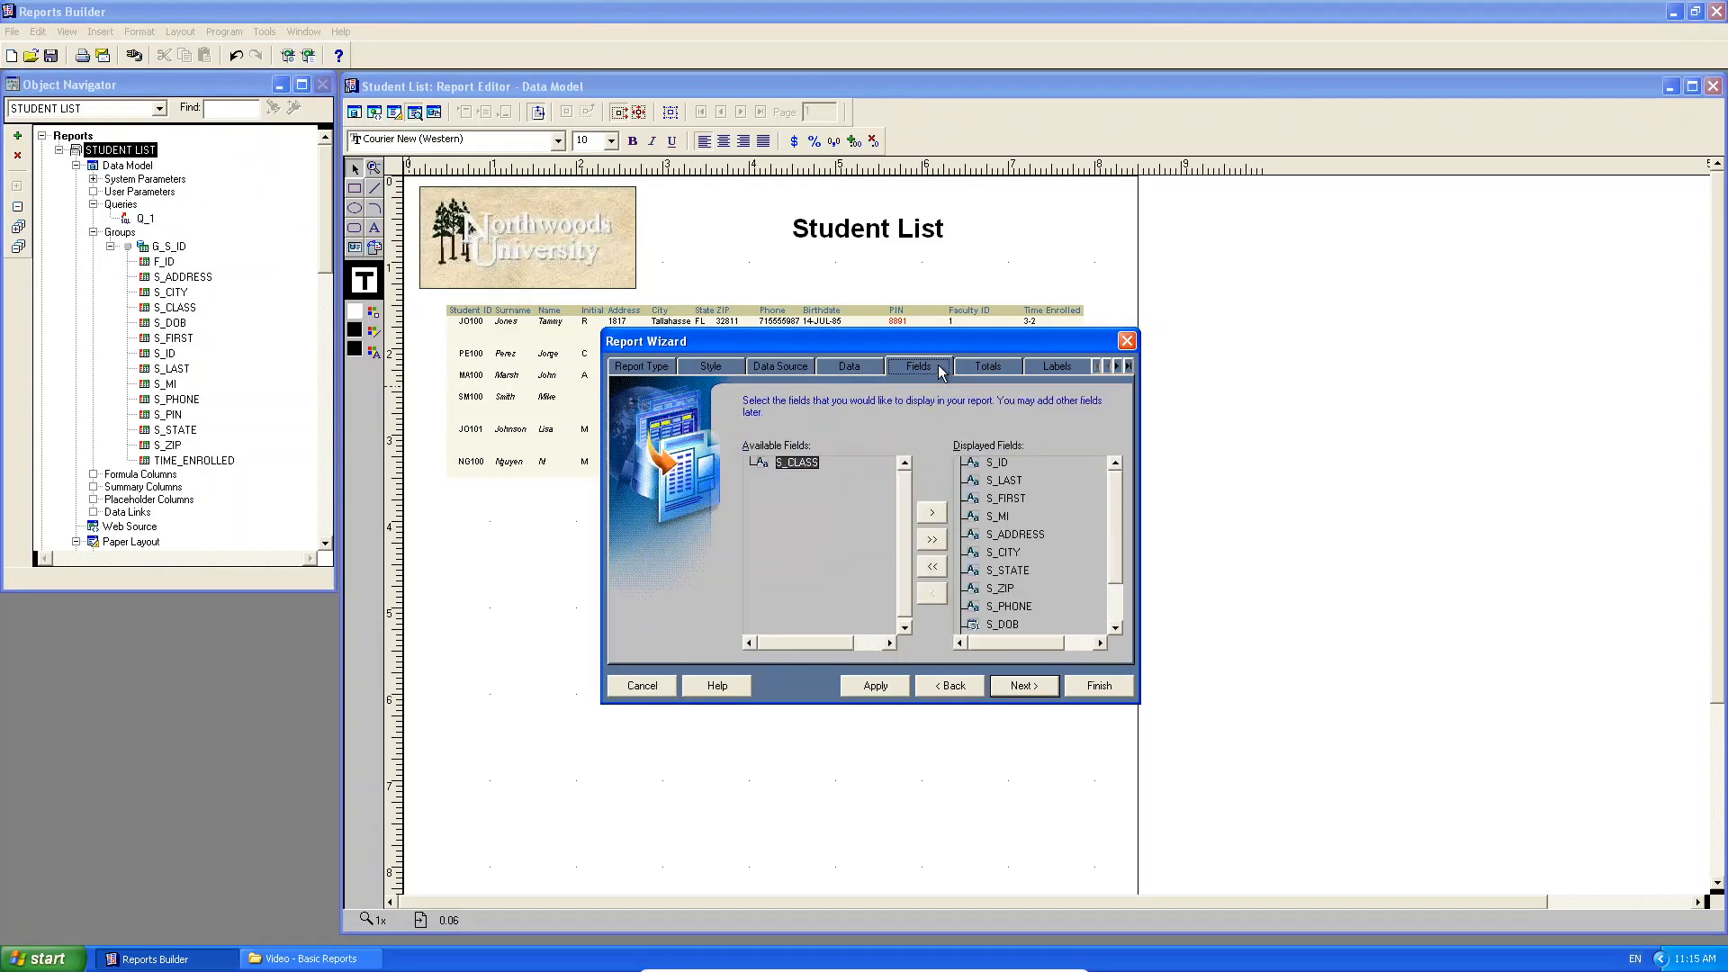
left_click(992, 369)
left_click(1055, 369)
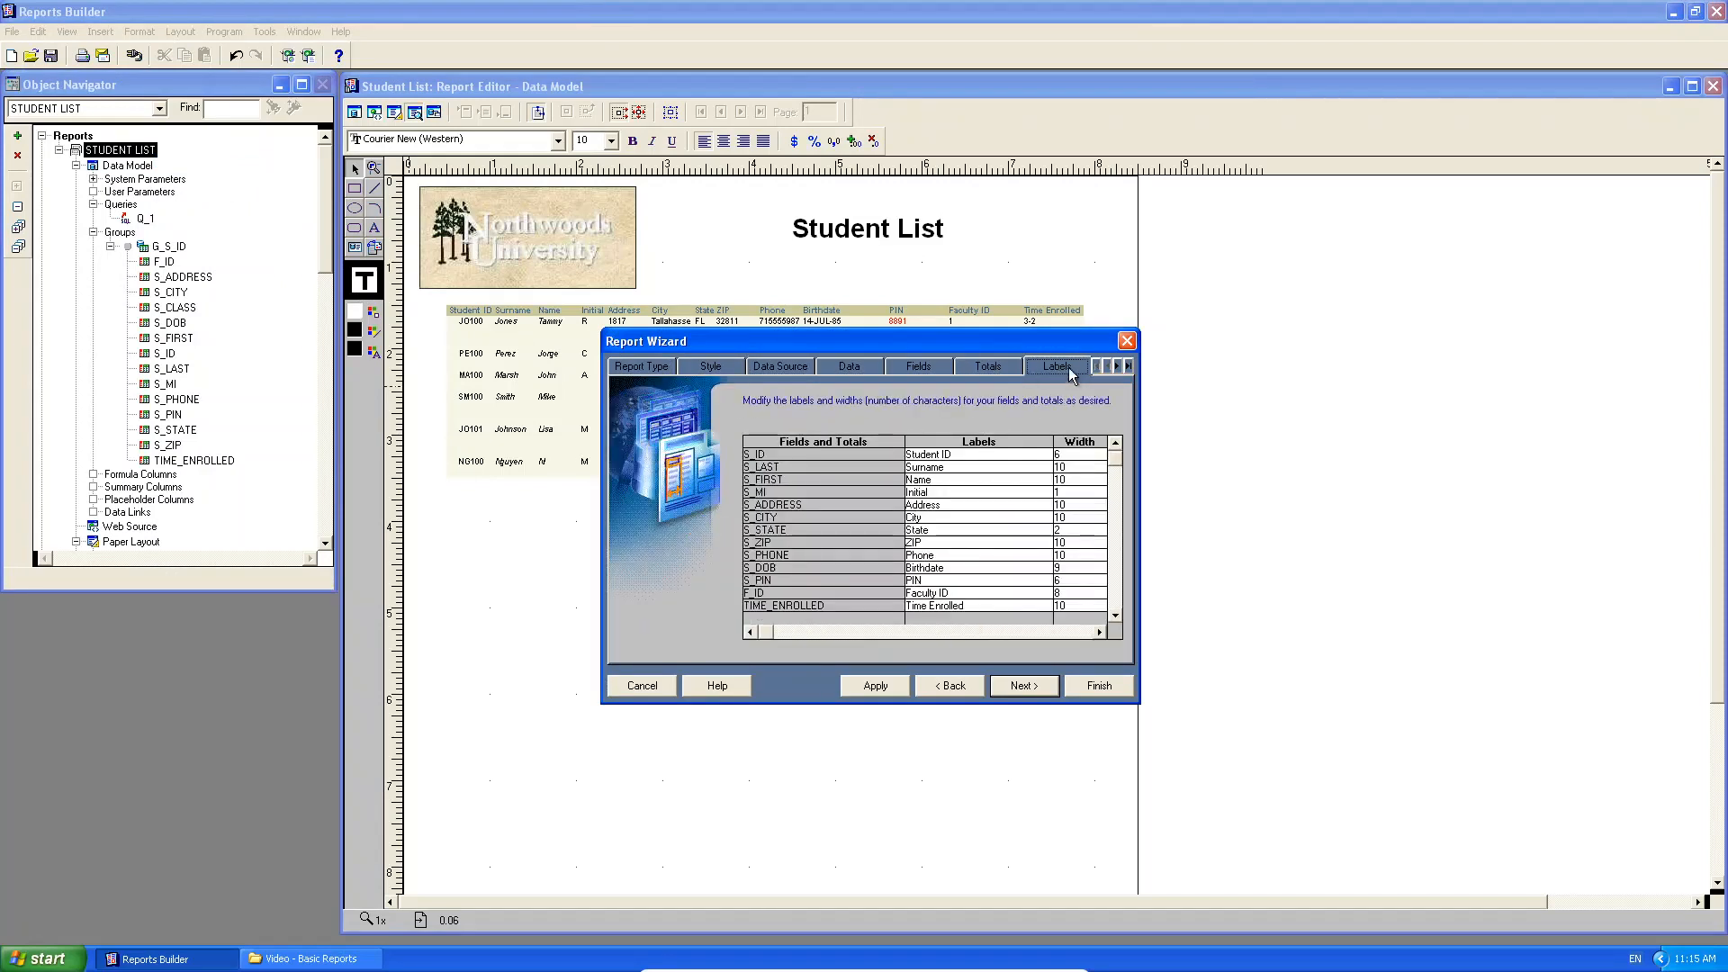
left_click(1001, 366)
left_click(925, 369)
left_click(853, 369)
left_click(783, 371)
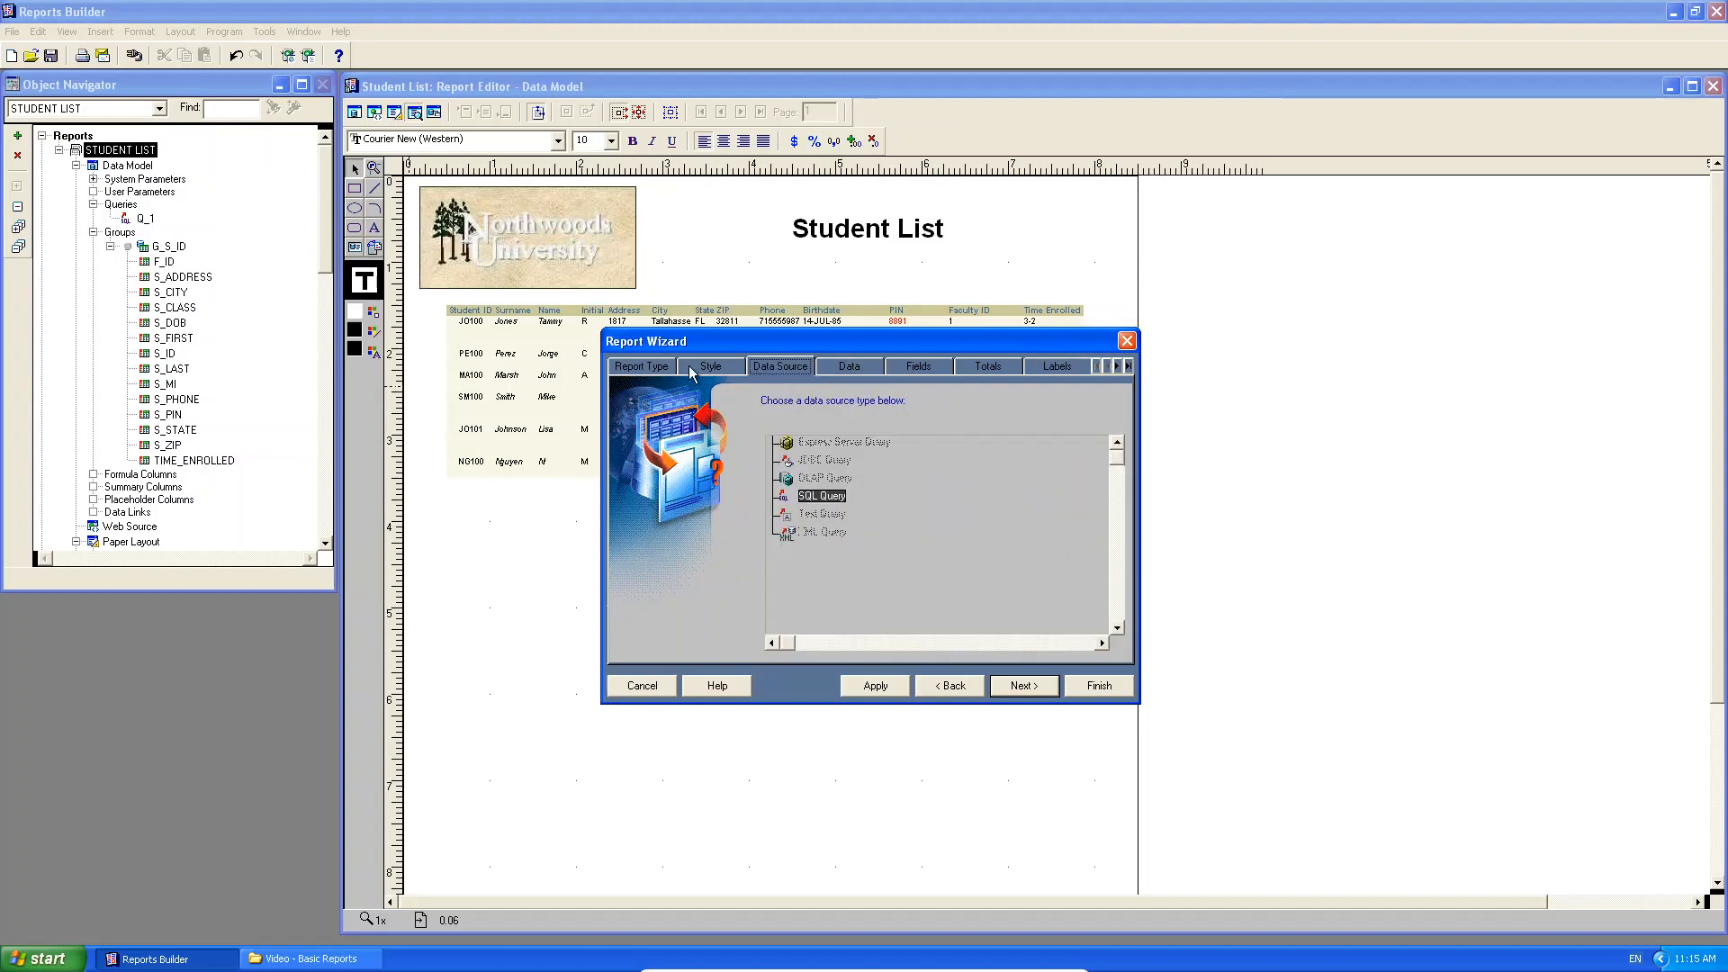
left_click(711, 367)
left_click(641, 368)
left_click(781, 366)
left_click(852, 369)
left_click(922, 369)
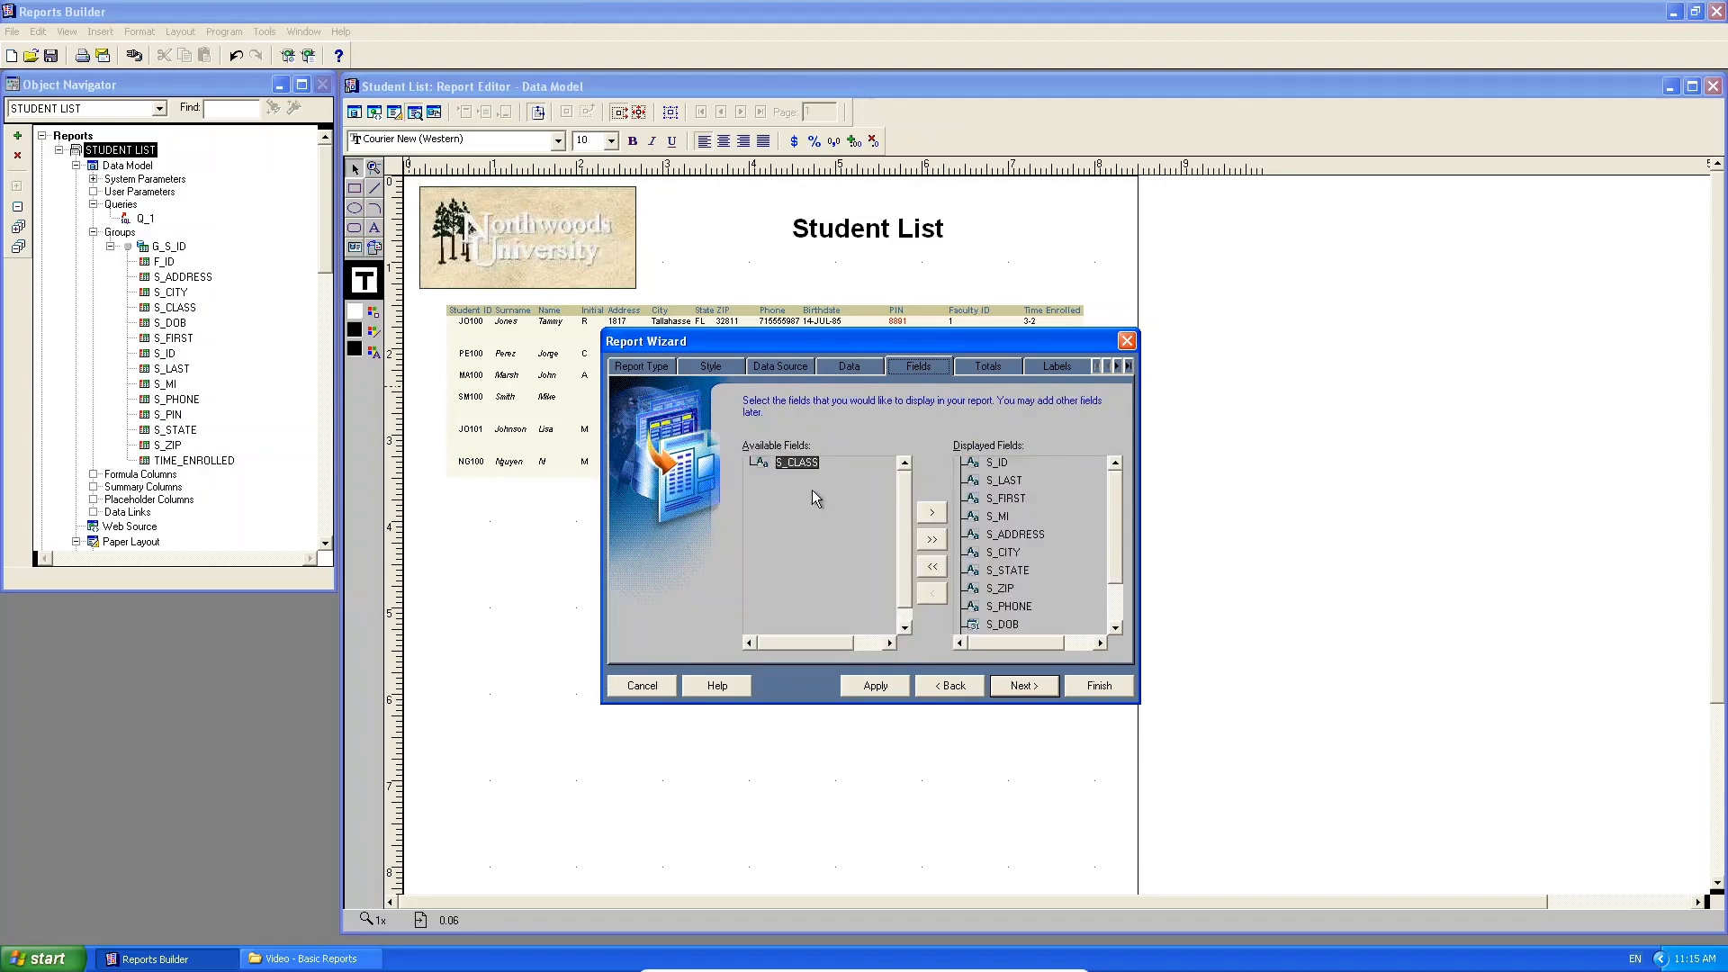
Add S_CLASS to the displayed fields after S_DOB and finish to regenerate the report.
left_click(1003, 624)
left_click_drag(1118, 562, 1122, 590)
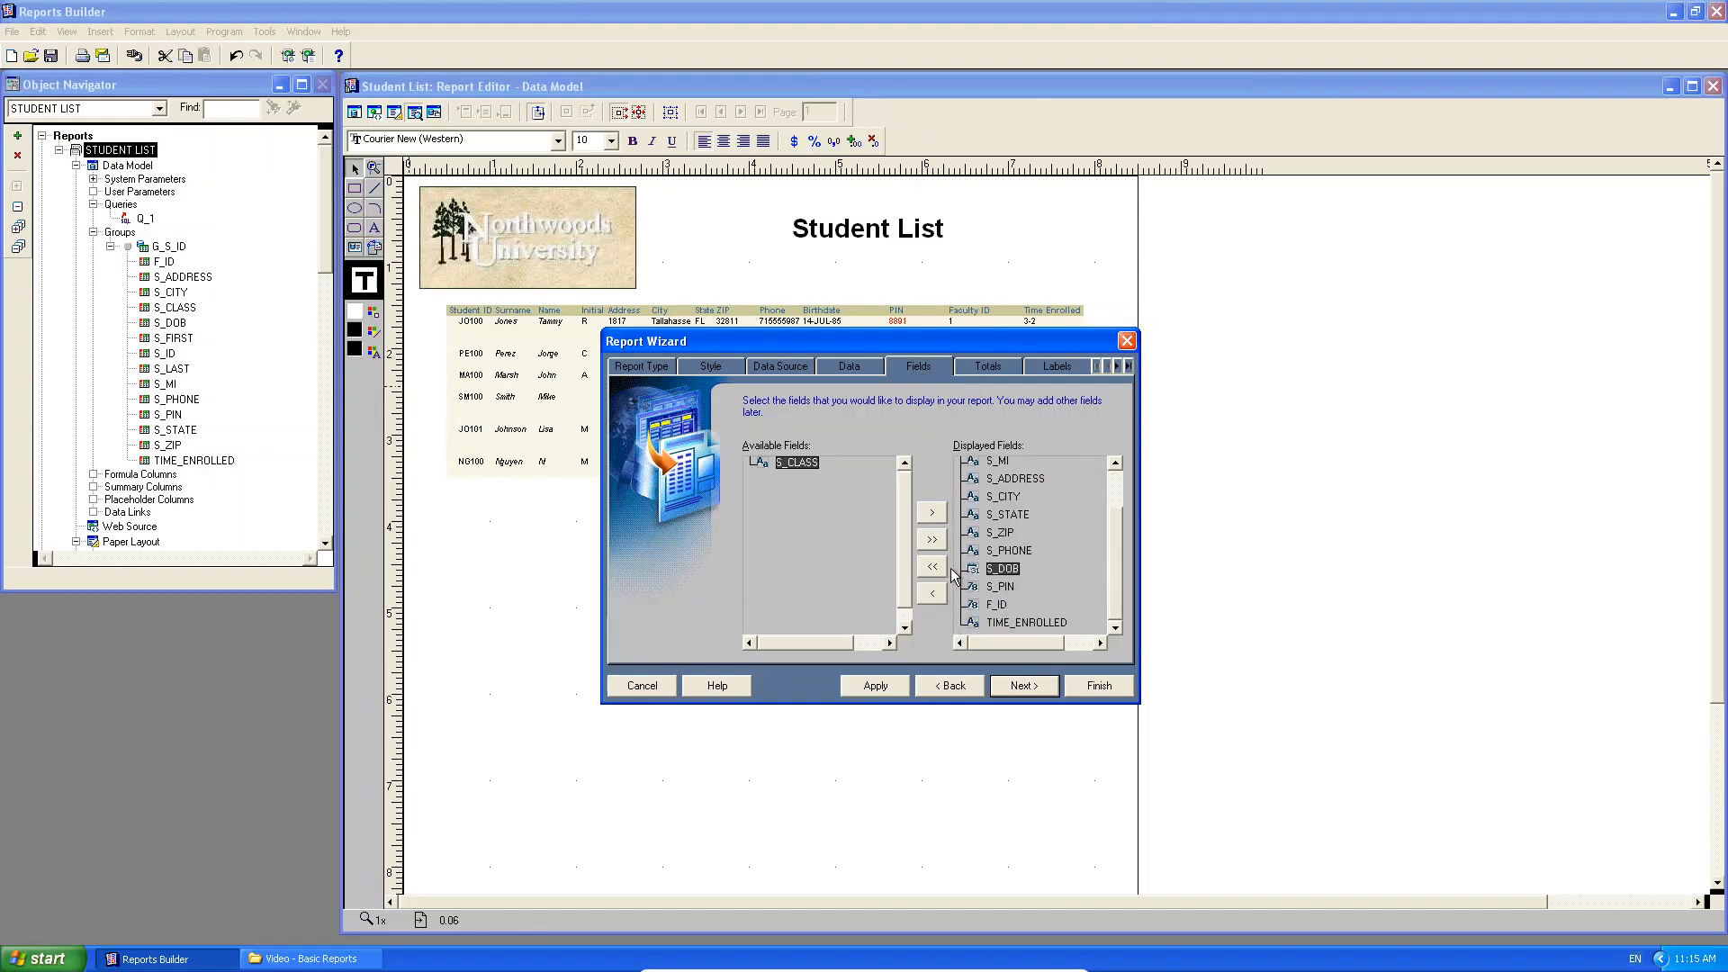
left_click(932, 518)
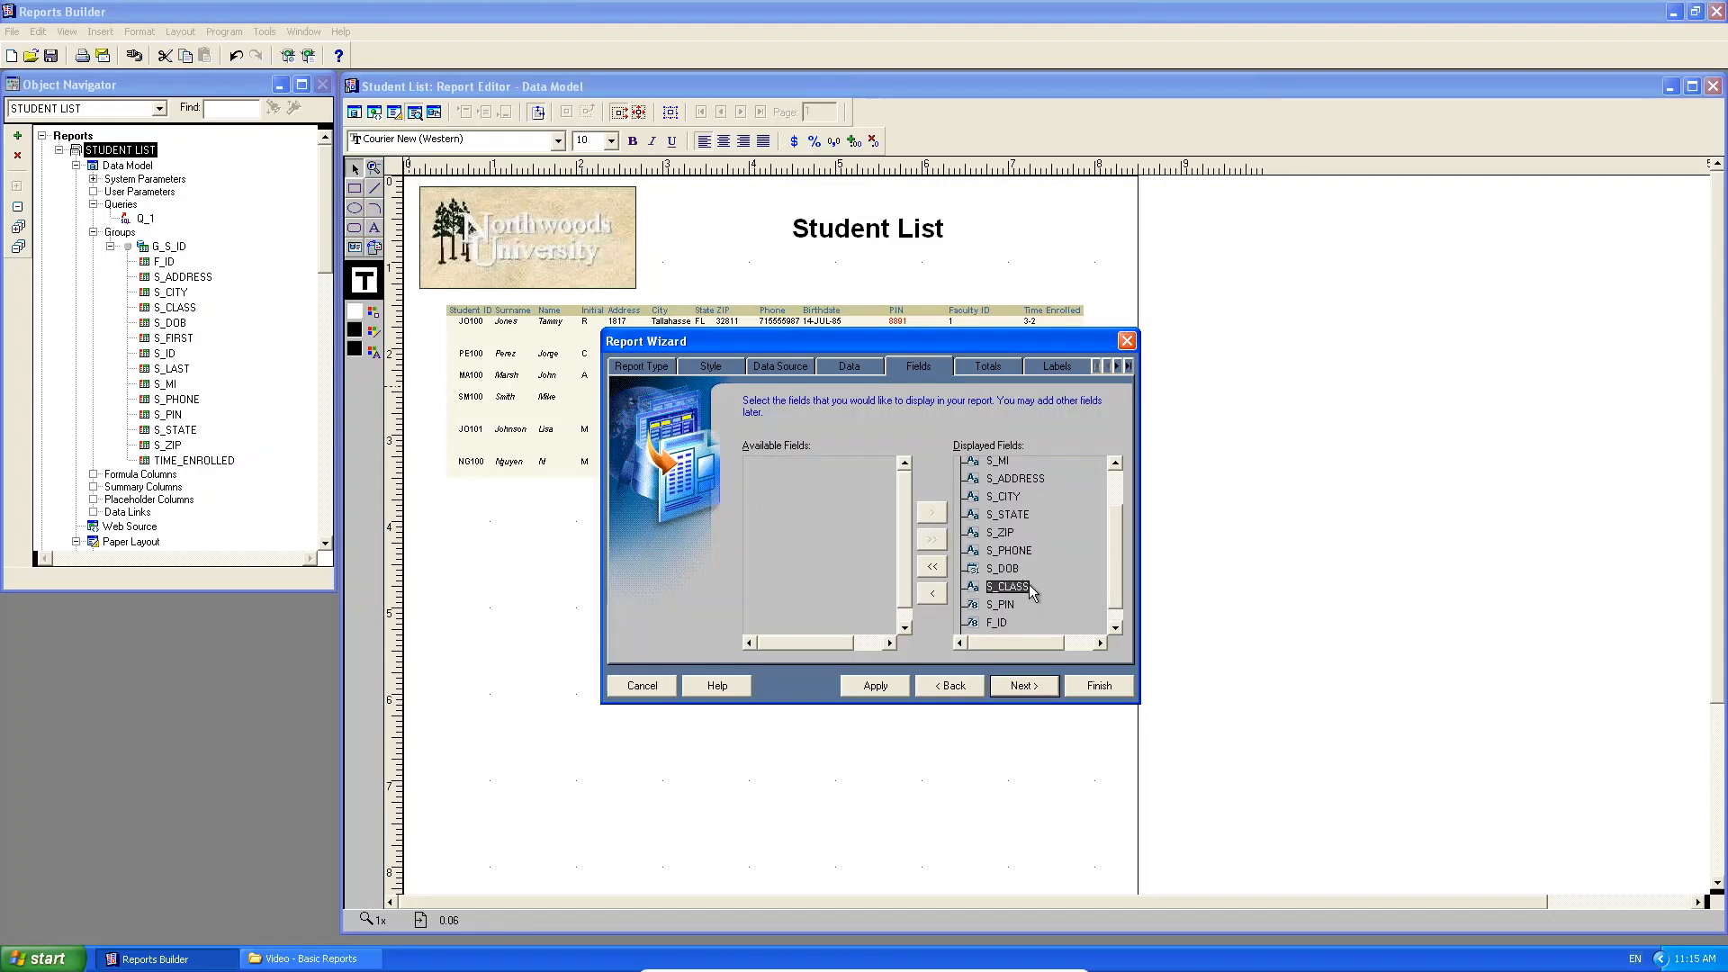
left_click(1097, 685)
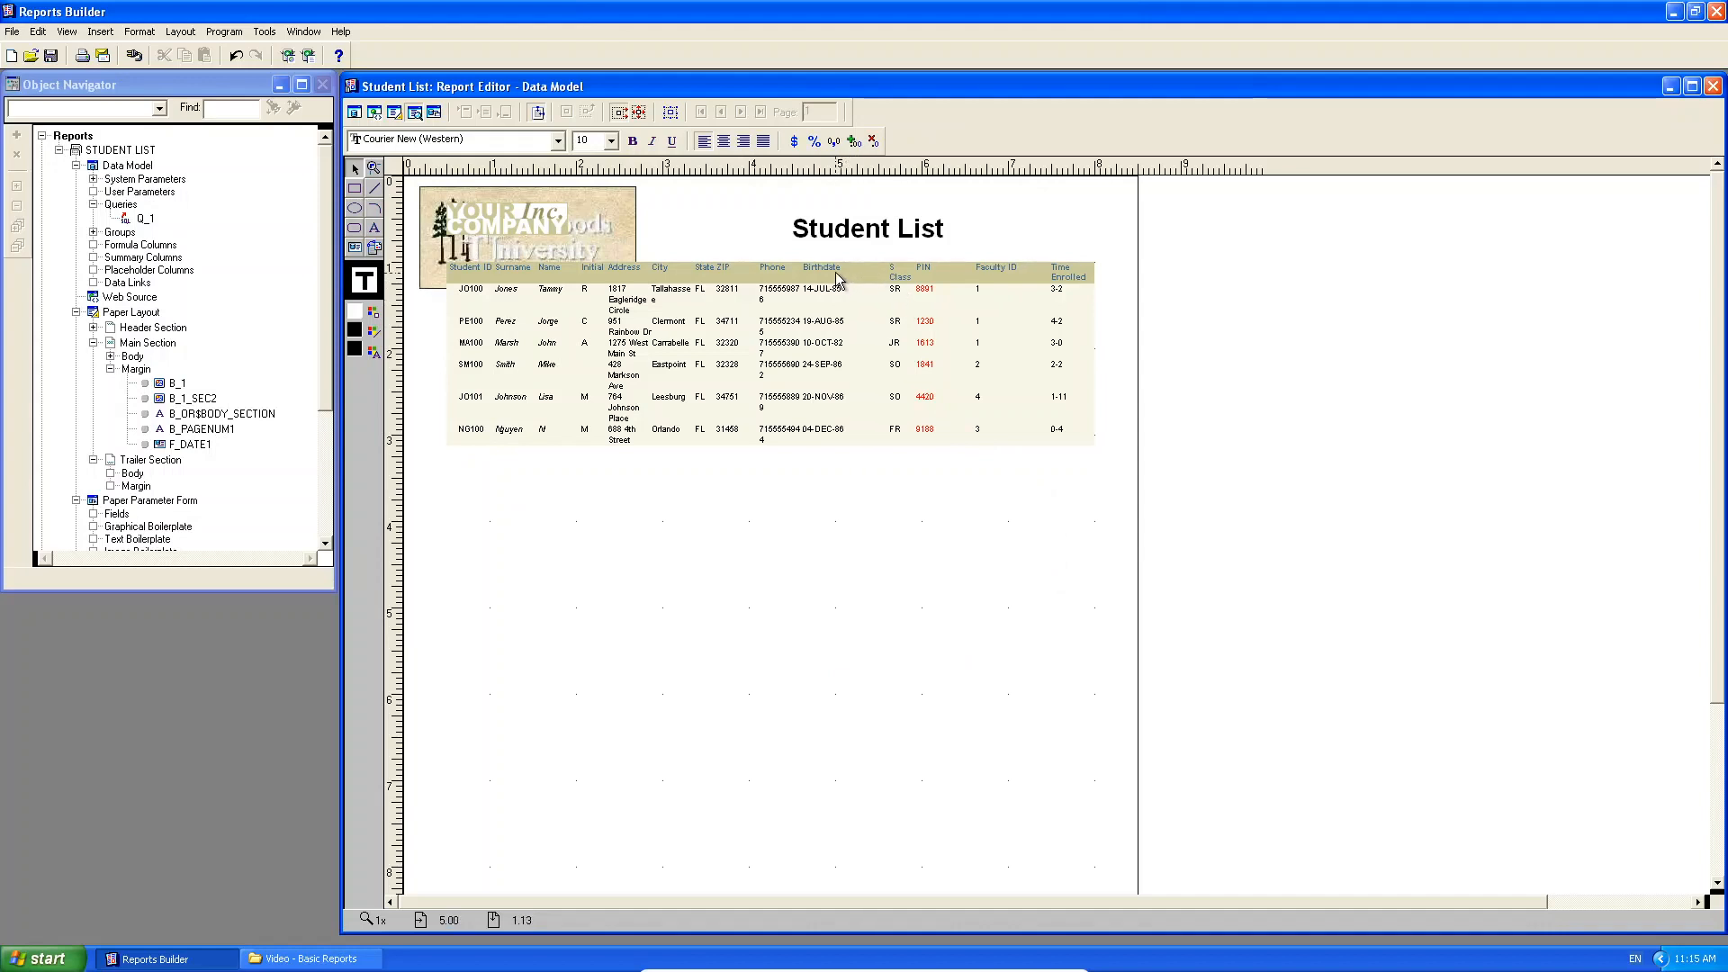
Retype the S Class column heading as Classification.
left_click(900, 274)
left_click(905, 278)
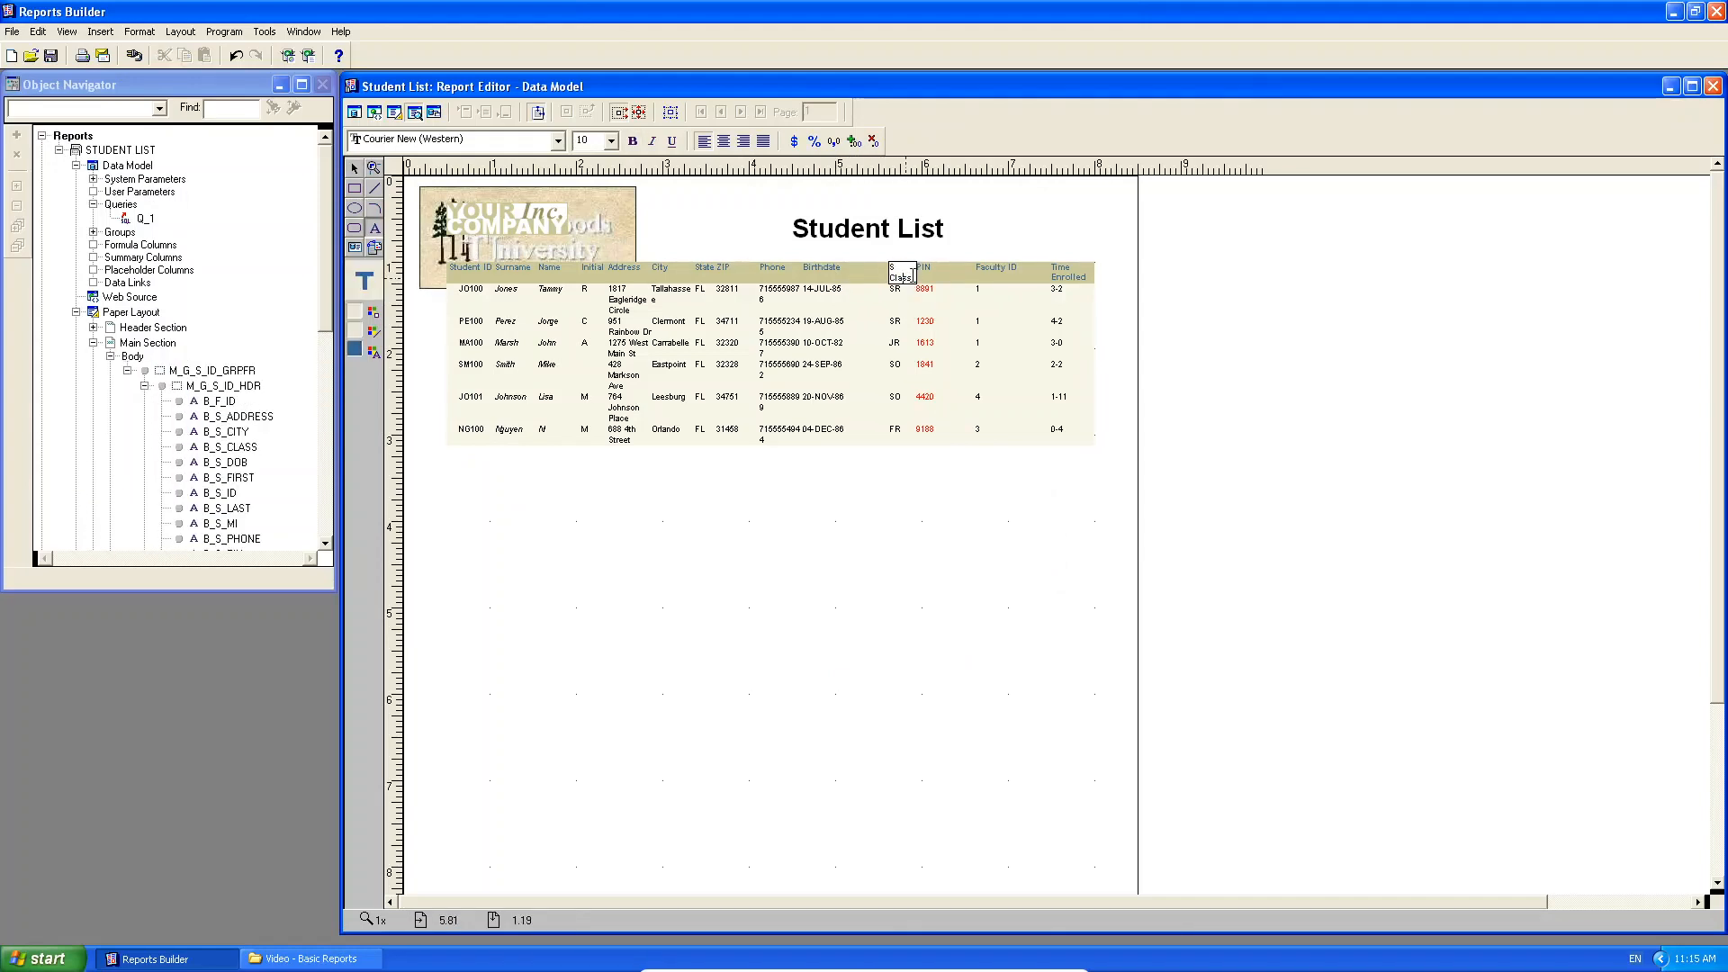
left_click_drag(913, 279, 876, 270)
type("C")
type("lassificatoin")
key("BackSpace")
key("BackSpace")
key("BackSpace")
type("ion")
left_click(918, 509)
Delete the YOUR COMPANY Inc. text from the logo.
left_click(1098, 535)
left_click(544, 224)
key("Delete")
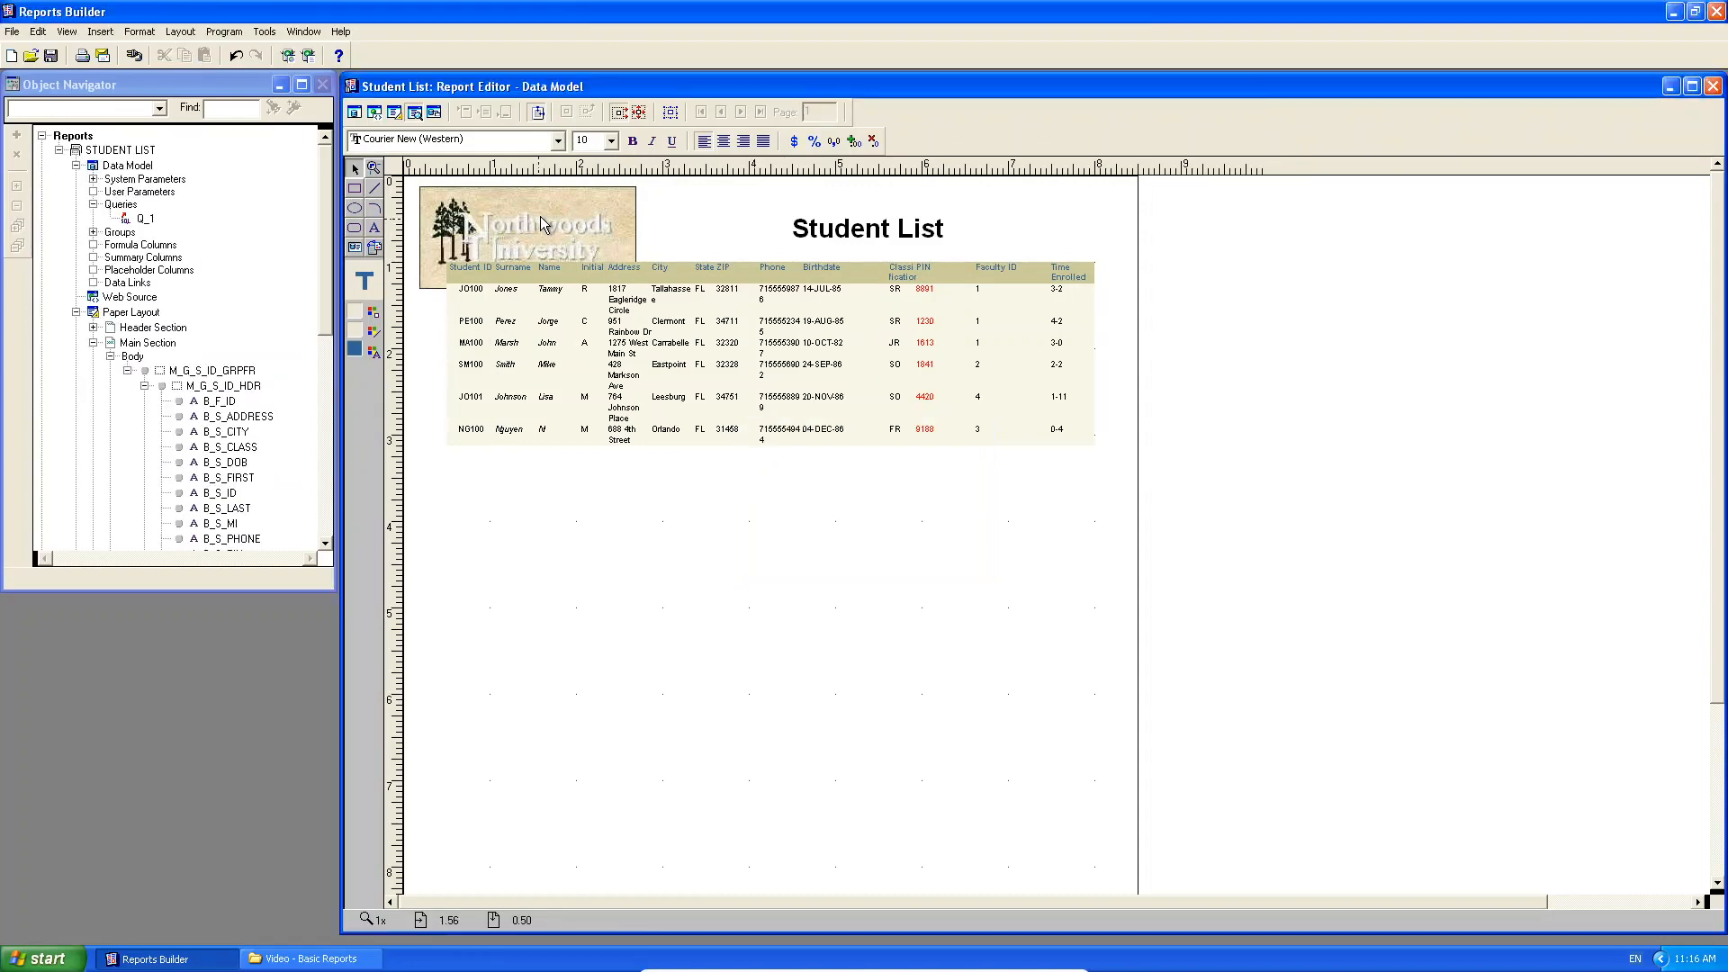
In Paper Layout, drag the column table's repeating frame below the logo, then return to Paper Design.
left_click(395, 113)
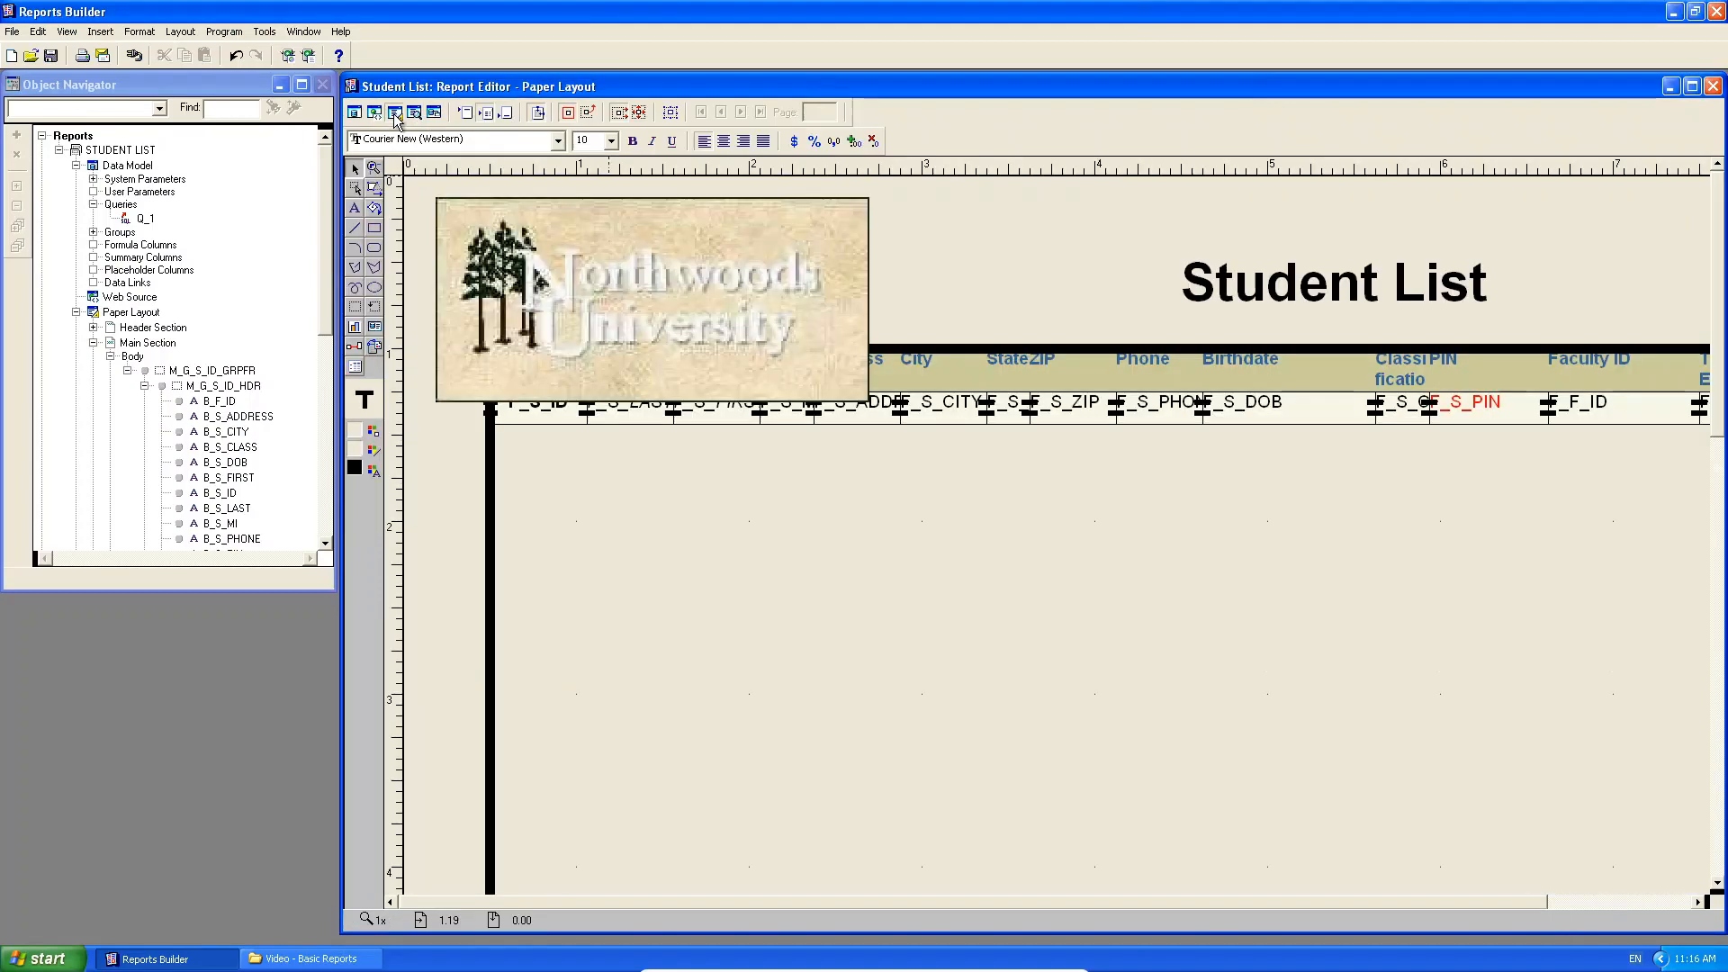
left_click(1314, 349)
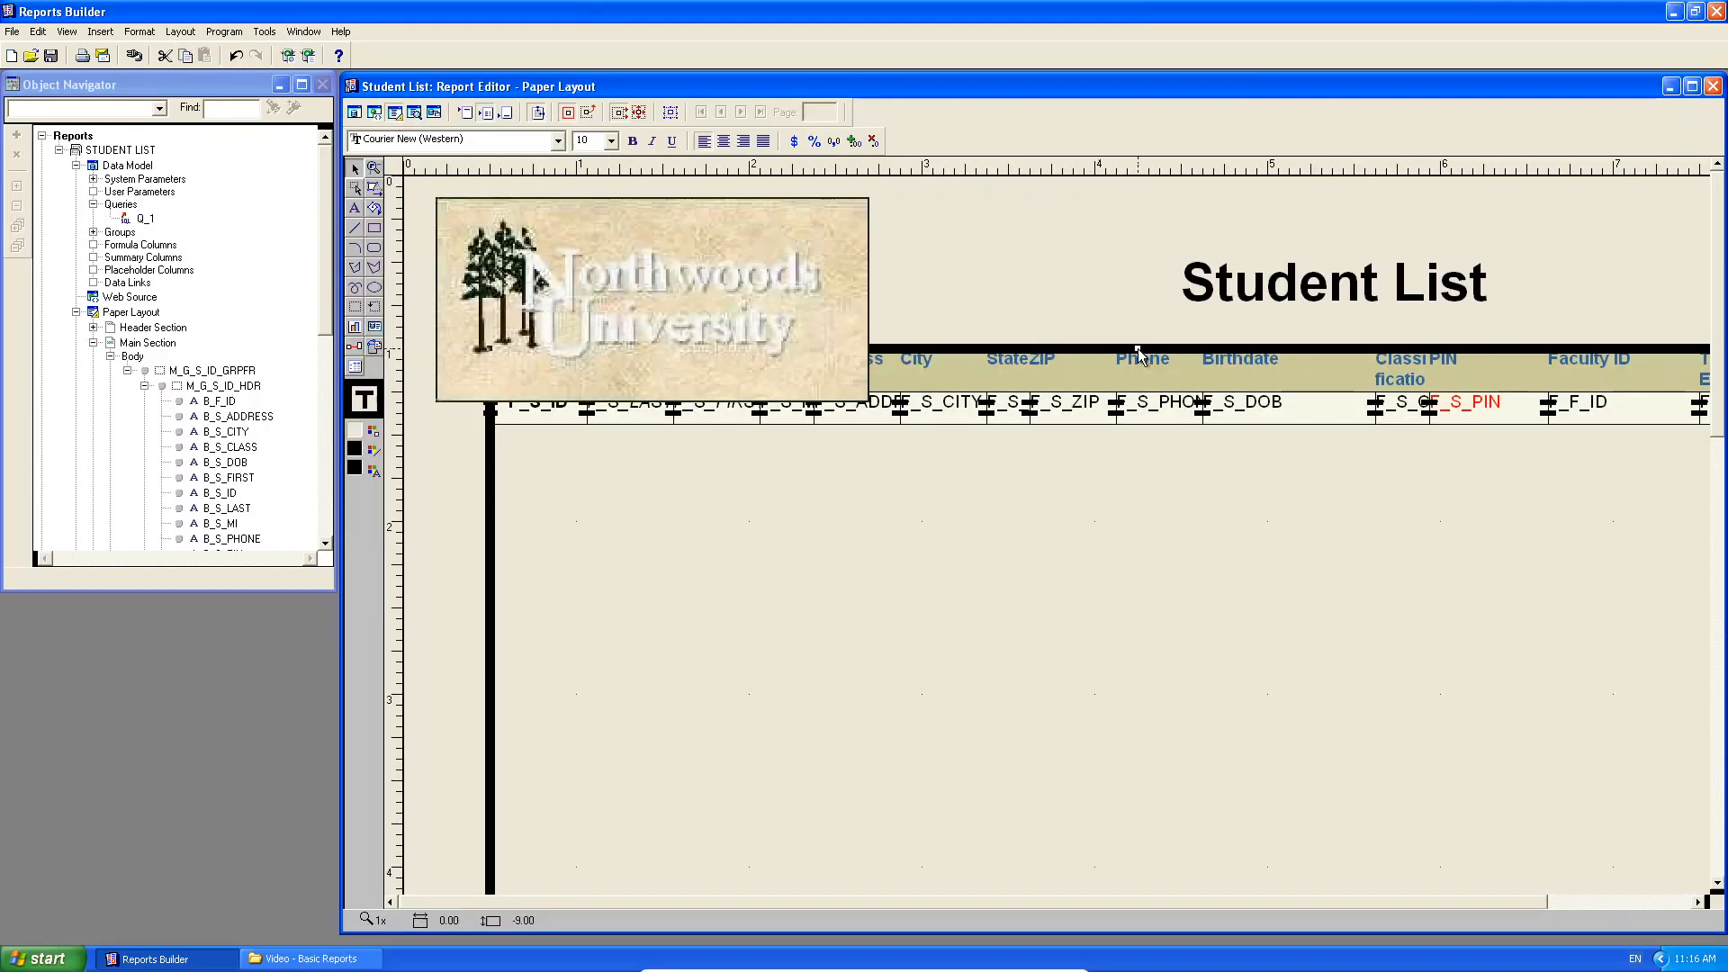
left_click_drag(1138, 349, 1141, 446)
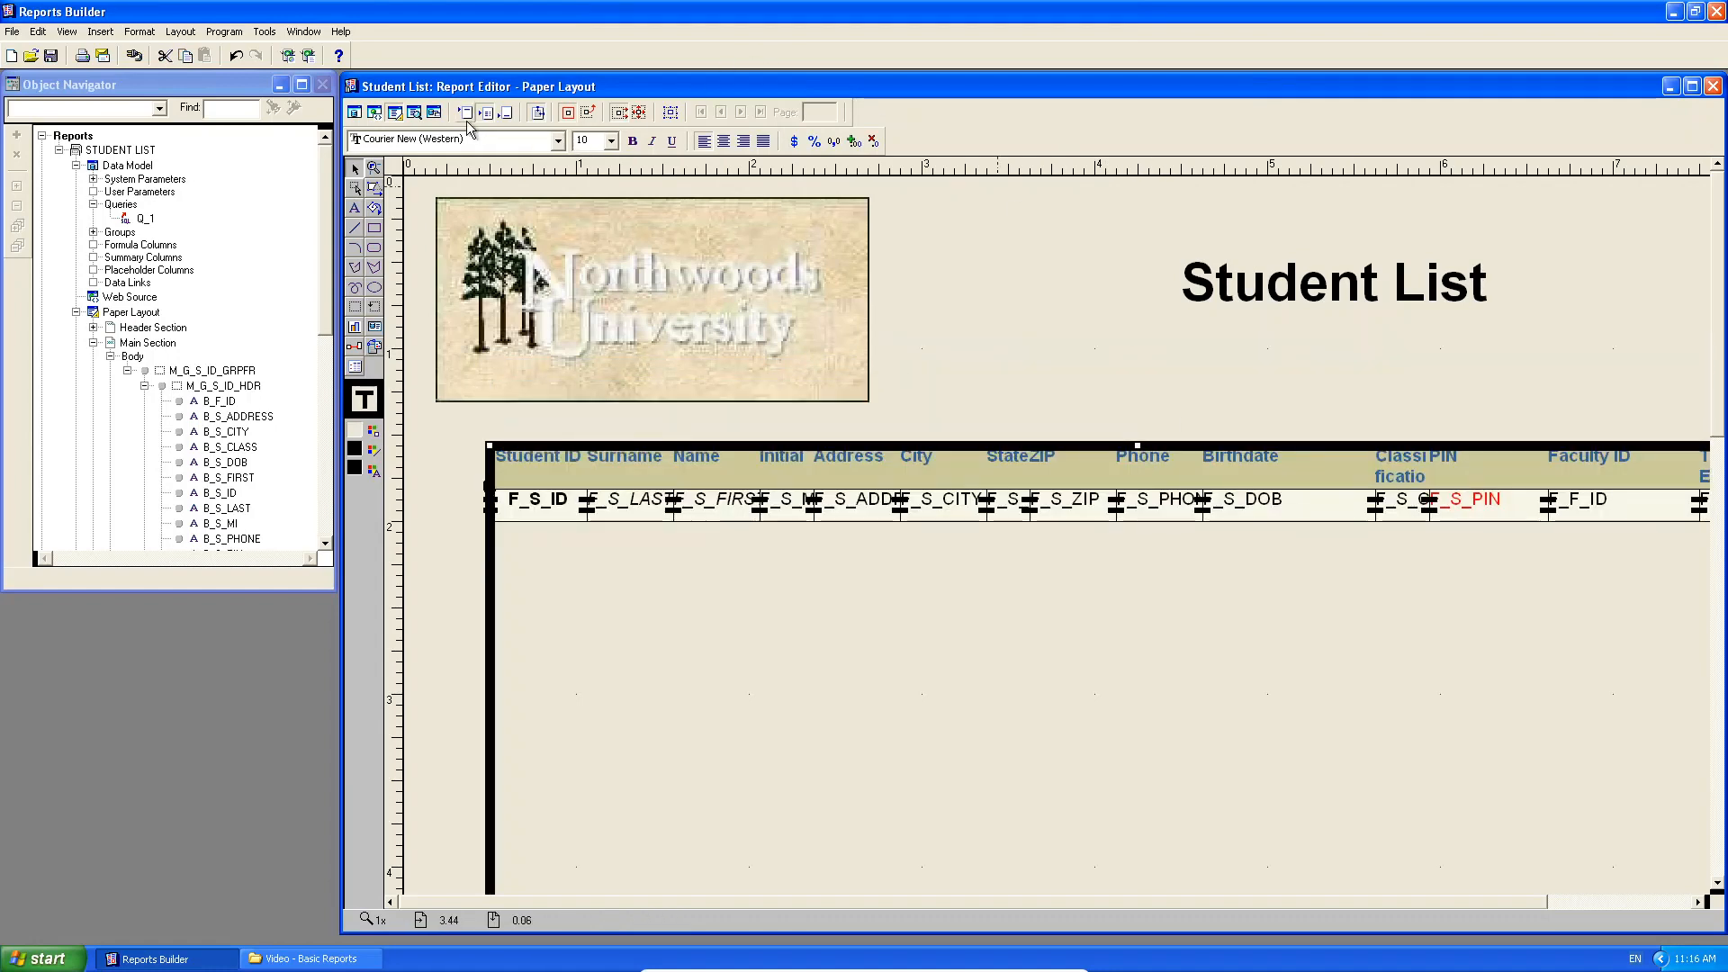
left_click(414, 112)
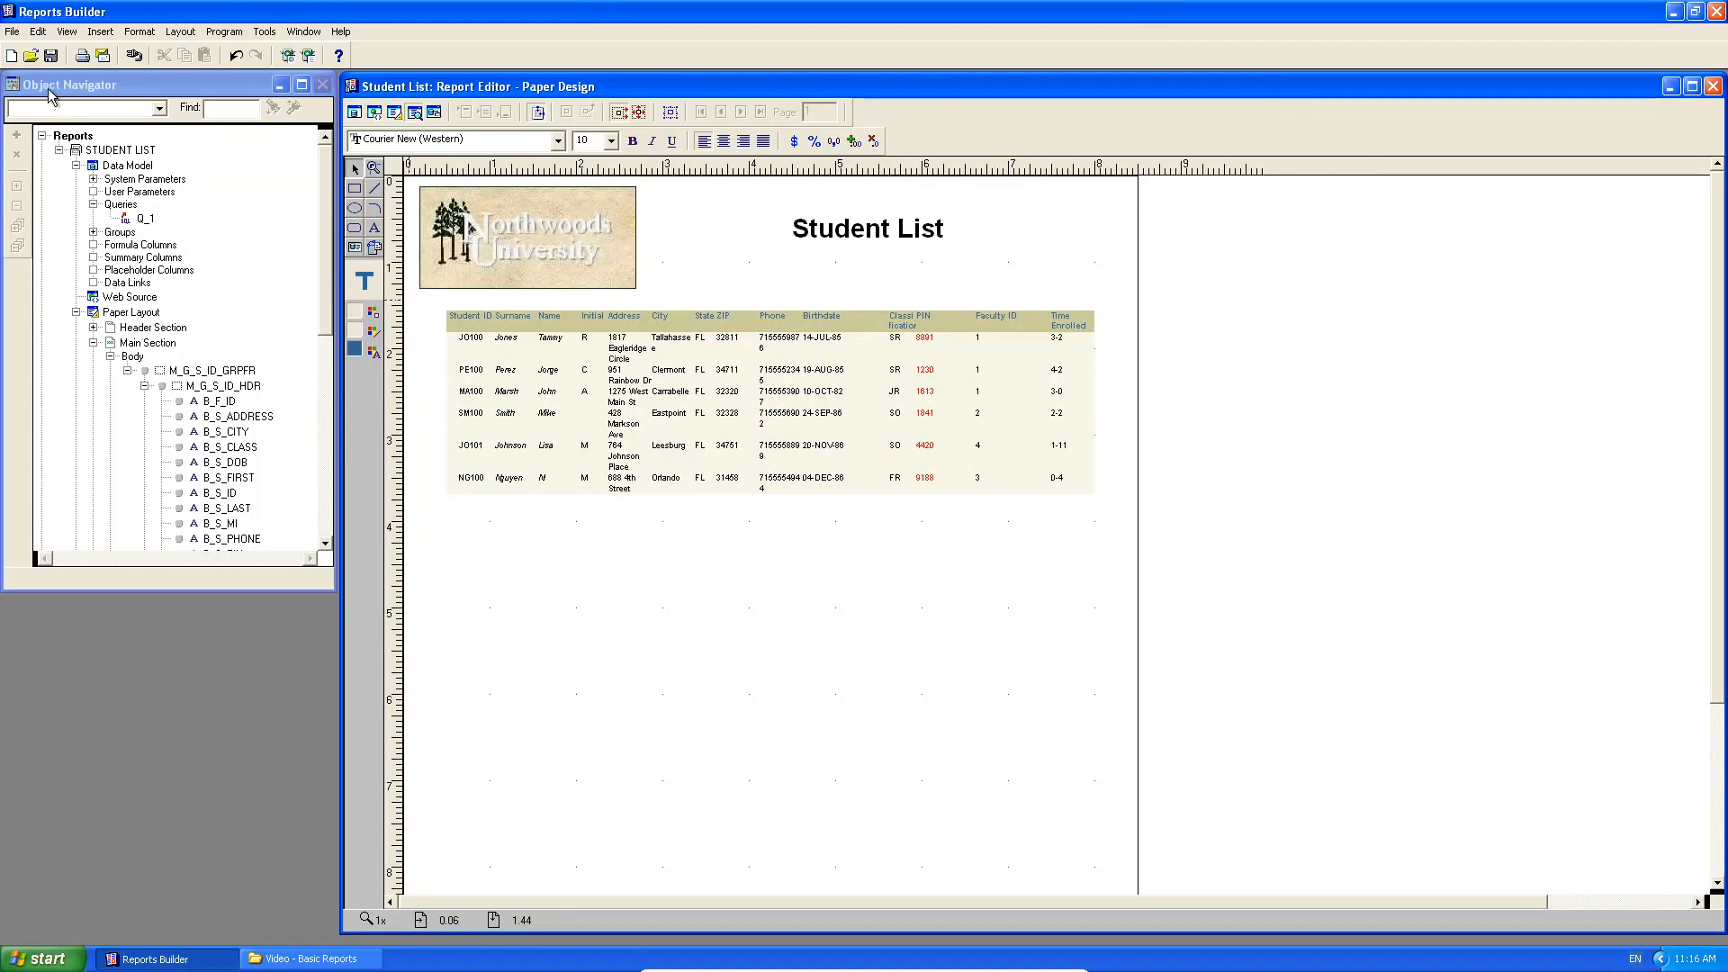
left_click(13, 55)
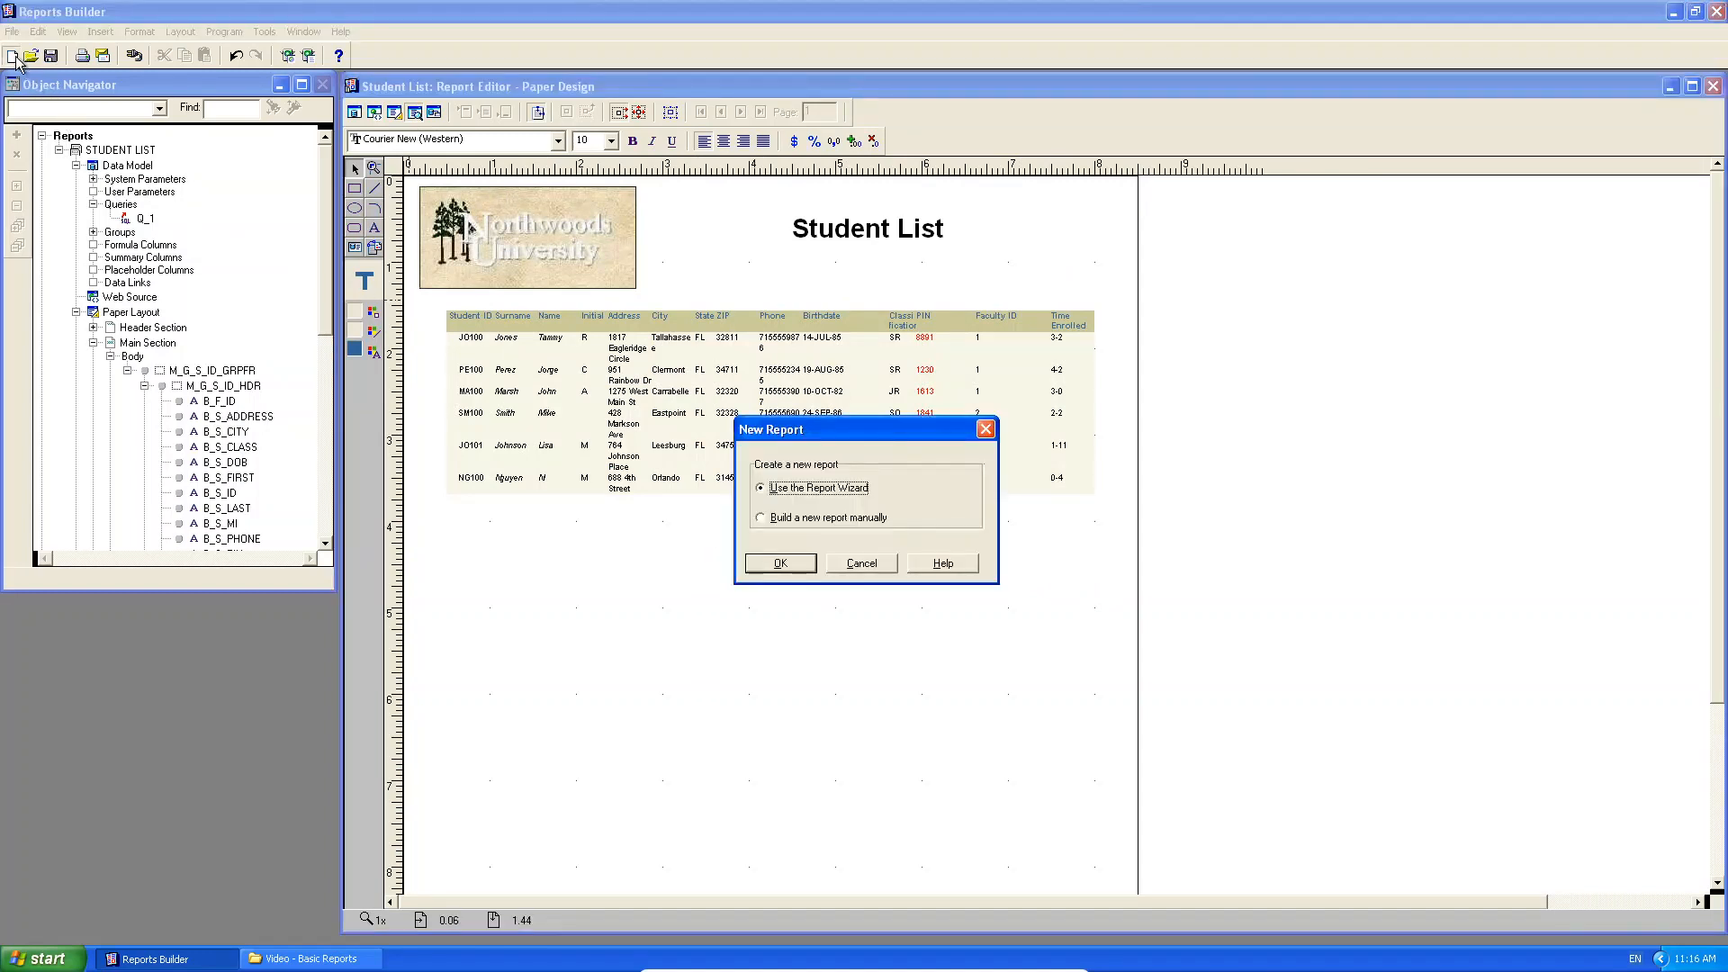
left_click(875, 567)
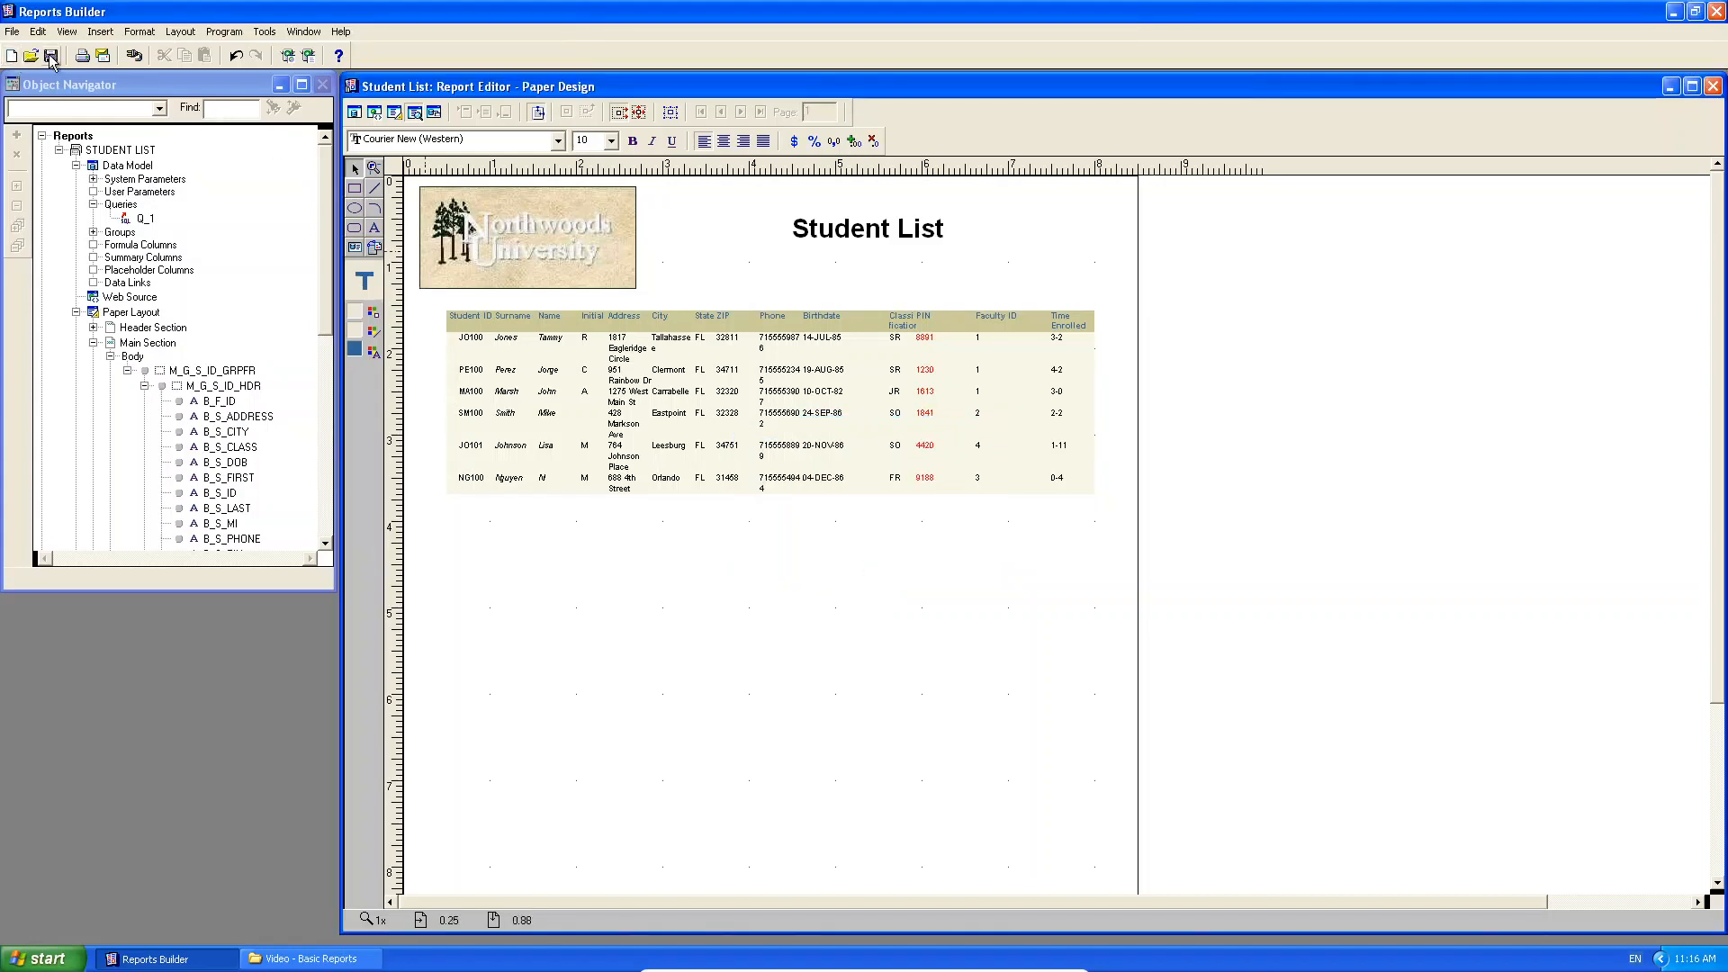